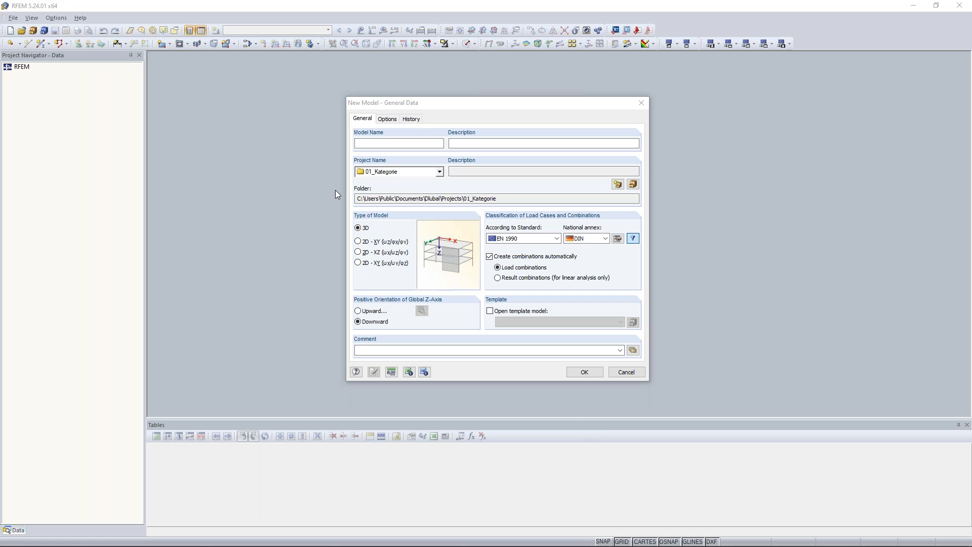
- Name the new model "Timber Truss Girder"
left_click_drag(537, 106, 530, 88)
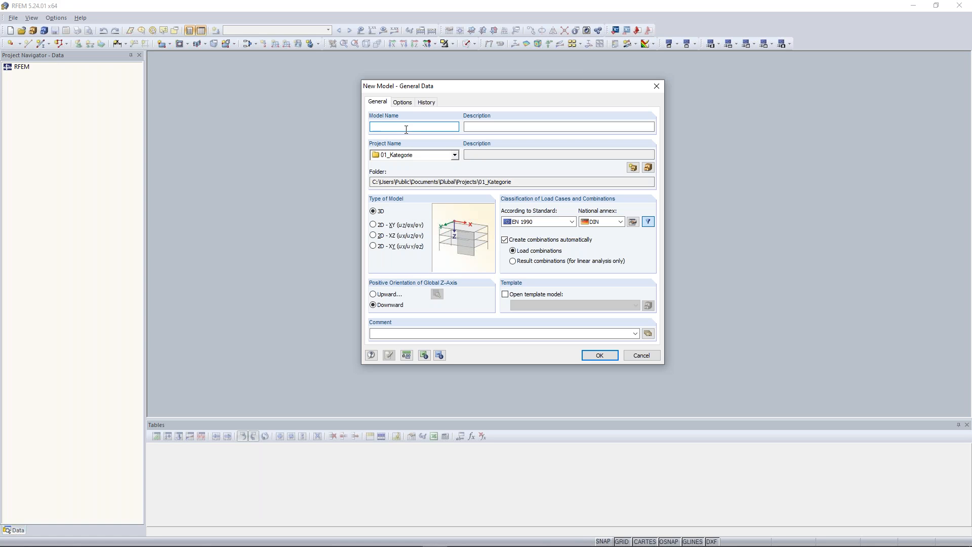
type("imer")
key("BackSpace")
key("BackSpace")
key("BackSpace")
type("ber Truss Girder")
- Assign the new model to the Downloads project folder
left_click(455, 155)
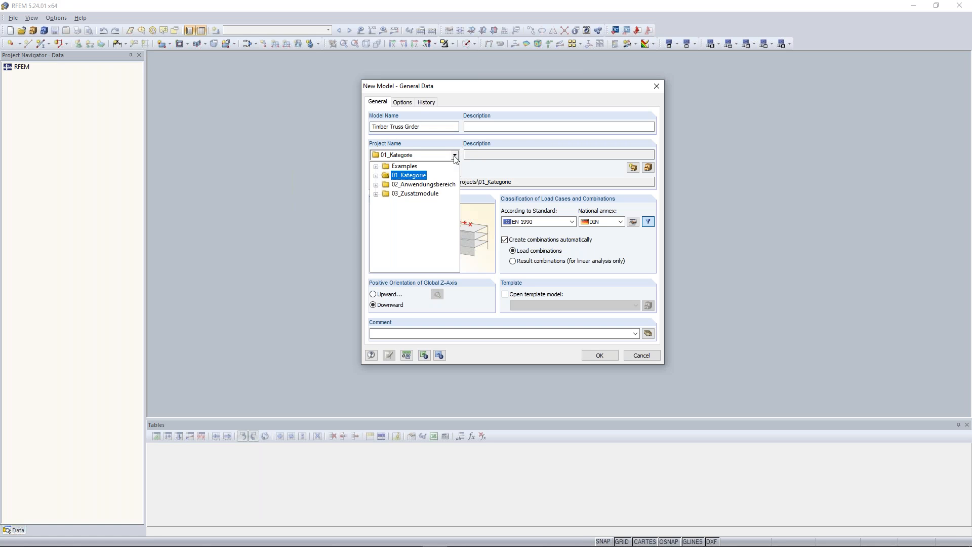
left_click(376, 167)
left_click(408, 203)
left_click_drag(373, 182, 443, 182)
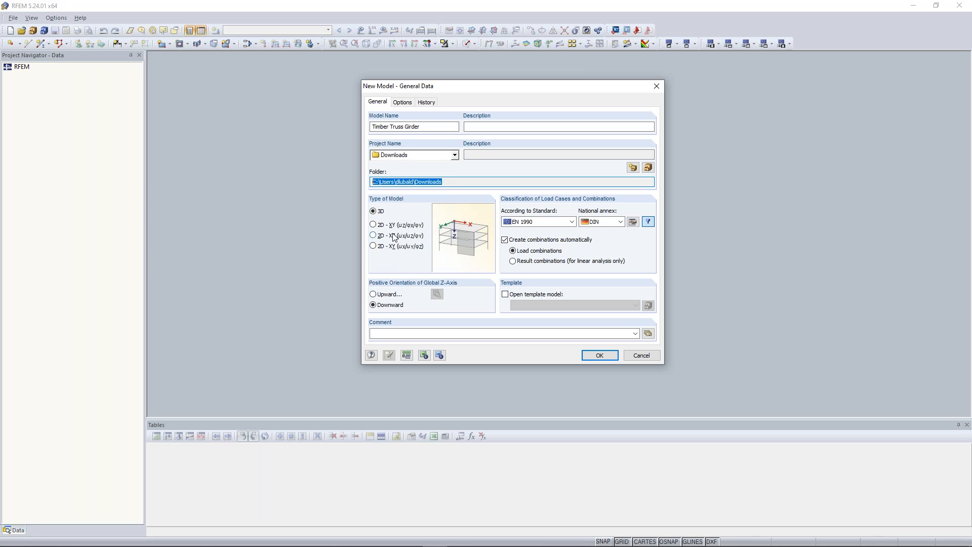
- Set the model type to 2D - XZ and the EN 1990 national annex to CEN, and create the model
left_click(376, 234)
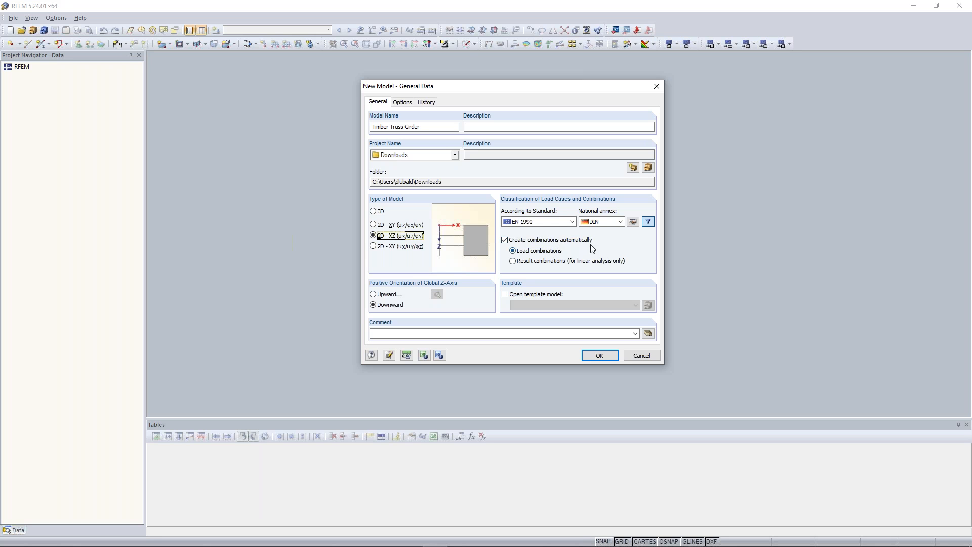
left_click(619, 222)
left_click_drag(662, 264, 661, 236)
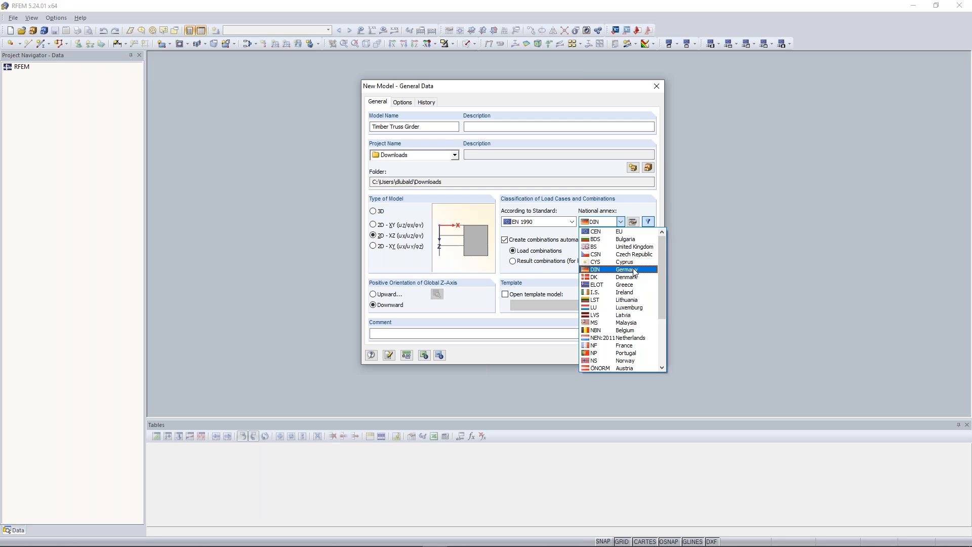
left_click(624, 231)
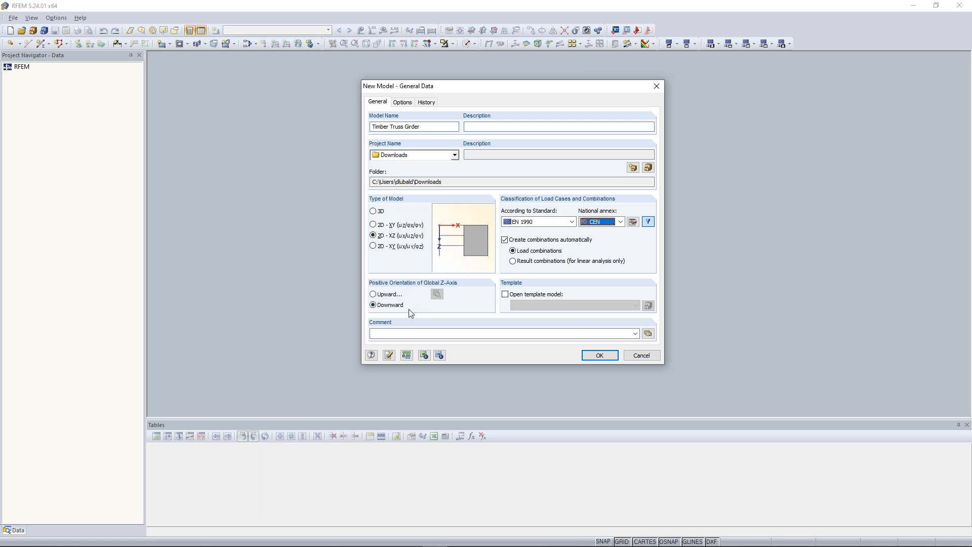
left_click(603, 356)
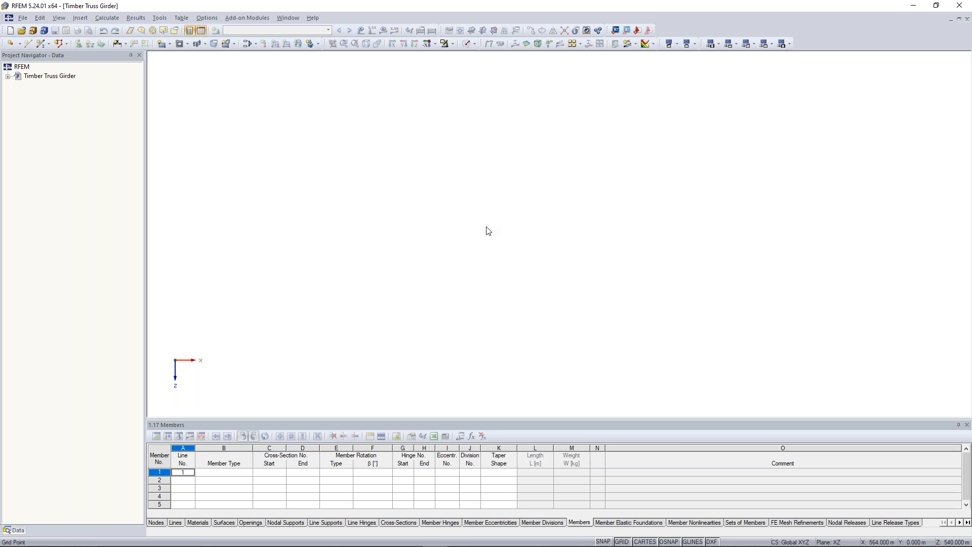
scroll(437, 234, "down", 1)
middle_click_drag(437, 234, 446, 235)
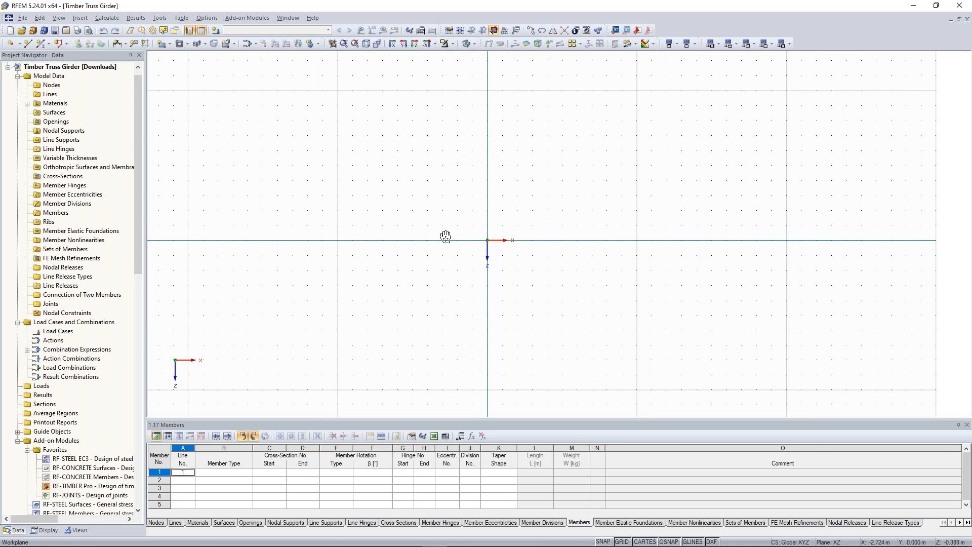
middle_click_drag(446, 236, 416, 235)
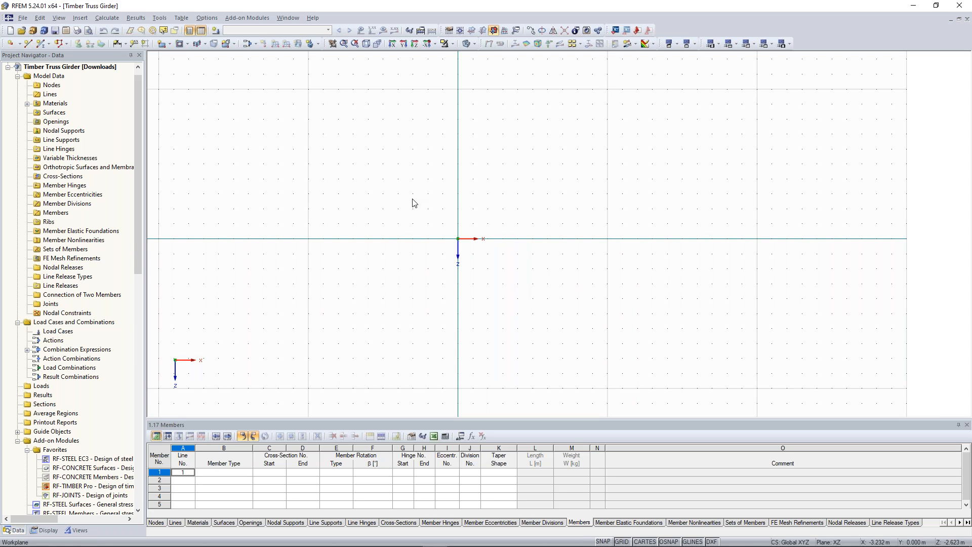
middle_click_drag(403, 223, 476, 207)
scroll(413, 206, "down", 1)
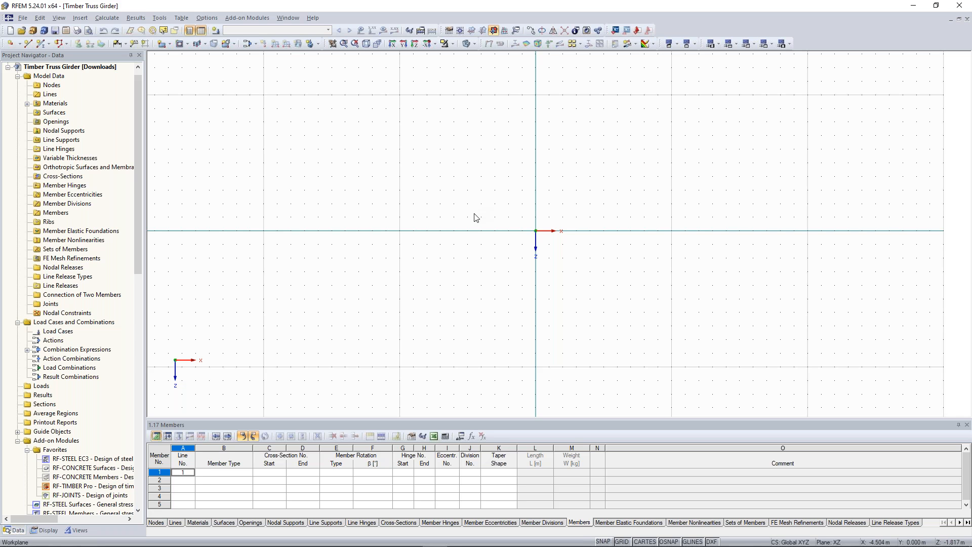
scroll(520, 209, "up", 1)
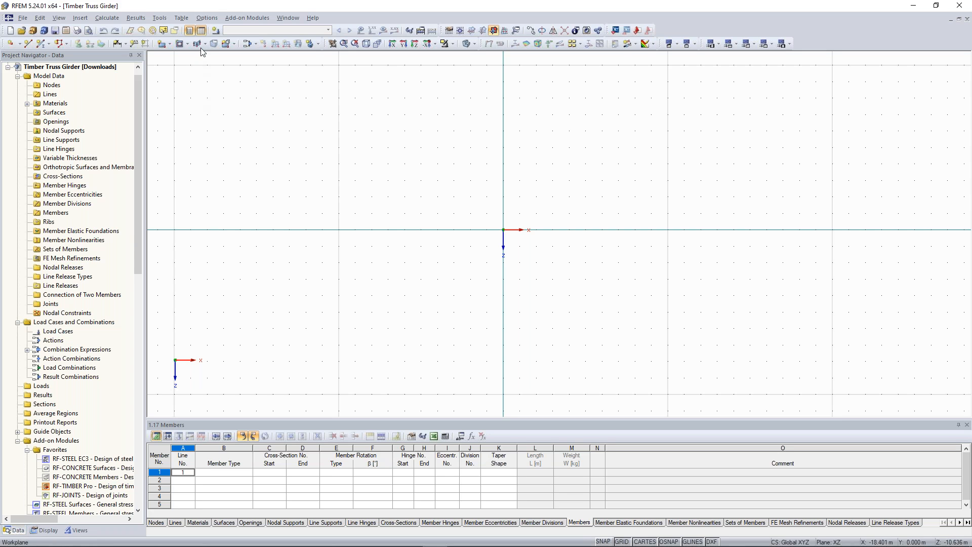
- Start generating a 2D truss from members, with 10 bays and a total length of 60 m
left_click(162, 17)
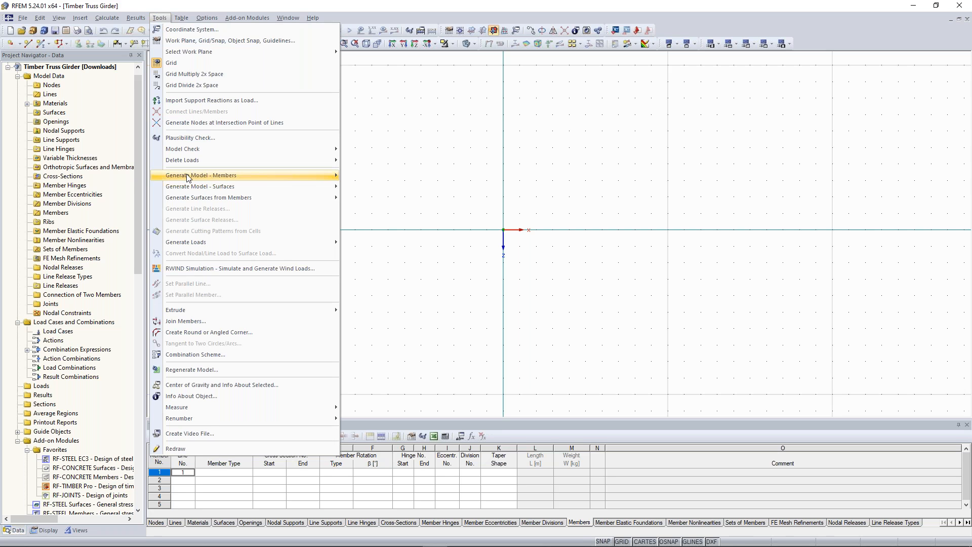
mouse_move(188, 178)
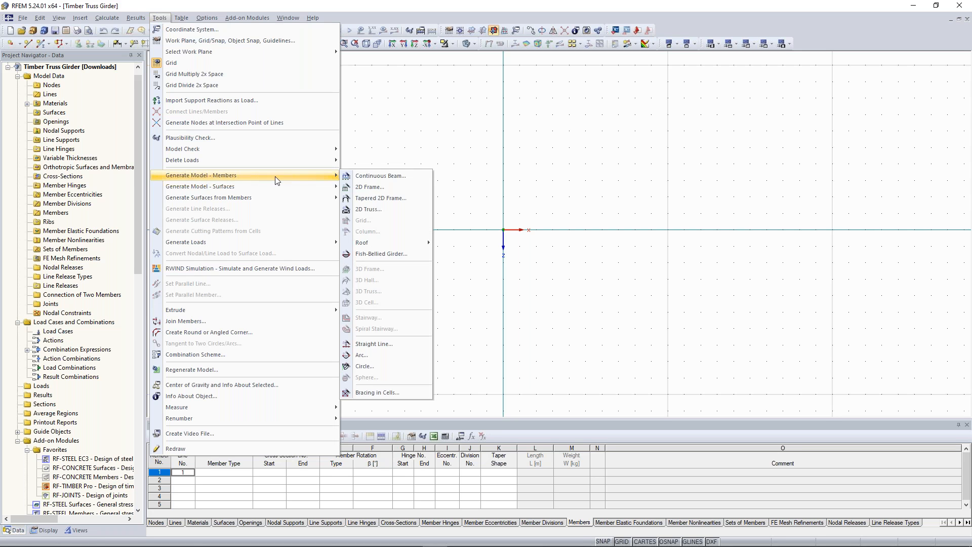
left_click(399, 213)
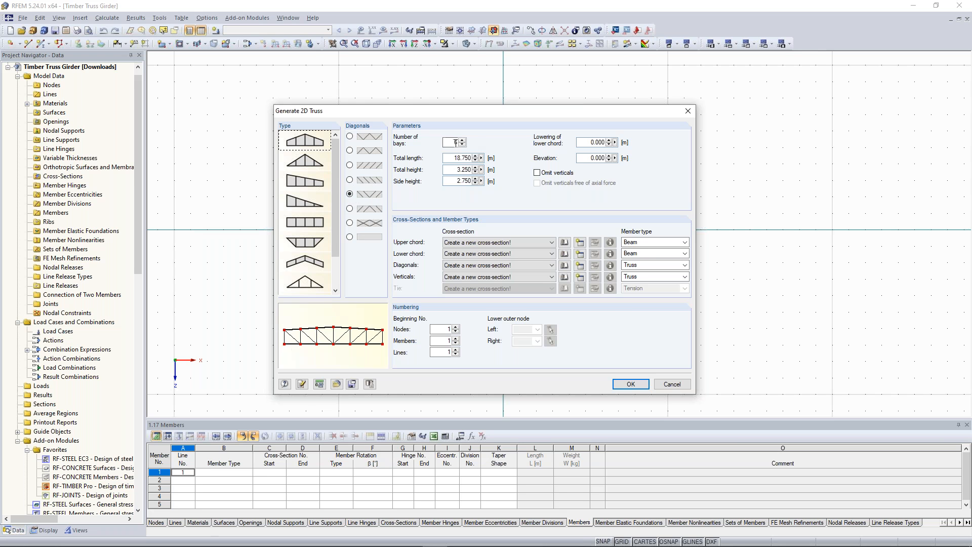
left_click_drag(447, 142, 469, 143)
type("10")
key("Tab")
type("6")
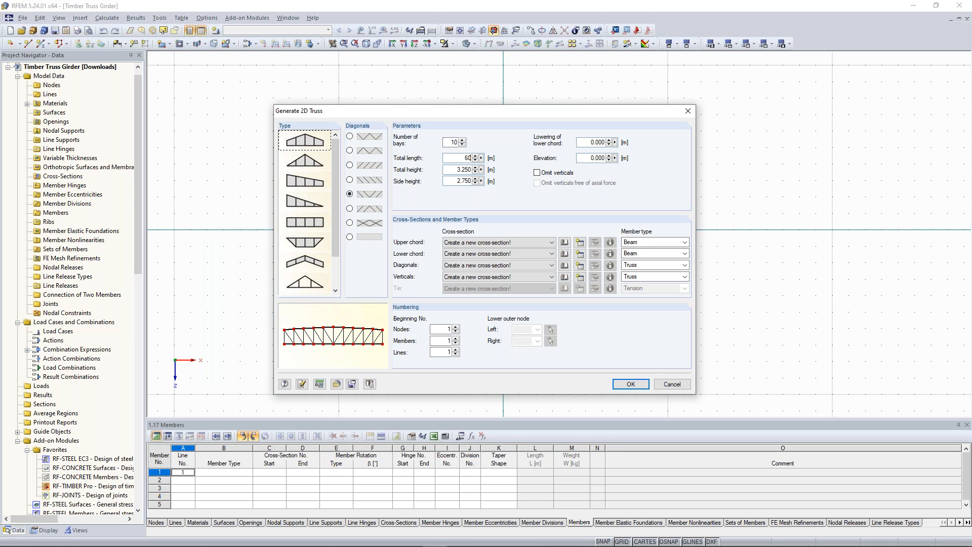
- Set the truss's total height to 5.753 m and its side height to 2.6 m
key("Tab")
type("5")
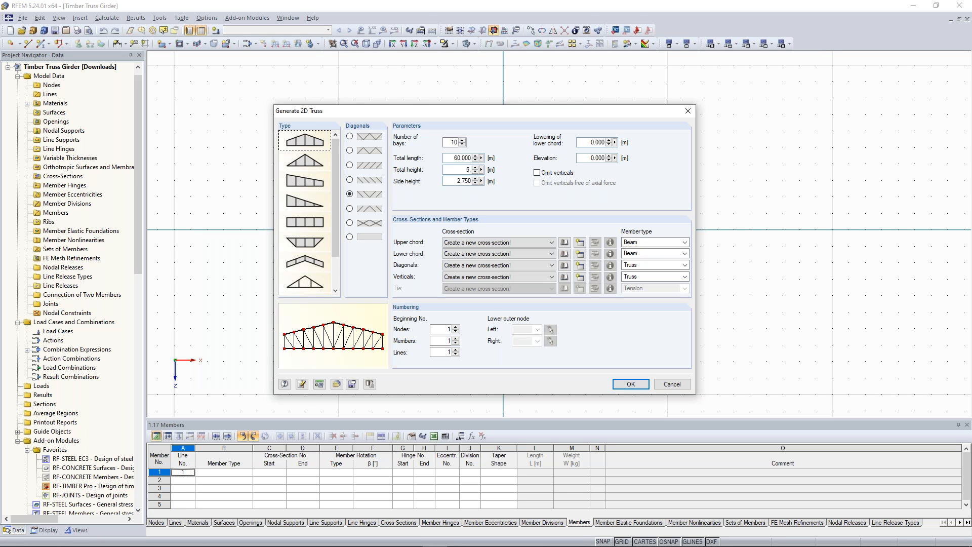
type(".75")
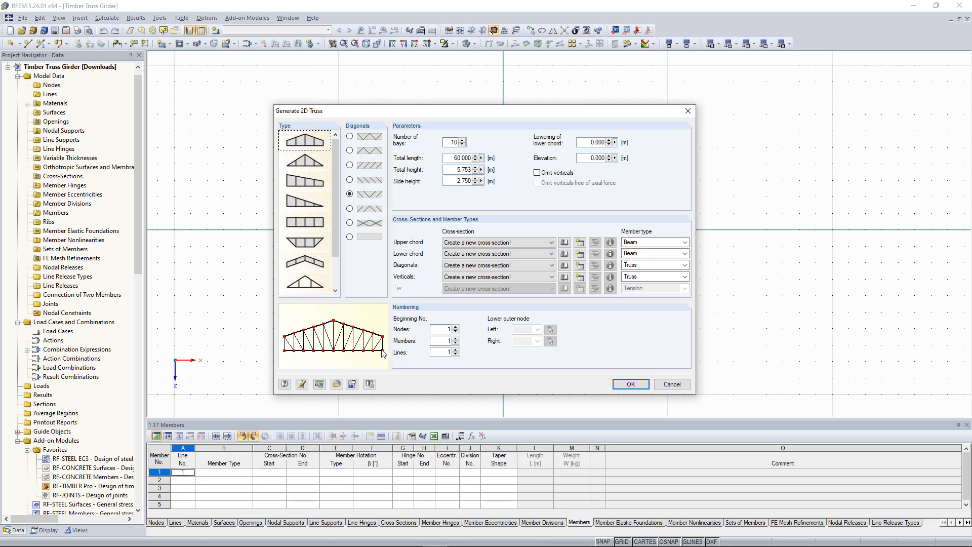
double_click(458, 182)
type("2.6")
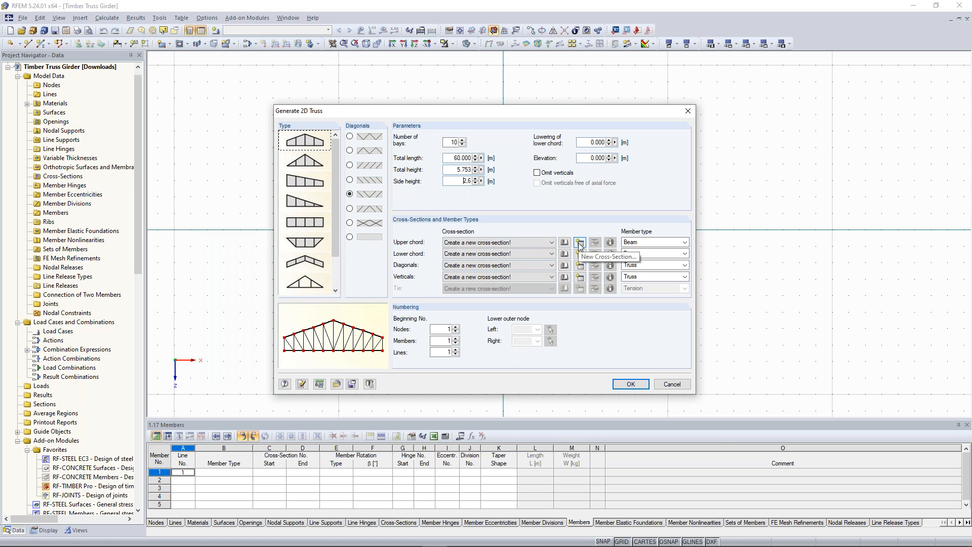
- Define a new rectangular timber cross-section for the upper chord, 220 mm wide and 520 mm high
left_click(582, 245)
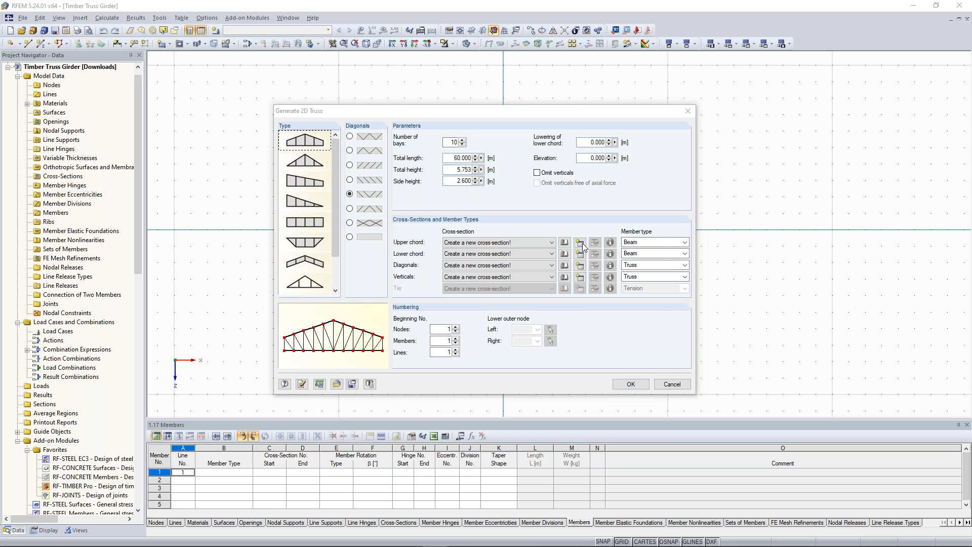
left_click_drag(517, 111, 547, 105)
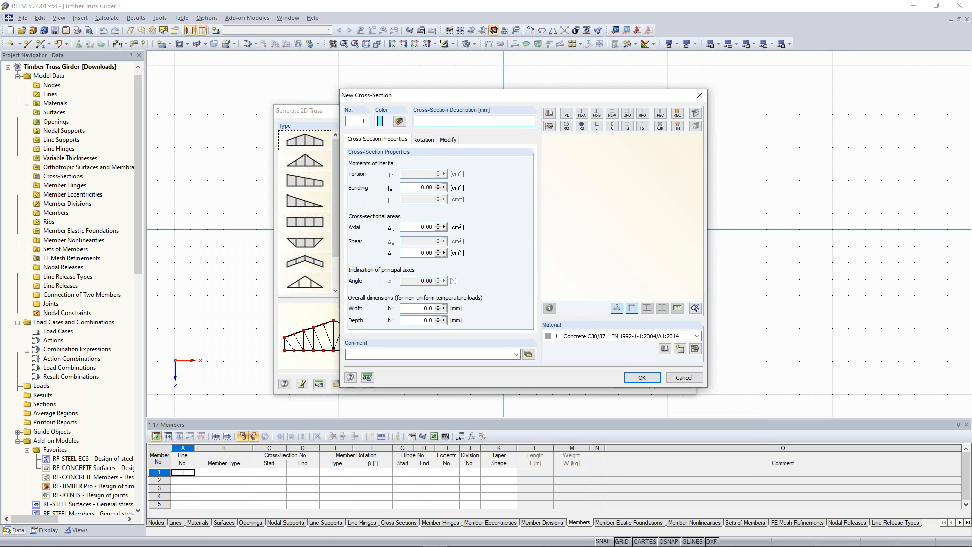
left_click_drag(468, 99, 449, 99)
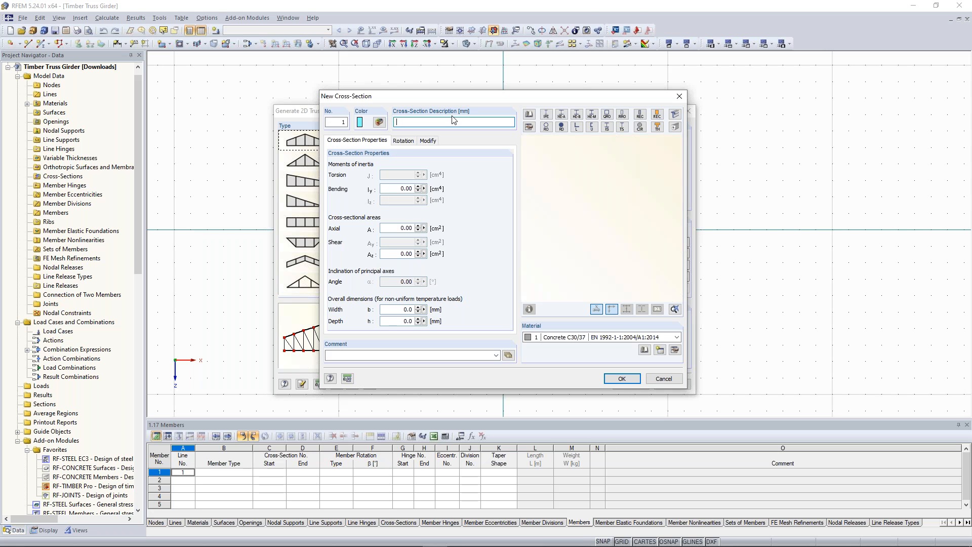
left_click(658, 115)
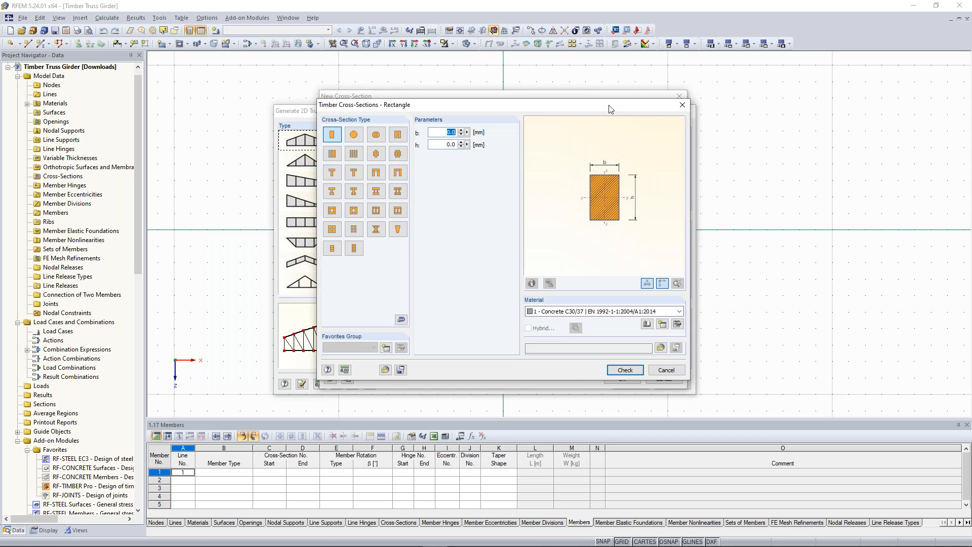
double_click(445, 133)
left_click(444, 145)
type("520")
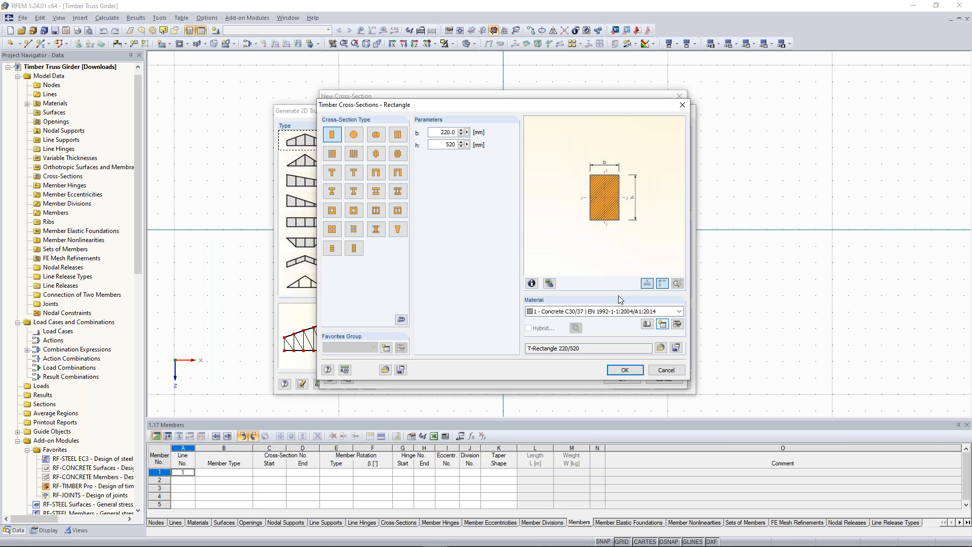
- Start a new material for the timber cross-section and open the material library for it
left_click(549, 312)
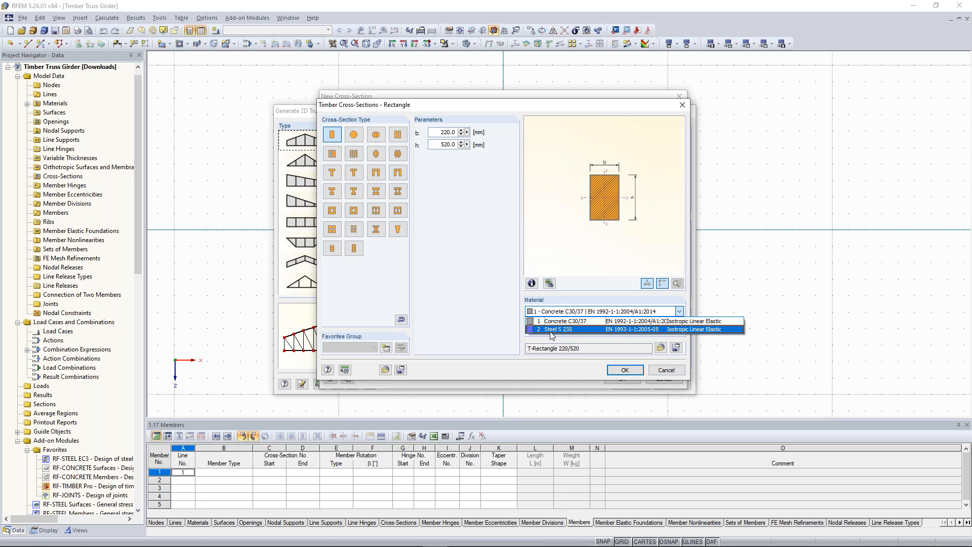
left_click(554, 320)
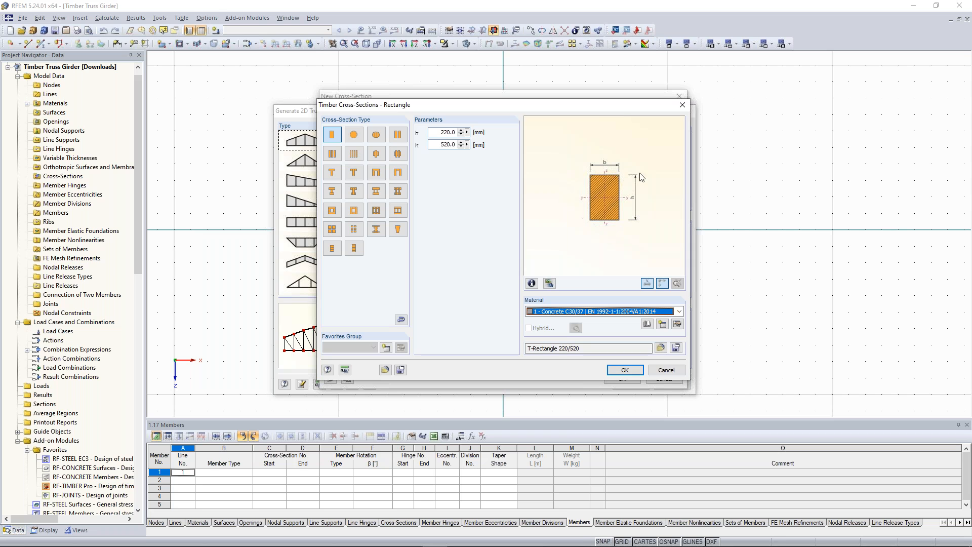
left_click(663, 325)
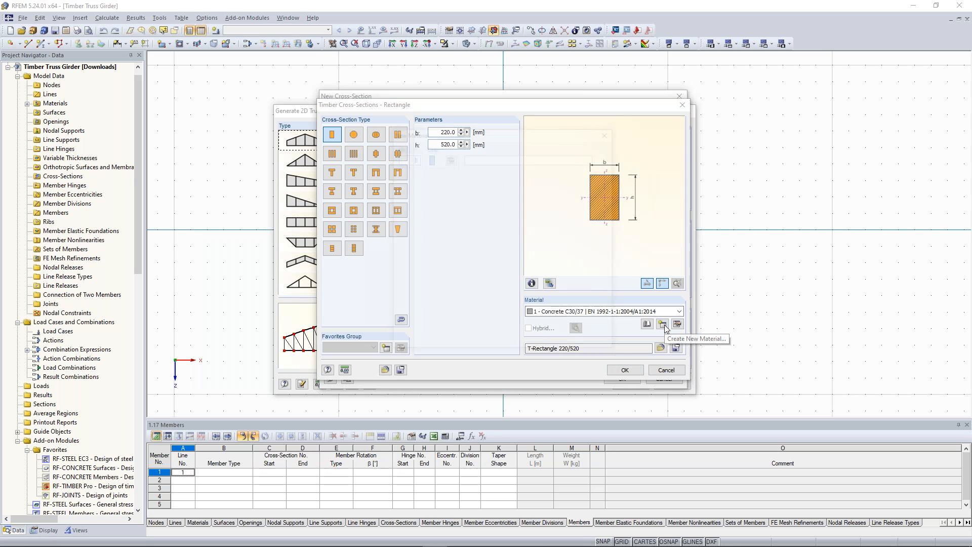
left_click_drag(521, 133, 452, 128)
left_click(457, 155)
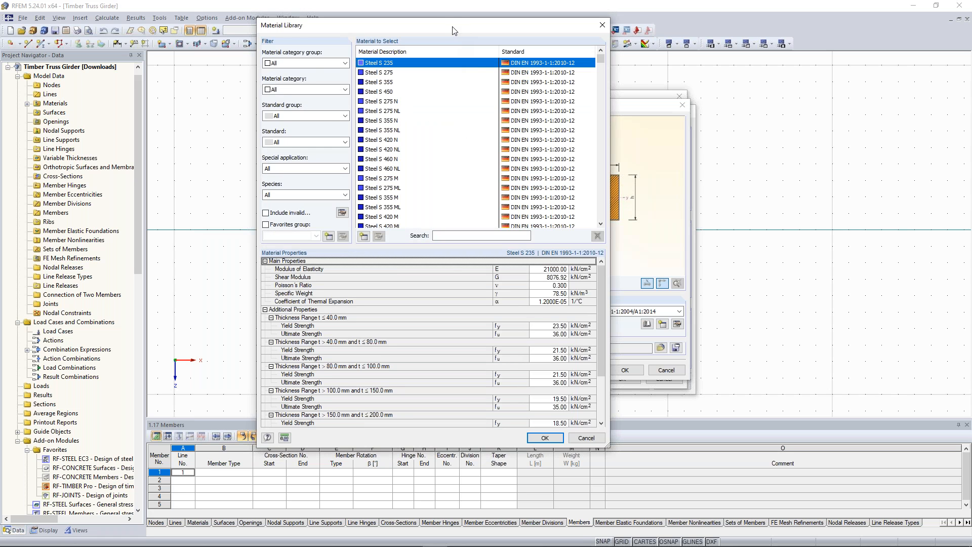
left_click_drag(454, 26, 516, 40)
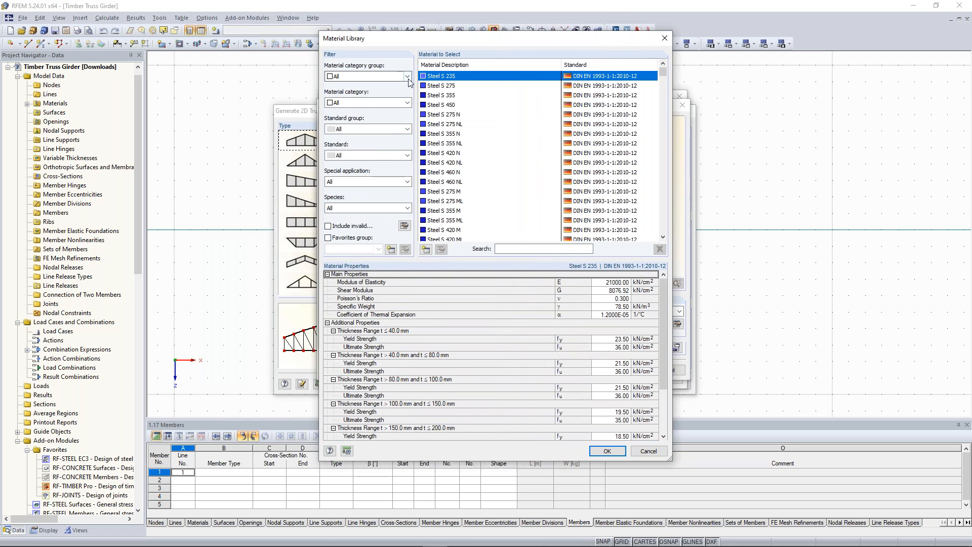
- Filter the material library to the Timber category group, Glulam category and EN standard group
left_click(408, 77)
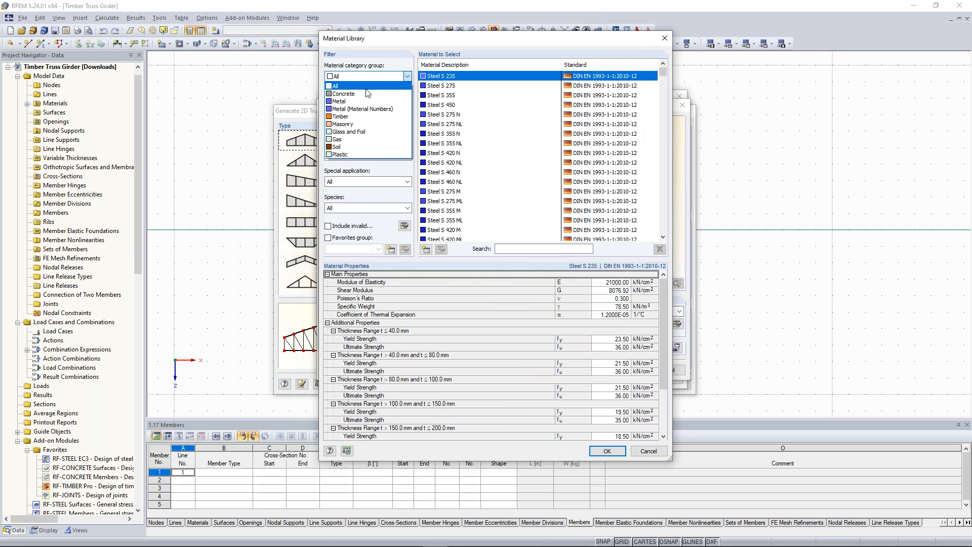
left_click(344, 118)
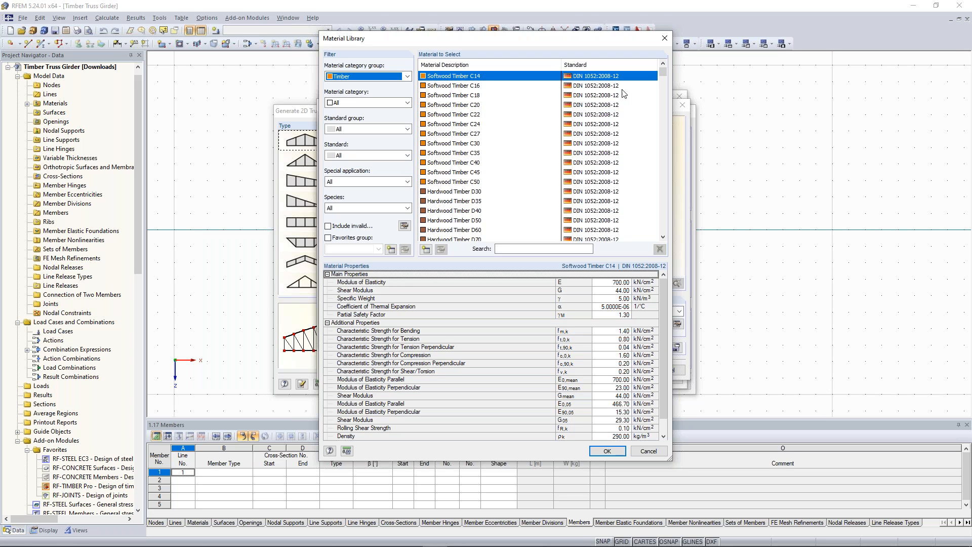
left_click(402, 103)
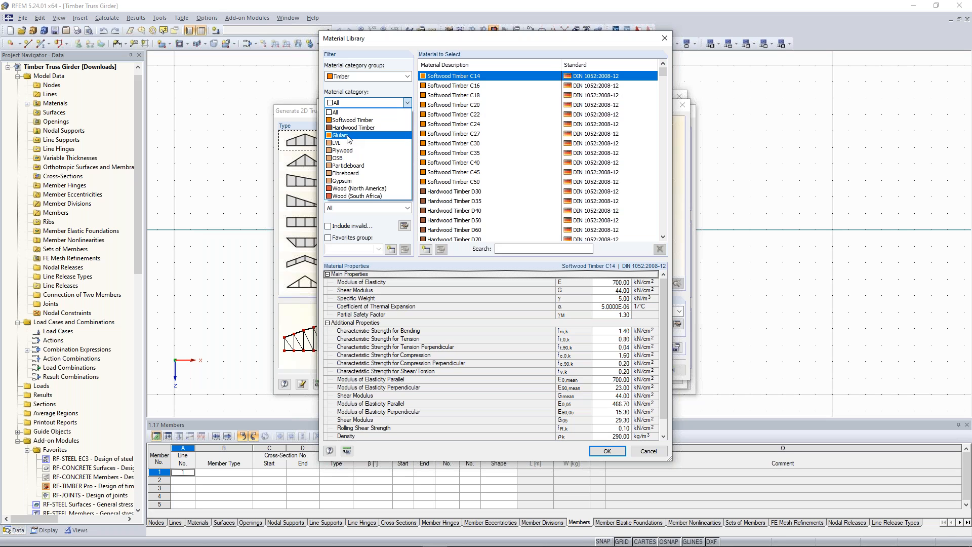
left_click(352, 135)
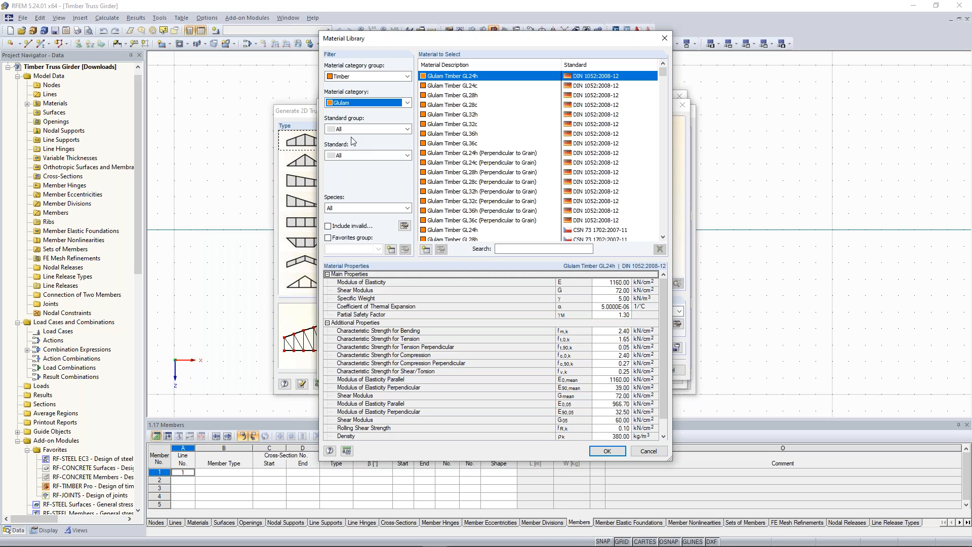
left_click(408, 130)
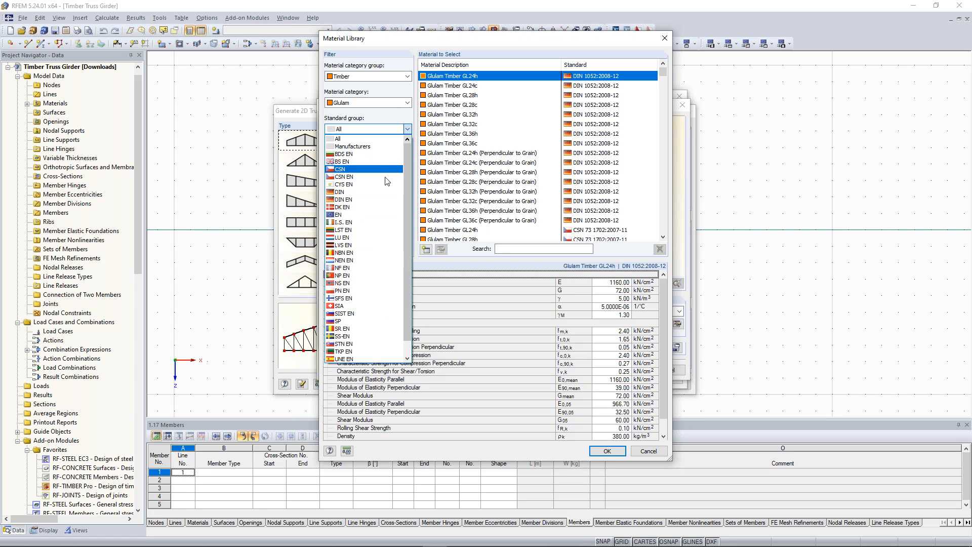
left_click(348, 215)
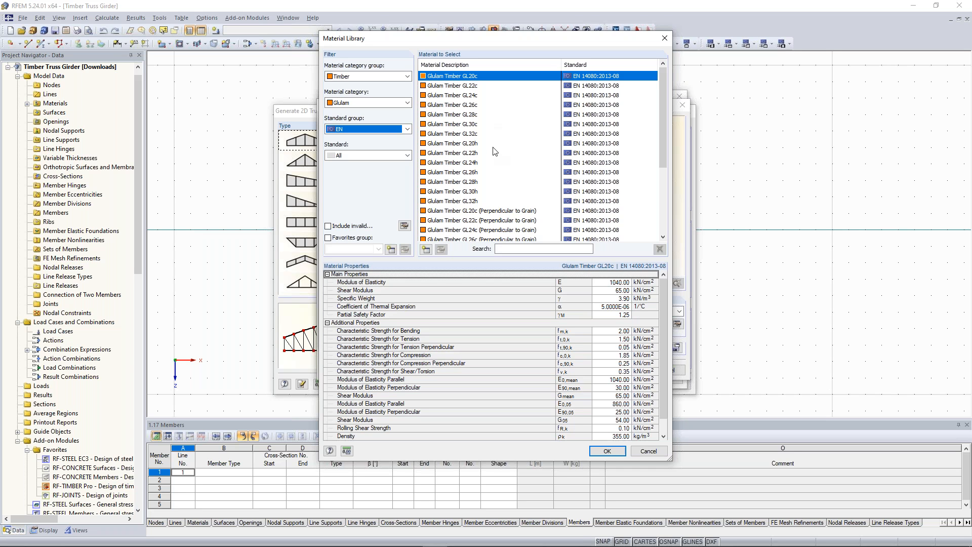
- Choose Glulam Timber GL28h to EN 14080:2013-08 as the new material and accept the upper chord's cross-section with it
left_click(470, 182)
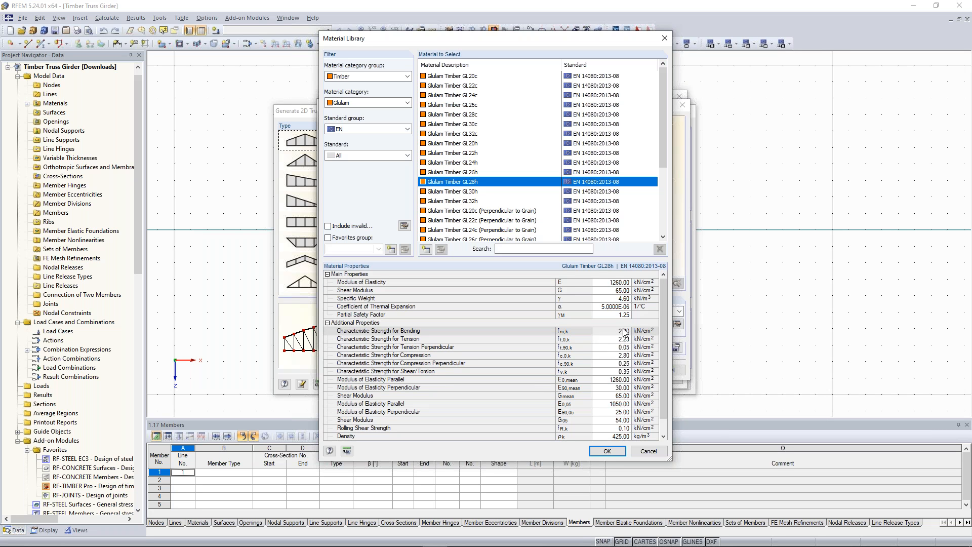
left_click(610, 453)
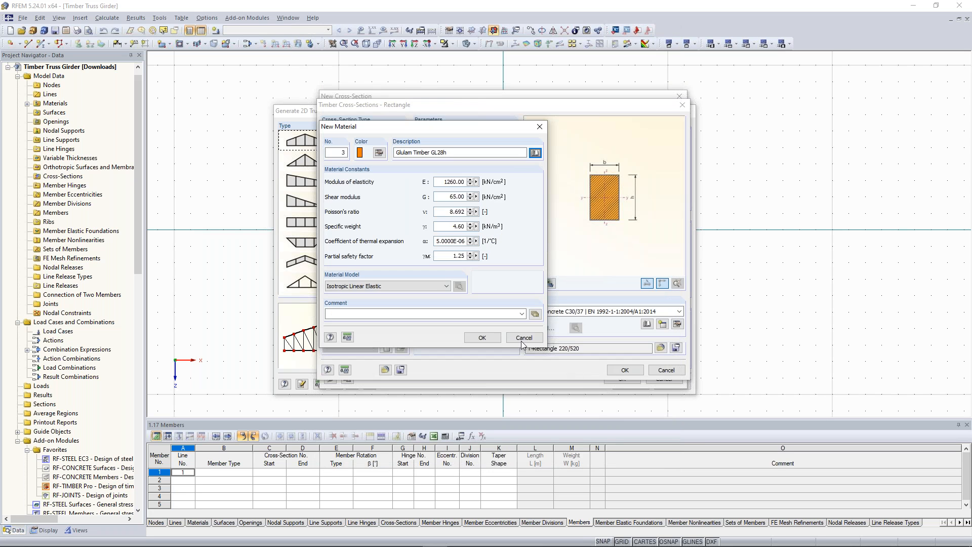
left_click(490, 338)
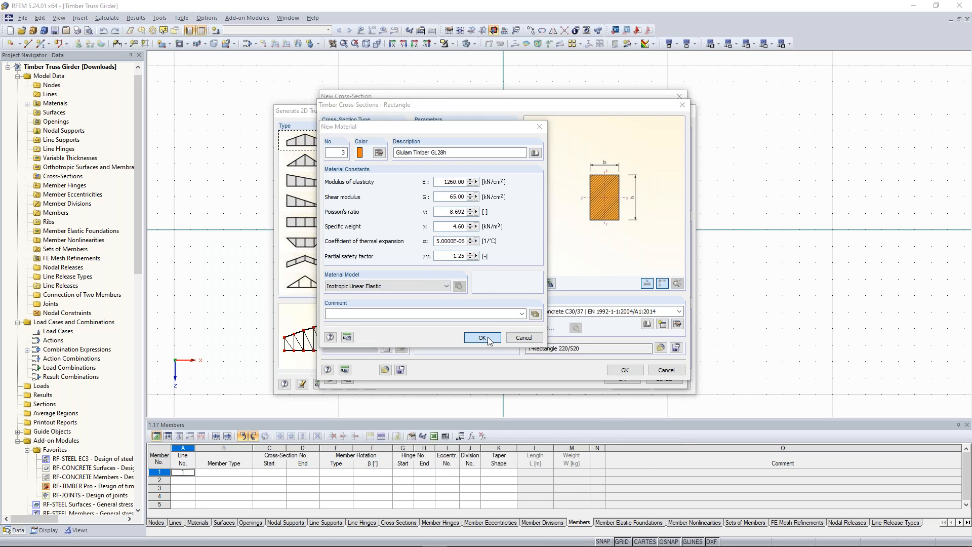
left_click(416, 265)
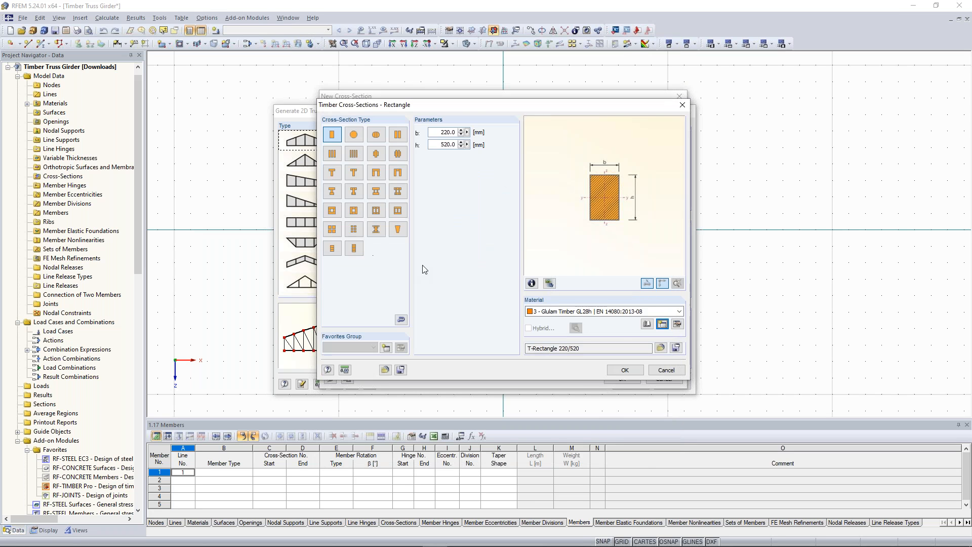
left_click(625, 370)
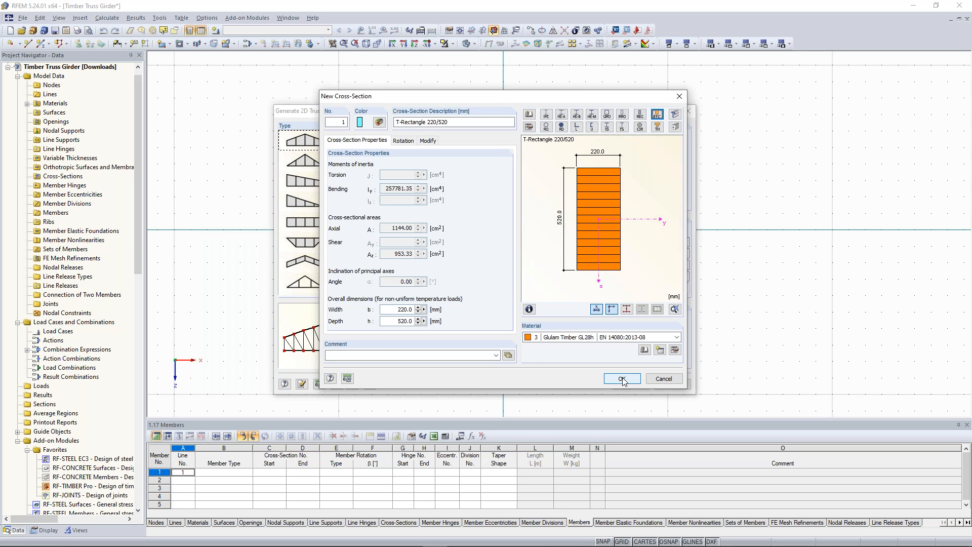
left_click(623, 380)
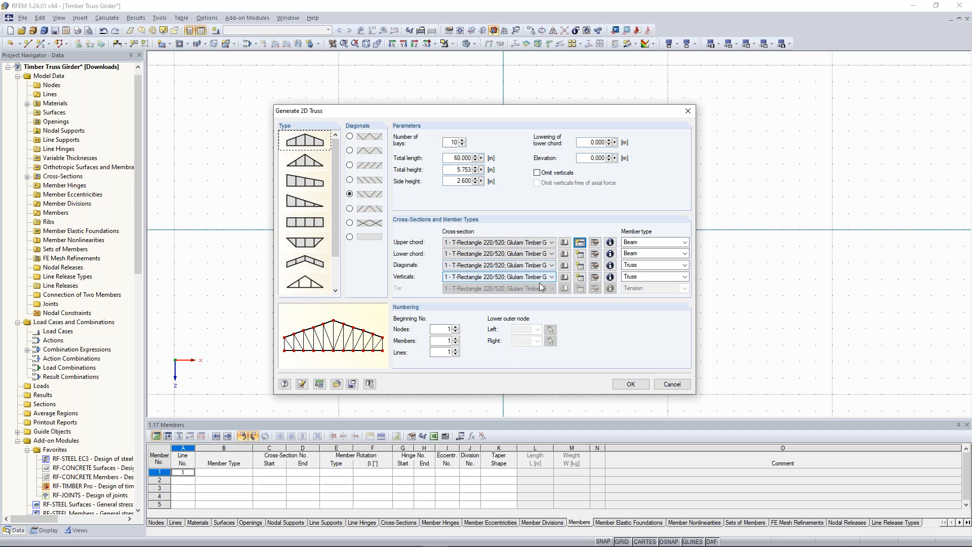
- Create a rectangular timber cross-section 220 mm wide and 560 mm high for the lower chord, copying its description for reuse
left_click(580, 255)
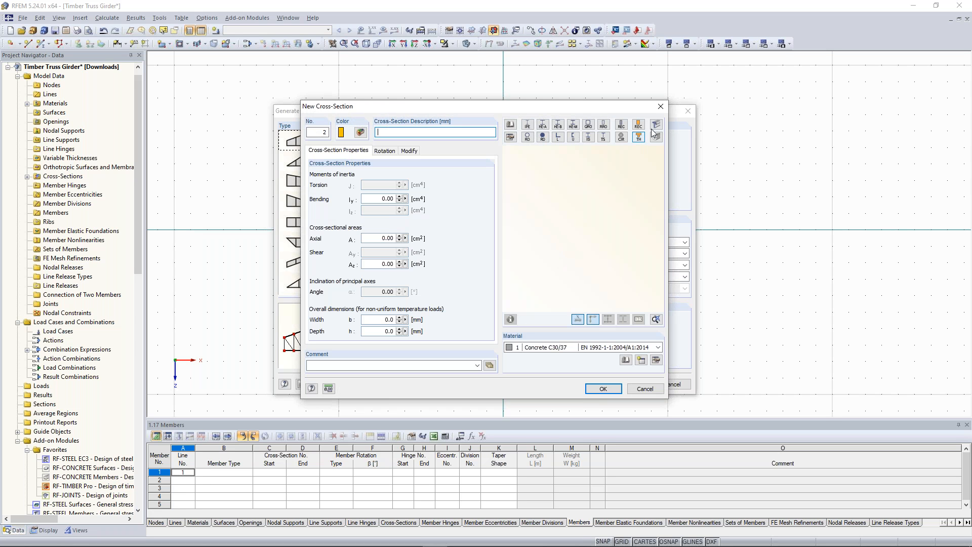
left_click(640, 126)
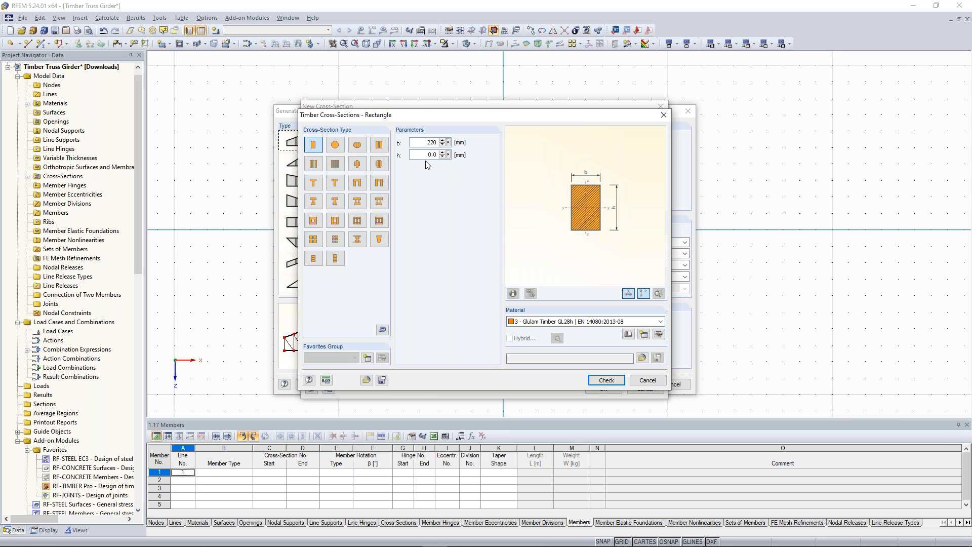
key("Tab")
type("56")
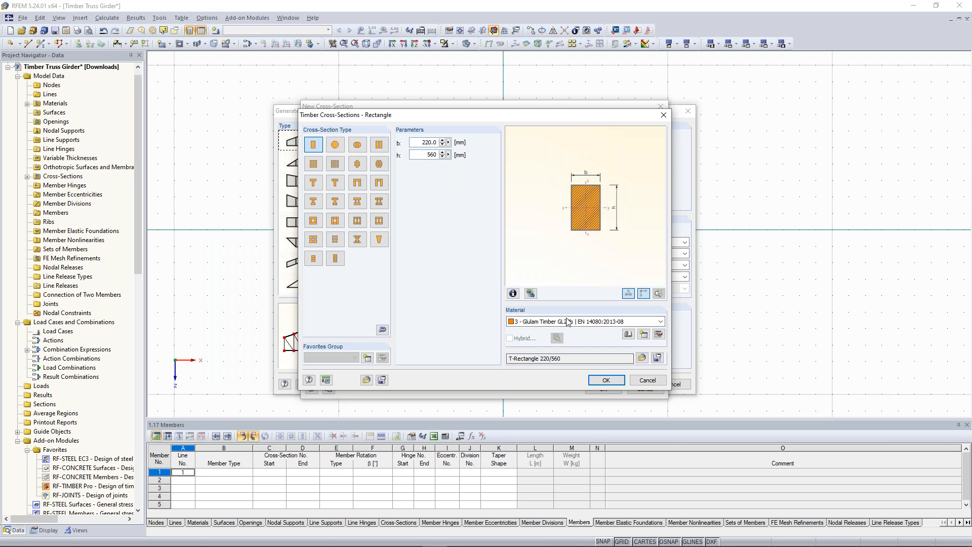
left_click(606, 380)
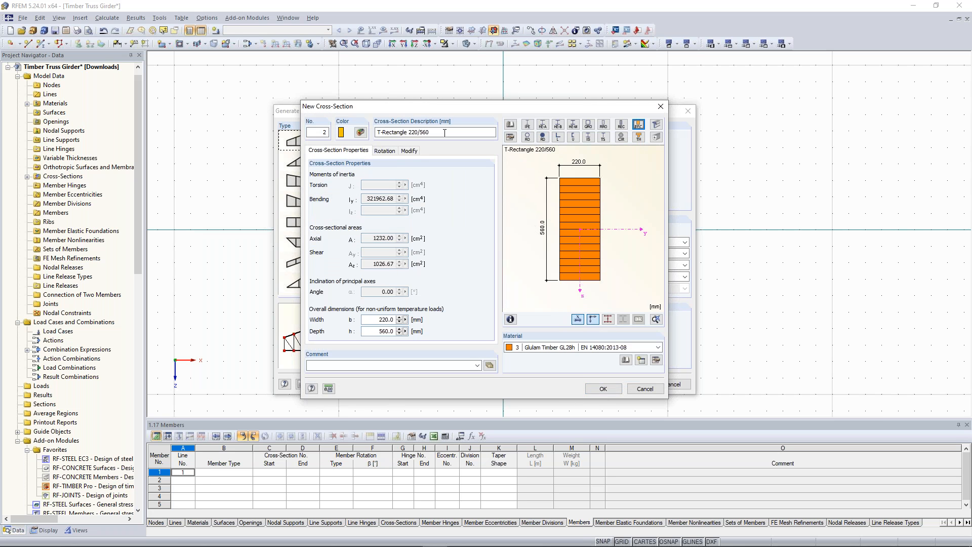
left_click(445, 133)
key("ctrl+c")
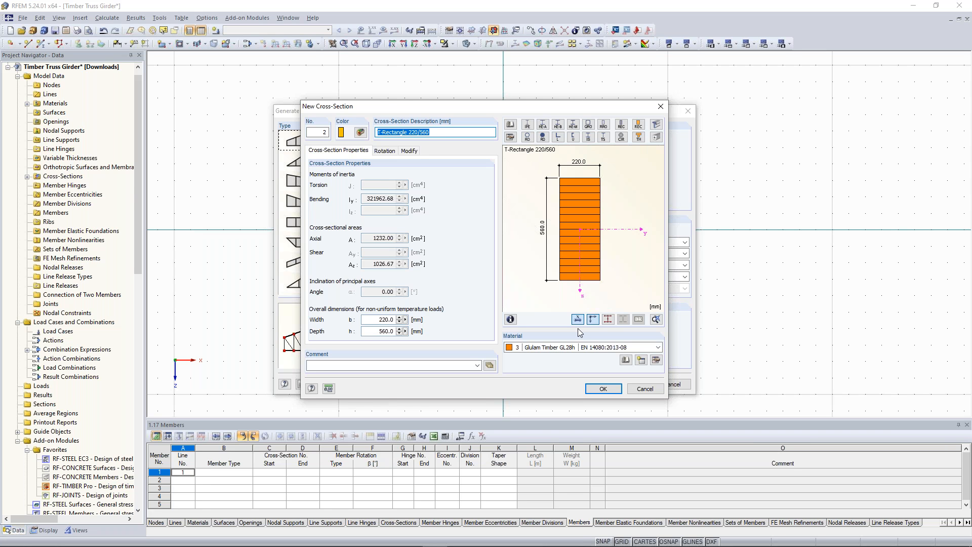
key("Return")
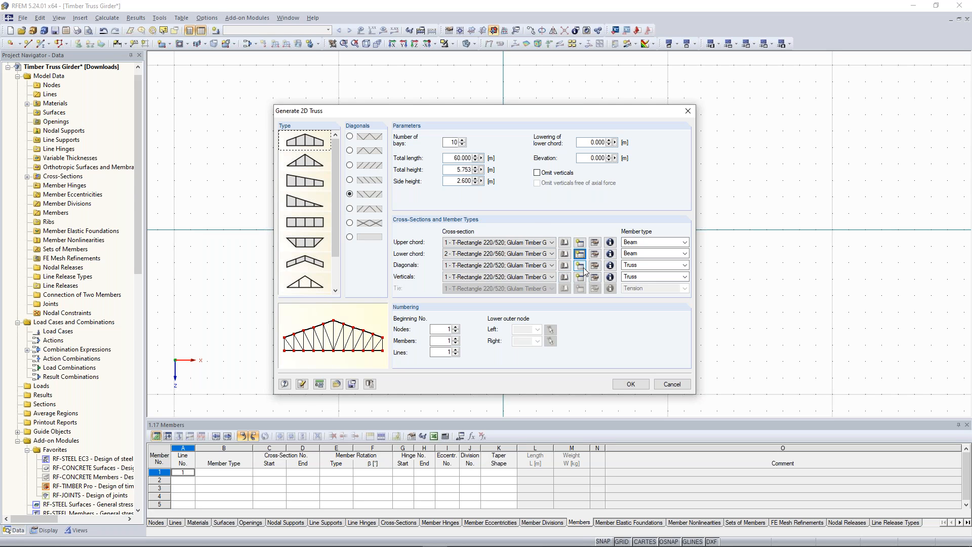
- Start a new cross-section for the diagonals from the copied description T-Rectangle 220/560 and assign it Glulam Timber GL28h
left_click(580, 266)
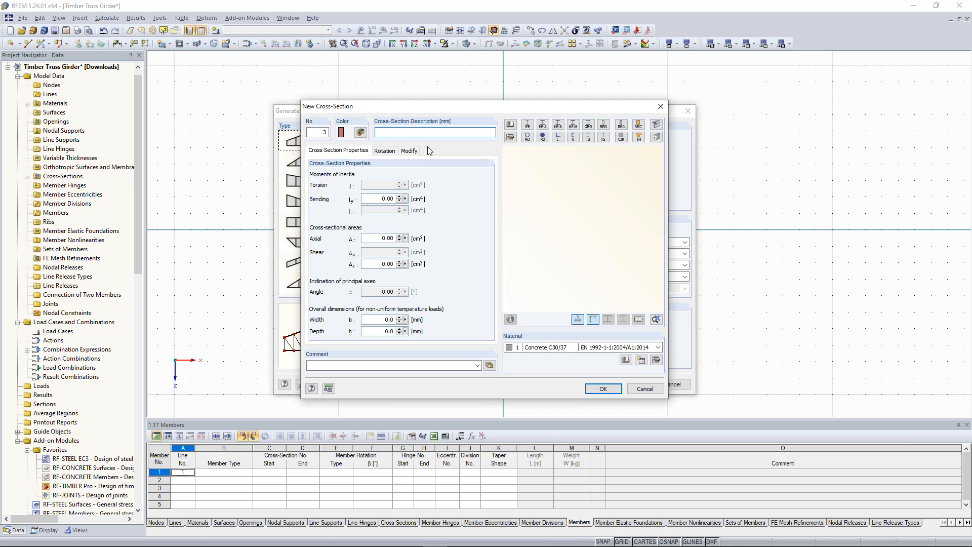
key("ctrl+v")
left_click_drag(430, 132, 376, 132)
key("ctrl+c")
left_click(433, 132)
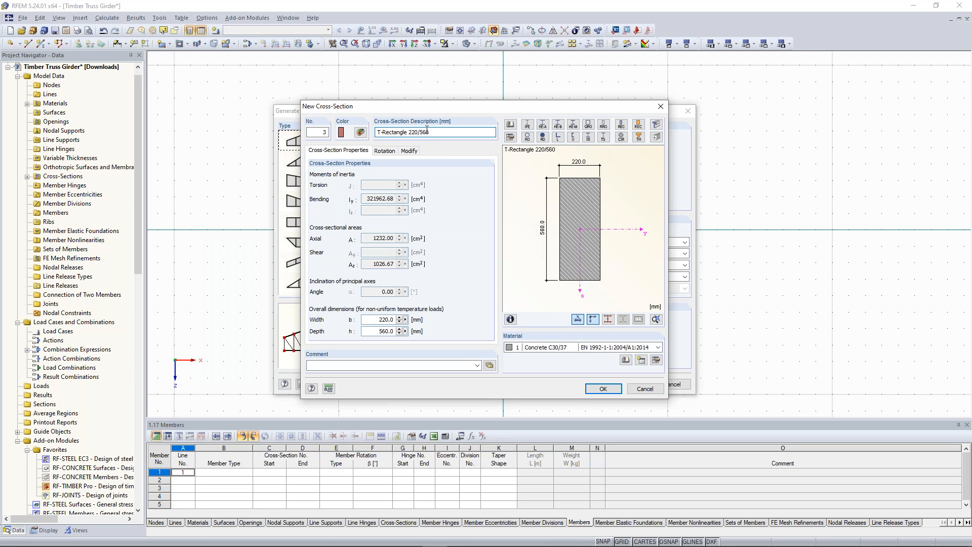
left_click(580, 348)
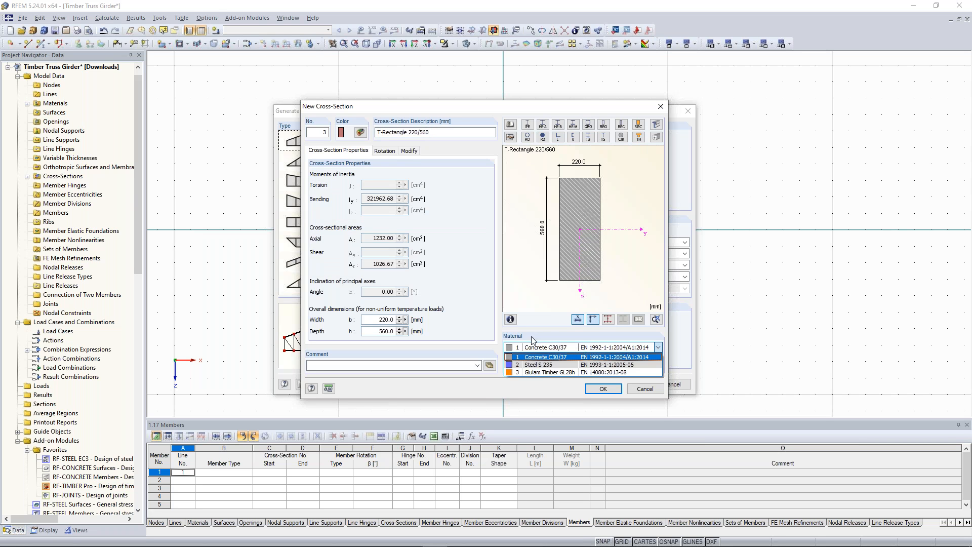
left_click(540, 372)
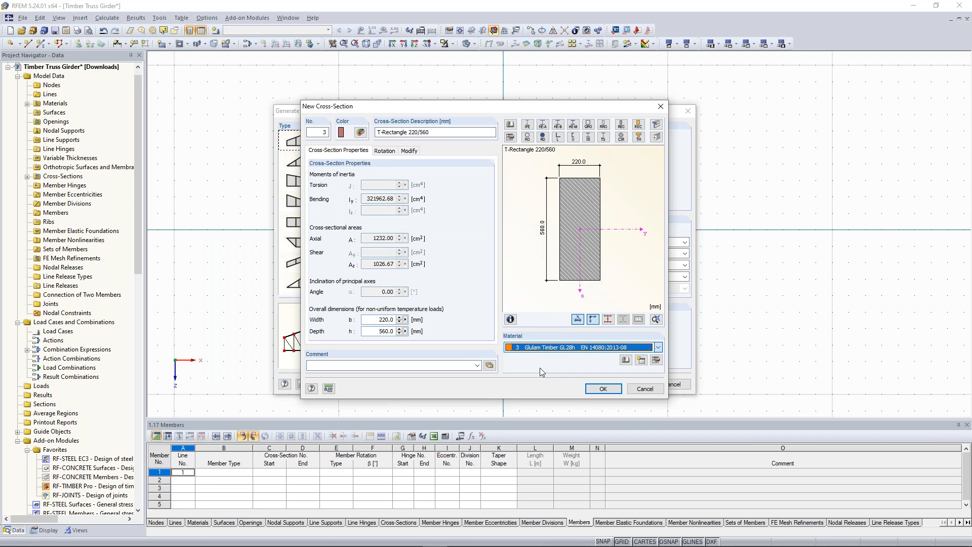
- Change the diagonals' cross-section description to T-Rectangle 200/200 and accept it
left_click(413, 133)
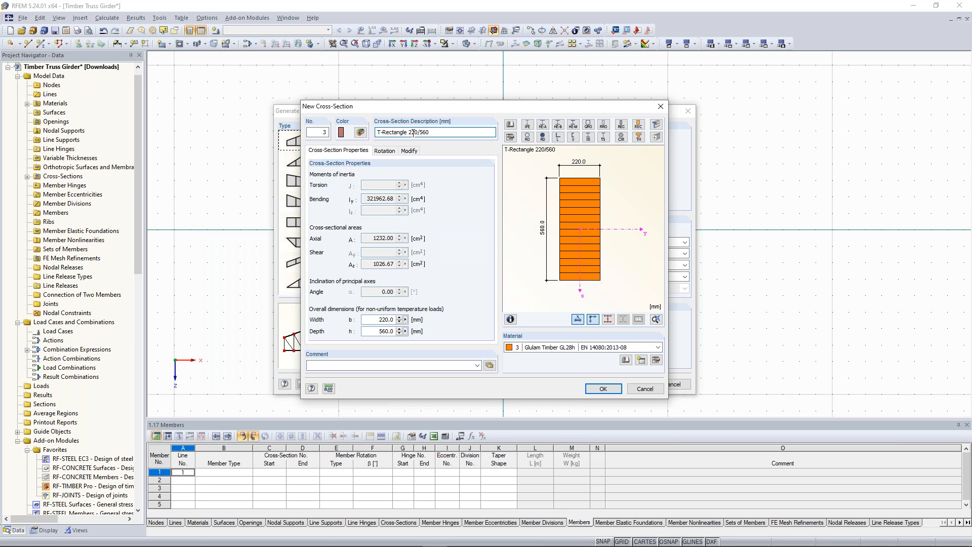
left_click_drag(419, 133, 448, 134)
type("200/")
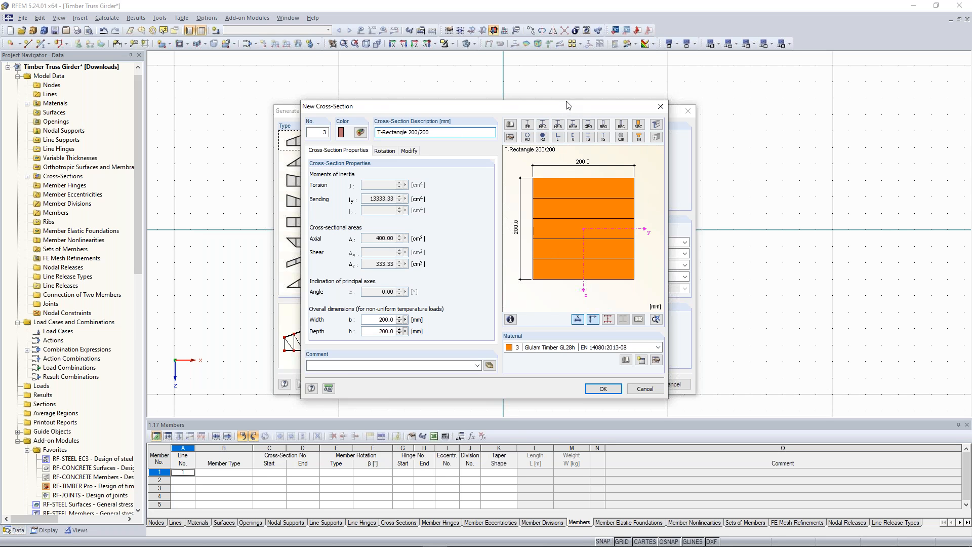
left_click_drag(569, 105, 567, 98)
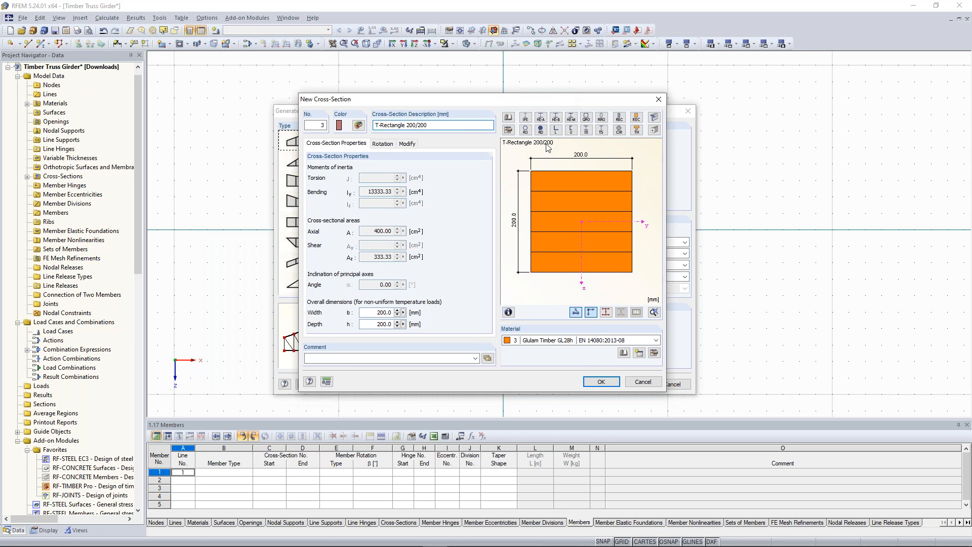
left_click(601, 383)
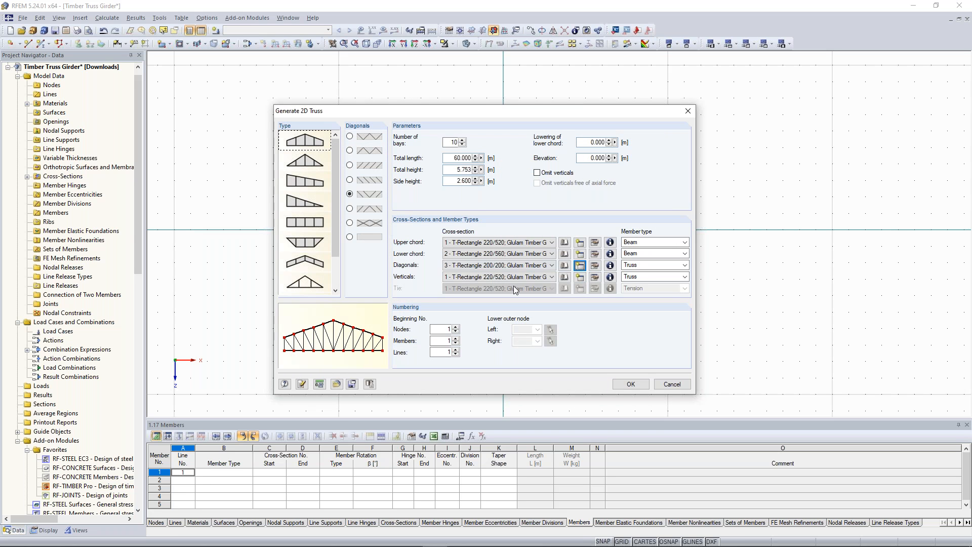
- Create the cross-section T-Rectangle 200/180 in Glulam Timber GL28h for the verticals, reusing the copied description
left_click(579, 278)
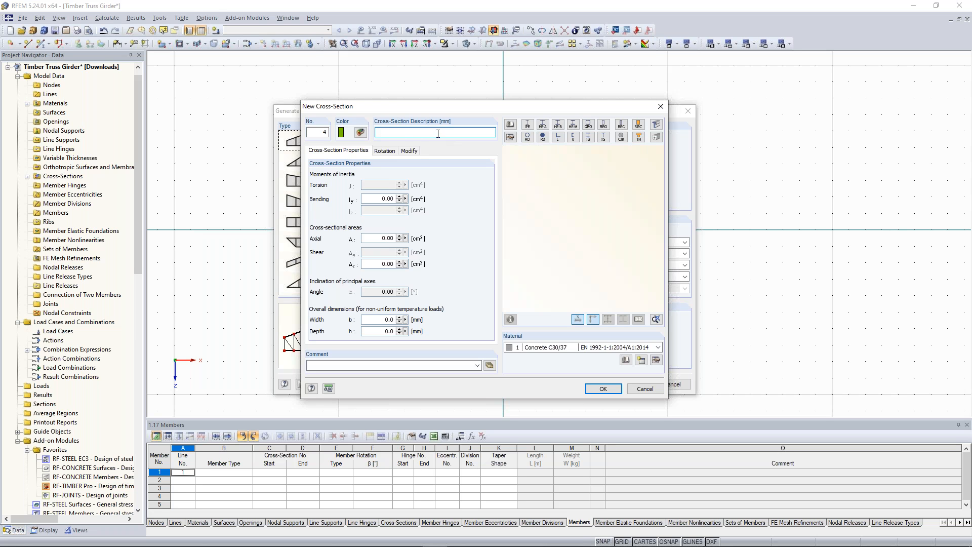
key("ctrl+v")
left_click_drag(411, 132, 416, 133)
type("0")
left_click_drag(420, 133, 449, 131)
type("180")
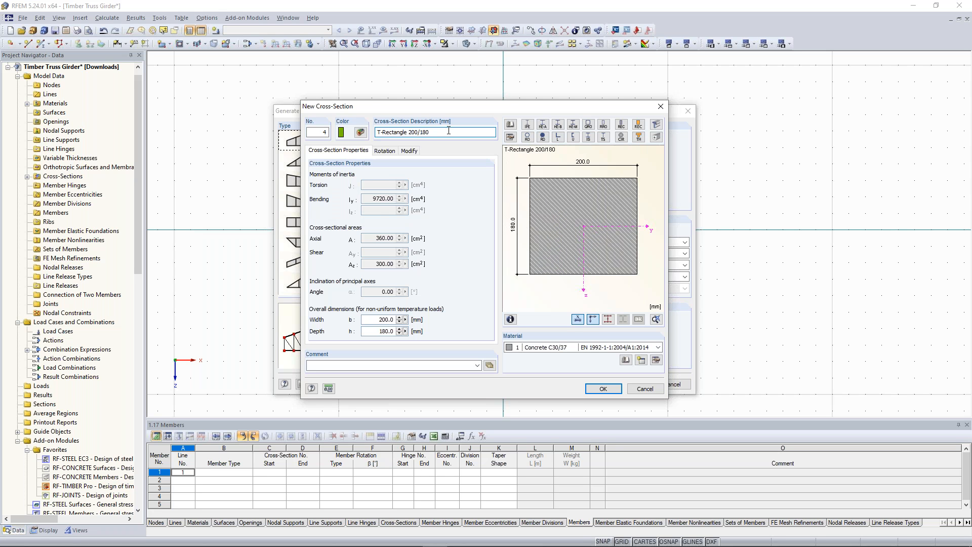
left_click(557, 348)
left_click(557, 370)
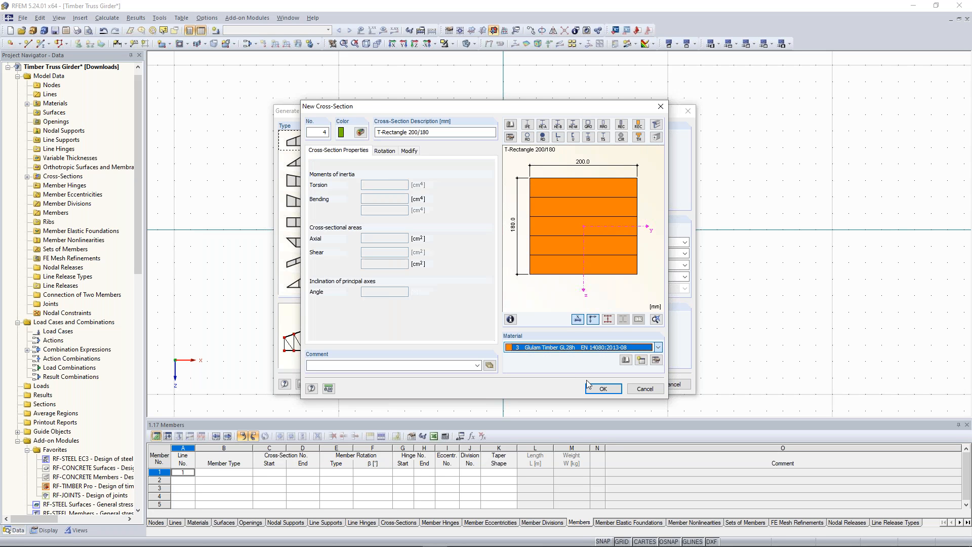
left_click(602, 389)
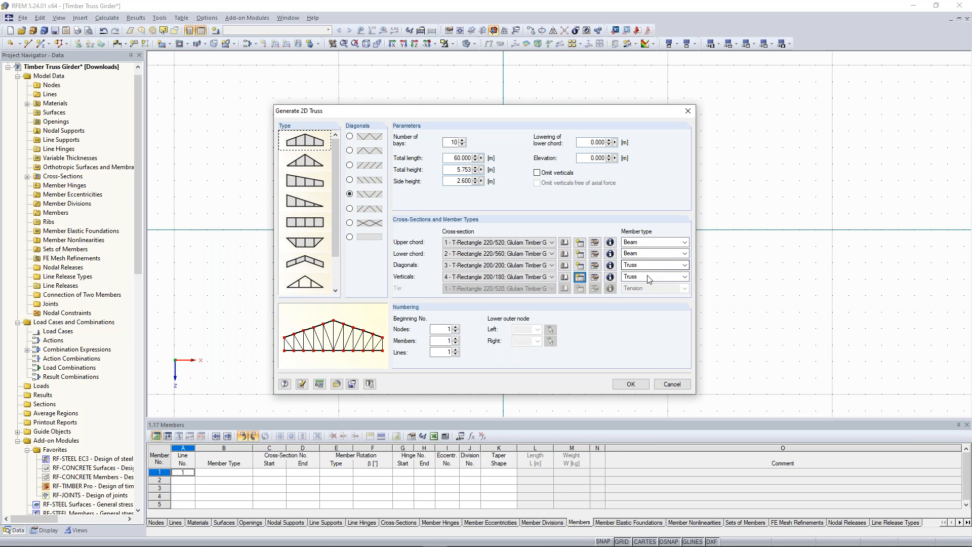
- Generate the 2D truss with the defined parameters and bring the whole girder into view
left_click(631, 384)
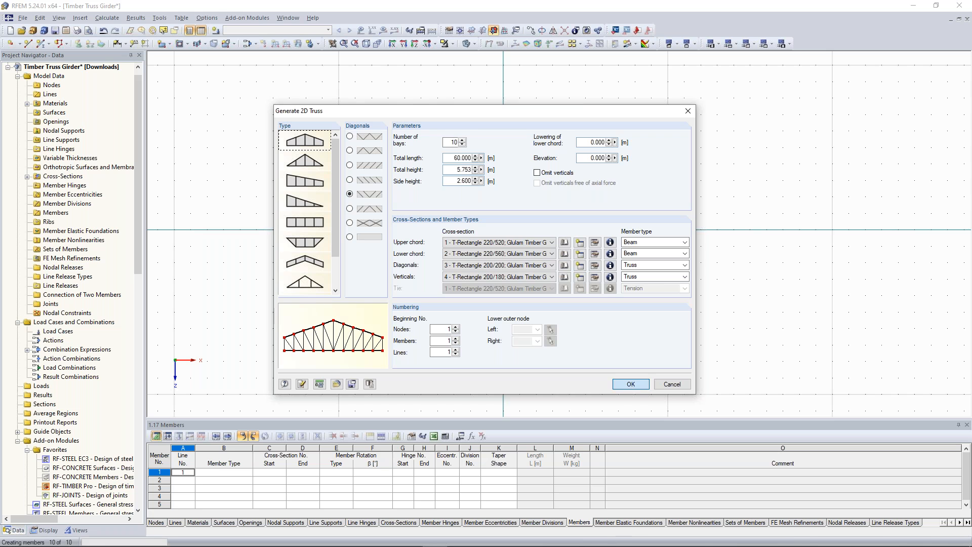
scroll(658, 265, "down", 3)
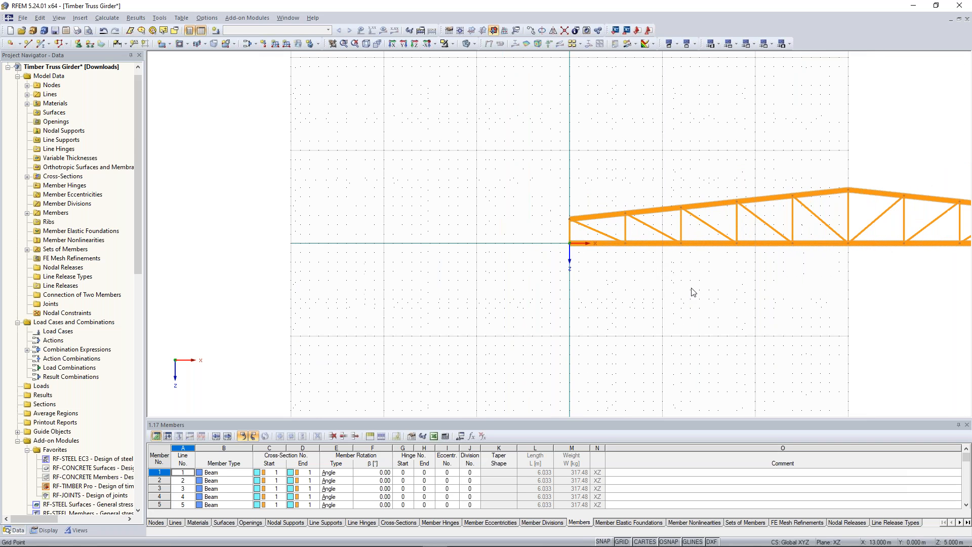
middle_click_drag(669, 300, 502, 302)
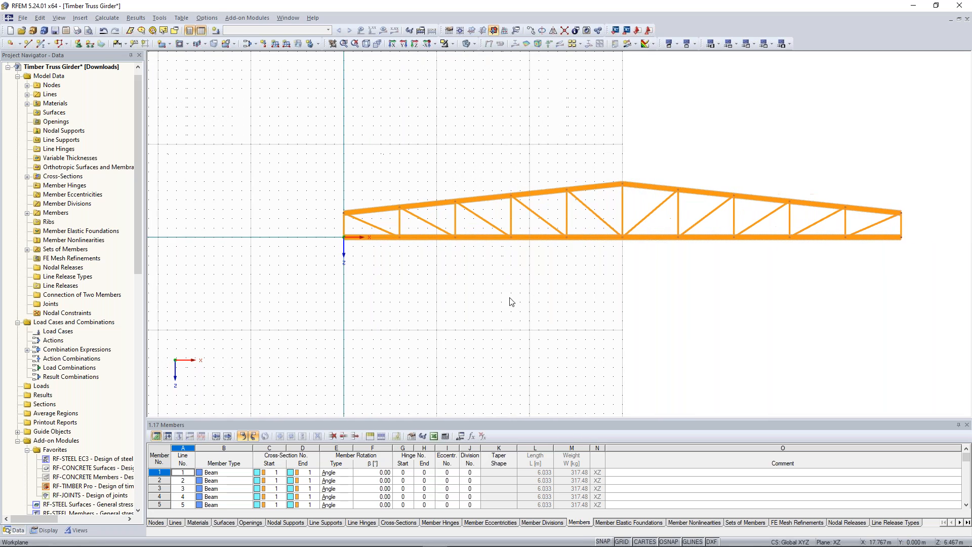
middle_click_drag(562, 290, 543, 293)
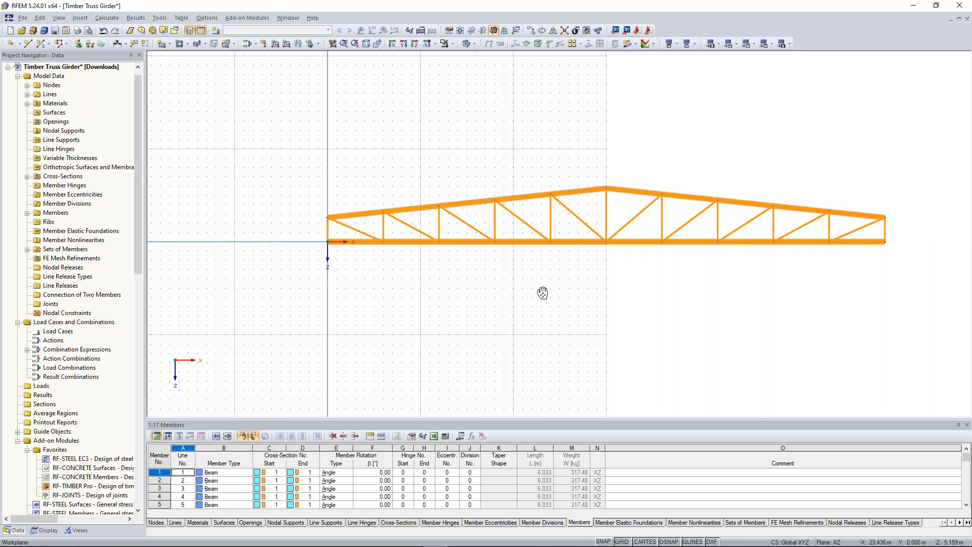
scroll(533, 280, "up", 1)
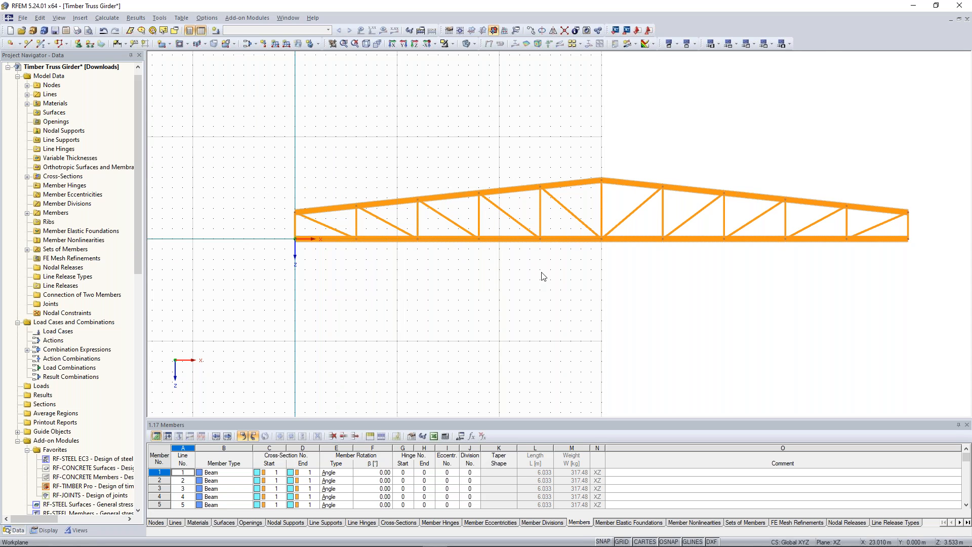
- Set the work plane's number of grid points to adapt dynamically to the size of the model
middle_click_drag(541, 273, 505, 268)
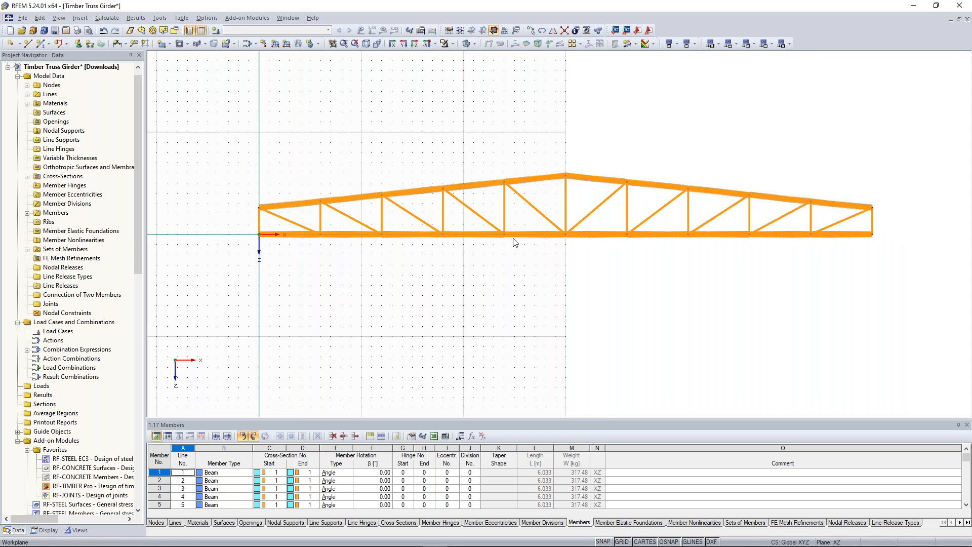
right_click(476, 123)
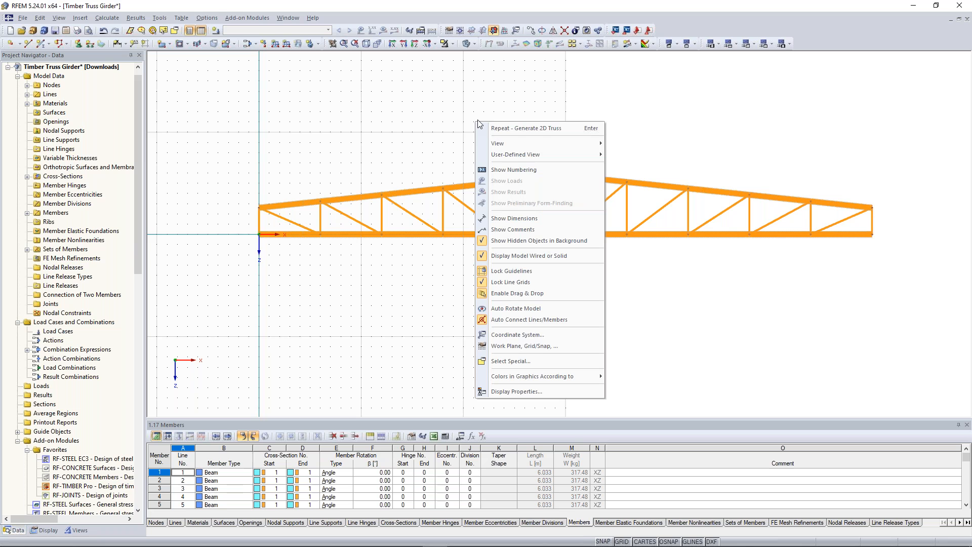
left_click(536, 346)
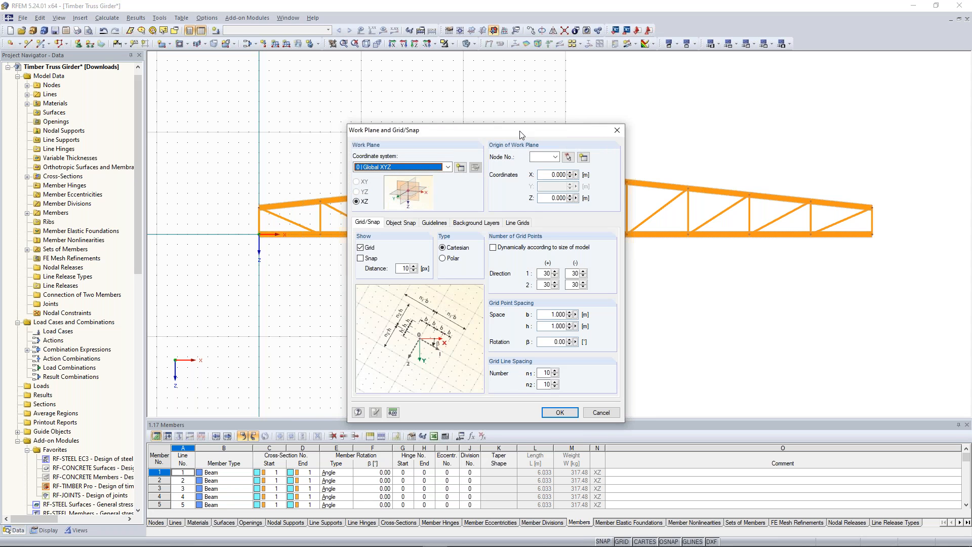
left_click_drag(519, 131, 476, 104)
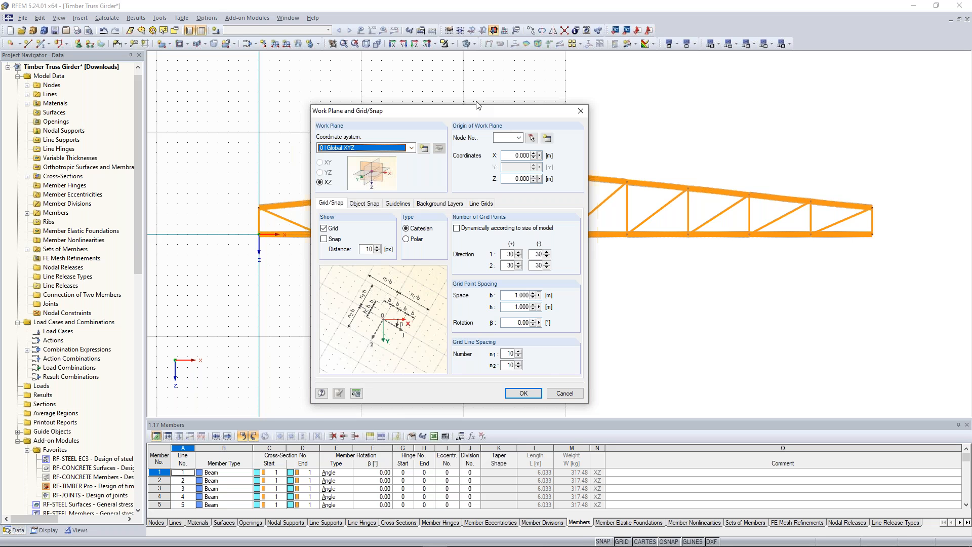
left_click_drag(476, 105, 455, 81)
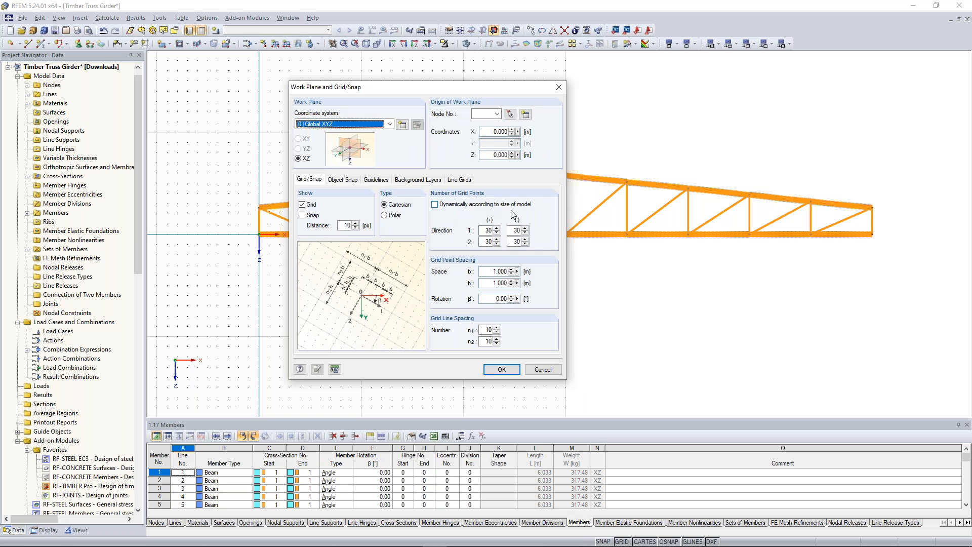
left_click(455, 205)
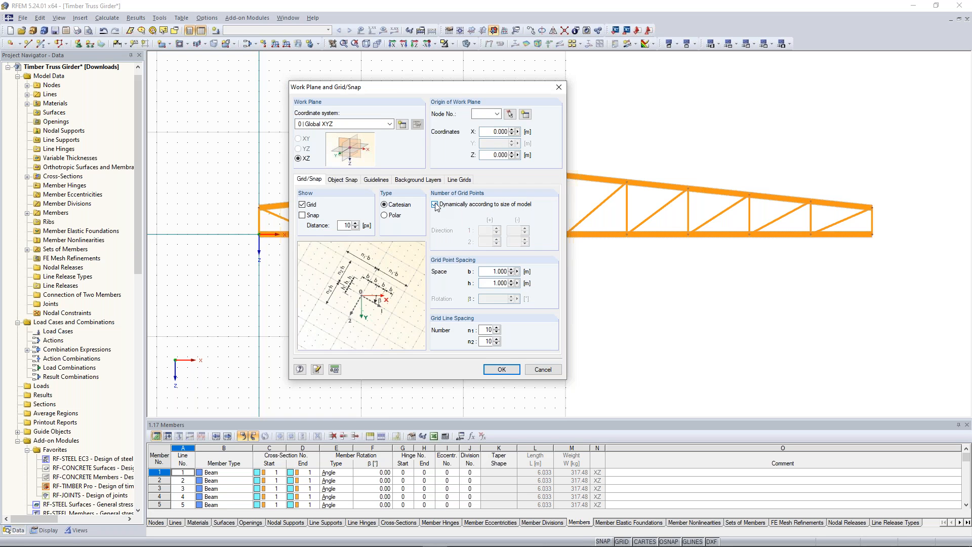
left_click(506, 369)
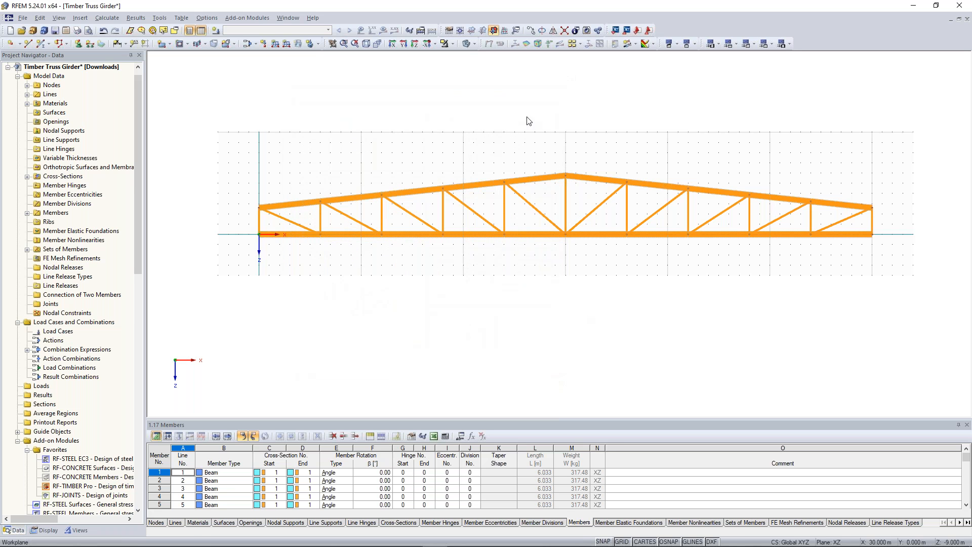
scroll(535, 137, "up", 3)
scroll(501, 132, "down", 4)
middle_click_drag(502, 132, 523, 133)
scroll(524, 132, "down", 1)
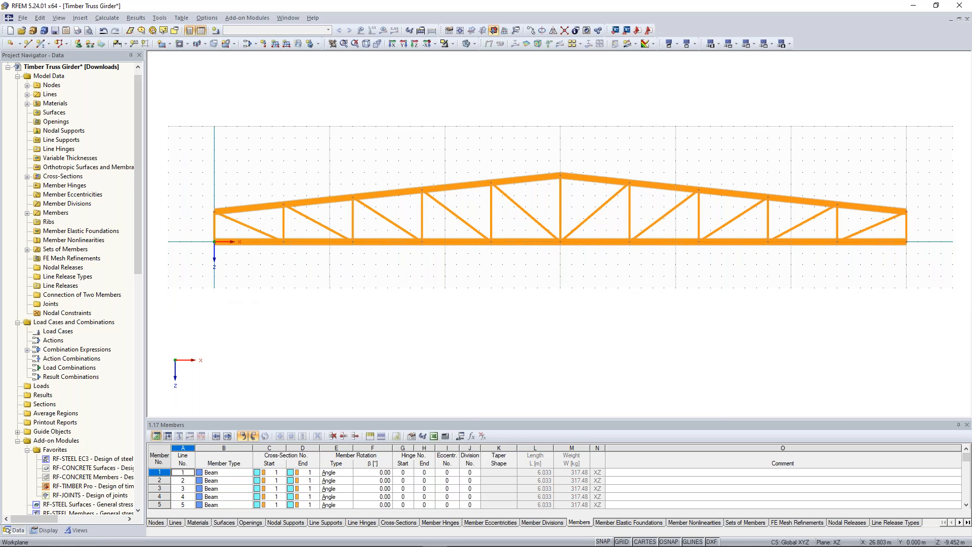
middle_click_drag(598, 135, 611, 138)
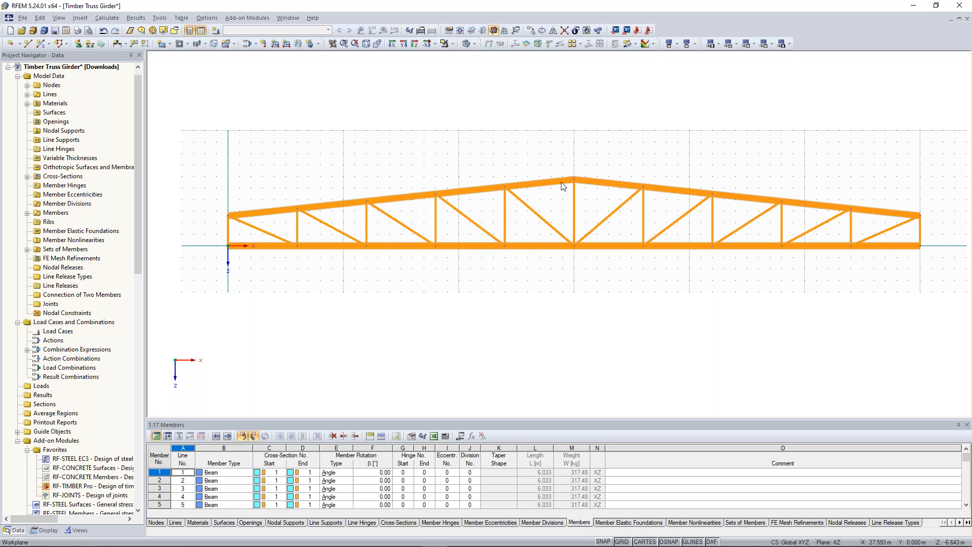
scroll(549, 159, "down", 1)
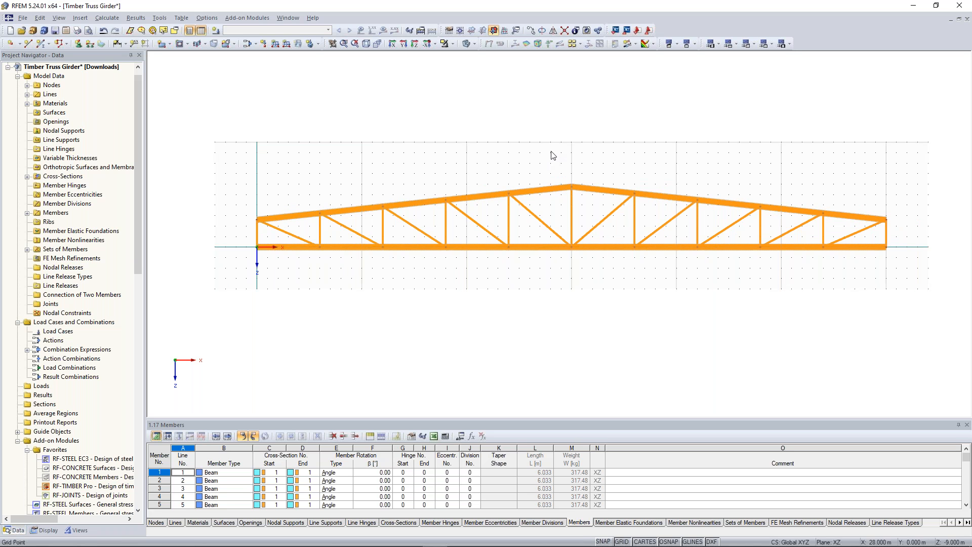
middle_click_drag(510, 148, 517, 138)
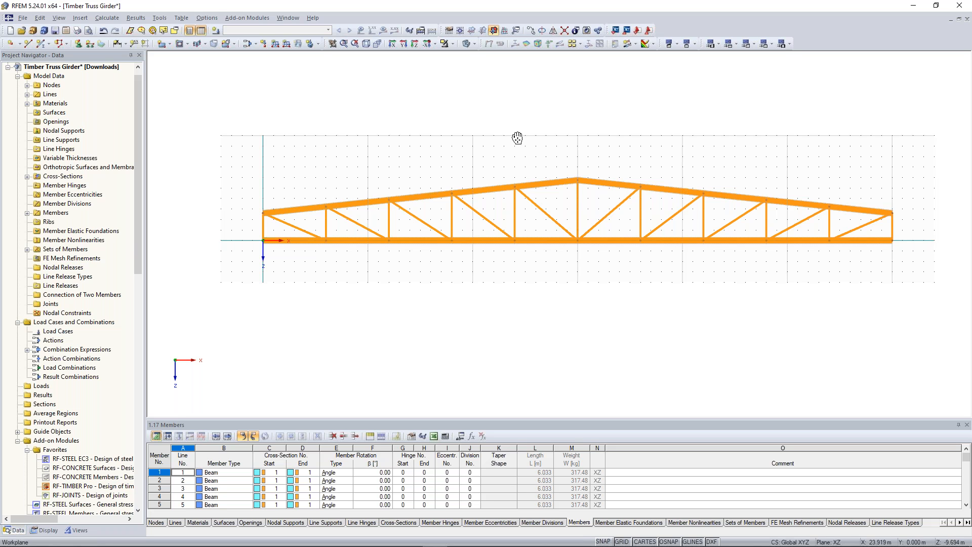
middle_click_drag(517, 138, 522, 135)
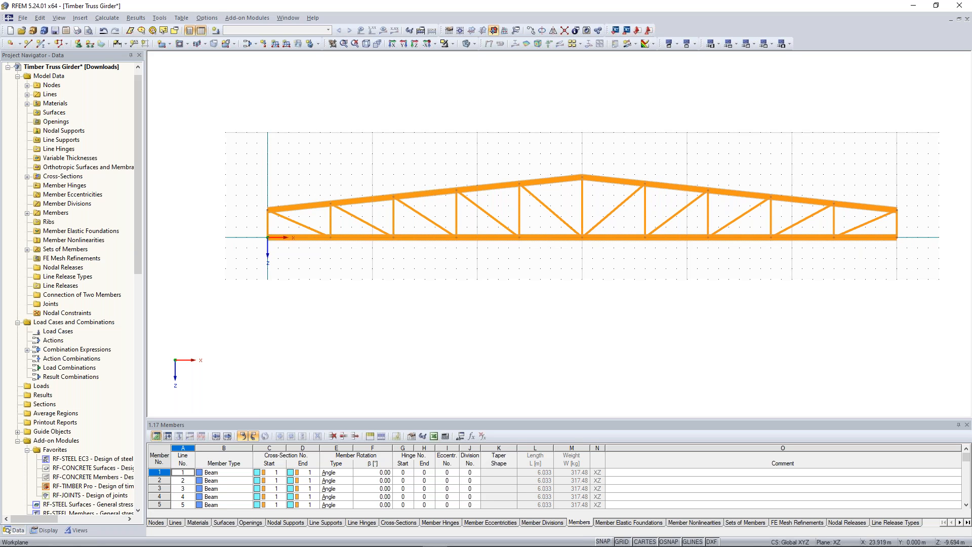
- Delete the end verticals, the outermost bottom chord members and their lower corner nodes at both ends of the girder
left_click_drag(278, 260, 254, 229)
left_click_drag(914, 259, 889, 226)
left_click(888, 184)
left_click_drag(889, 188, 905, 223)
scroll(272, 258, "up", 3)
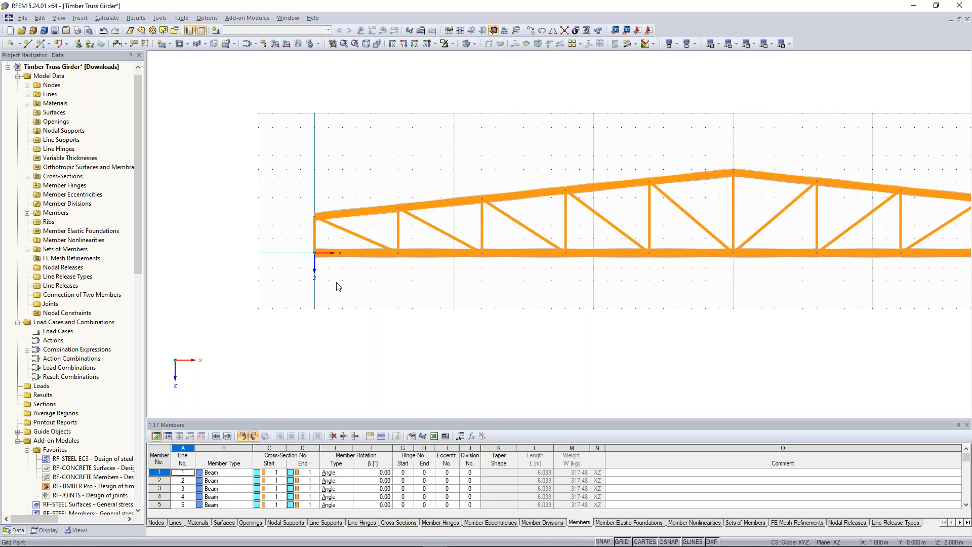
left_click_drag(340, 288, 306, 261)
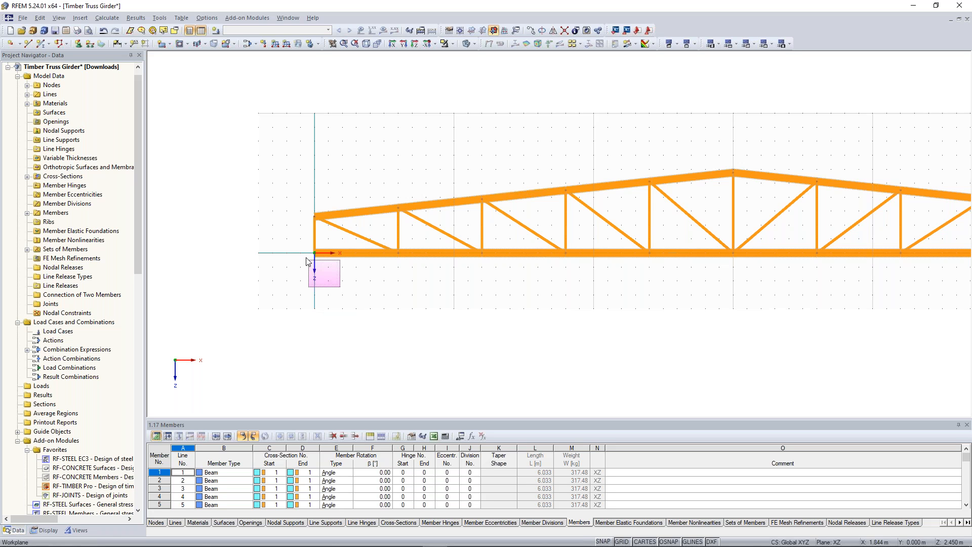
right_click(259, 256)
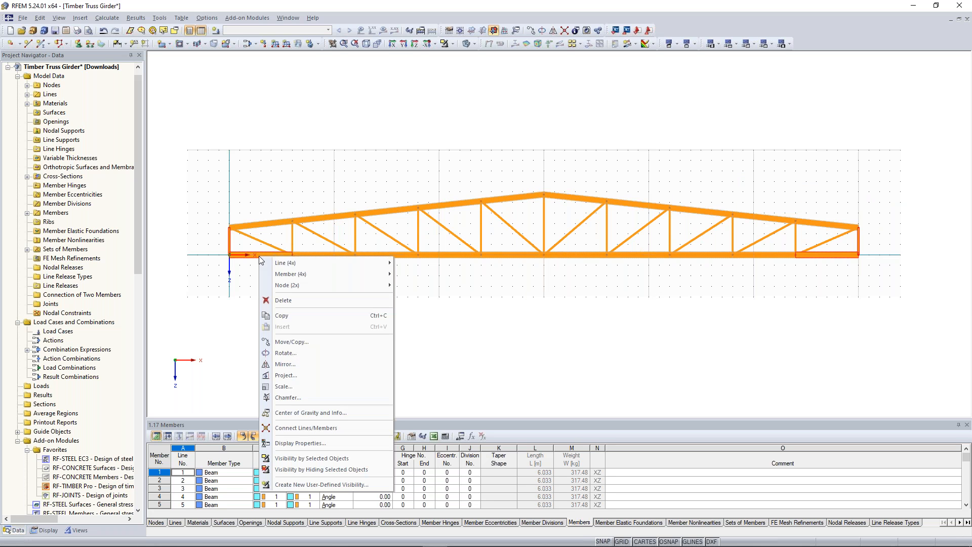
left_click(308, 303)
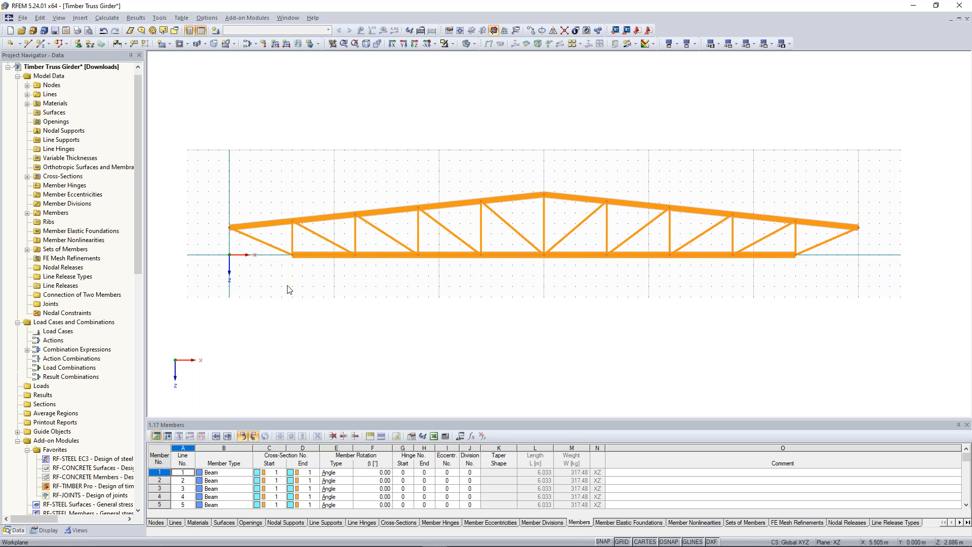
scroll(289, 290, "down", 2)
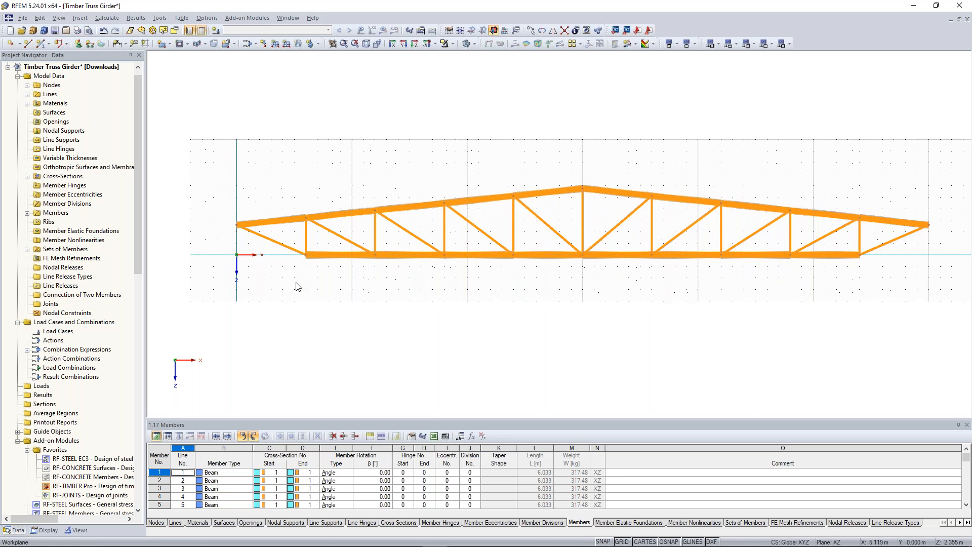
scroll(270, 275, "up", 2)
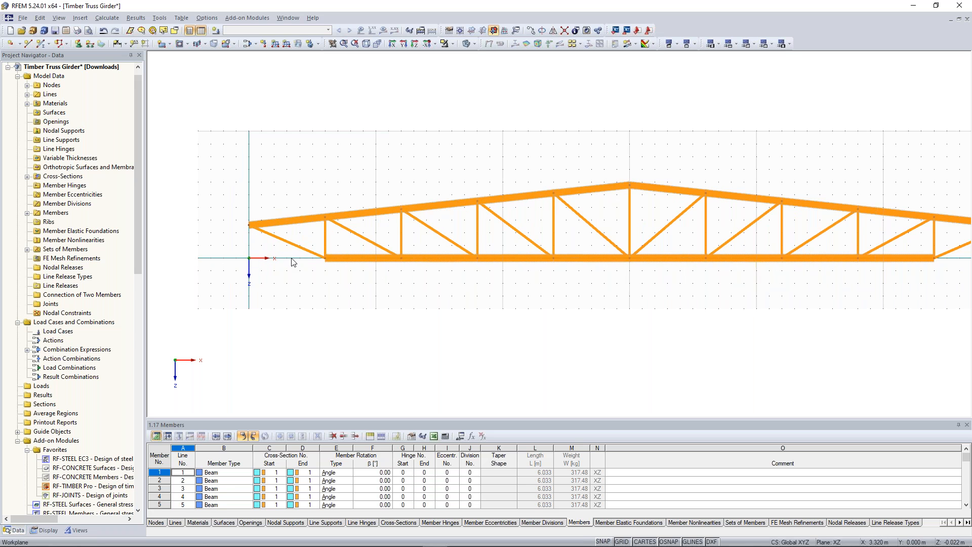
scroll(280, 264, "down", 1)
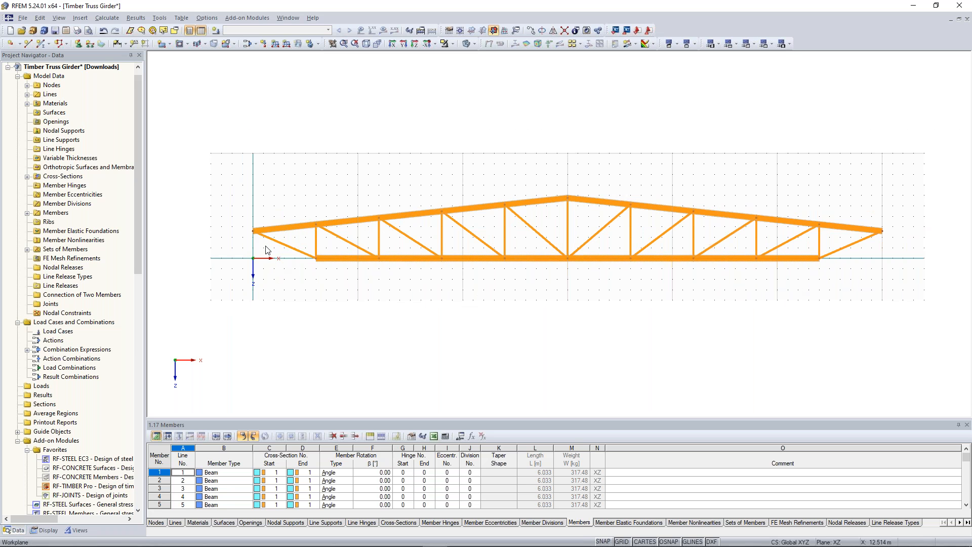
scroll(267, 271, "up", 1)
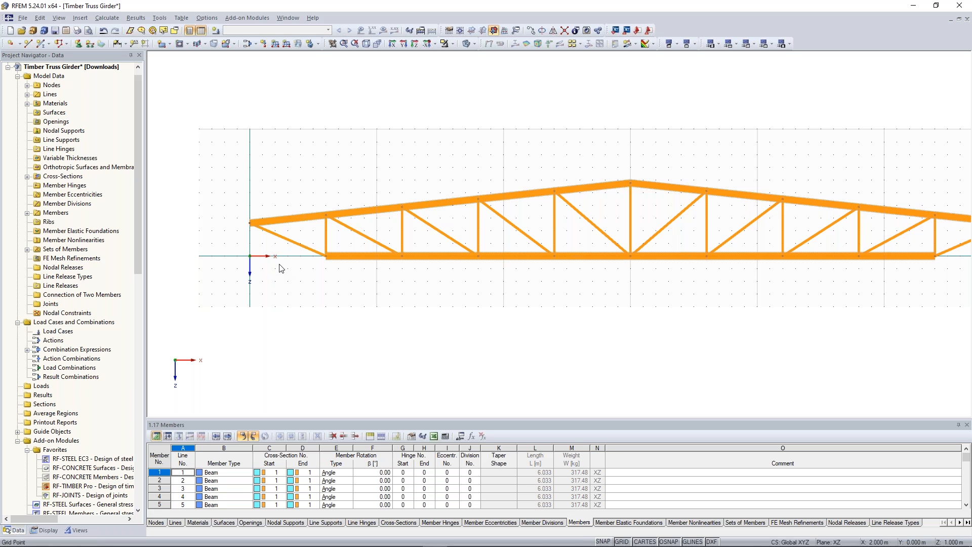
scroll(315, 241, "up", 1)
scroll(315, 241, "down", 1)
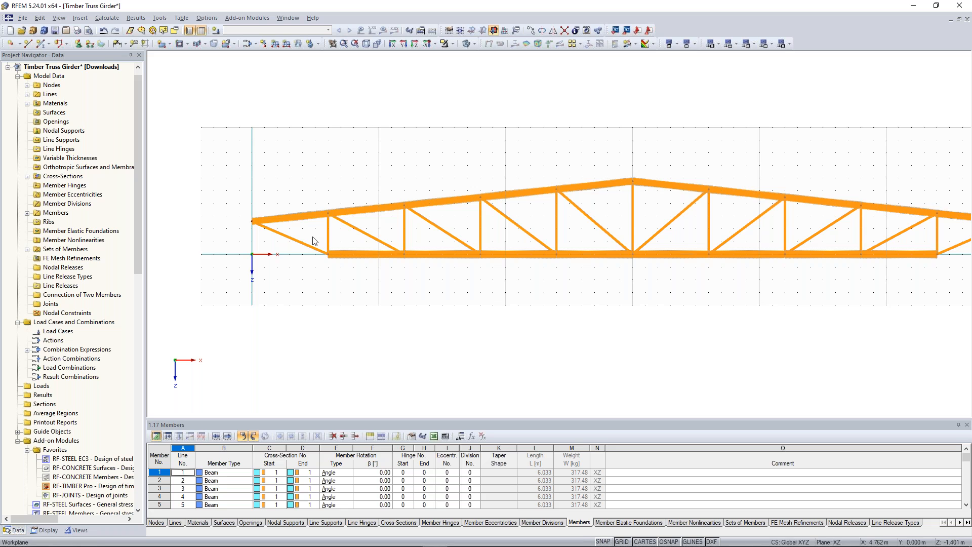
scroll(313, 237, "down", 1)
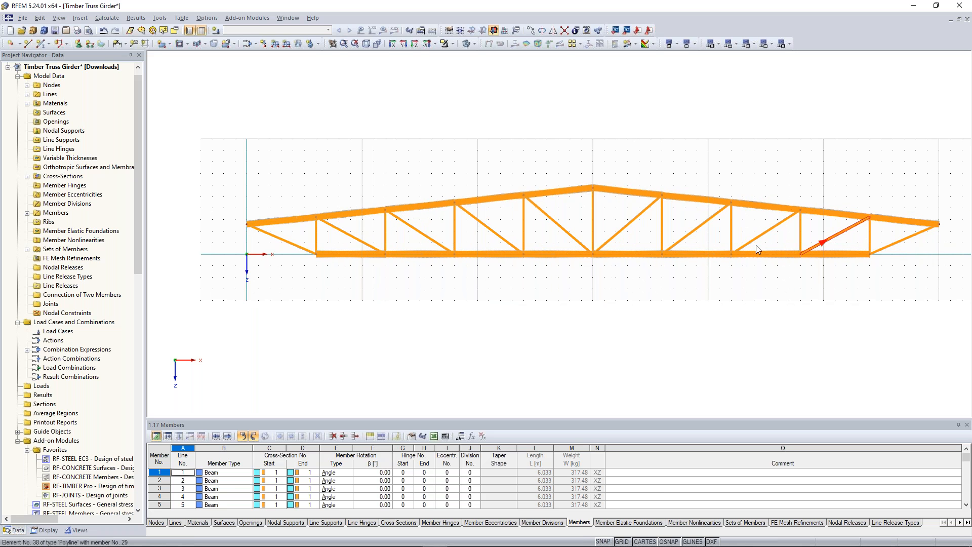
scroll(332, 284, "down", 1)
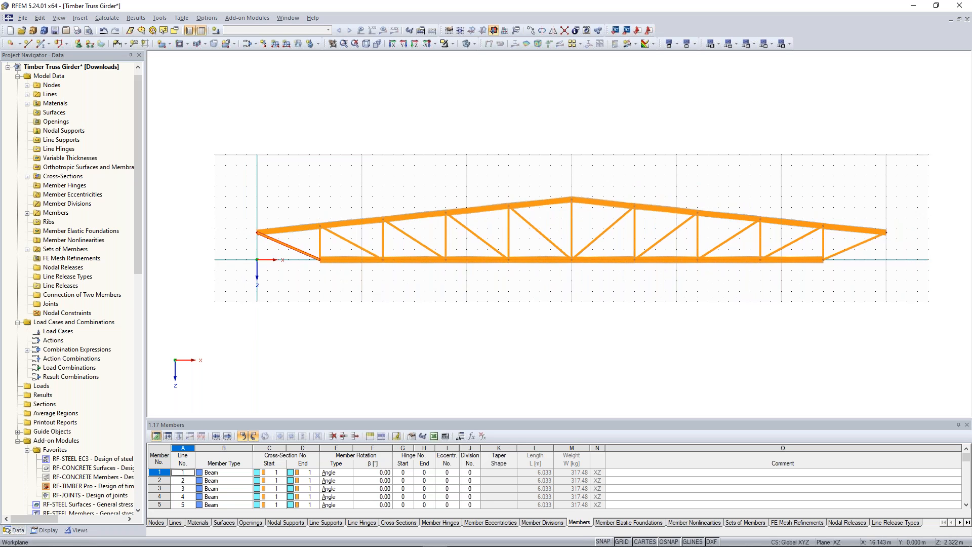
- Change the member type of the two outermost diagonals at the girder ends to Beam
middle_click_drag(426, 284, 383, 286)
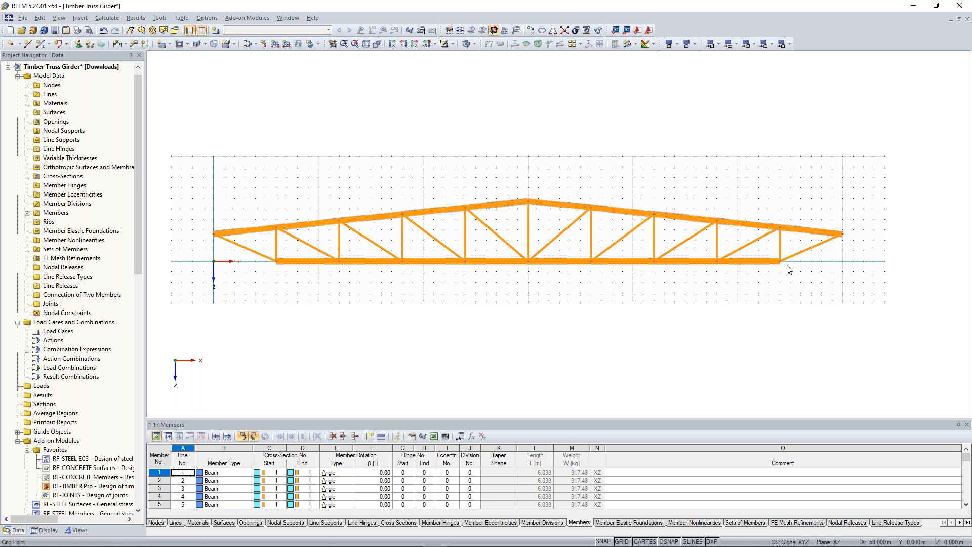
left_click(252, 256)
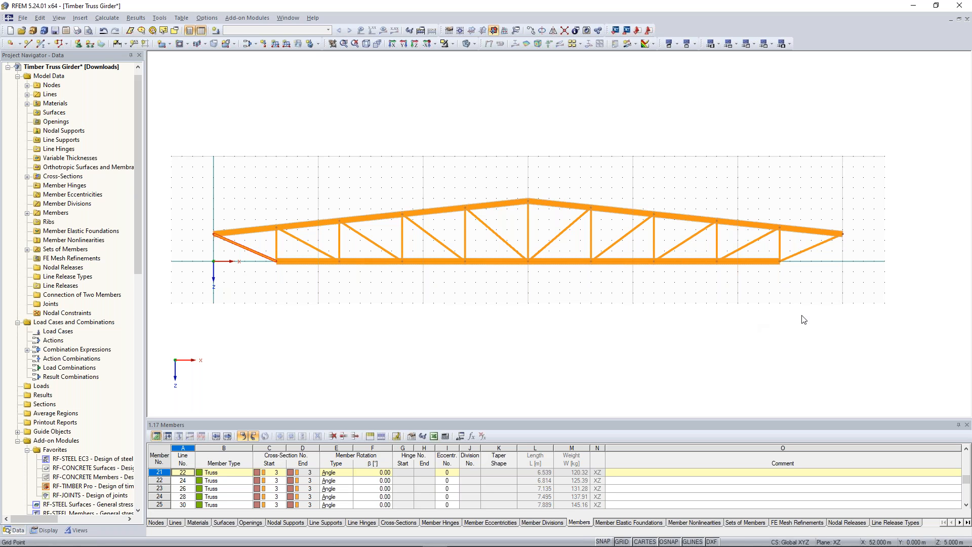
left_click(815, 251)
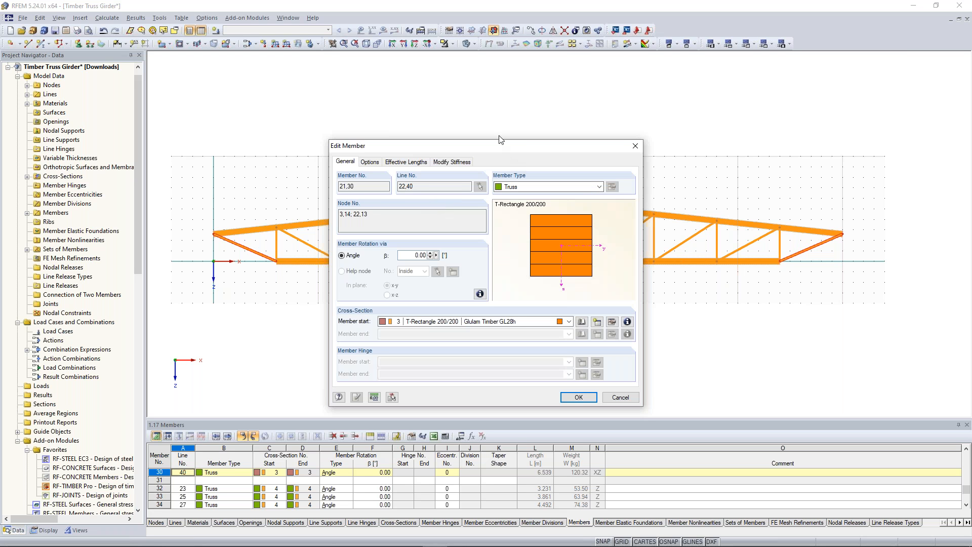
left_click(553, 161)
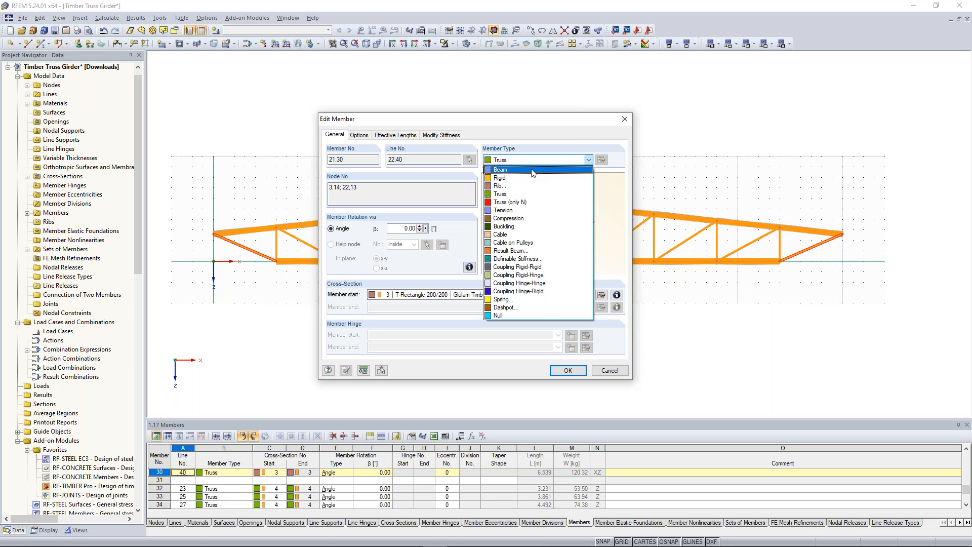
left_click(533, 170)
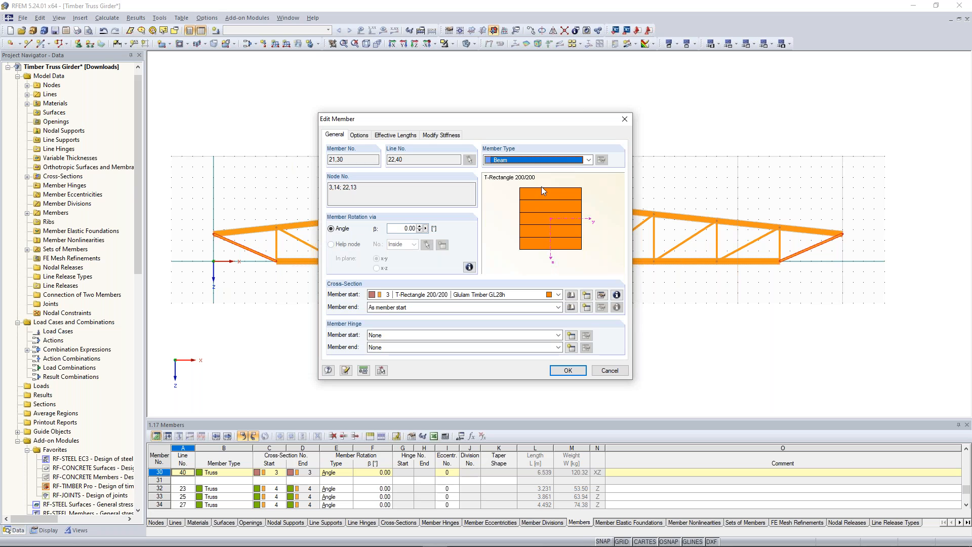
left_click(569, 371)
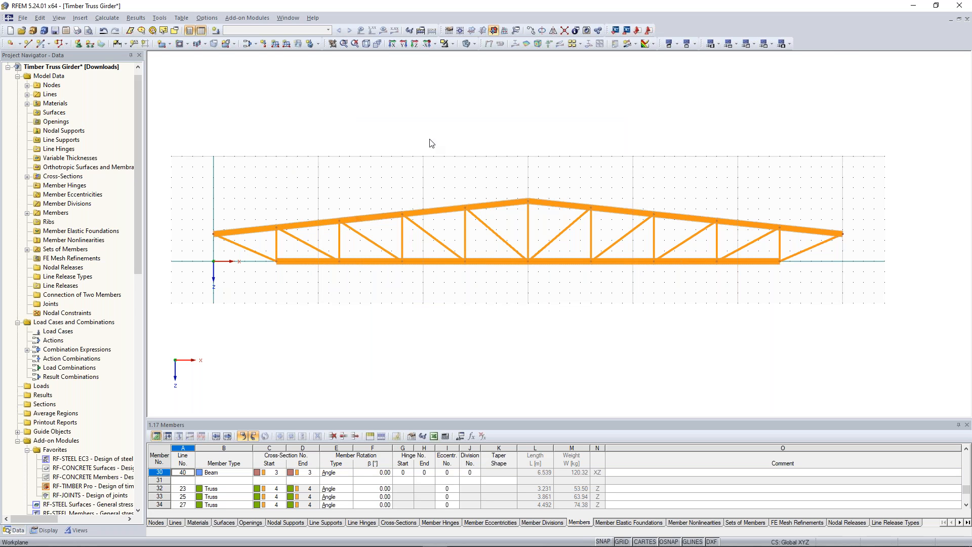
- Switch the model display to wireframe and inspect the girder's chords and outermost diagonals
left_click(467, 44)
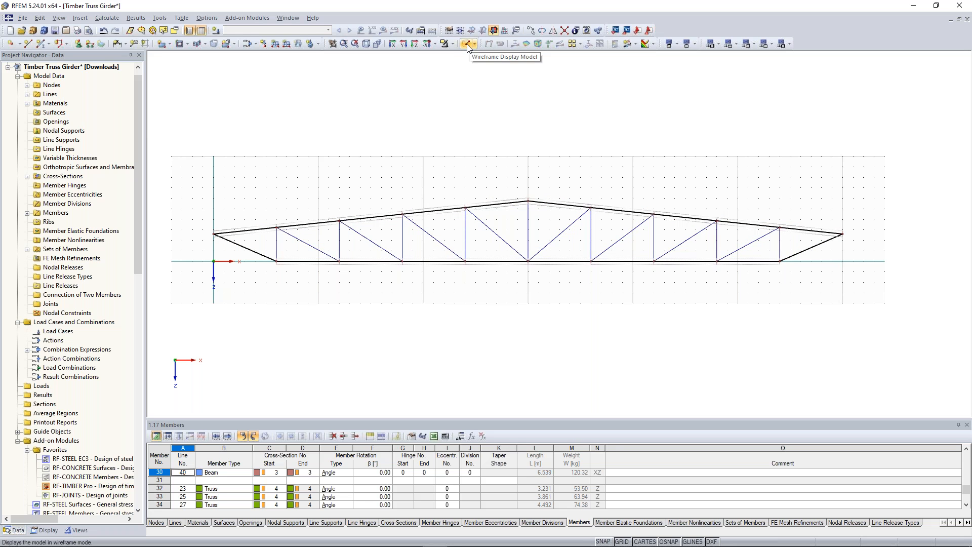
scroll(297, 284, "up", 3)
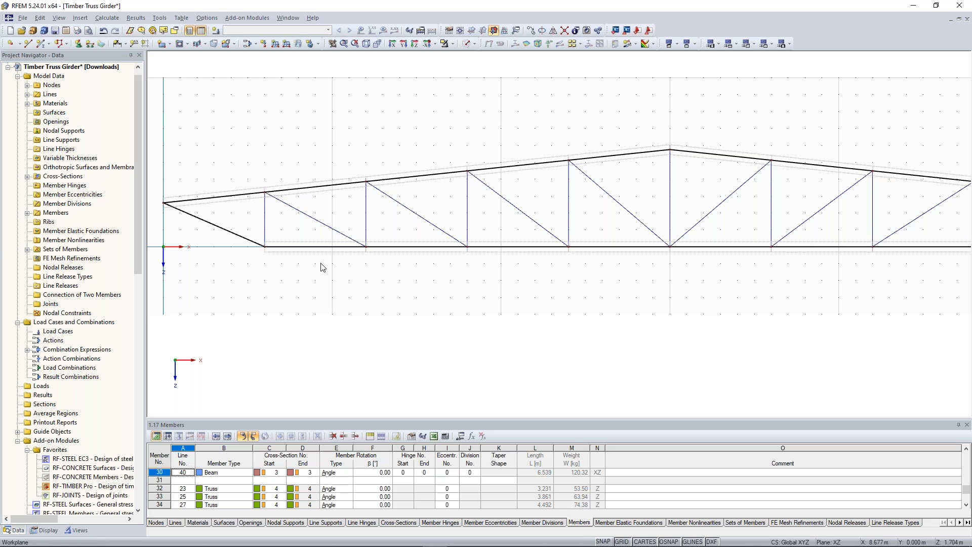
scroll(285, 222, "up", 1)
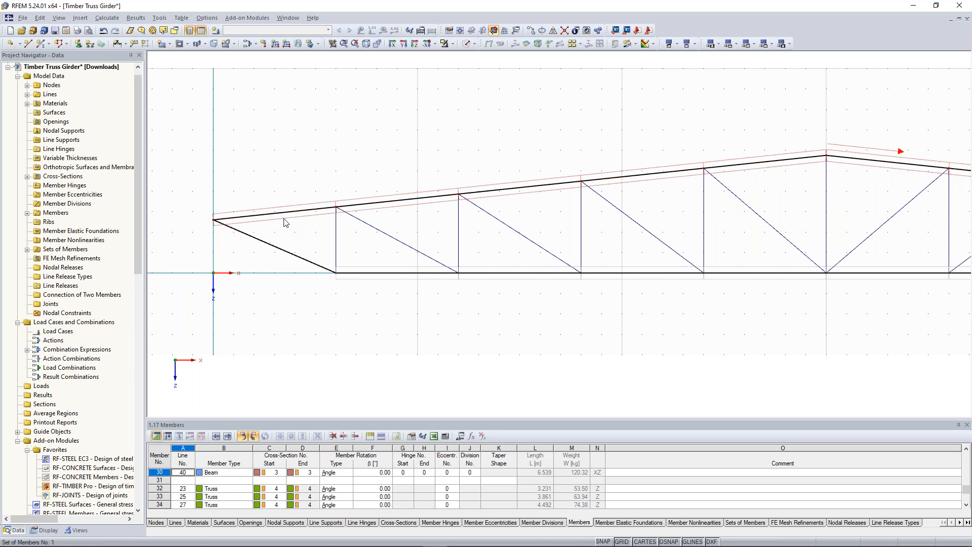
scroll(285, 222, "down", 4)
scroll(348, 226, "up", 2)
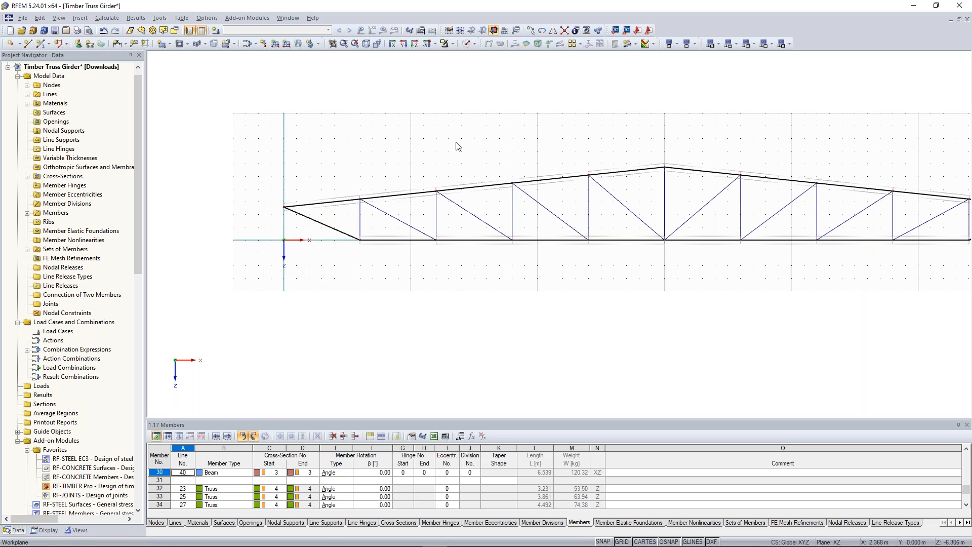
middle_click_drag(454, 145, 421, 146)
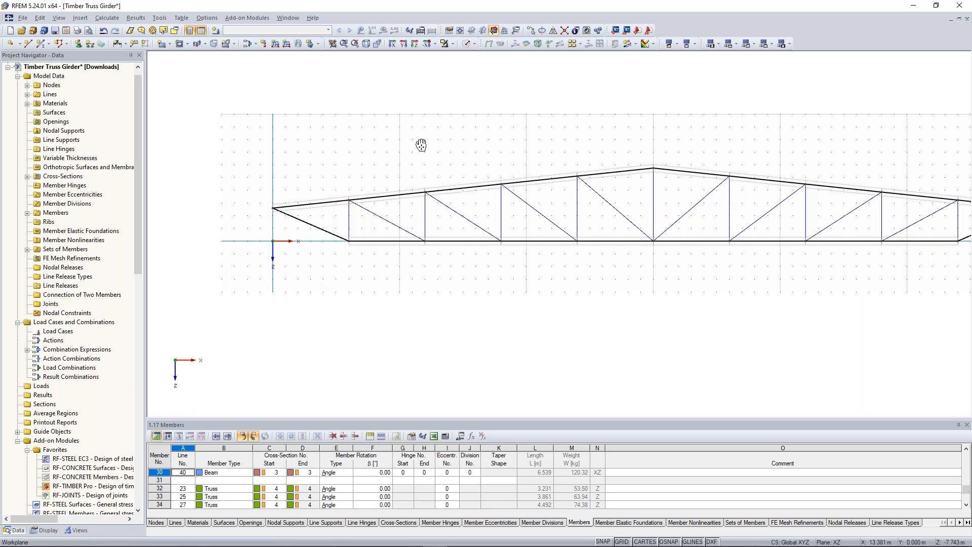
middle_click_drag(421, 145, 371, 146)
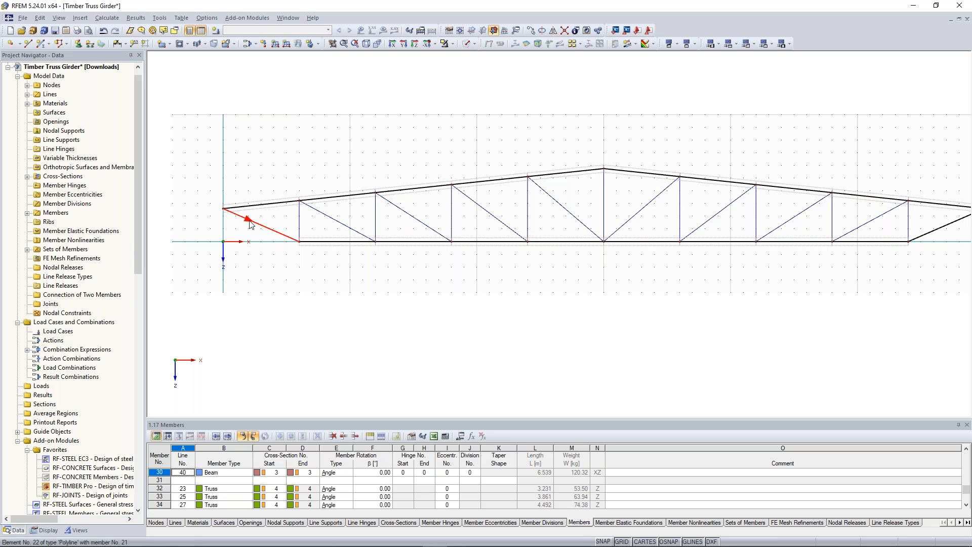
- Add the two outermost end diagonals, members 21 and 30, to the Lower chord set of members
middle_click_drag(760, 282, 741, 284)
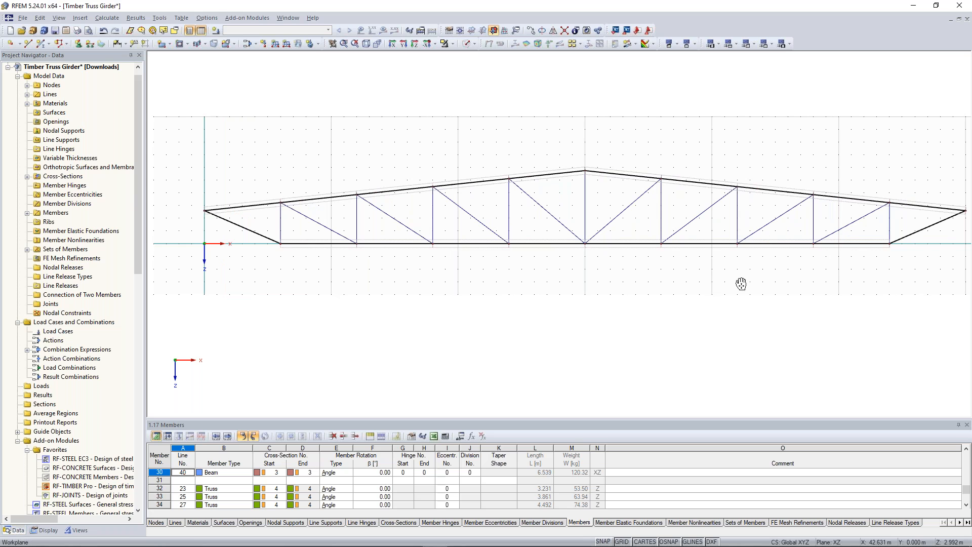
middle_click_drag(742, 284, 738, 284)
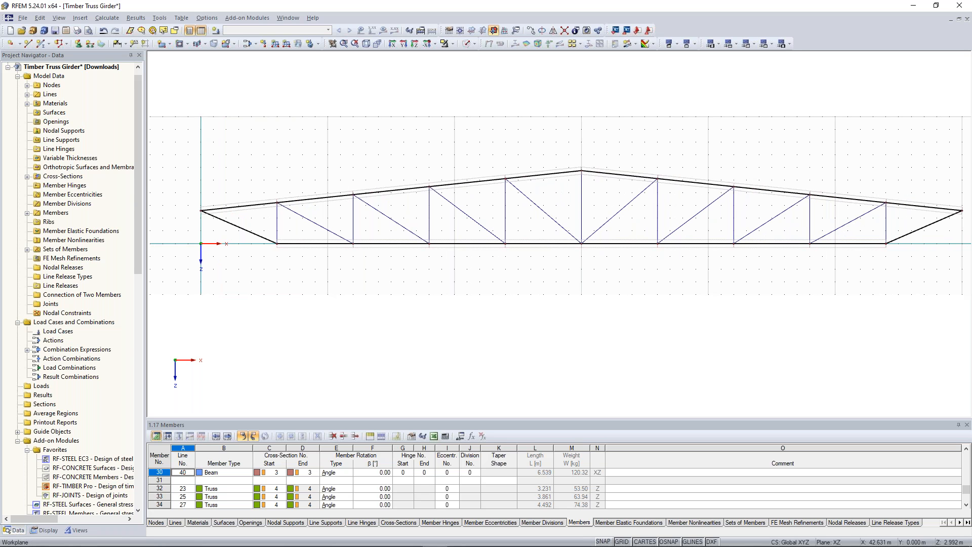
double_click(307, 253)
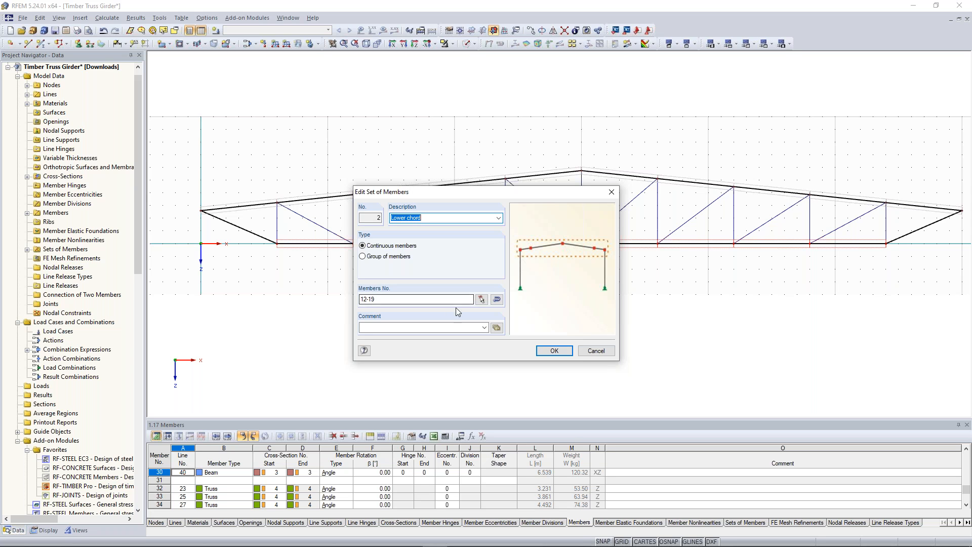
left_click(481, 300)
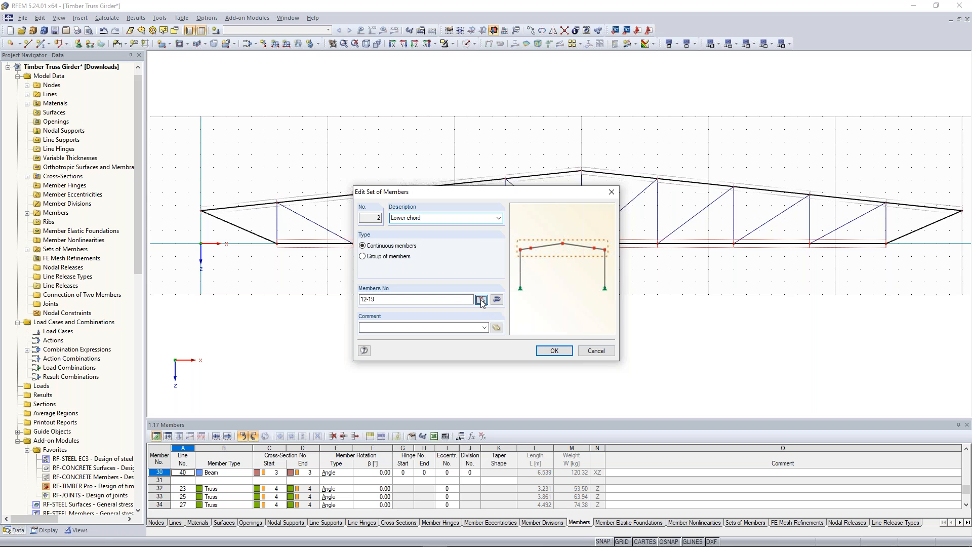
left_click(255, 233)
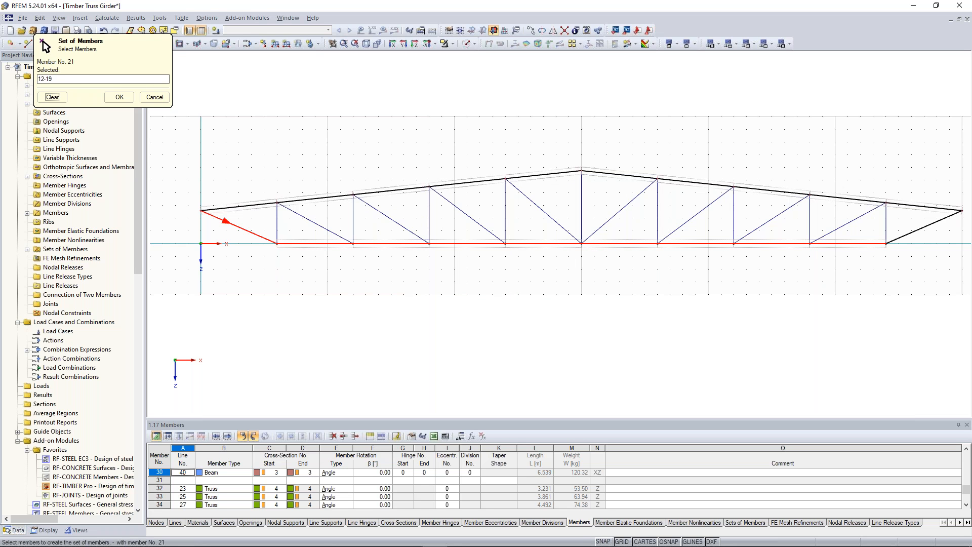
left_click(826, 234)
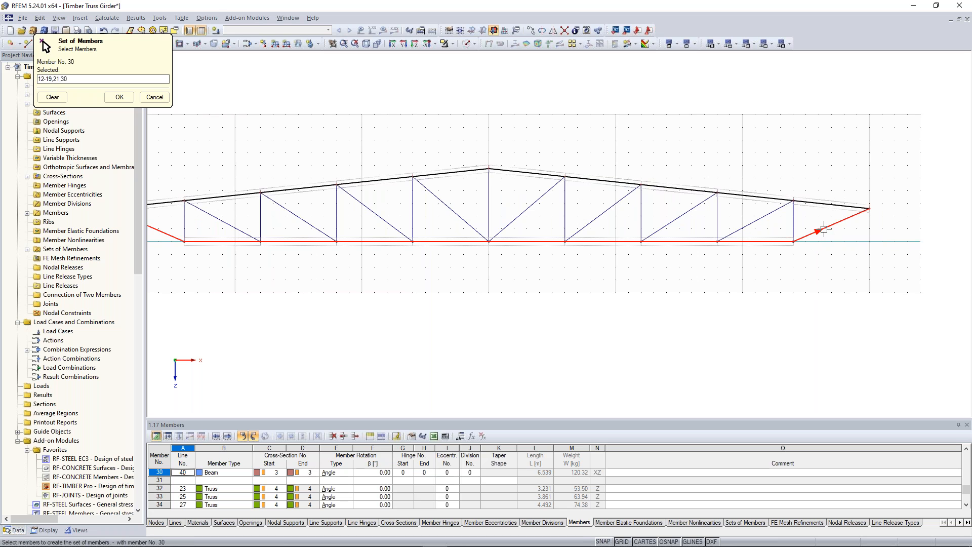
middle_click_drag(403, 208, 432, 209)
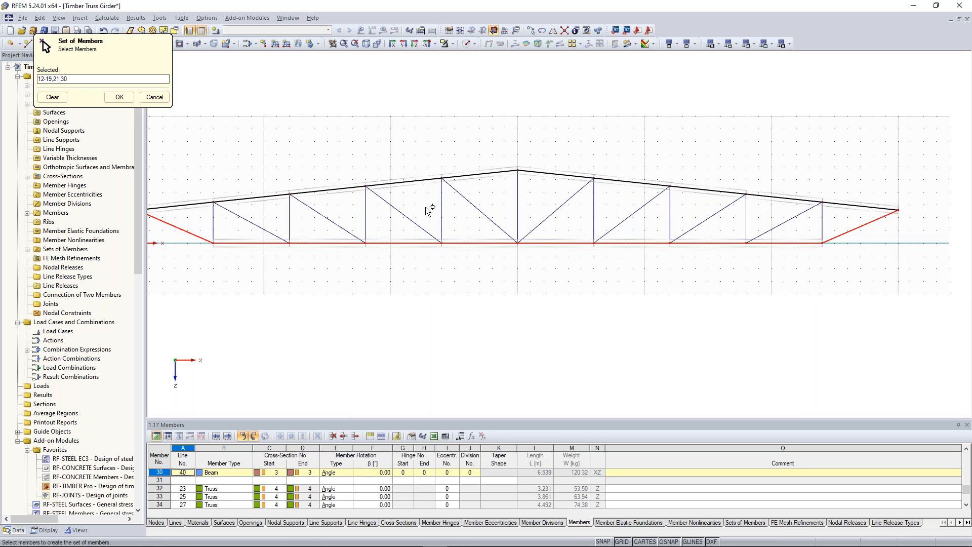
scroll(430, 208, "down", 1)
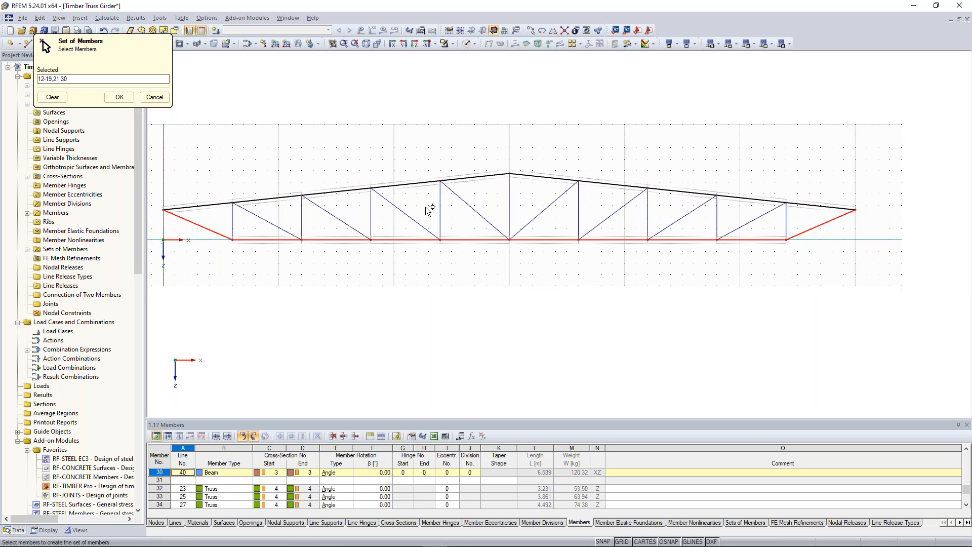
left_click(127, 103)
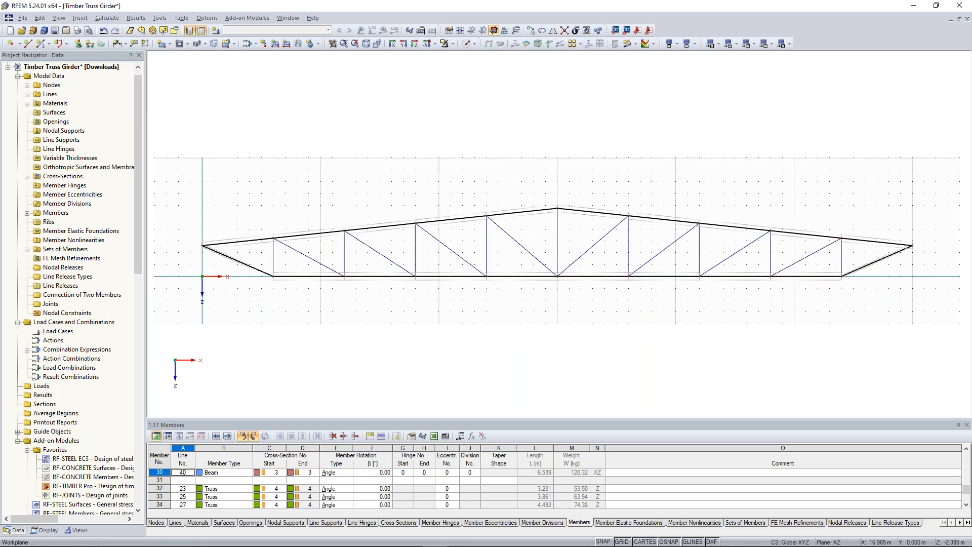
- Assign a Hinged nodal support to node 3 at the left end of the upper chord
scroll(417, 189, "down", 1)
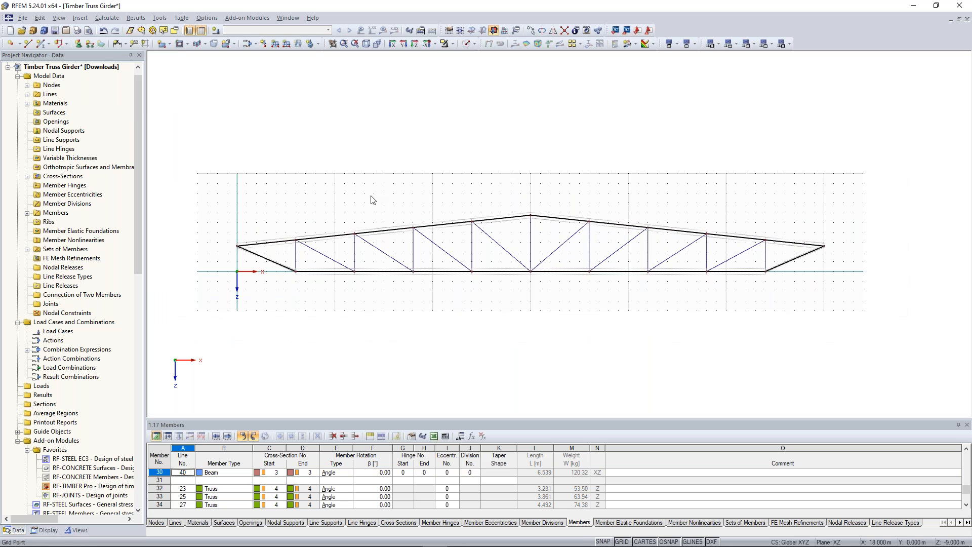
scroll(338, 226, "up", 1)
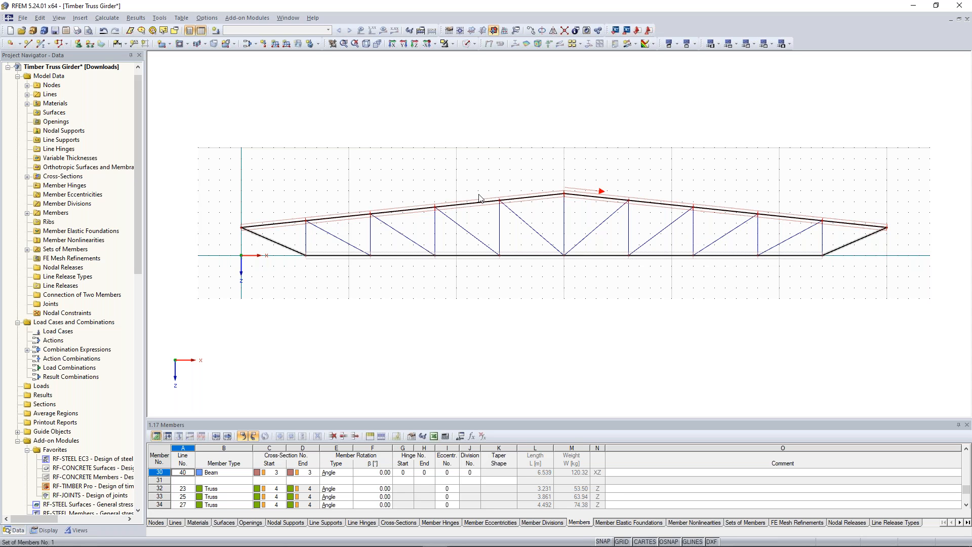
scroll(299, 257, "up", 1)
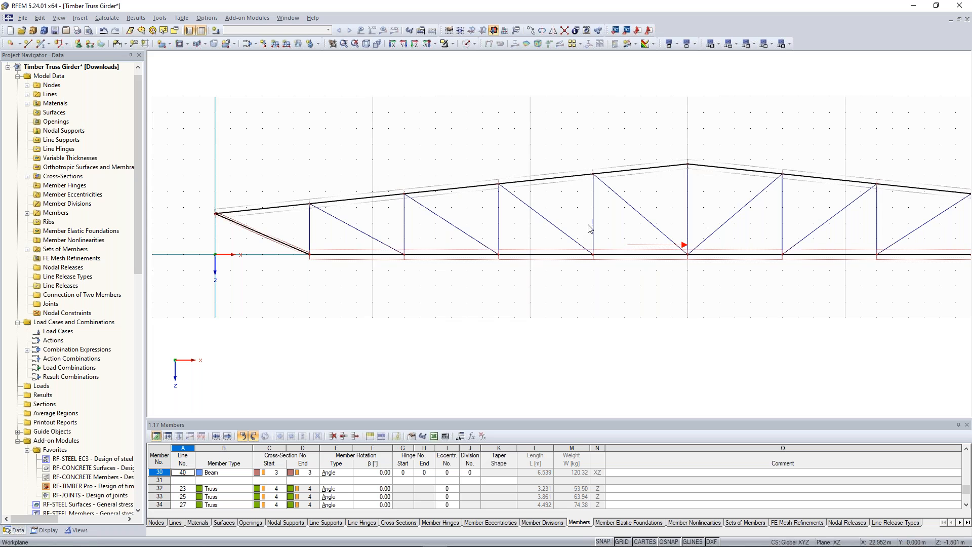
scroll(582, 240, "down", 2)
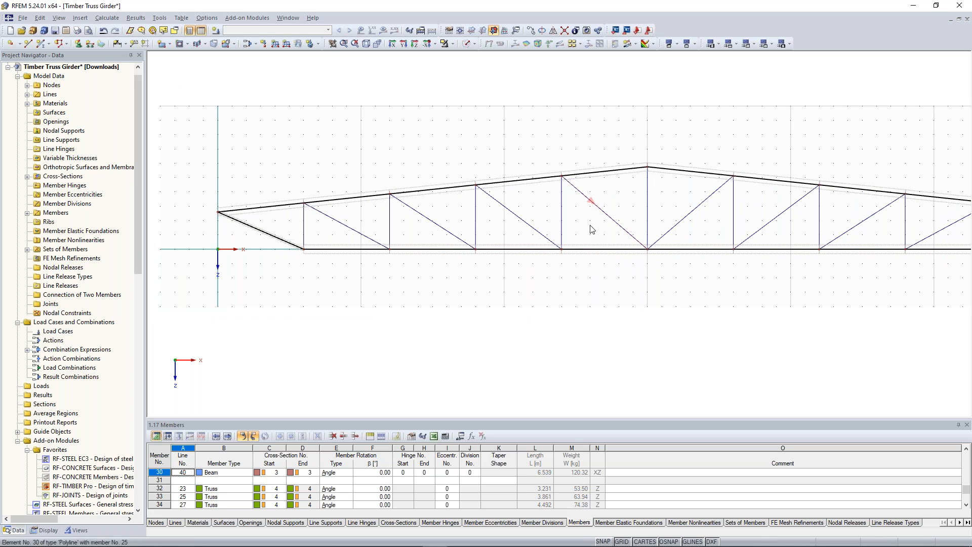
scroll(592, 229, "down", 1)
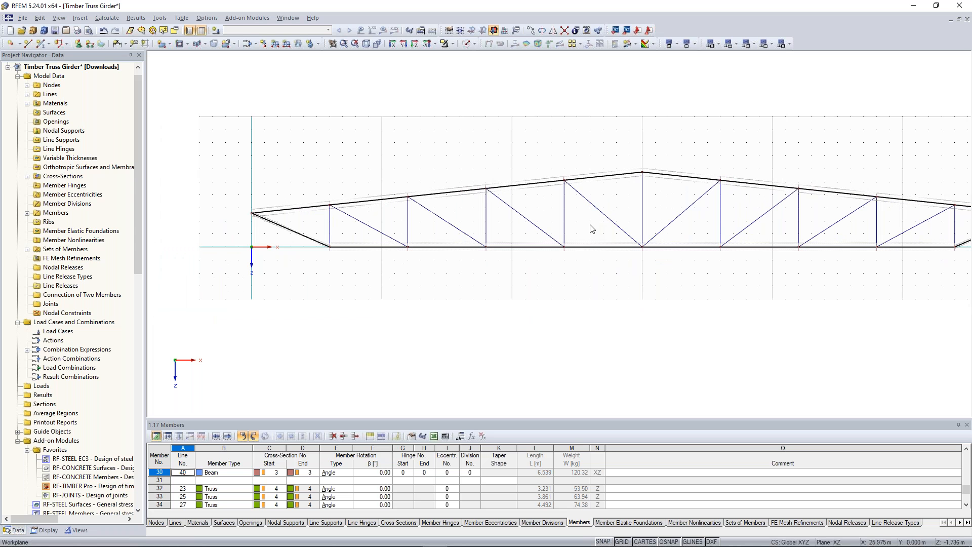
scroll(592, 229, "down", 1)
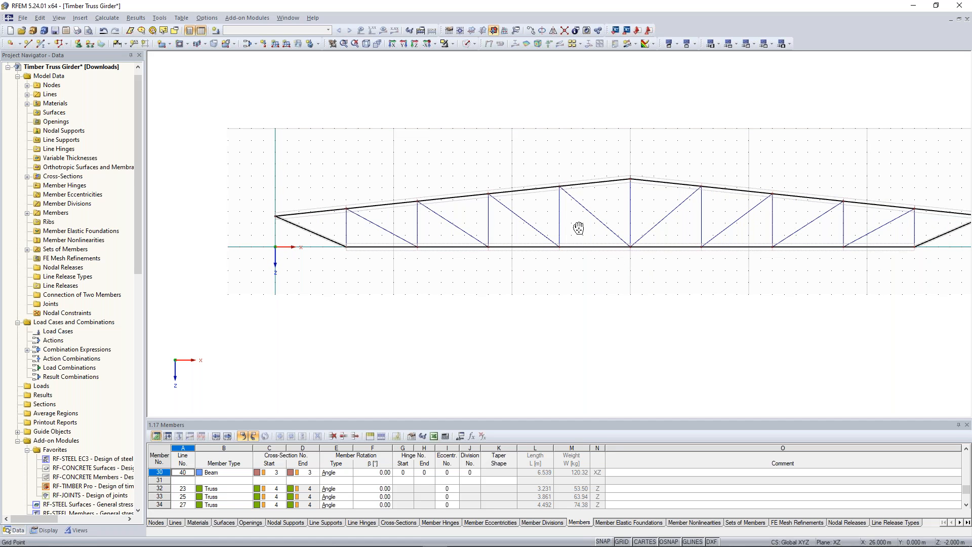
middle_click_drag(579, 228, 521, 225)
left_click_drag(201, 170, 247, 249)
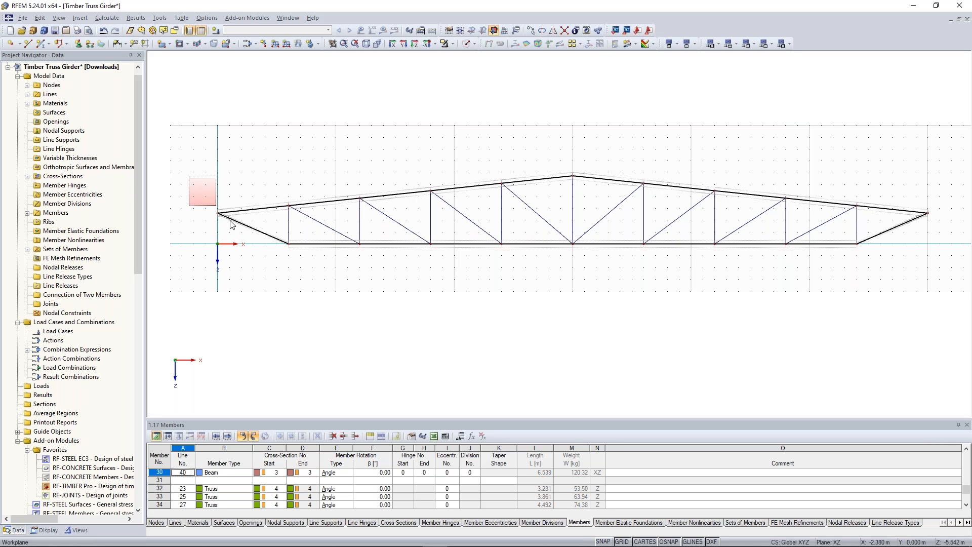
left_click(79, 45)
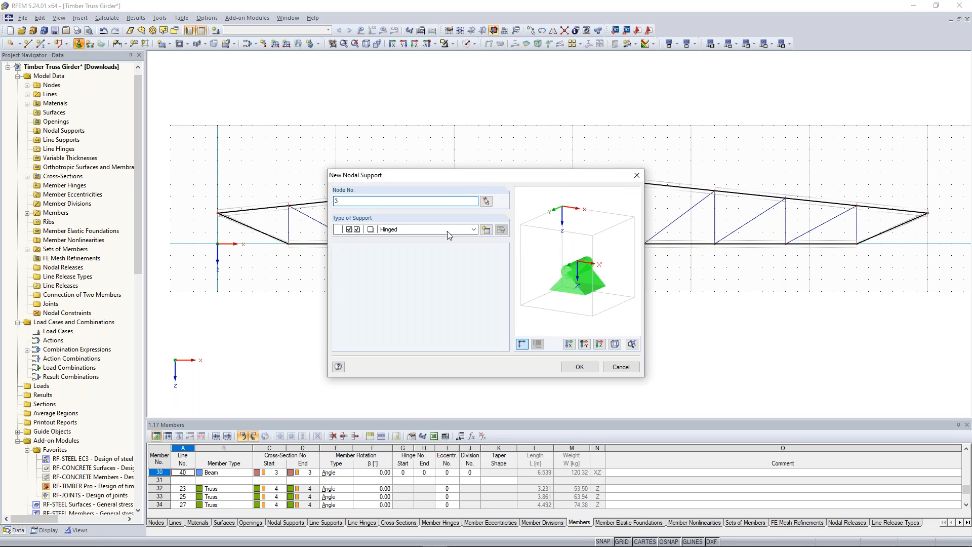
left_click_drag(470, 179, 433, 139)
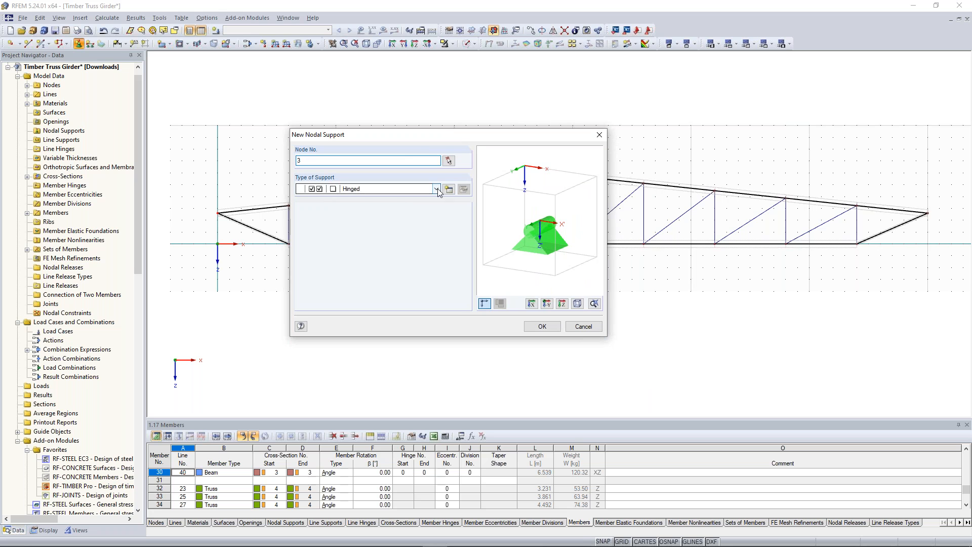
left_click(542, 326)
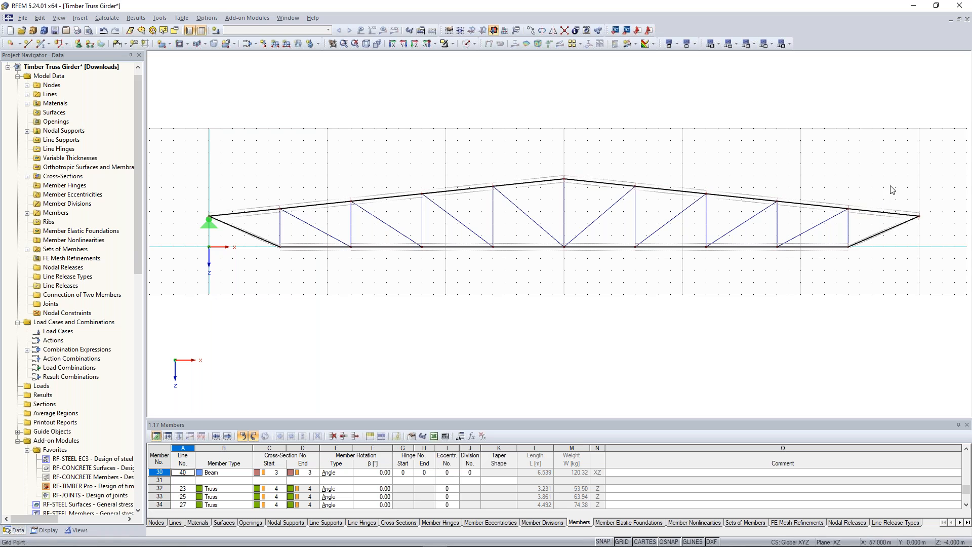
- Assign a new nodal support to node 13 at the girder's right end, free in X and about Y but fixed in Z
left_click(81, 46)
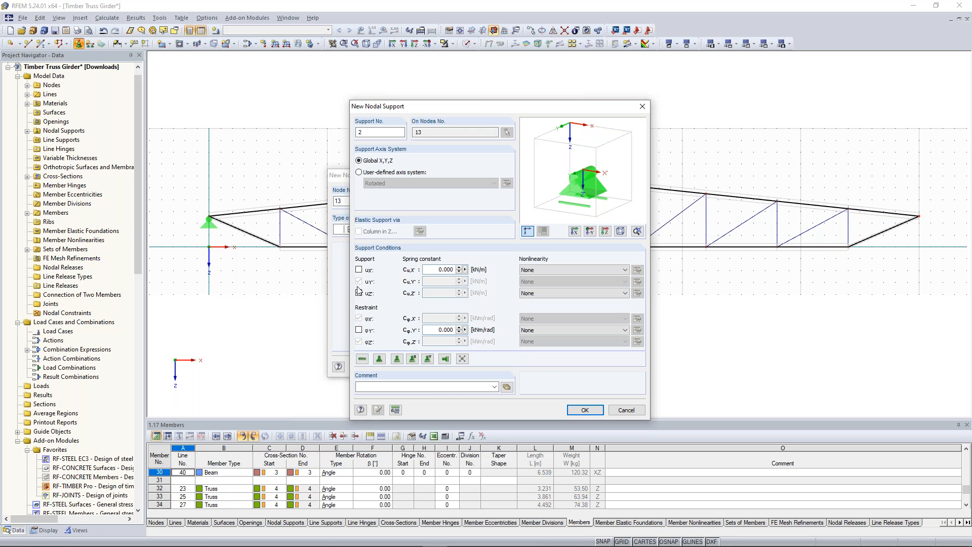
left_click(585, 410)
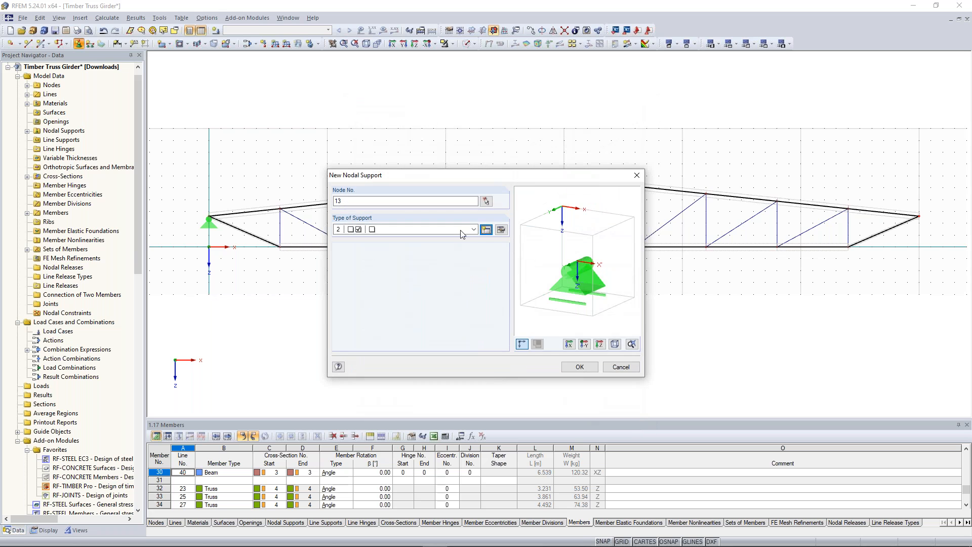
left_click(473, 229)
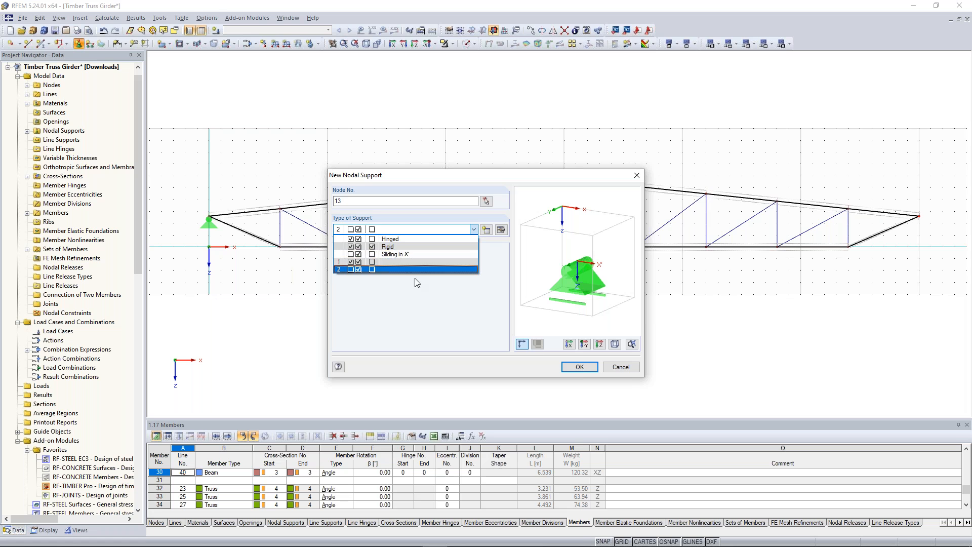
left_click(405, 269)
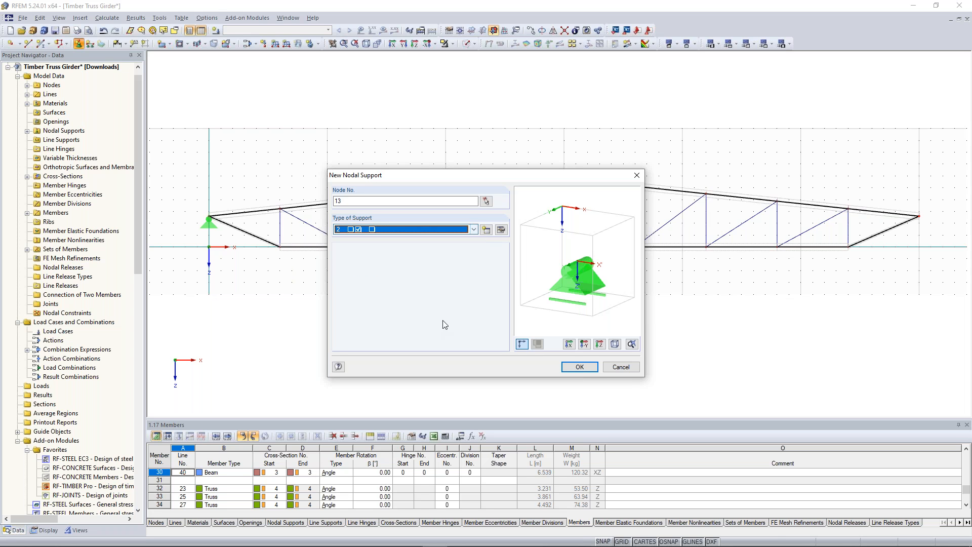
left_click(581, 368)
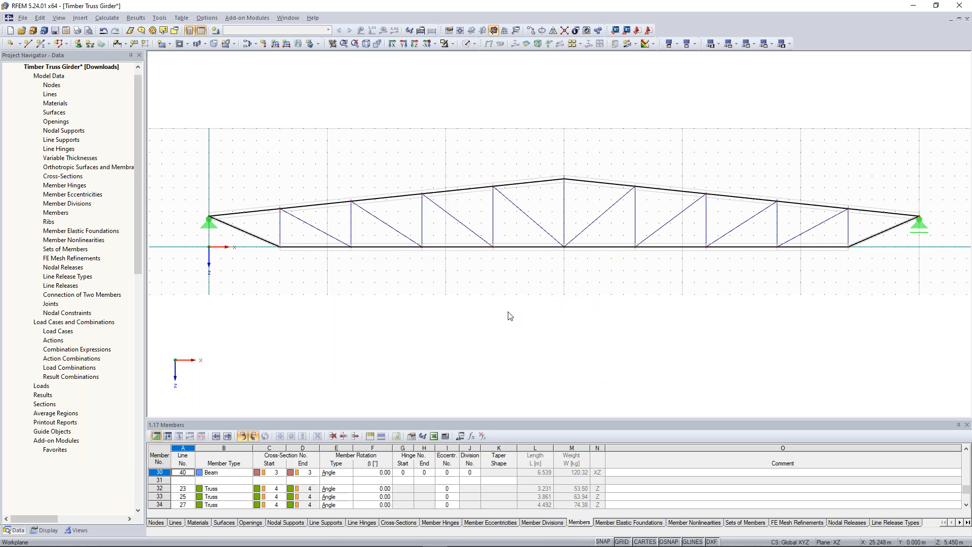
- Switch the model display from wireframe to the filled solid rendering of the girder
left_click(467, 46)
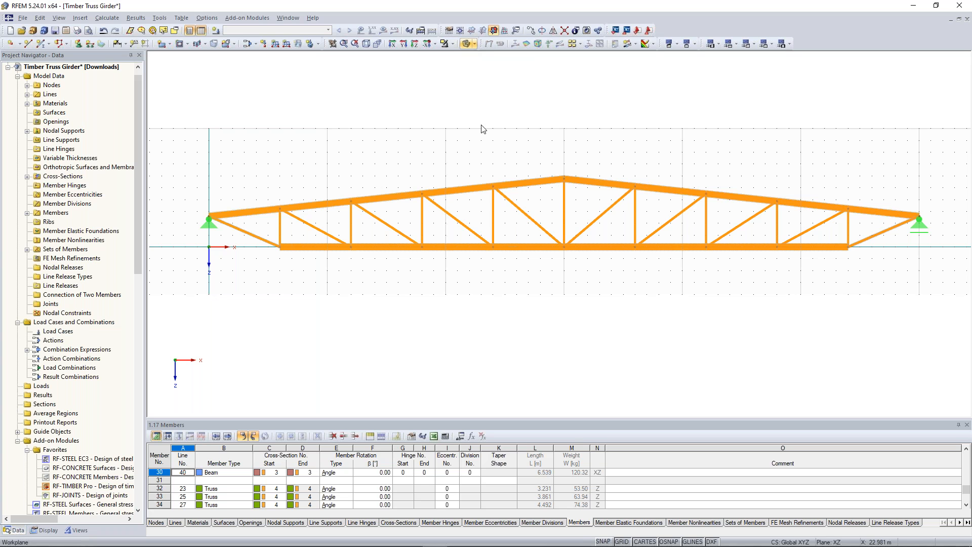
middle_click_drag(533, 128, 504, 134)
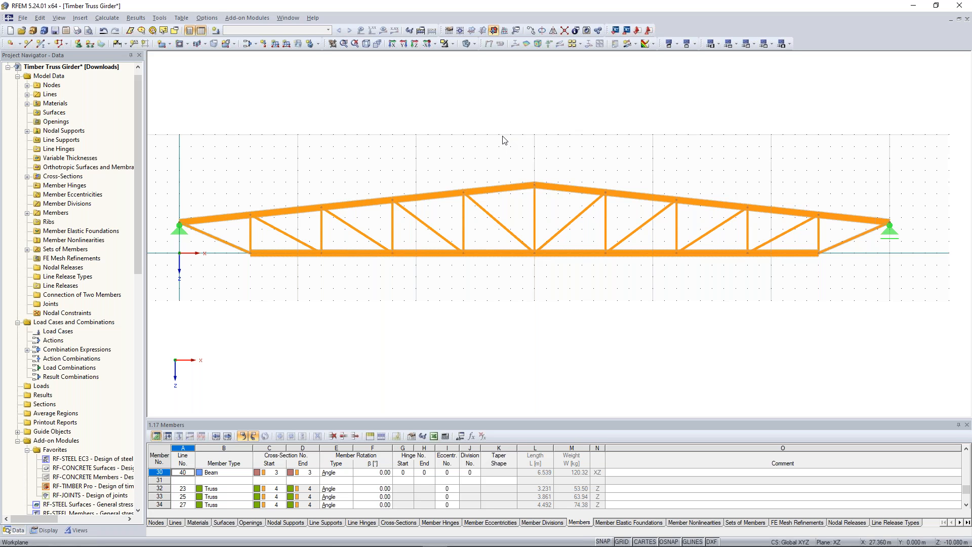
- Examine the rendered girder's end supports, end diagonals, chords and ridge
scroll(234, 235, "up", 1)
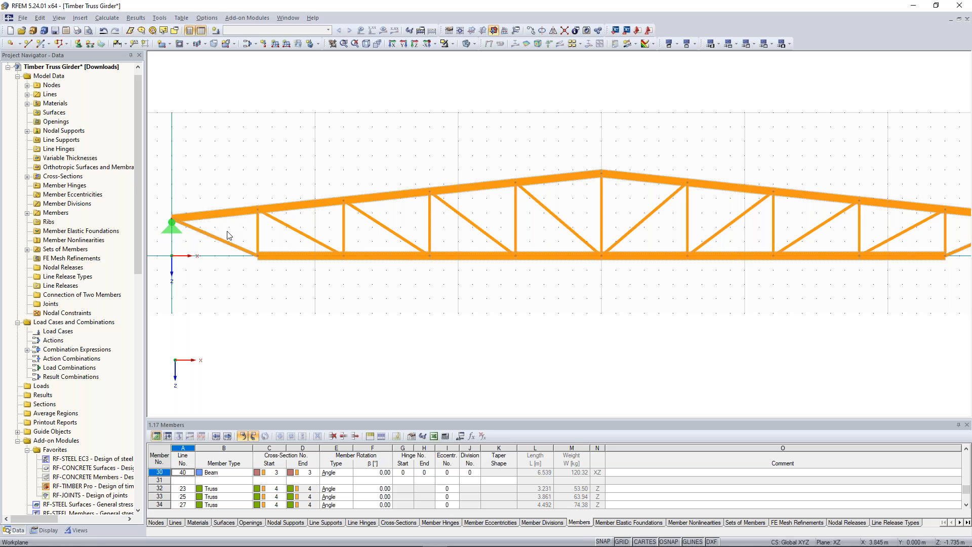
scroll(847, 229, "down", 1)
middle_click_drag(847, 228, 728, 230)
middle_click_drag(462, 285, 497, 282)
scroll(481, 296, "down", 1)
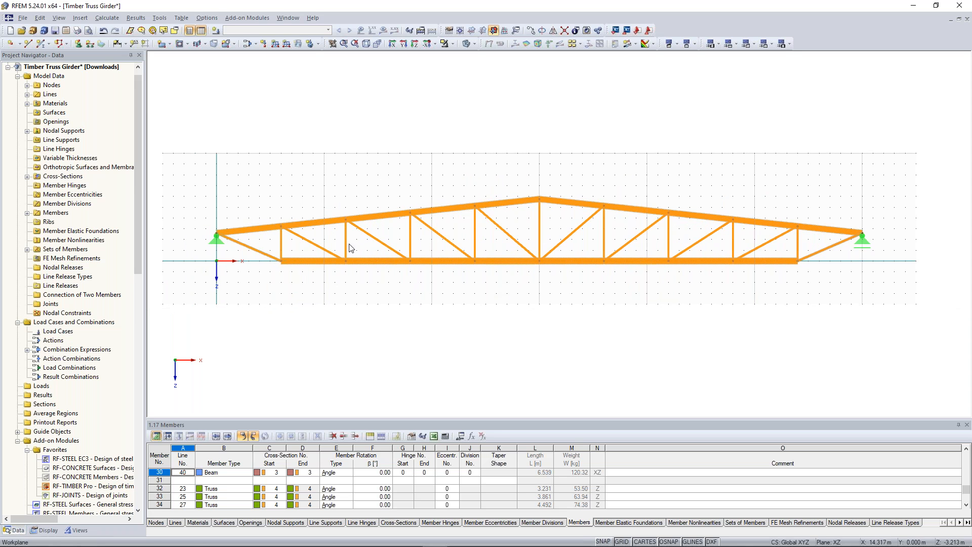
scroll(273, 249, "up", 1)
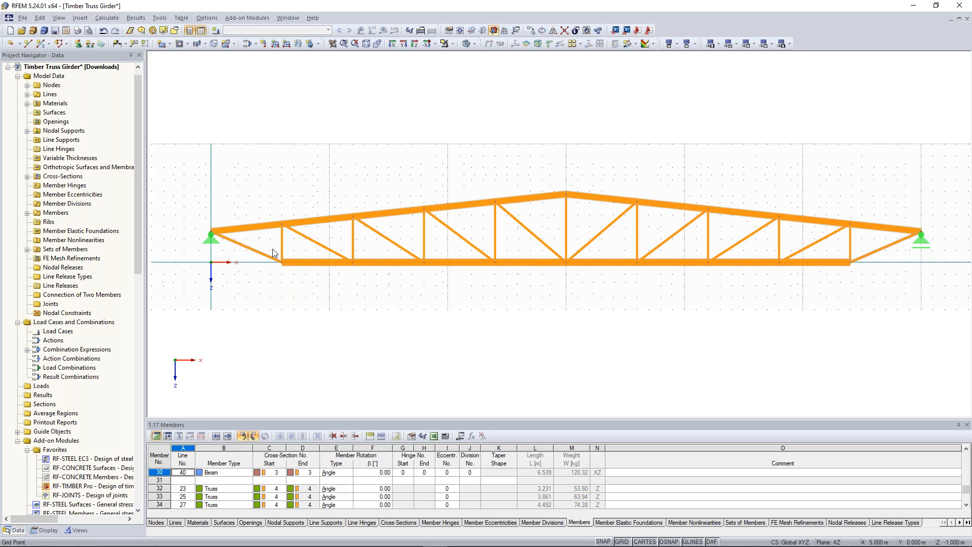
left_click(250, 227)
left_click(656, 139)
middle_click_drag(470, 278, 450, 272)
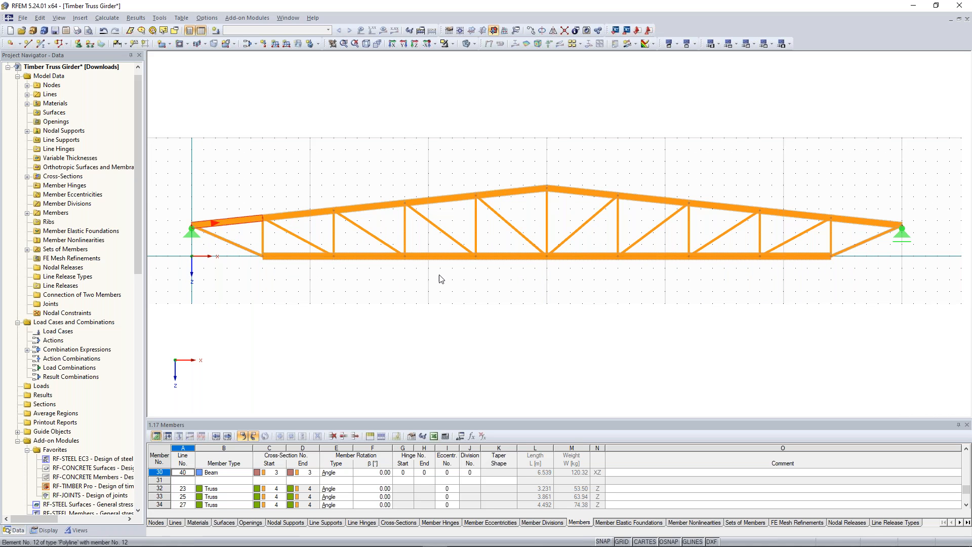
scroll(532, 177, "down", 1)
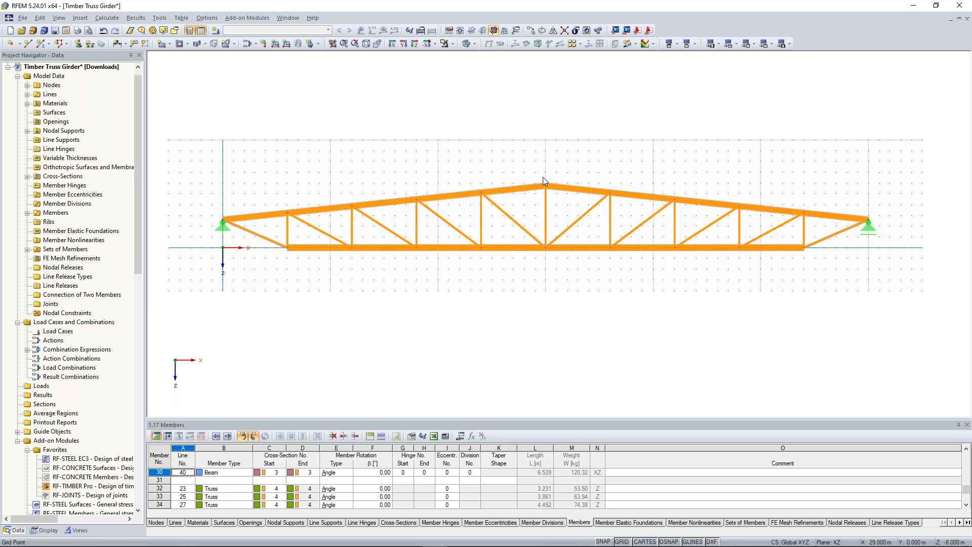
scroll(543, 178, "up", 2)
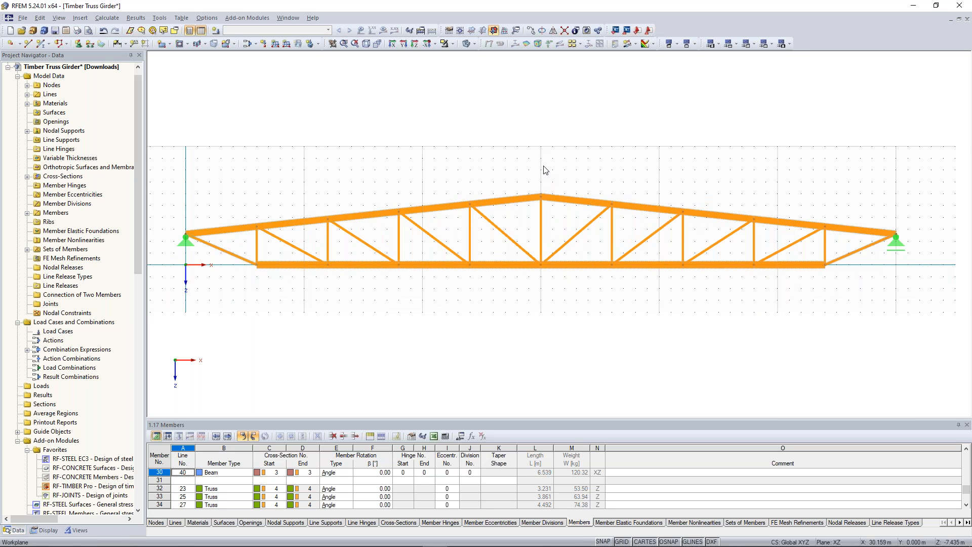
middle_click_drag(531, 167, 544, 167)
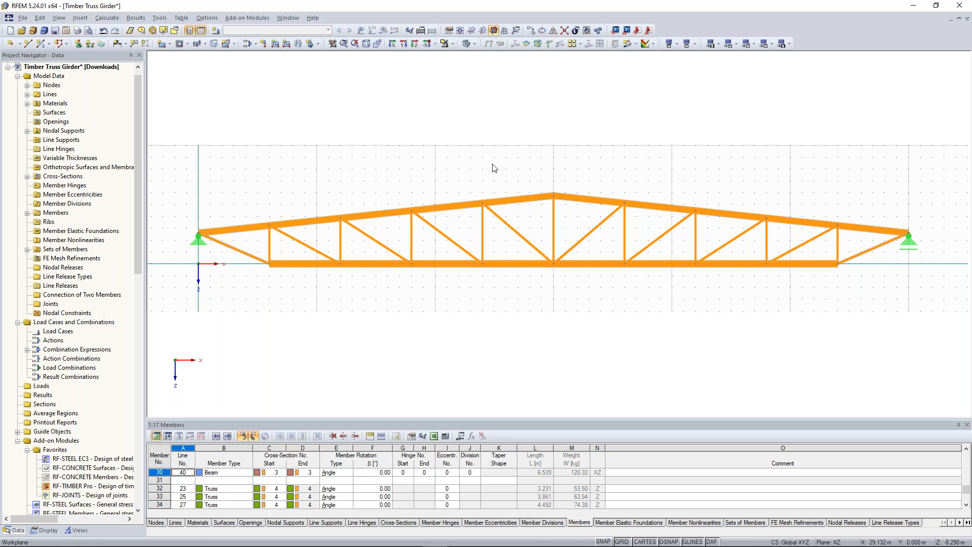
middle_click_drag(382, 171, 378, 162)
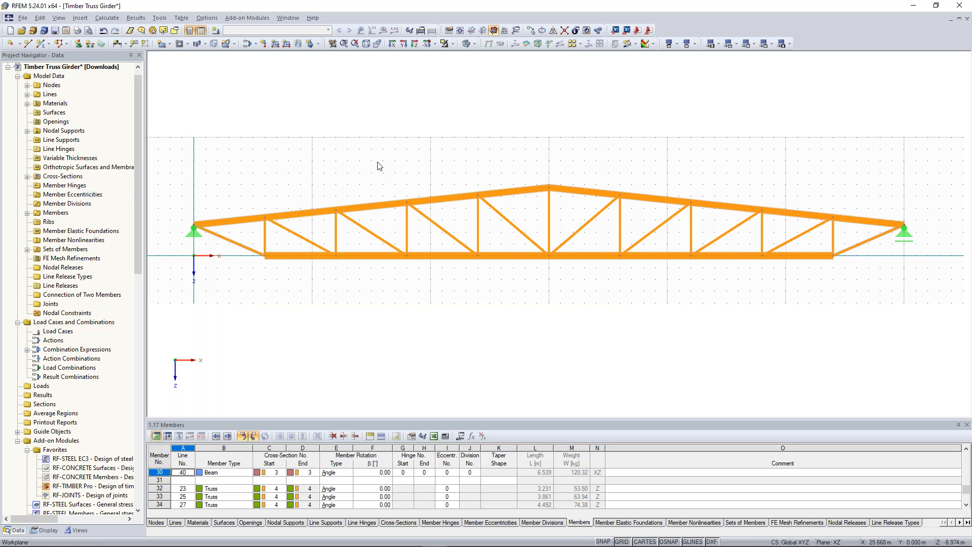
- Name load case LC1 "Self-weight + Roof Load" in the load cases and combinations settings
left_click(216, 31)
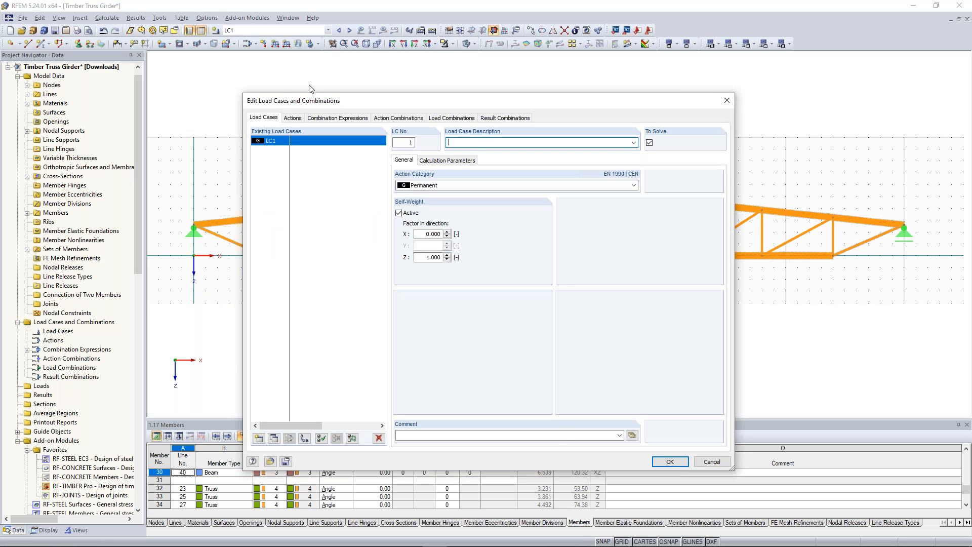
left_click_drag(373, 102, 351, 83)
left_click(613, 126)
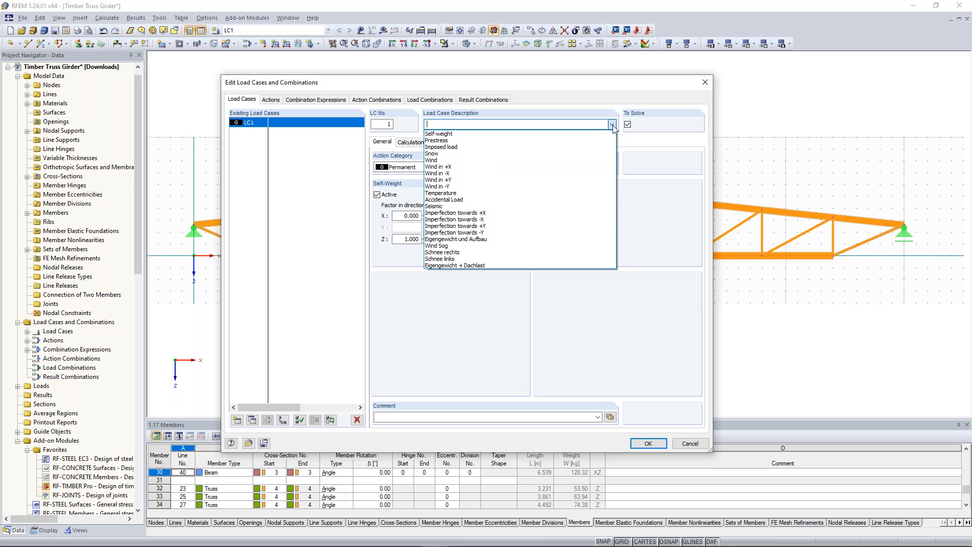
left_click(588, 134)
key("End")
type("+")
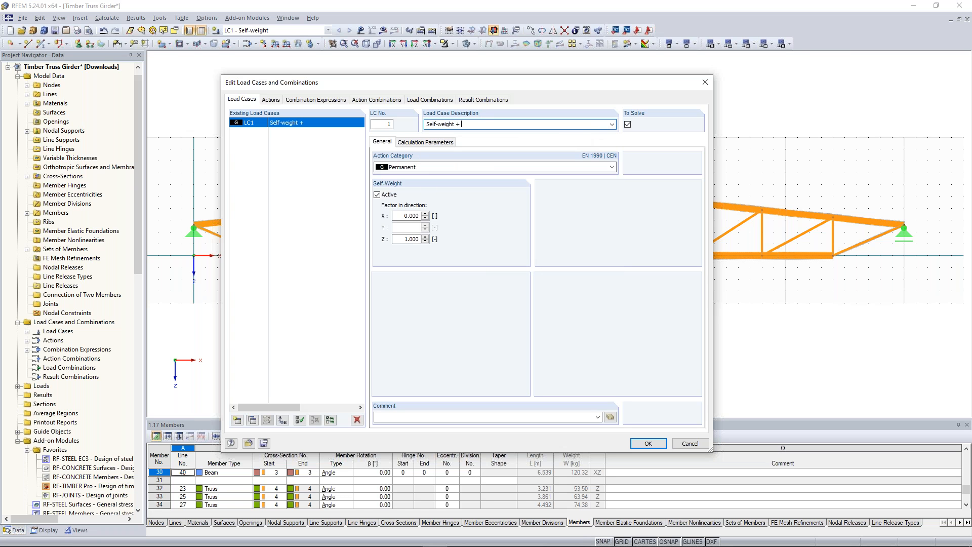
type(" Roof Load")
- Create load case LC2 with the predefined Snow description and extend its name to "Snow left"
left_click(238, 421)
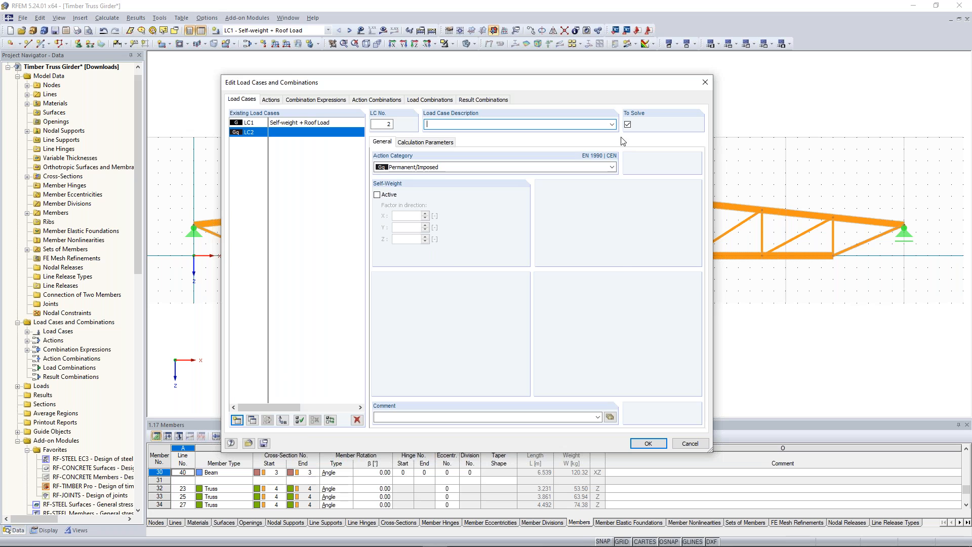
left_click(613, 124)
left_click(555, 160)
left_click(473, 123)
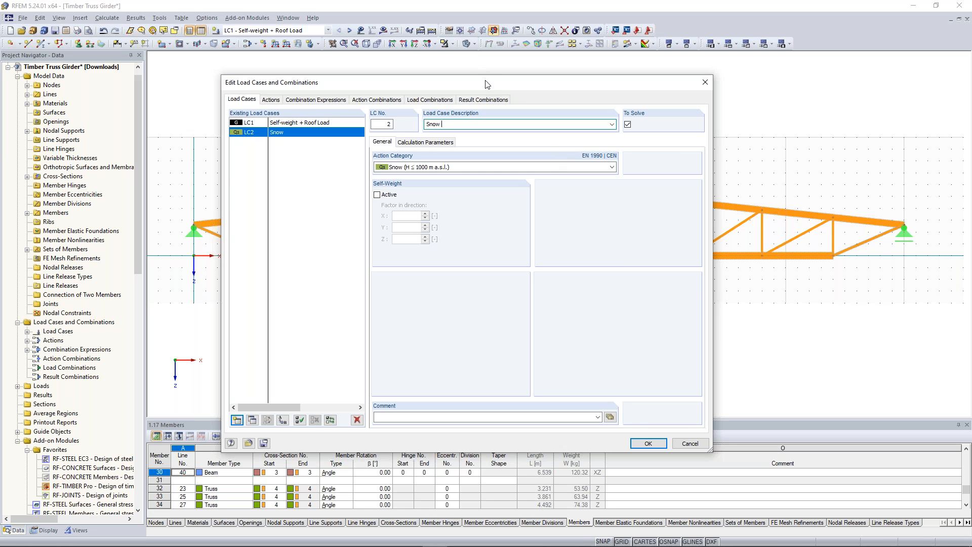
left_click_drag(487, 84, 421, 290)
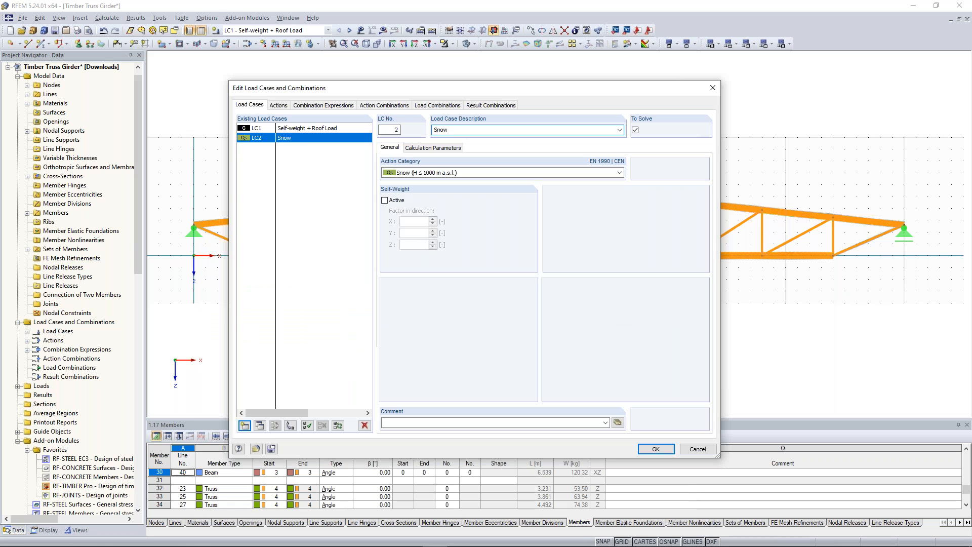
type("left")
- Copy the "Snow left" load case and rename the copy "Snow right"
left_click(260, 426)
double_click(452, 130)
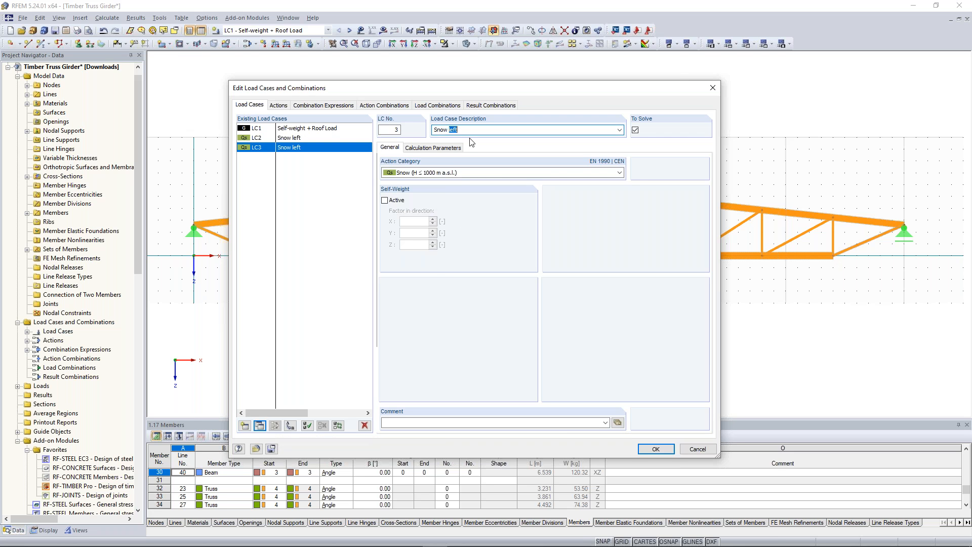
type("re")
type("ight")
left_click_drag(490, 95, 510, 72)
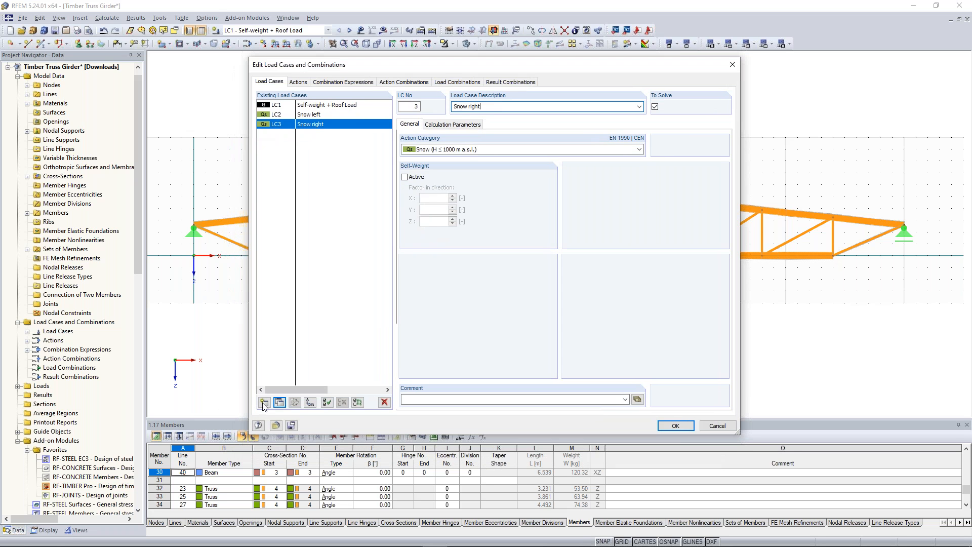
- Create load case LC4 with the predefined Wind description and extend its name to "Wind suction"
left_click(264, 402)
left_click(640, 107)
left_click(619, 146)
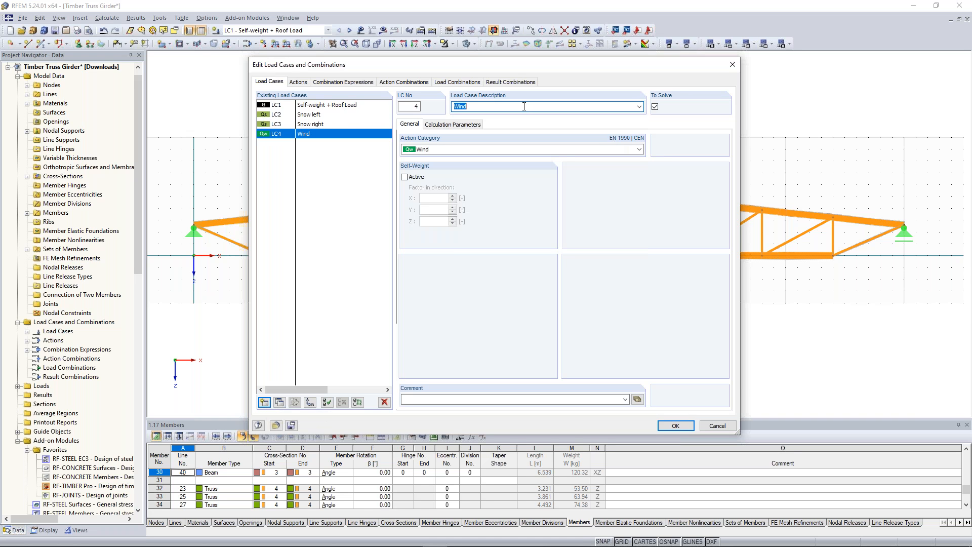
left_click(524, 106)
type("suction")
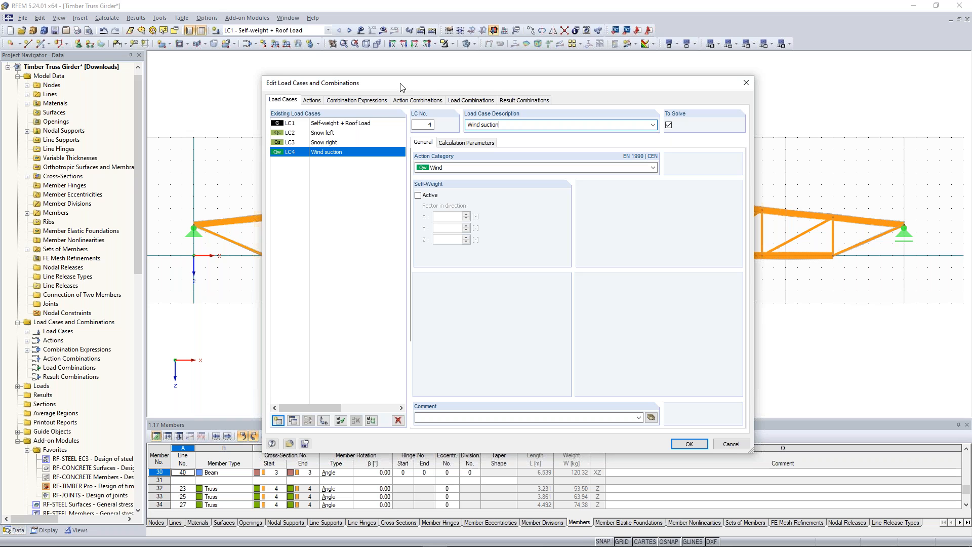
- Set the load cases of the Snow action to act simultaneously and accept the load case definitions
left_click(314, 101)
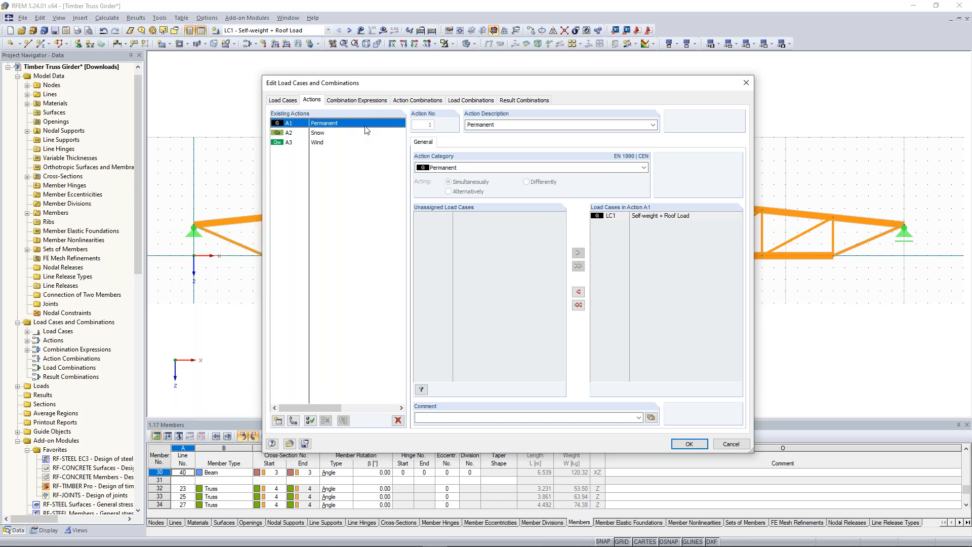
left_click(324, 133)
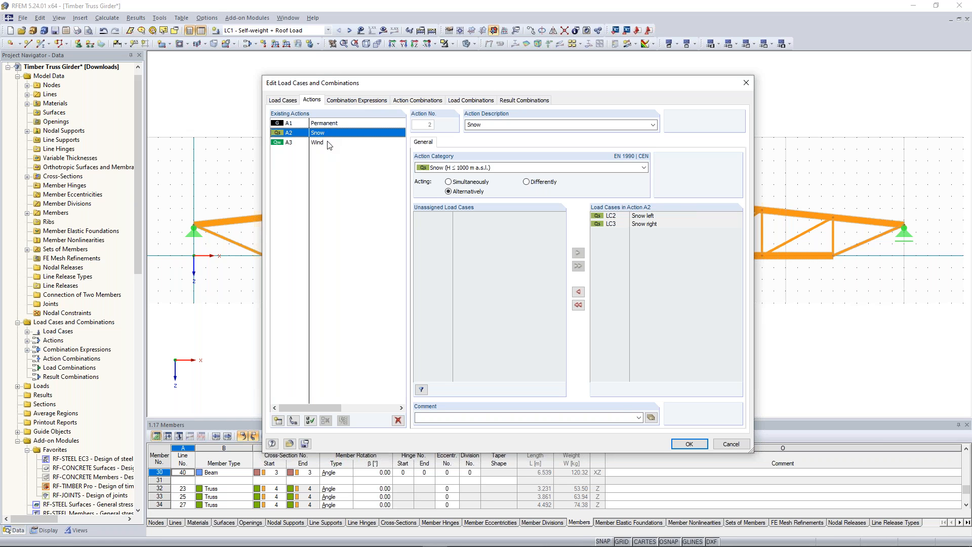
left_click(448, 182)
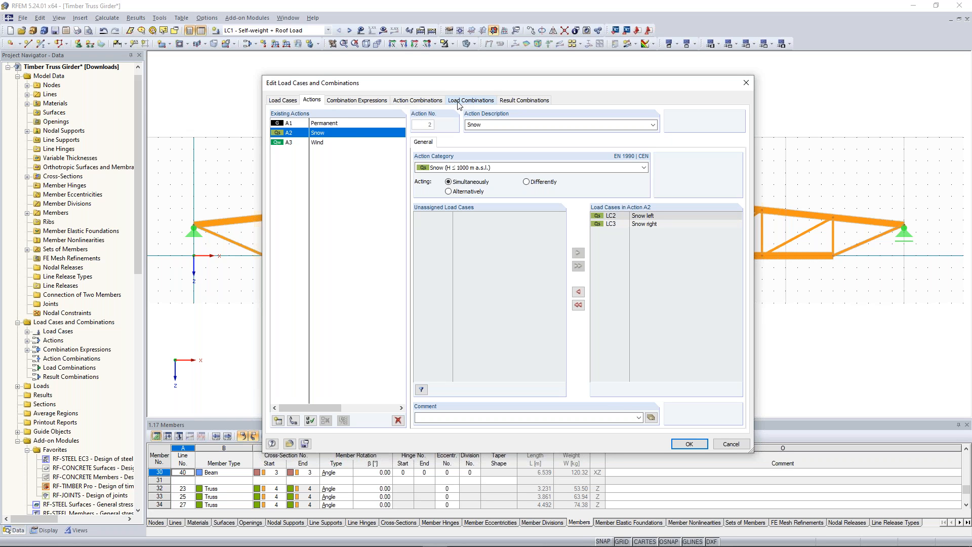
left_click(690, 445)
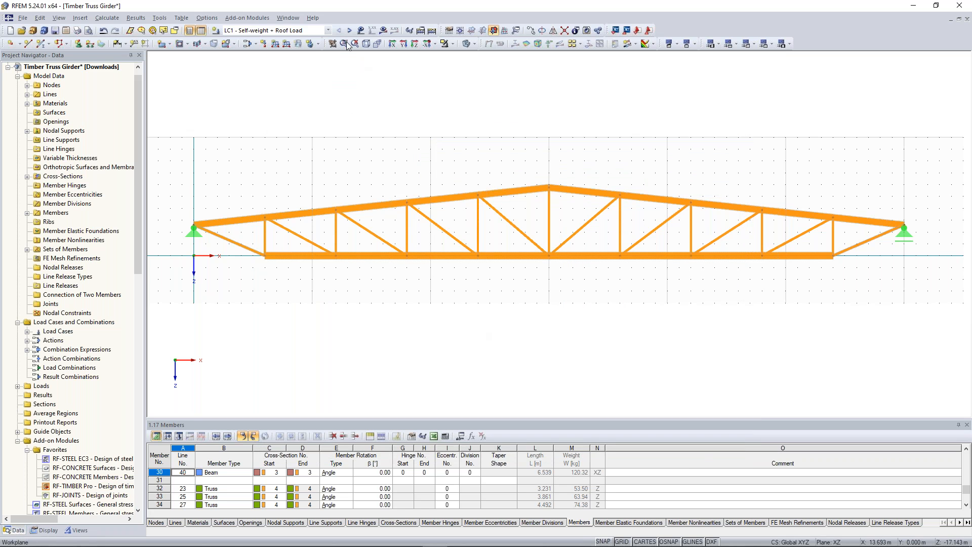
- Apply a uniform 2.5 kN/m force in global ZL direction to the upper chord's set of members in LC1
scroll(511, 168, "down", 1)
scroll(511, 165, "down", 1)
middle_click_drag(520, 168, 490, 160)
scroll(536, 165, "up", 3)
scroll(504, 159, "down", 1)
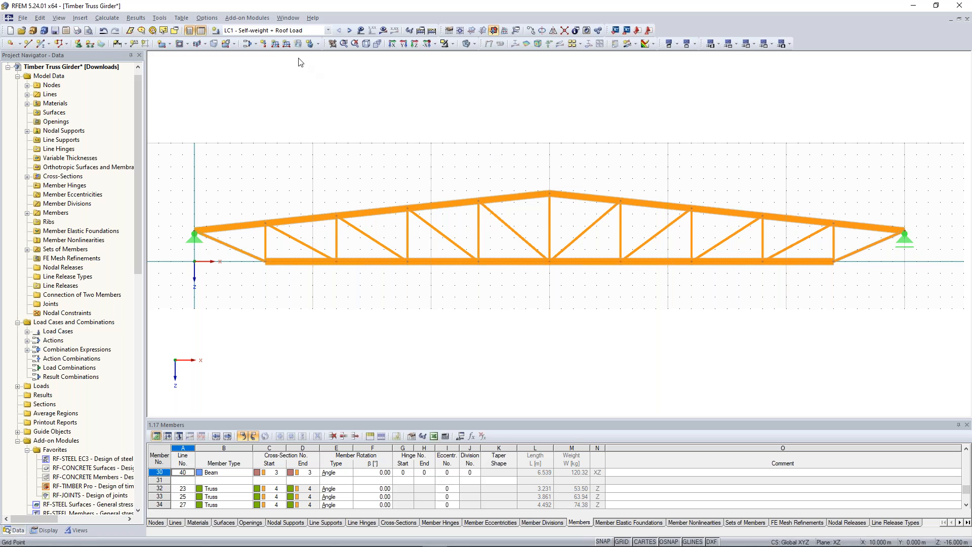
left_click(275, 46)
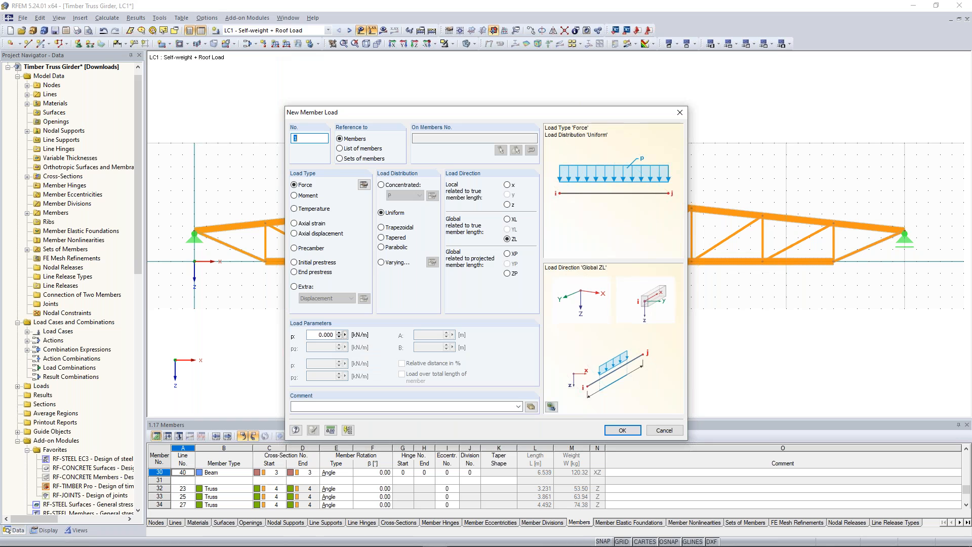
left_click(340, 159)
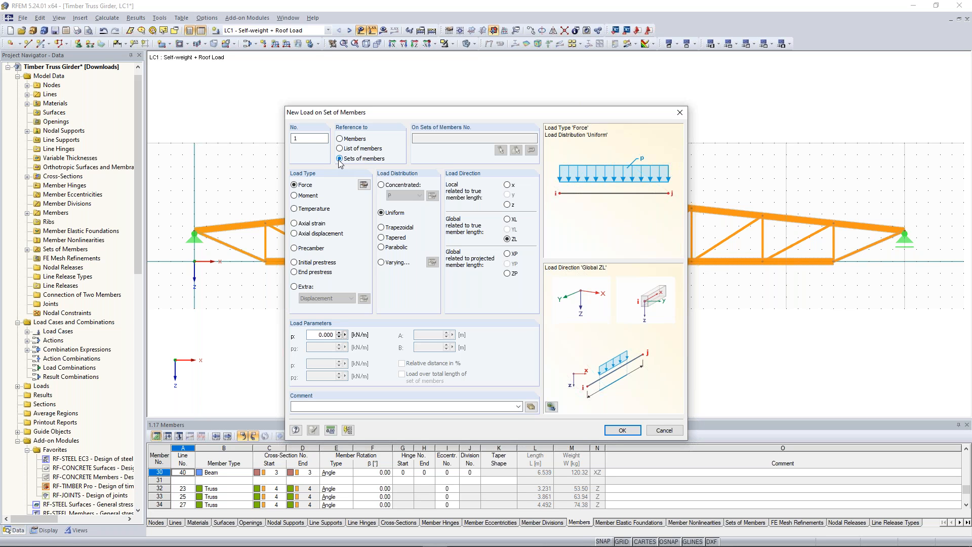
left_click(313, 336)
type("2,5")
left_click(508, 241)
left_click(623, 431)
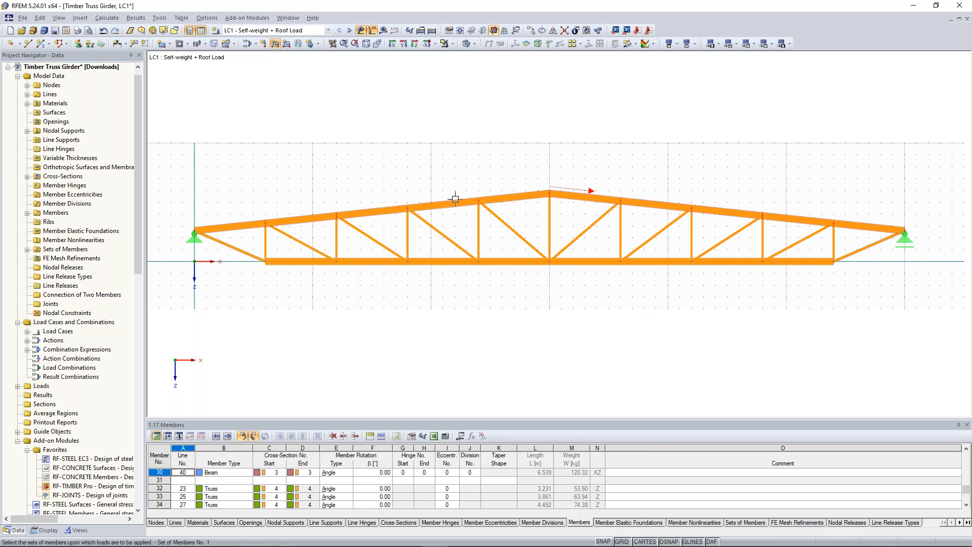
left_click(456, 199)
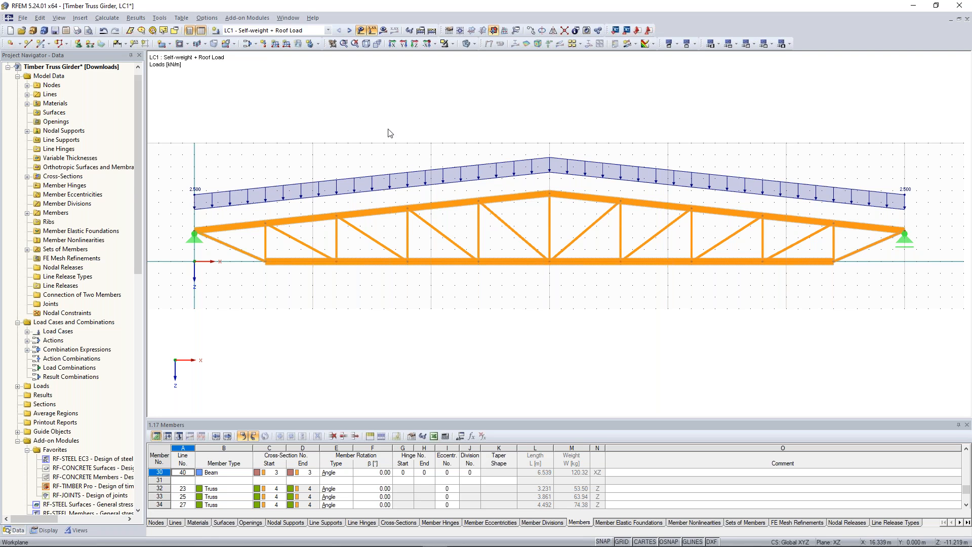
key("Escape")
- In LC2 Snow left, apply a uniform 3.75 kN/m force in projected global ZP direction to upper chord members 1-5
left_click(349, 30)
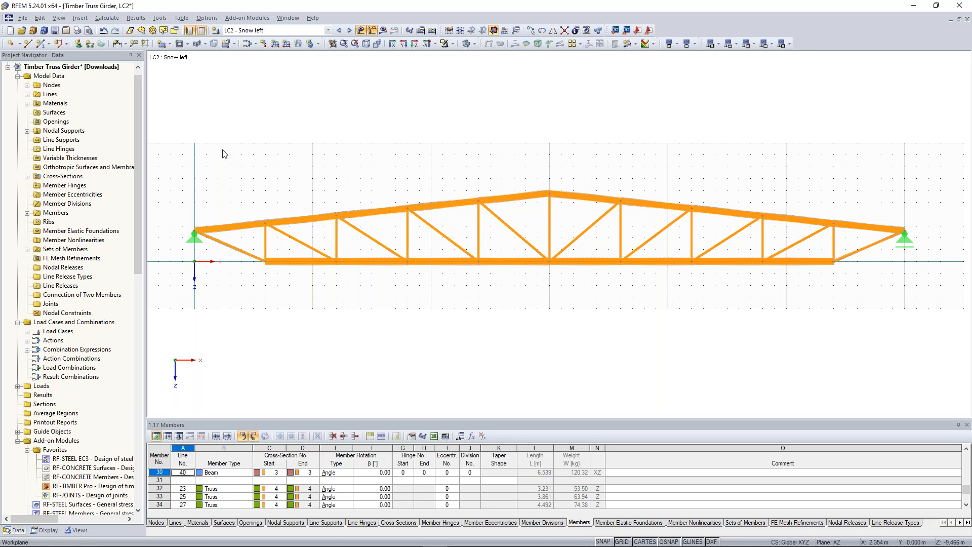
left_click_drag(204, 104, 483, 228)
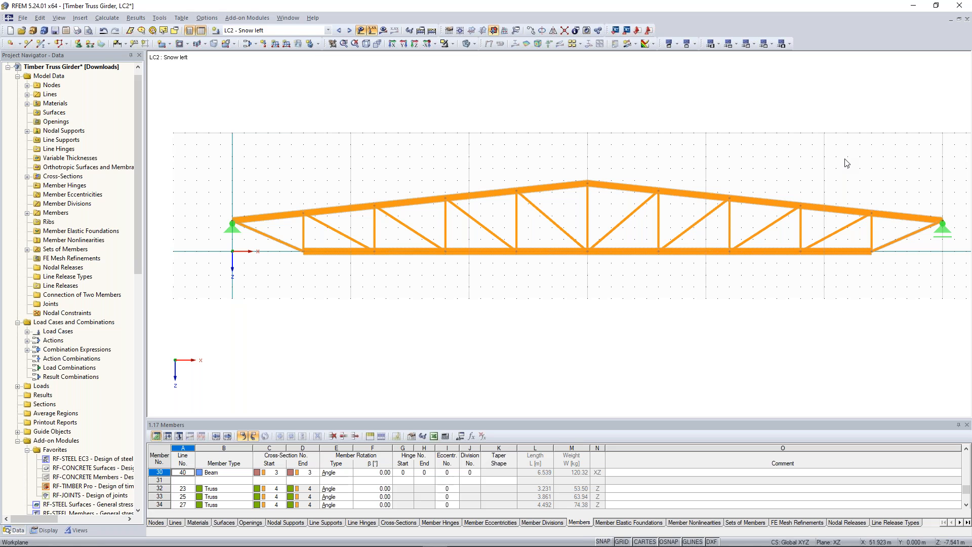
scroll(472, 312, "down", 1)
left_click_drag(218, 134, 587, 240)
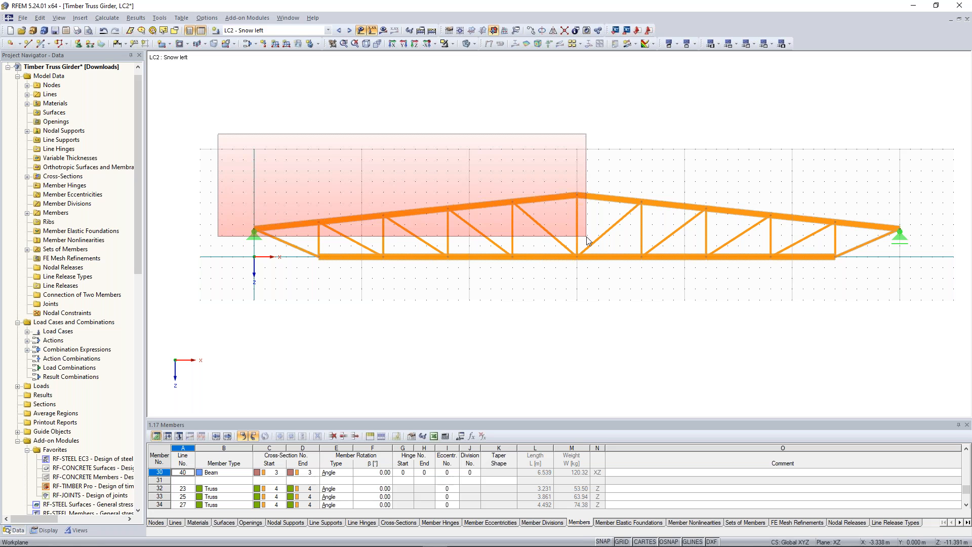
left_click_drag(587, 241, 587, 241)
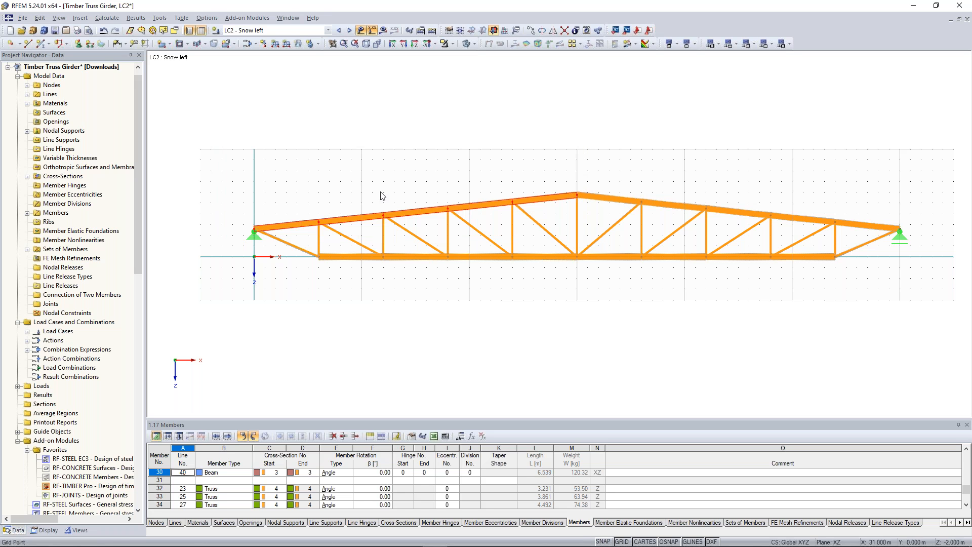
scroll(355, 216, "up", 2)
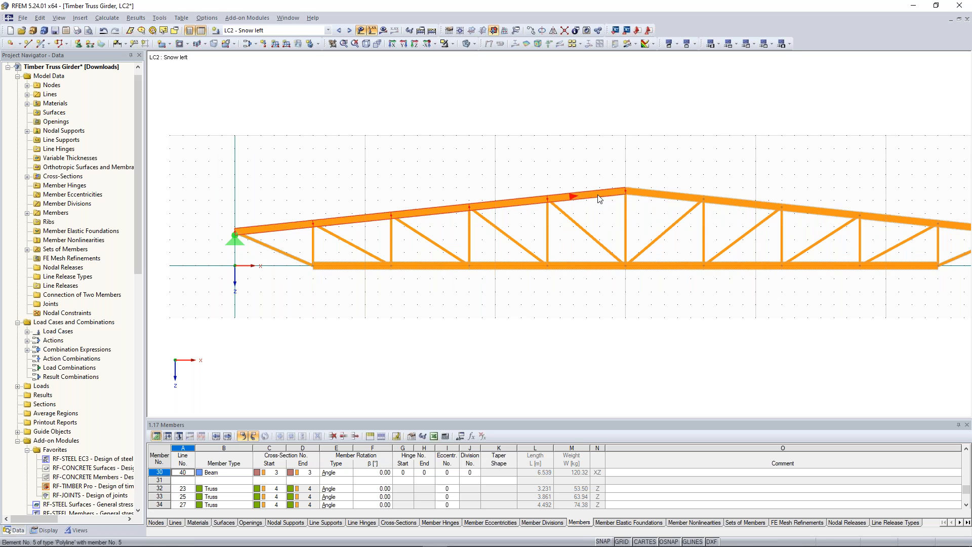
left_click(276, 44)
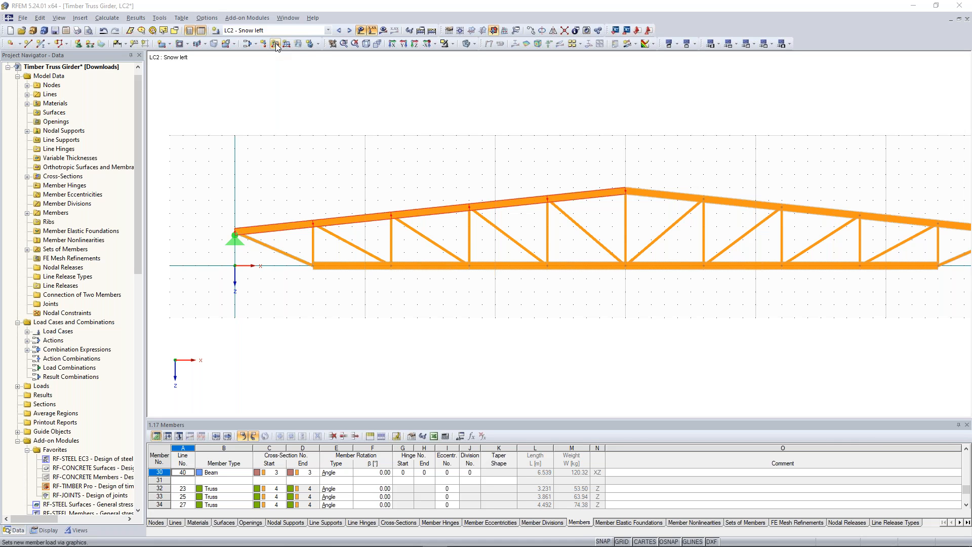
left_click(276, 45)
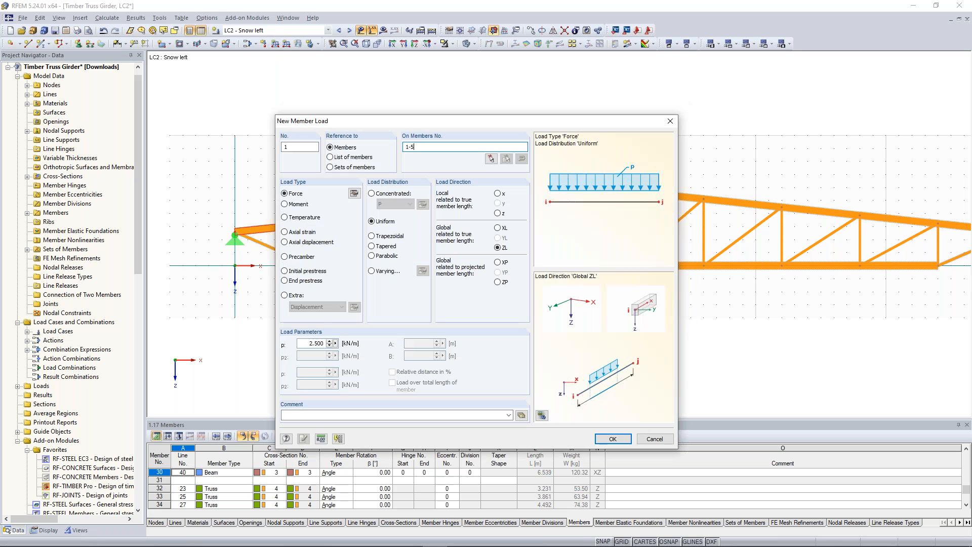
type("3,75")
left_click(499, 283)
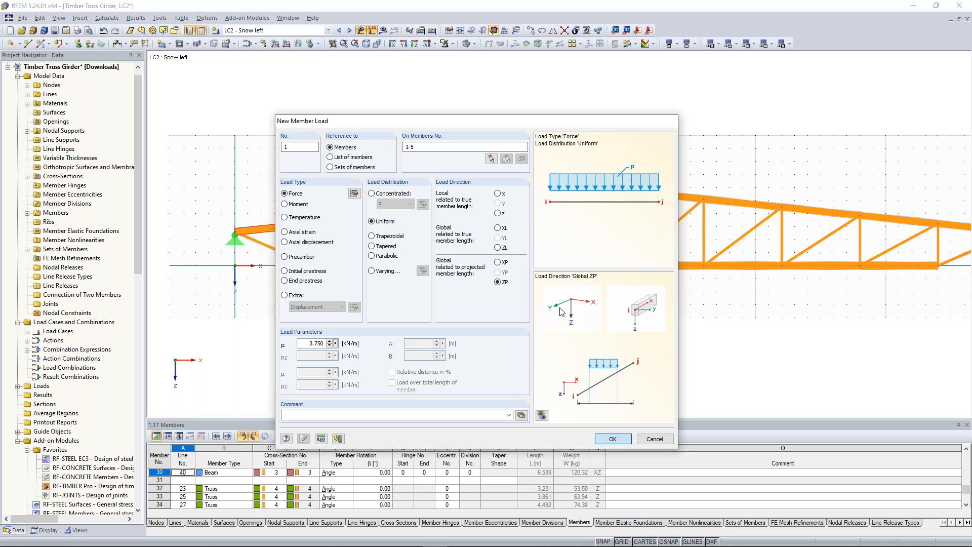
left_click(613, 439)
- In LC3 Snow right, apply a uniform 3.75 kN/m force in projected global ZP direction to upper chord members 6-10
scroll(683, 150, "down", 8)
middle_click_drag(684, 151, 587, 159)
scroll(682, 168, "up", 4)
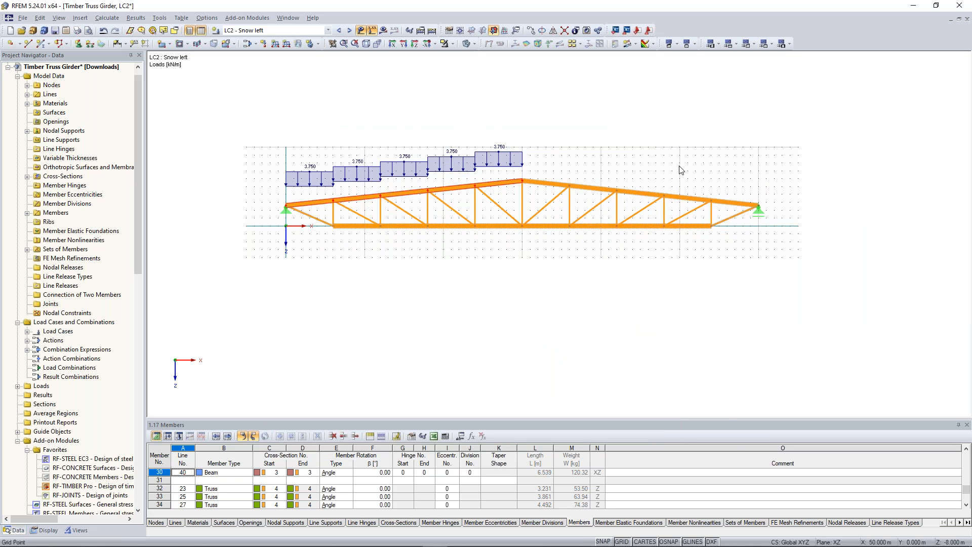
left_click(350, 30)
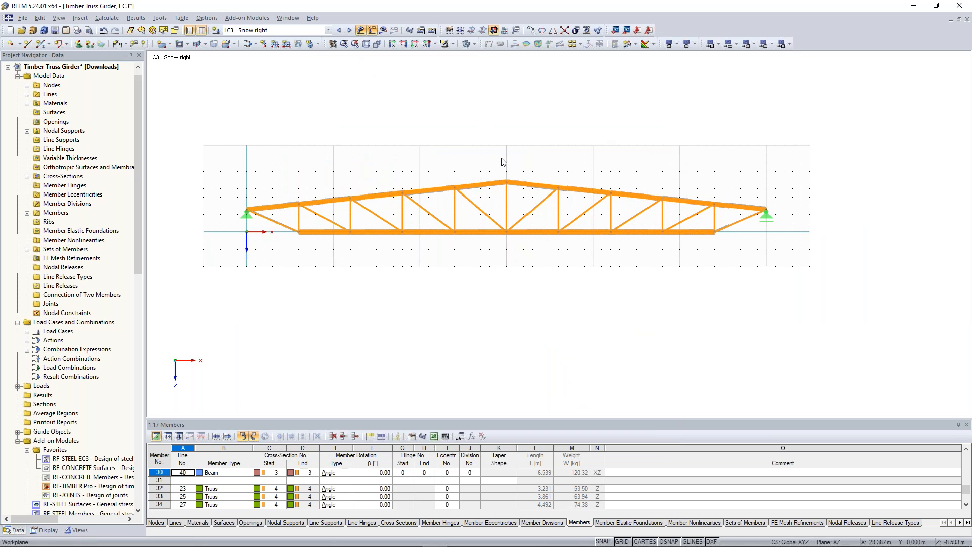
left_click_drag(503, 160, 788, 214)
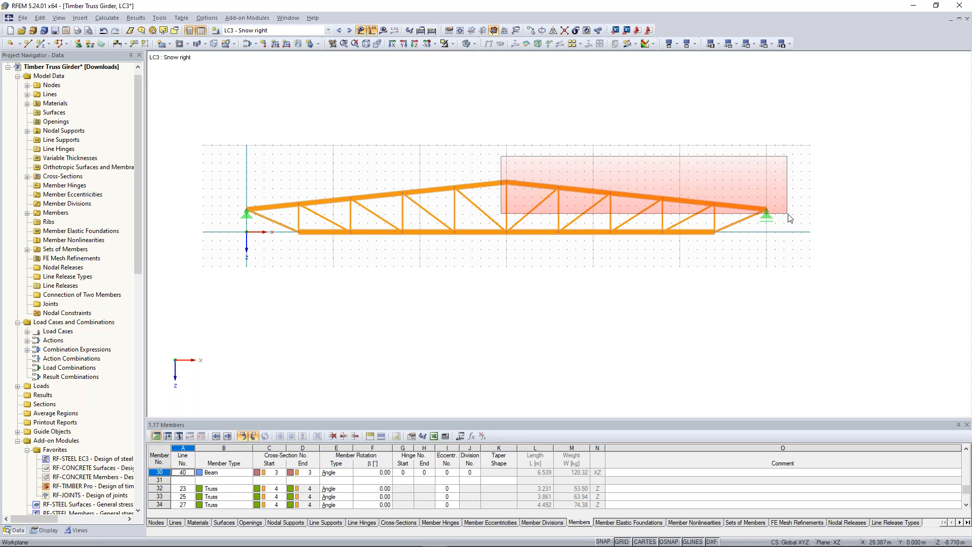
left_click_drag(790, 219, 789, 214)
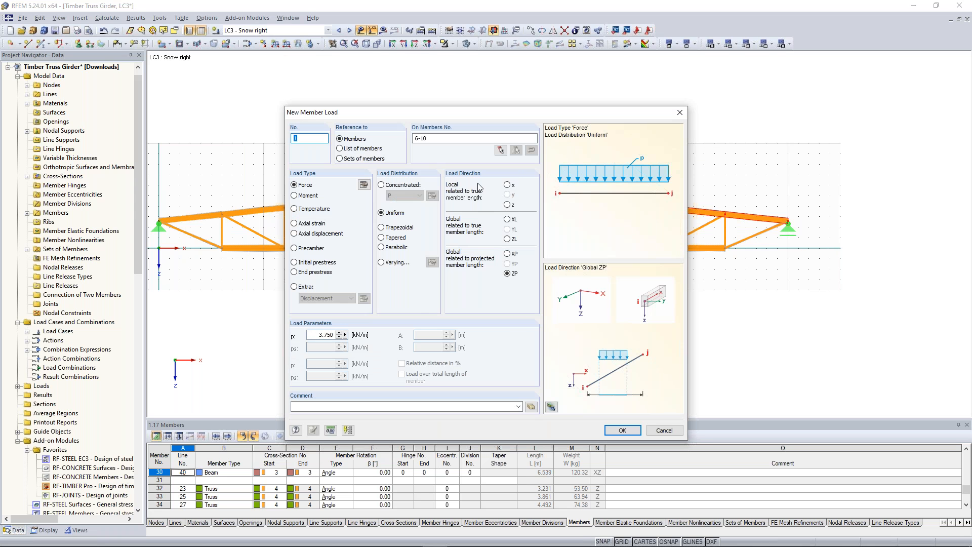
left_click(628, 431)
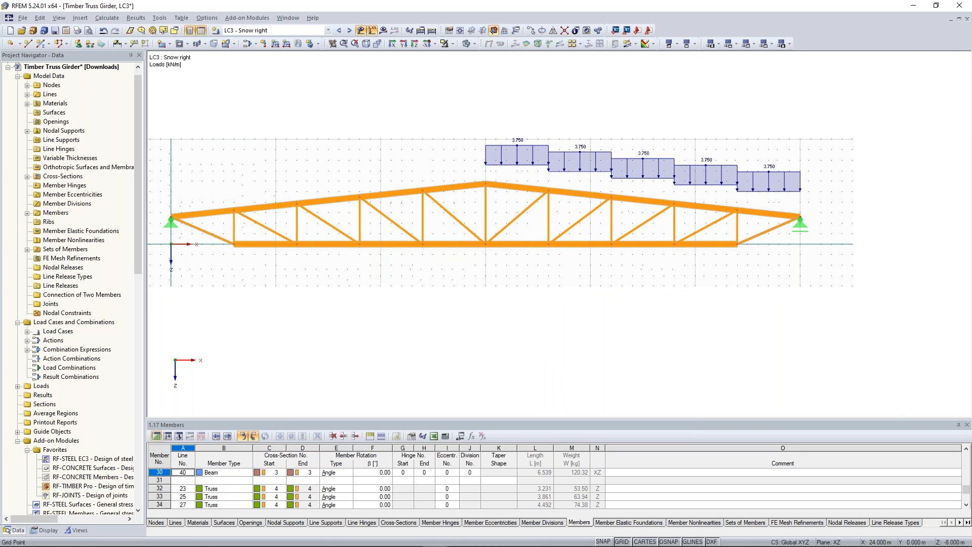
- In LC4 Wind suction, apply a uniform -2.4 kN/m force in local z direction to the upper chord's set of members
left_click(350, 31)
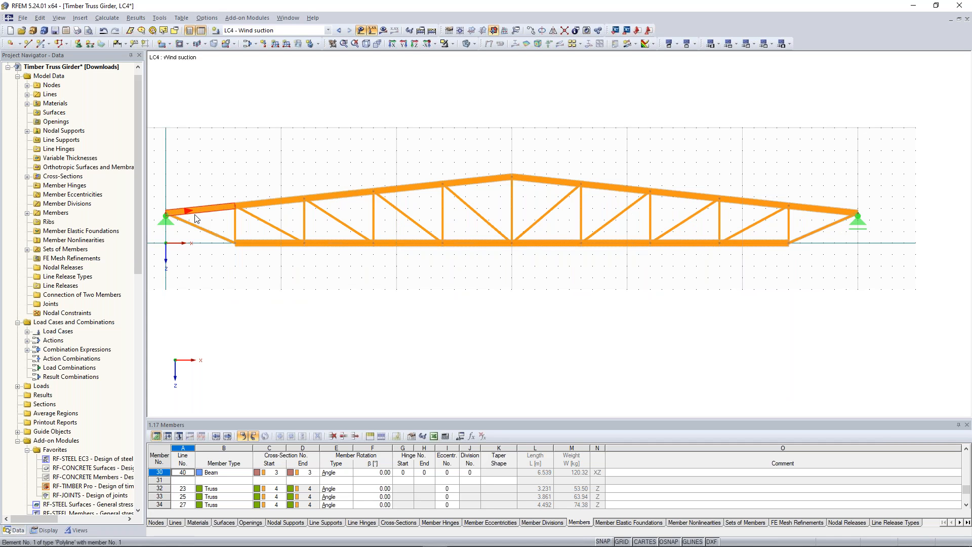
left_click(275, 44)
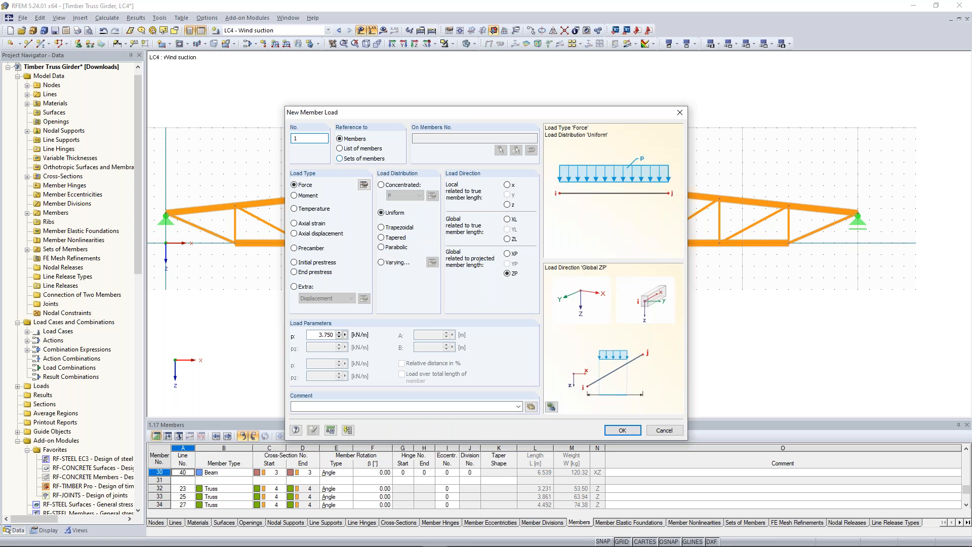
left_click(340, 158)
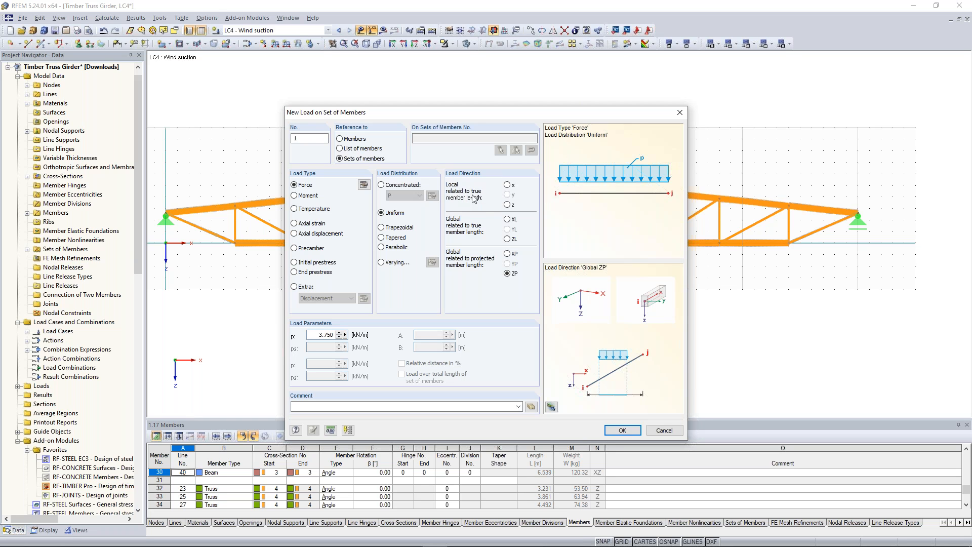
left_click(508, 205)
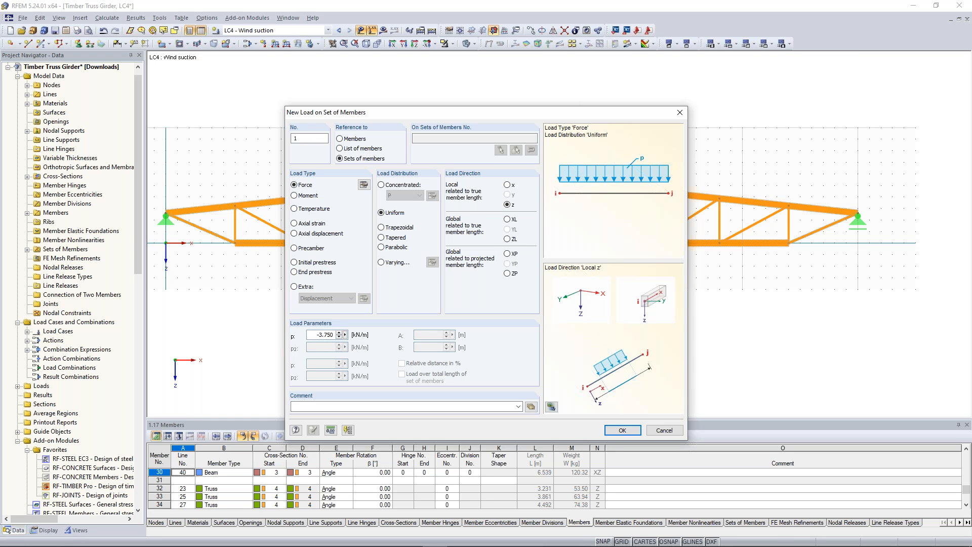
left_click_drag(318, 335, 333, 335)
type("2,4")
left_click(624, 429)
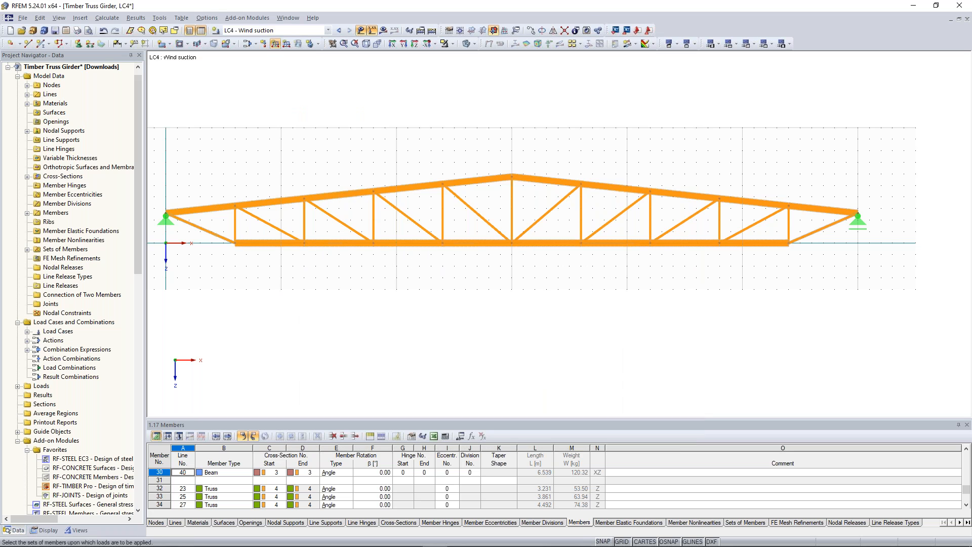
left_click(537, 179)
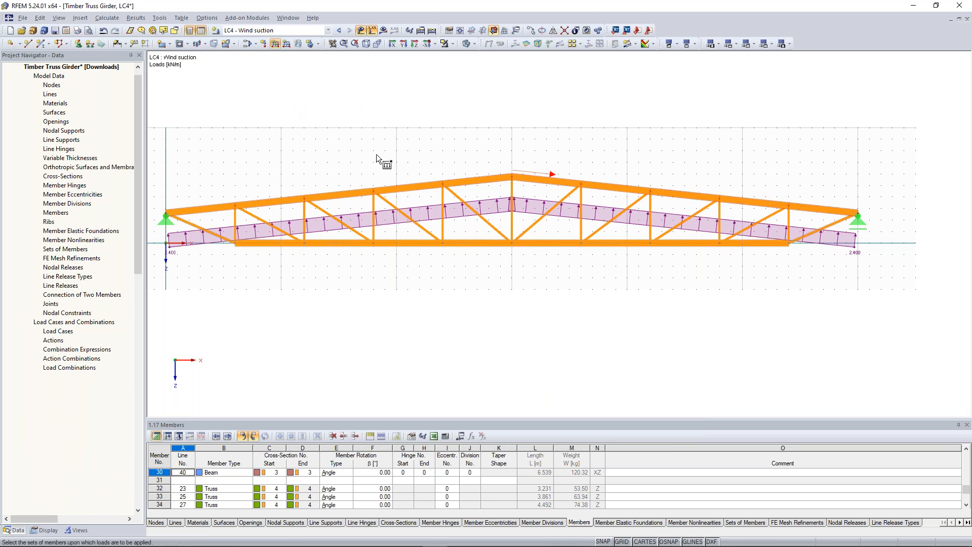
- Show the members' local axis systems to check the wind suction load's direction along the girder, and hide them again
middle_click_drag(376, 140, 423, 151)
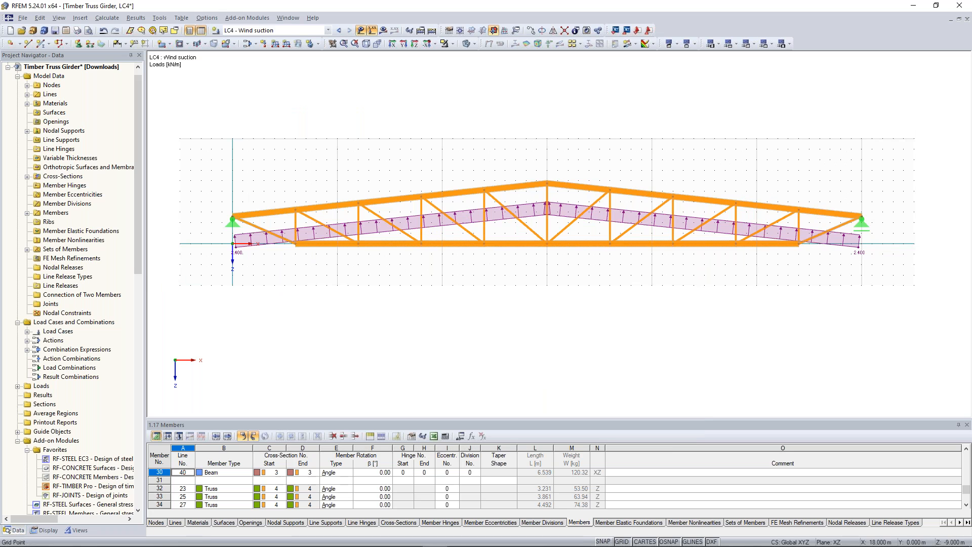
scroll(429, 158, "up", 1)
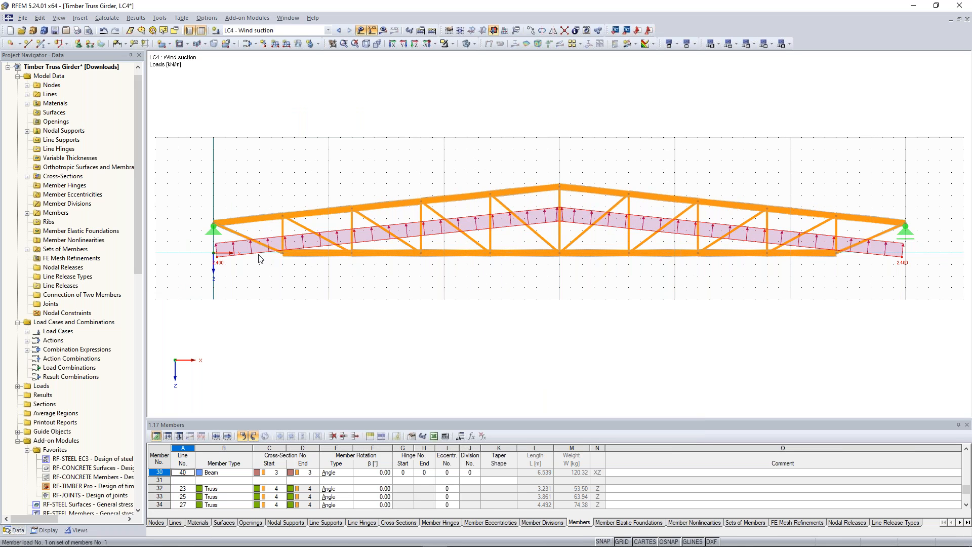
middle_click_drag(419, 148, 402, 140)
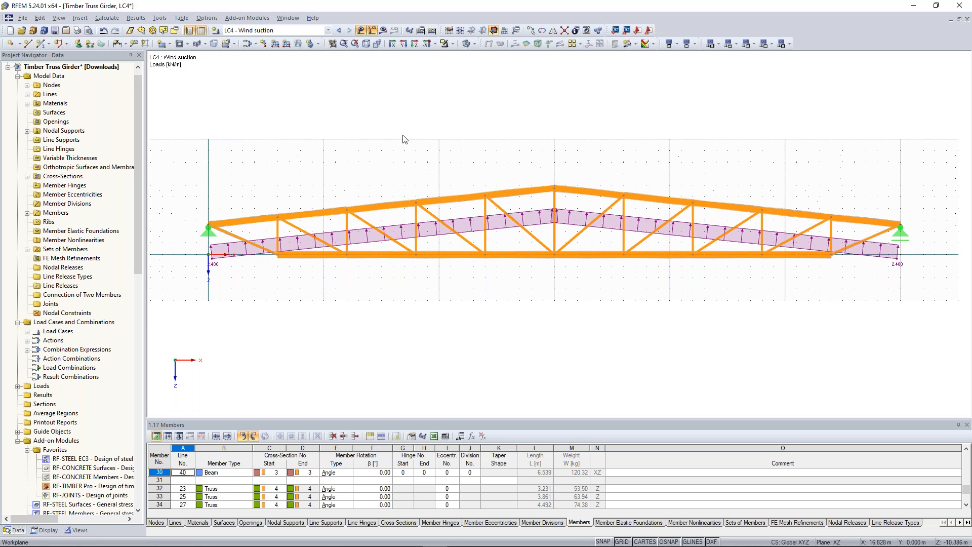
scroll(312, 205, "up", 2)
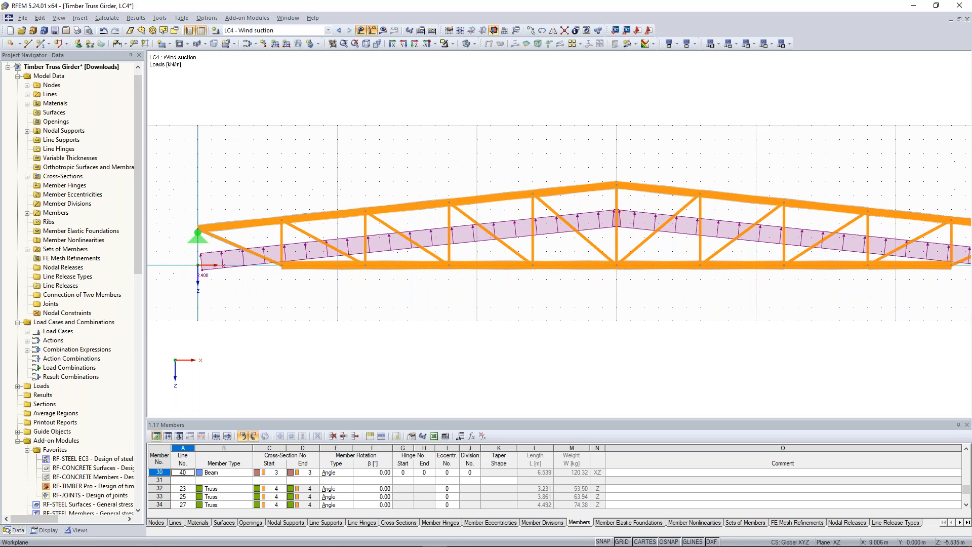
right_click(338, 218)
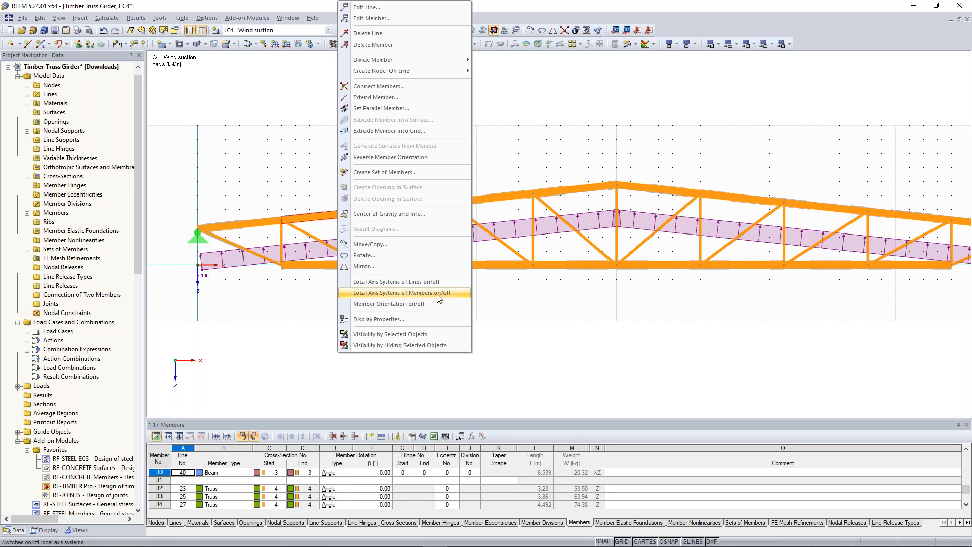
left_click(385, 293)
scroll(323, 215, "up", 3)
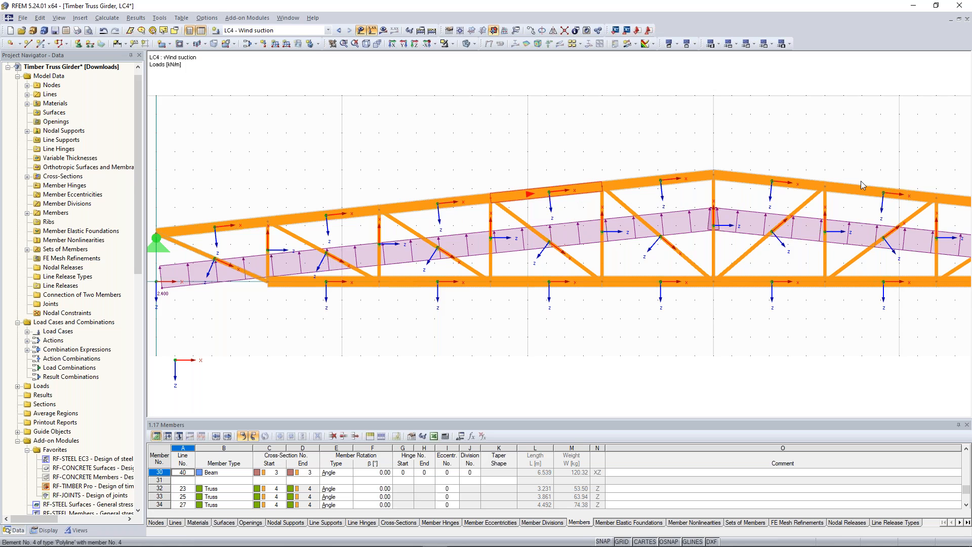
scroll(862, 181, "down", 2)
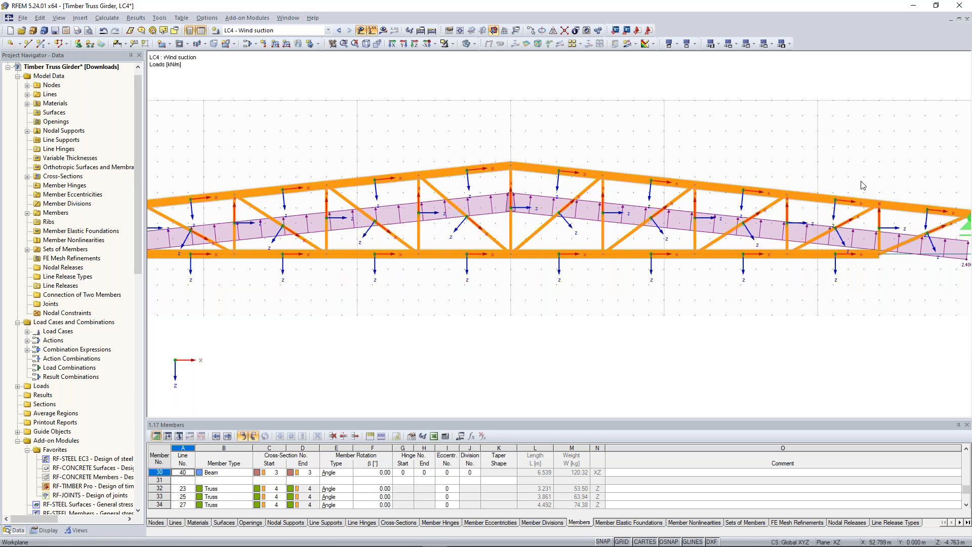
scroll(702, 155, "down", 1)
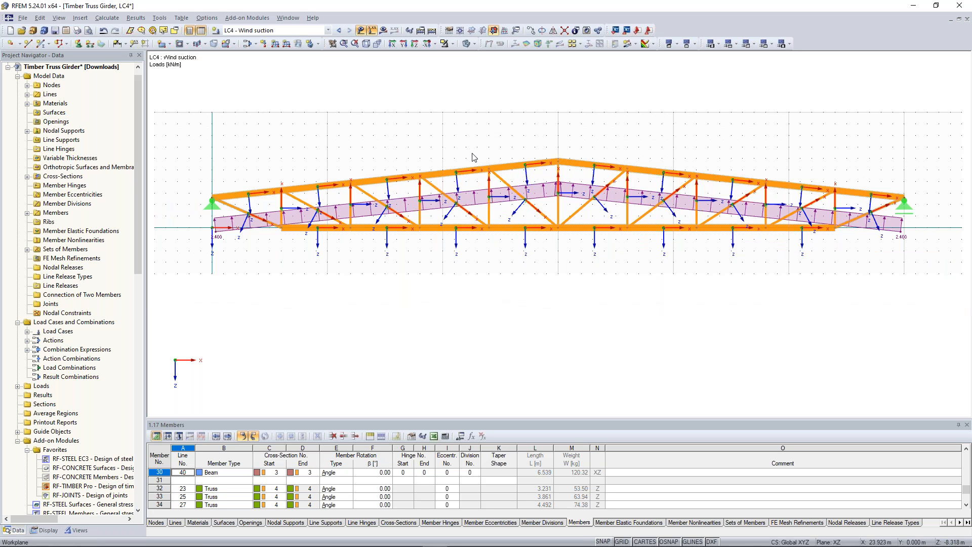
scroll(472, 153, "down", 1)
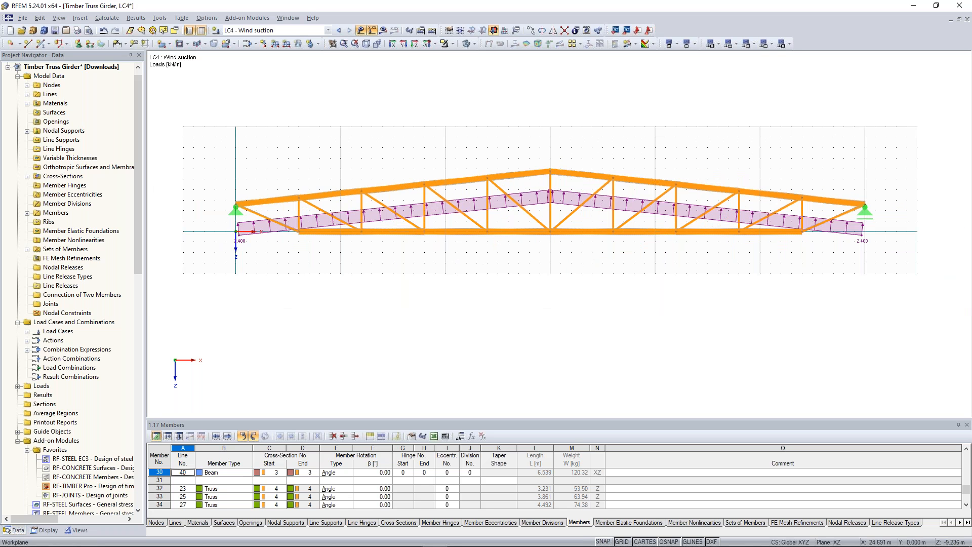
scroll(469, 358, "up", 1)
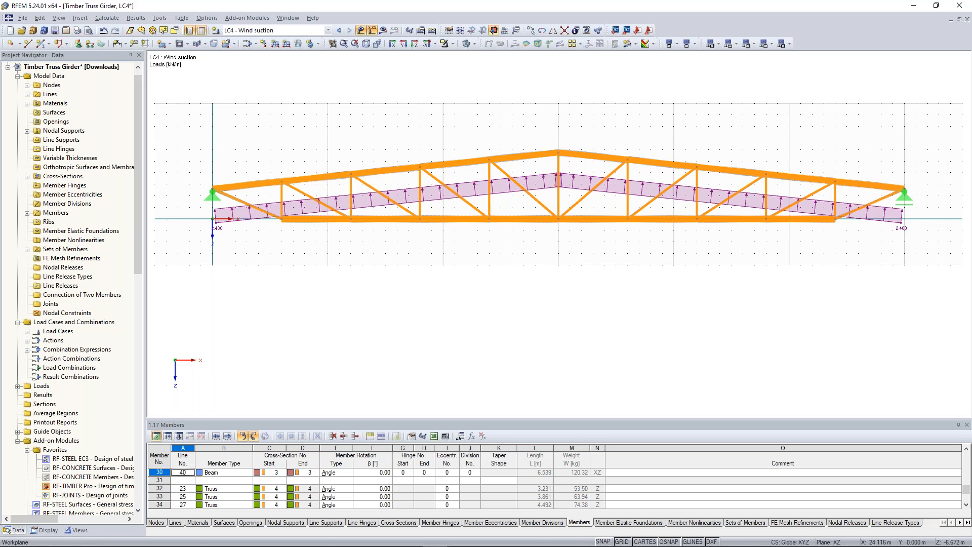
- Delete the SLS combination expressions CE2 to CE4, keeping only the ULS expression CE1
left_click(256, 44)
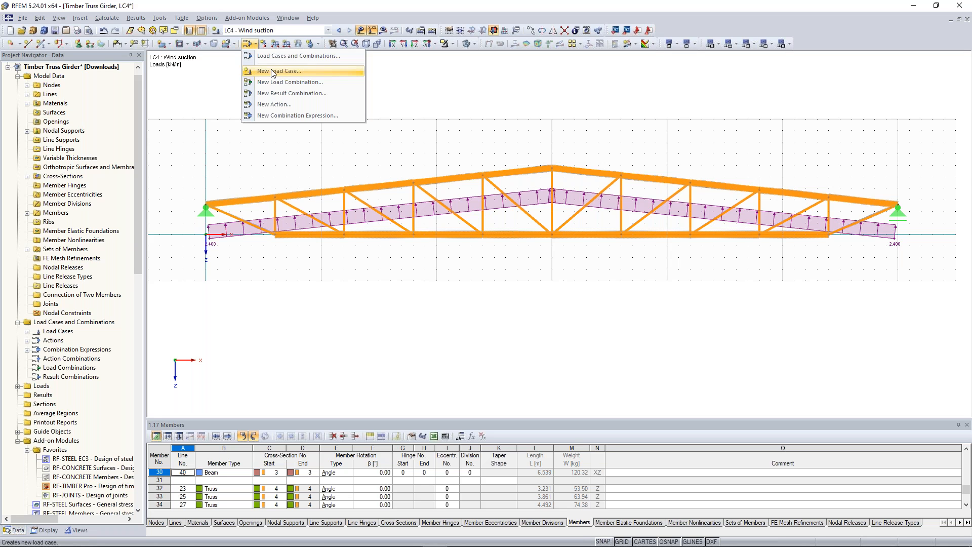
left_click(276, 72)
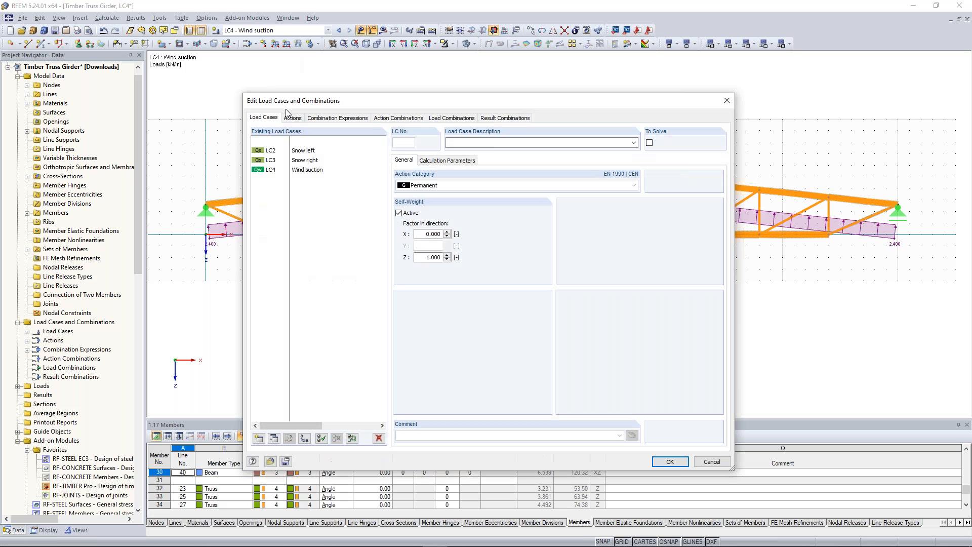
left_click(323, 118)
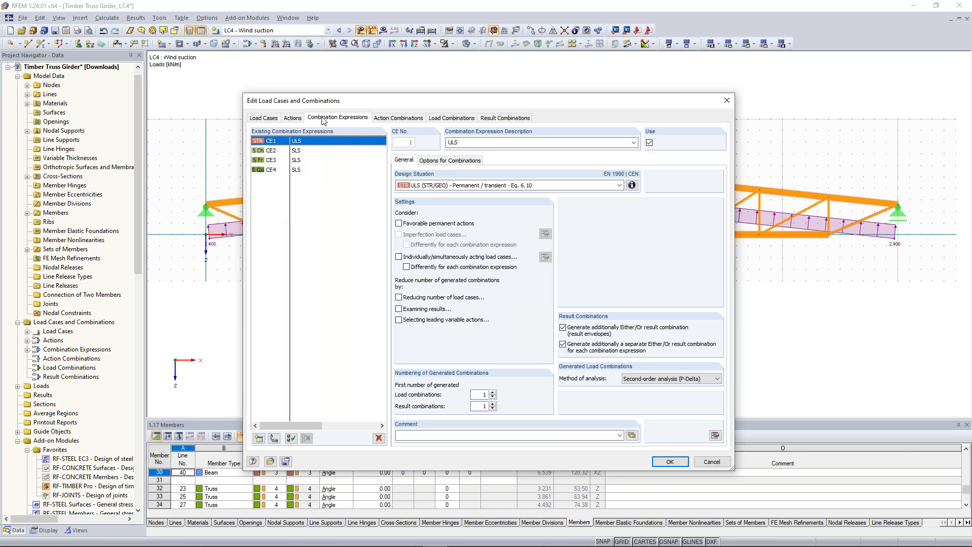
left_click(300, 152)
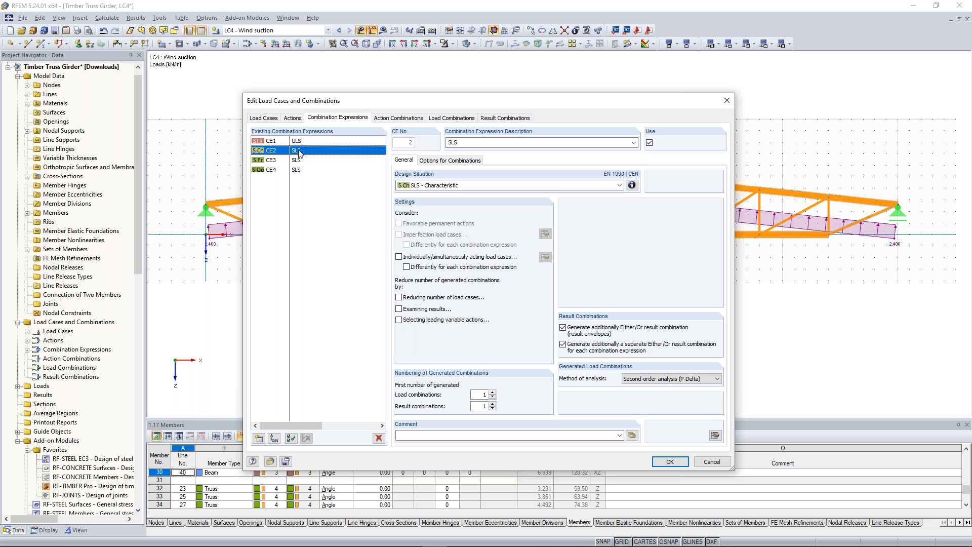
left_click(634, 143)
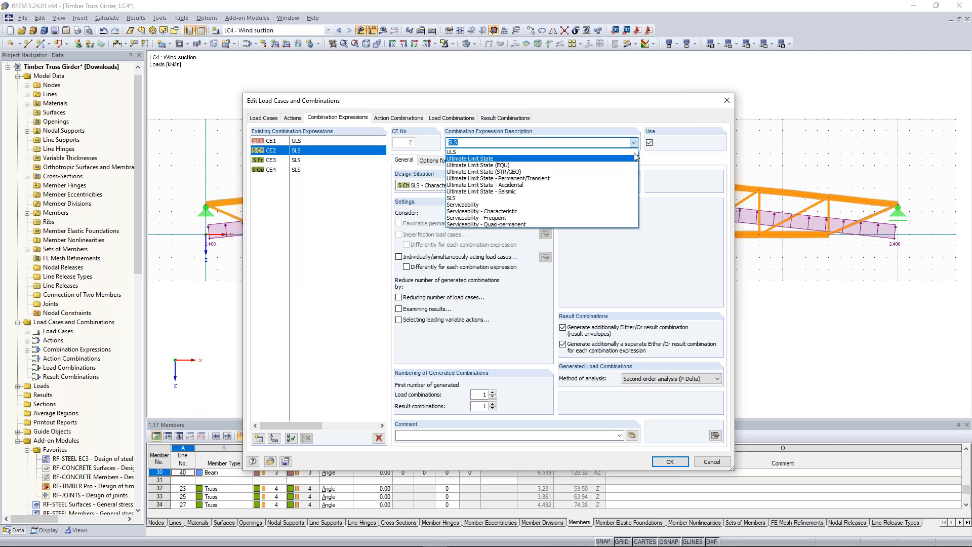
left_click(635, 146)
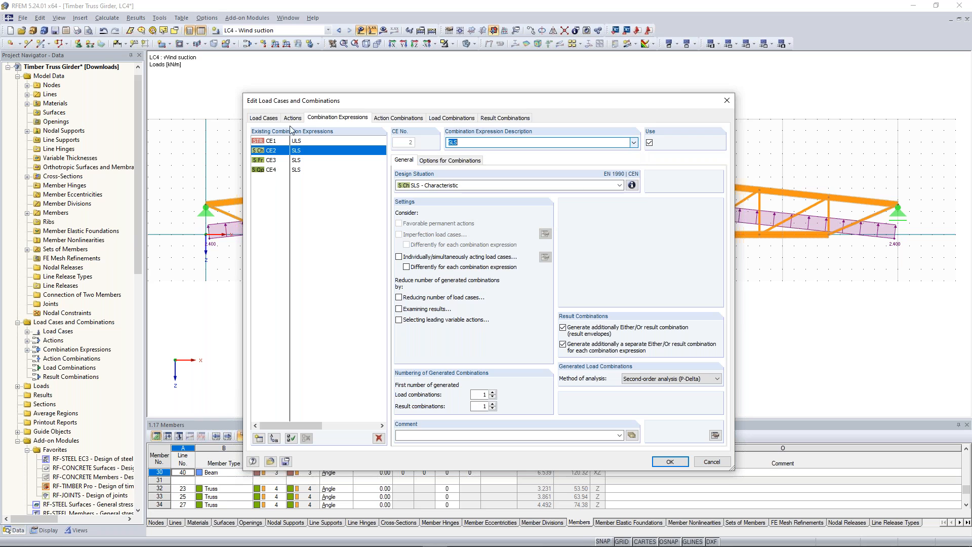
left_click(303, 170, "shift")
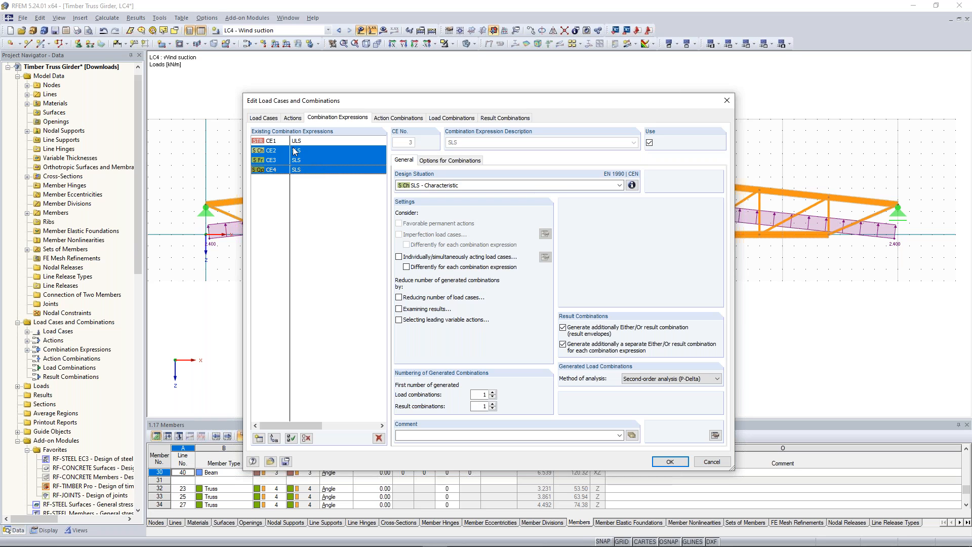
left_click(305, 152)
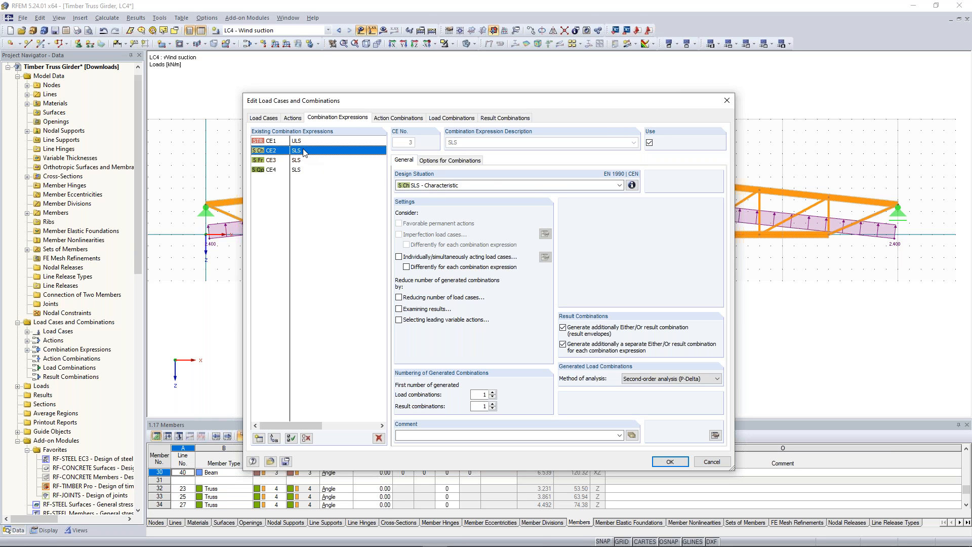
left_click(304, 170, "shift")
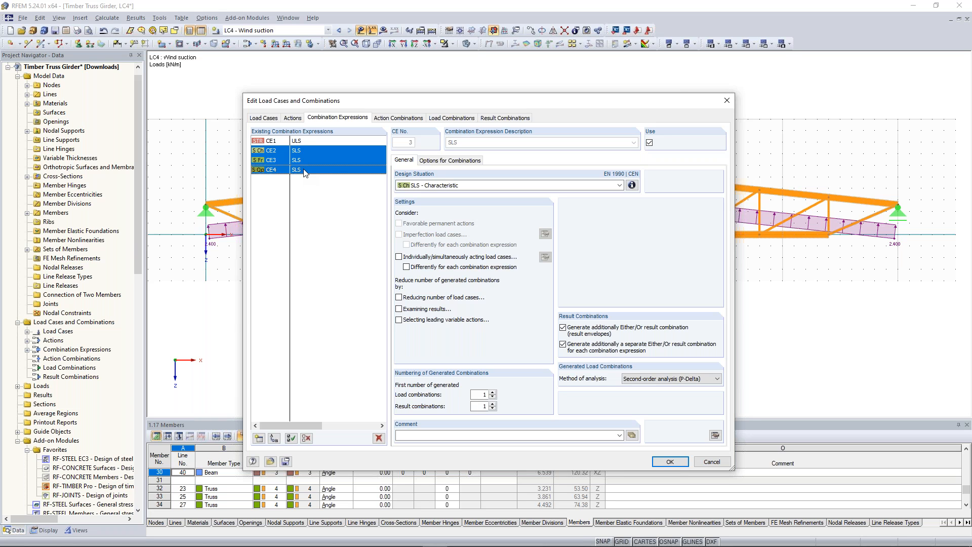
left_click(378, 438)
left_click(471, 300)
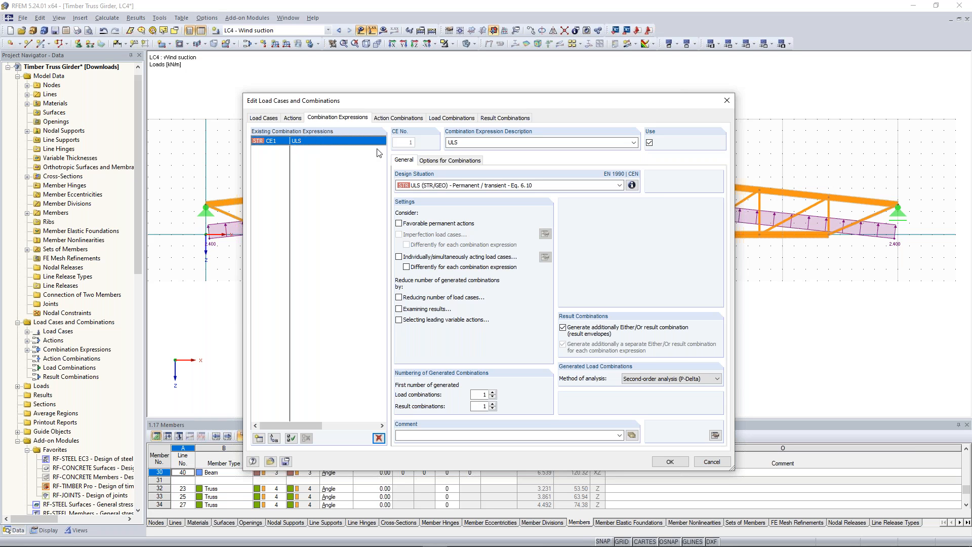
- Examine the generated action combinations AC1 to AC5, checking the leading actions, partial safety factors and combination factors for snow and wind
left_click_drag(515, 98, 435, 198)
left_click_drag(560, 176, 542, 96)
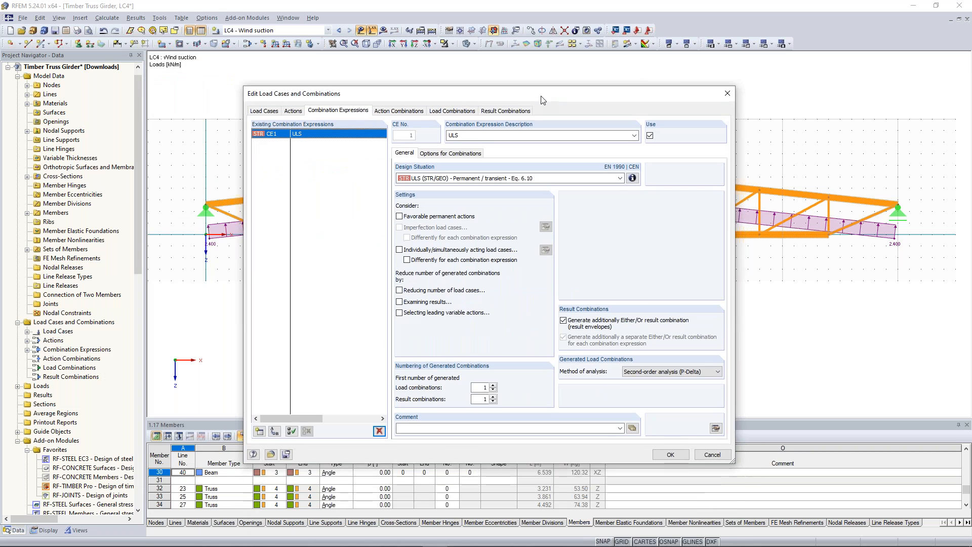
left_click(403, 111)
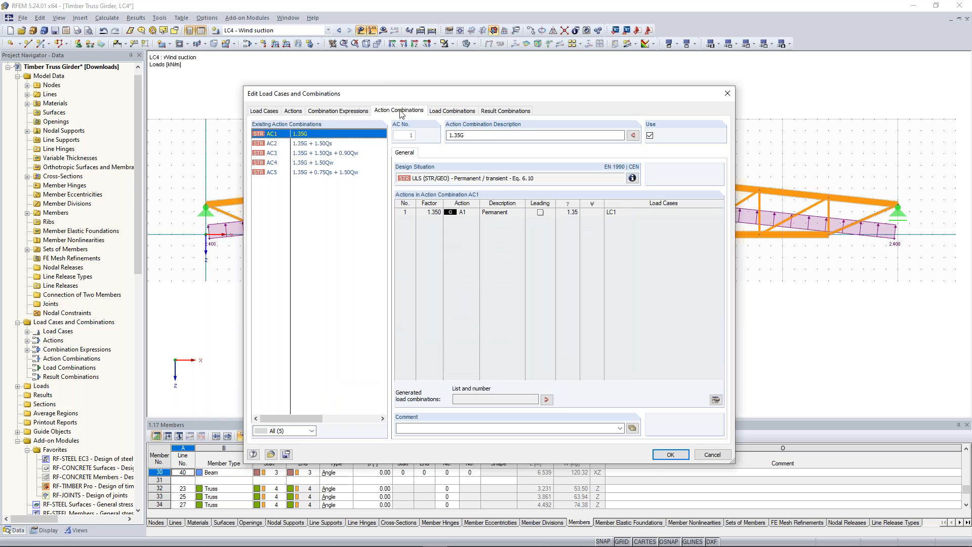
left_click(343, 144)
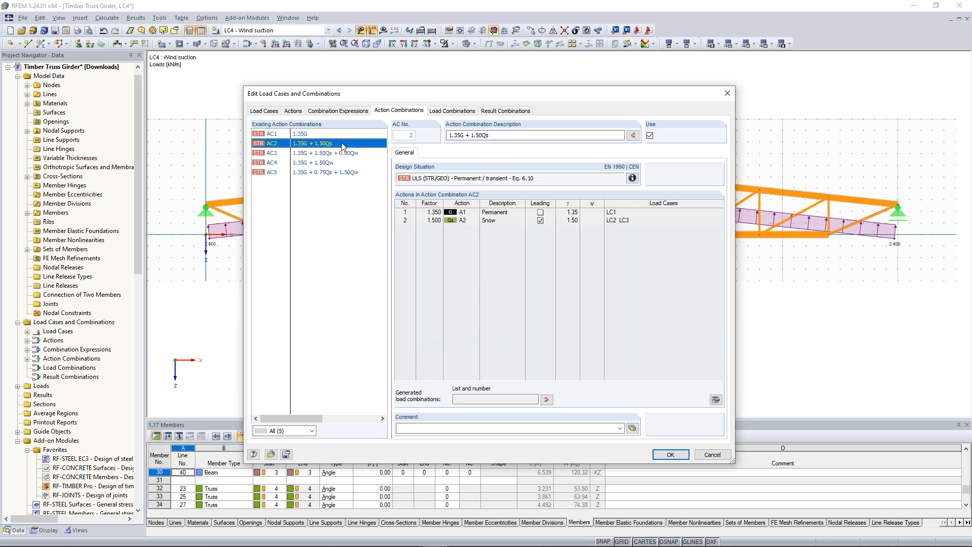
key("Down")
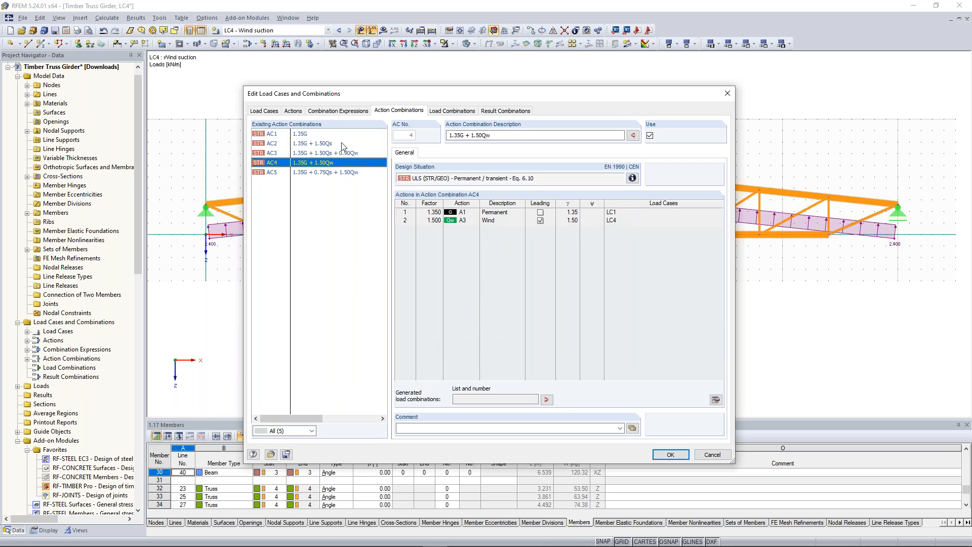
left_click(496, 221)
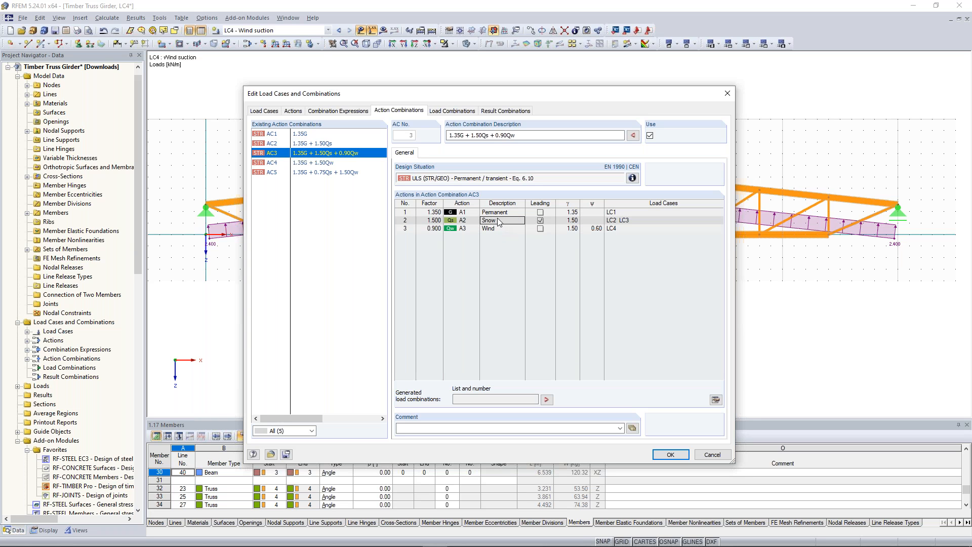
left_click(567, 220)
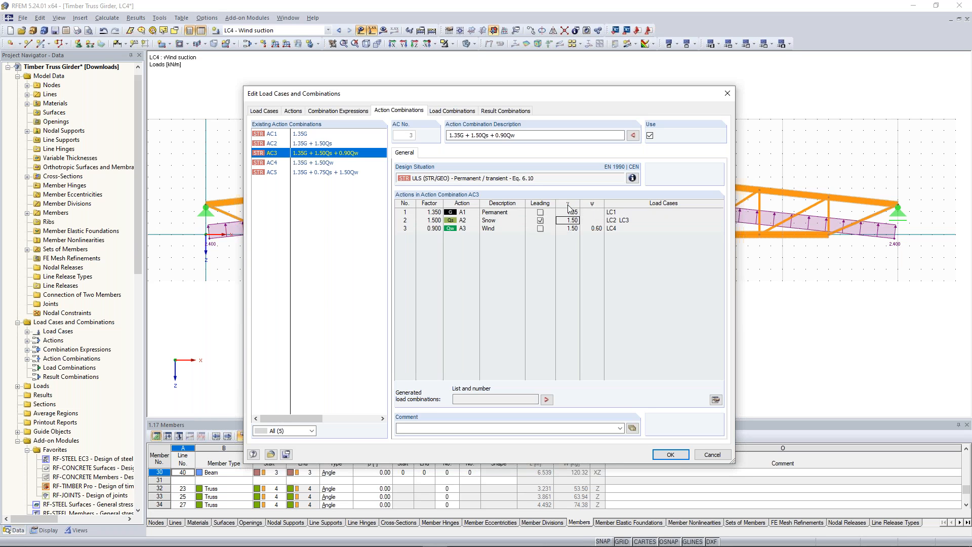
left_click(570, 229)
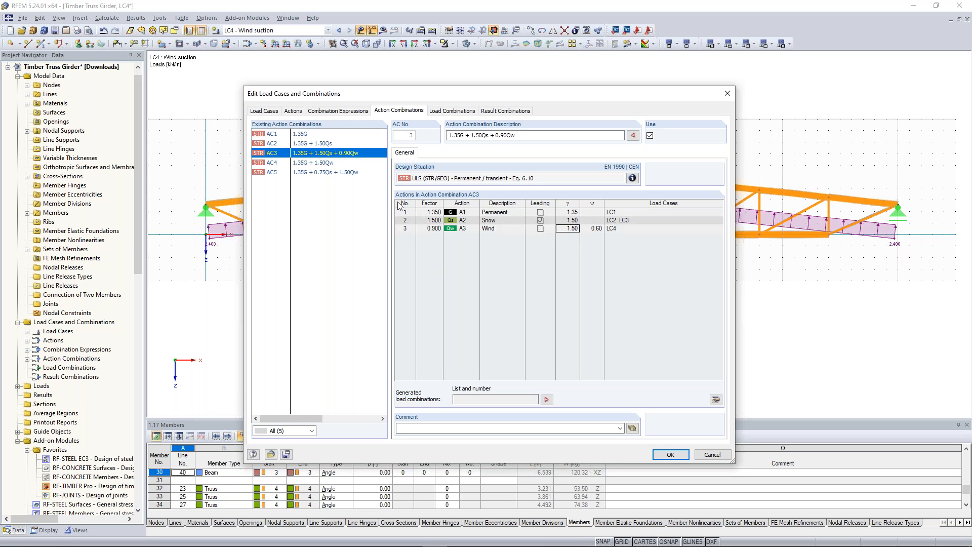
left_click(320, 163)
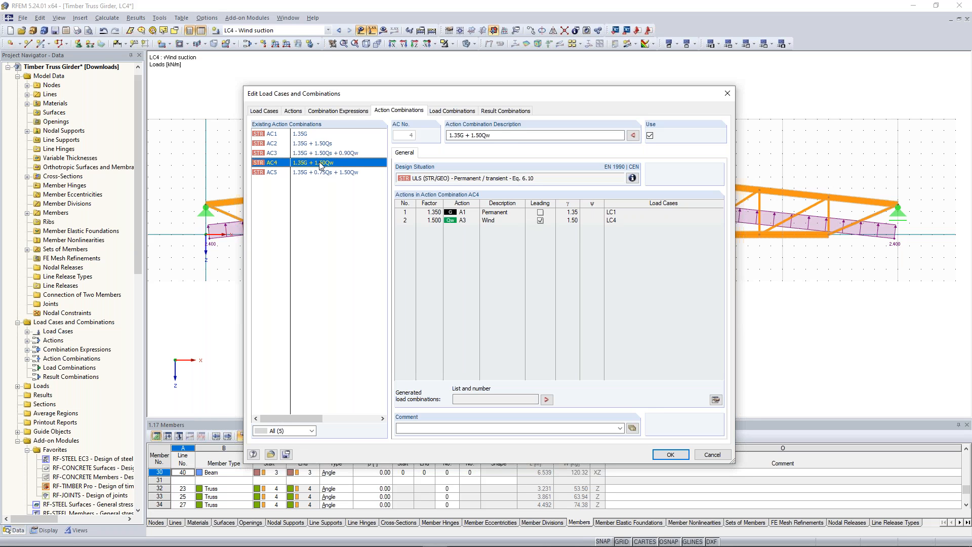
key("Down")
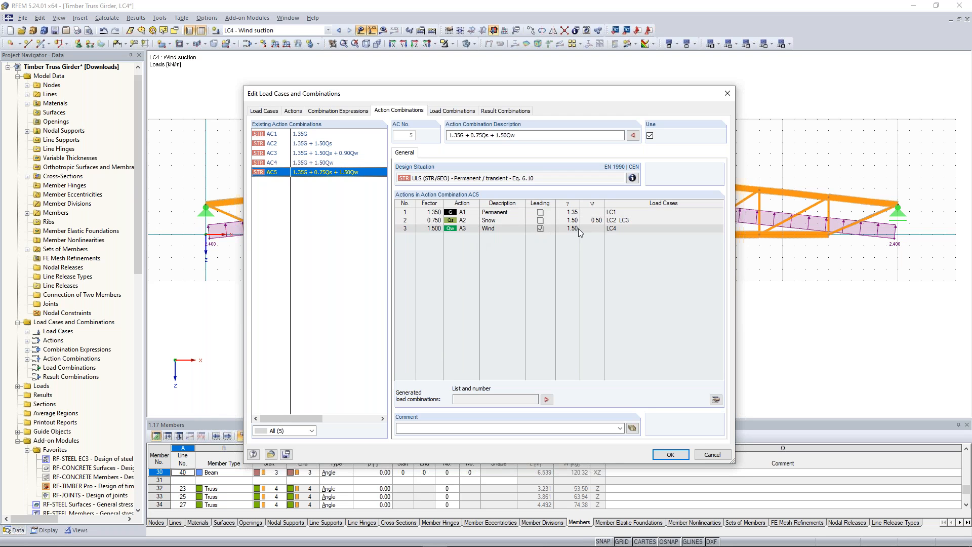
- Examine the generated load combinations CO1 to CO6, checking their load cases, factors and leading actions
left_click(451, 112)
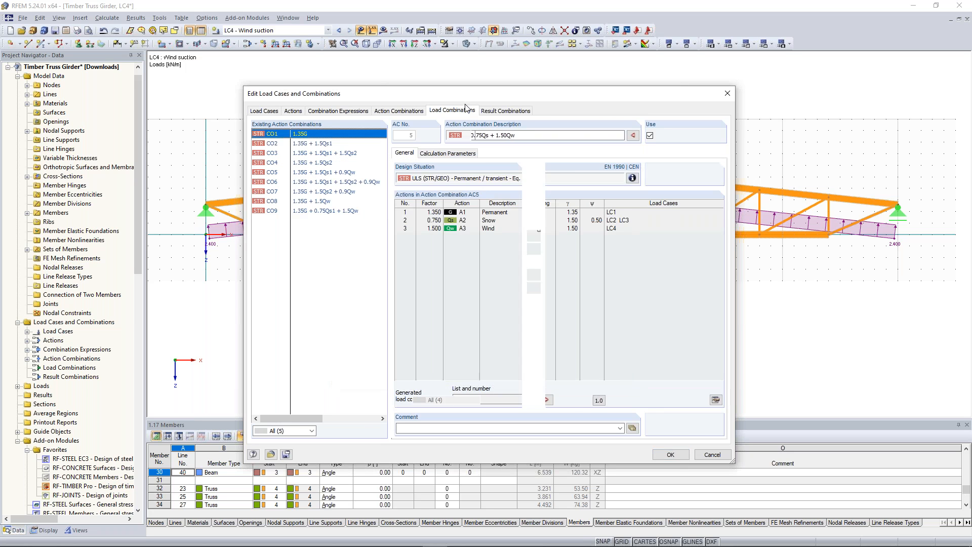
left_click(315, 143)
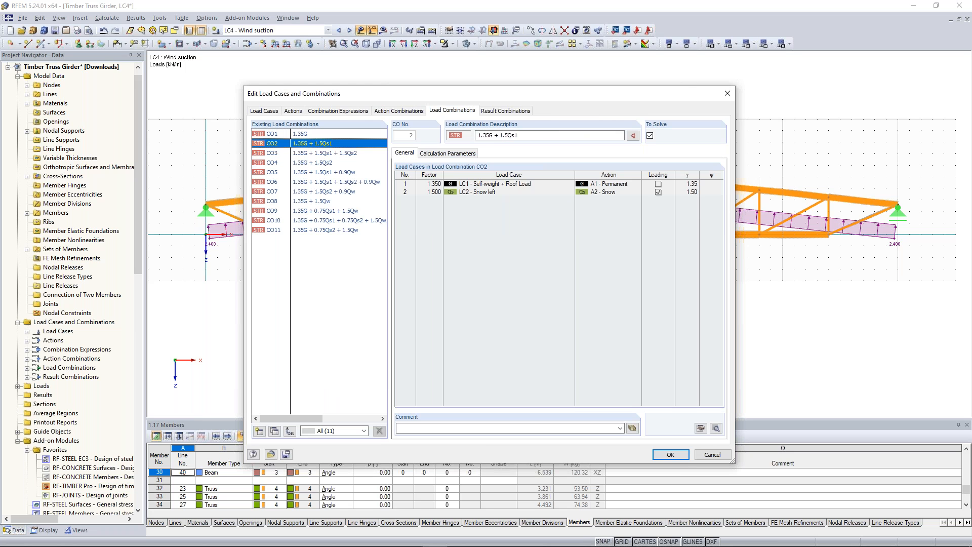
left_click(314, 153)
left_click(315, 163)
key("Down")
key("Down")
key("Down")
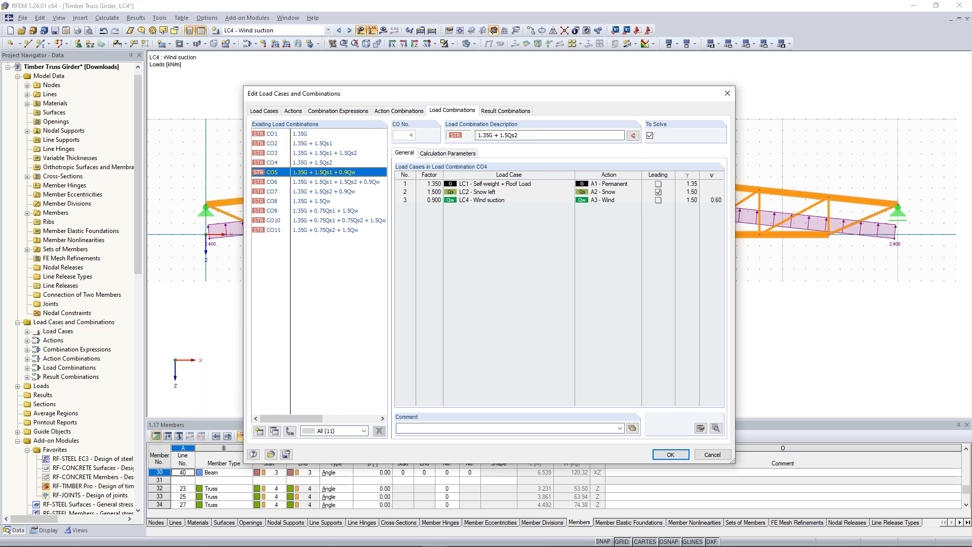
key("Up")
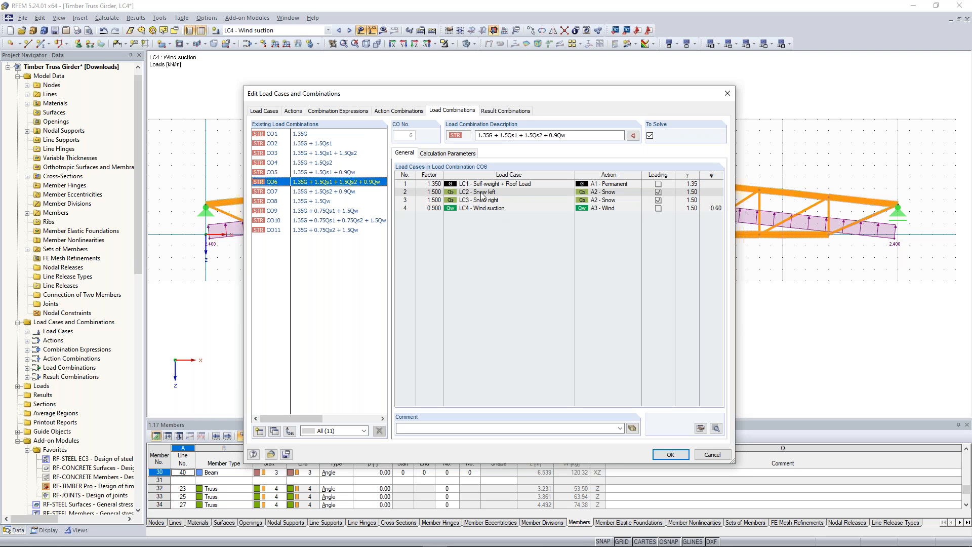
- Check whether the snow load cases in action A2 are set to act simultaneously or alternatively
left_click(294, 111)
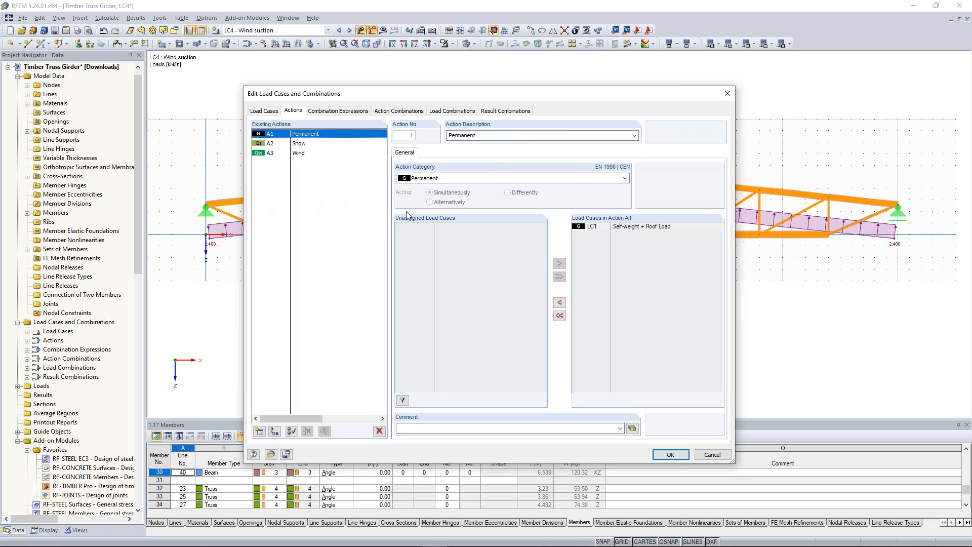
left_click(302, 145)
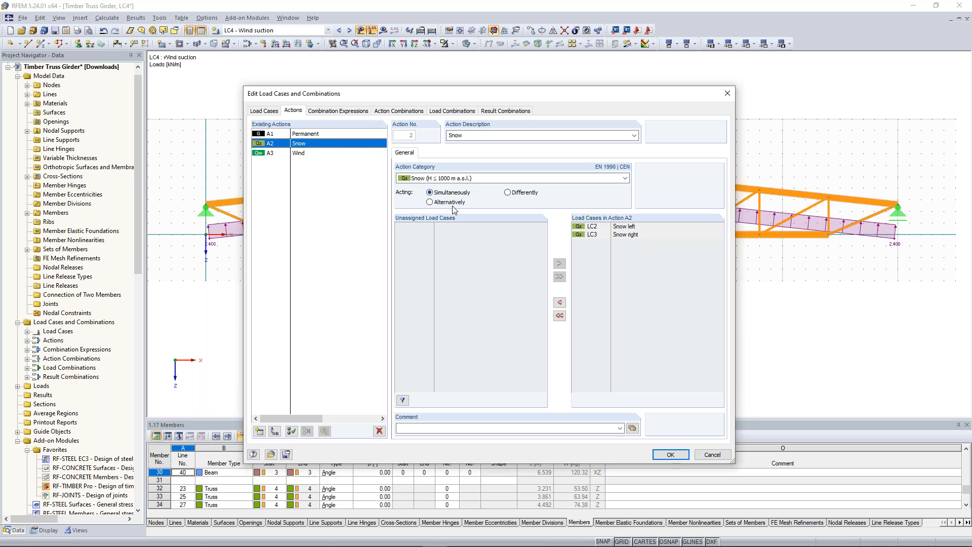
left_click(453, 110)
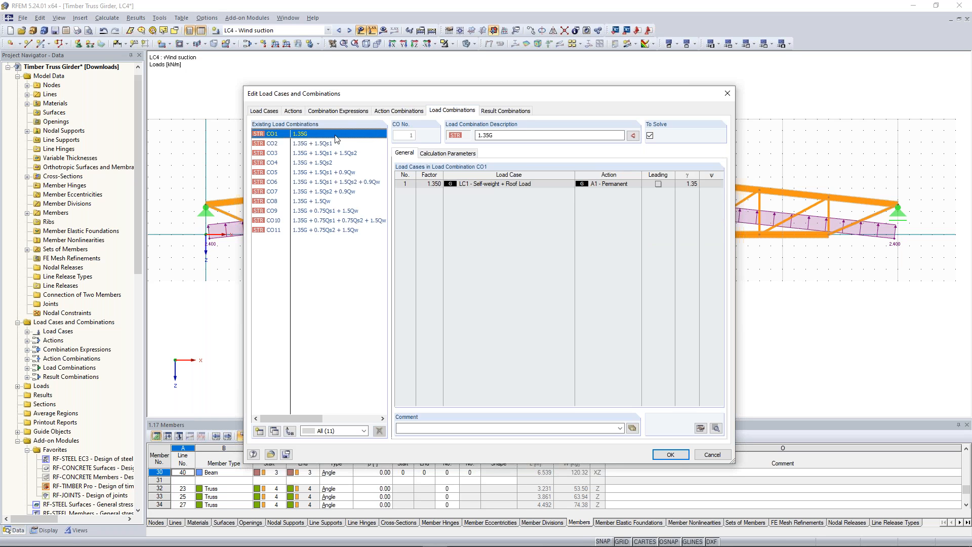
- Select load combination CO3 (1.35G + 1.5Qs1 + 1.5Qs2), accept the load cases and combinations, and calculate all of them
left_click(325, 152)
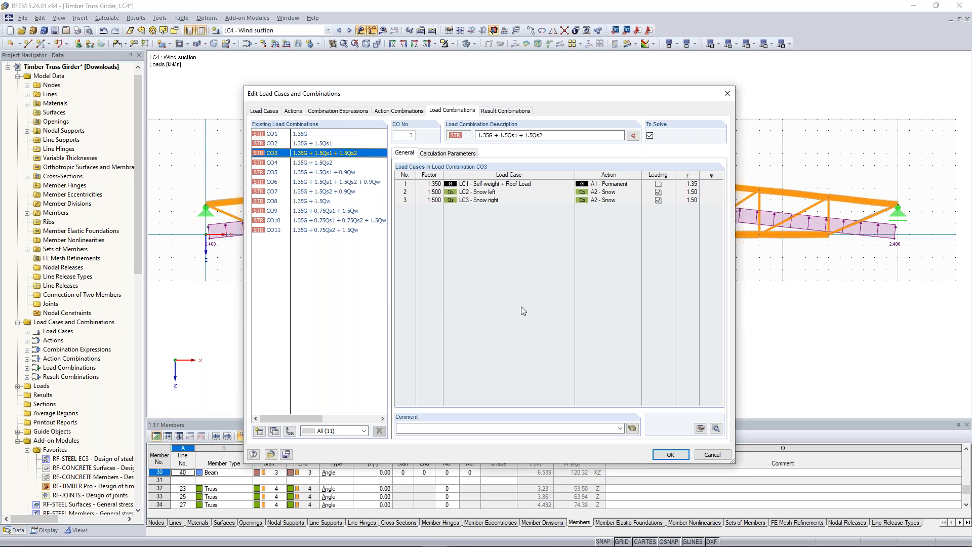
left_click(678, 457)
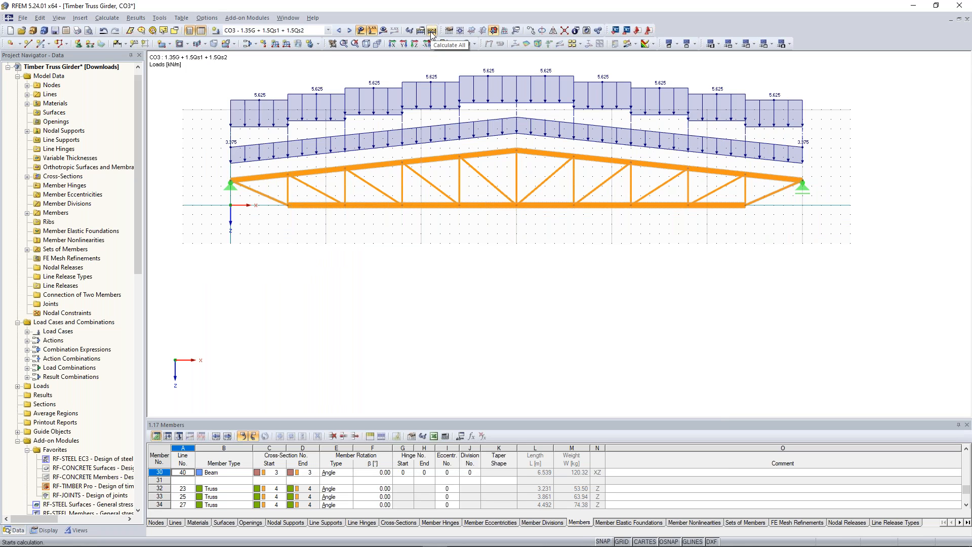
left_click(432, 32)
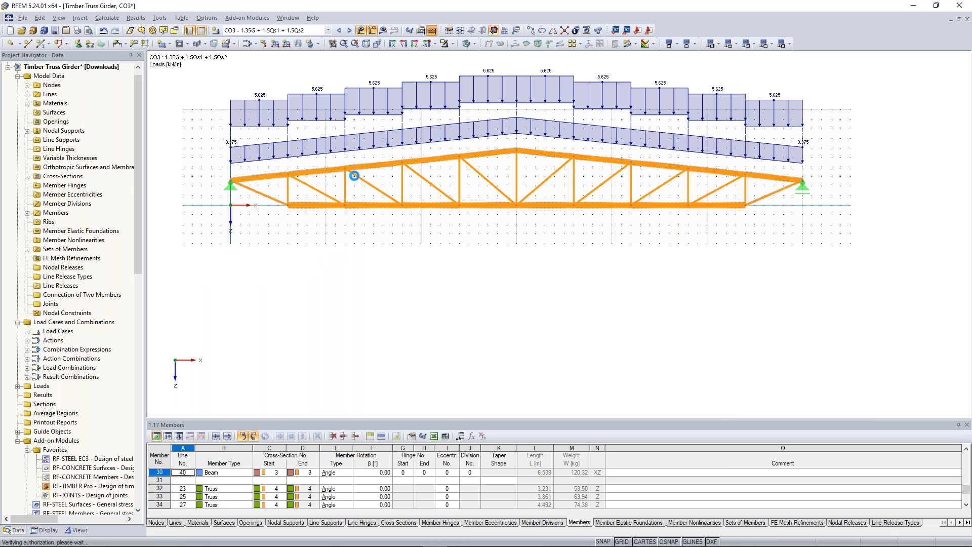
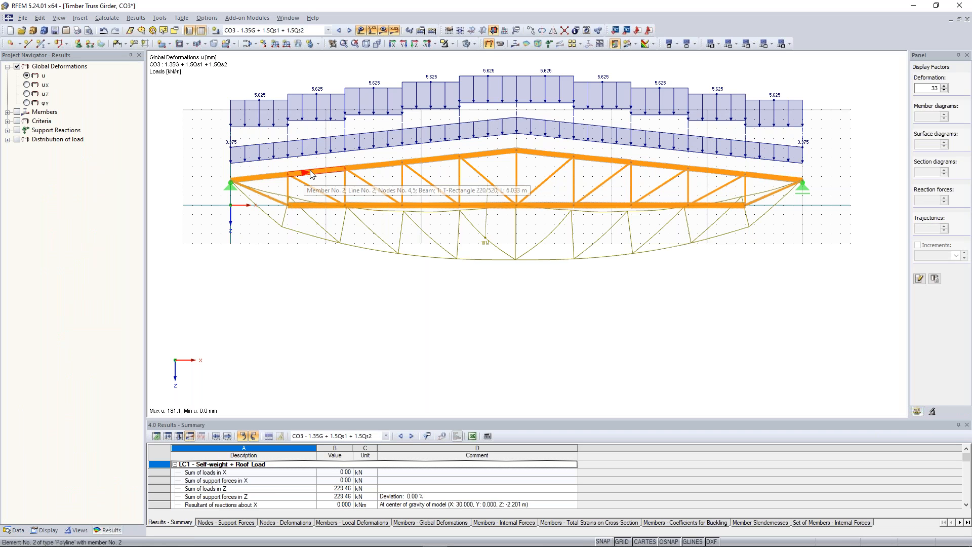
- Display the members' global deformations for CO3 as coloured cross-sections and inspect the deformed girder
scroll(481, 238, "up", 1)
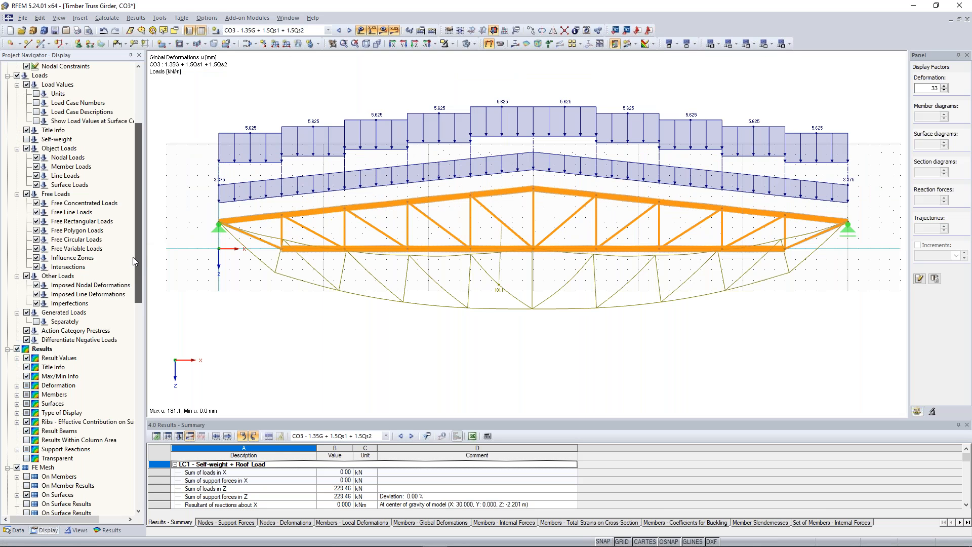
scroll(132, 257, "down", 5)
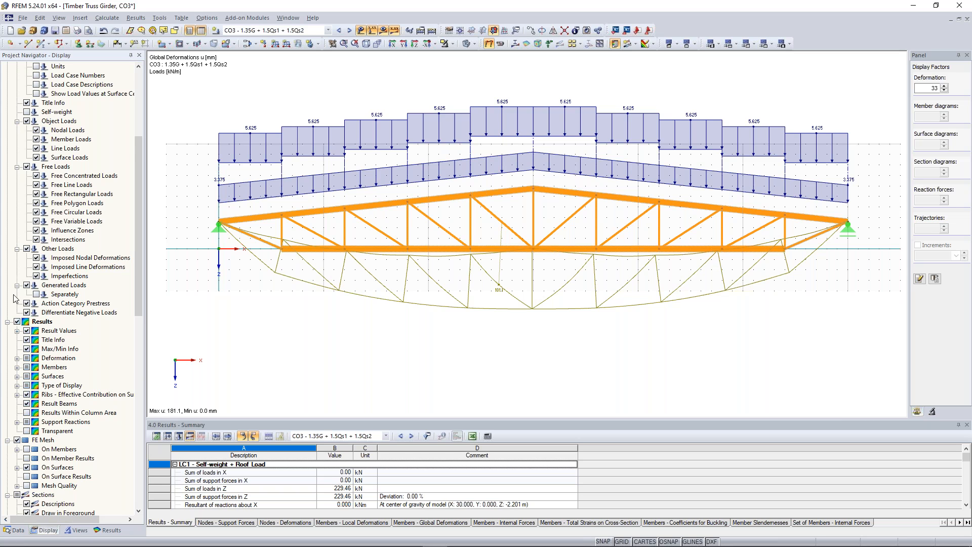
scroll(17, 299, "down", 2)
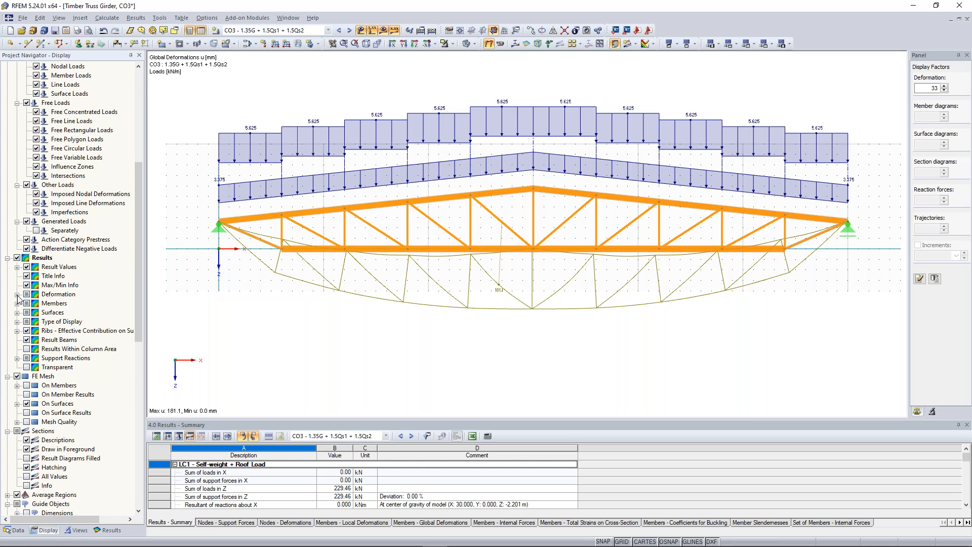
left_click(16, 294)
left_click(27, 303)
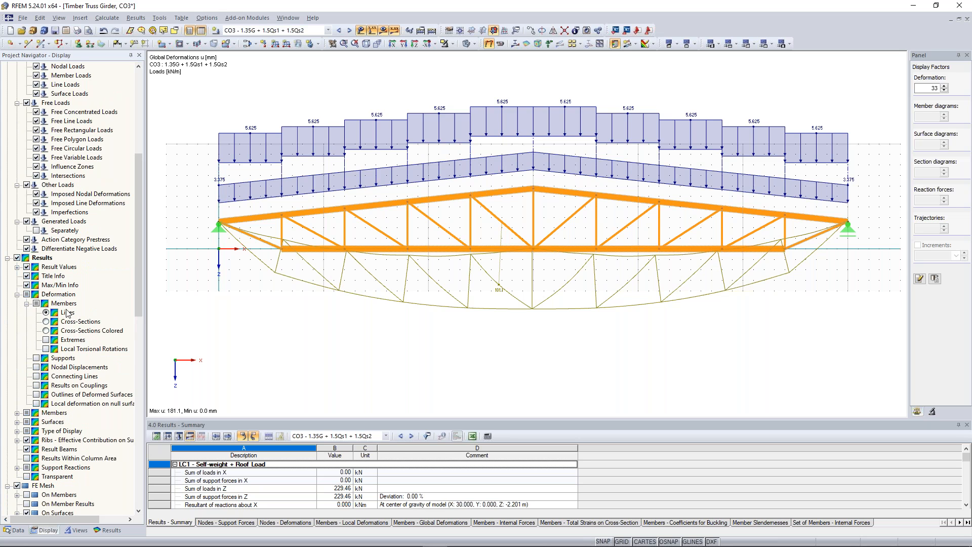
left_click(46, 330)
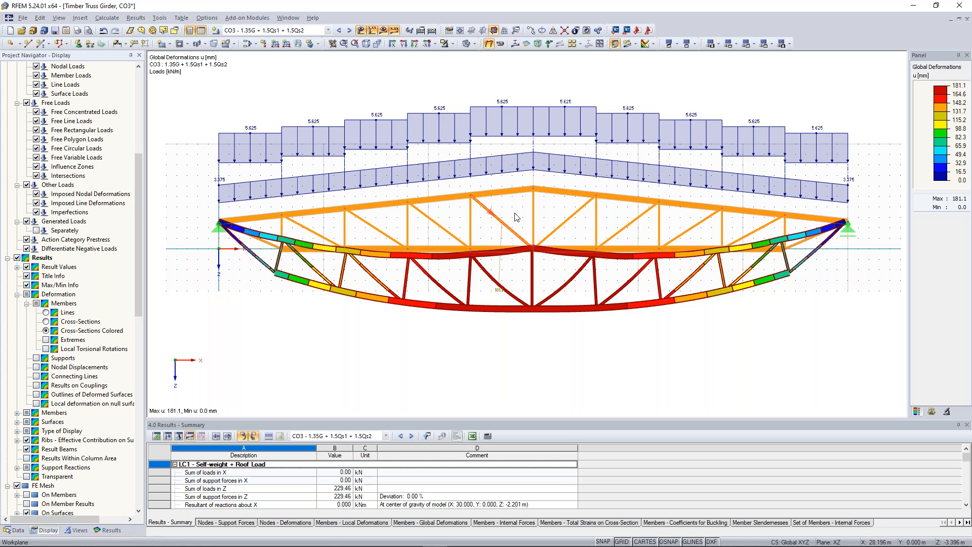
scroll(507, 219, "down", 1)
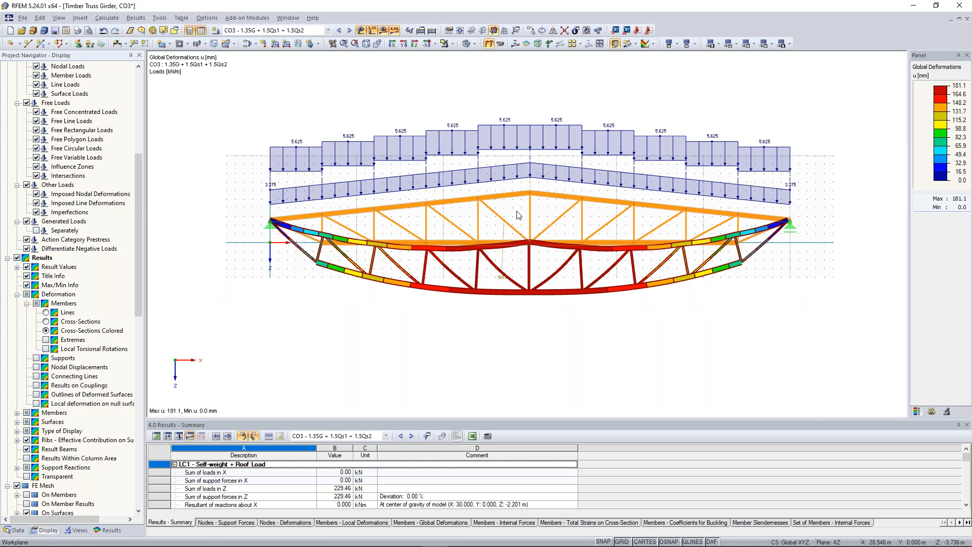
scroll(516, 217, "up", 3)
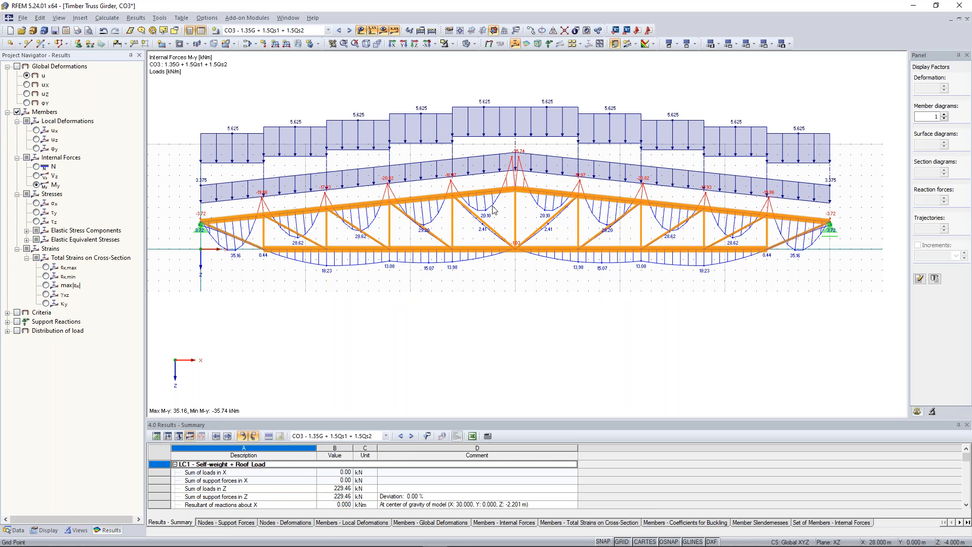
- Examine the bending moment diagram M-y for CO3 along the girder's upper and lower chords
scroll(386, 256, "up", 1)
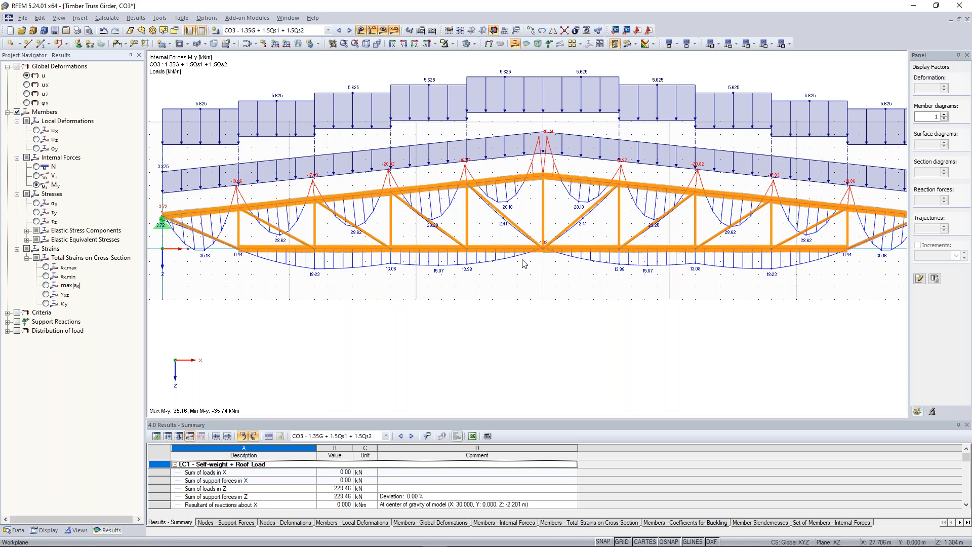
scroll(653, 277, "down", 1)
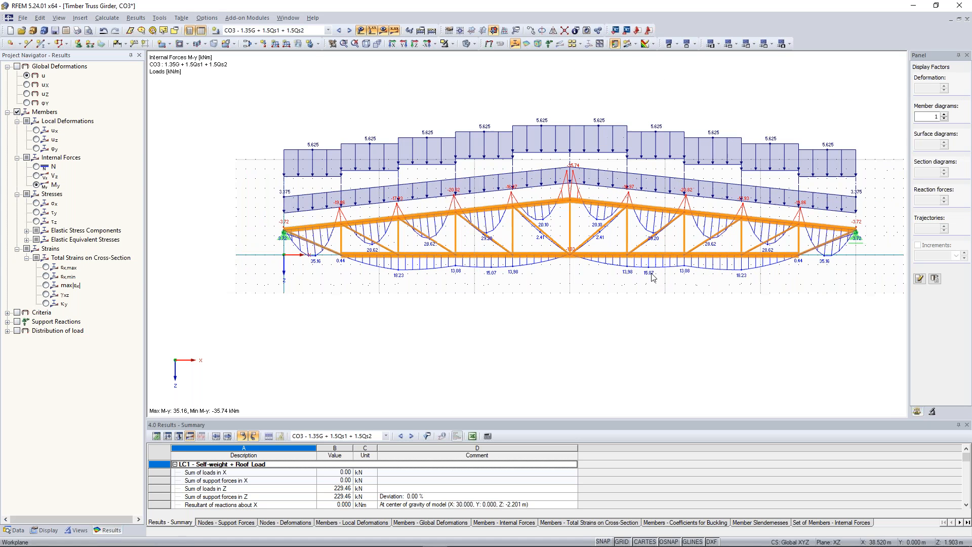
scroll(652, 277, "up", 1)
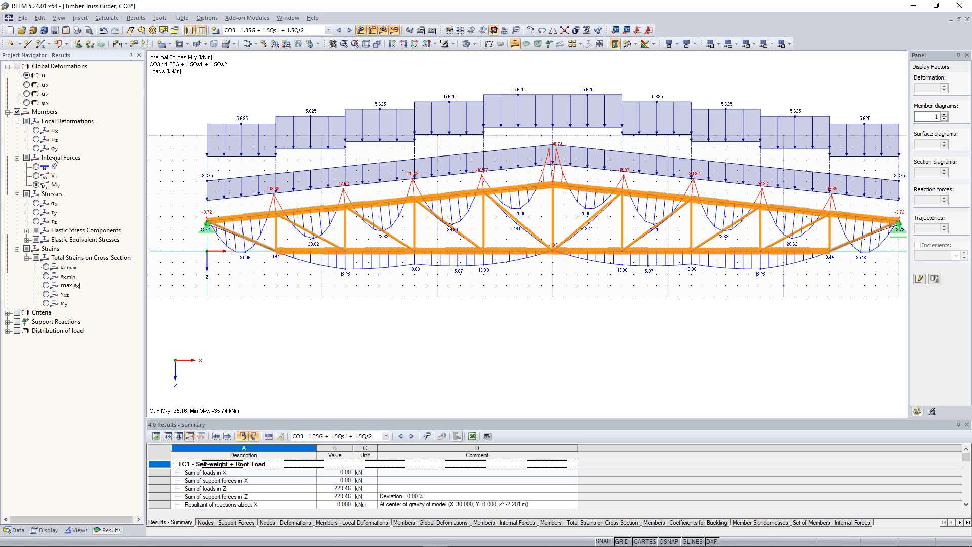
- Show the axial force N diagram for CO3 and examine tension and compression in the chords, diagonals and posts
left_click(37, 167)
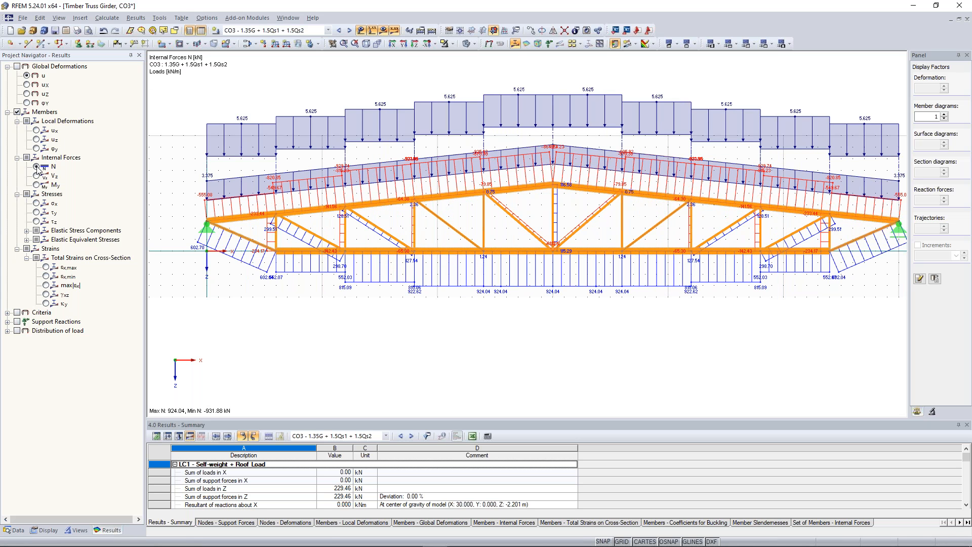
scroll(570, 281, "up", 1)
scroll(571, 281, "up", 1)
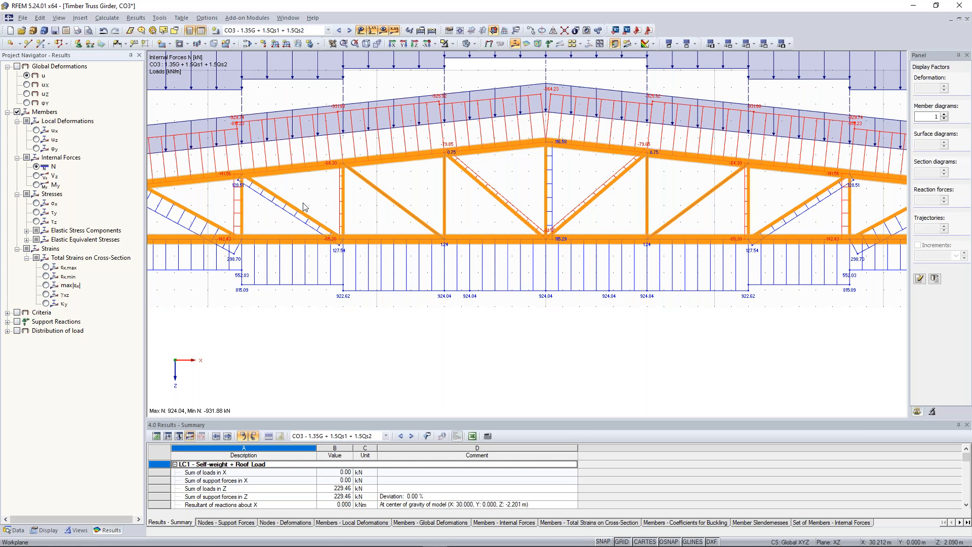
middle_click_drag(224, 157, 348, 211)
scroll(347, 212, "down", 1)
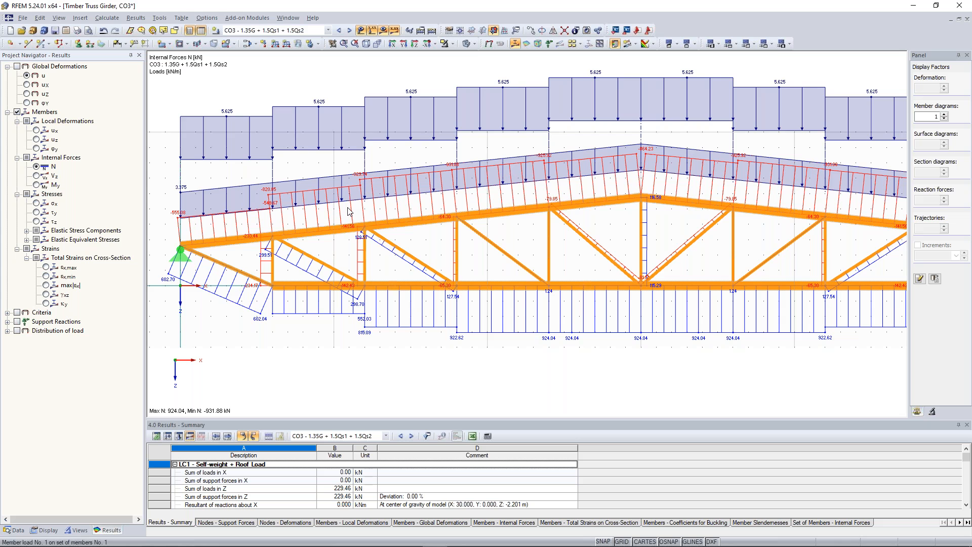
scroll(363, 201, "down", 4)
scroll(262, 230, "up", 5)
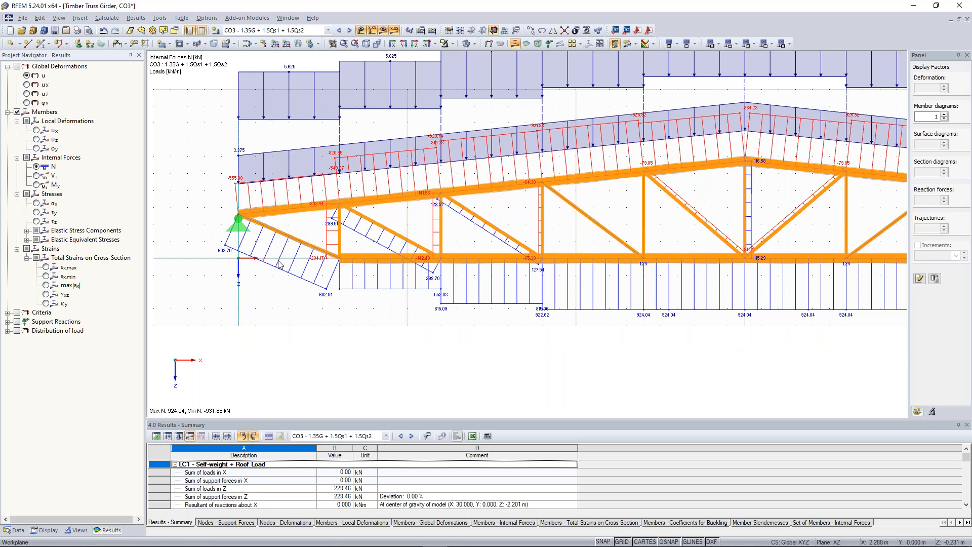
scroll(279, 264, "up", 1)
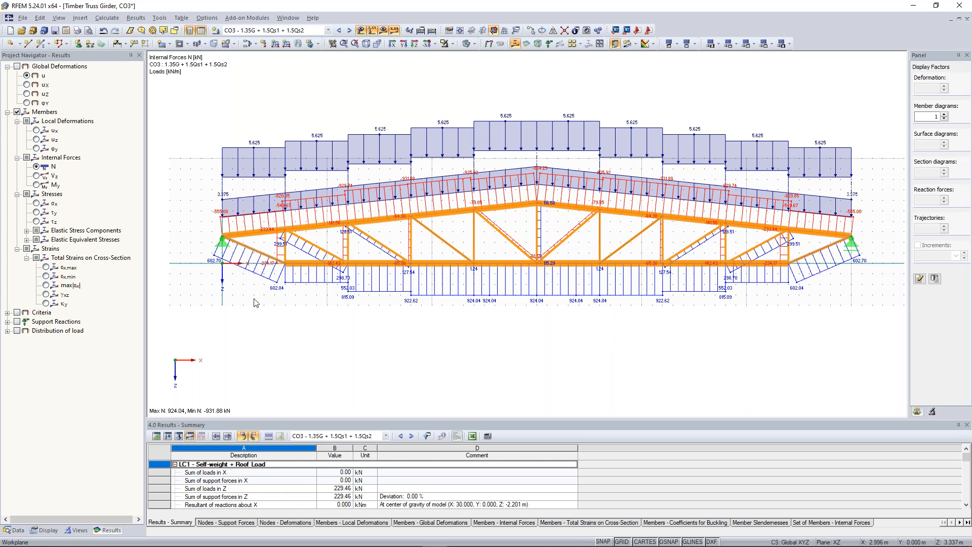
middle_click_drag(419, 91, 411, 97)
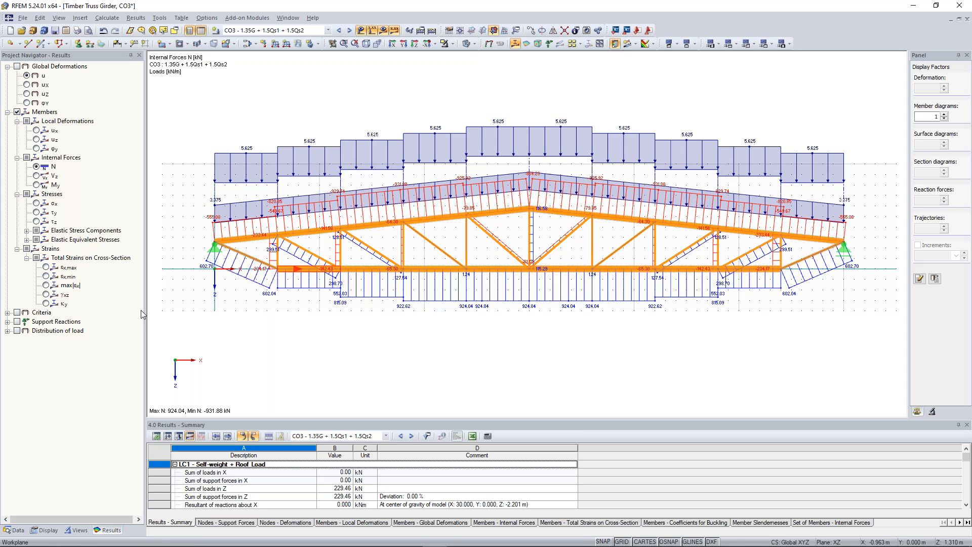
- Browse the project data's add-on modules to locate the timber member design module RF-TIMBER Pro
left_click(17, 531)
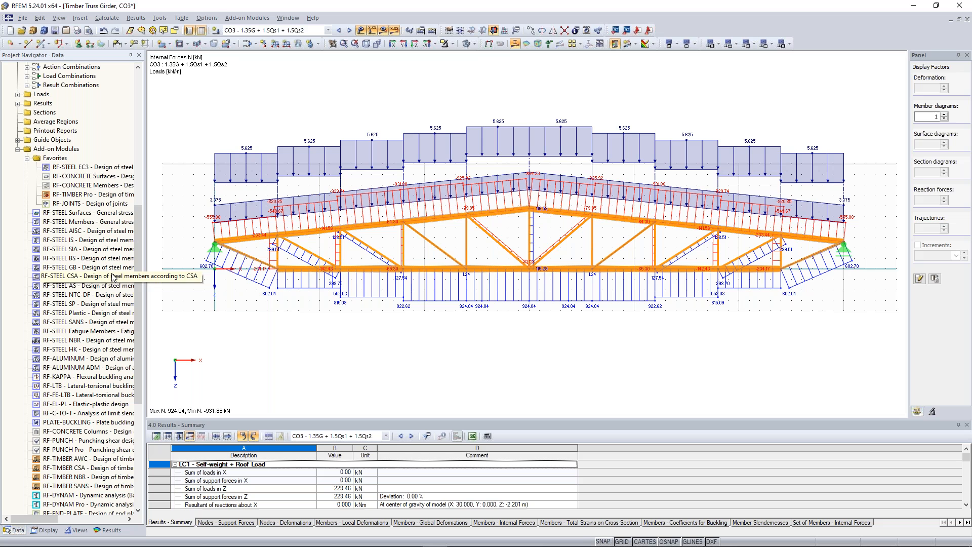
scroll(126, 263, "down", 1)
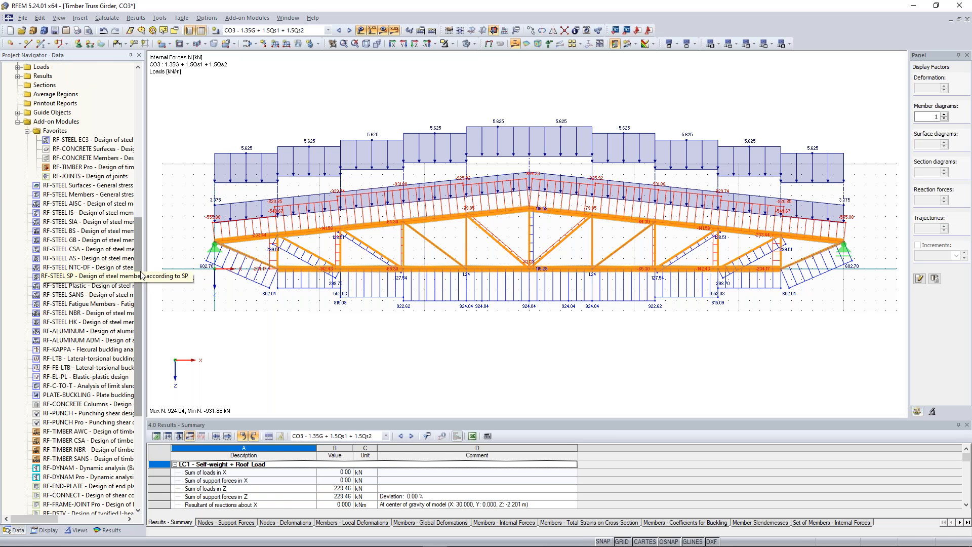
scroll(218, 340, "down", 1)
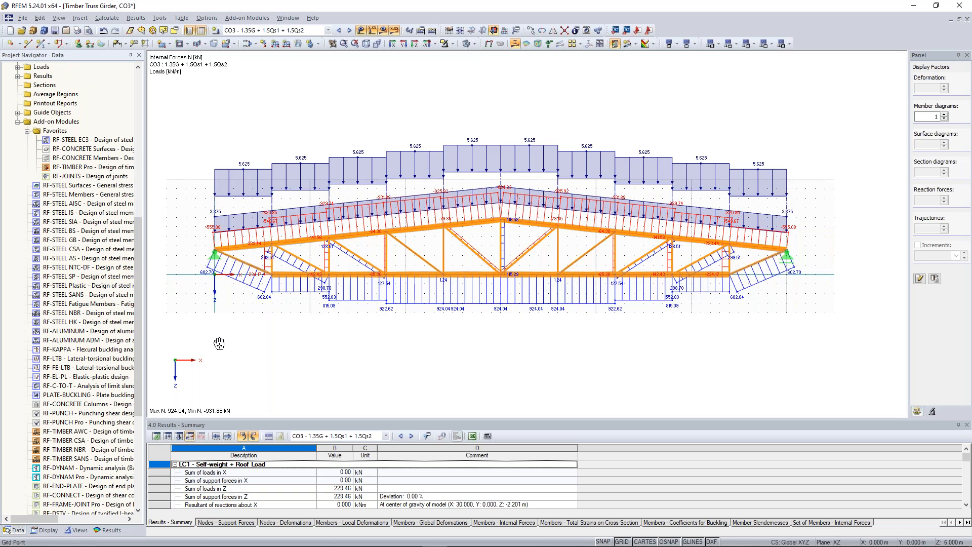
middle_click_drag(220, 343, 233, 357)
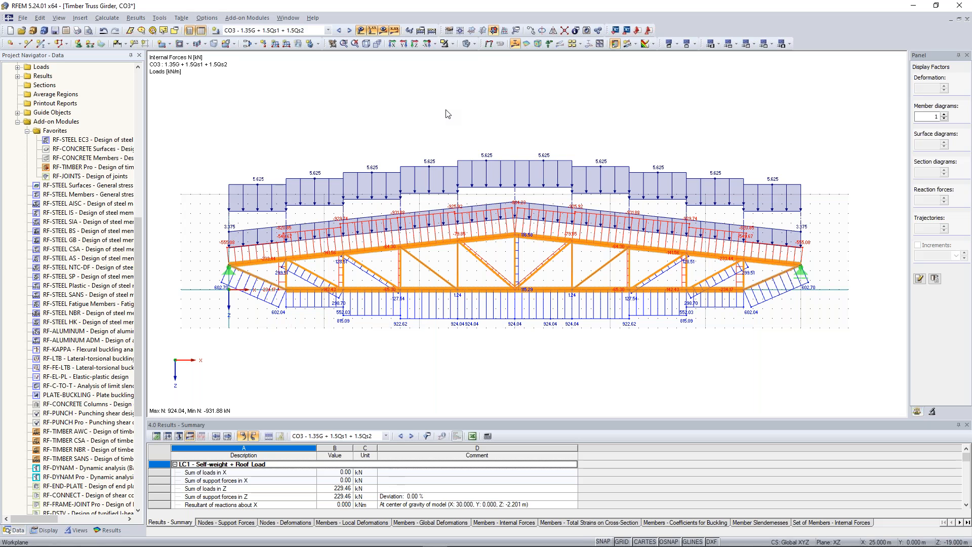
scroll(140, 247, "down", 1)
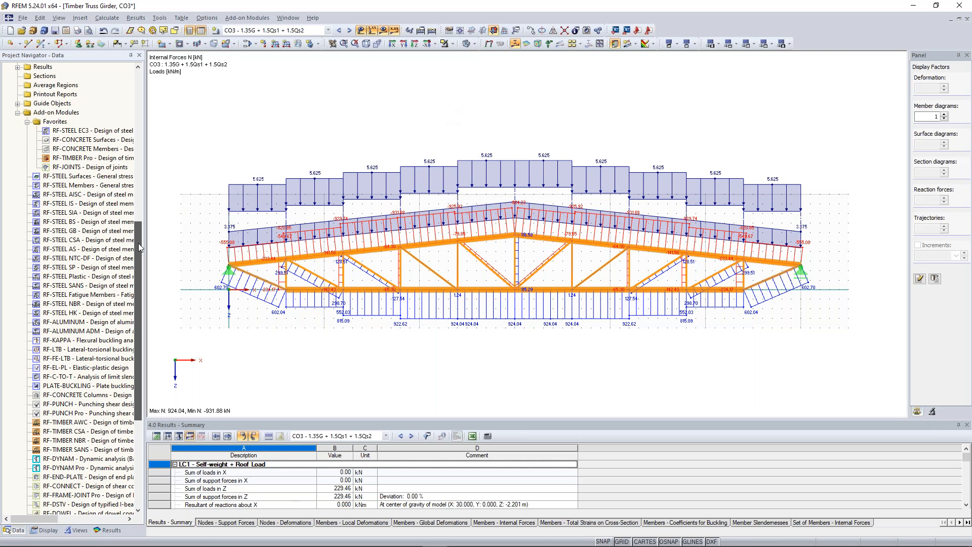
left_click_drag(138, 243, 139, 235)
right_click(90, 242)
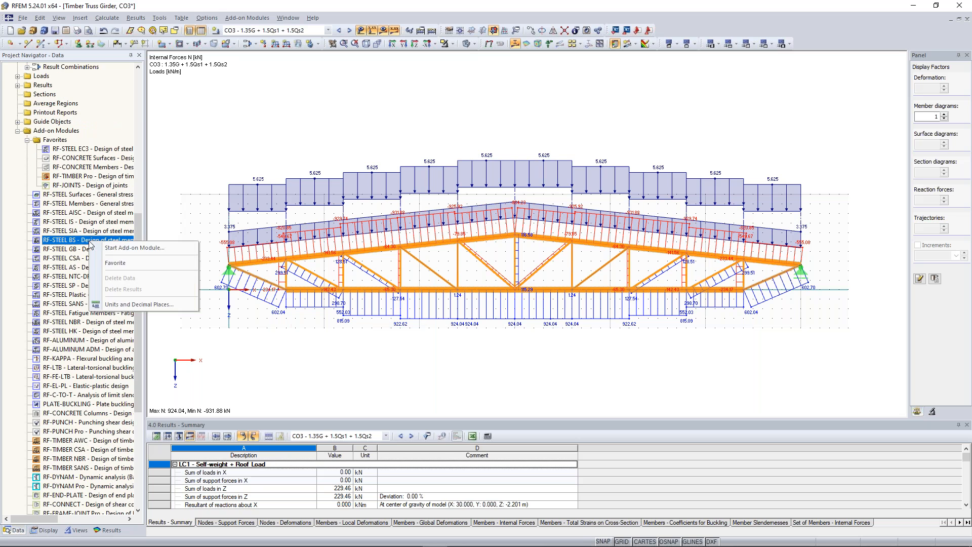
left_click(139, 227)
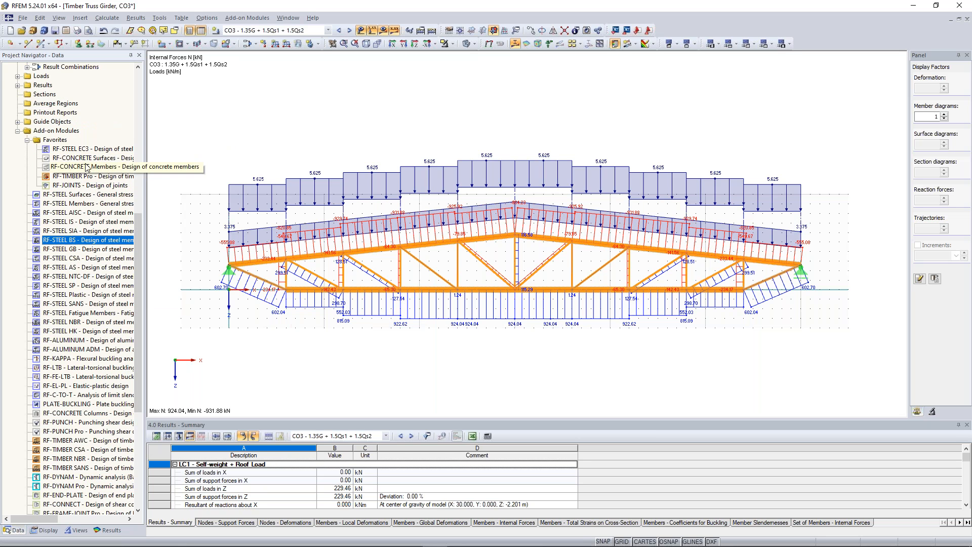
scroll(137, 242, "up", 1)
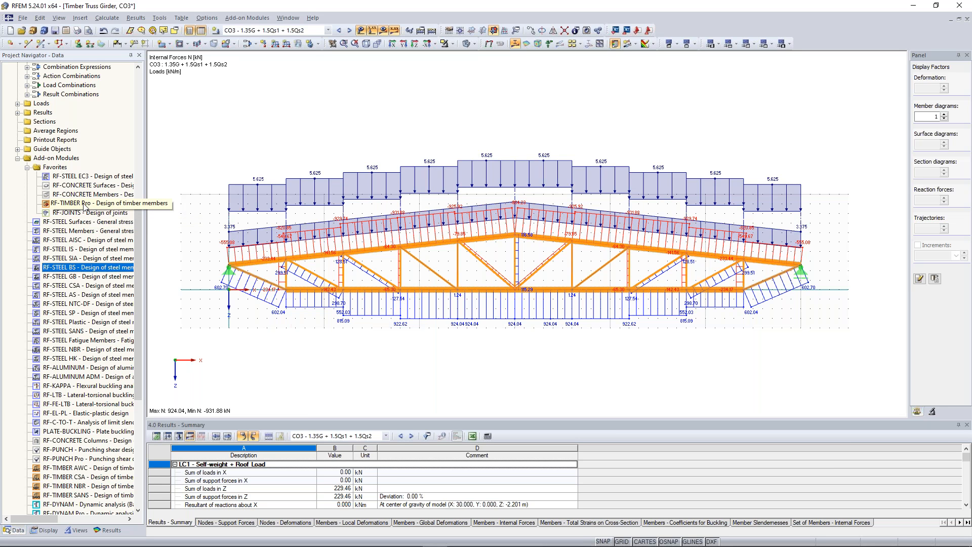
- Open RF-TIMBER Pro and restrict the design to sets of members 1 and 2, clearing the individual member list
double_click(84, 203)
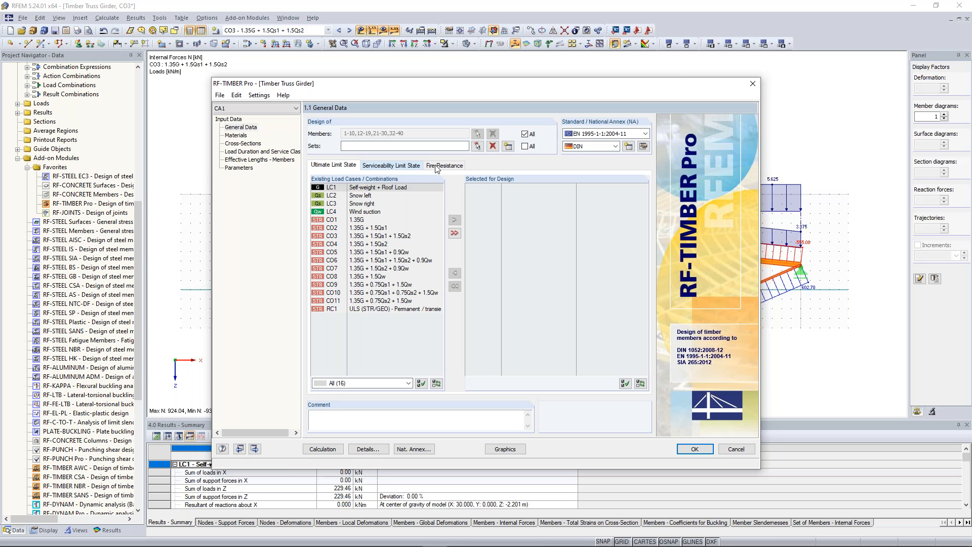
left_click_drag(435, 84, 451, 347)
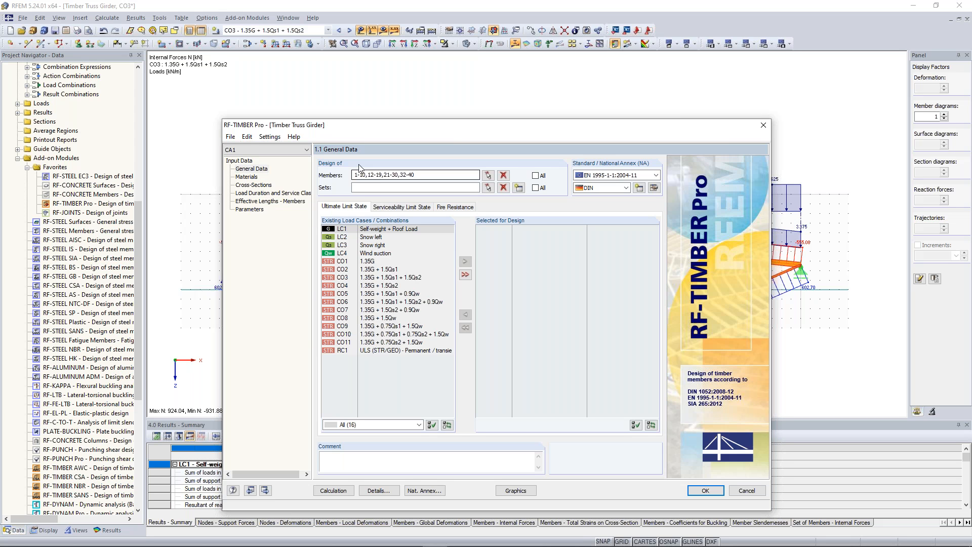
left_click(503, 176)
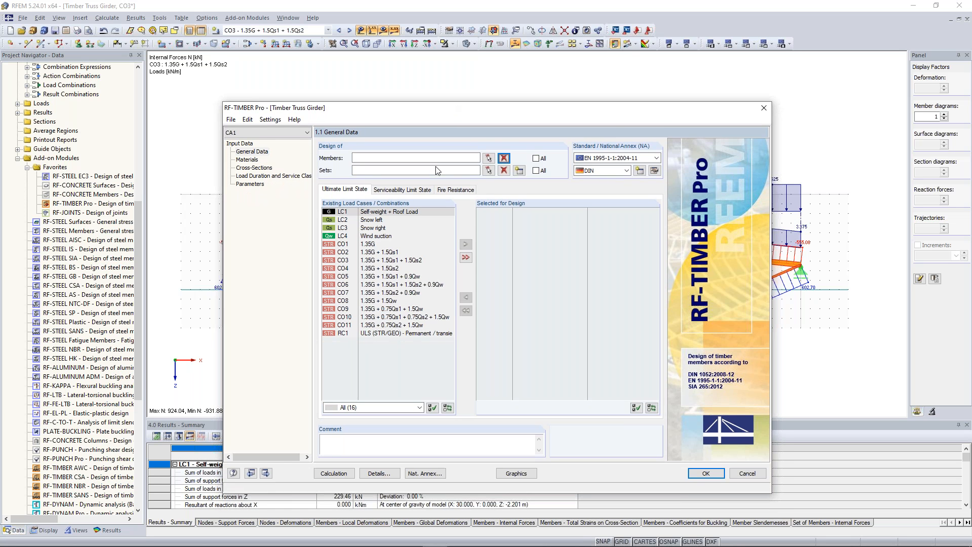
left_click(488, 170)
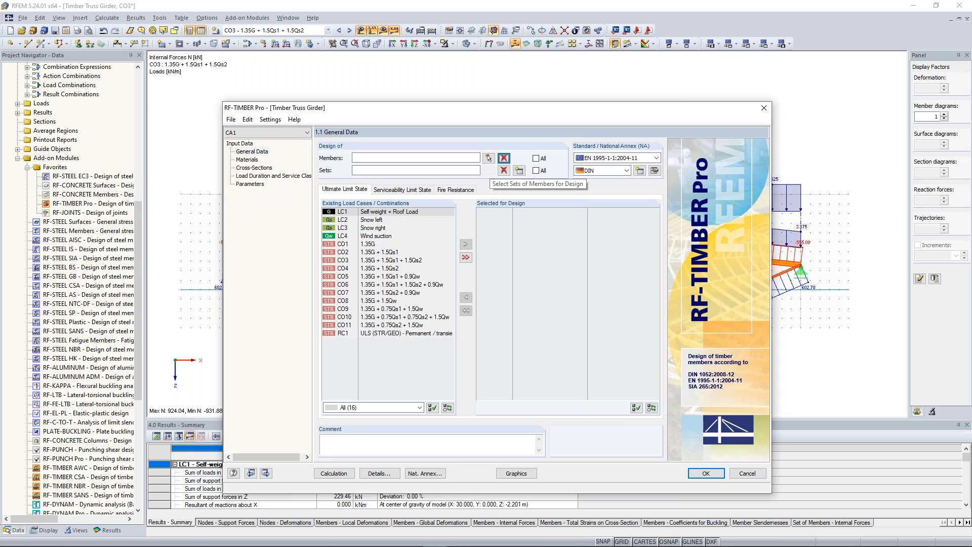
left_click(482, 291)
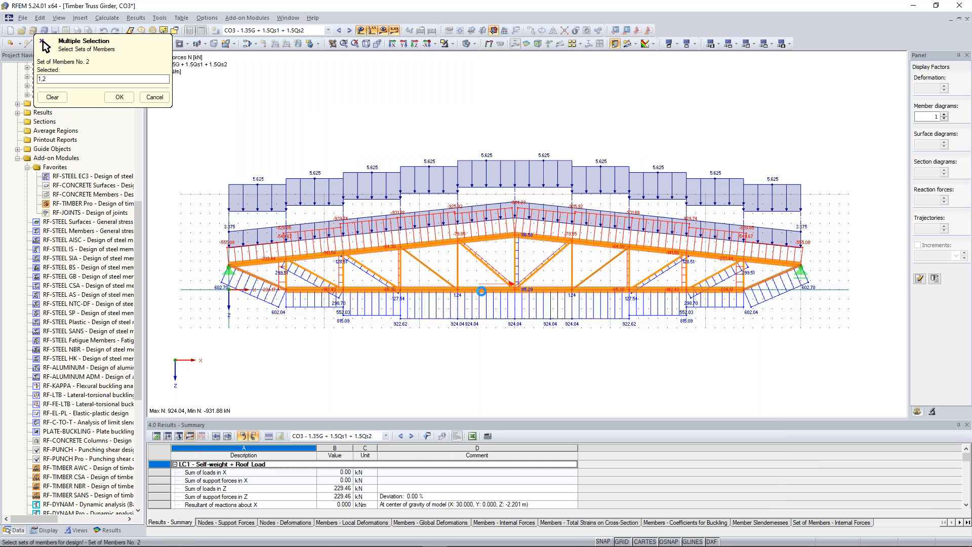
left_click(127, 95)
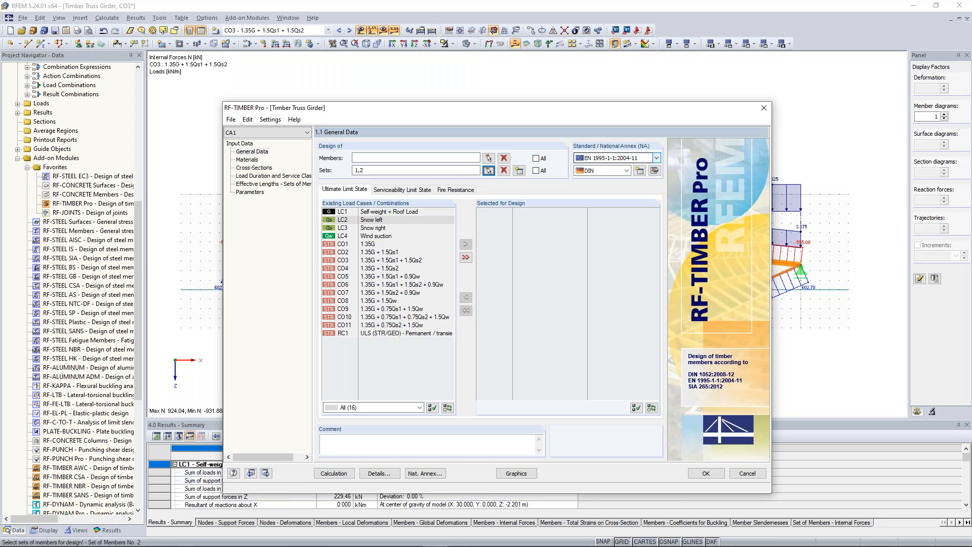
- Set the design standard's national annex to CEN (European Union) for EN 1995-1-1:2004-11
left_click(657, 158)
left_click(626, 171)
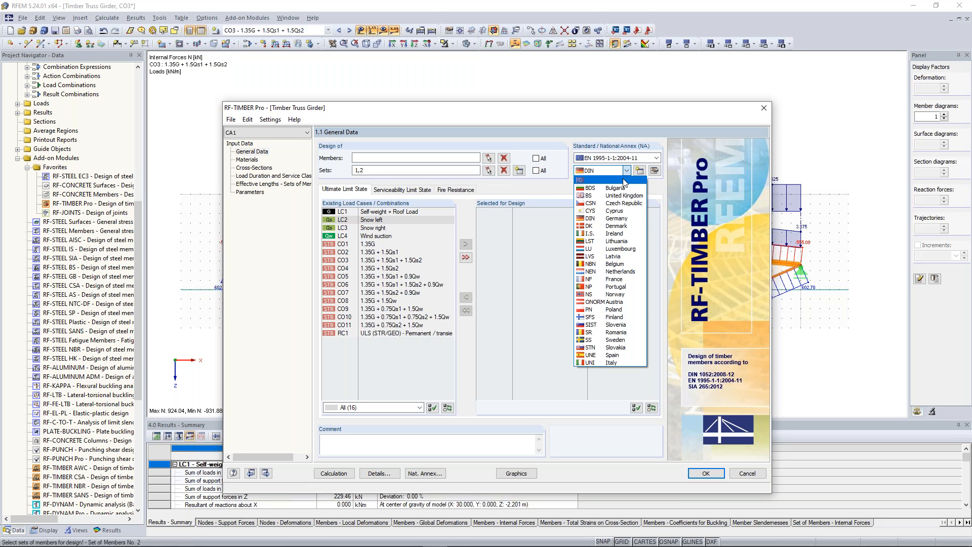
left_click(625, 181)
left_click(627, 172)
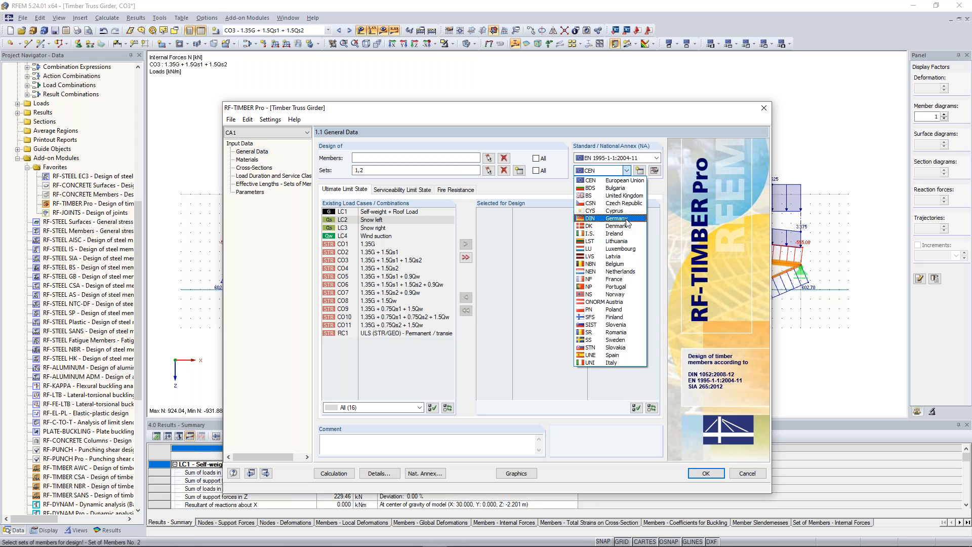
left_click(626, 180)
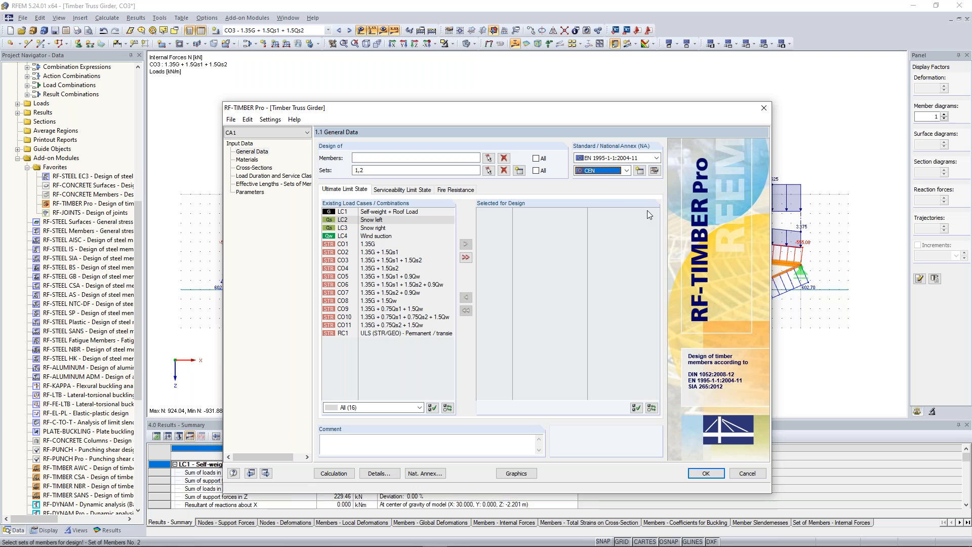
- Review the national annex settings for EN 1995-1-1, including partial and modification factors, other settings and deformation limits
left_click(654, 175)
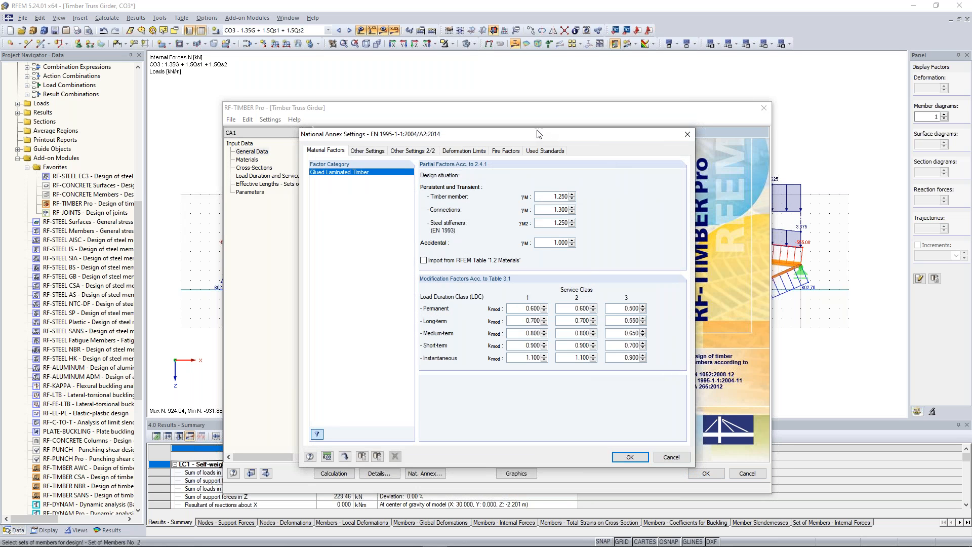
left_click_drag(522, 135, 492, 107)
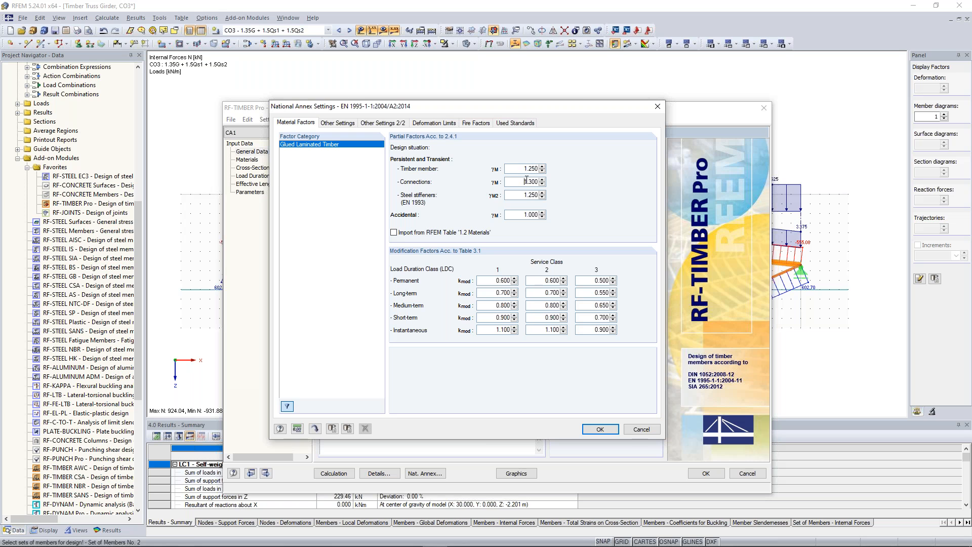
double_click(531, 195)
left_click_drag(614, 107, 470, 92)
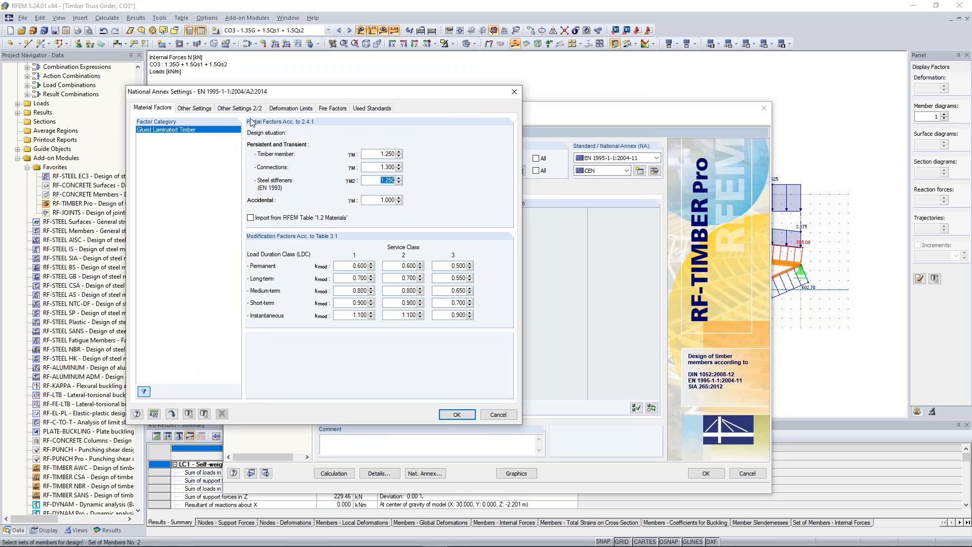
left_click(202, 108)
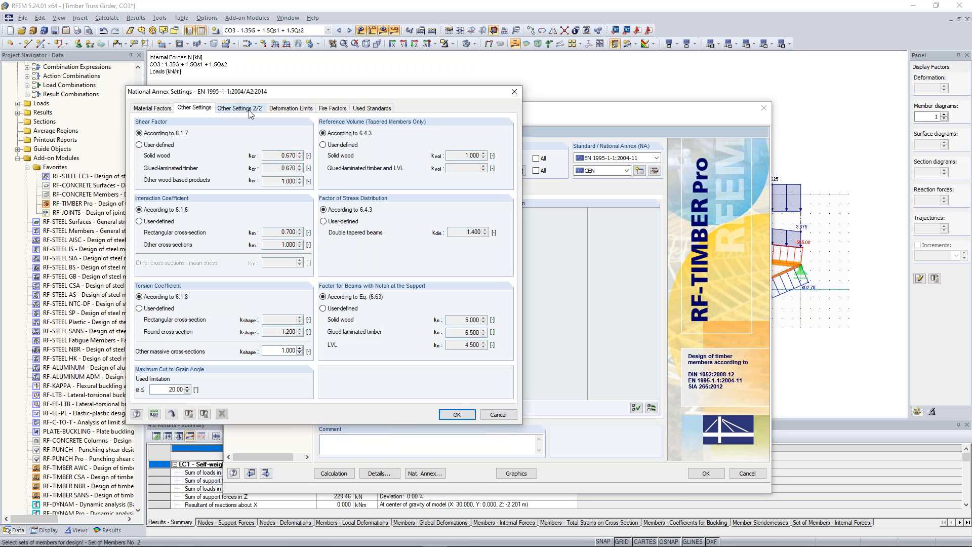
left_click(250, 111)
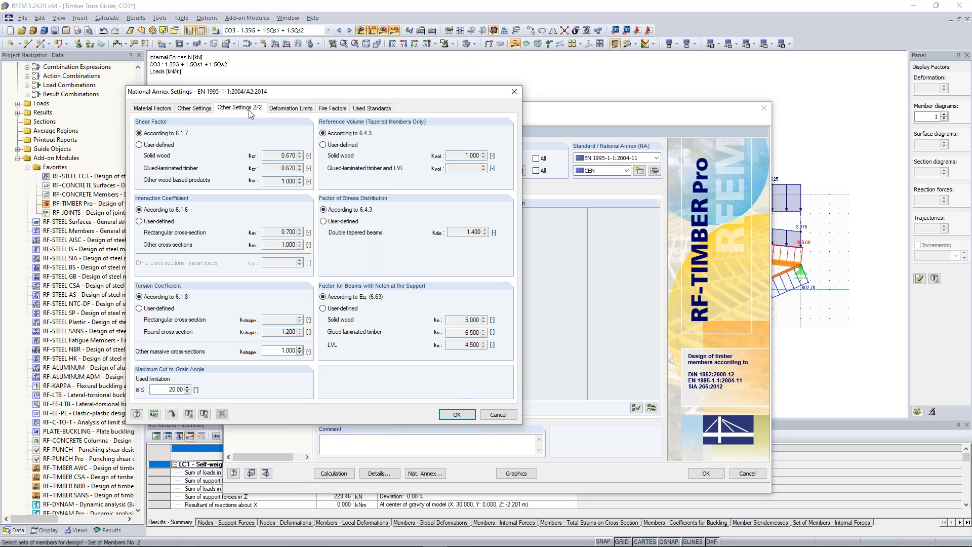
left_click(306, 113)
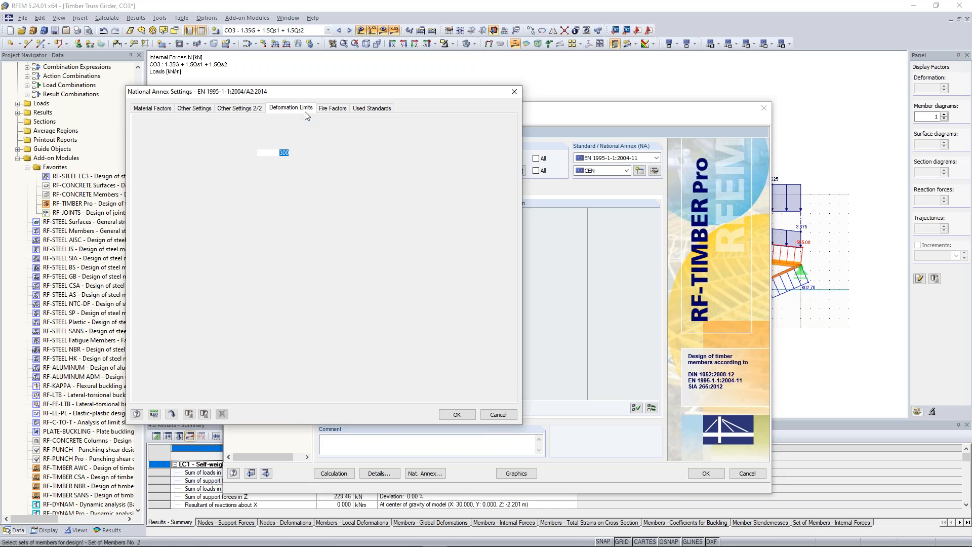
left_click(219, 111)
left_click(195, 108)
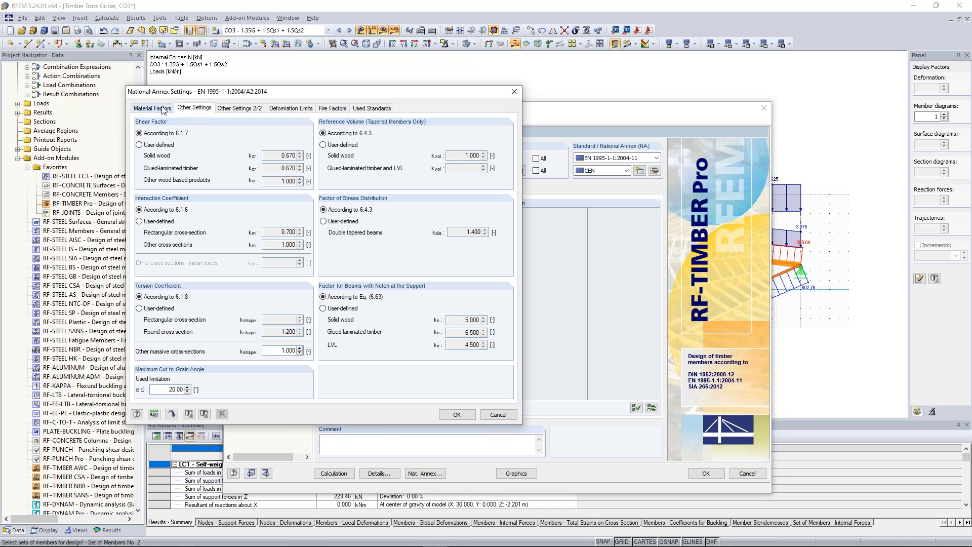
left_click(161, 109)
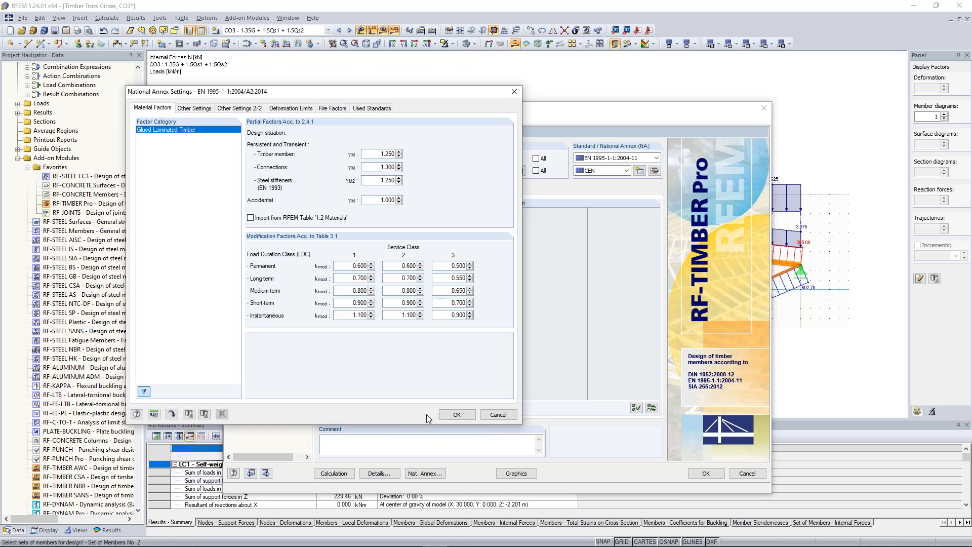
left_click(456, 415)
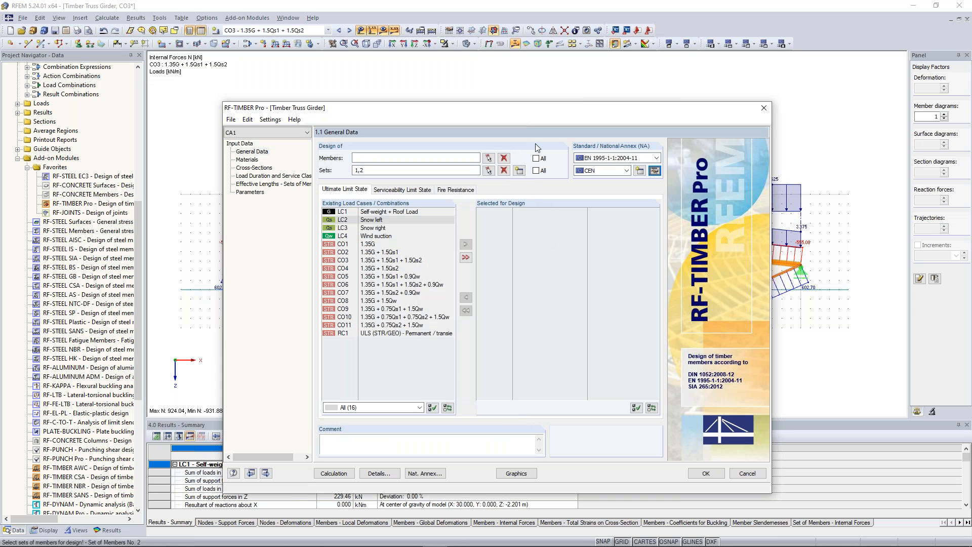
- Select load combinations CO1 to CO11 for the ultimate limit state design and check the serviceability limit state selection
left_click_drag(507, 108, 498, 68)
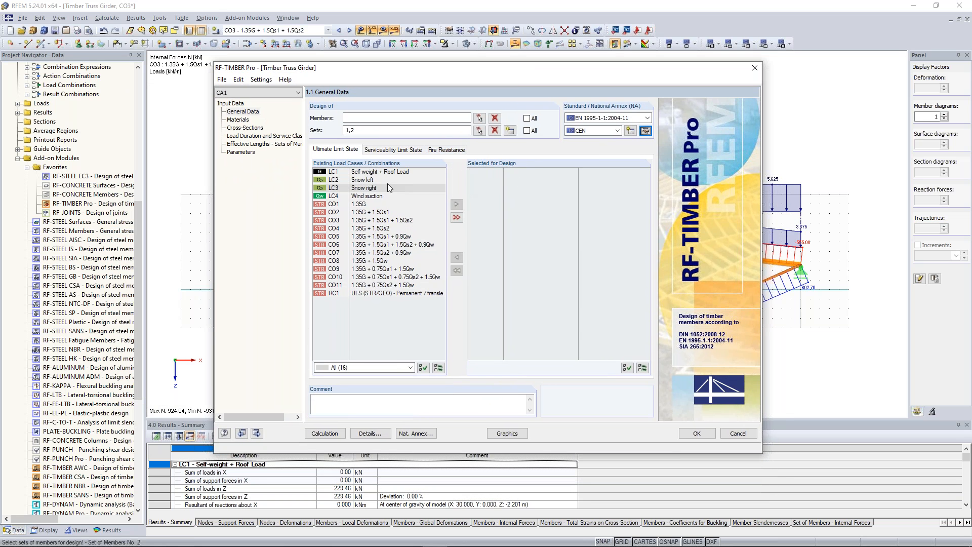
left_click(369, 204)
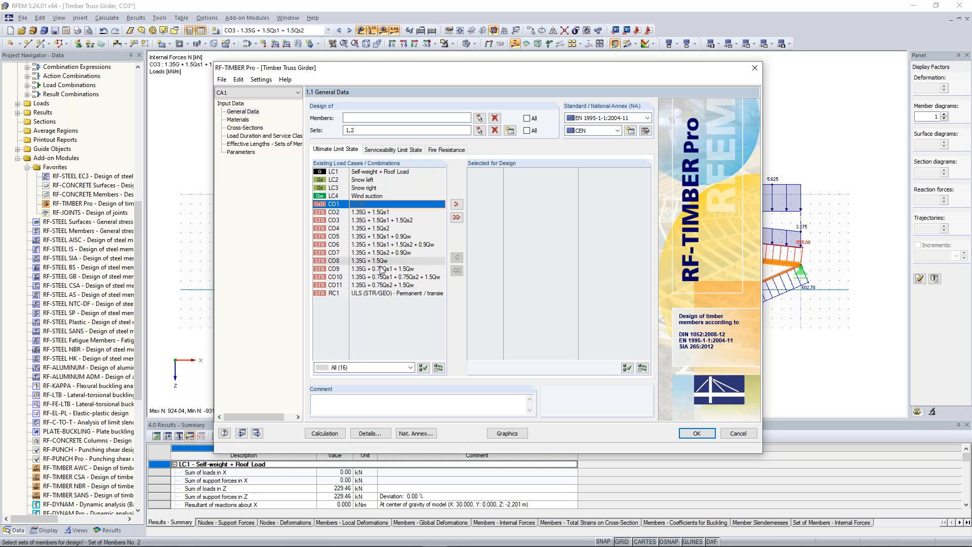
left_click(382, 287, "shift")
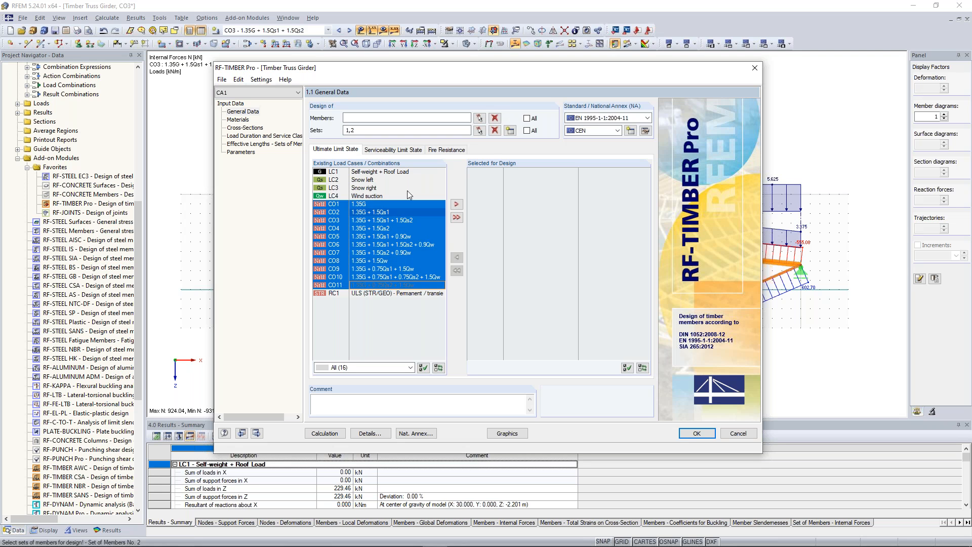
left_click(377, 206)
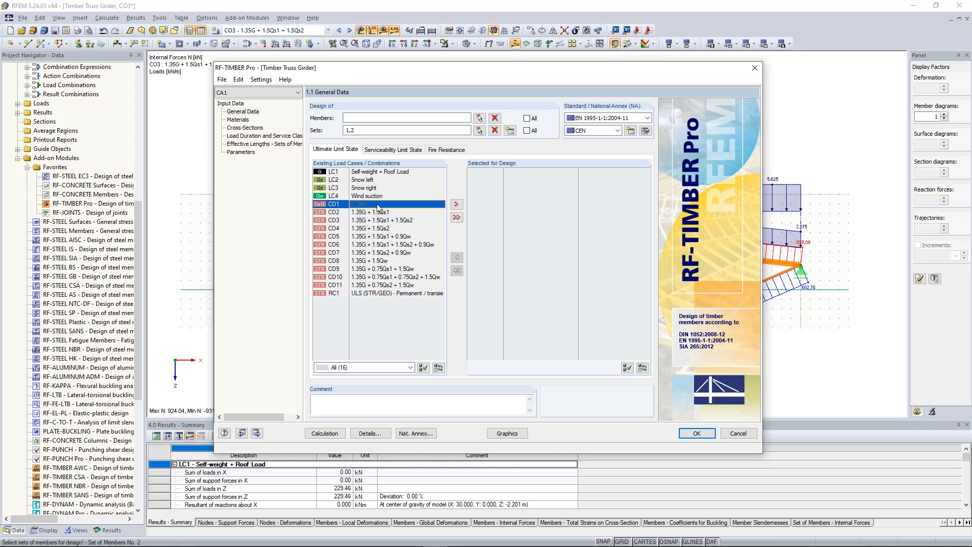
left_click(382, 285, "shift")
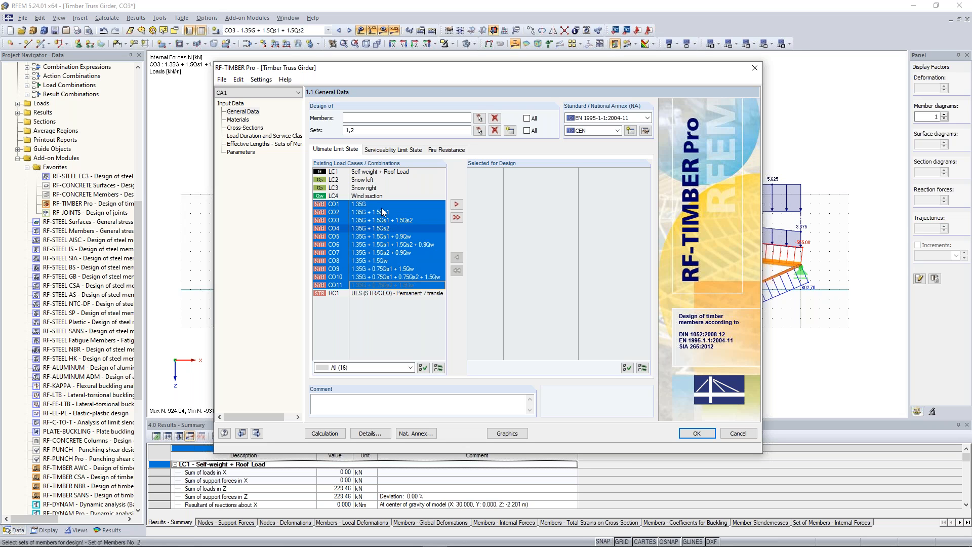
left_click(457, 204)
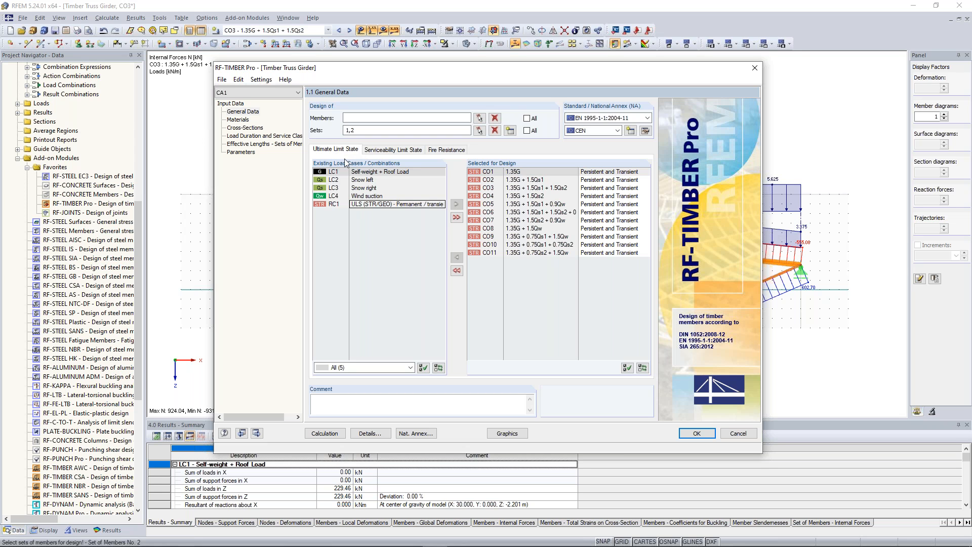
left_click(392, 150)
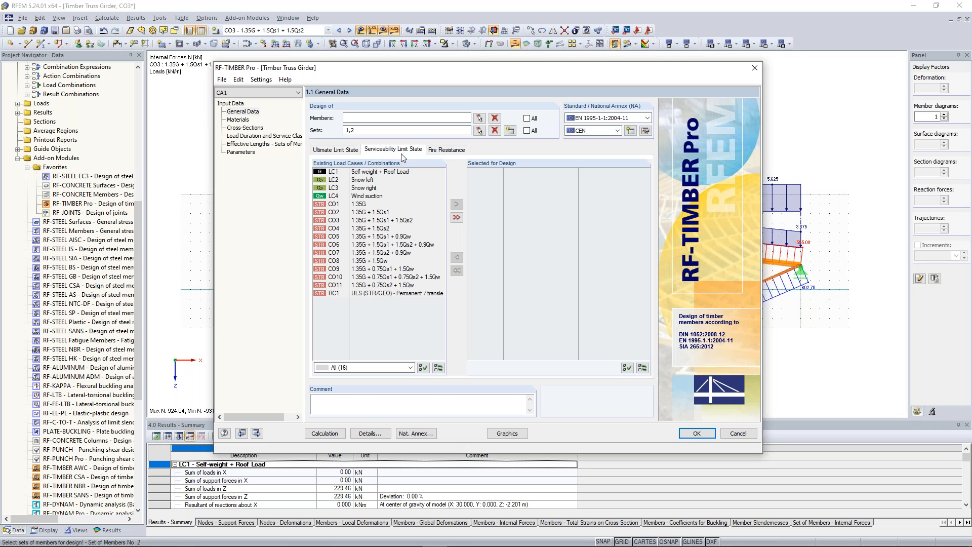
left_click(337, 150)
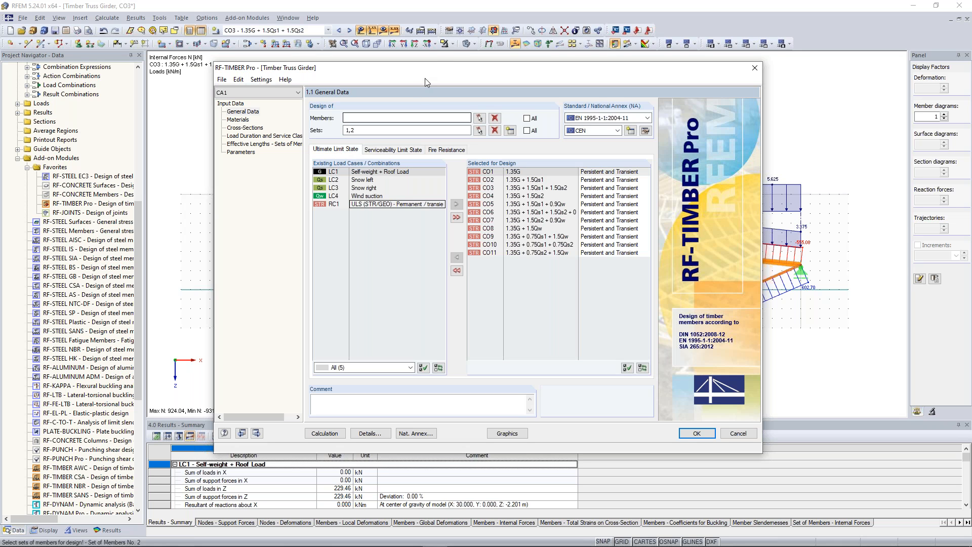
- Review the material properties and characteristic strengths of Glulam Timber GL28h in the timber design input
left_click_drag(448, 68, 446, 55)
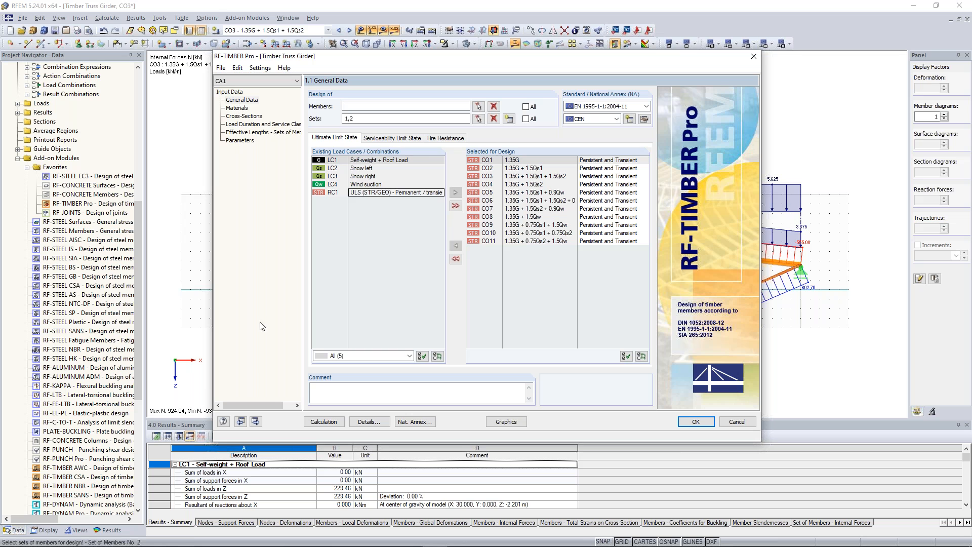
left_click(255, 422)
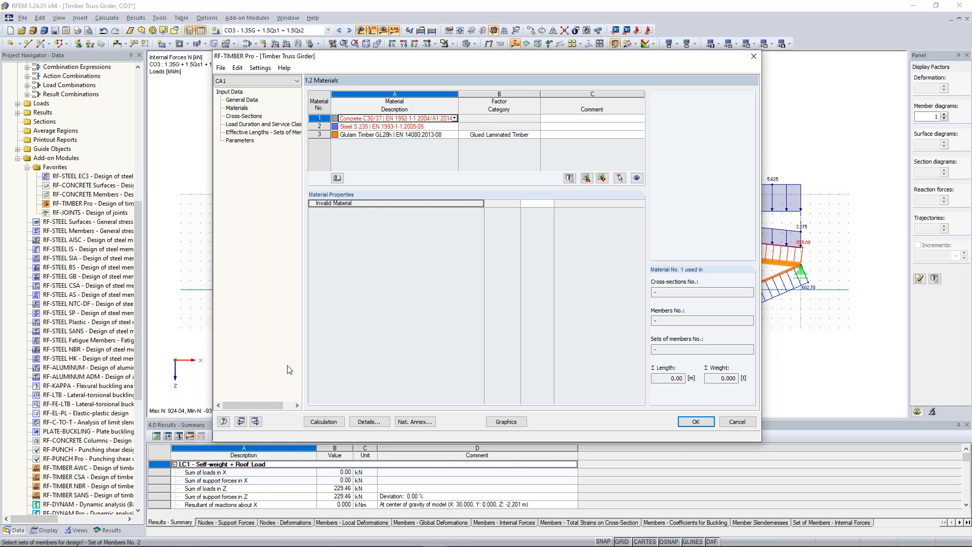
left_click(395, 135)
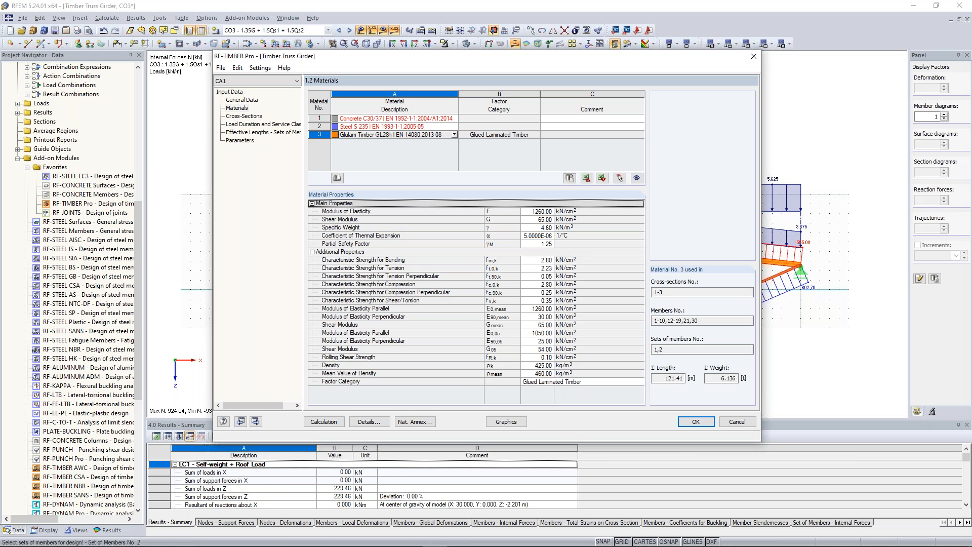
left_click_drag(516, 56, 514, 49)
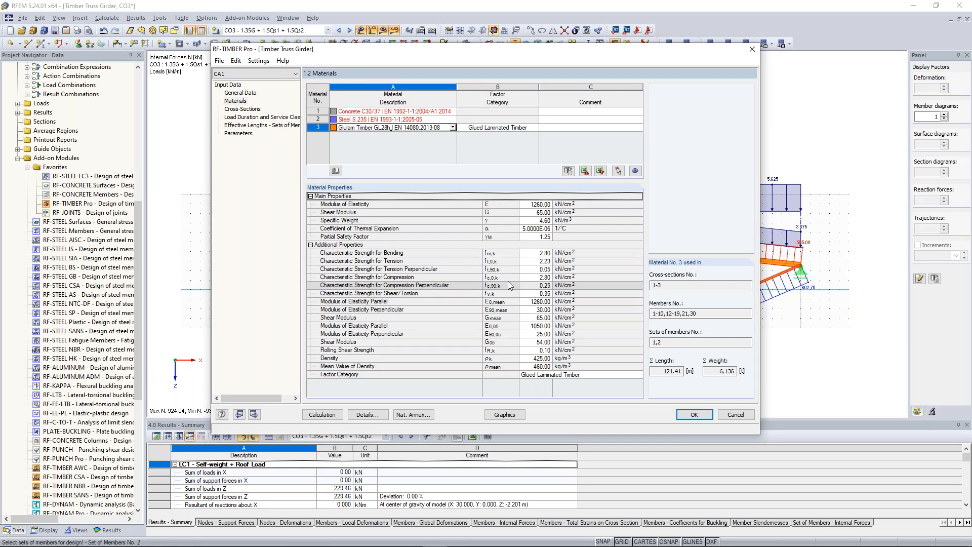
left_click(517, 253)
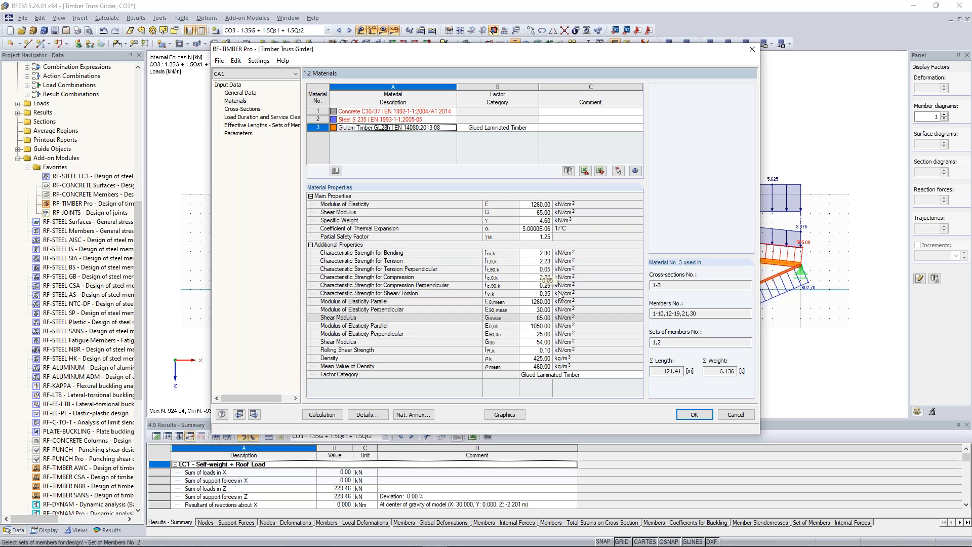
- Review the cross-sections used for design, including the note on T-Rectangle 200/180, and uncover the girder model for comparison
left_click(244, 109)
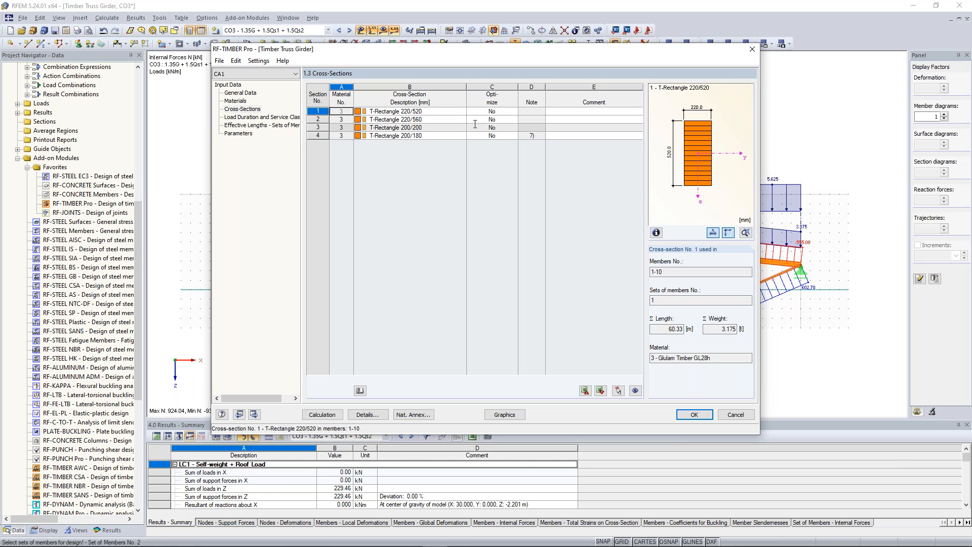
left_click_drag(483, 53, 496, 172)
left_click_drag(481, 194, 485, 79)
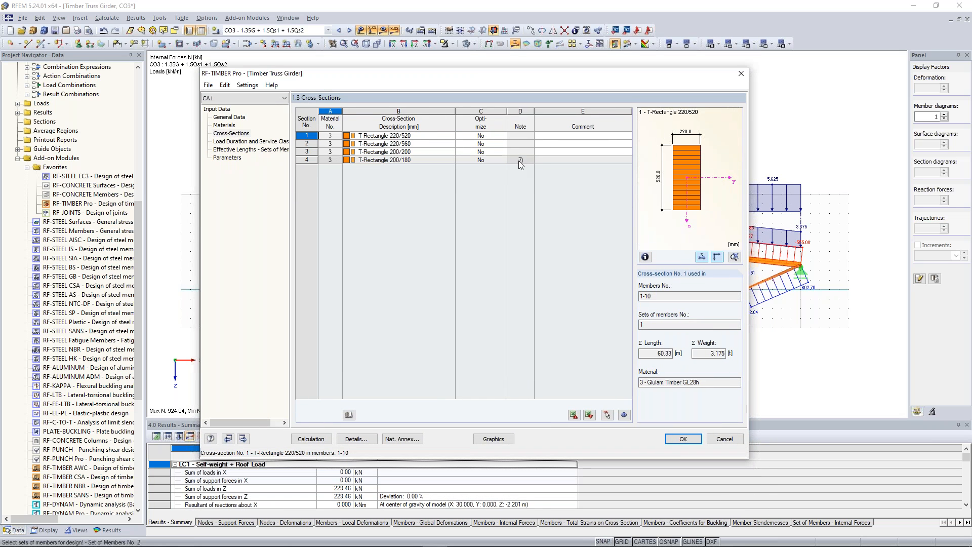
left_click(520, 160)
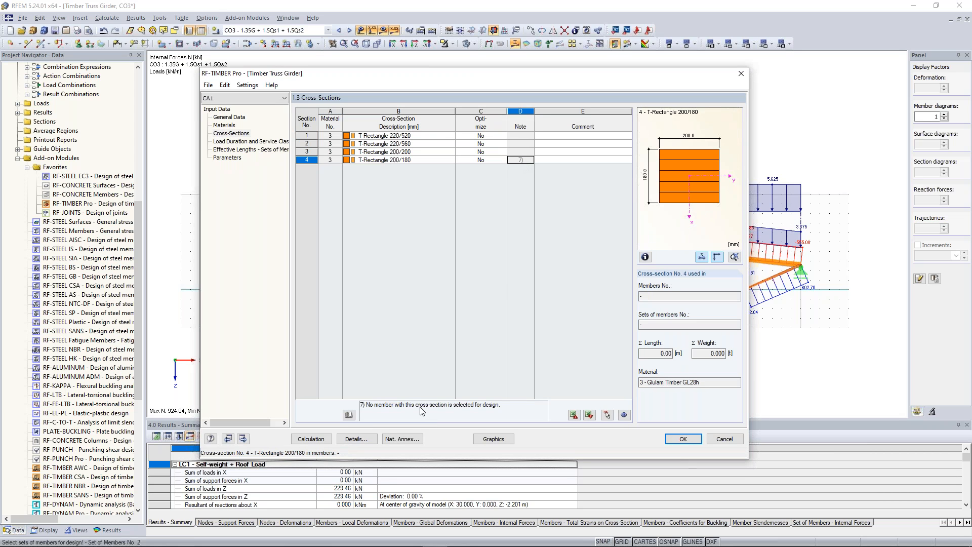
left_click_drag(272, 74, 250, 329)
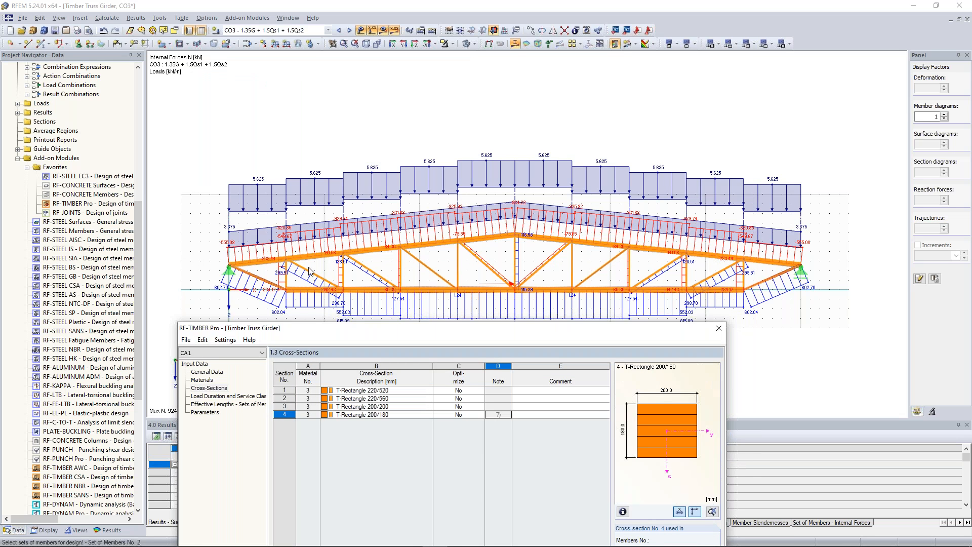
- Review the load duration classes of the load cases and combinations and set service class 2 identically for all members and sets
left_click_drag(410, 328, 423, 103)
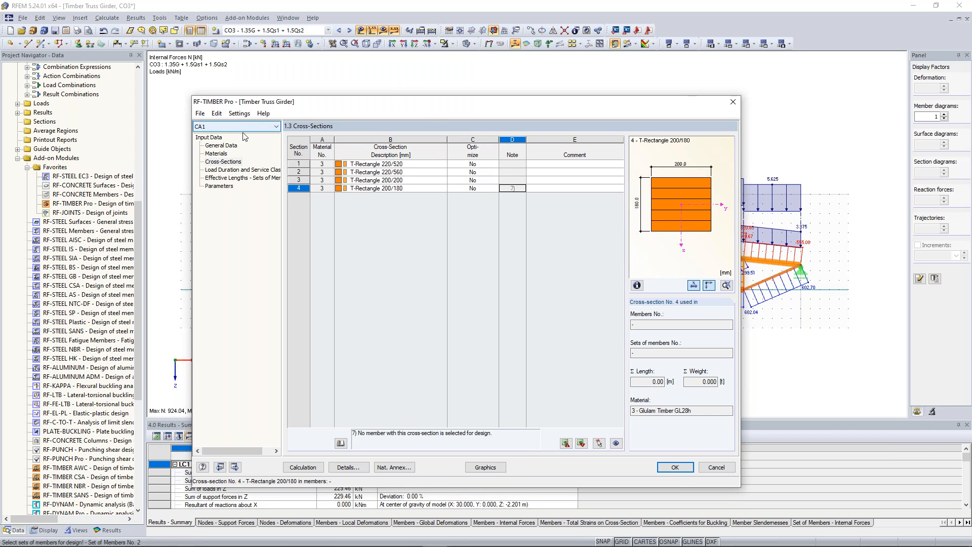
left_click(200, 114)
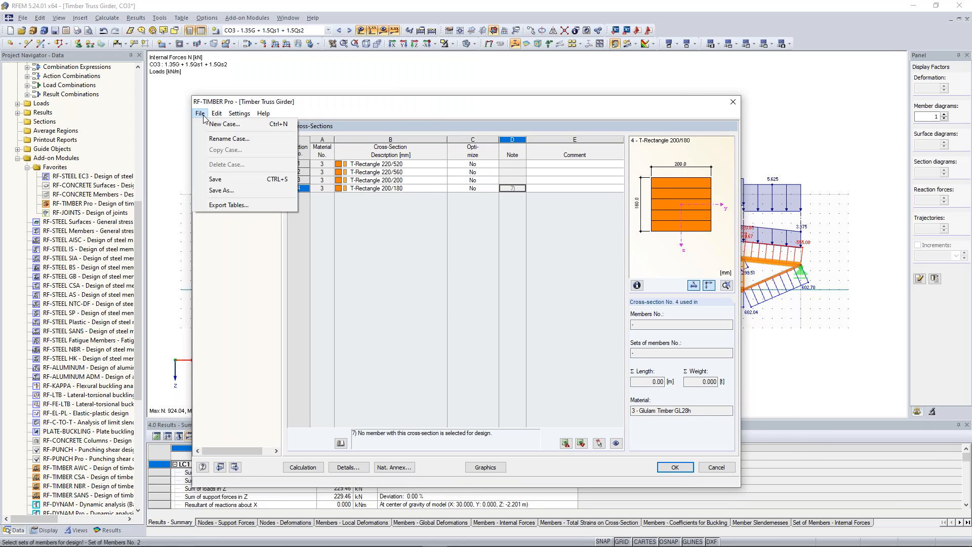
left_click(248, 268)
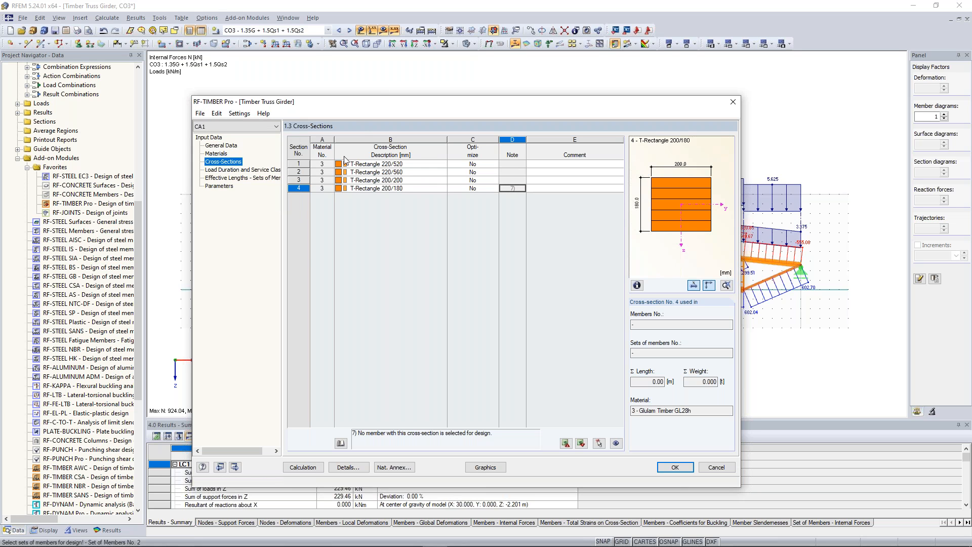
left_click_drag(371, 102, 376, 70)
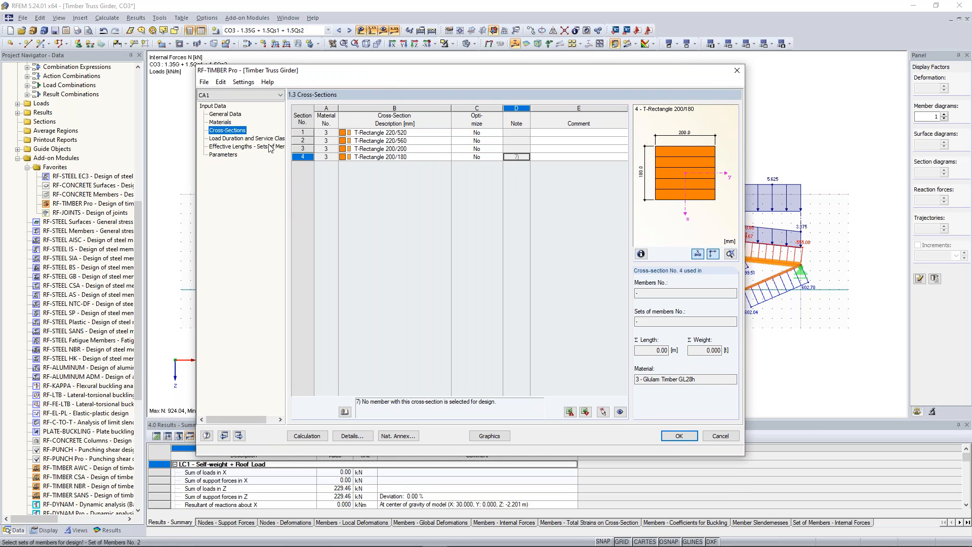
left_click(243, 138)
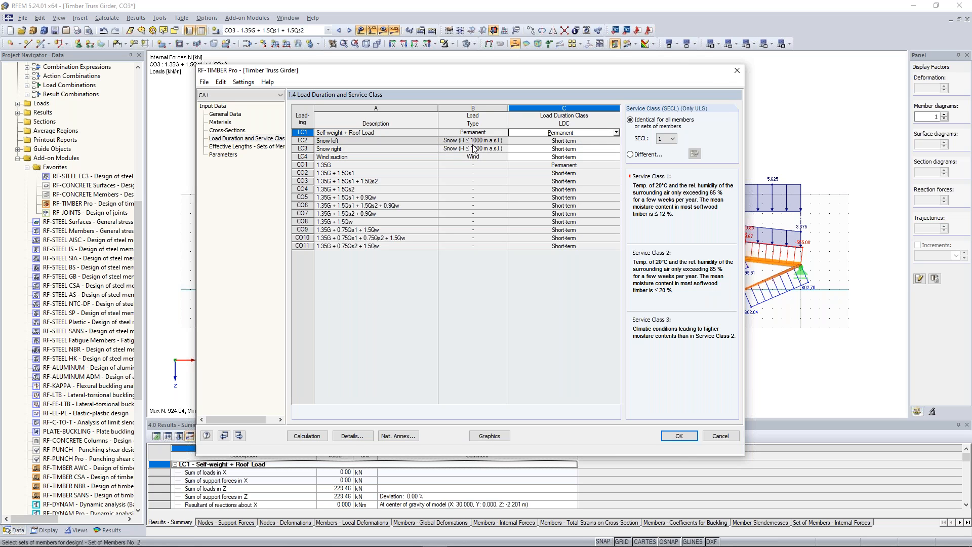
left_click(581, 141)
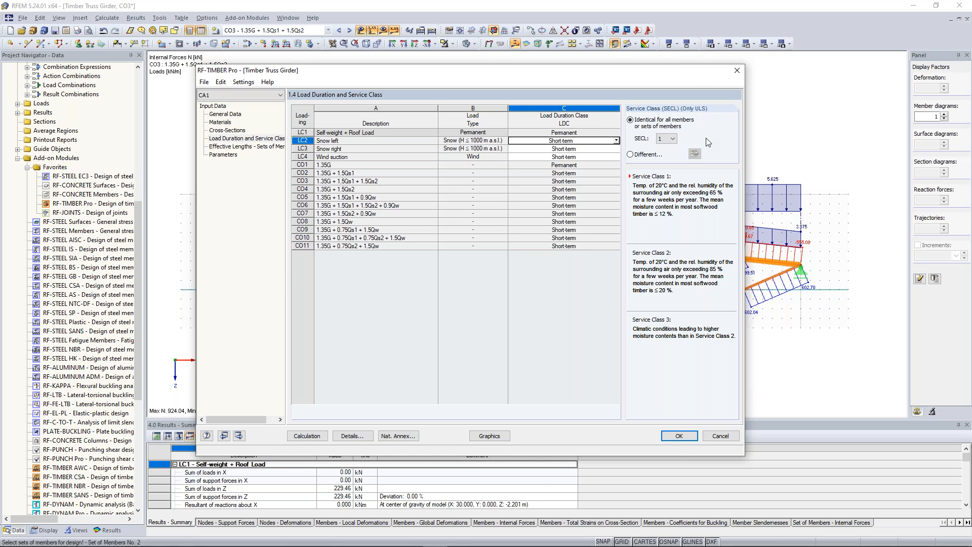
left_click(673, 139)
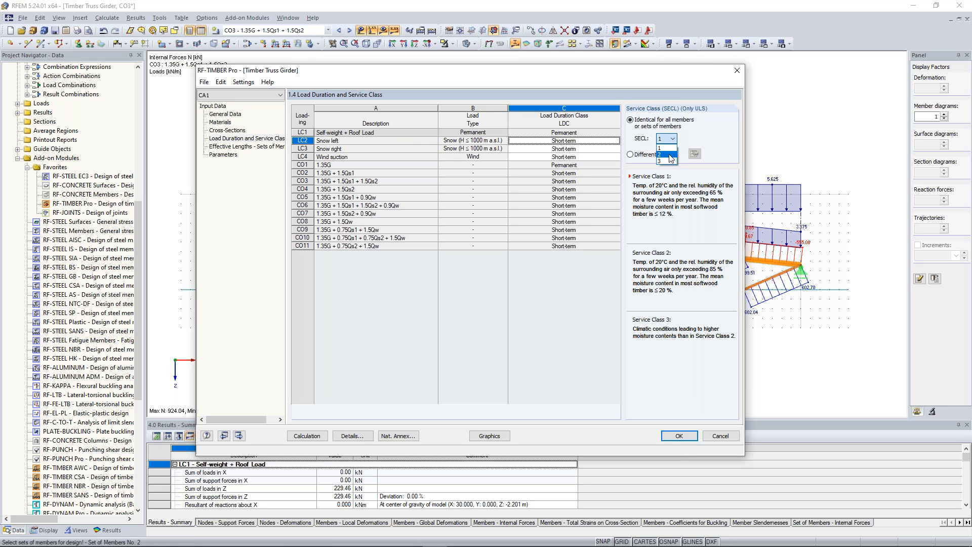
left_click(669, 150)
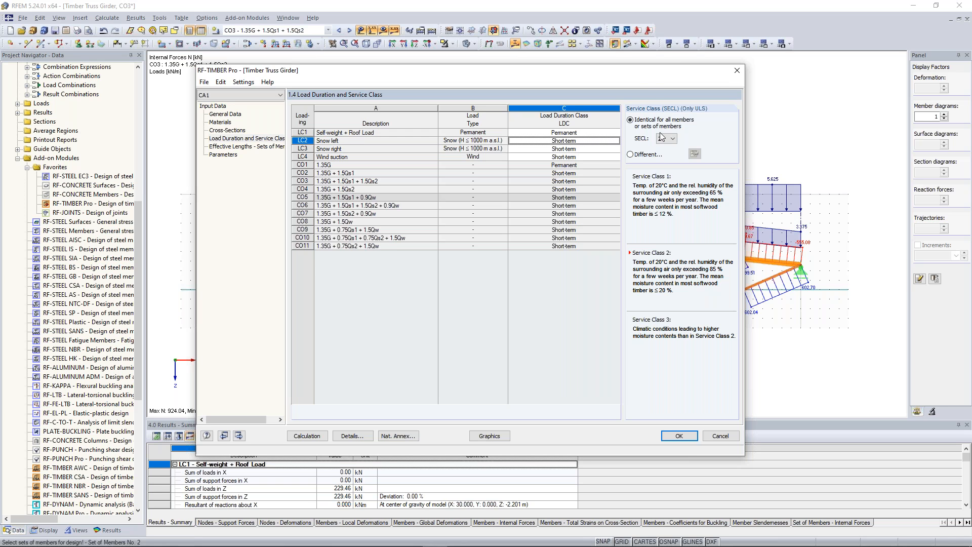
- Deactivate buckling and lateral-torsional buckling in the effective lengths of member set 1, the upper chord
left_click_drag(643, 72, 642, 86)
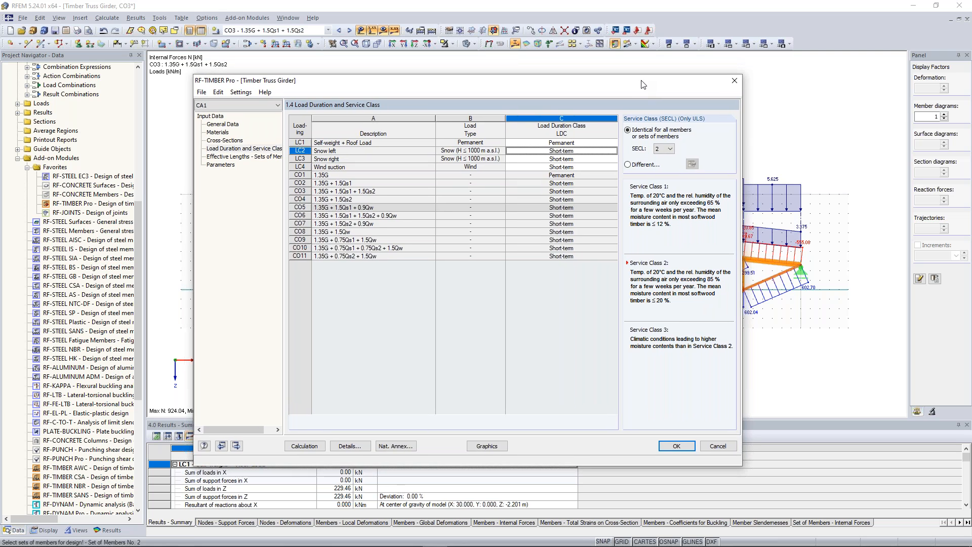
left_click(245, 160)
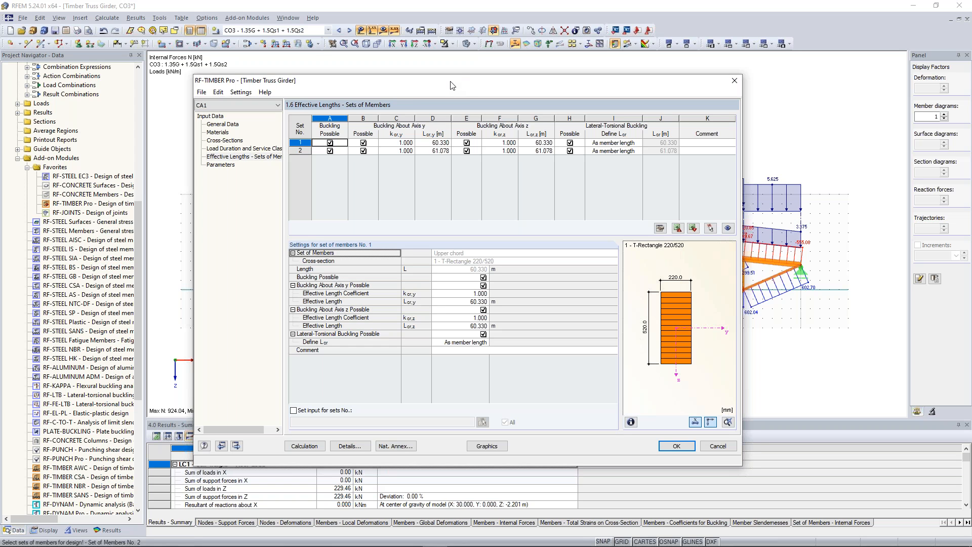
left_click_drag(452, 85, 447, 130)
left_click_drag(449, 170, 379, 310)
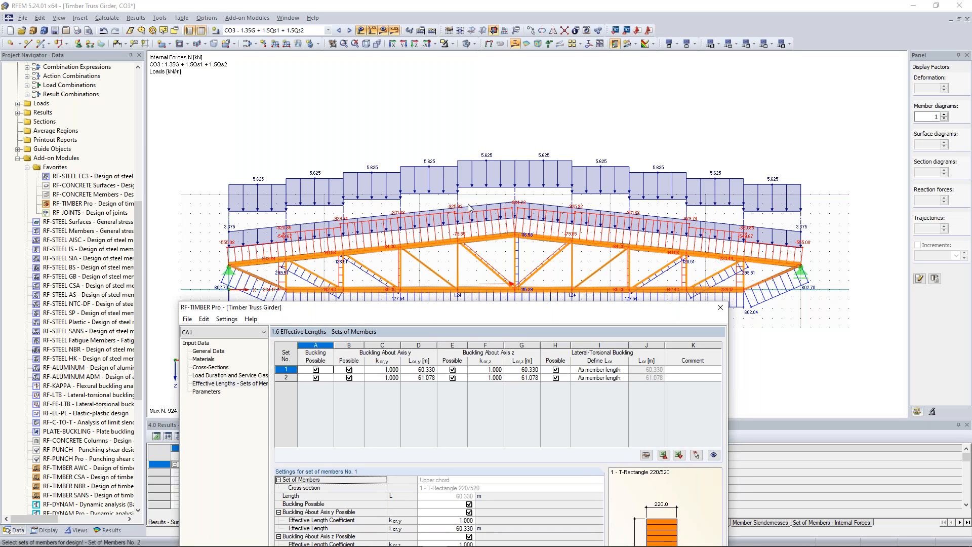
left_click_drag(475, 312, 431, 275)
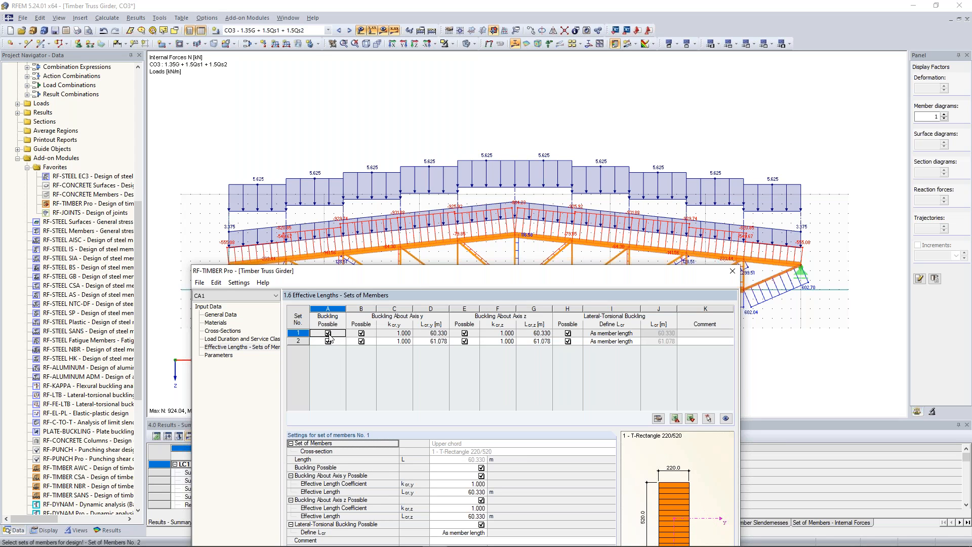
left_click(568, 334)
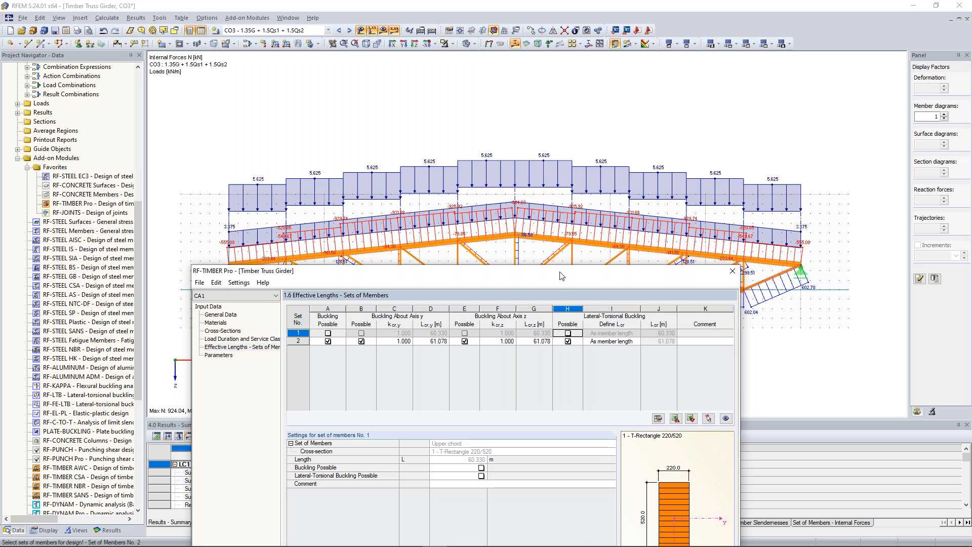
- Deactivate buckling and lateral-torsional buckling in the effective lengths of member set 2, the lower chord
left_click_drag(561, 275, 567, 331)
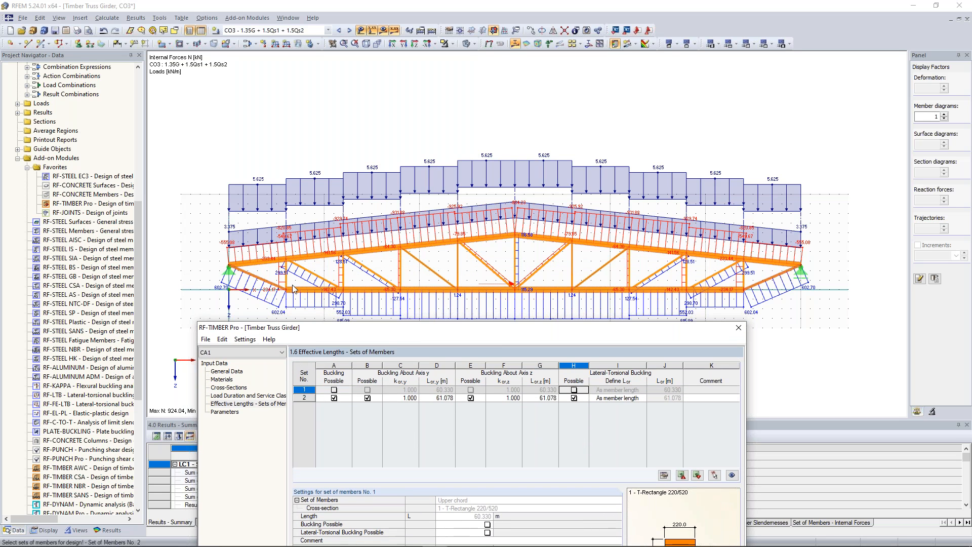
left_click_drag(363, 330, 367, 345)
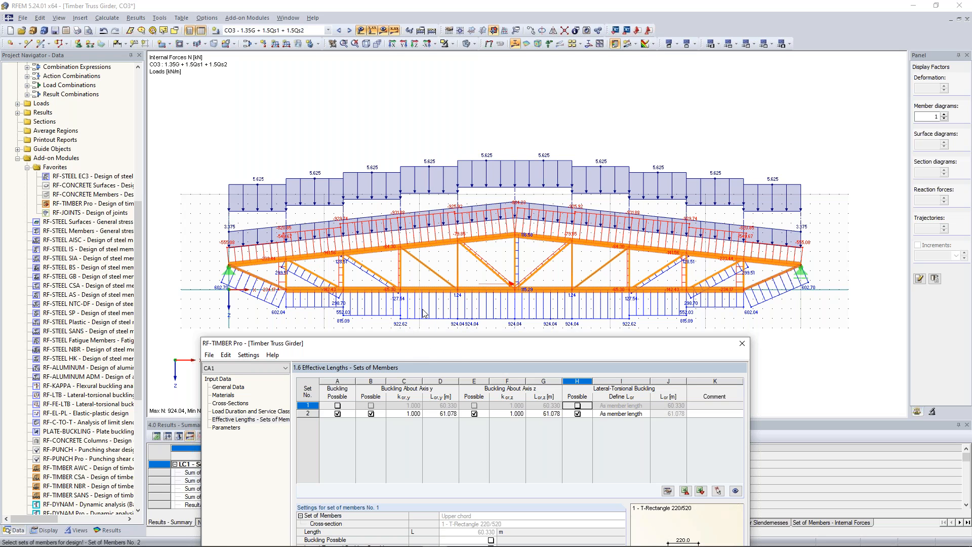
left_click_drag(447, 343, 453, 116)
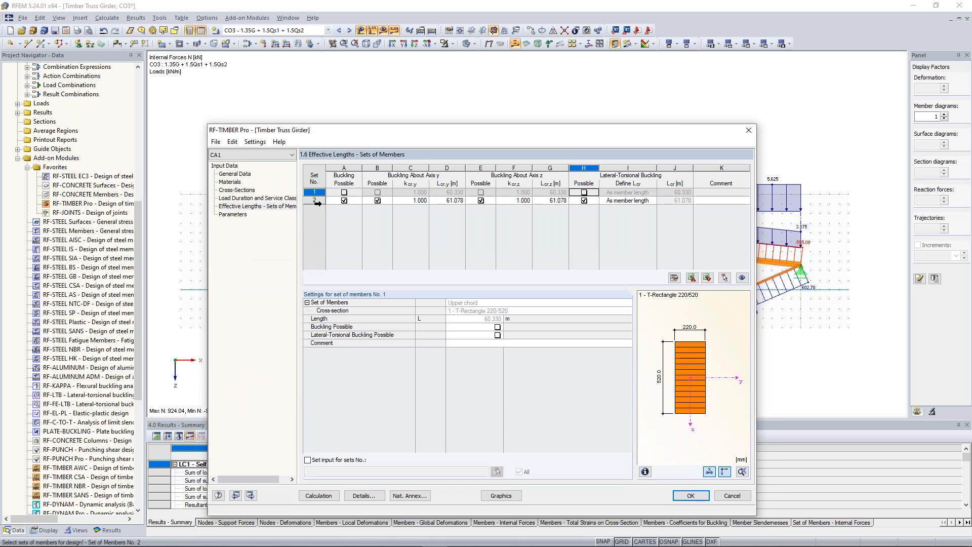
left_click(347, 204)
left_click(345, 201)
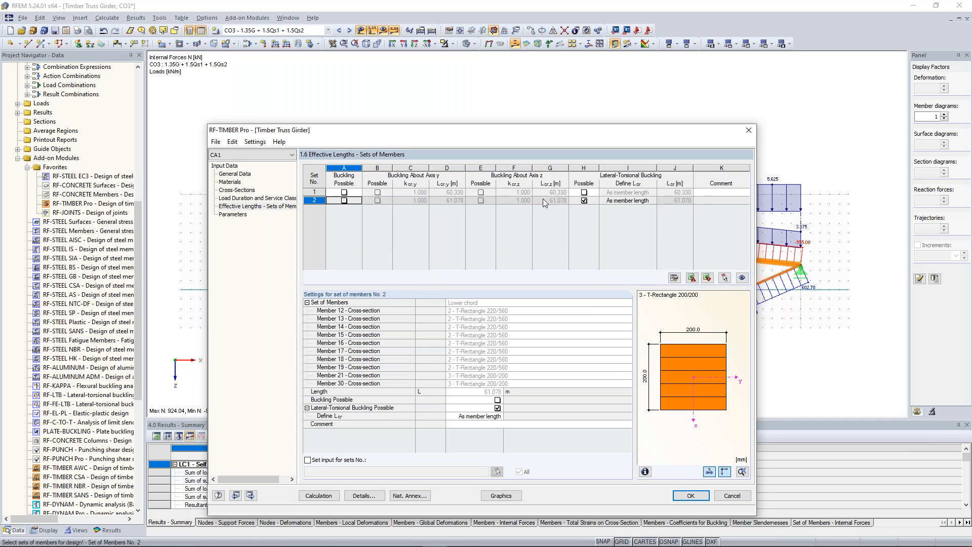
left_click(585, 203)
left_click(584, 201)
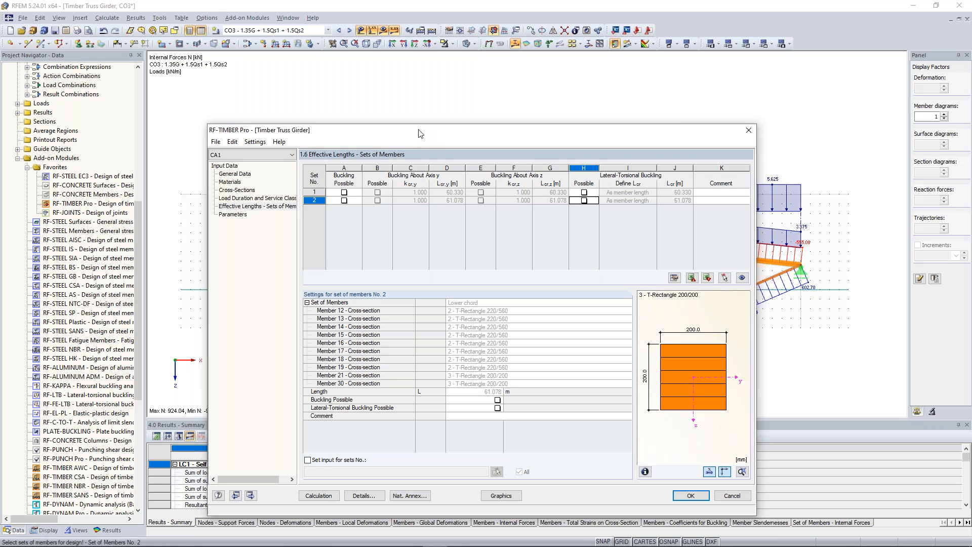
- Switch off the stability check in the timber design details
left_click_drag(419, 133, 421, 100)
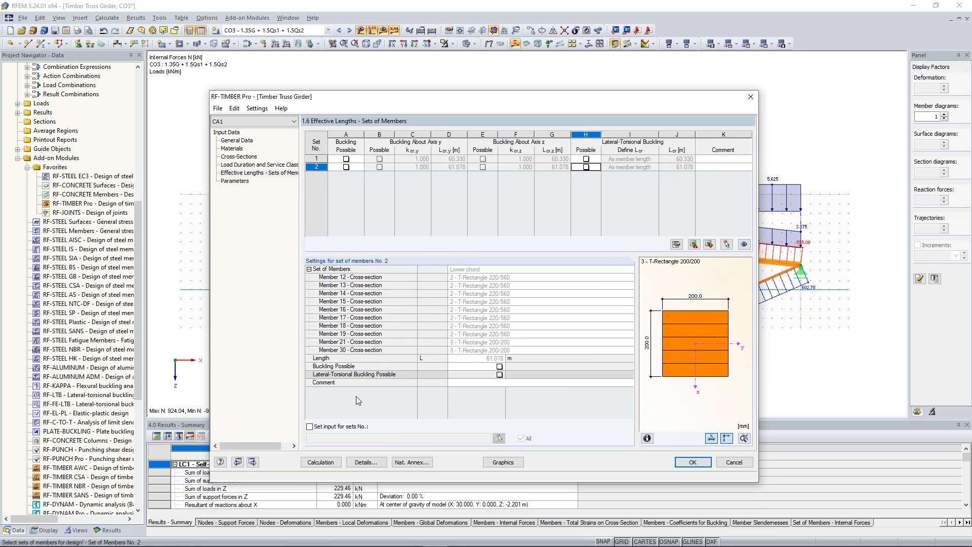
left_click(365, 463)
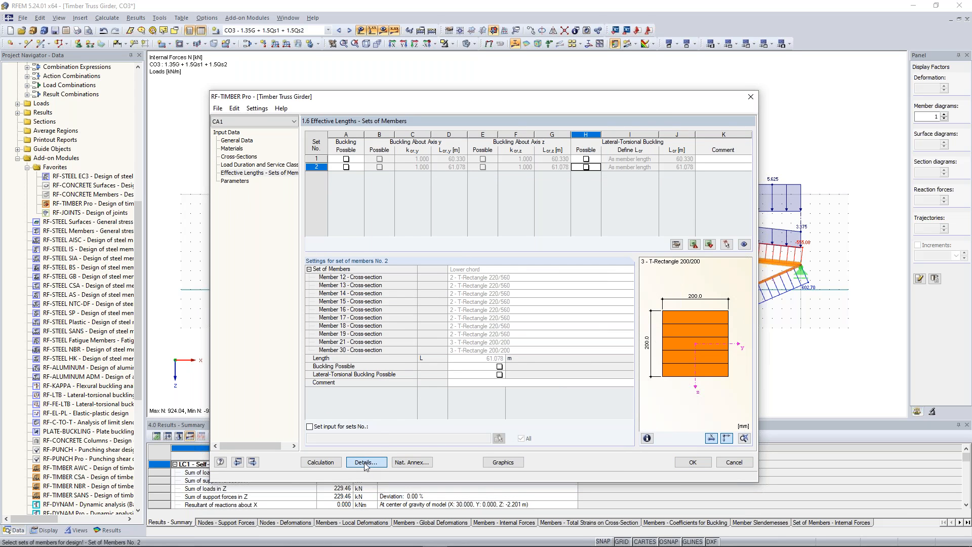
left_click(352, 132)
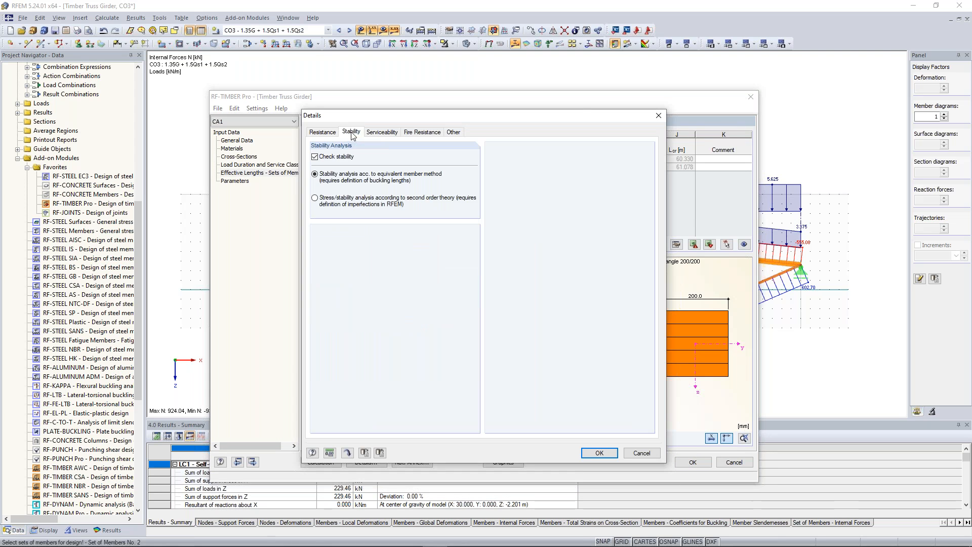
left_click(314, 157)
left_click(337, 161)
left_click_drag(425, 114, 449, 118)
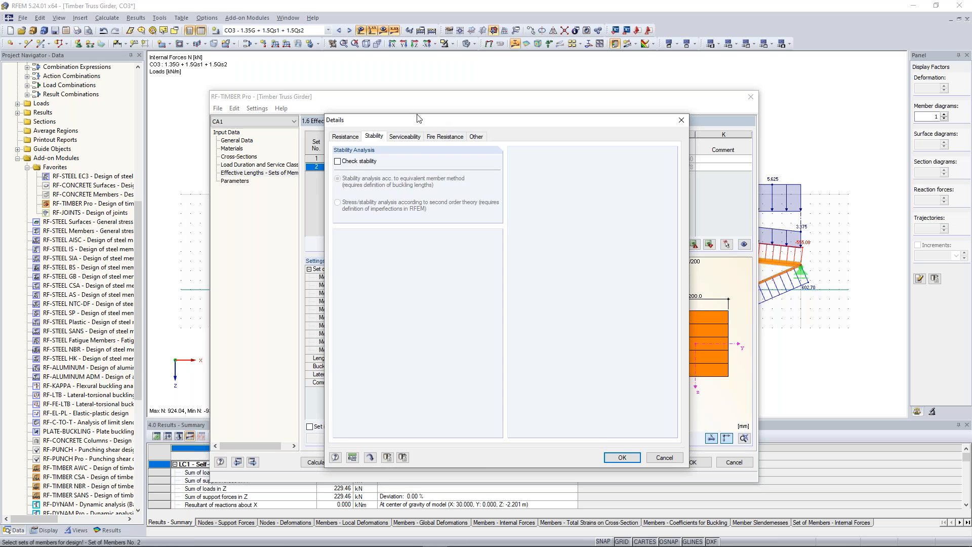
left_click(622, 457)
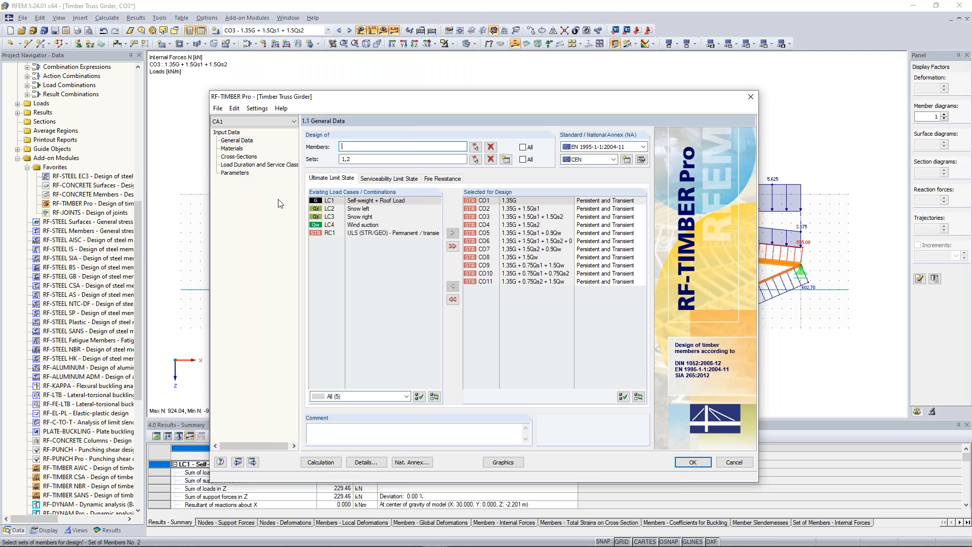
- Check the cross-section reduction parameters without defining any and run the timber design calculation
left_click(247, 174)
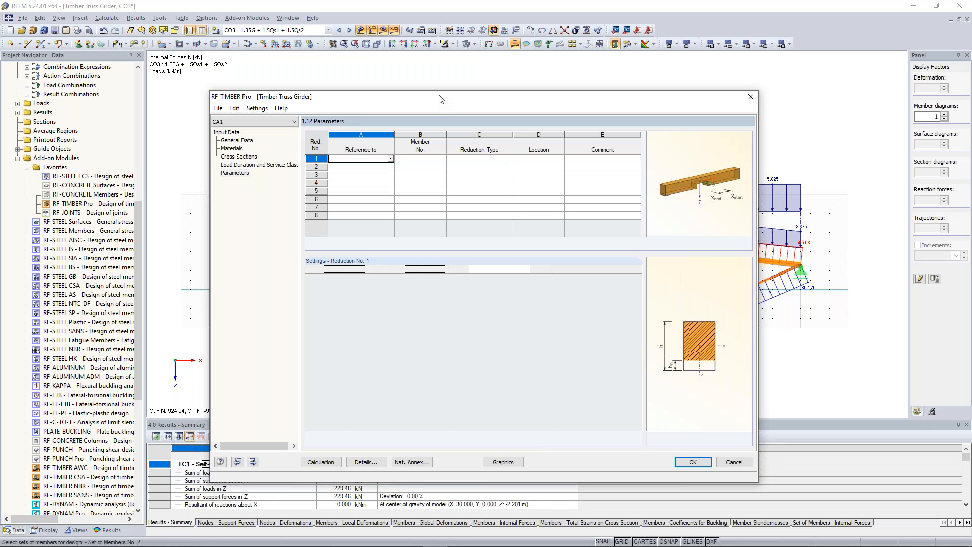
left_click(391, 159)
left_click(390, 161)
left_click_drag(419, 96, 419, 80)
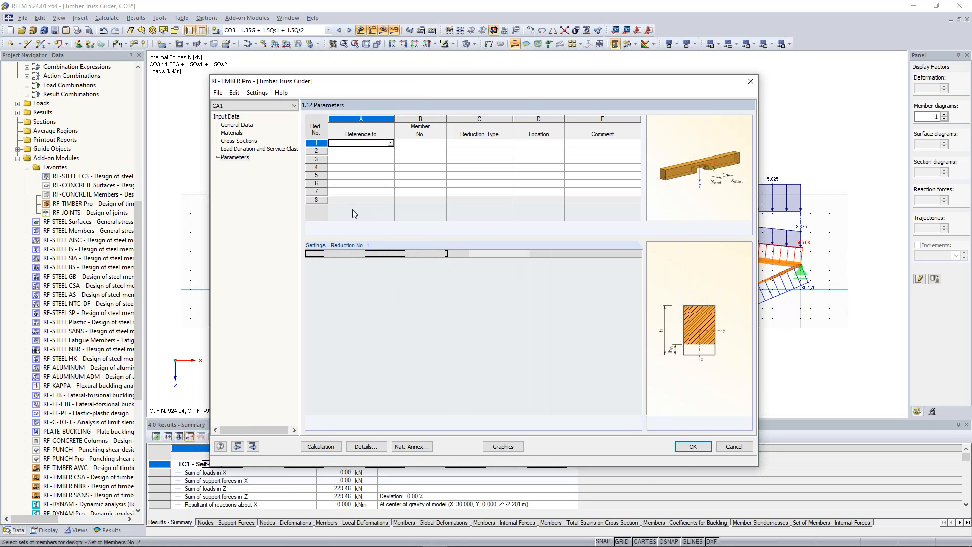
left_click(326, 448)
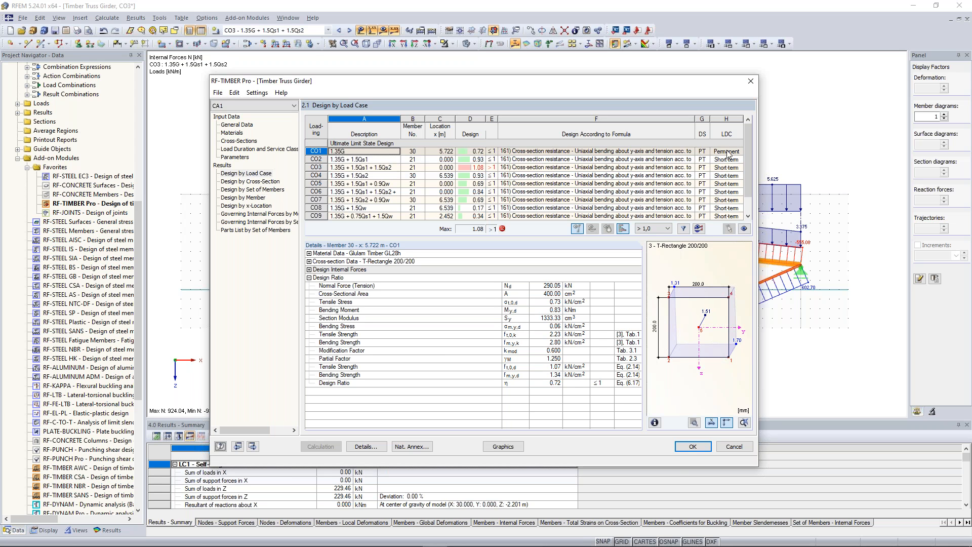
- Review the design ratios by cross-section and compare the listed members with the girder model
left_click(249, 183)
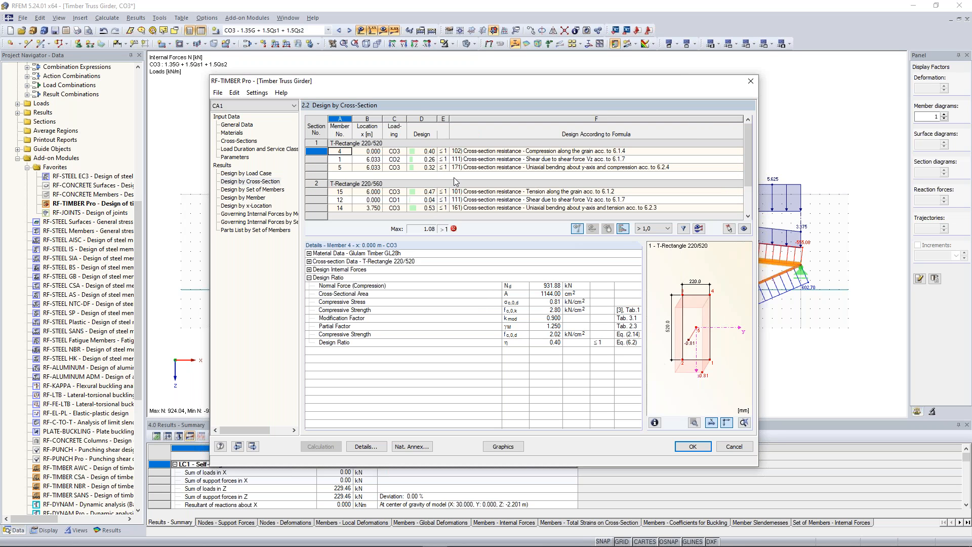
left_click(421, 159)
left_click_drag(747, 140, 744, 166)
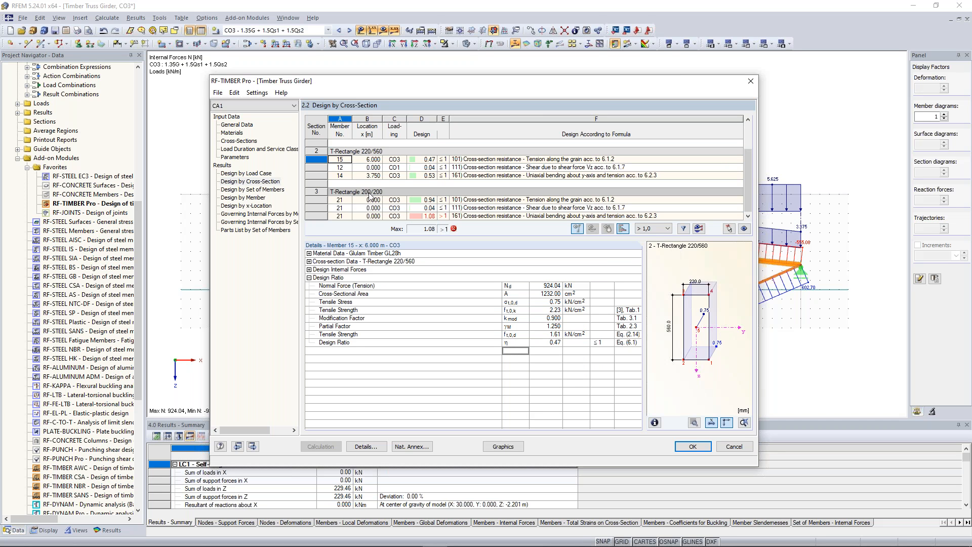
left_click_drag(488, 81, 481, 335)
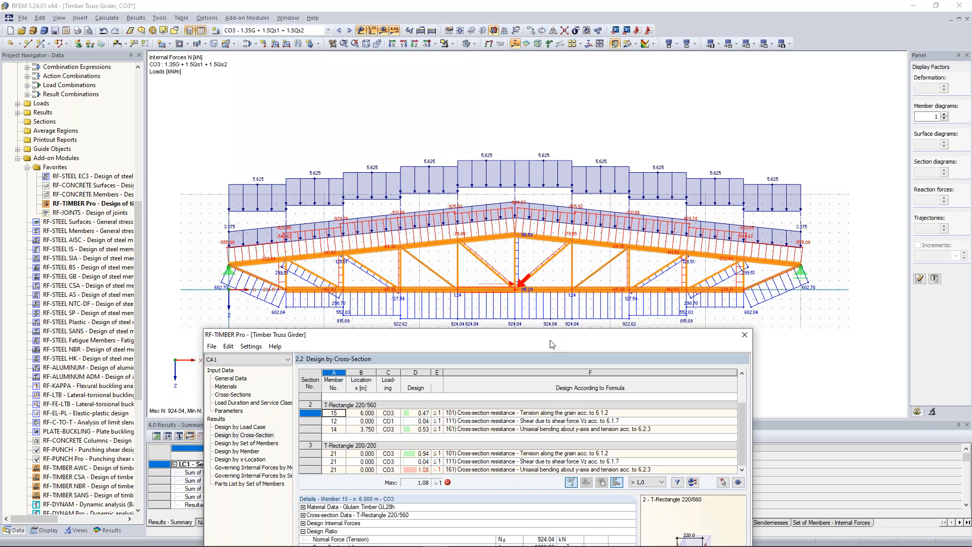
left_click_drag(552, 344, 561, 126)
- Filter the cross-section results to design ratios above 1.0 and locate the overstressed T-Rectangle 200/200 member in the girder model
left_click(686, 263)
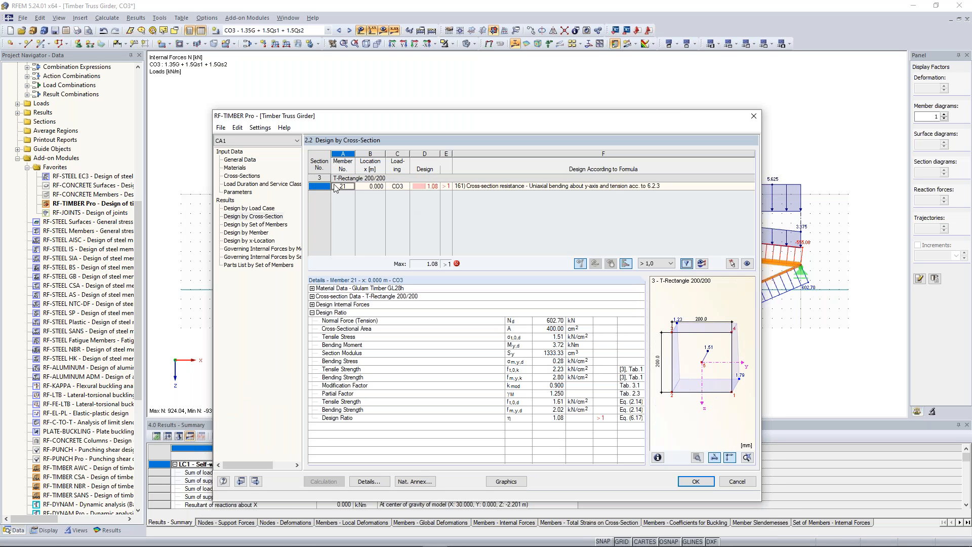
left_click(344, 187)
left_click_drag(432, 117, 428, 333)
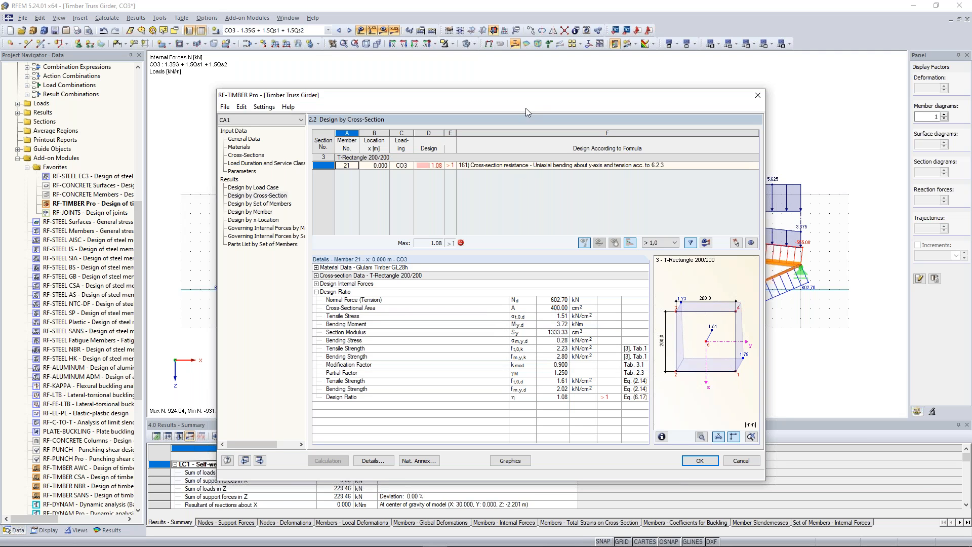
left_click_drag(527, 101, 523, 333)
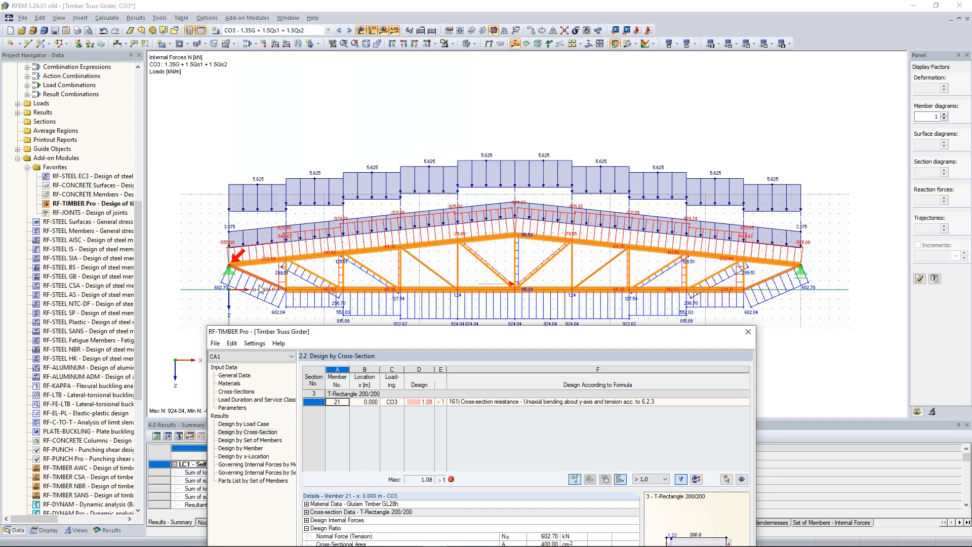
left_click_drag(388, 330, 405, 131)
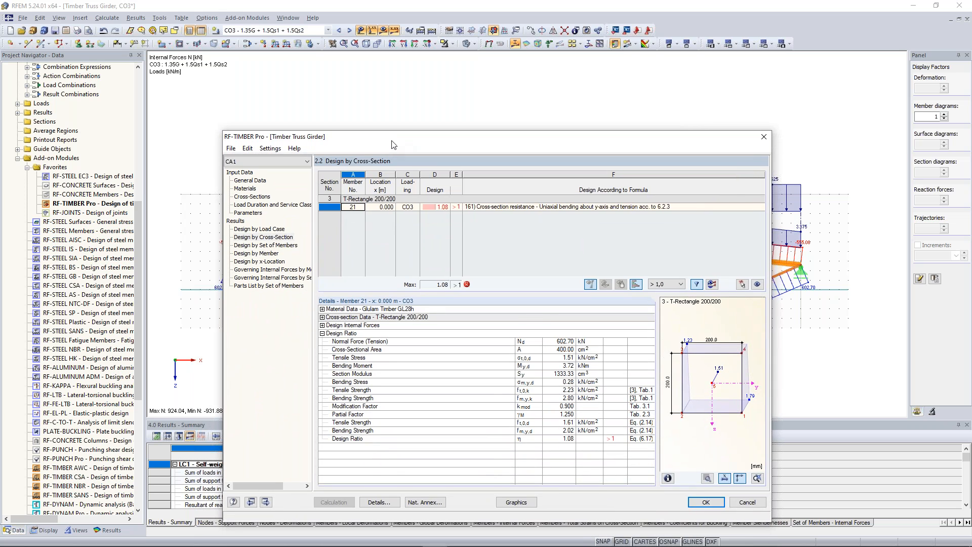
- Set the T-Rectangle 200/200 cross-section to be optimized by height only, from 200 to 440 mm in 20 mm increments
left_click(259, 199)
left_click(537, 215)
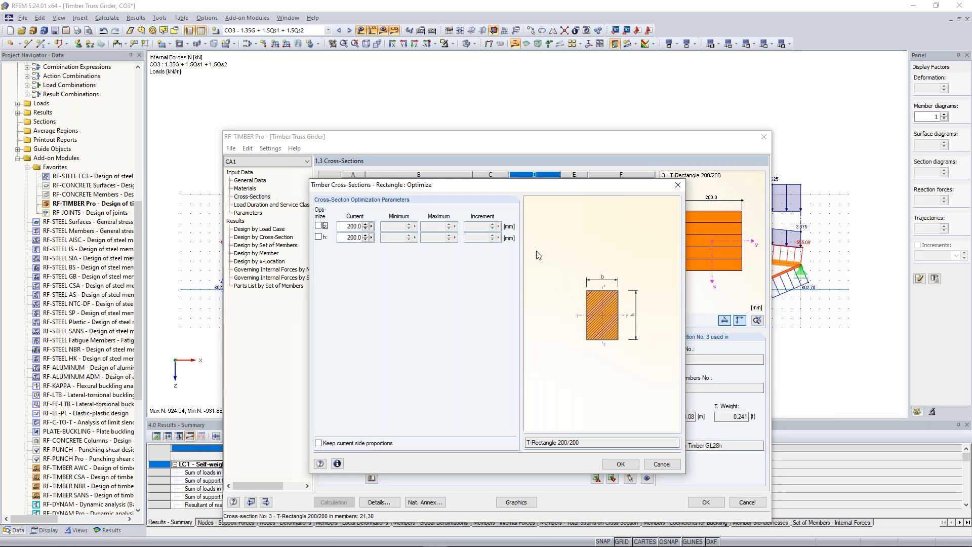
left_click(320, 237)
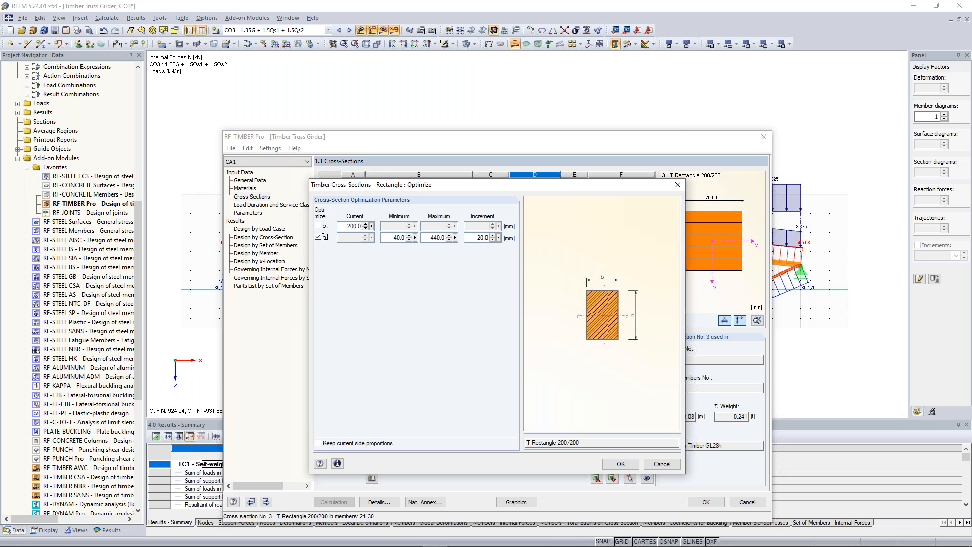
left_click(352, 226)
double_click(397, 238)
type("200")
key("Tab")
left_click_drag(538, 185, 530, 146)
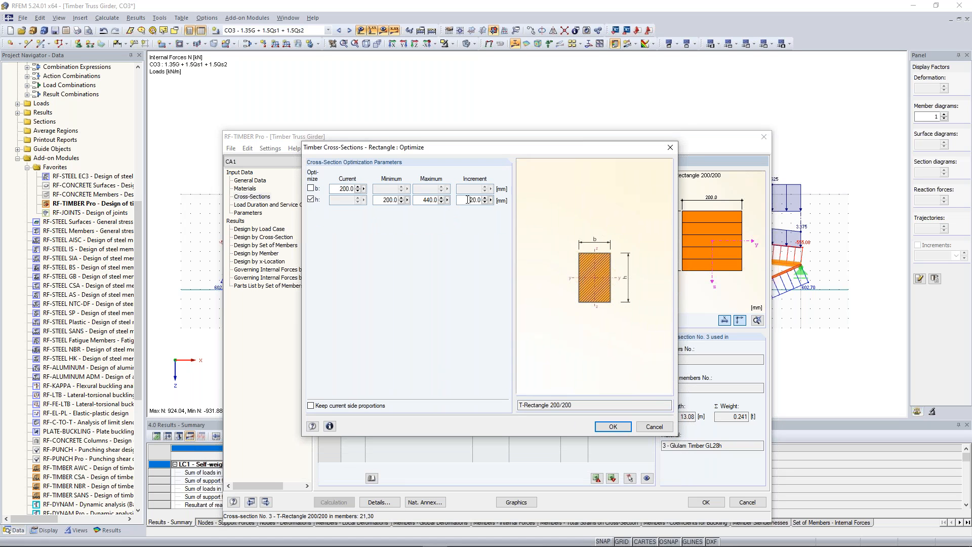
left_click(613, 427)
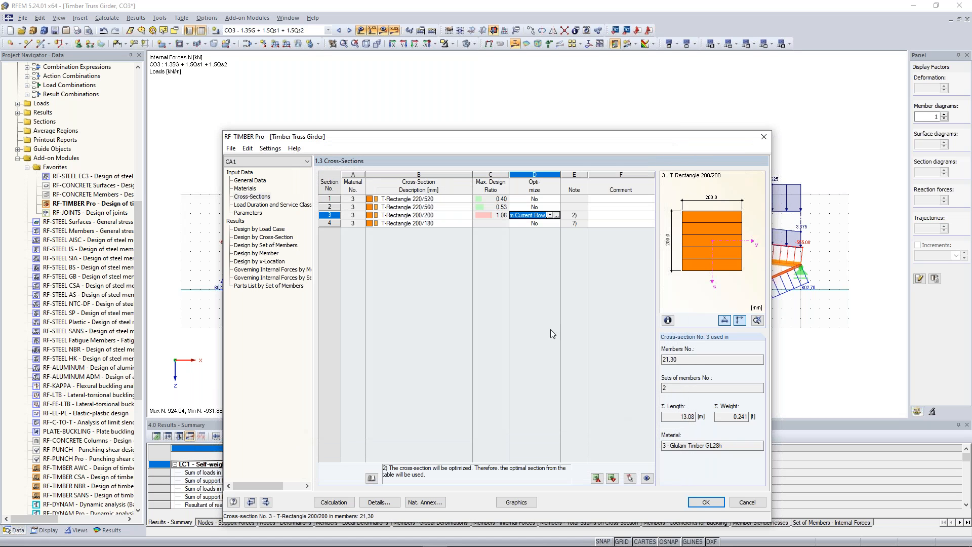
- Run the timber design calculation with the optimization and review the design ratios by load case and by cross-section
left_click(338, 503)
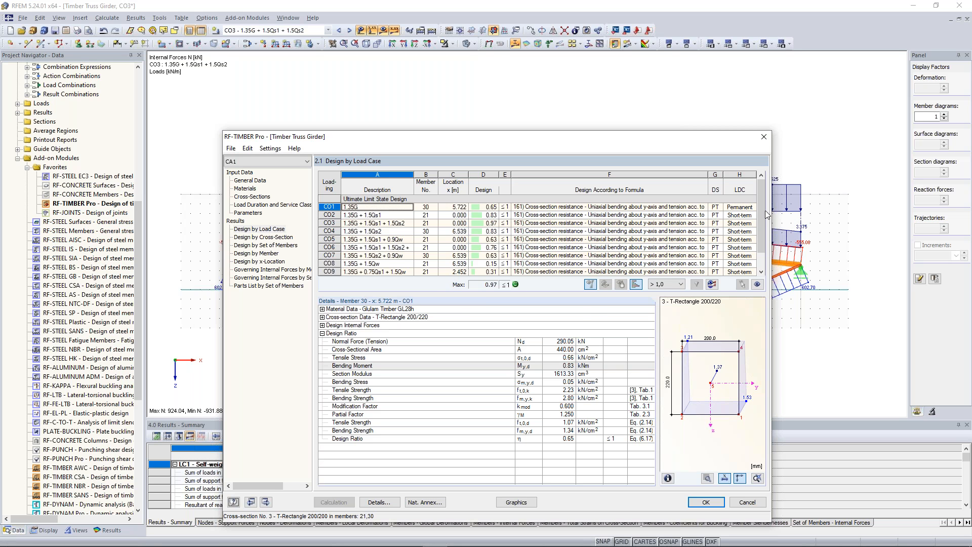
left_click_drag(762, 210, 763, 231)
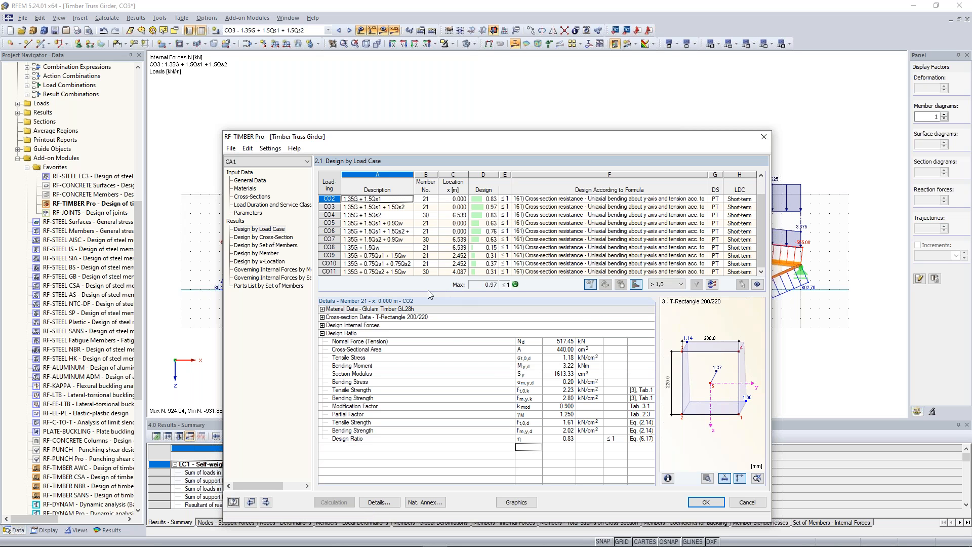
left_click(270, 239)
scroll(357, 248, "down", 2)
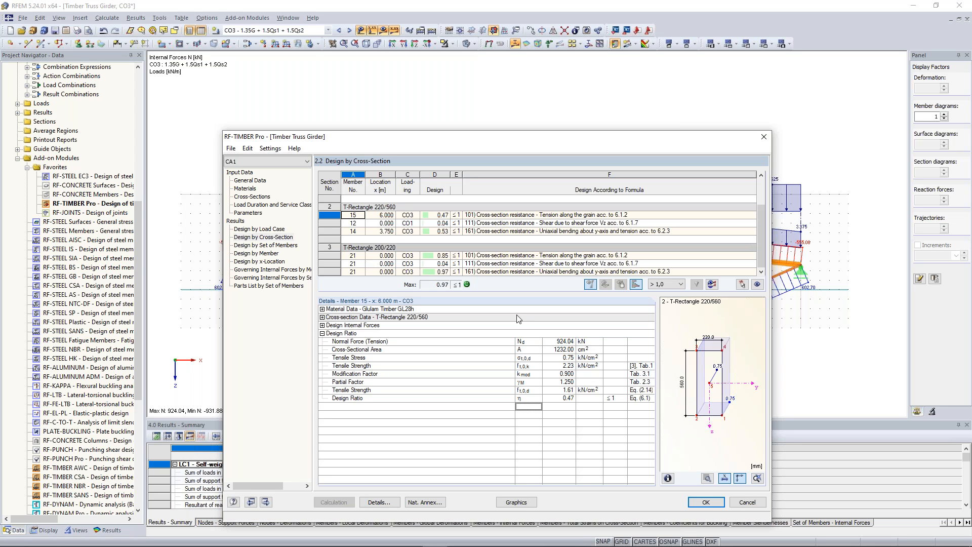
- Export the optimized T-Rectangle 200/220 cross-section to the RFEM model, accepting the deletion of results, and close RF-TIMBER Pro
left_click(252, 196)
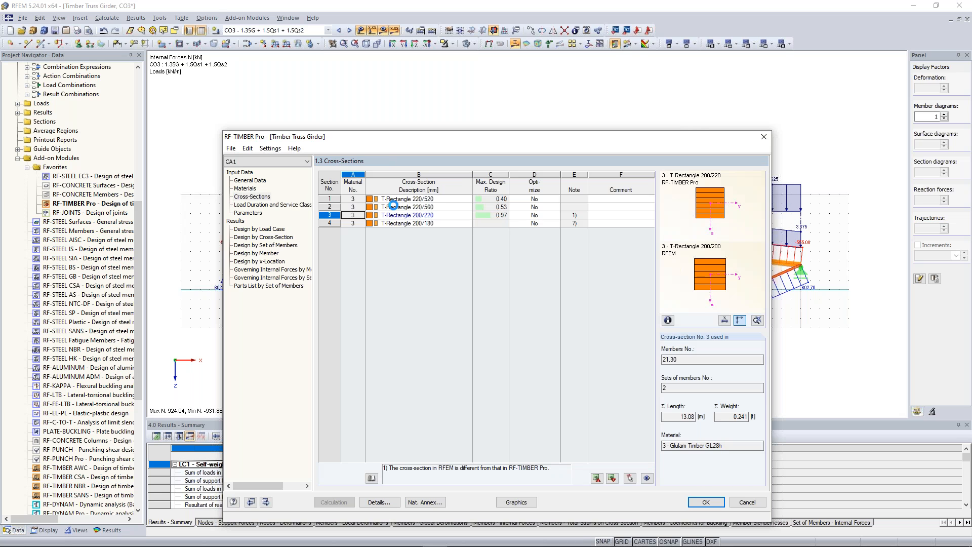
right_click(443, 215)
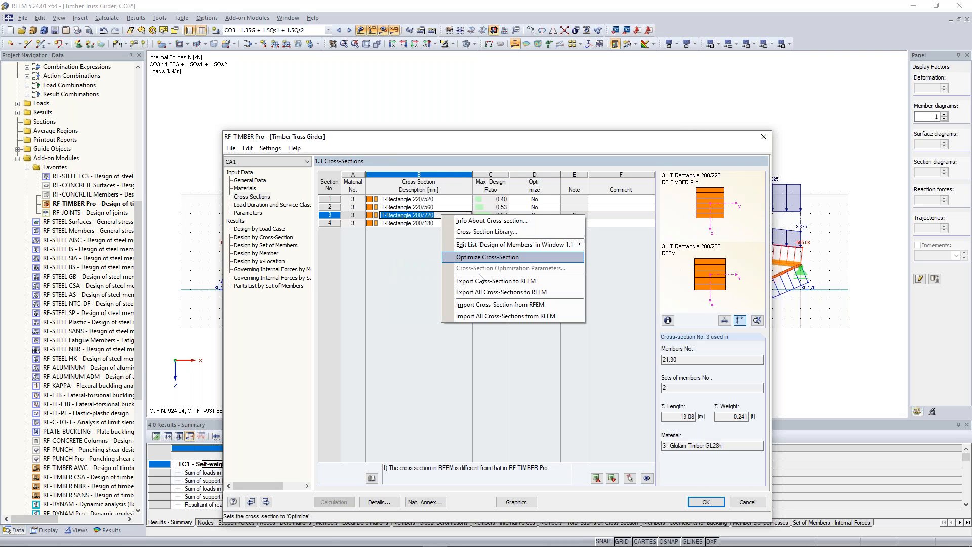
left_click(518, 284)
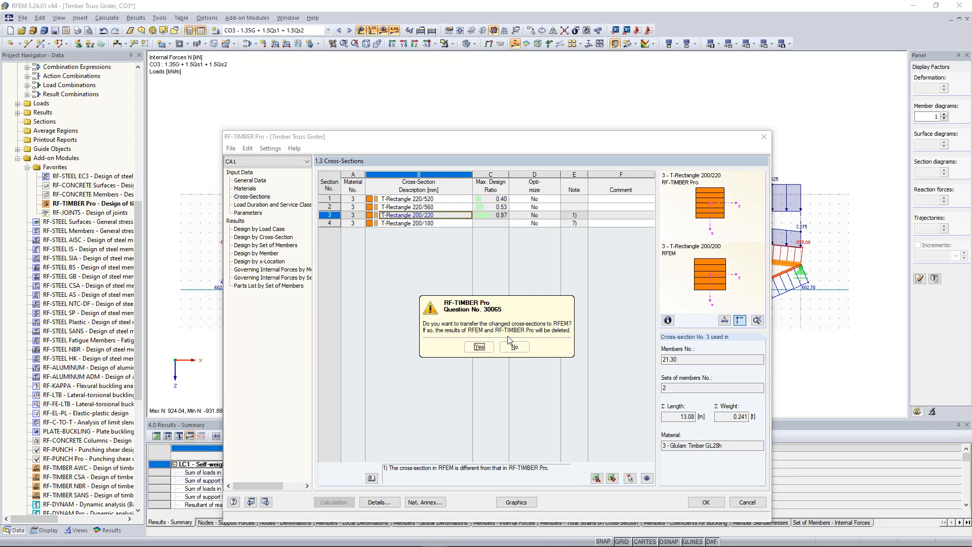
left_click(480, 347)
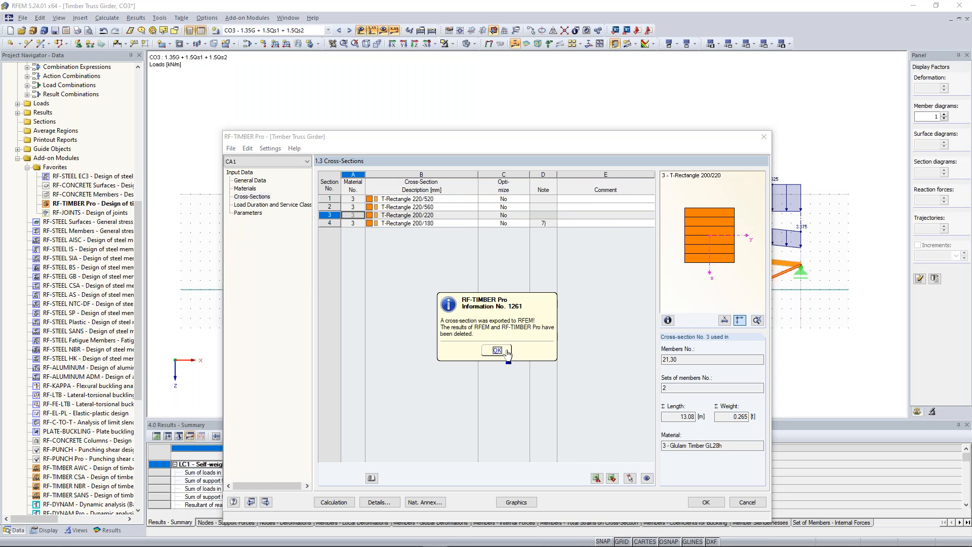
left_click(498, 351)
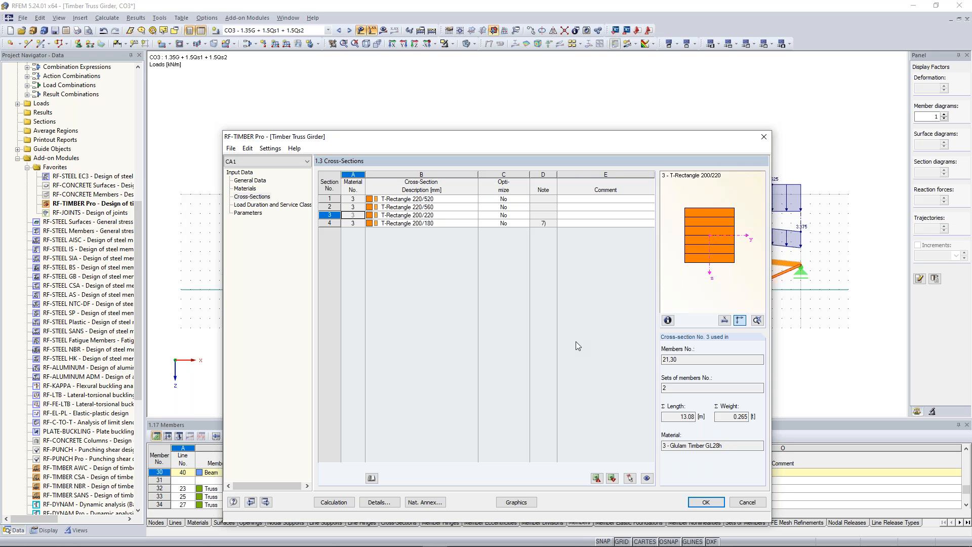
key("Return")
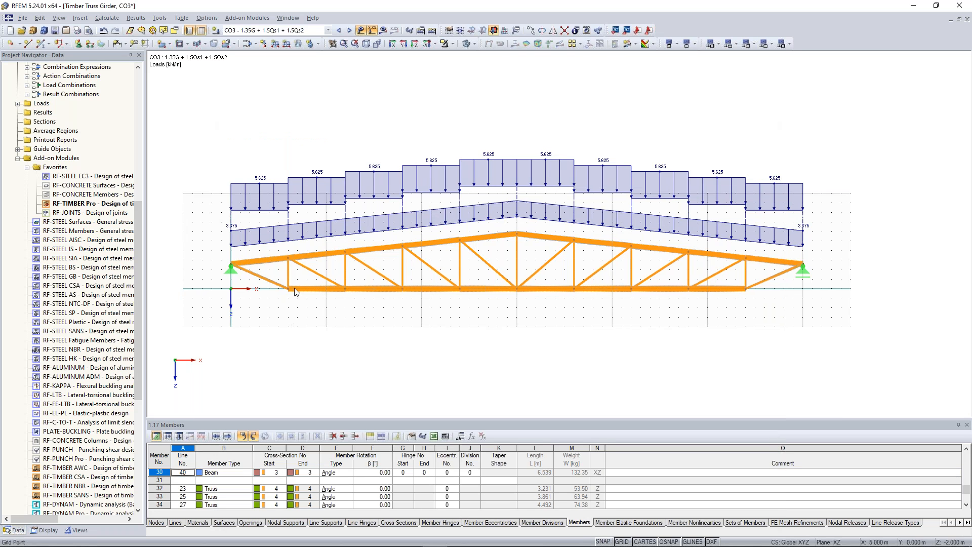
- Recalculate the girder with the exported section and reopen RF-TIMBER Pro to check the CA1 ratios by load case against the model
left_click(432, 31)
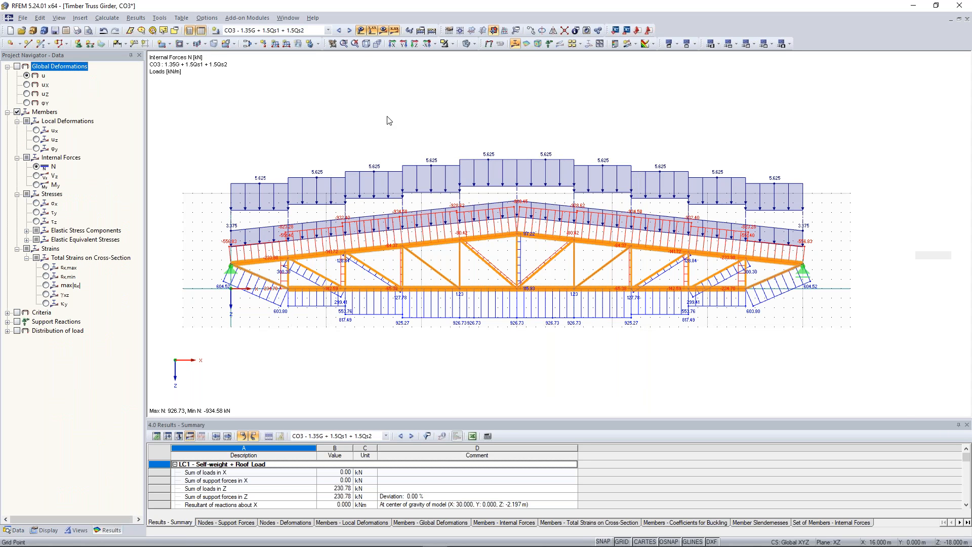
left_click(15, 531)
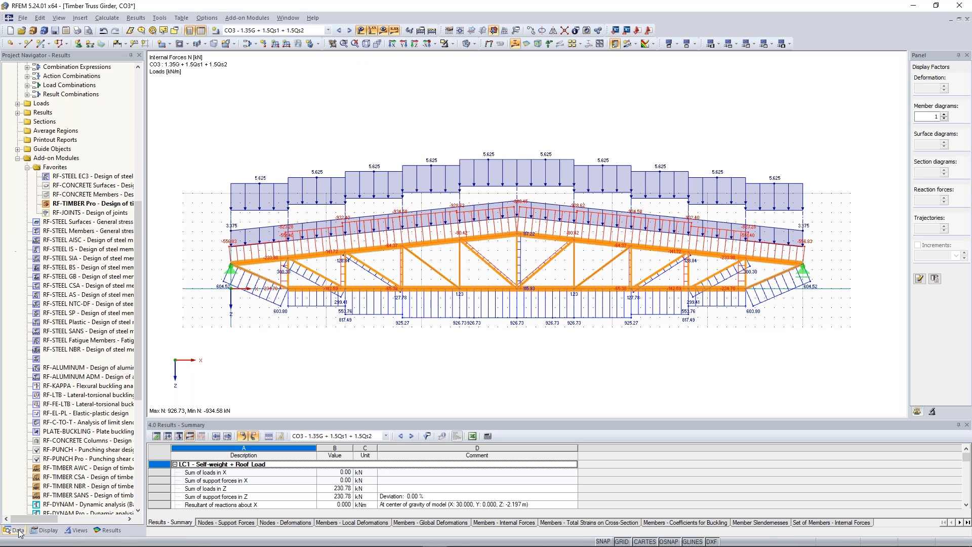
double_click(89, 205)
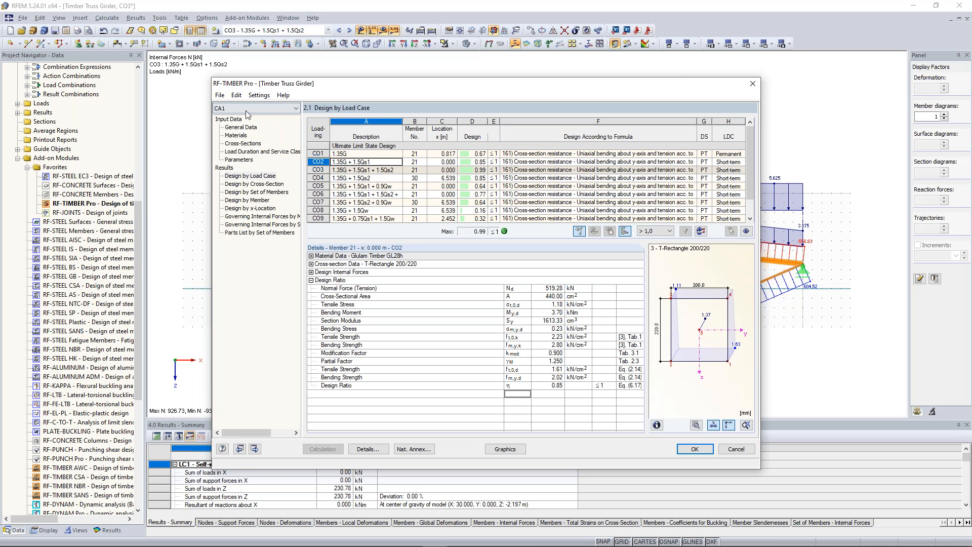
left_click_drag(368, 84, 351, 394)
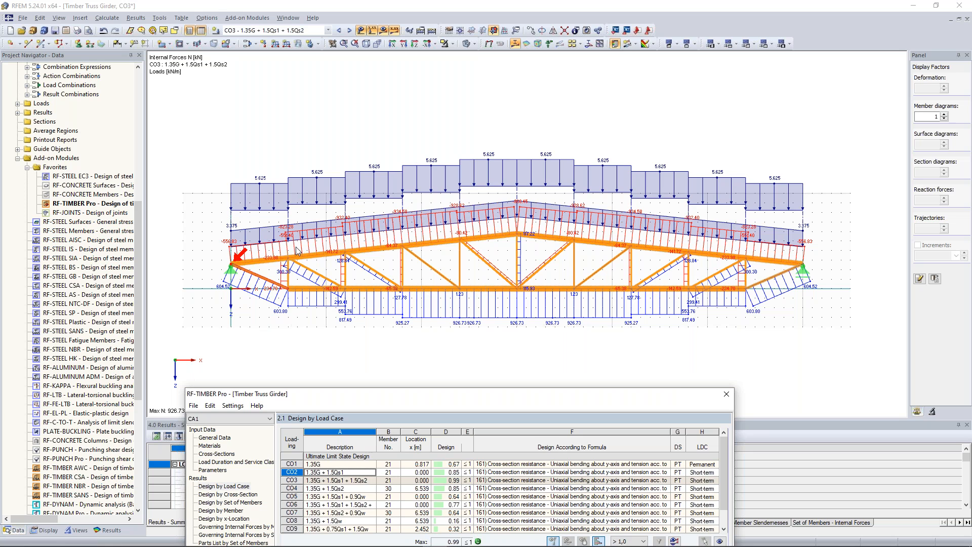
left_click_drag(360, 394, 362, 367)
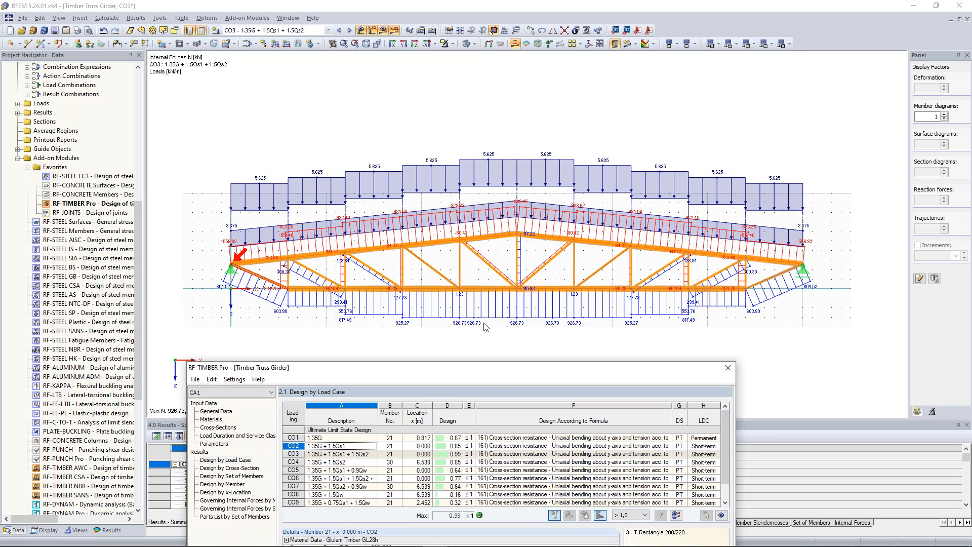
left_click_drag(474, 366, 501, 120)
- Create a new RF-TIMBER Pro design case number 2 with the description "Verticals"
left_click(223, 135)
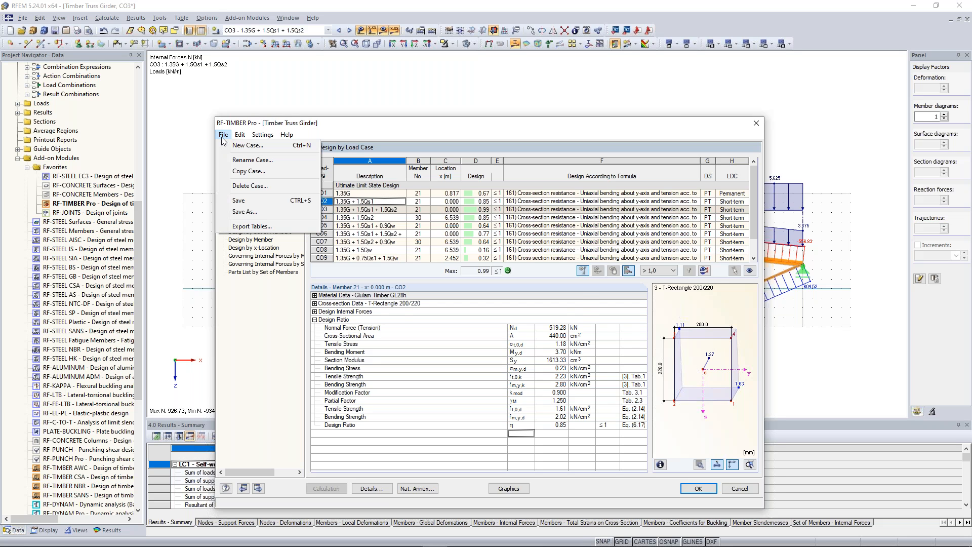
left_click(247, 145)
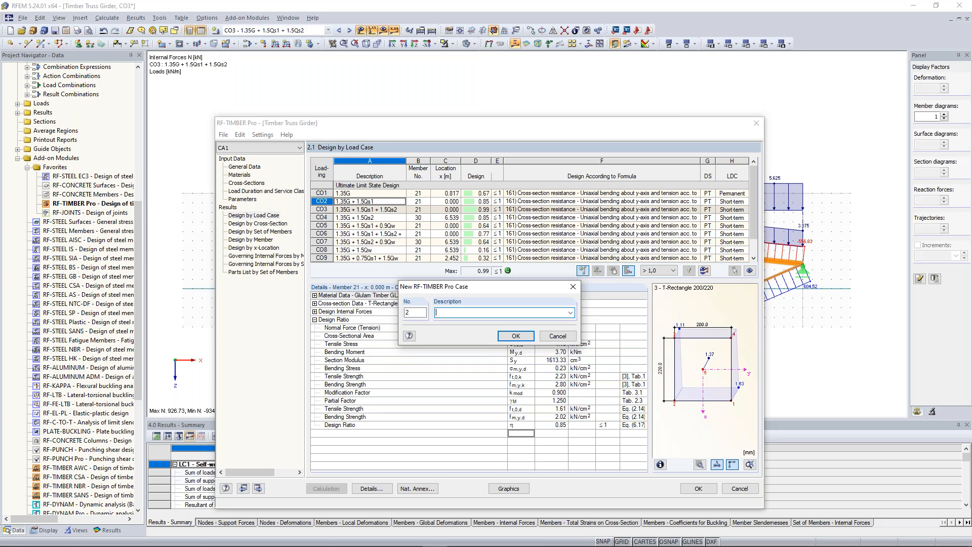
type("Verticals")
key("Return")
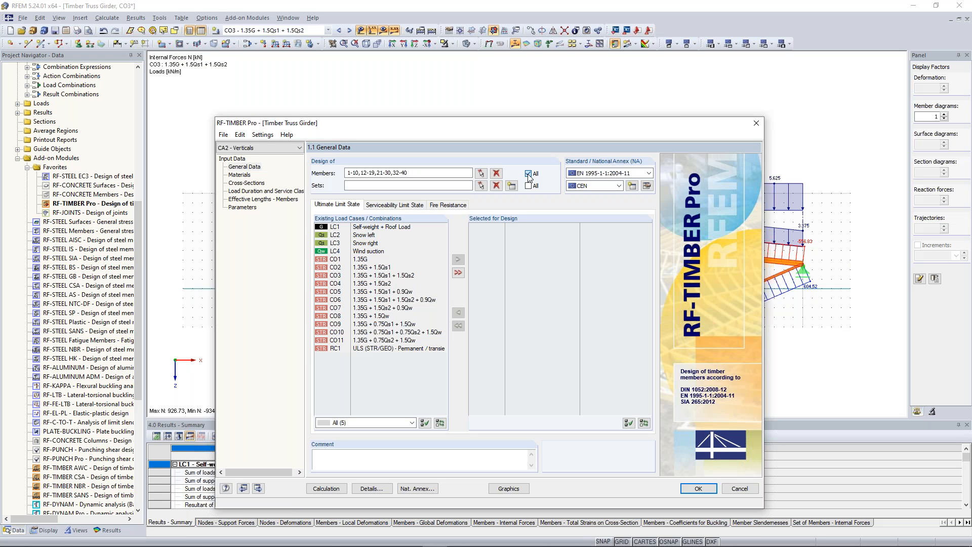
- Assign only the vertical members 32-40 for design, using Special Selection for members parallel to one of the girder's verticals
left_click(481, 173)
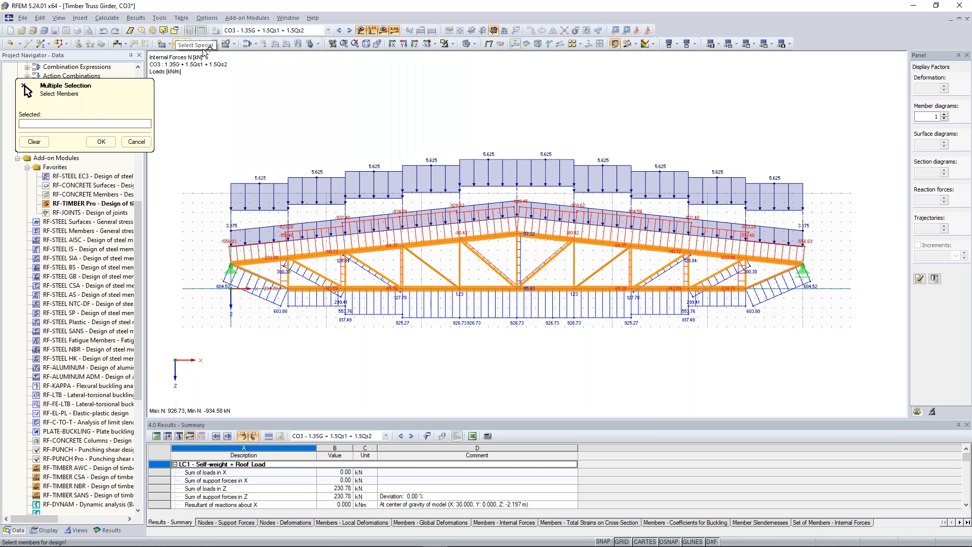
left_click(175, 33)
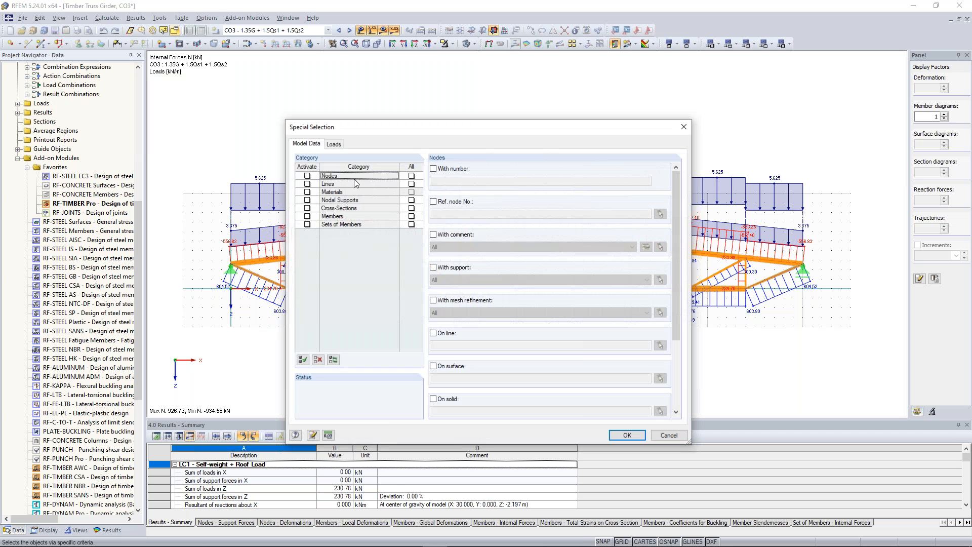
left_click(307, 217)
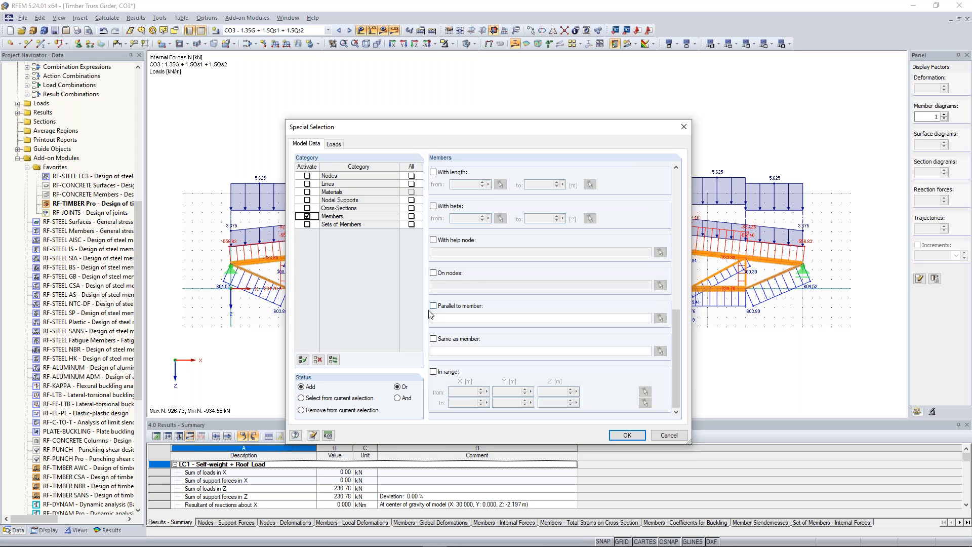
left_click(437, 310)
left_click(660, 318)
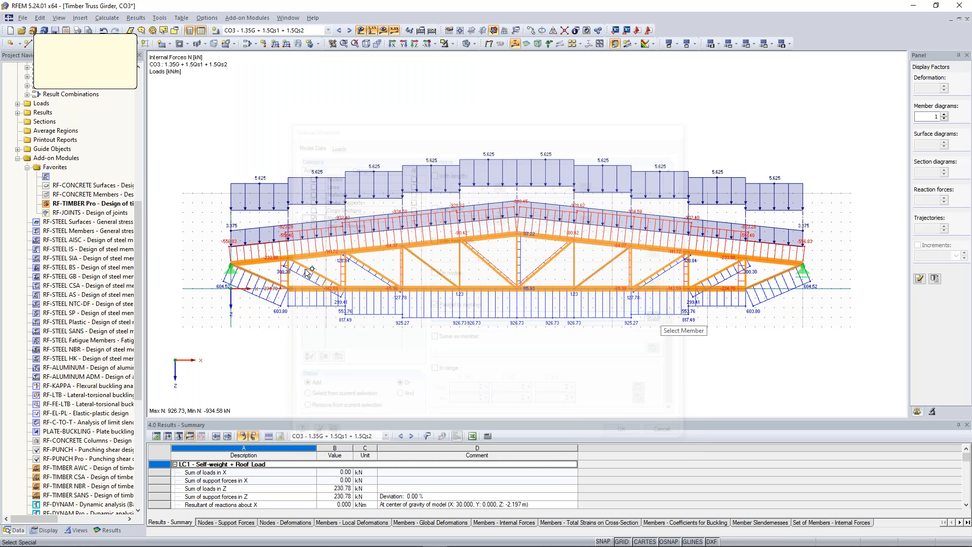
left_click(308, 274)
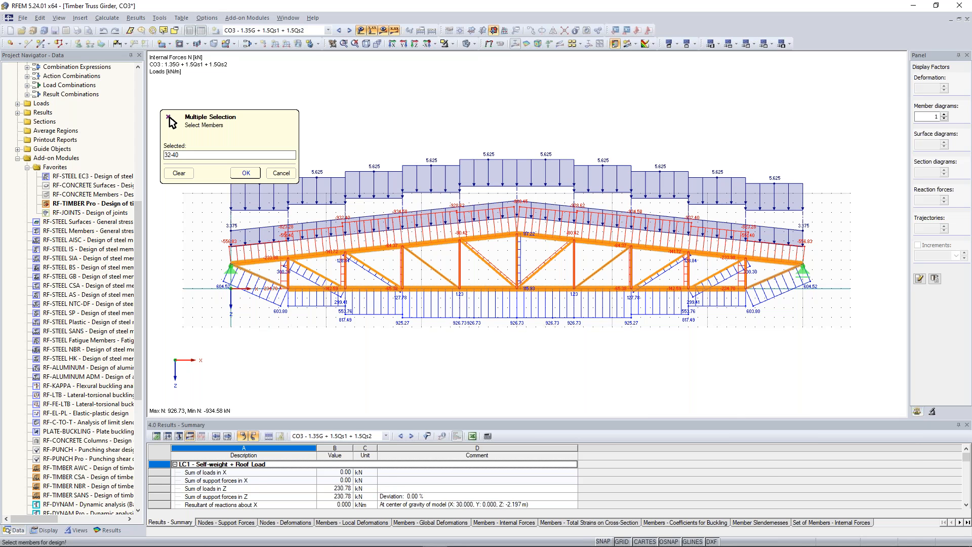
left_click(246, 173)
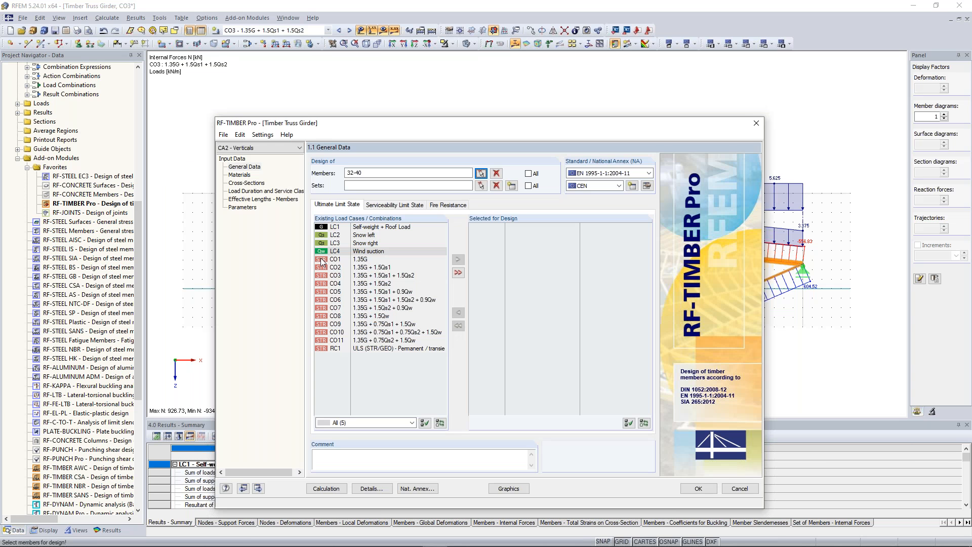
- Check the materials and cross-sections of the Verticals case and set service class 2 for all members
left_click_drag(418, 126, 419, 108)
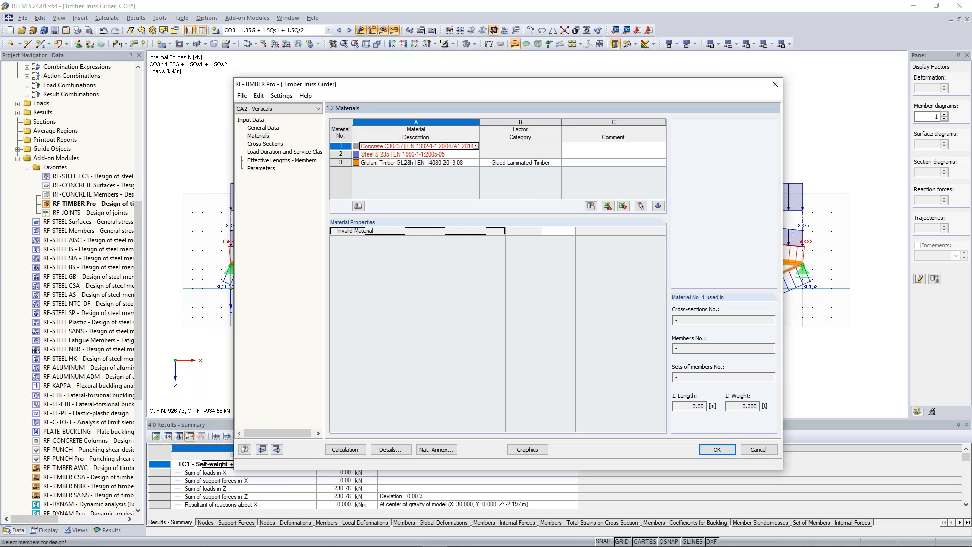
left_click(266, 144)
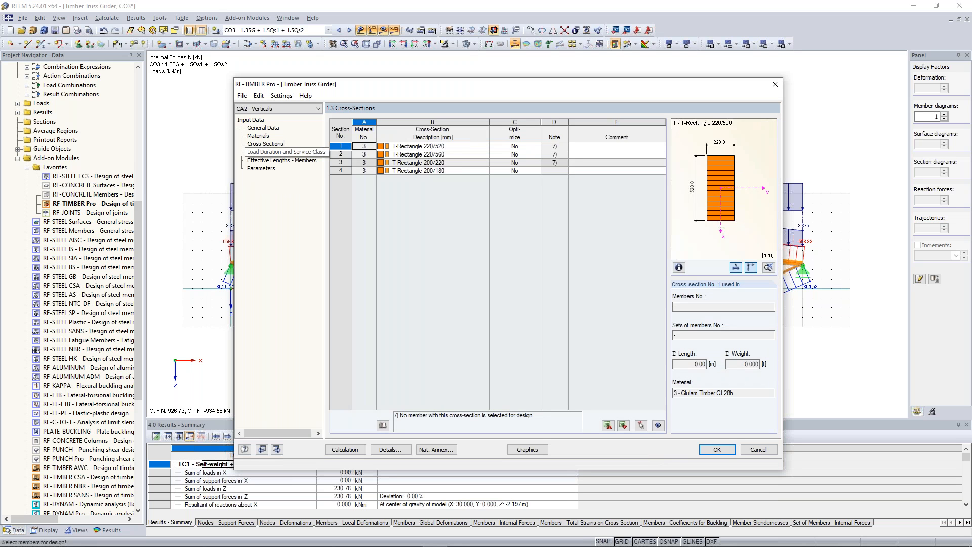
left_click(283, 152)
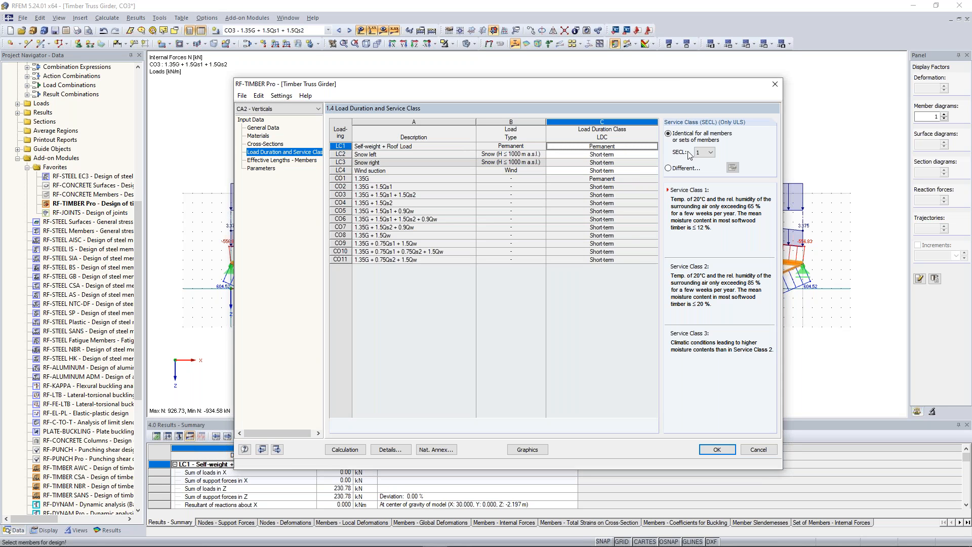
left_click(704, 153)
left_click(702, 167)
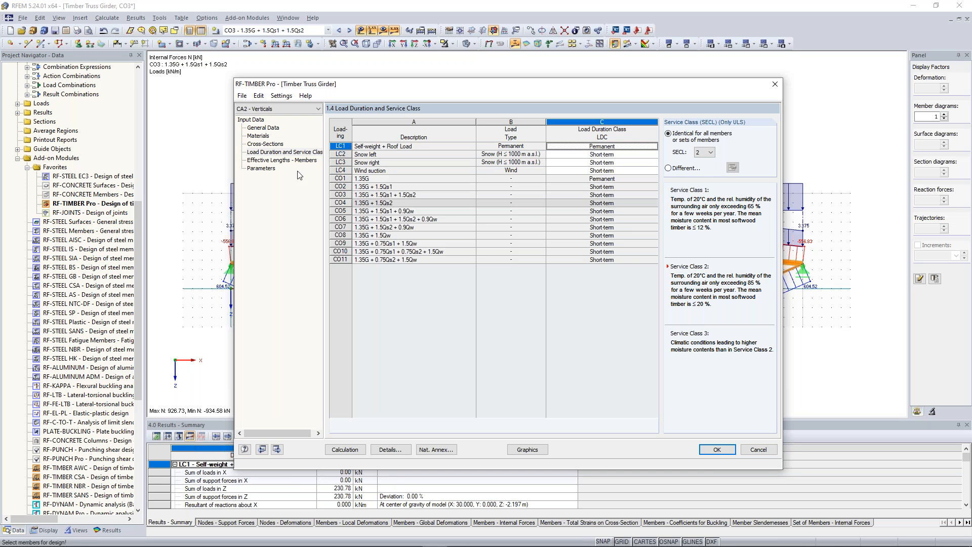
- Review the effective lengths of vertical members 32-40 in the Verticals case against the girder's axial forces
left_click(283, 160)
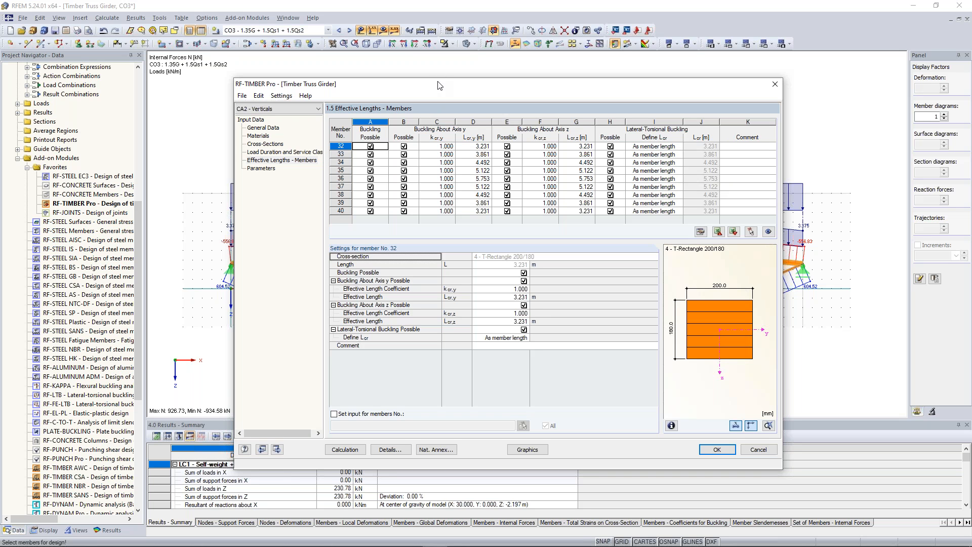
left_click_drag(437, 84, 399, 152)
left_click_drag(399, 105, 372, 355)
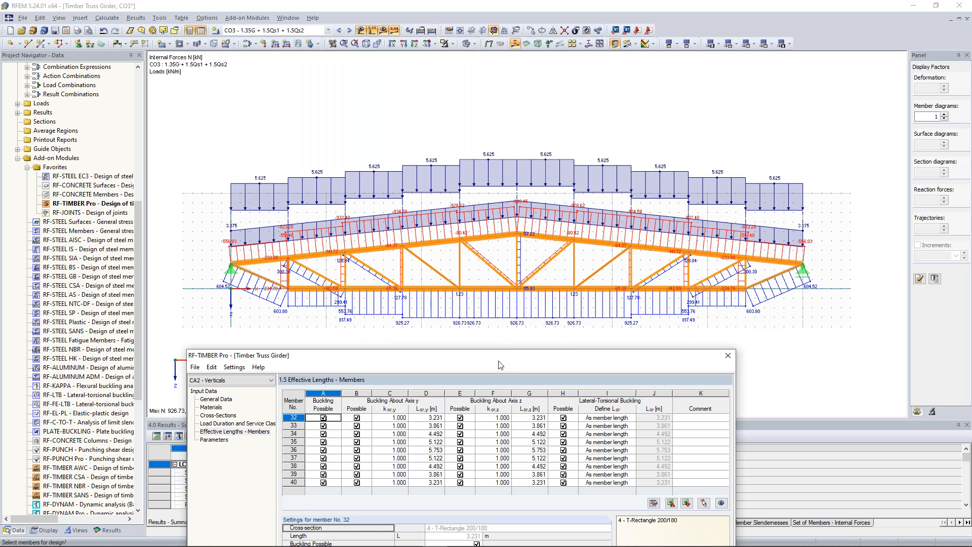
left_click_drag(501, 358, 497, 315)
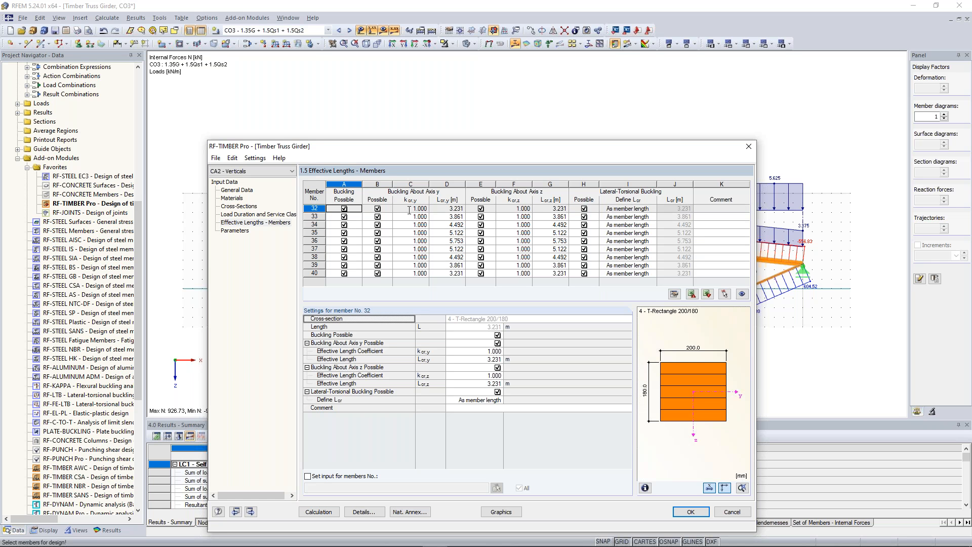
- Calculate the Verticals case and review its design ratios by load case
left_click_drag(600, 149, 590, 297)
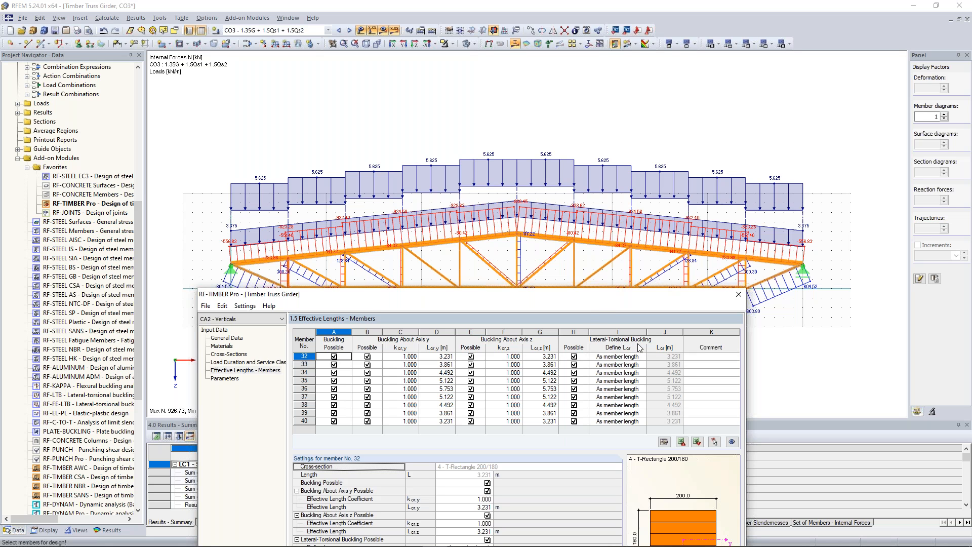
left_click_drag(587, 300, 582, 133)
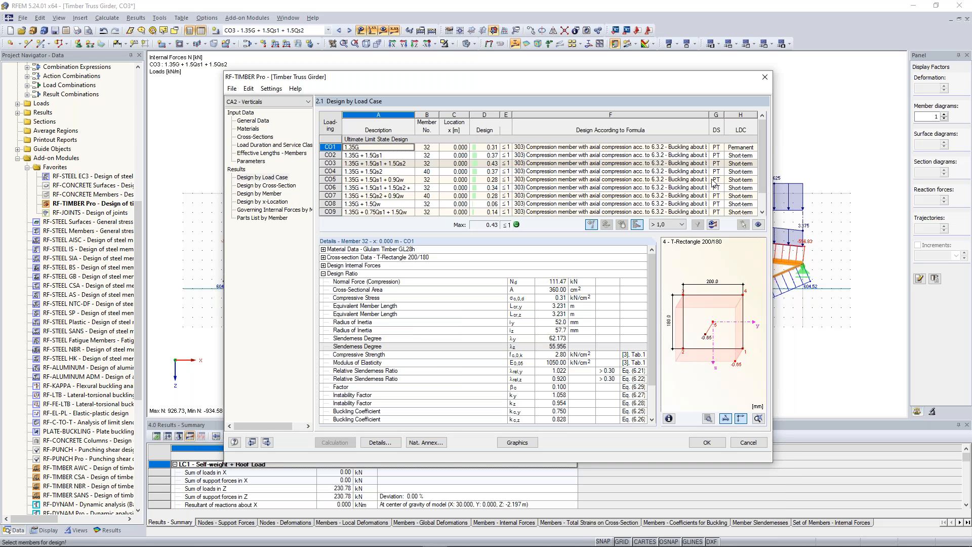
mouse_move(762, 149)
left_mouse_down()
mouse_move(761, 164)
mouse_move(764, 138)
mouse_move(759, 166)
left_mouse_up()
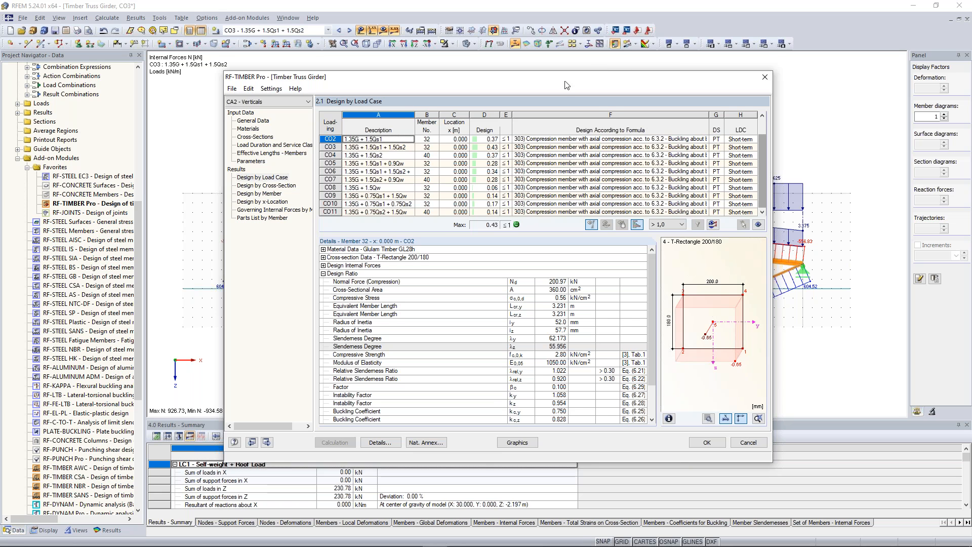
- Create RF-TIMBER Pro design case number 3 with the description "Diagonals" and clear its preset member list
left_click_drag(599, 75, 595, 56)
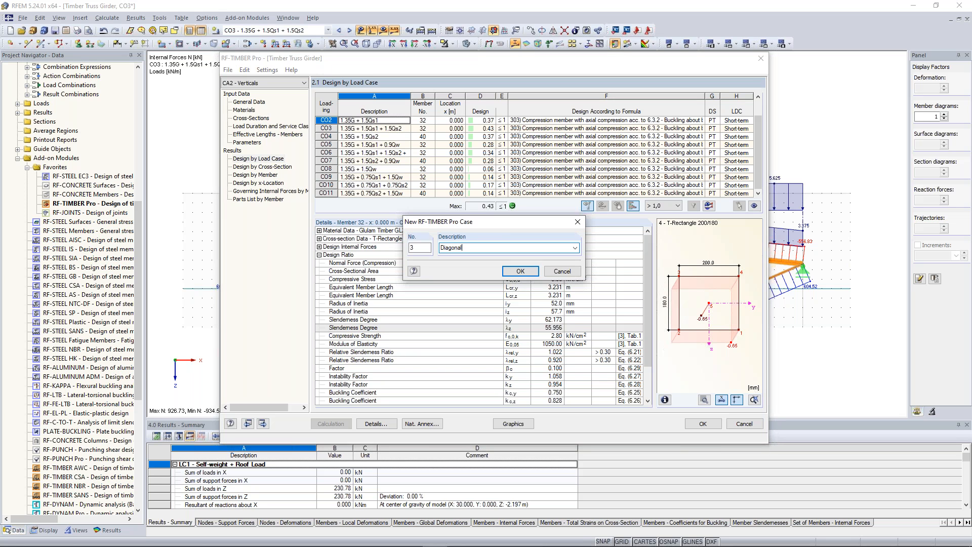
left_click(524, 272)
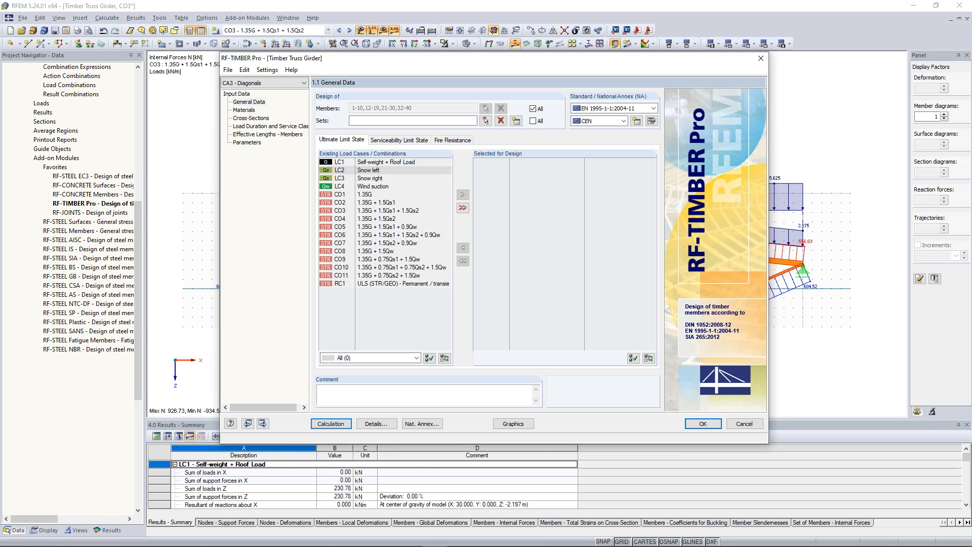
left_click(533, 109)
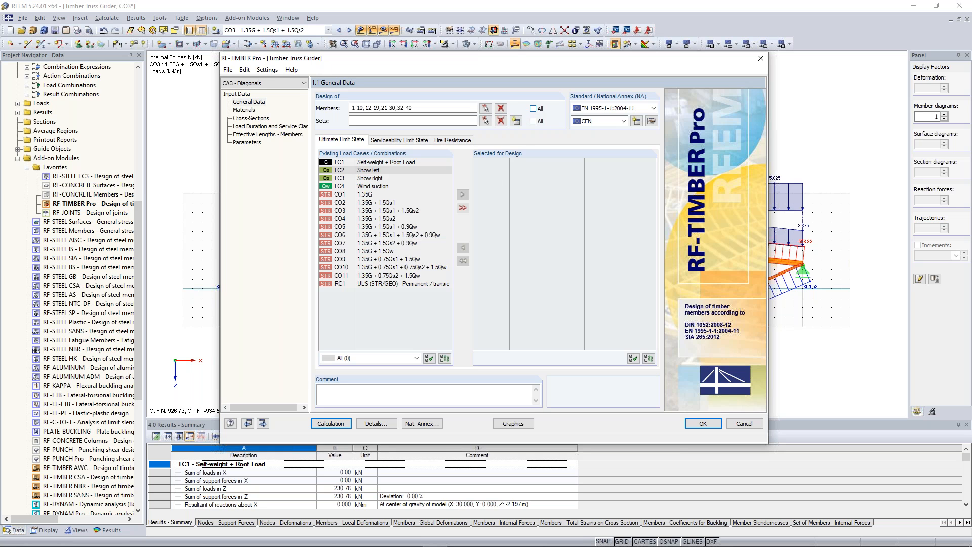
left_click(502, 111)
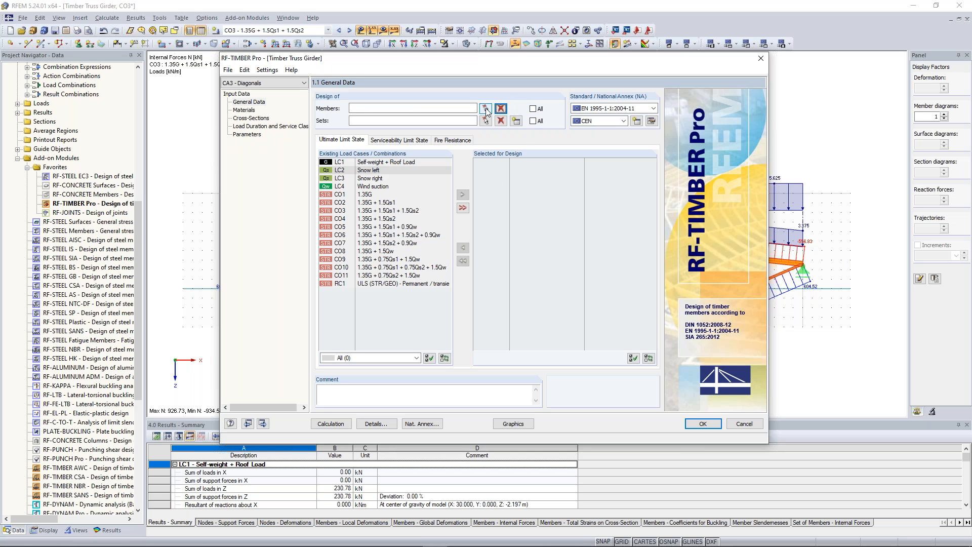
- Show only members with cross-section T-Rectangle 200/220 and assign the inner diagonals 22-29 for design, excluding the two end diagonals
left_click(486, 108)
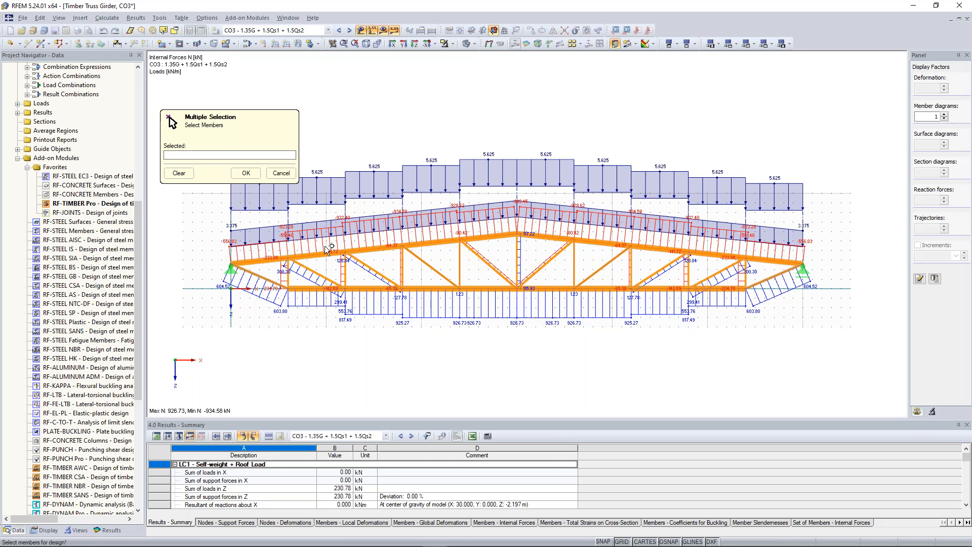
left_click(75, 530)
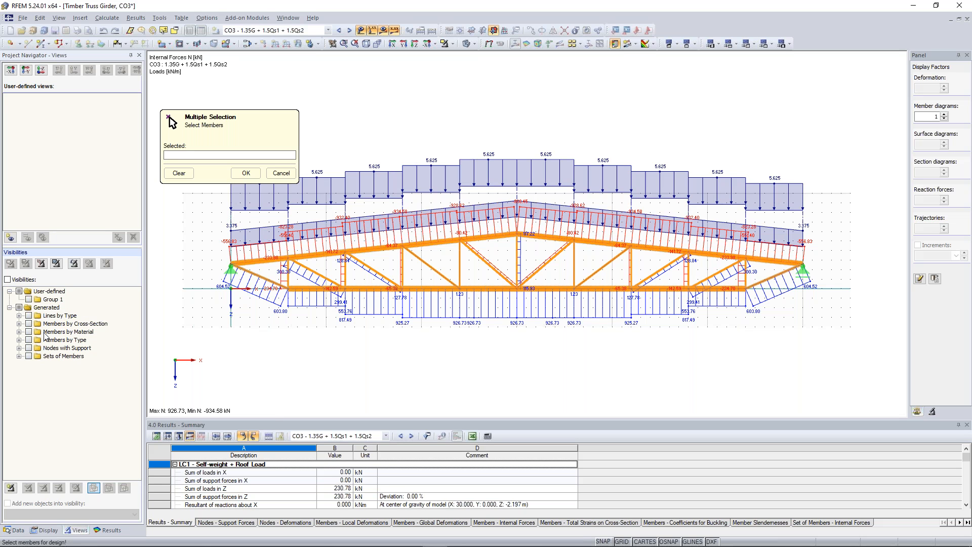
left_click(18, 324)
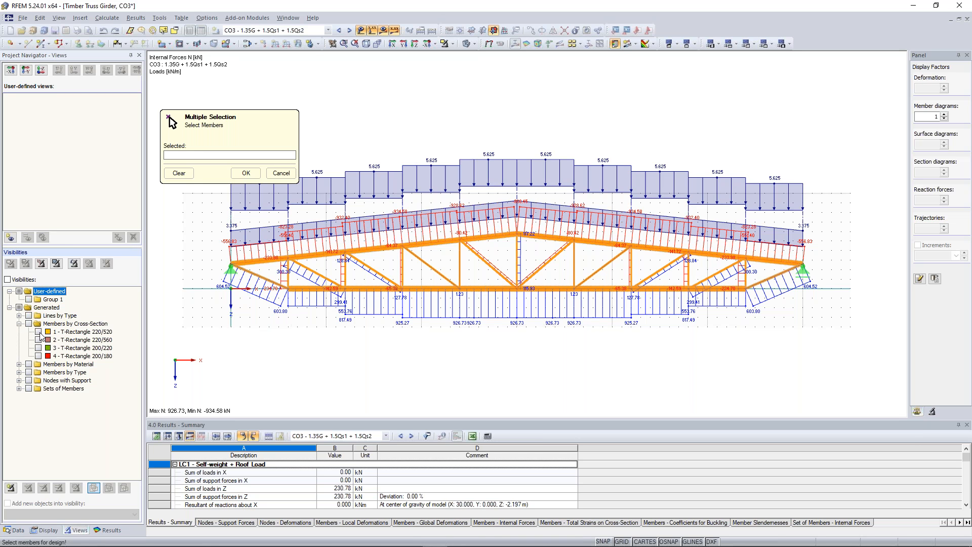
left_click(38, 348)
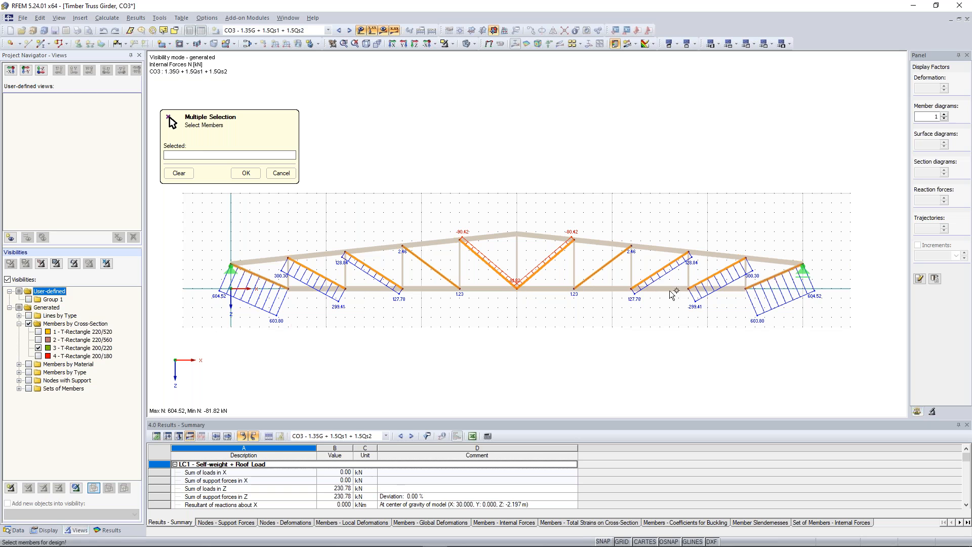
left_click_drag(734, 275, 297, 274)
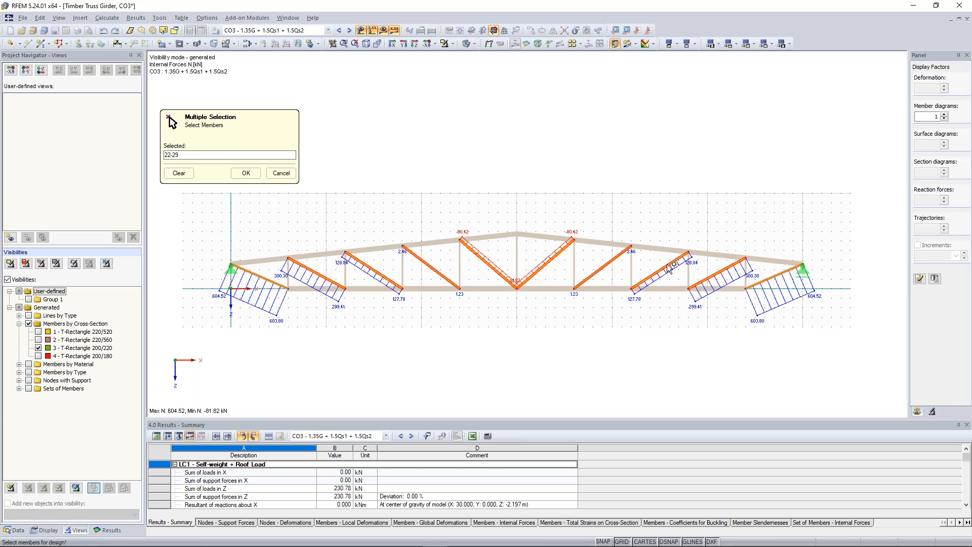
scroll(500, 299, "up", 2)
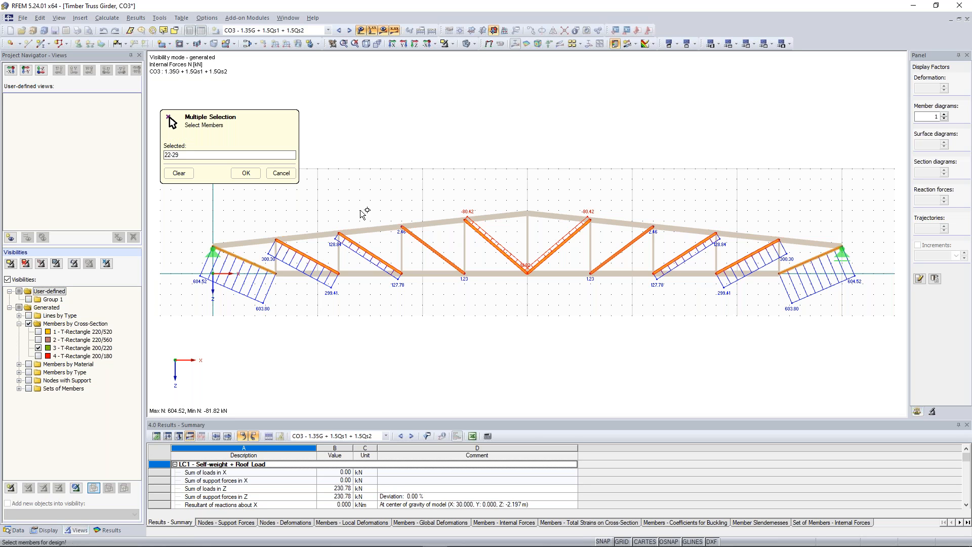
left_click(246, 174)
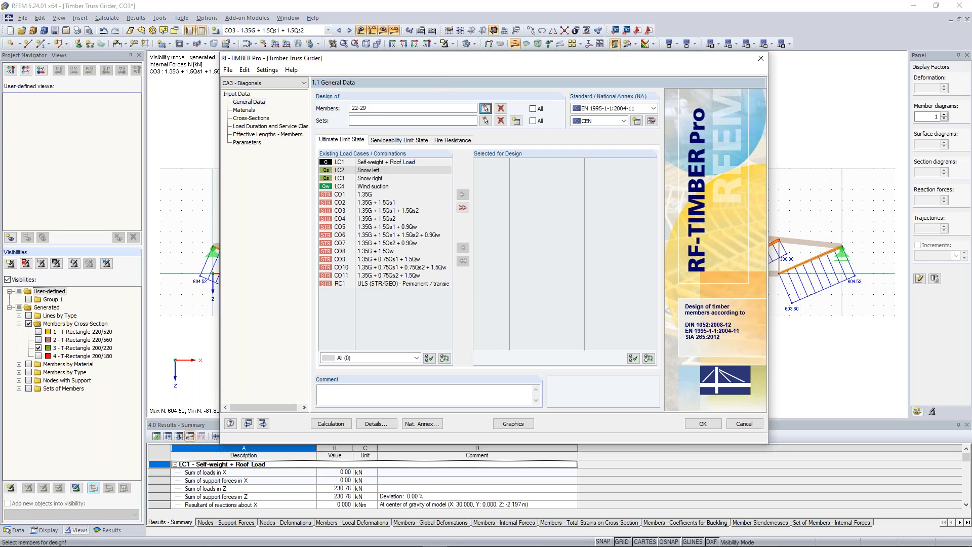
- Add load combinations CO1 to CO11 to the ultimate limit state design of the Diagonals case
left_click(344, 195)
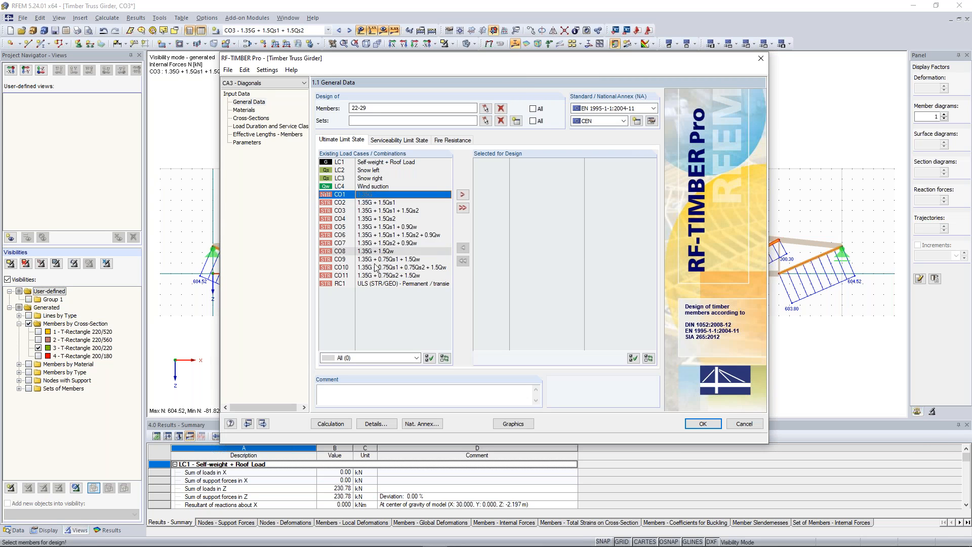
left_click(375, 275, "shift")
left_click(462, 195)
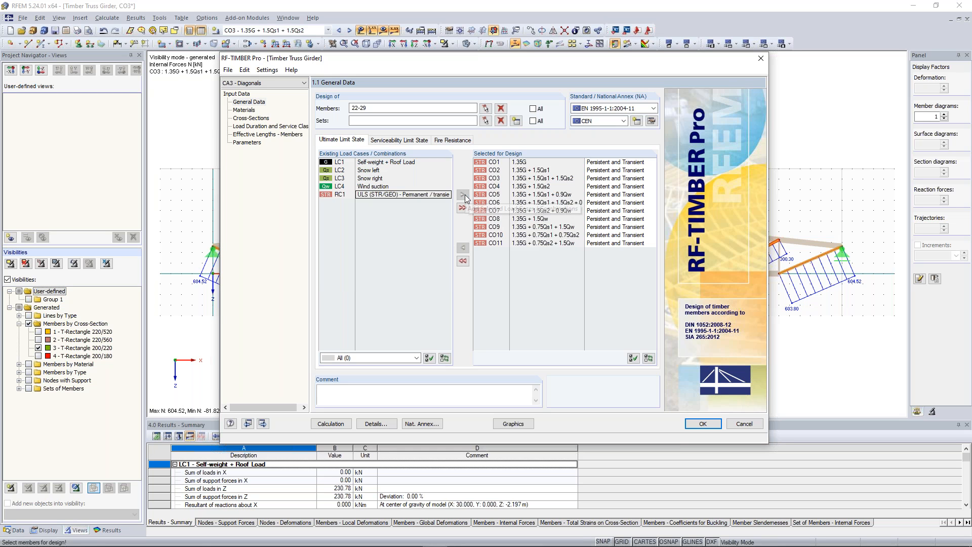
- Review the materials and cross-sections of the Diagonals case
left_click(262, 424)
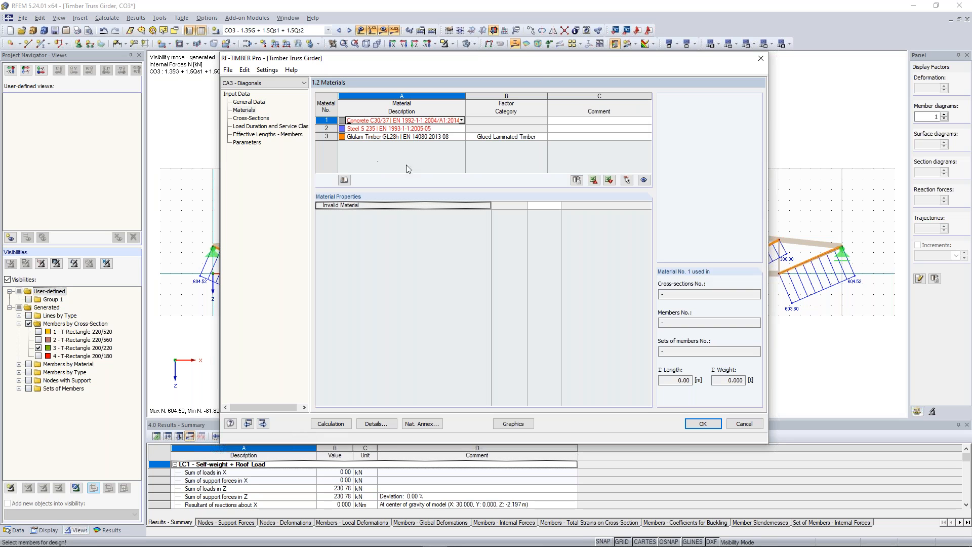
left_click(264, 424)
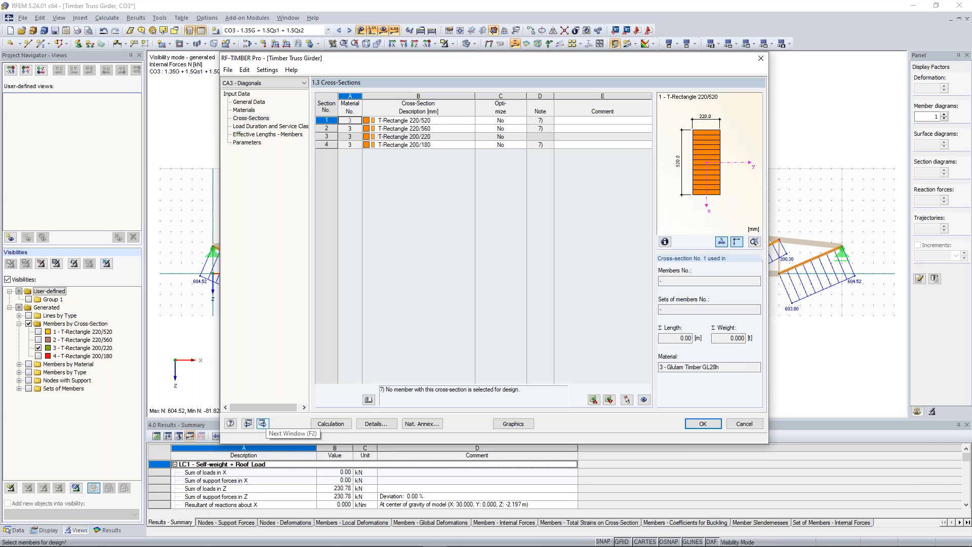
left_click(265, 425)
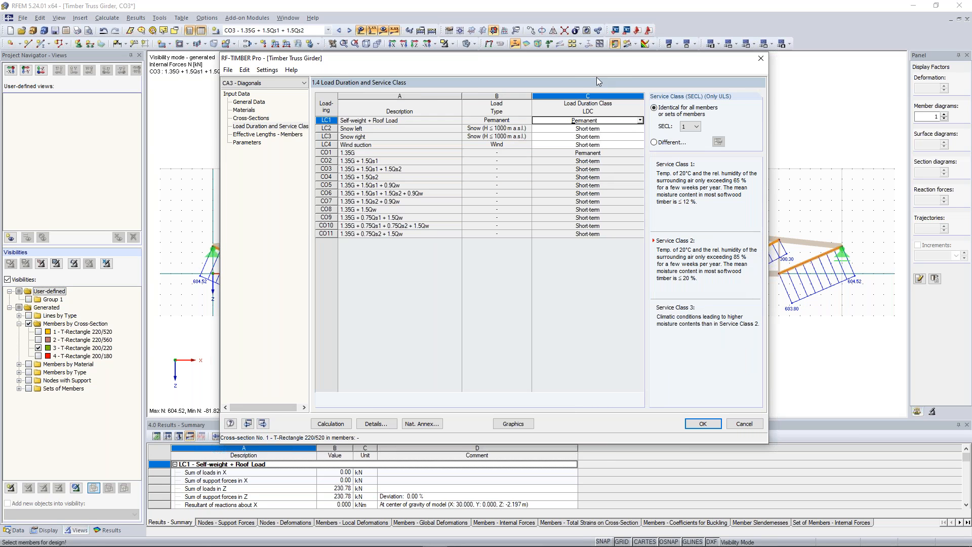
- Check the load duration classes of LC1 to LC4 and set the common service class for all diagonals
left_click(603, 129)
left_click(603, 137)
left_click(607, 144)
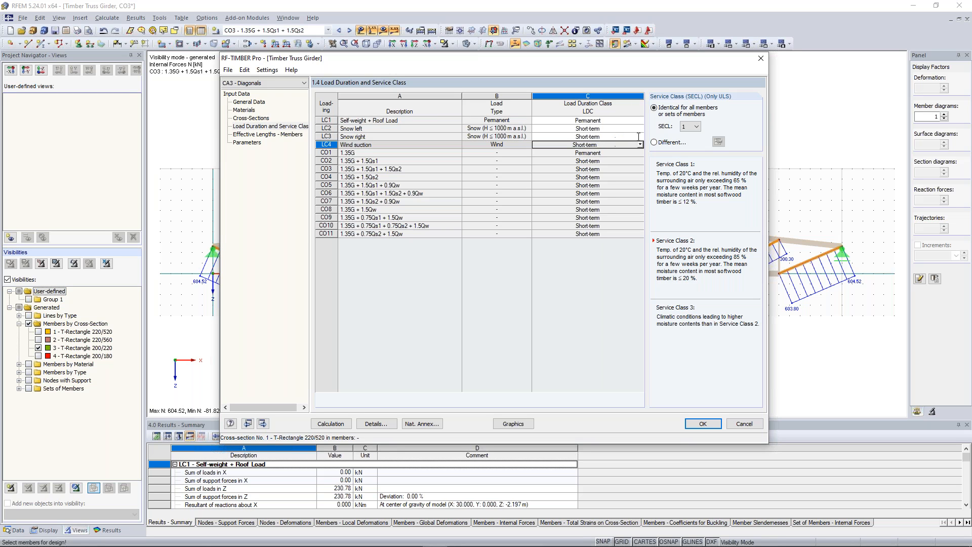
left_click(634, 120)
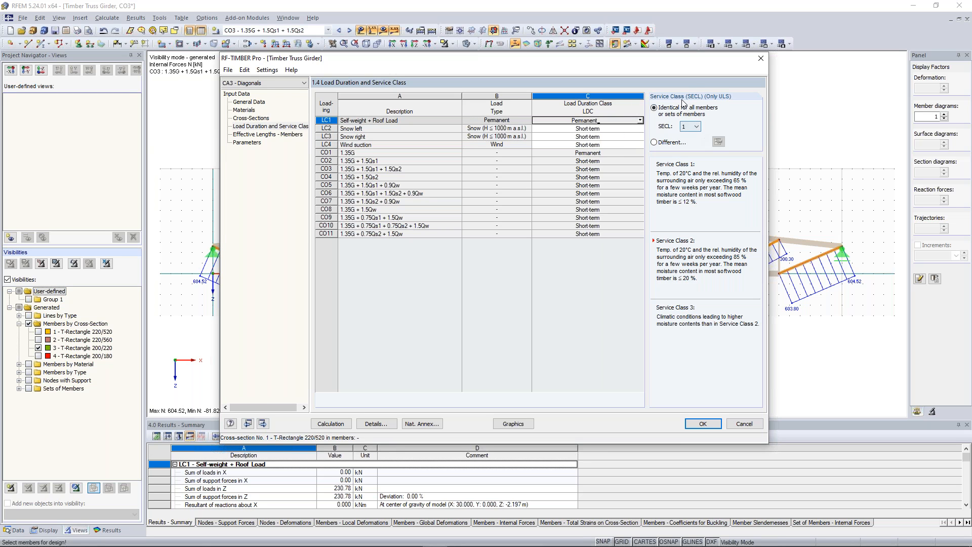
left_click(695, 126)
- Review the effective lengths of diagonals 22-29 and compare them with the members in the model
left_click(268, 134)
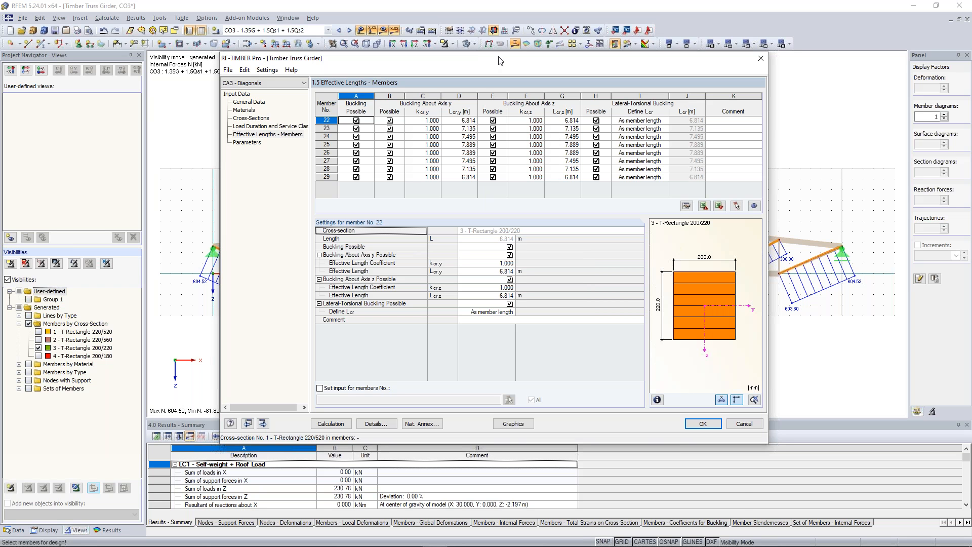
left_click_drag(494, 58, 427, 347)
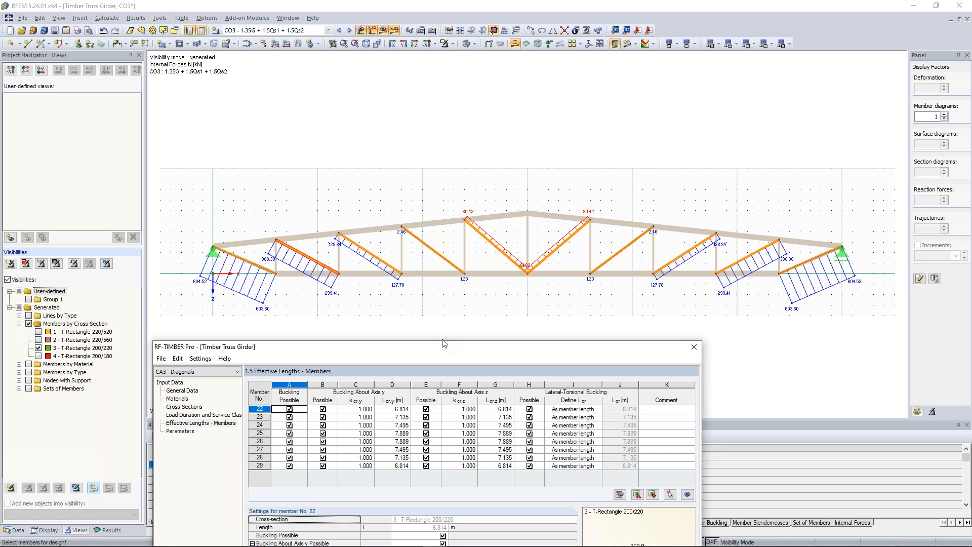
left_click_drag(443, 347, 528, 132)
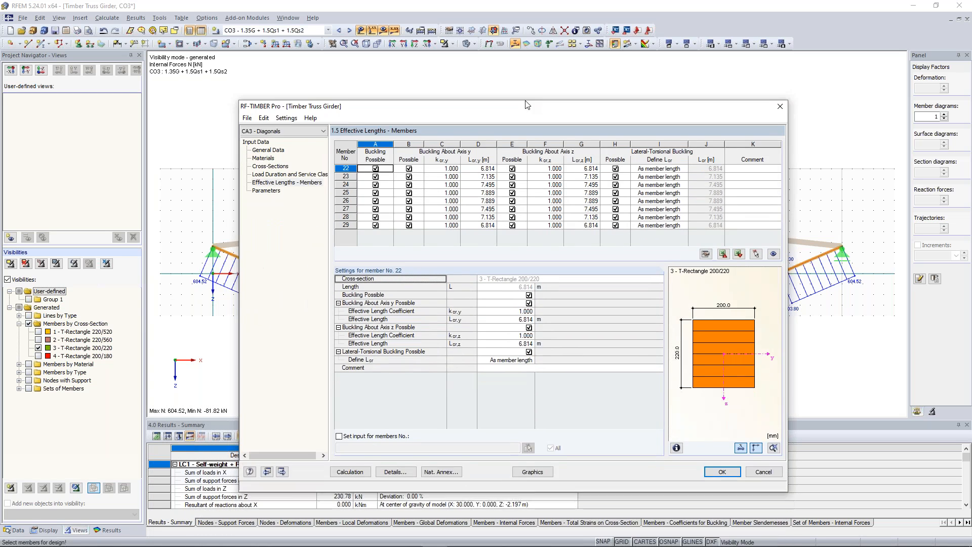
- Calculate the Diagonals case, review the ratios by load case and the CO2 design details, and return to the model
left_click(347, 457)
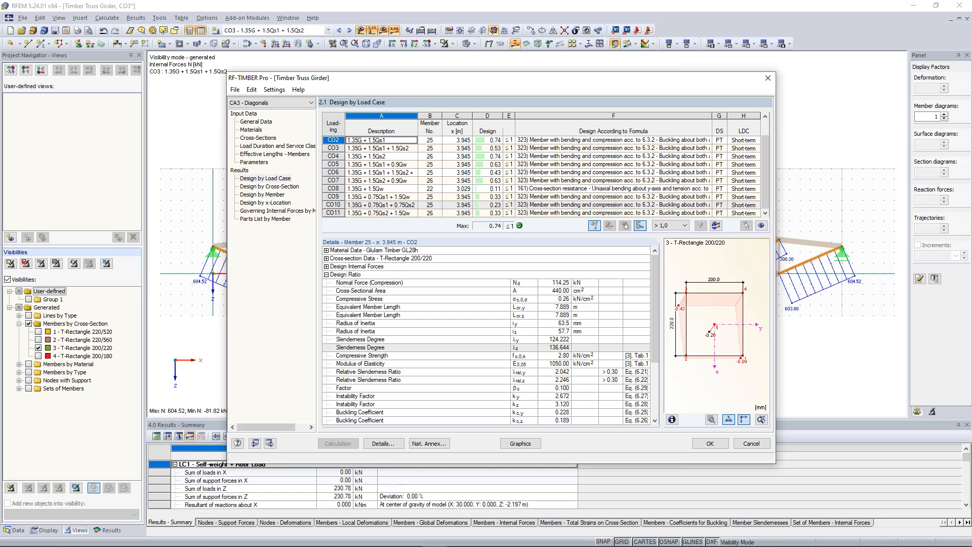
scroll(656, 322, "down", 4)
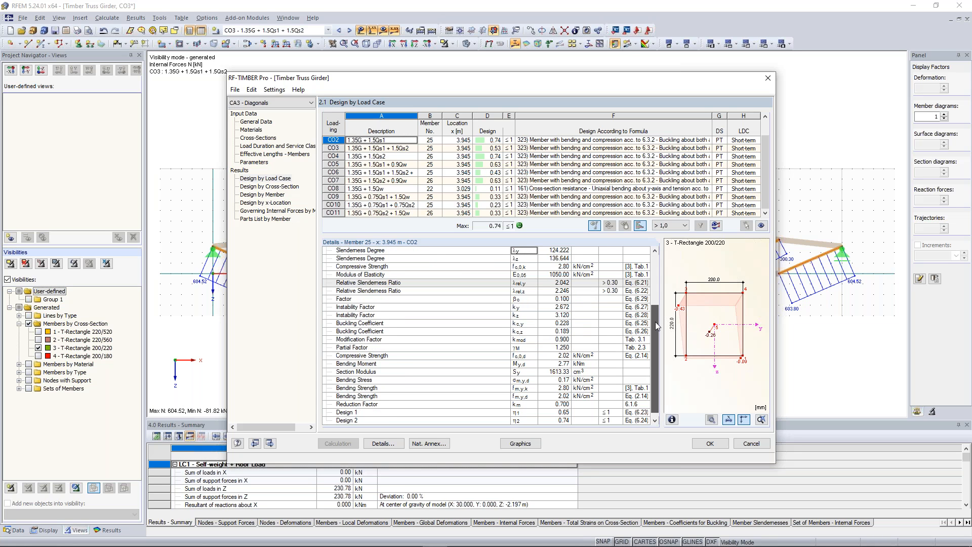
scroll(655, 321, "up", 4)
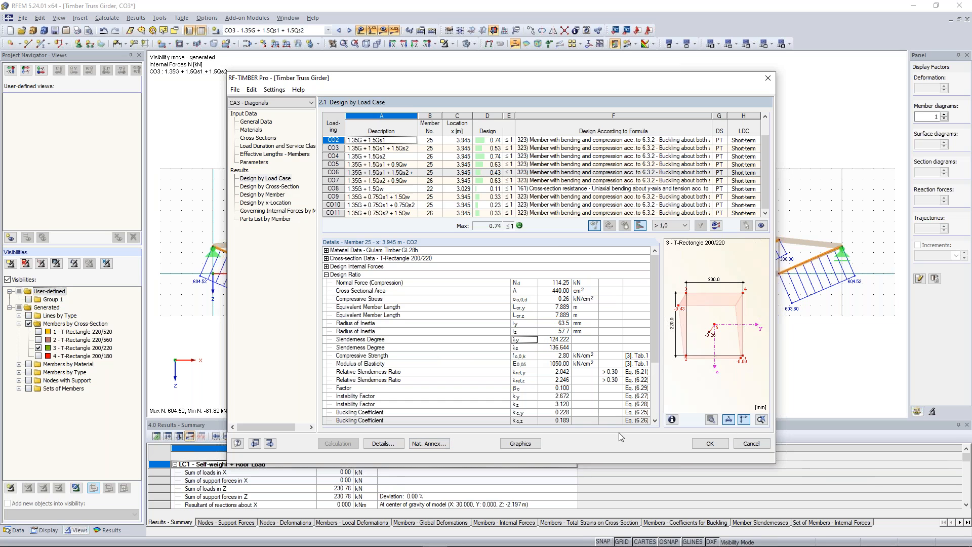
left_click(710, 444)
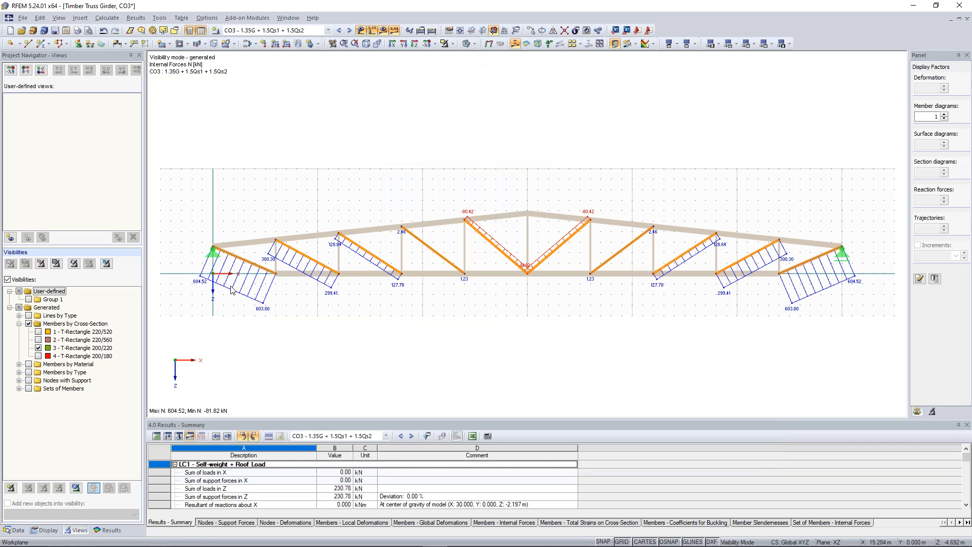
- Show the whole truss instead of only the diagonals and display the RF-TIMBER Pro CA1 design results
left_click(447, 42)
left_click(362, 30)
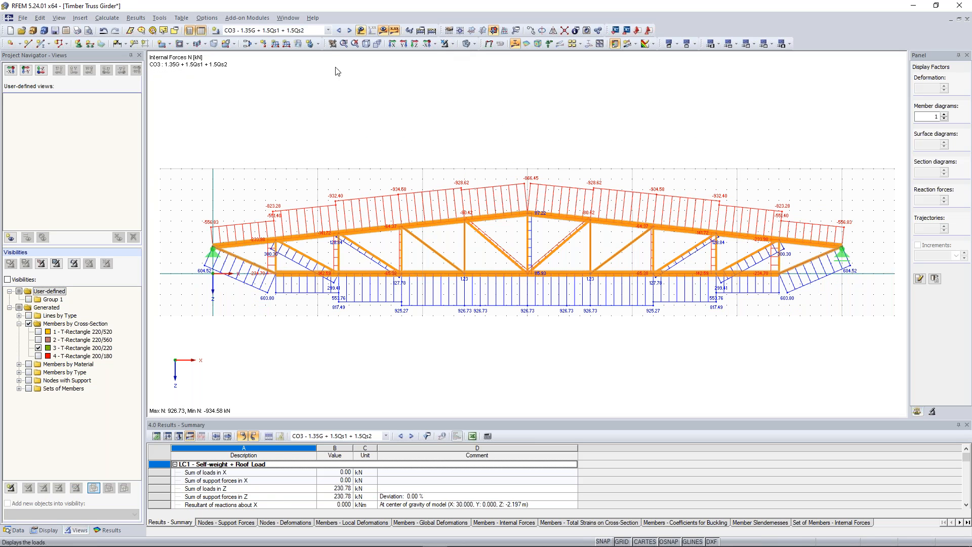
left_click(328, 31)
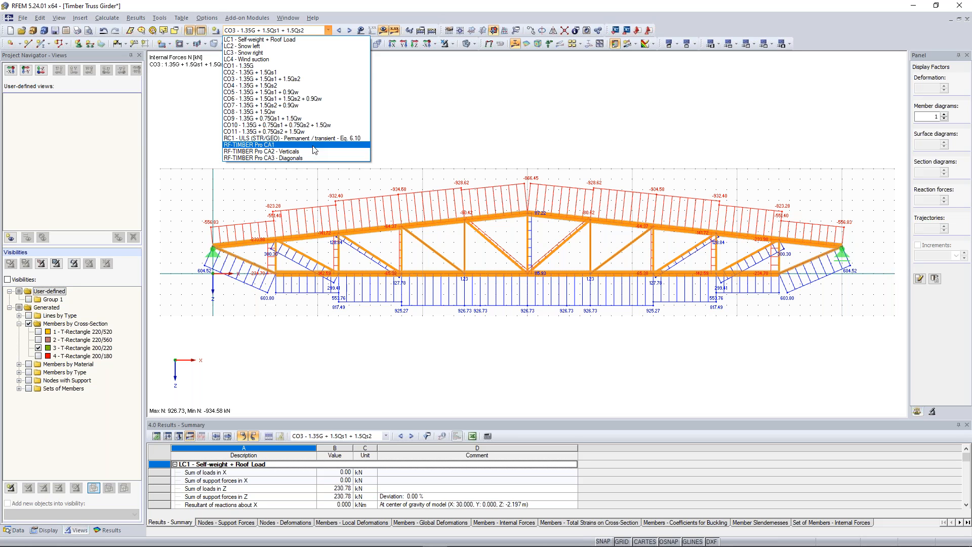
left_click(313, 146)
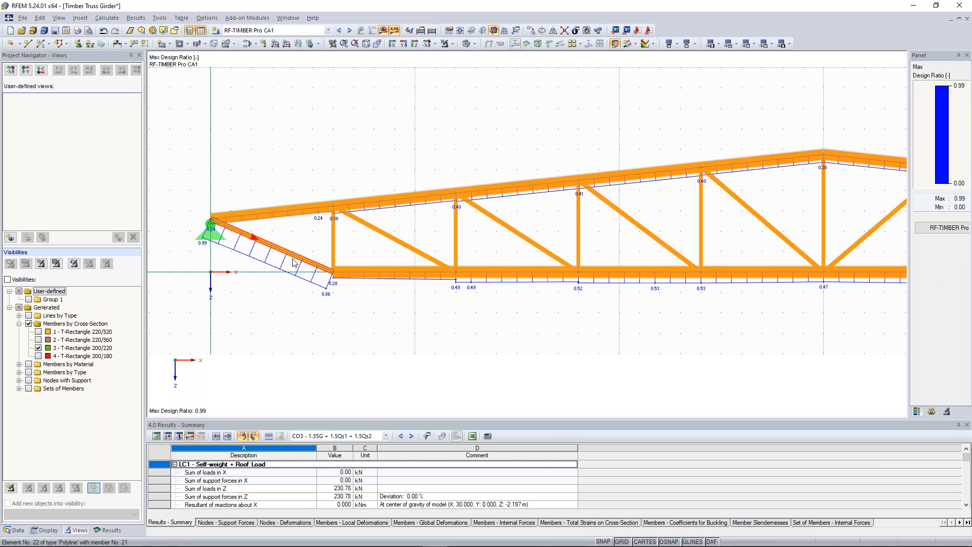
- Examine the CA1 maximum design ratios along the chords and the end diagonals at both supports
scroll(293, 262, "up", 1)
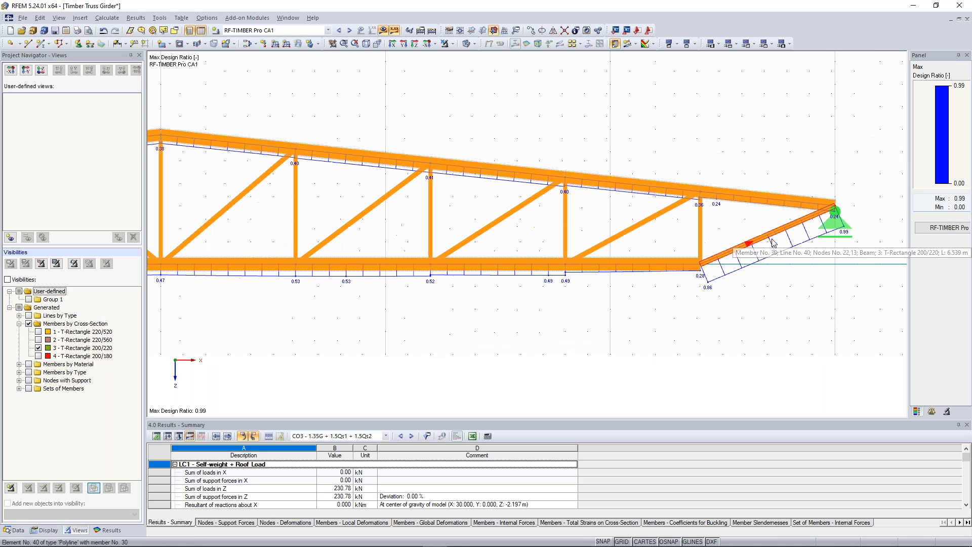
middle_click_drag(754, 229, 684, 238)
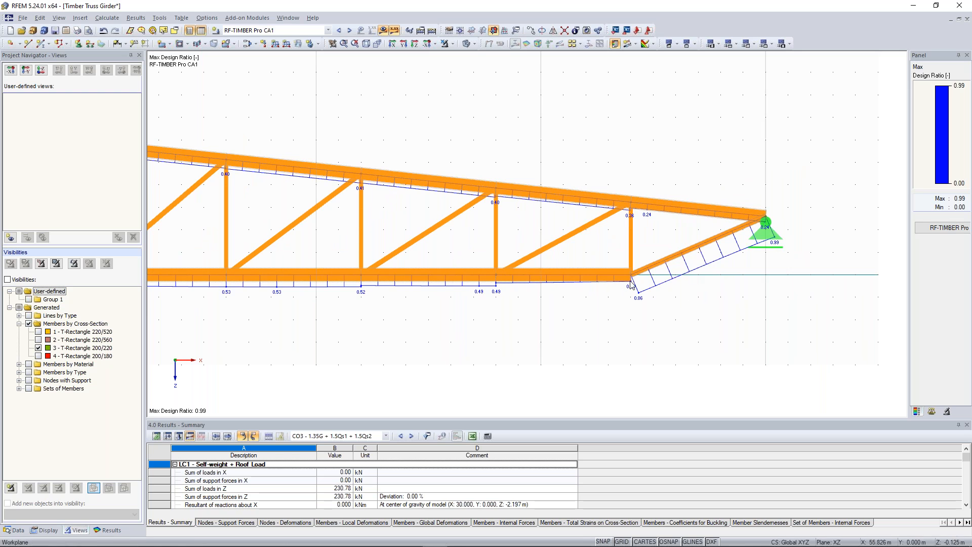
scroll(537, 278, "down", 2)
middle_click_drag(458, 262, 519, 250)
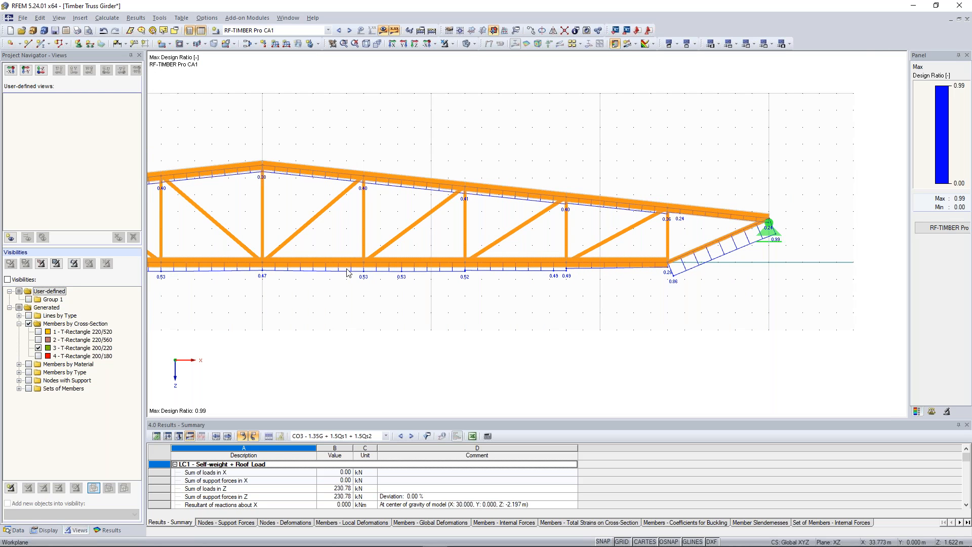
scroll(699, 242, "down", 1)
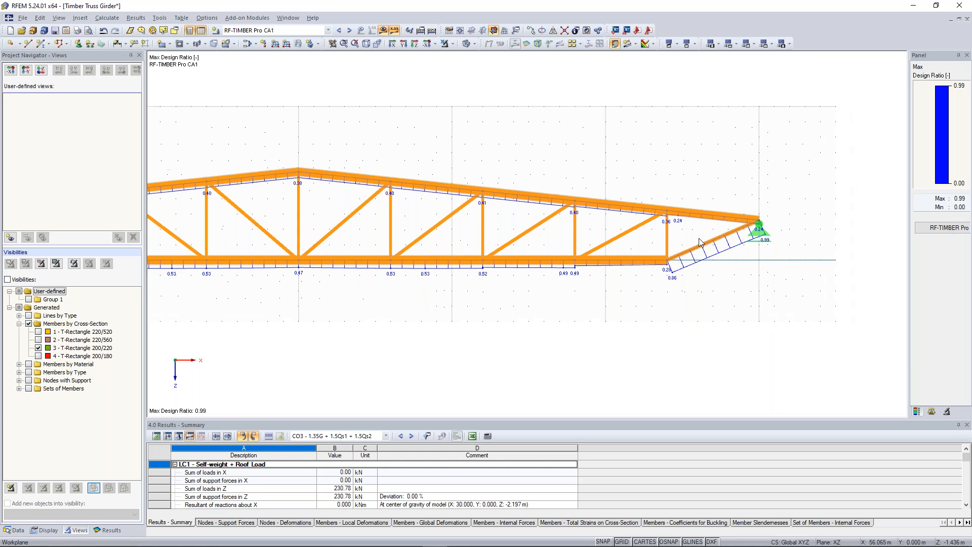
scroll(700, 242, "up", 1)
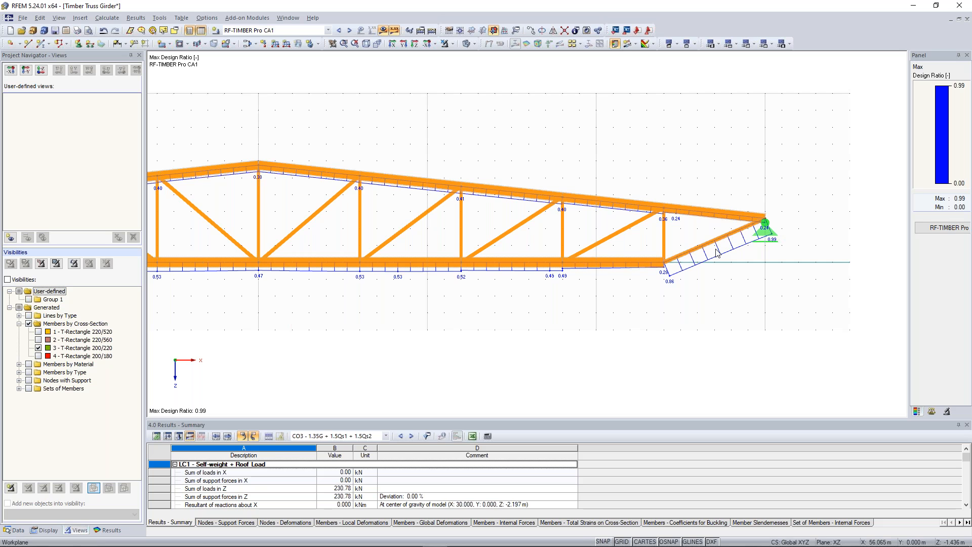
scroll(710, 249, "up", 1)
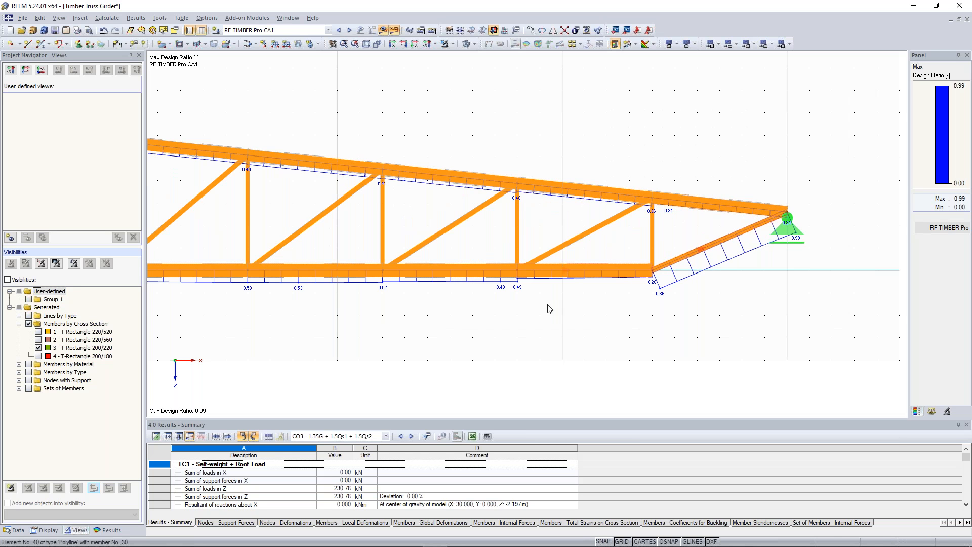
scroll(551, 309, "down", 2)
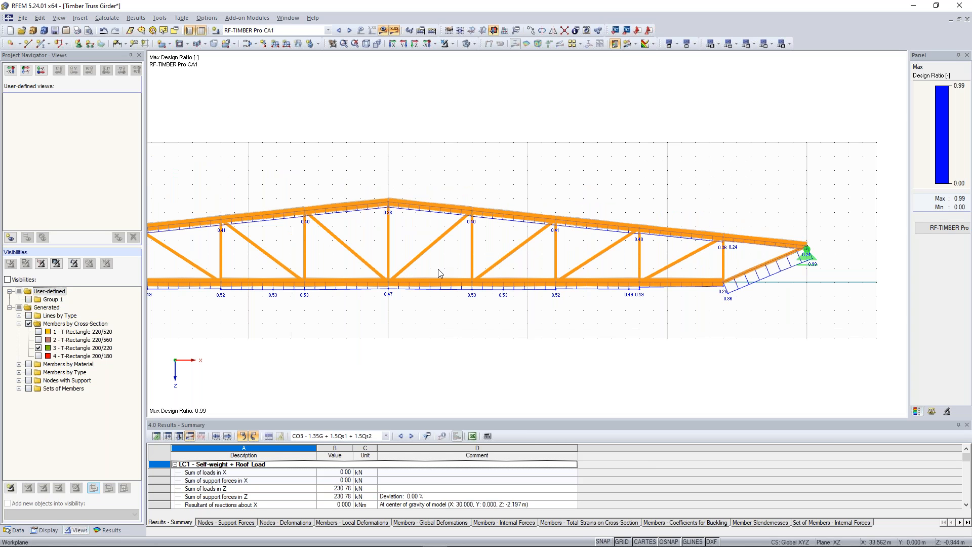
scroll(495, 194, "down", 1)
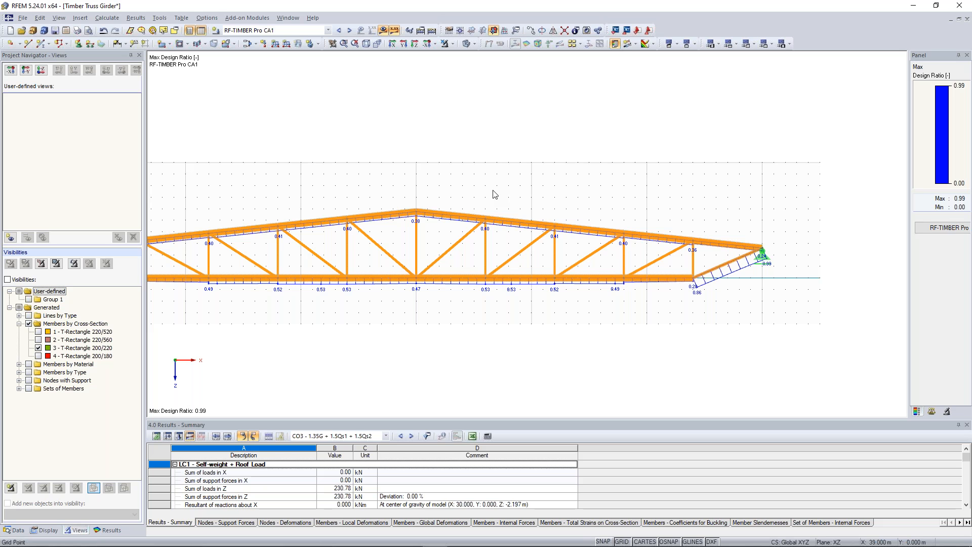
- Display the results of RF-TIMBER Pro CA2 - Verticals and CA3 - Diagonals and examine their design ratios
left_click(350, 30)
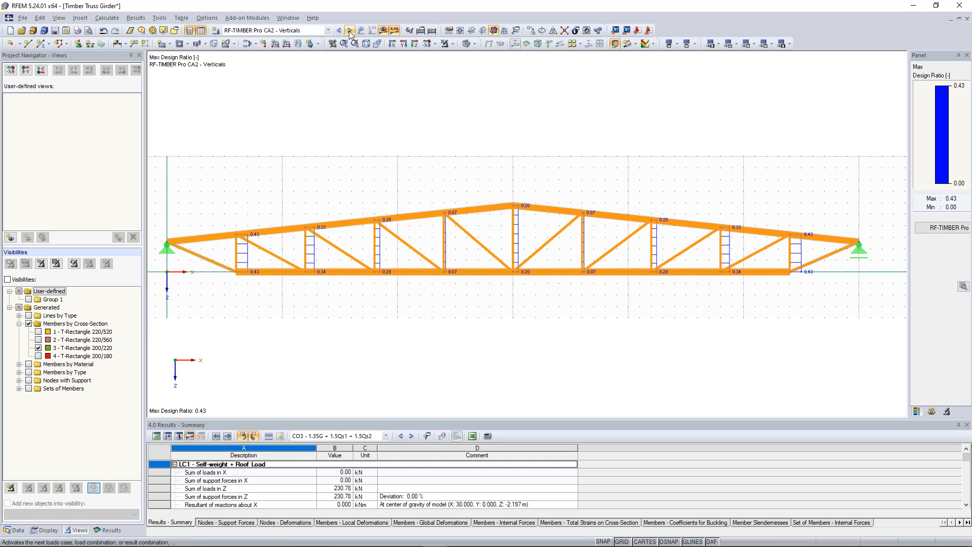
left_click(349, 31)
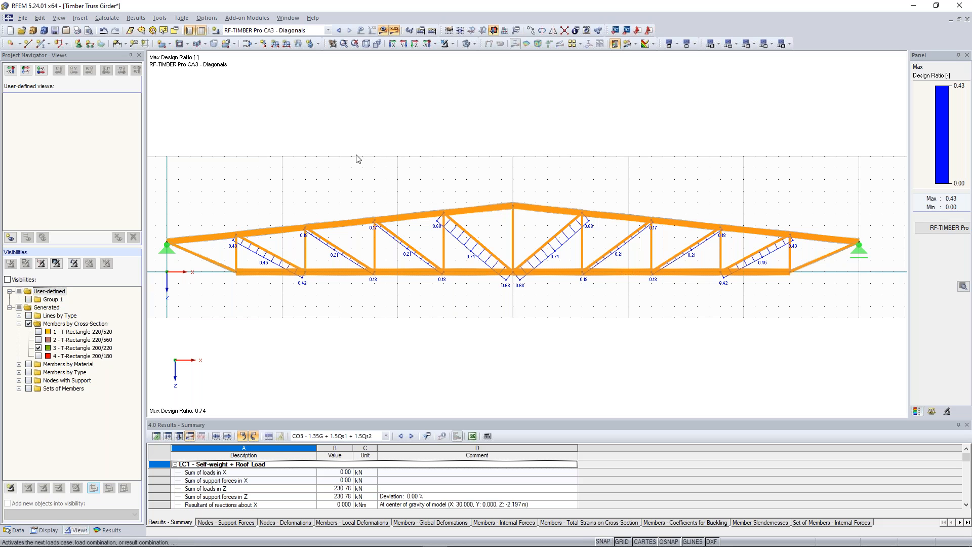
mouse_move(521, 163)
middle_mouse_down()
mouse_move(523, 140)
mouse_move(541, 149)
mouse_move(527, 153)
middle_mouse_up()
scroll(517, 126, "down", 1)
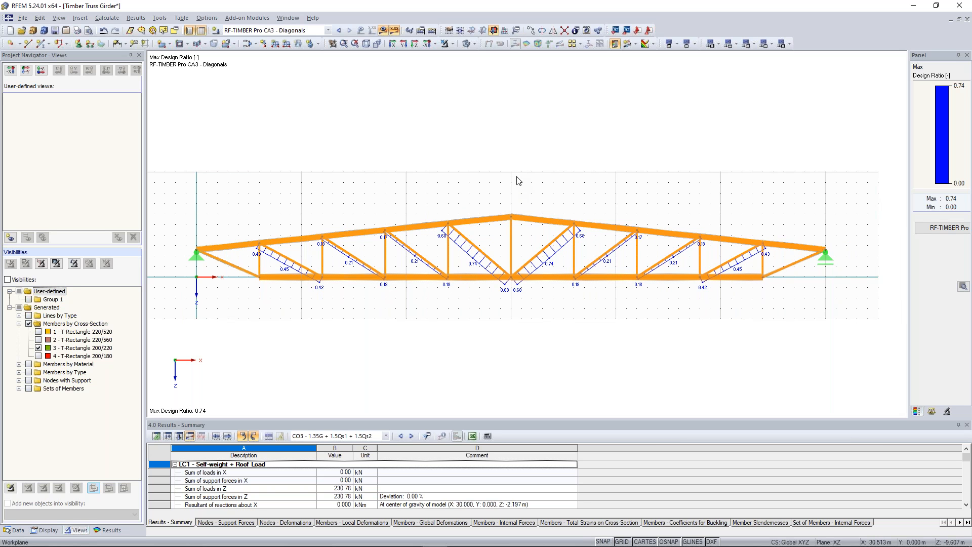
scroll(505, 181, "down", 1)
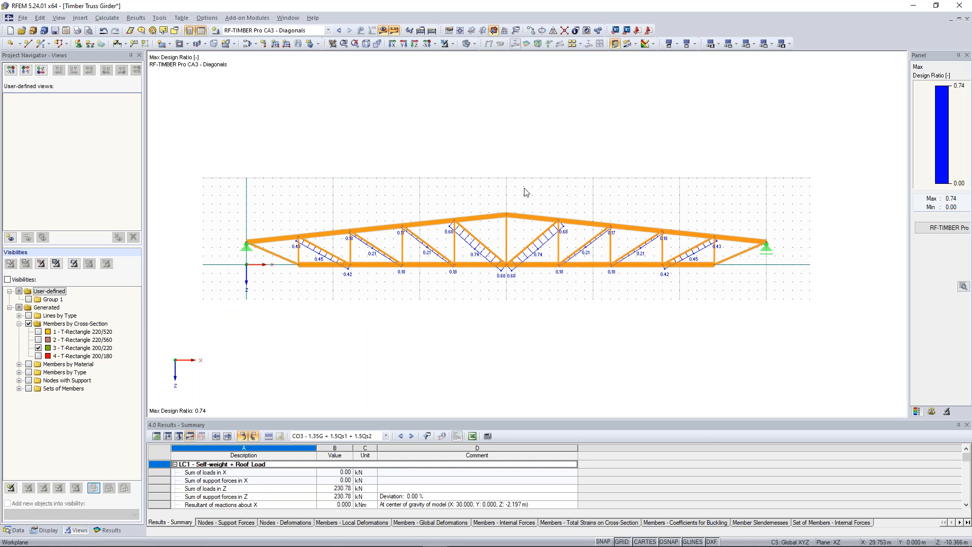
middle_click_drag(496, 183, 508, 170)
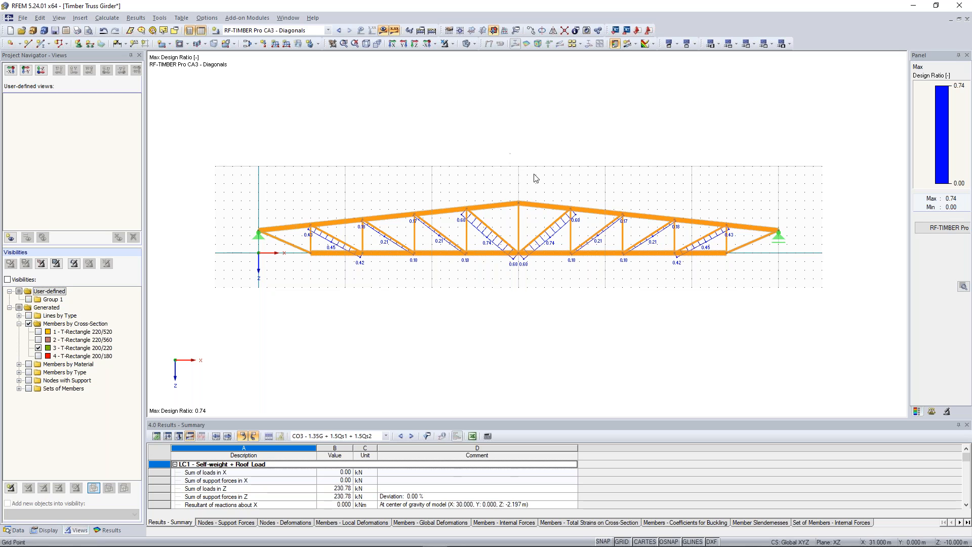
scroll(537, 174, "up", 1)
middle_click_drag(542, 170, 576, 131)
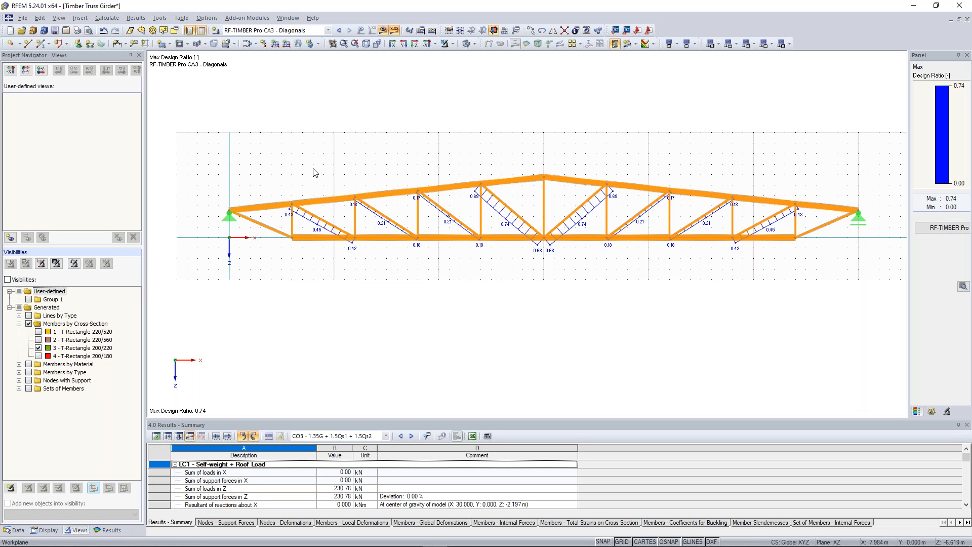
mouse_move(376, 163)
middle_mouse_down()
mouse_move(360, 163)
mouse_move(368, 167)
middle_mouse_up()
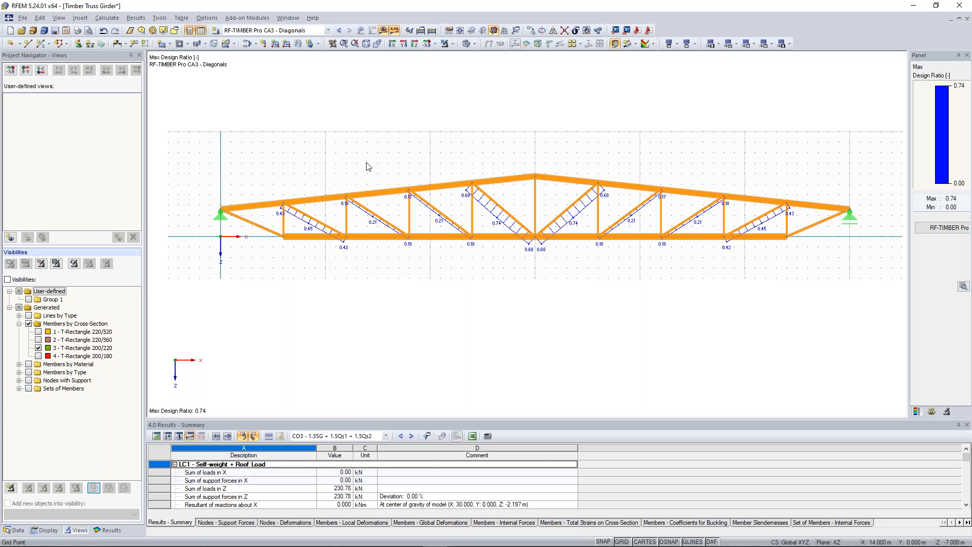
scroll(398, 162, "up", 1)
scroll(397, 162, "down", 1)
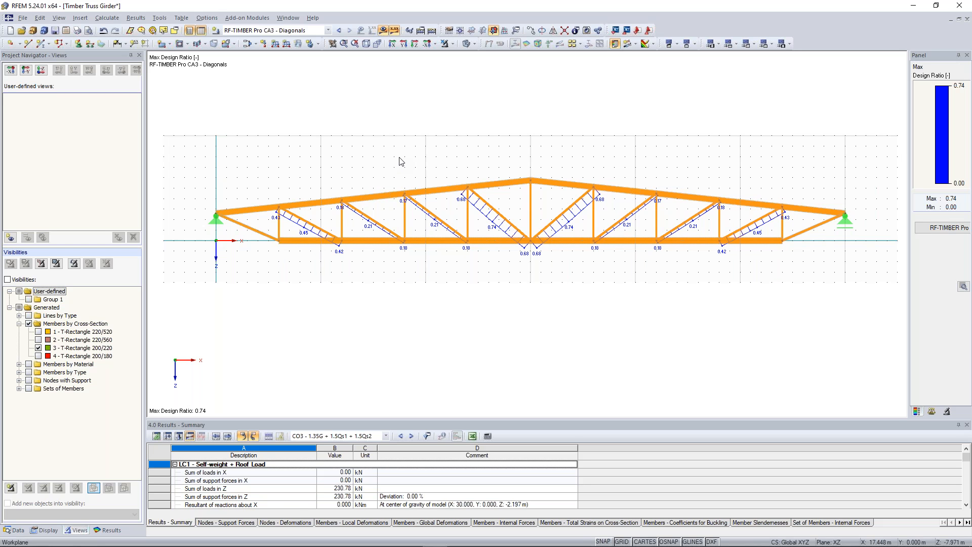
left_click(334, 207)
- Return to the RF-TIMBER Pro CA1 results and inspect the design ratios of the upper and lower chords
left_click(339, 31)
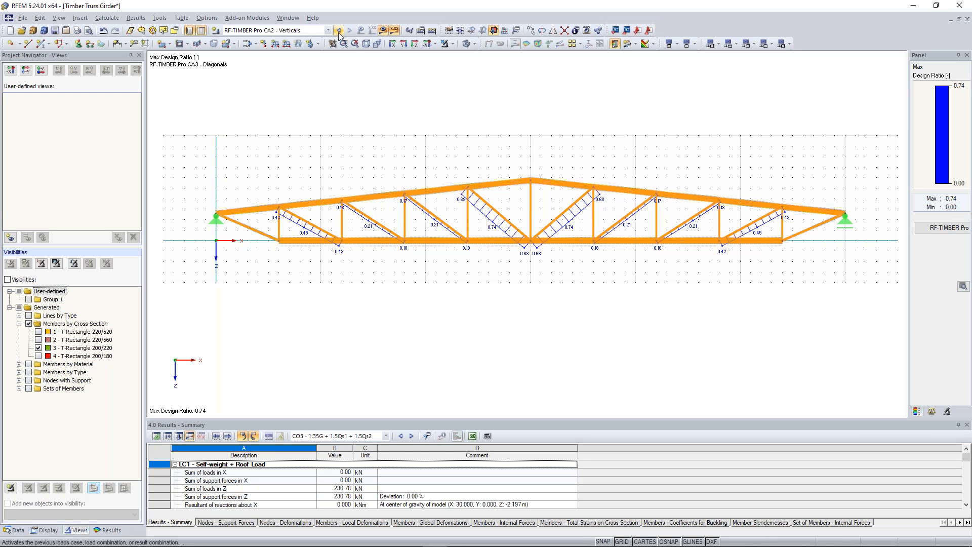
left_click(338, 31)
scroll(274, 241, "up", 2)
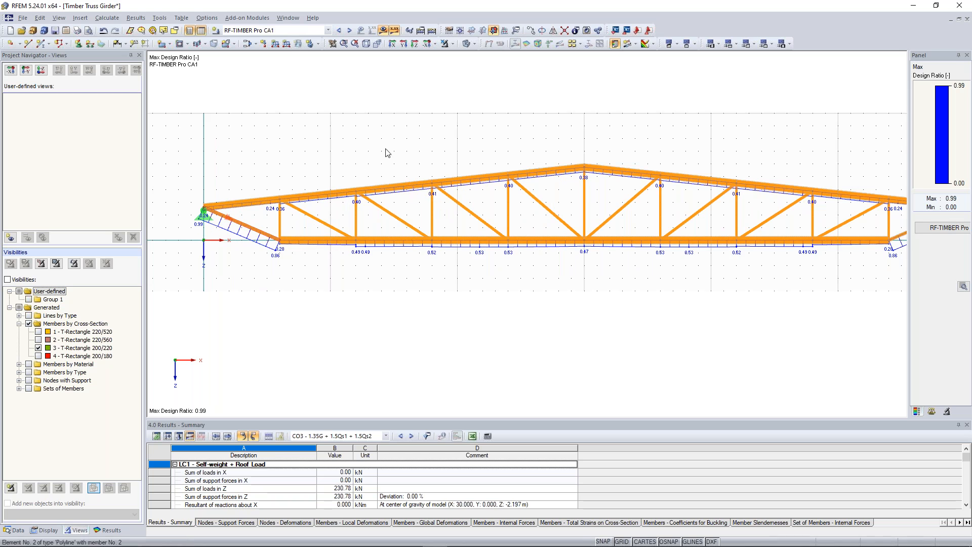
middle_click_drag(385, 148, 360, 151)
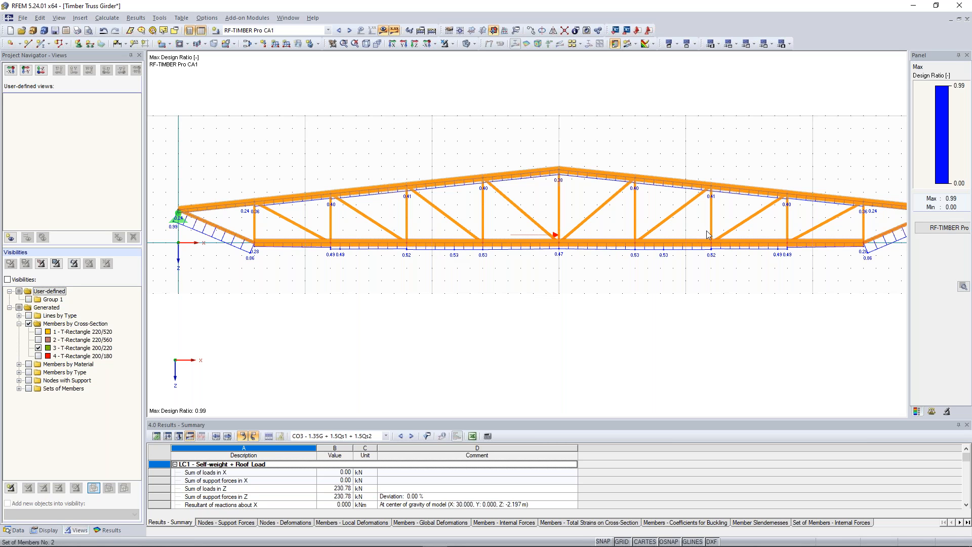
middle_click_drag(706, 231, 694, 231)
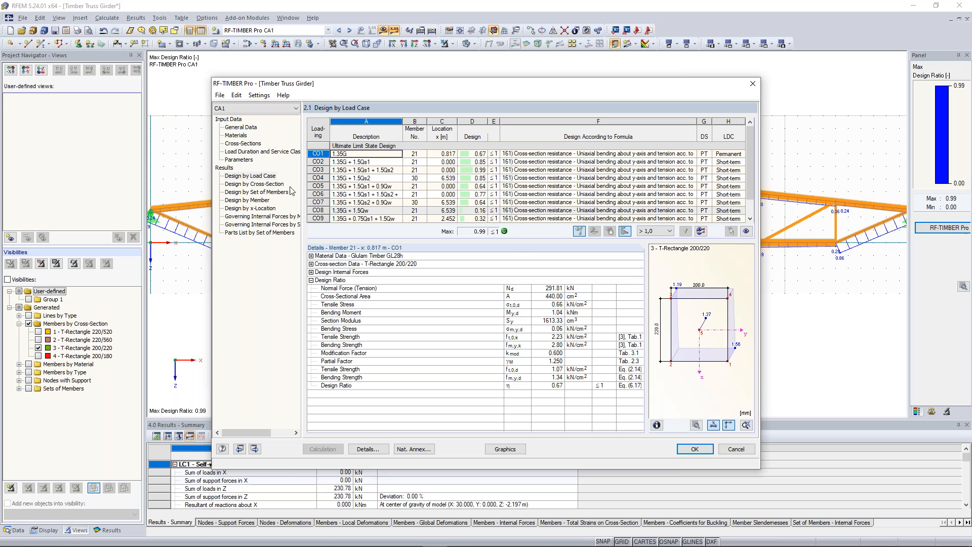
- Turn on optimization for section 1, T-Rectangle 220/520, in the cross-sections of RF-TIMBER Pro CA1
left_click(258, 152)
left_click(247, 143)
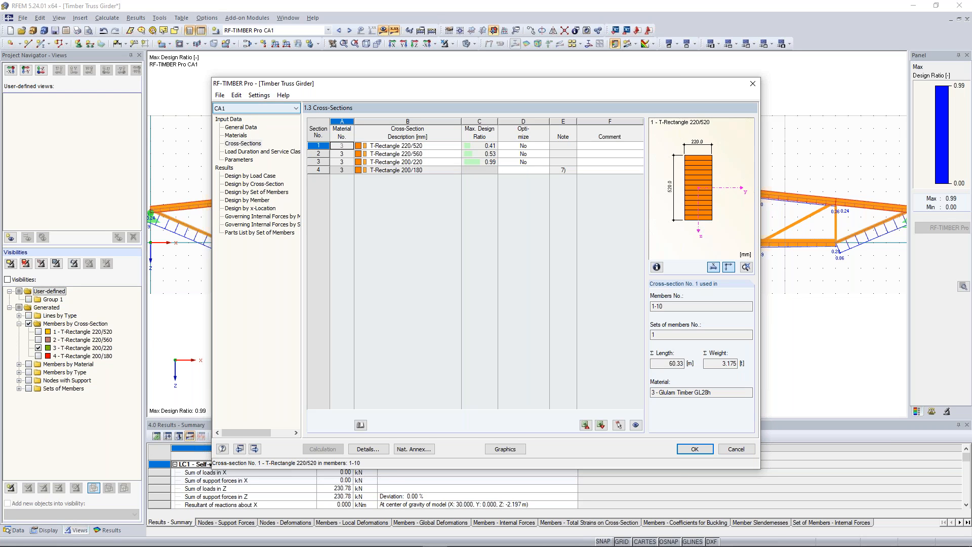
left_click(429, 147)
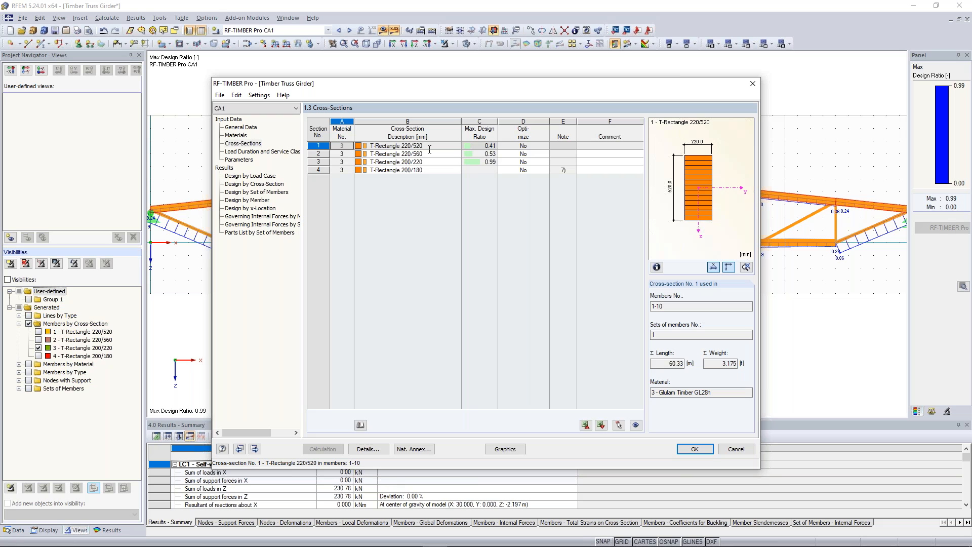
left_click(522, 146)
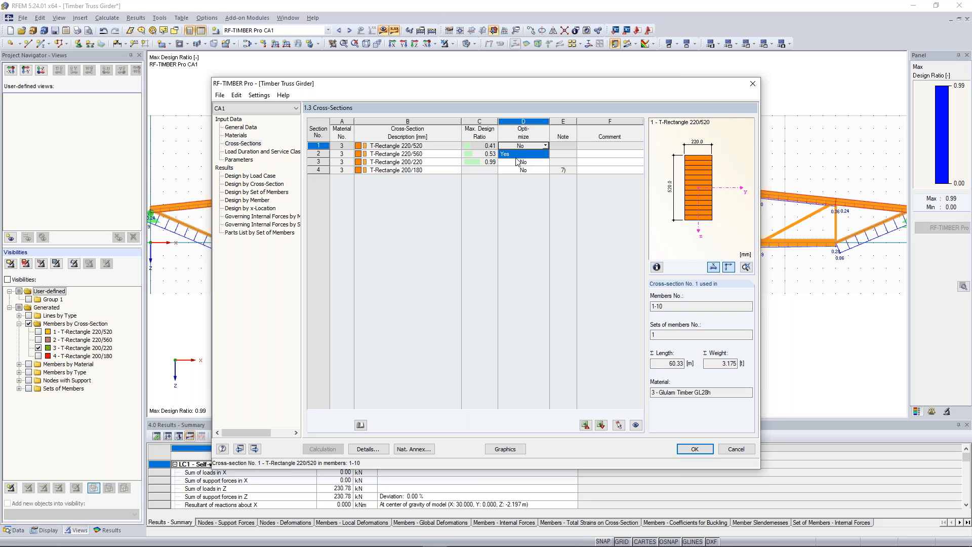
left_click(516, 154)
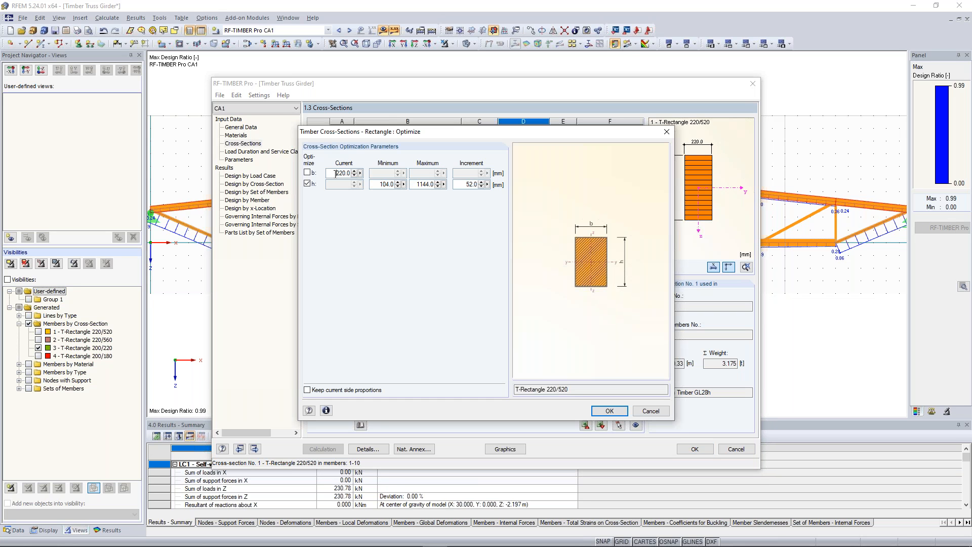
- Define the minimum and maximum height h for optimizing the T-Rectangle 220/520 section, with a 20 mm increment
left_click_drag(379, 185, 428, 187)
type("2")
key("Tab")
type("50")
key("Tab")
type("20")
key("Tab")
left_click(602, 410)
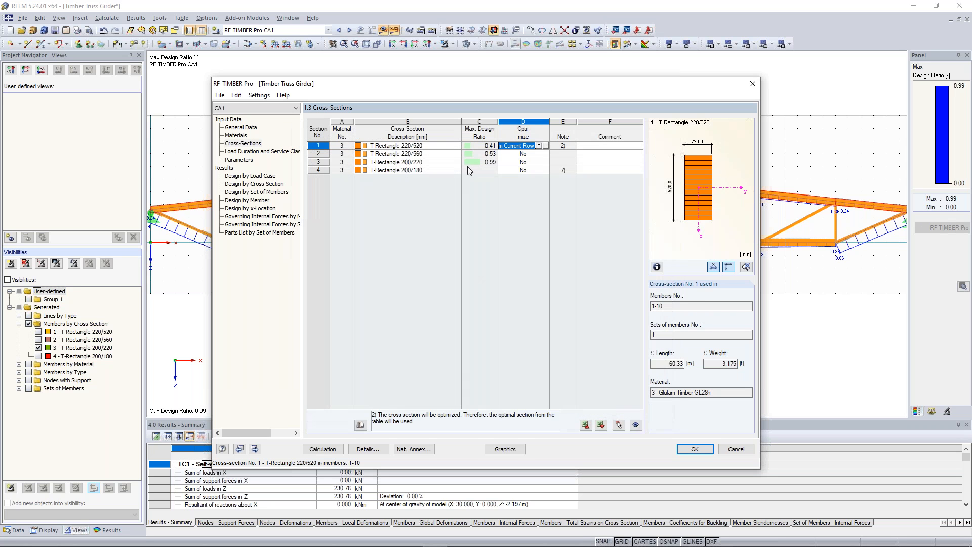
- Optimize the height h of section 2, T-Rectangle 220/560, with a 220 mm minimum, a new maximum and a 20 mm increment
left_click(543, 154)
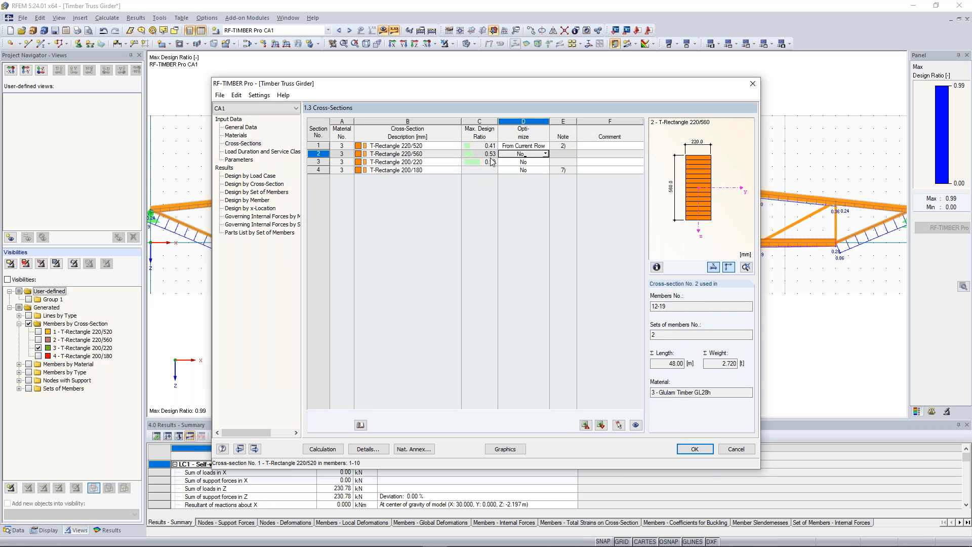
left_click(545, 154)
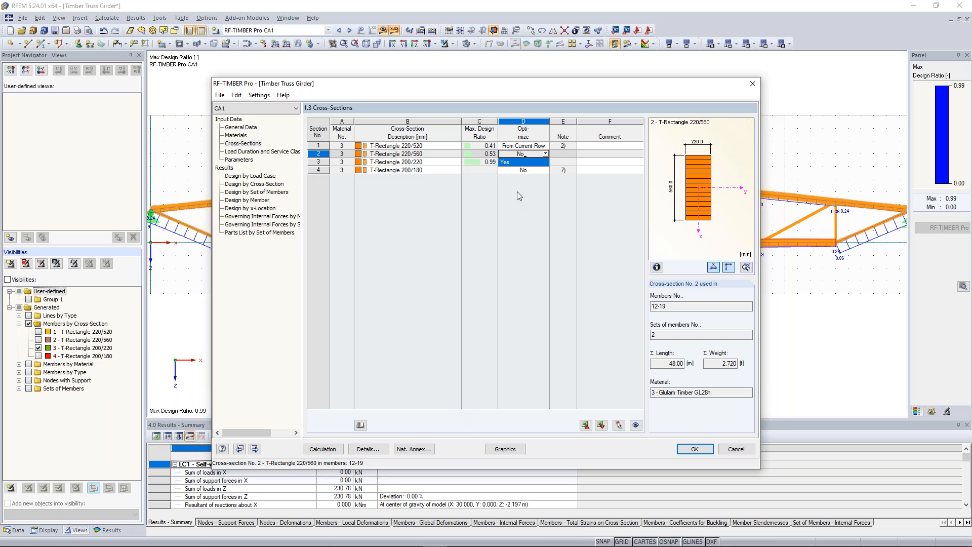
key("Return")
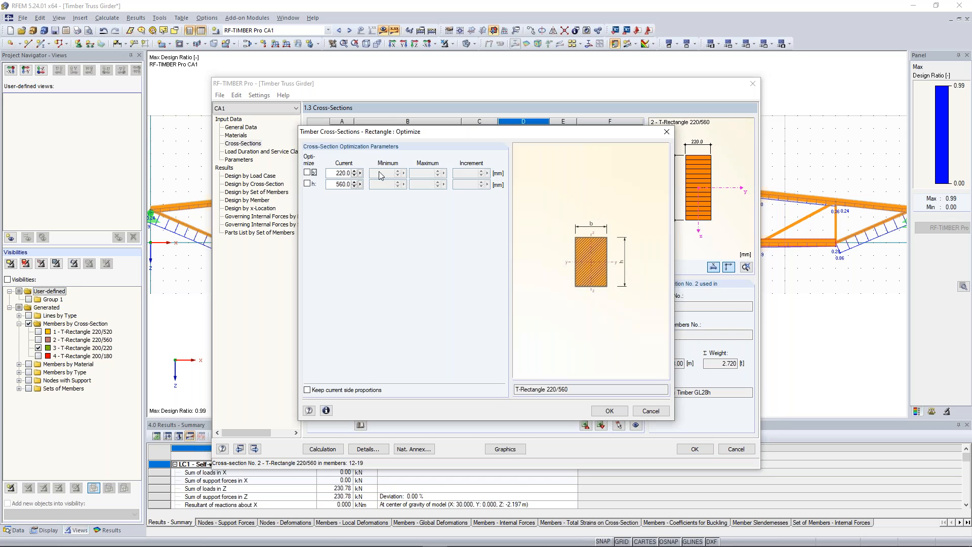
left_click(307, 184)
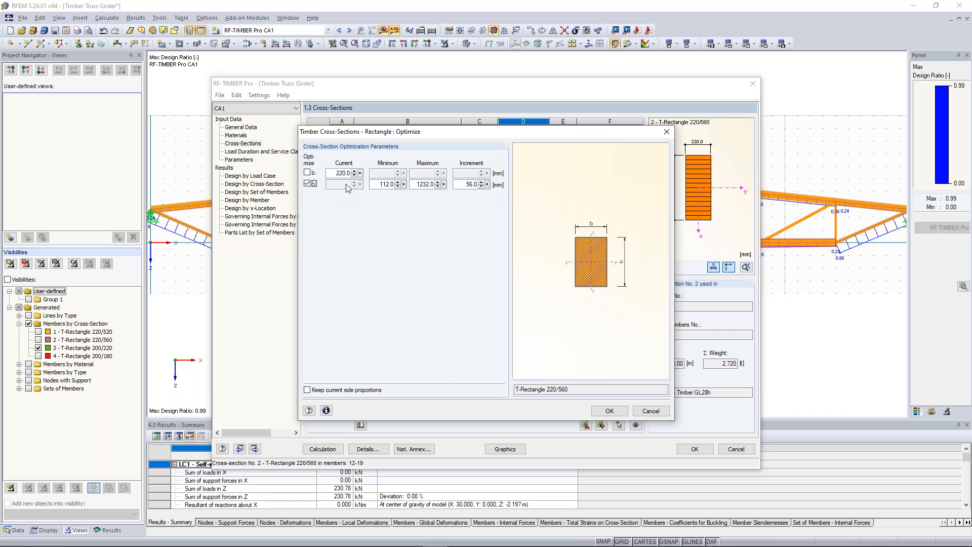
key("Tab")
type("220")
key("Tab")
type("5")
key("Tab")
type("20")
left_click(603, 406)
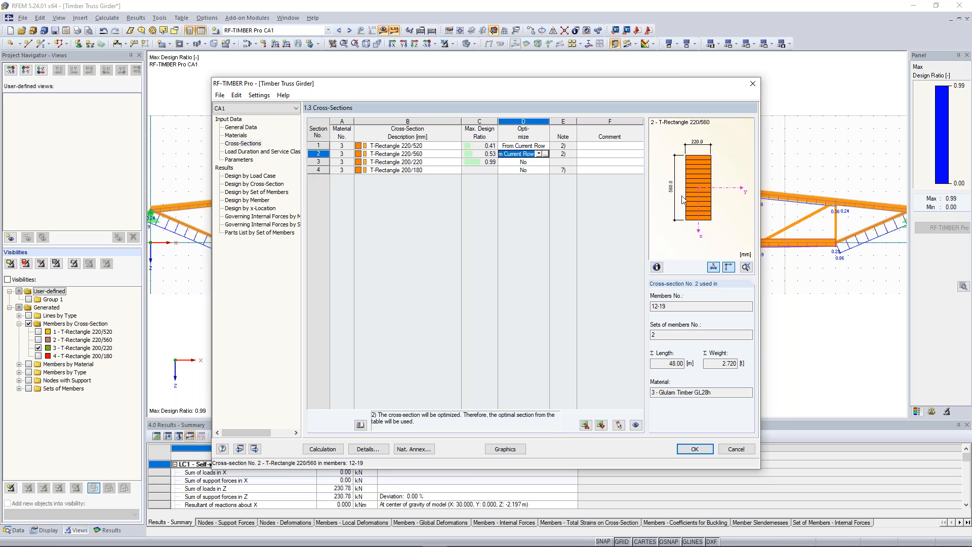
- Run the CA1 calculation with the optimization settings and review the resulting cross-sections
left_click(330, 451)
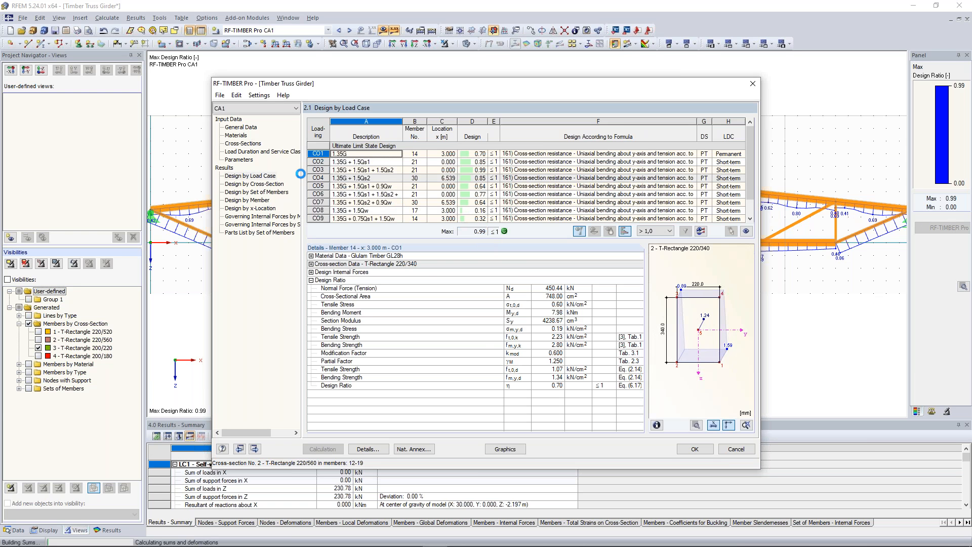
left_click(250, 144)
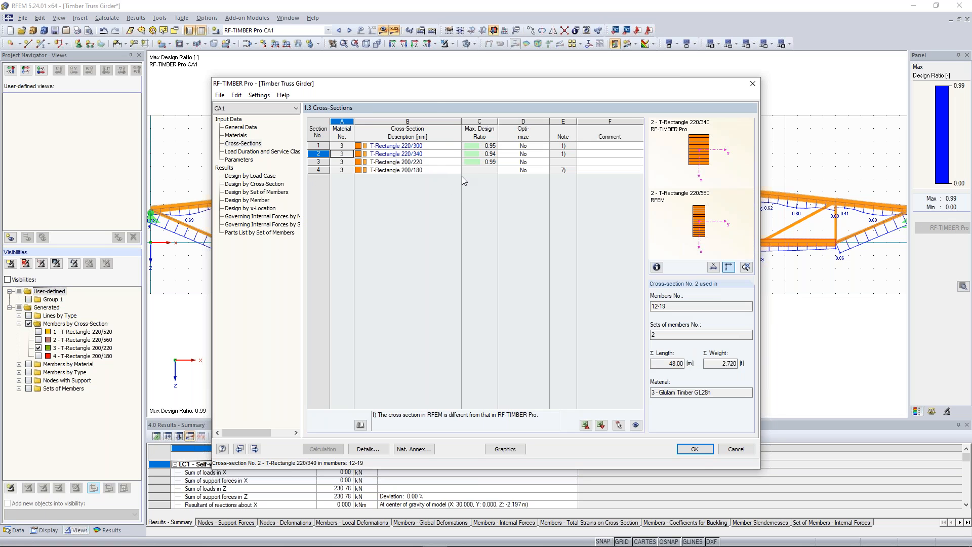
- Export all optimized cross-sections from RF-TIMBER Pro CA1 to RFEM and close the module window
left_click_drag(439, 84, 451, 239)
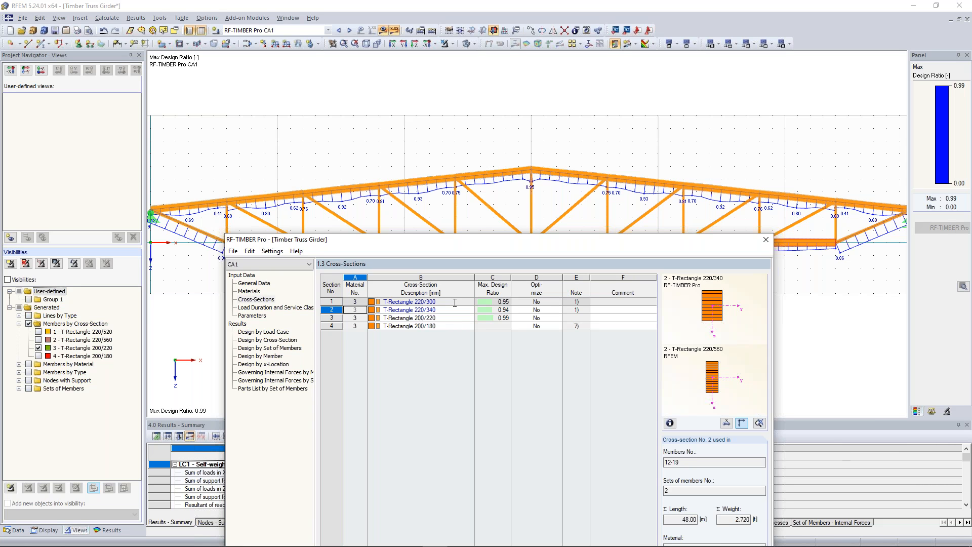
right_click(432, 300)
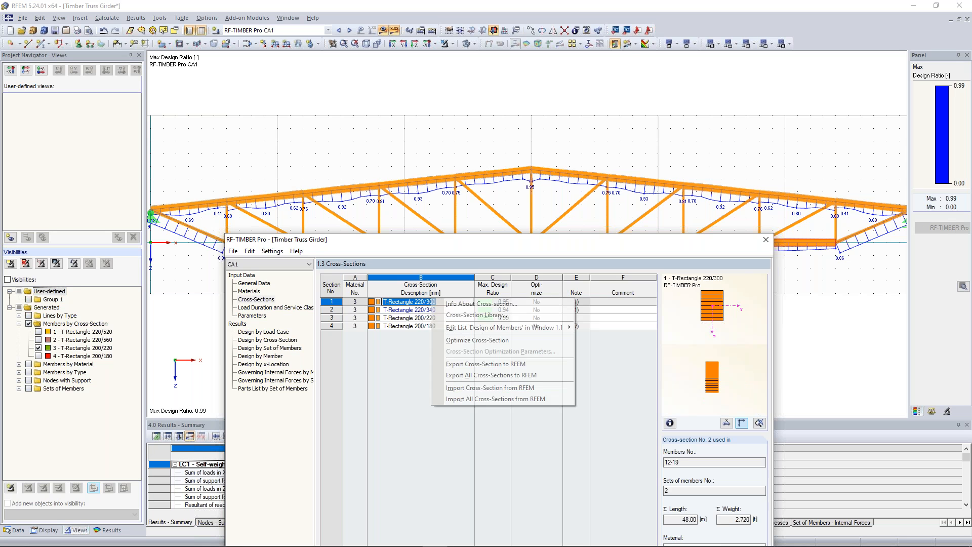
left_click(510, 376)
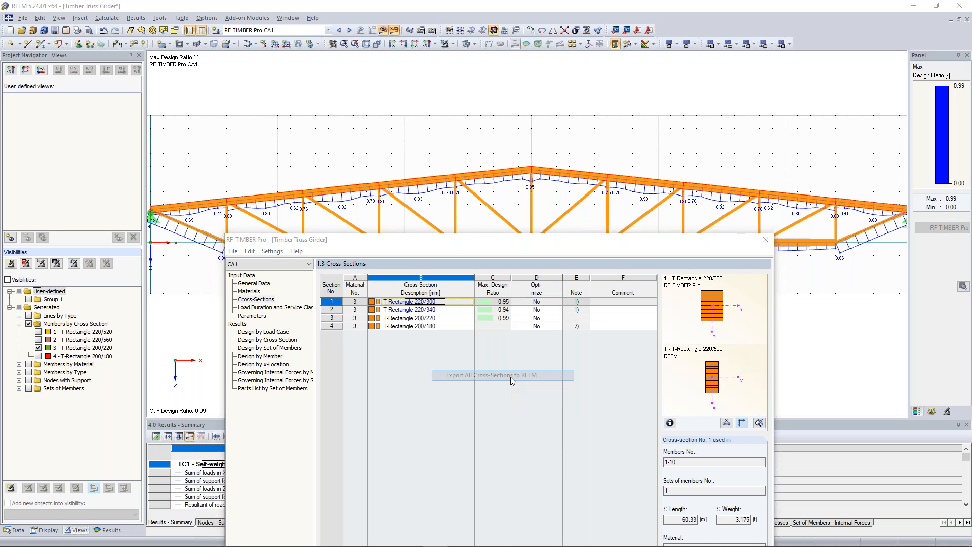
left_click(480, 450)
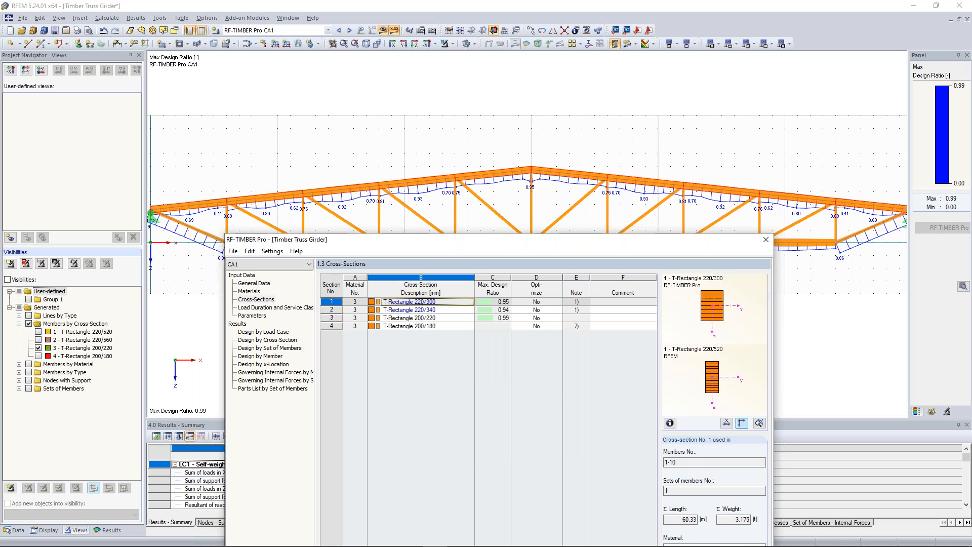
left_click(497, 453)
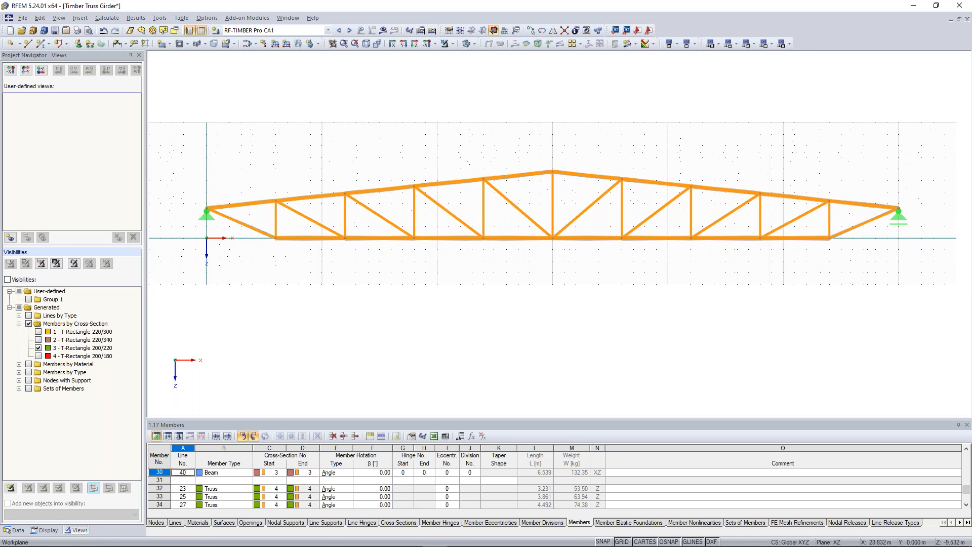
- Calculate load combination CO3 - 1.35G + 1.5Qs1 + 1.5Qs2 with the new cross-sections and display its results
middle_click_drag(502, 159, 513, 165)
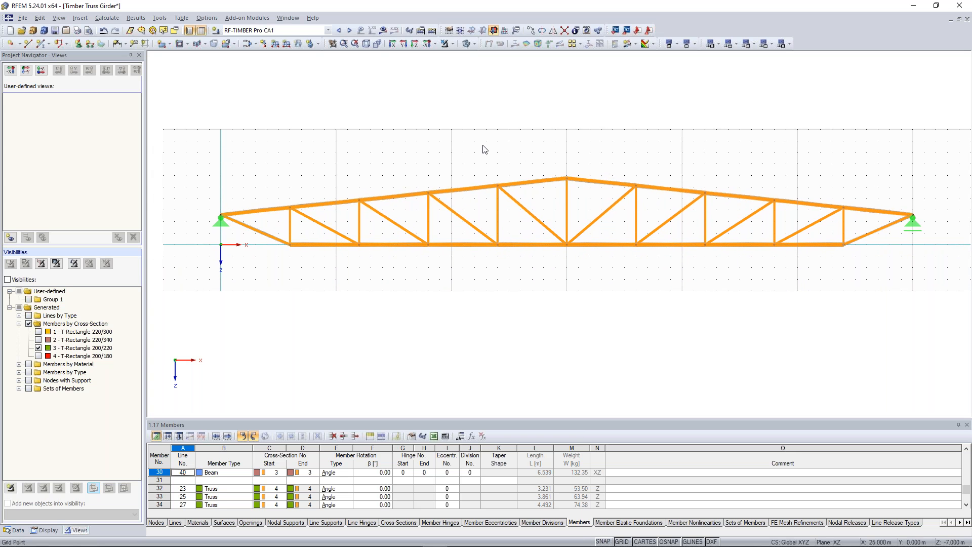
left_click(328, 30)
scroll(328, 34, "up", 1)
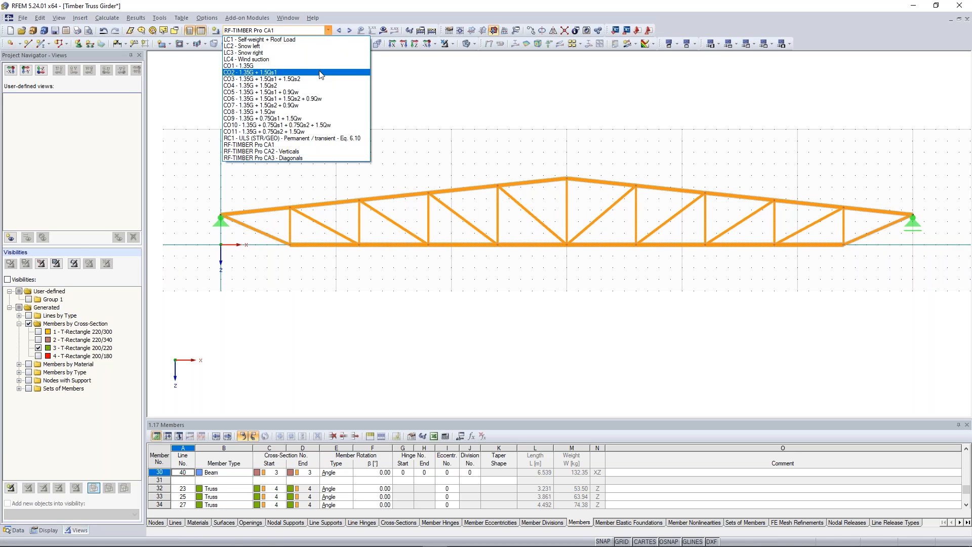
left_click(319, 75)
left_click(360, 30)
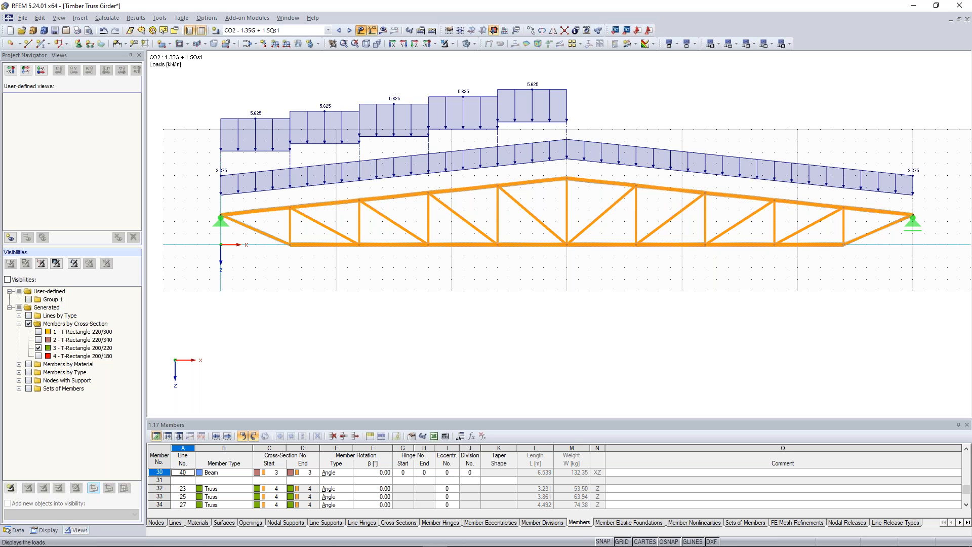
left_click(350, 30)
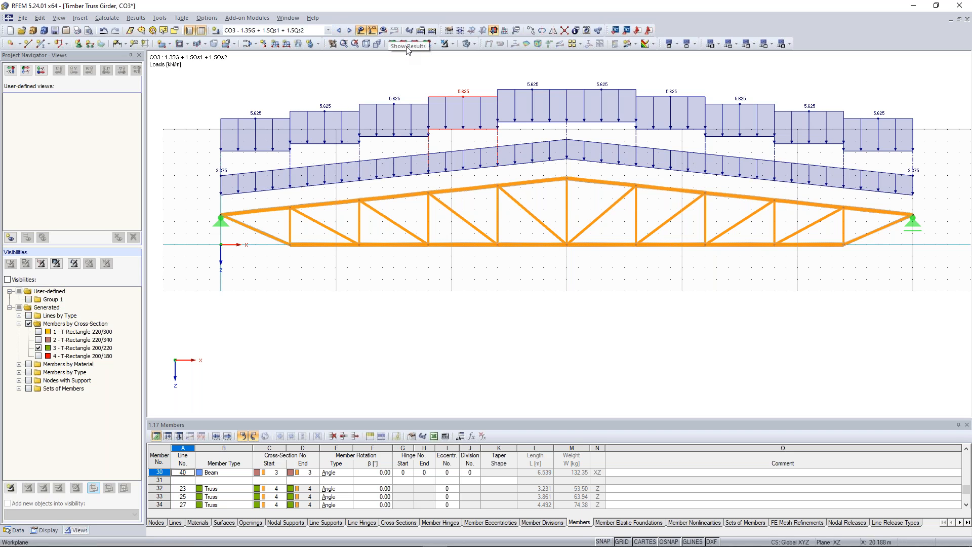
left_click(383, 32)
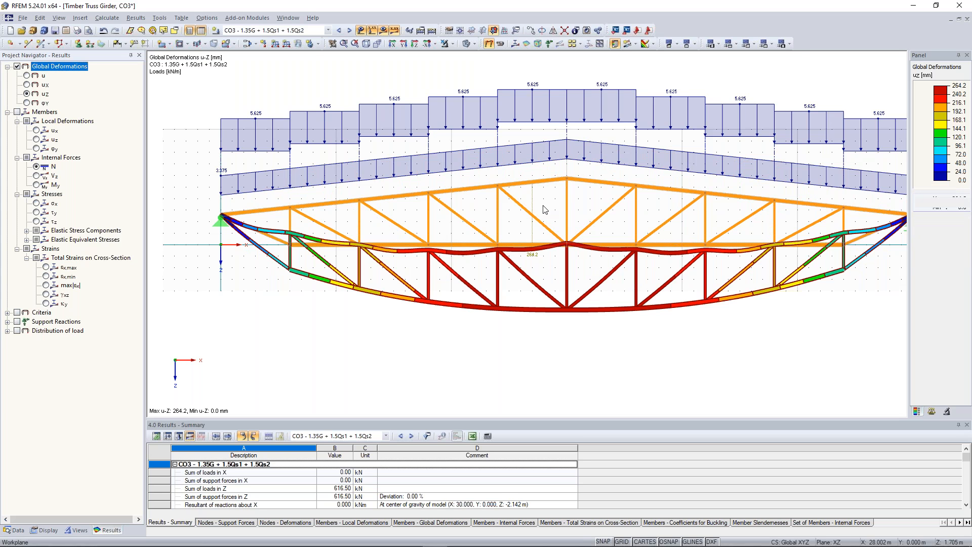
- Examine the global deformations u-Z of the truss girder's chords, verticals and diagonals under CO3
scroll(545, 210, "down", 1)
middle_click_drag(545, 210, 534, 205)
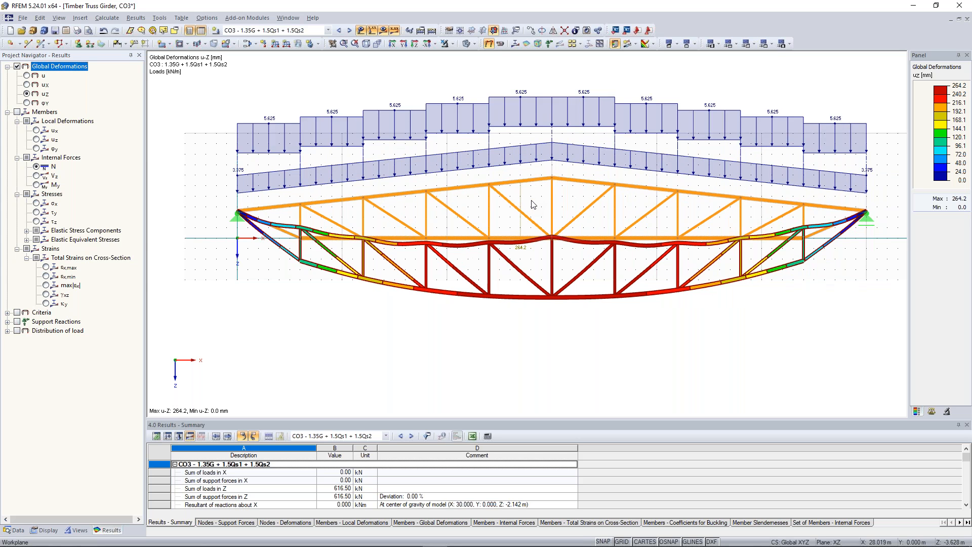
scroll(533, 205, "up", 1)
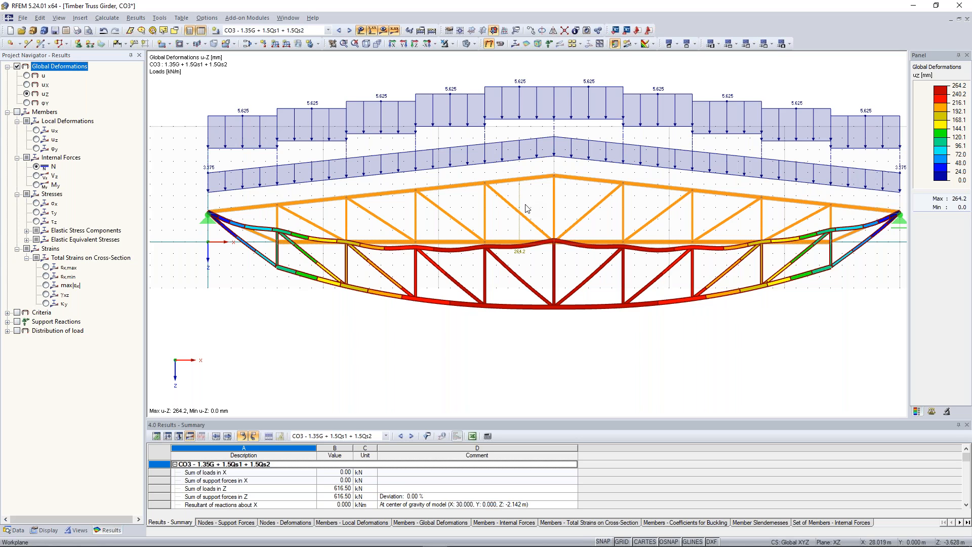
scroll(530, 207, "down", 1)
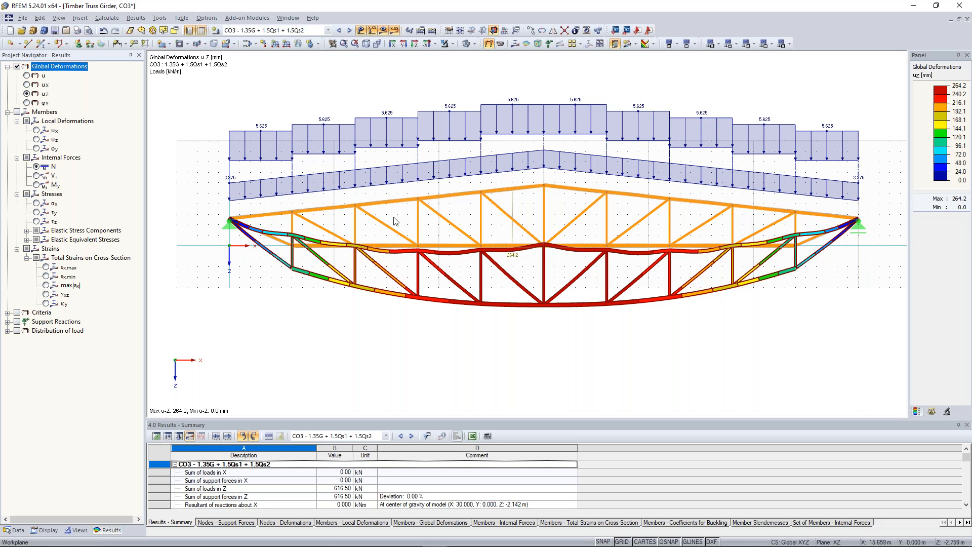
scroll(400, 218, "up", 1)
middle_click_drag(400, 210, 376, 216)
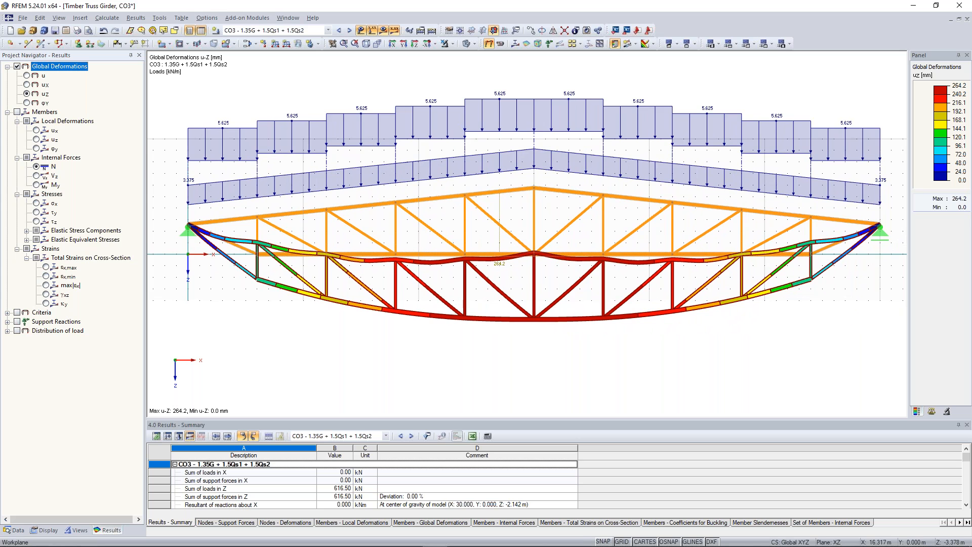
scroll(378, 215, "down", 1)
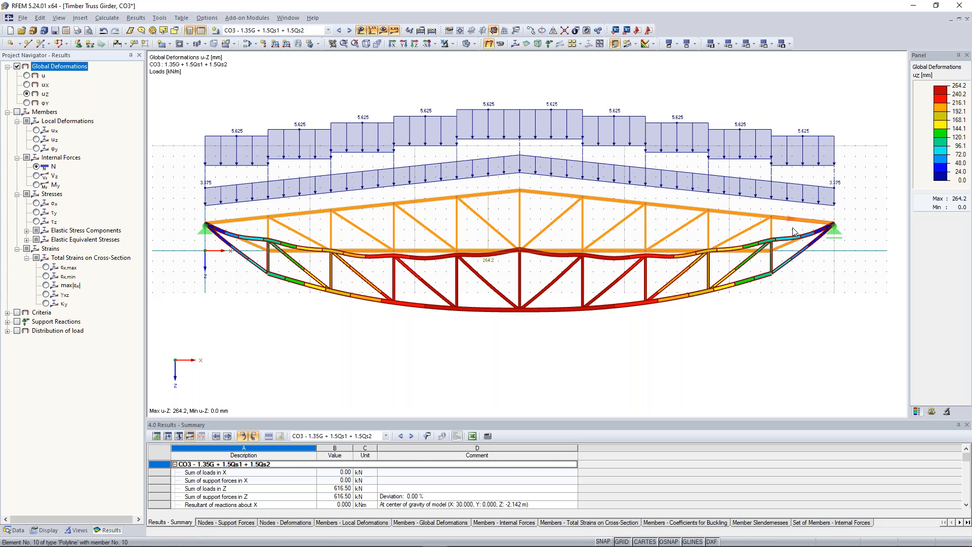
scroll(502, 208, "up", 1)
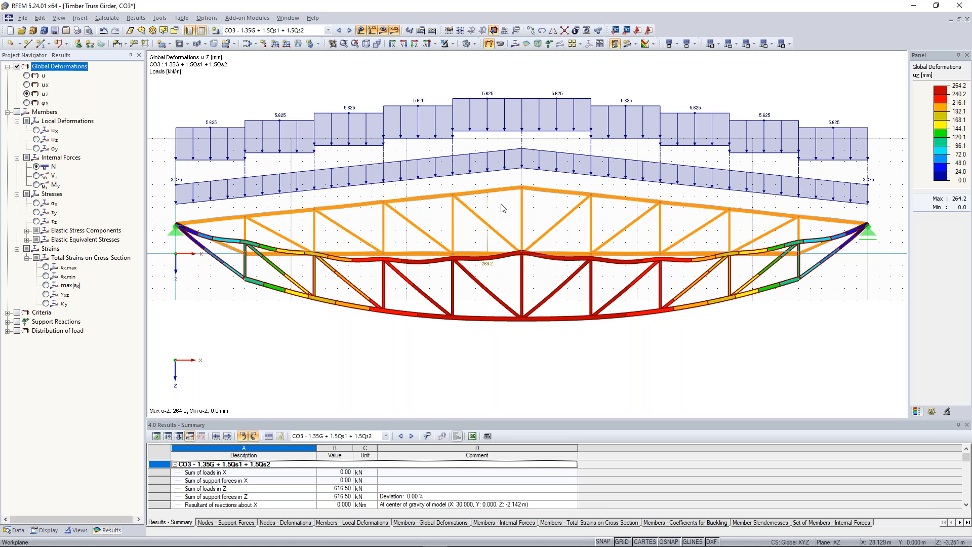
middle_click_drag(509, 209, 533, 215)
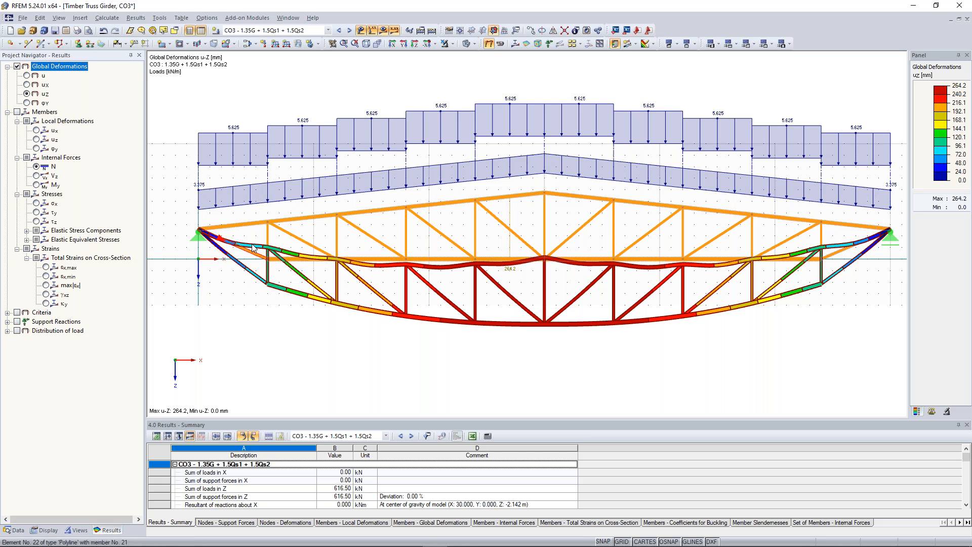
left_click(241, 255)
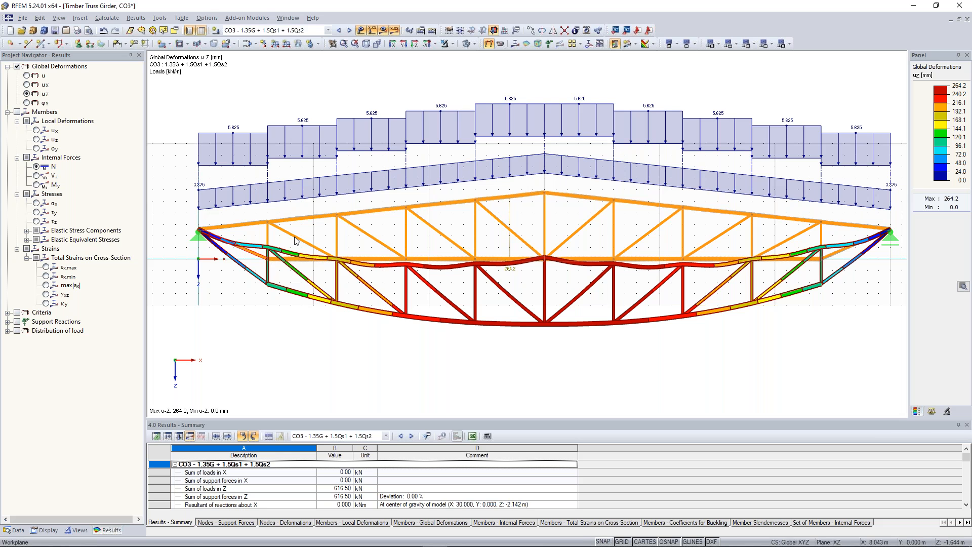
scroll(304, 242, "down", 1)
left_click_drag(178, 95, 771, 301)
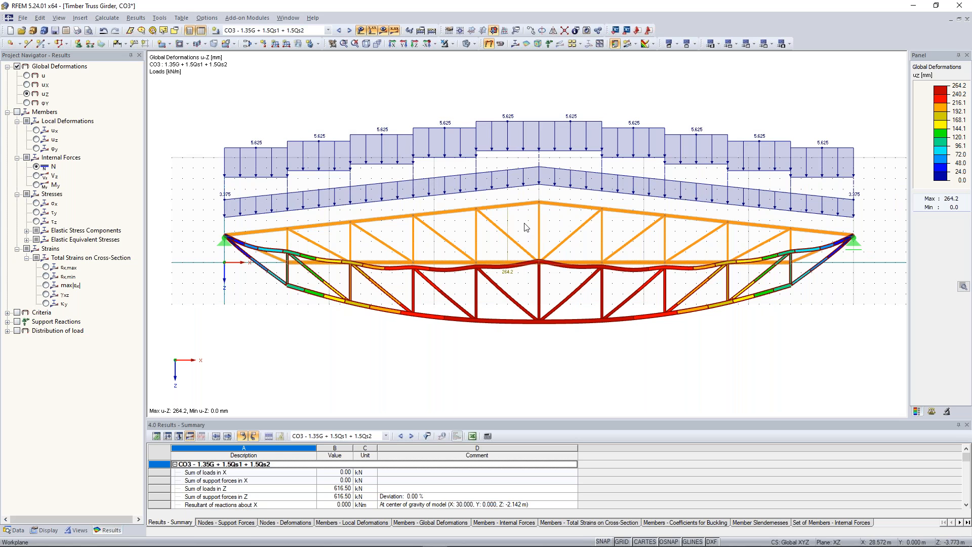
scroll(507, 227, "up", 1)
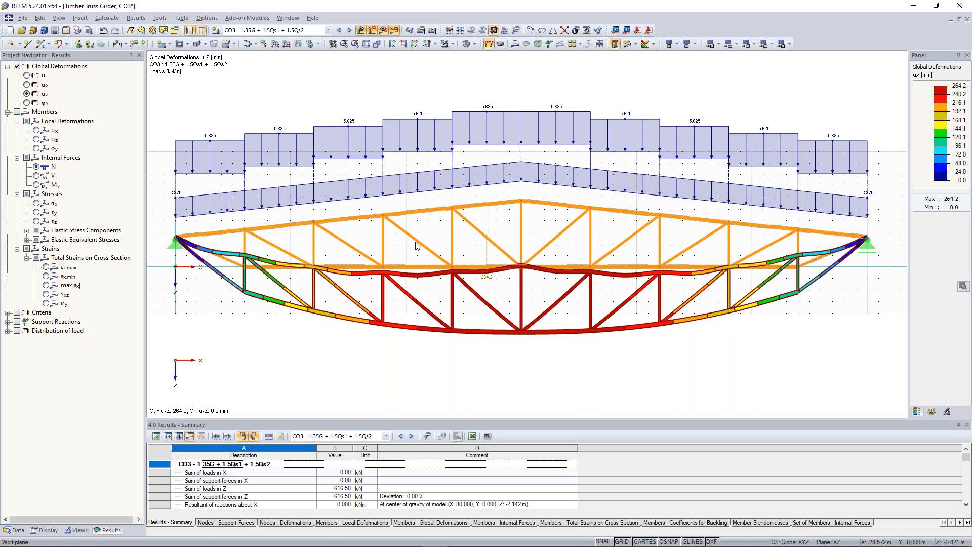
middle_click_drag(407, 251, 416, 243)
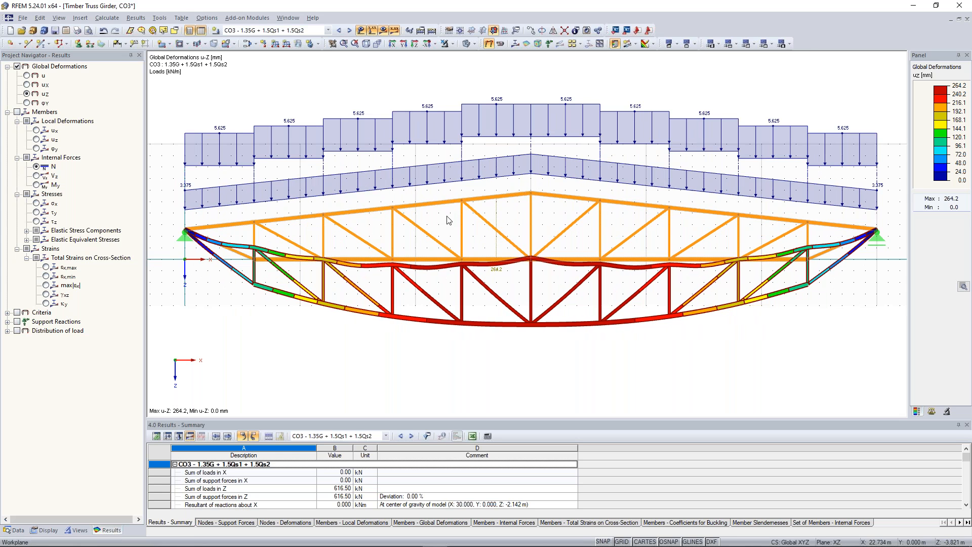
scroll(444, 218, "down", 3)
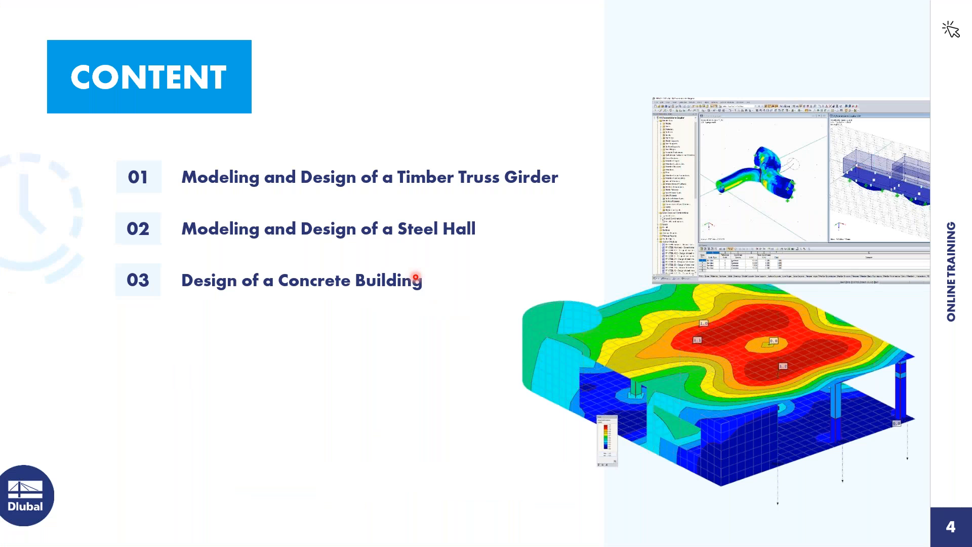
key("Right")
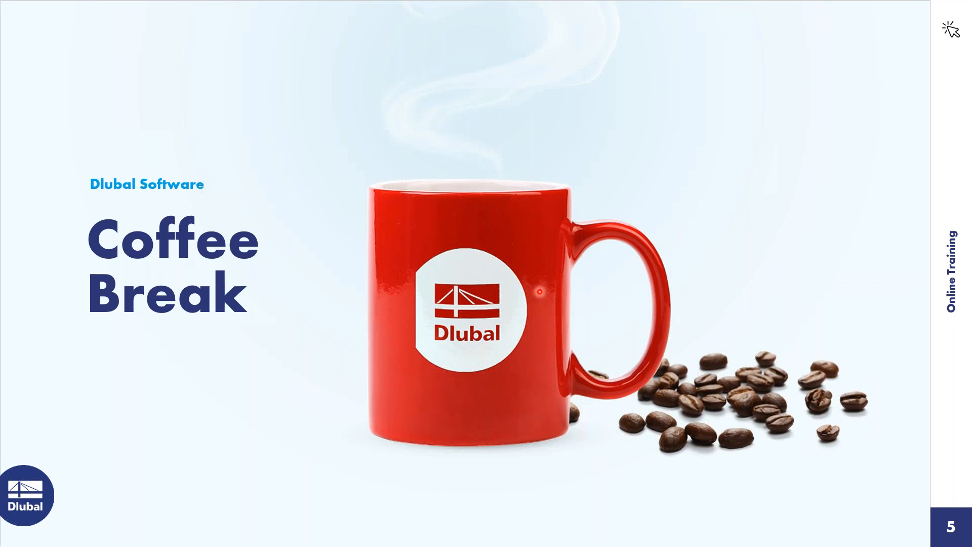
left_click(48, 538)
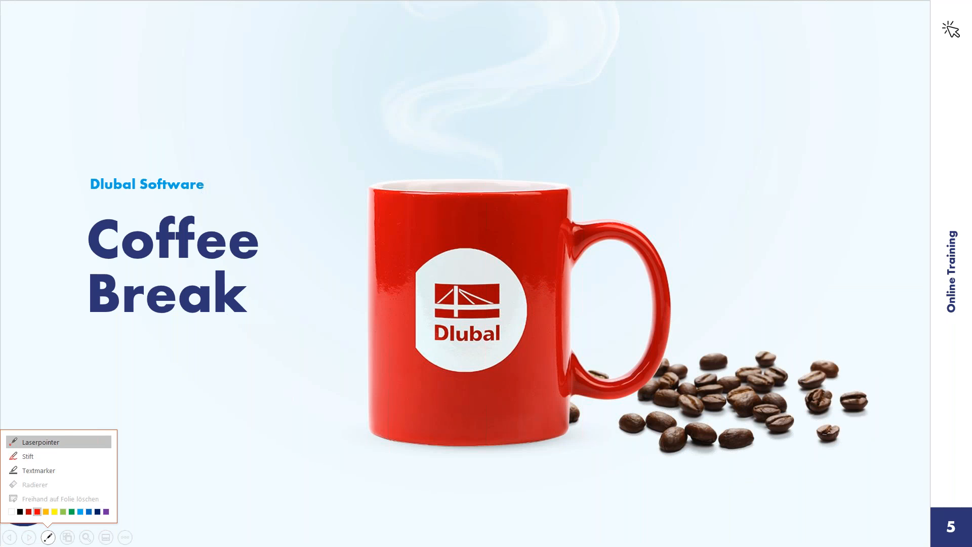
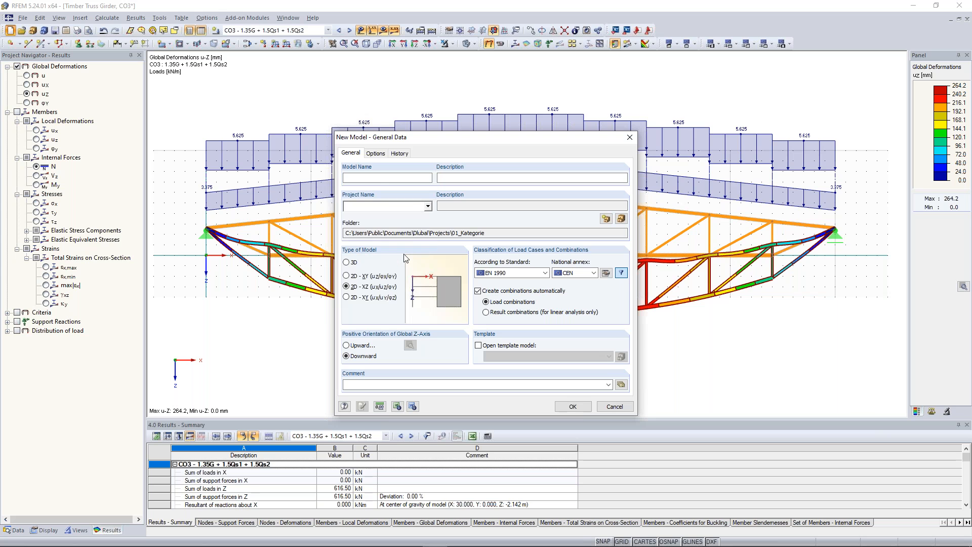
- Create a new 3D model named "Steel Hall" in the Downloads project and set its work plane to XZ
left_click(380, 178)
type("Steel Hall")
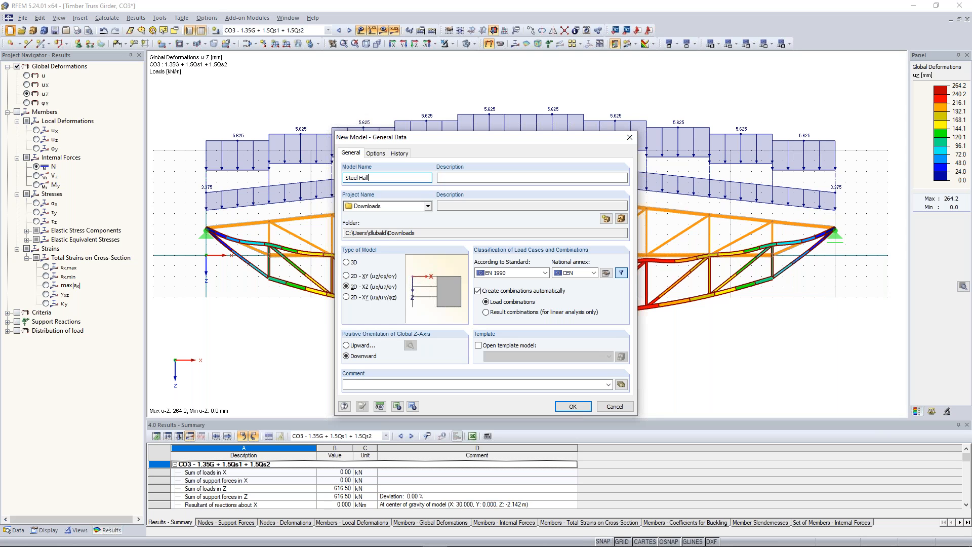
left_click(346, 262)
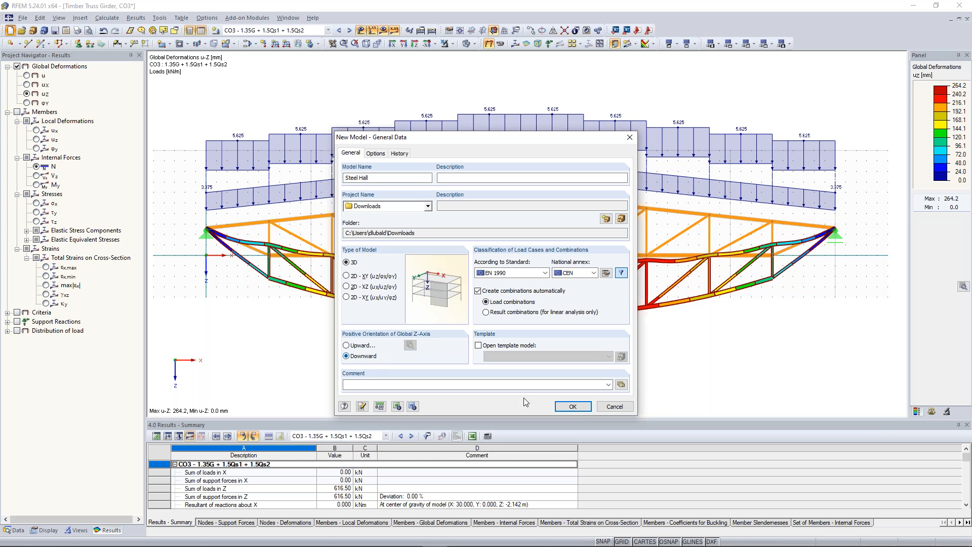
left_click(576, 410)
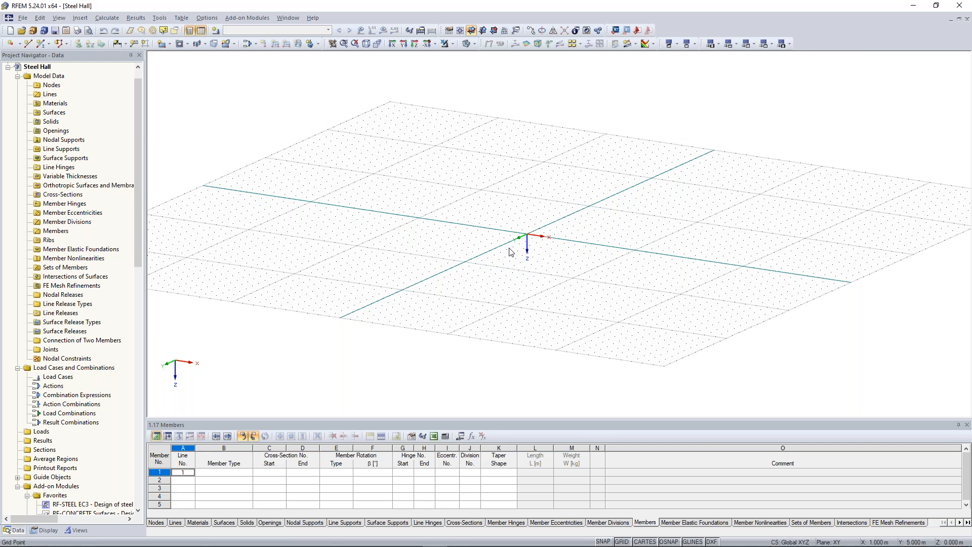
left_click(494, 32)
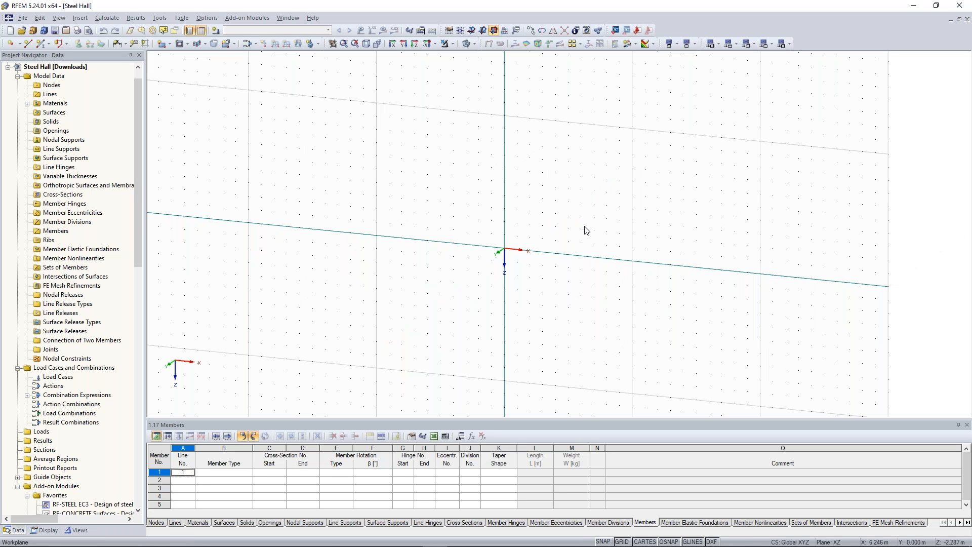
scroll(546, 216, "up", 1)
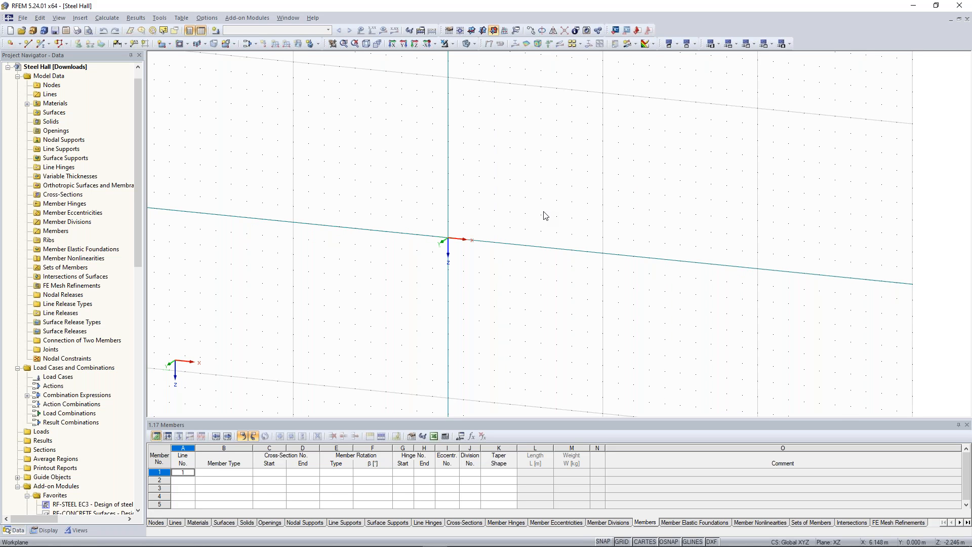
- Set up a generated 2D truss with 6 bays, 18.75 m total length, 3.25 m total height and 2.75 m side height
left_click(161, 17)
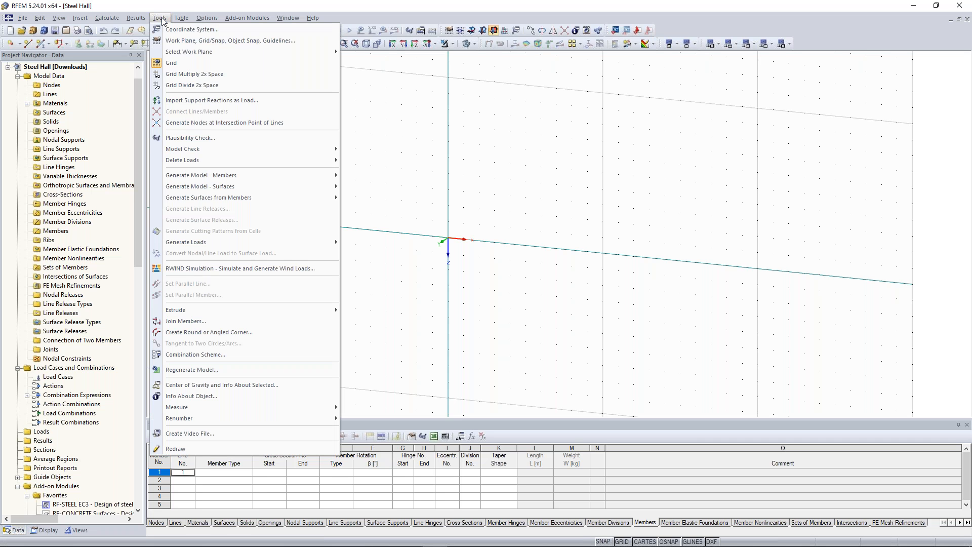
mouse_move(227, 178)
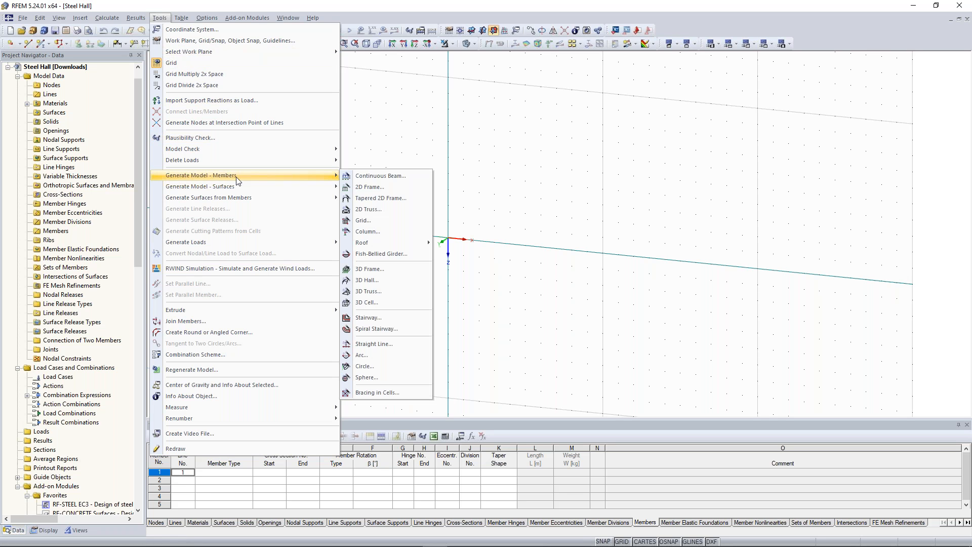
left_click(362, 186)
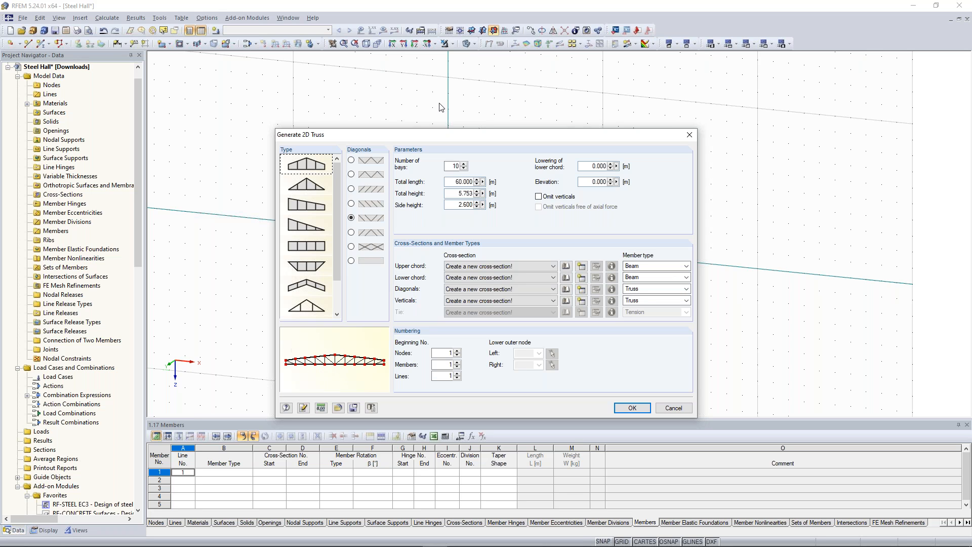
double_click(452, 166)
type("6")
key("Tab")
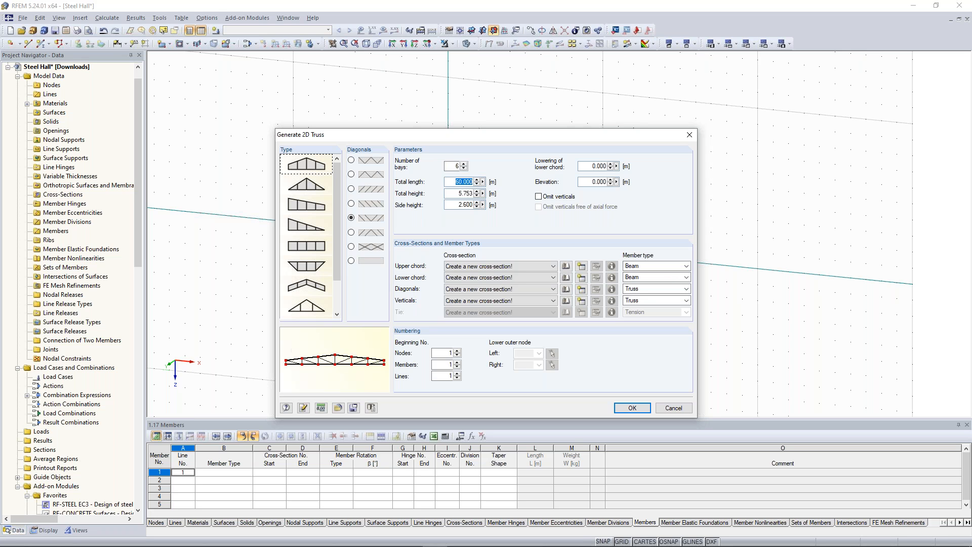
type("18,75")
left_click(460, 194)
left_click_drag(459, 193, 477, 196)
type("3,25")
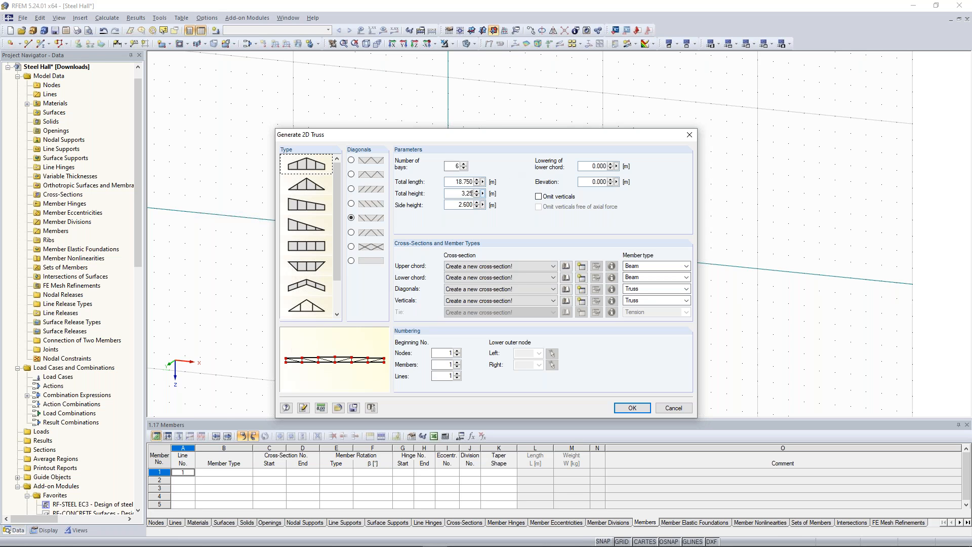
key("Tab")
type("2,75")
- Create the rolled cross-section HEA 300 in Steel S 235 for the truss's upper chord
left_click(471, 269)
left_click(582, 266)
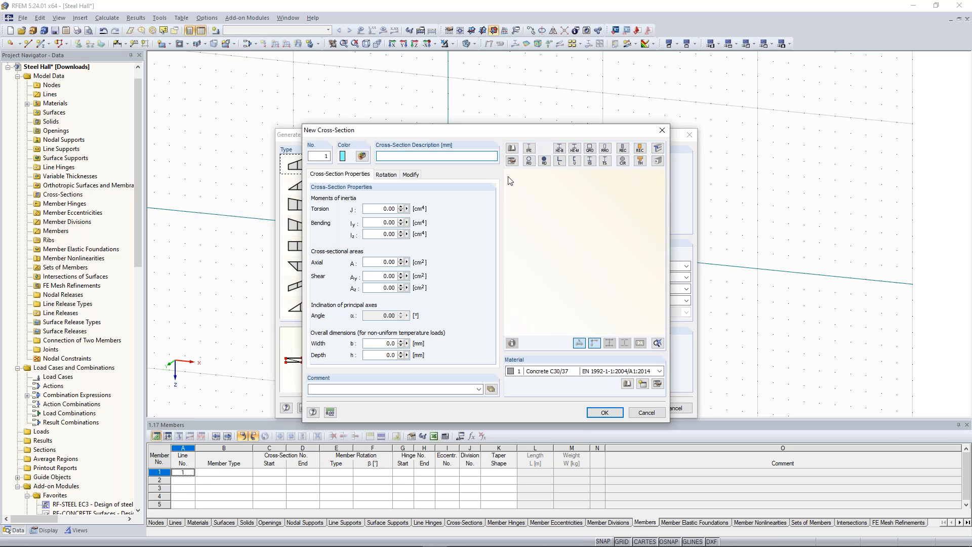
left_click(511, 161)
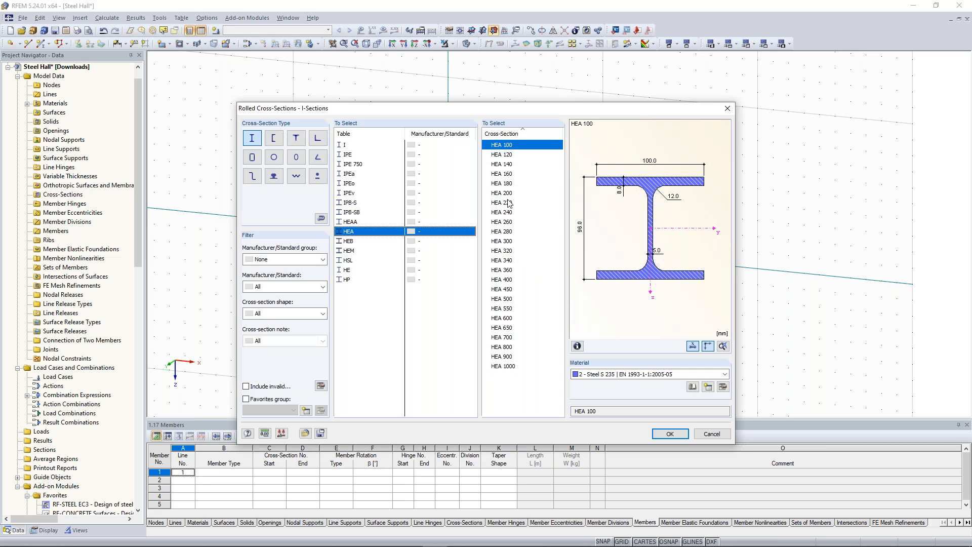
left_click(512, 241)
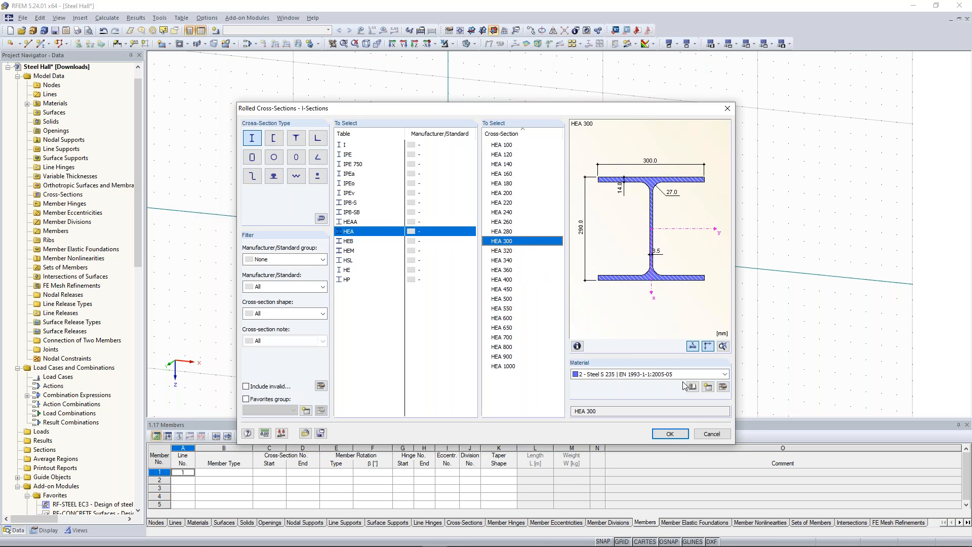
left_click(669, 434)
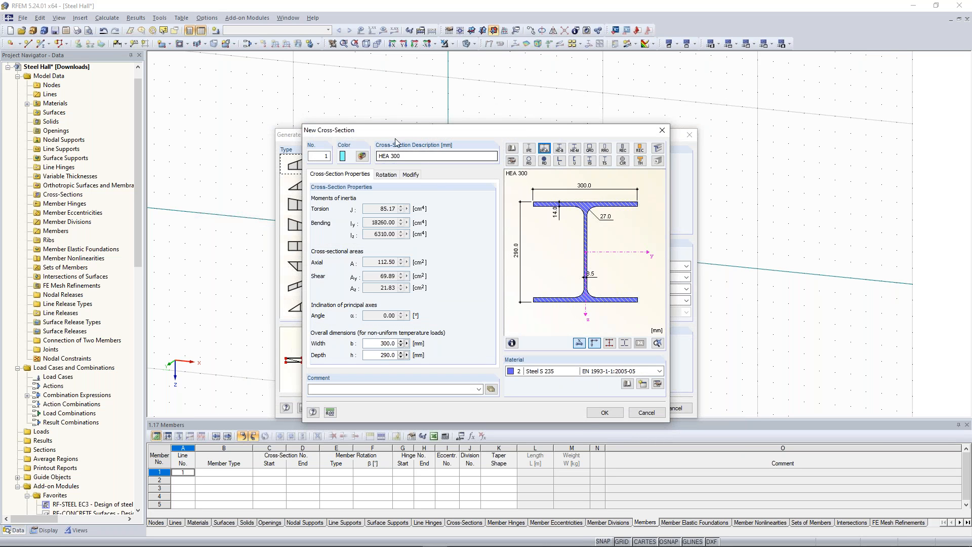
left_click(605, 413)
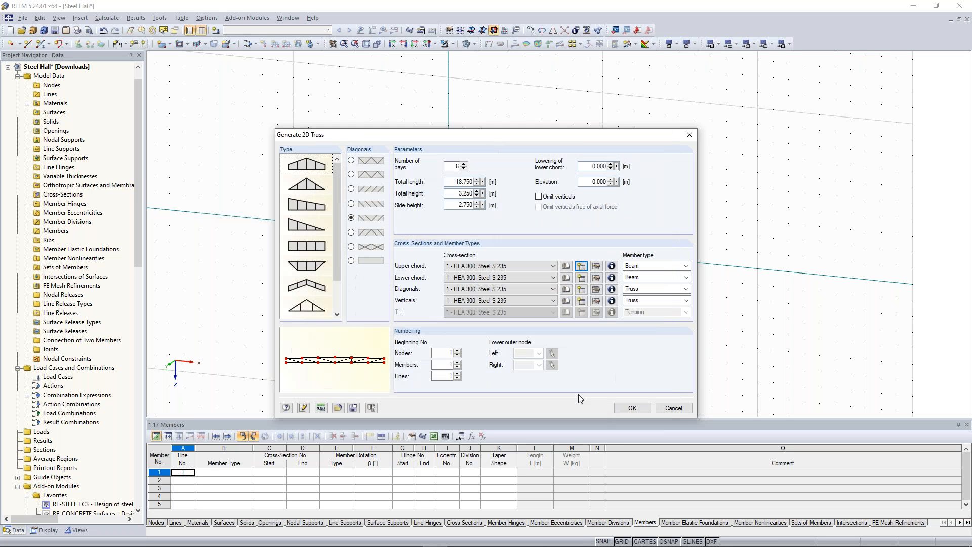
- Create the cross-section HEA 280 in Steel S 235 for the truss's lower chord
left_click(576, 281)
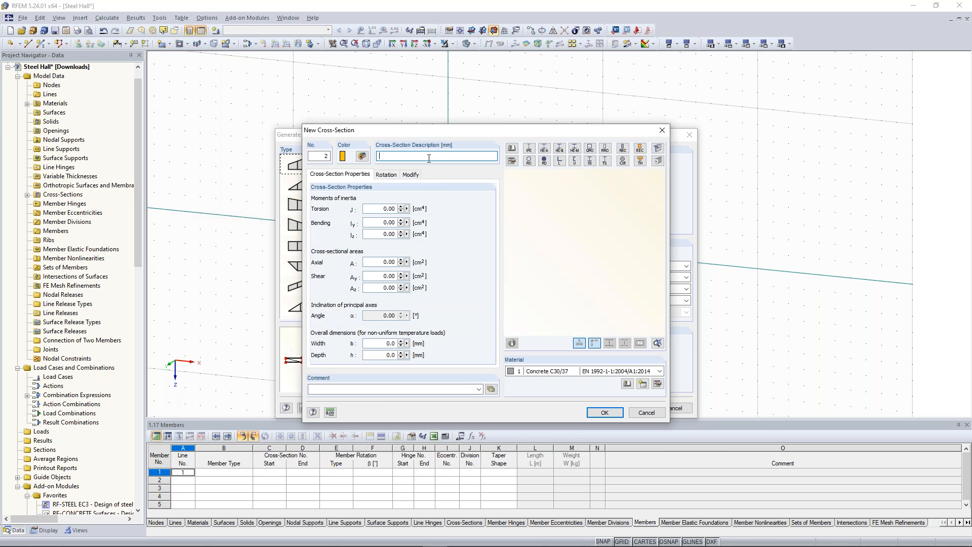
type("hea 280")
key("Tab")
left_click(559, 372)
left_click(552, 390)
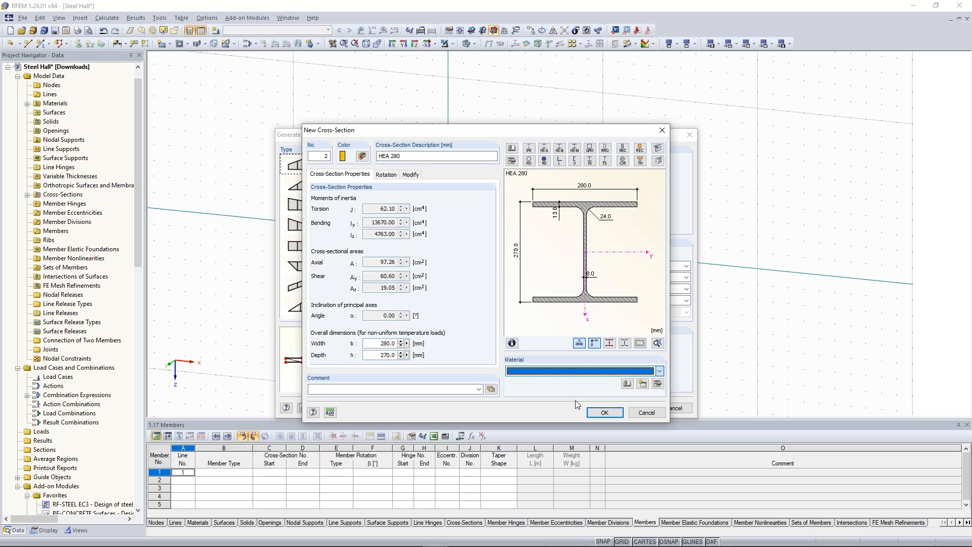
left_click(606, 412)
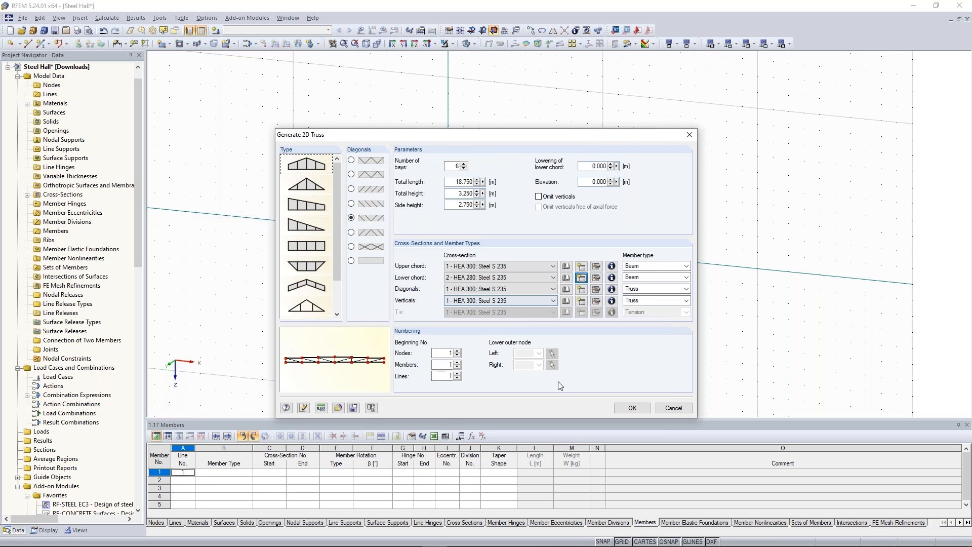
- Create the cross-section IPE 160 in Steel S 235 for the truss's diagonals
left_click(583, 291)
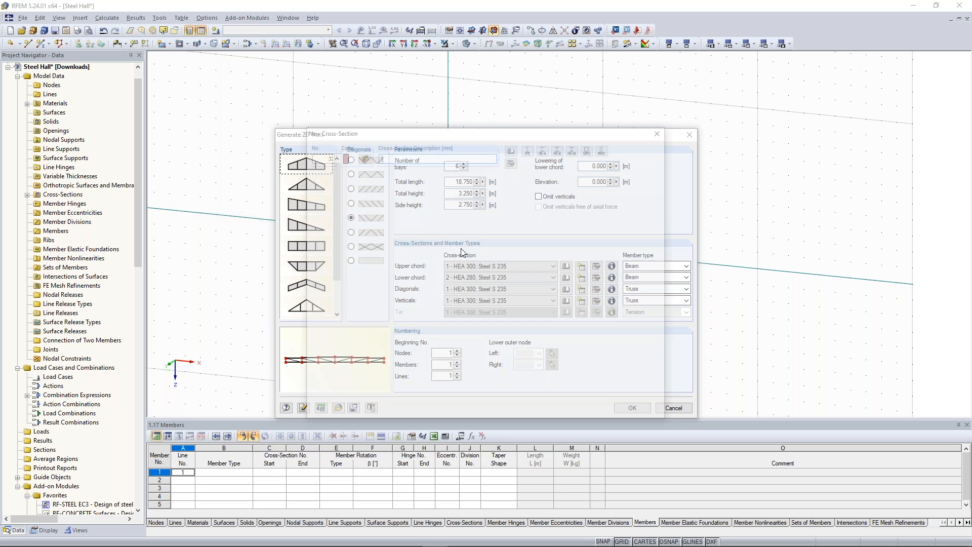
type("ipe")
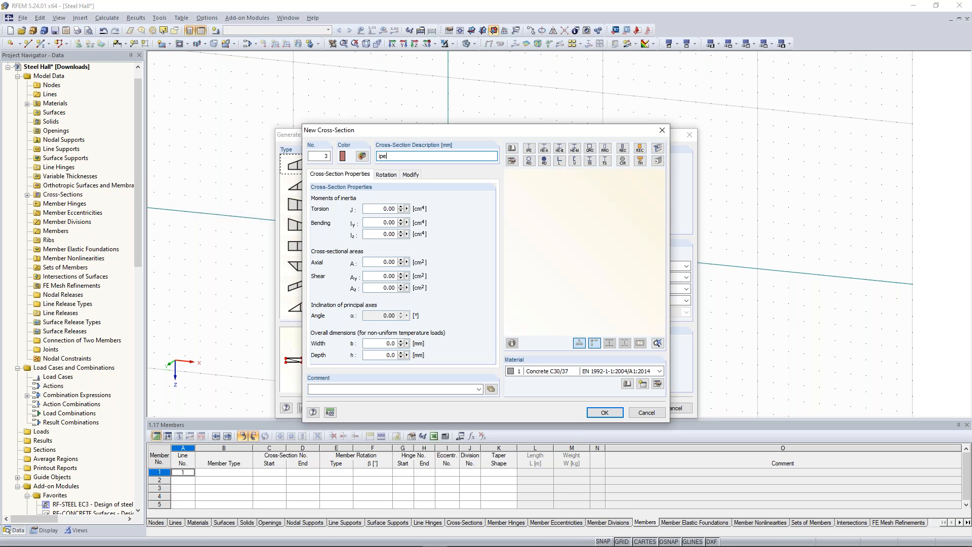
type(" 160")
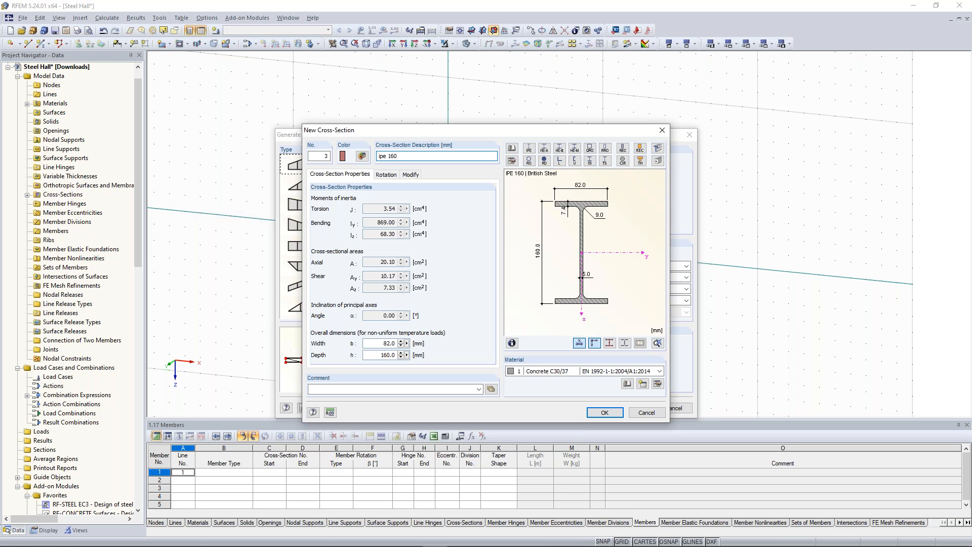
left_click(556, 372)
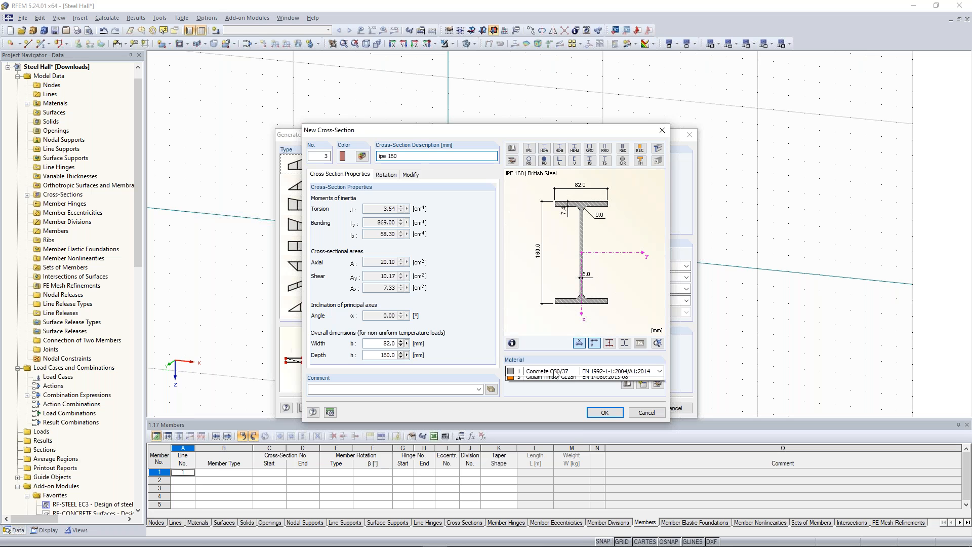
left_click(541, 388)
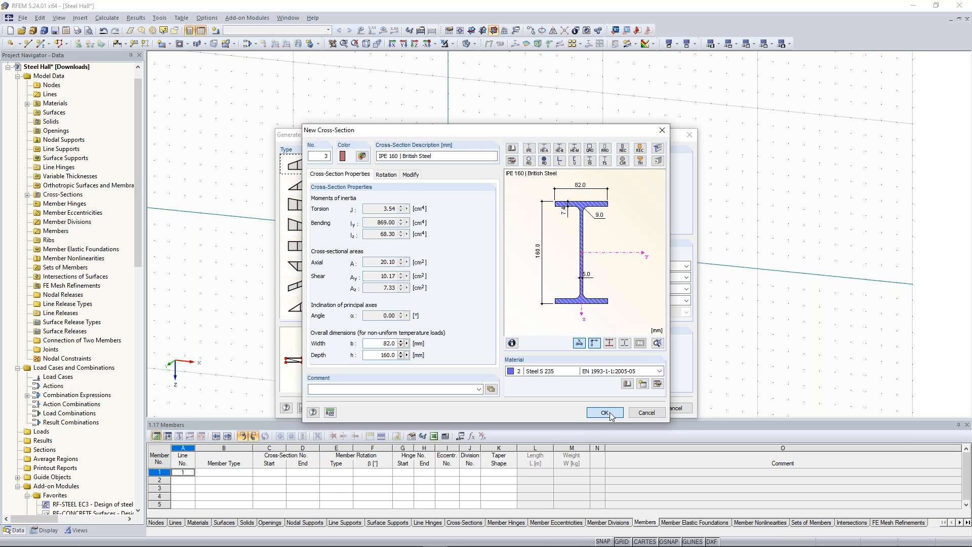
left_click(605, 412)
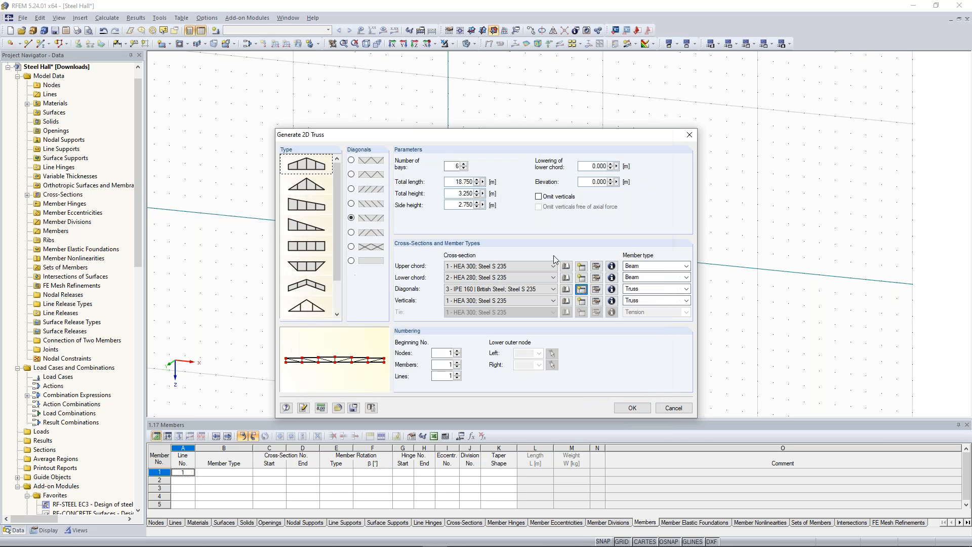
- Create the cross-section HEA 160 in Steel S 235 for the verticals and generate the 2D truss
left_click(582, 302)
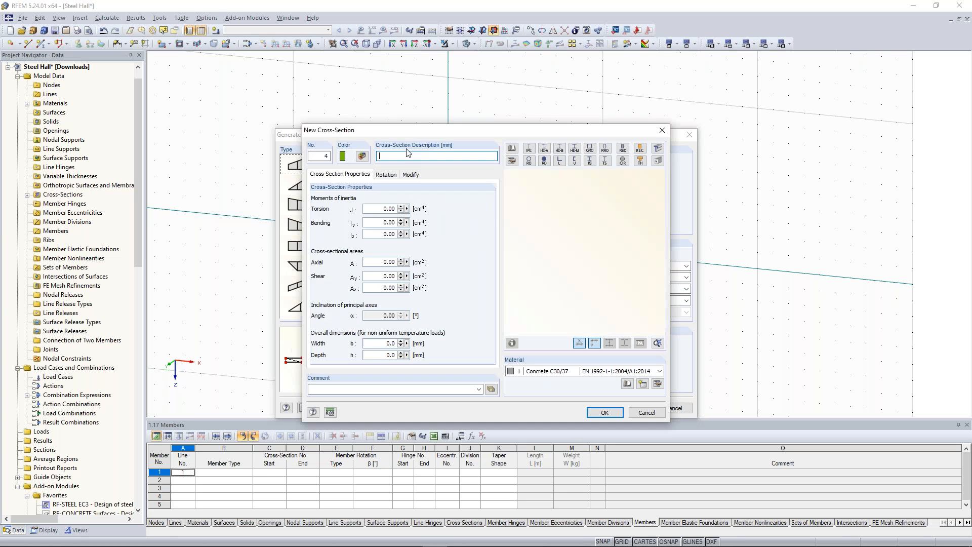
type("ea 160")
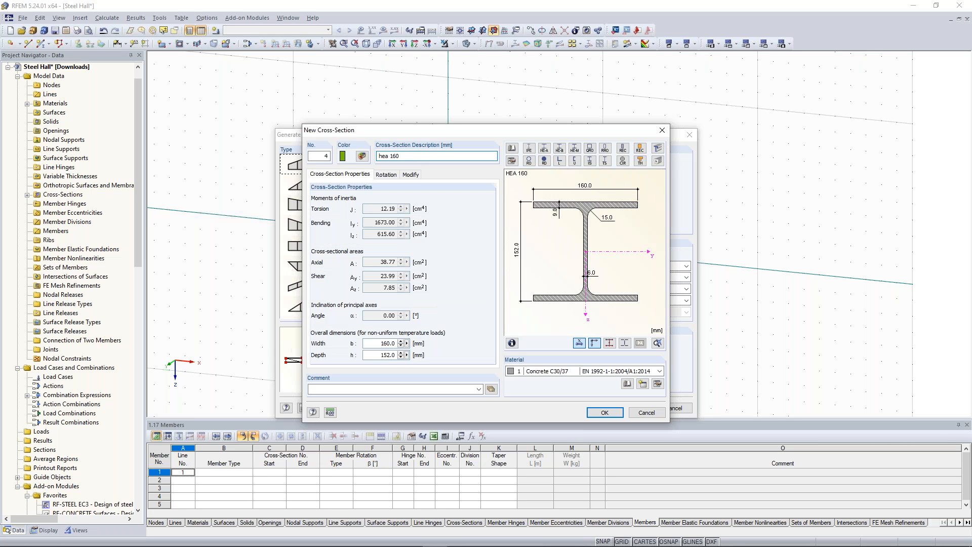
left_click(523, 370)
left_click(542, 389)
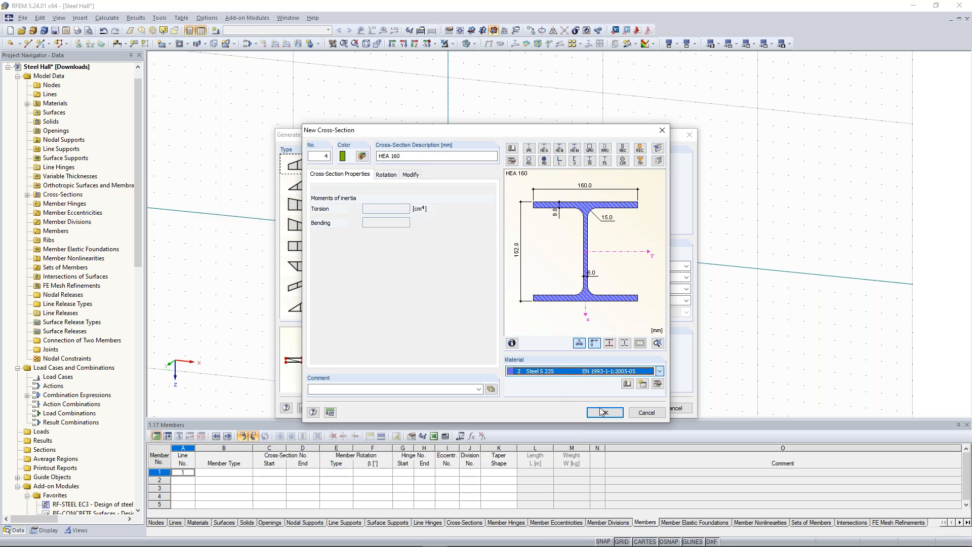
left_click(605, 413)
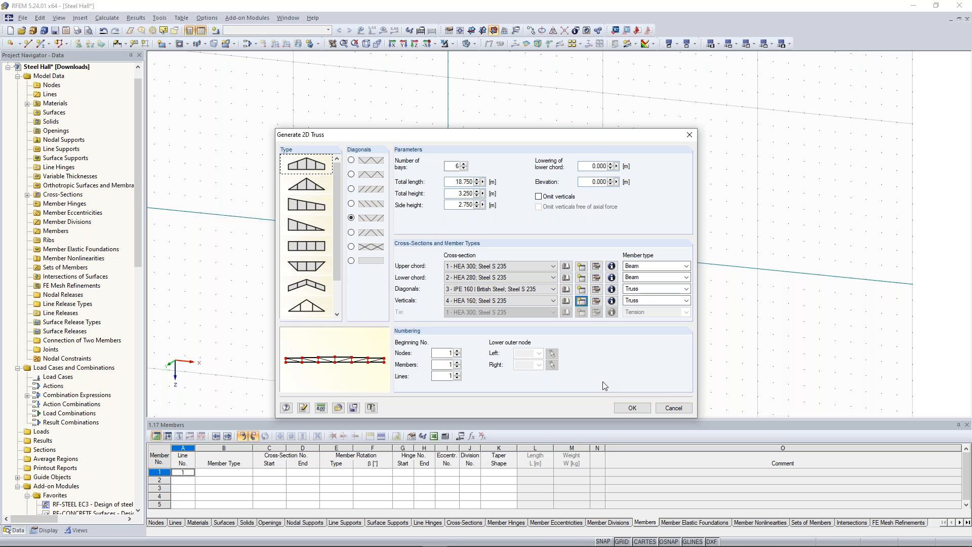
key("Return")
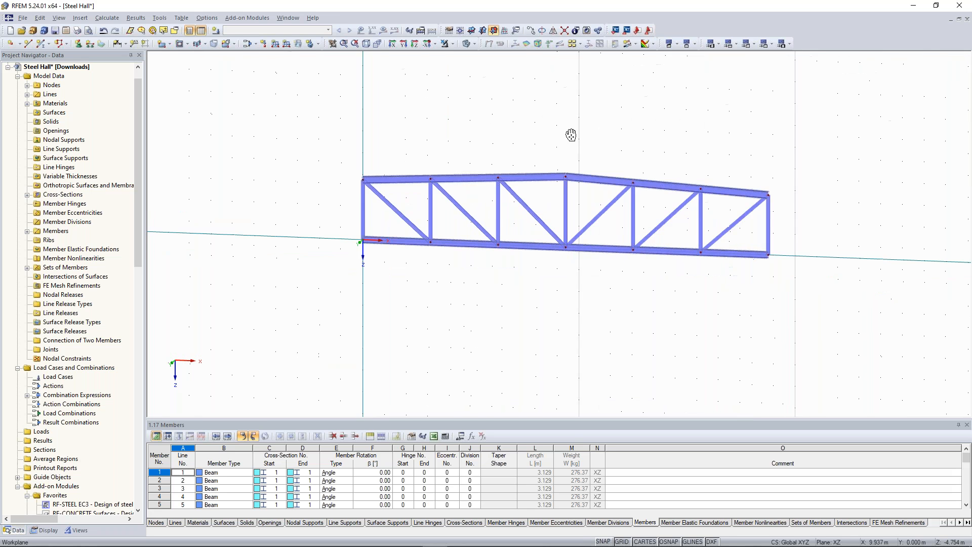
- Assign a new HEA 140 cross-section in Steel S 235 to the two outermost diagonals of the truss
middle_click_drag(531, 127, 554, 138)
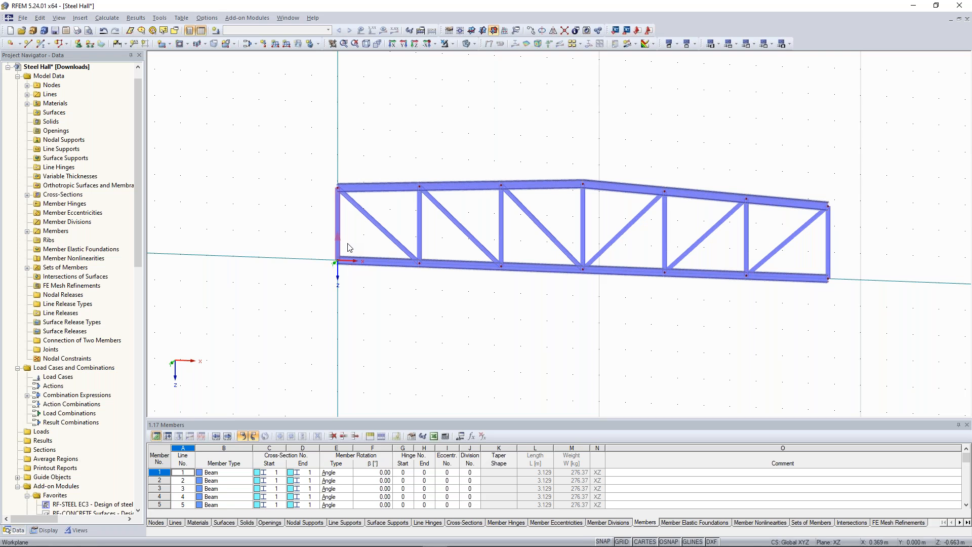
scroll(375, 219, "down", 1)
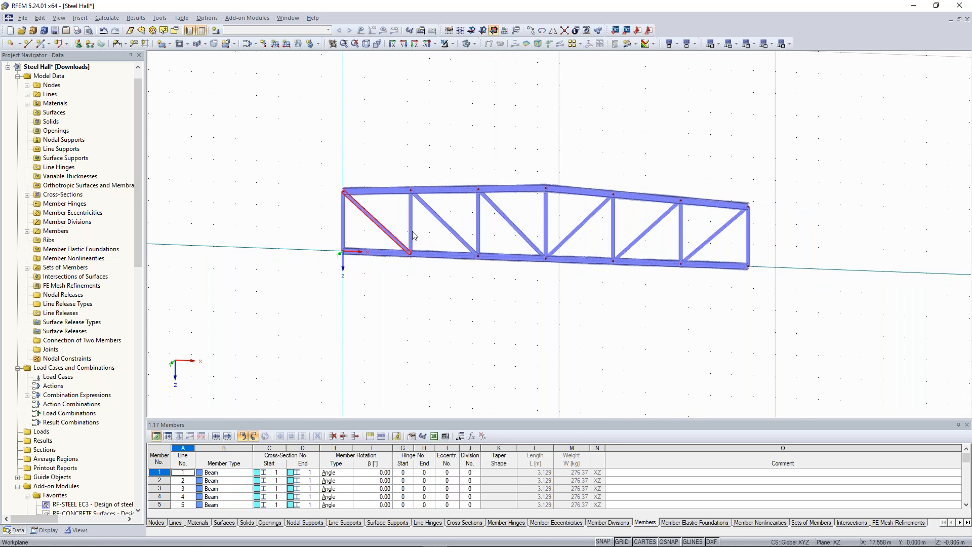
scroll(388, 218, "up", 1)
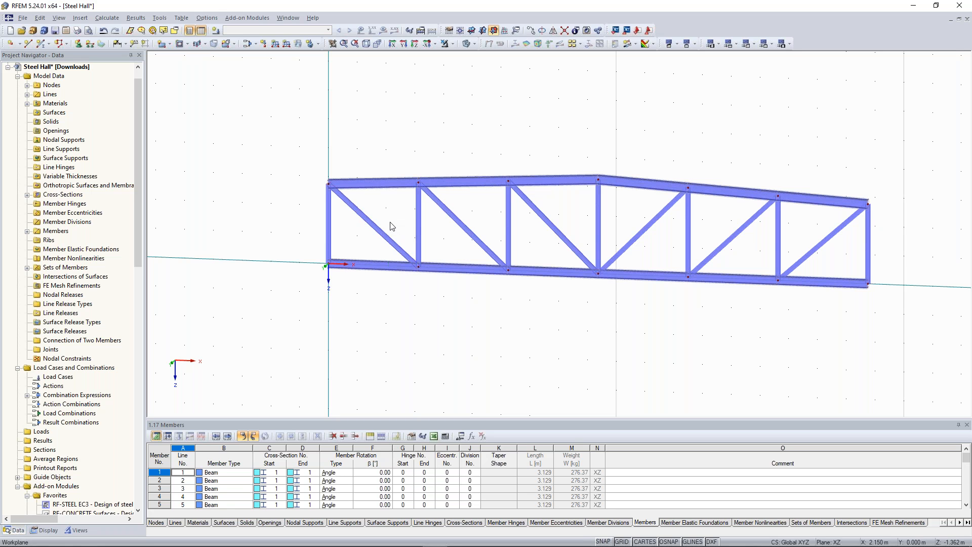
scroll(395, 229, "up", 1)
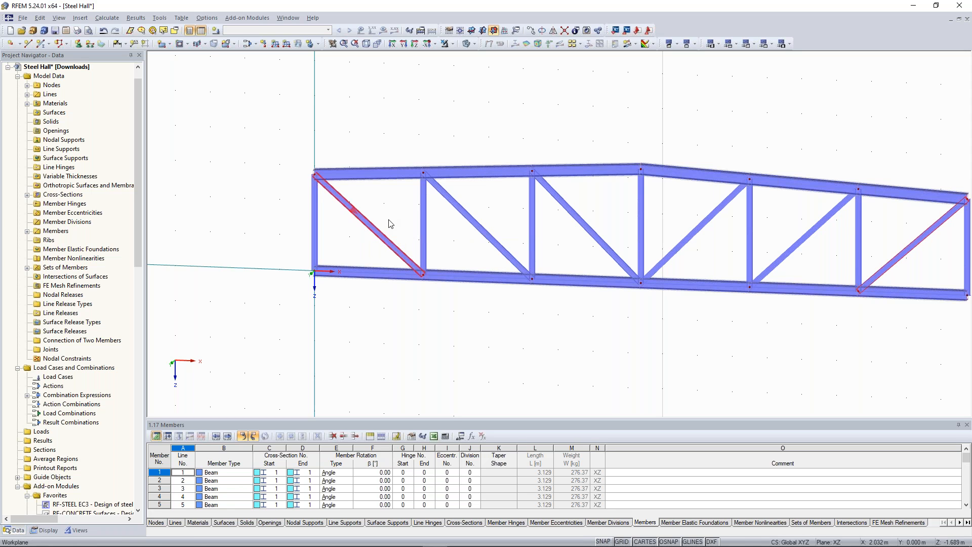
double_click(364, 227)
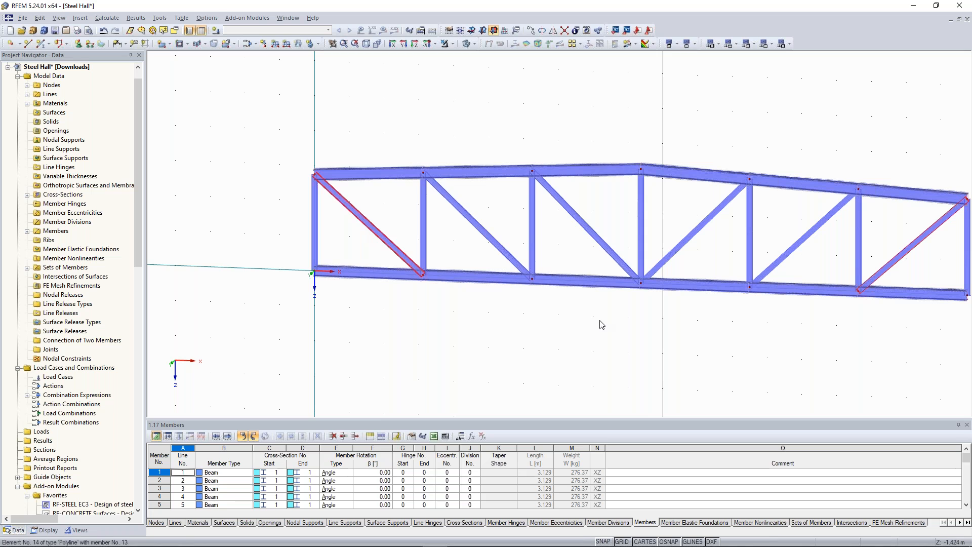
left_click(597, 322)
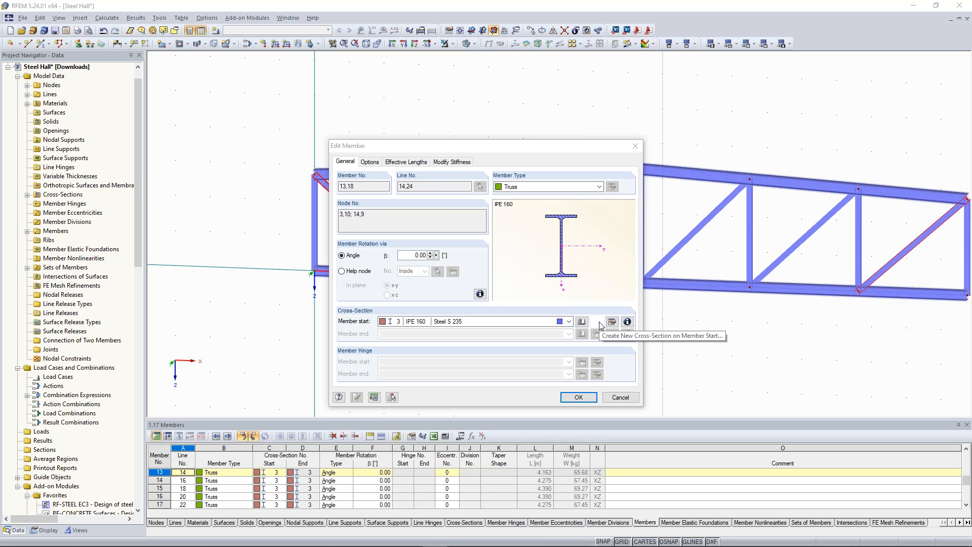
type("hea 140")
key("Tab")
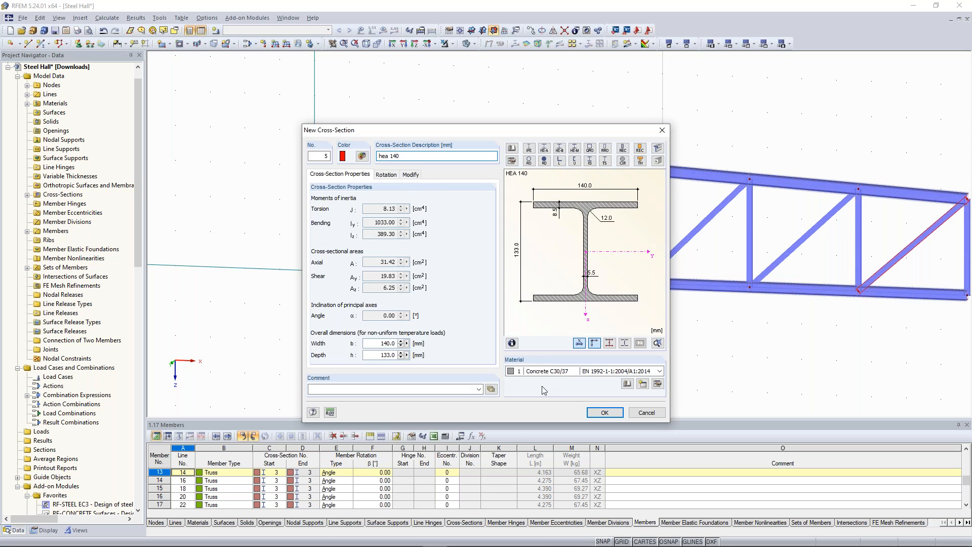
left_click(579, 372)
left_click(570, 391)
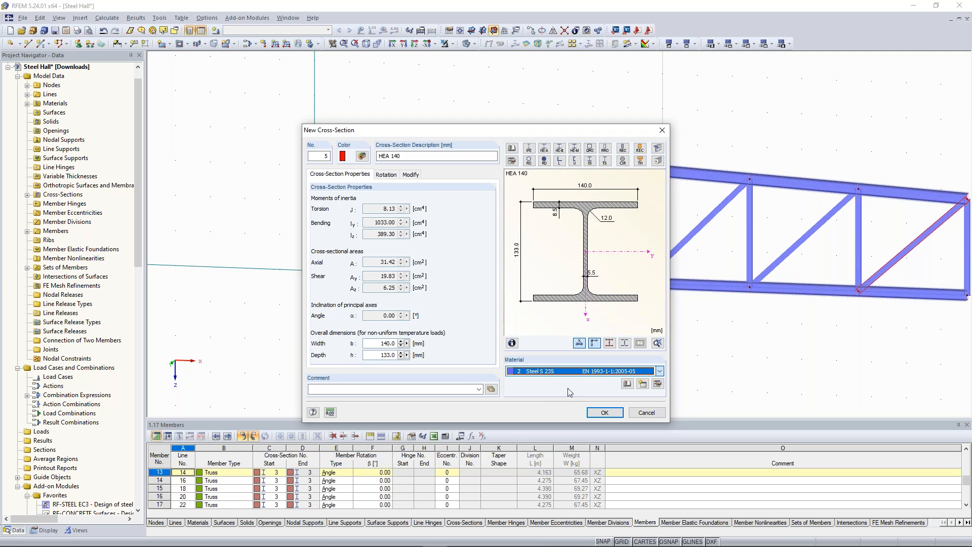
left_click(603, 414)
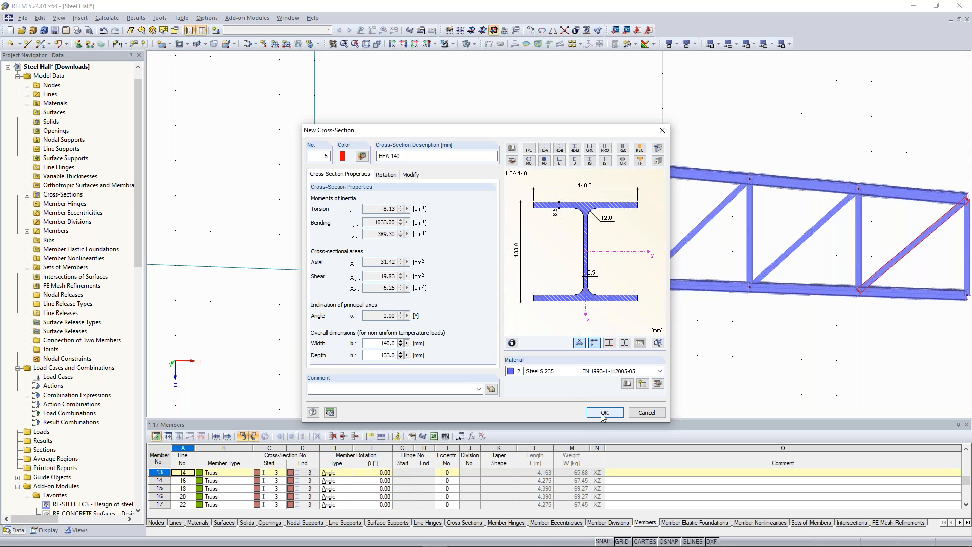
left_click(604, 414)
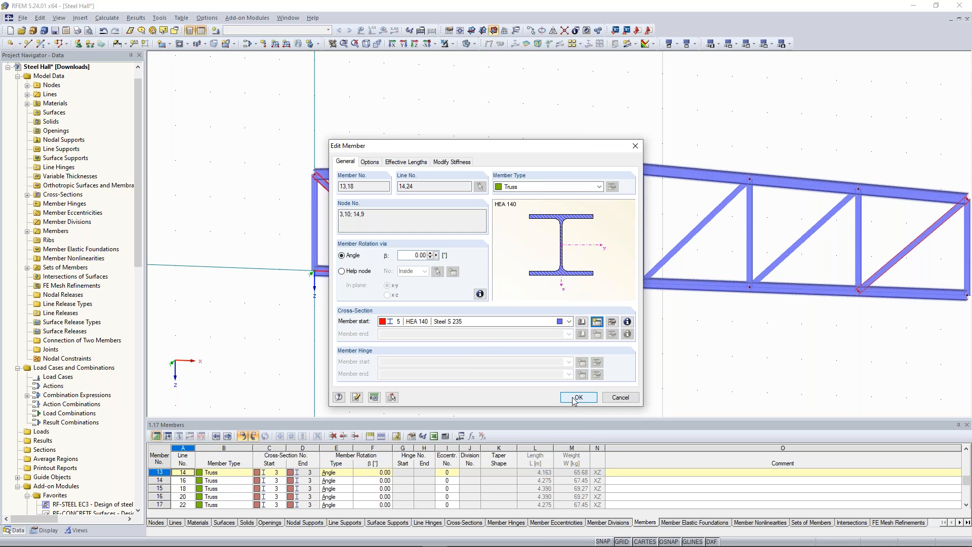
left_click(575, 400)
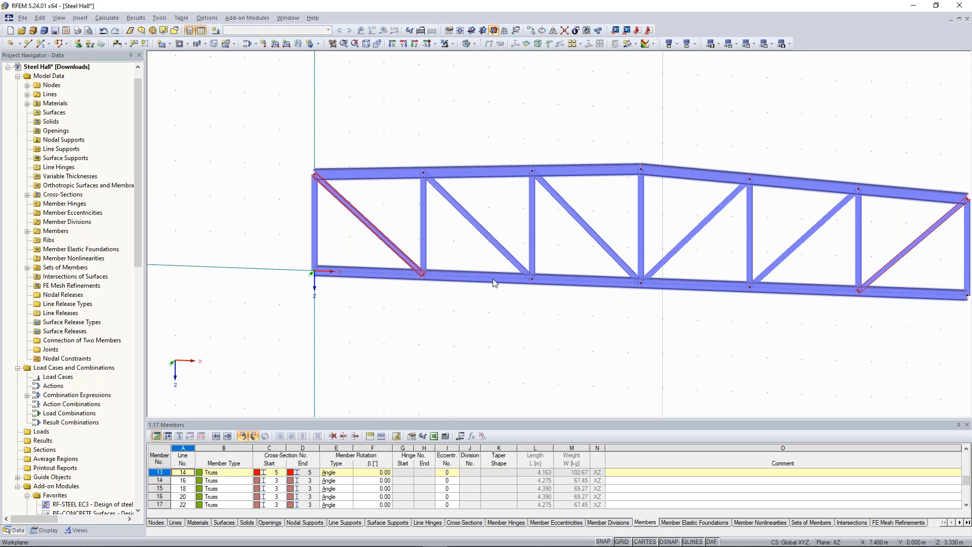
- Clear the selection and colour the model graphics according to cross-section instead of the standard colours
scroll(375, 199, "down", 2)
left_click(376, 200)
middle_click_drag(377, 198, 344, 210)
scroll(344, 211, "up", 1)
scroll(344, 211, "down", 1)
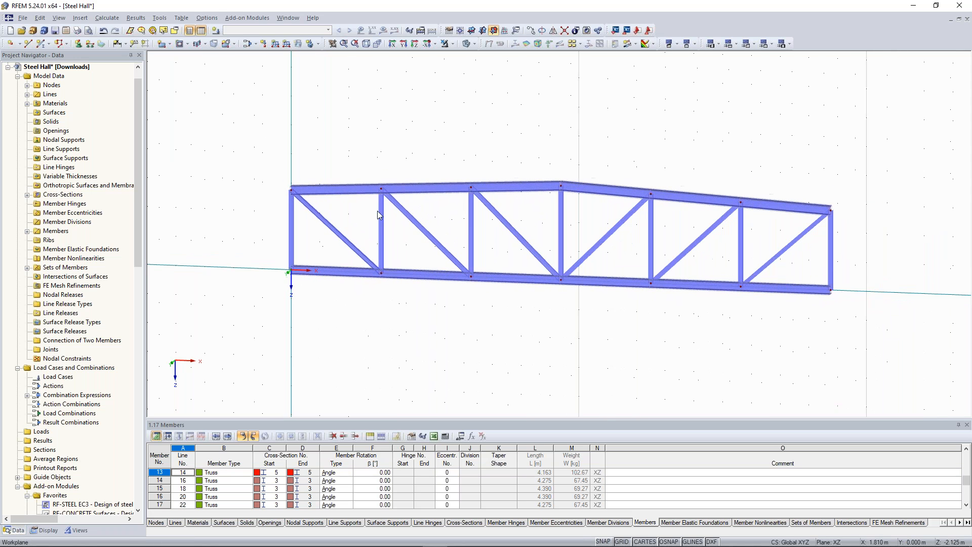
middle_click_drag(500, 126, 431, 131)
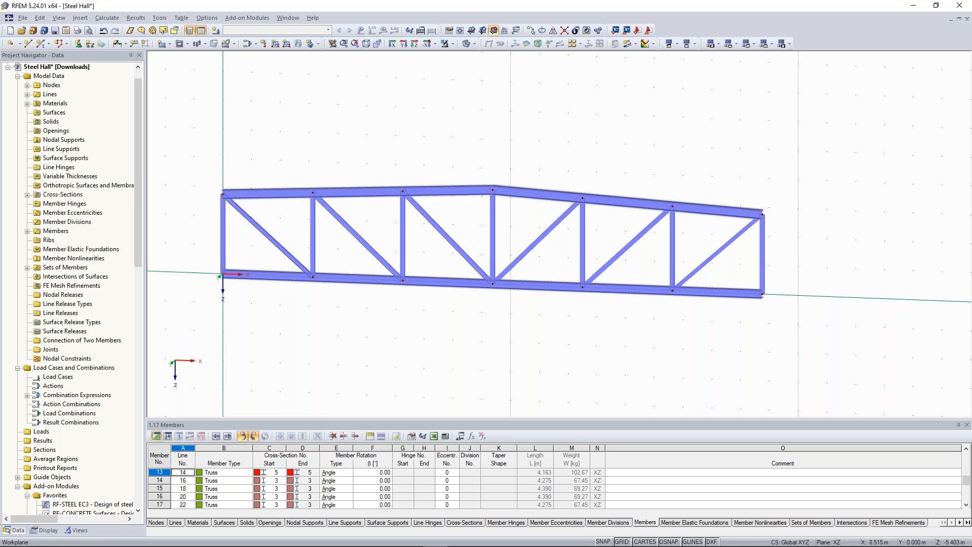
middle_click_drag(490, 122, 513, 116)
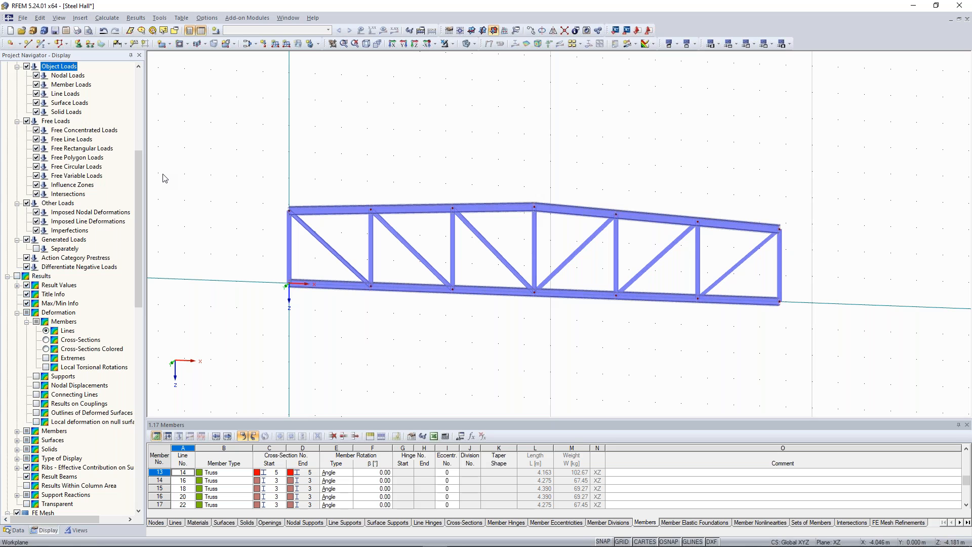
scroll(45, 331, "down", 20)
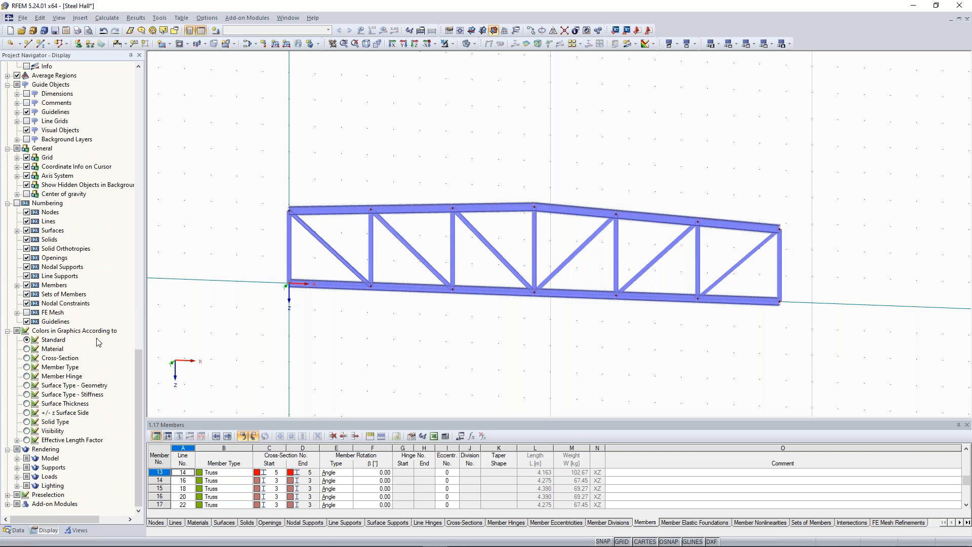
left_click(31, 361)
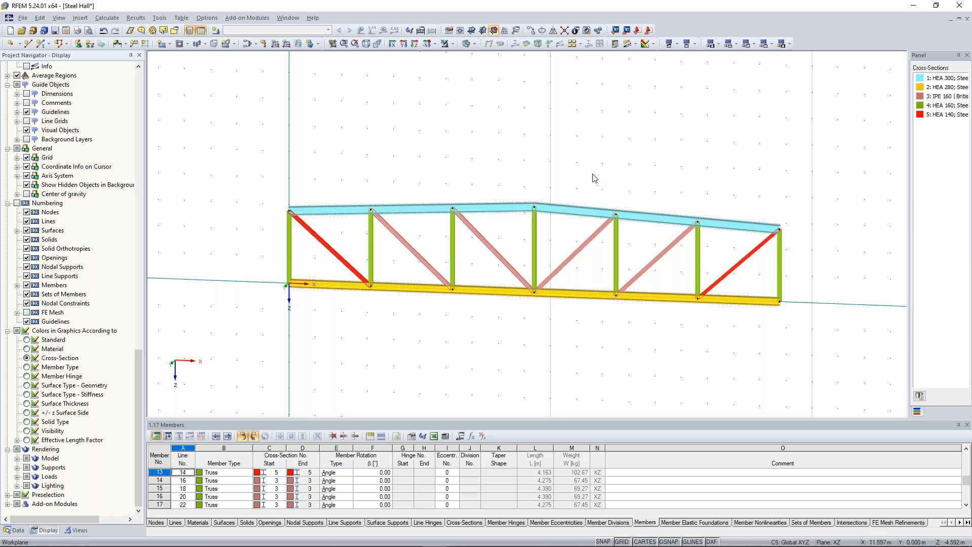
- Change the display colour of the HEA 300 cross-section to periwinkle blue
scroll(566, 147, "down", 1)
middle_click_drag(540, 103, 524, 130)
scroll(516, 134, "up", 1)
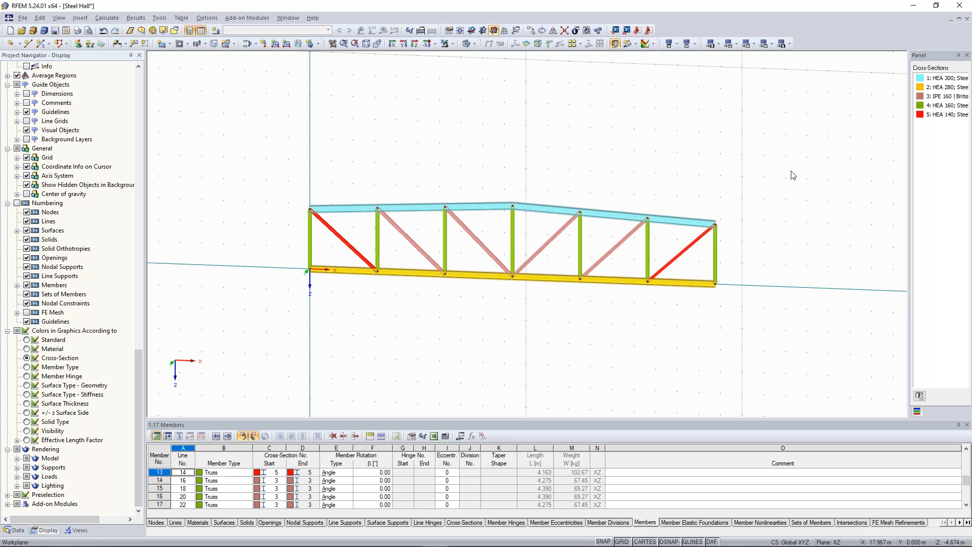
double_click(922, 82)
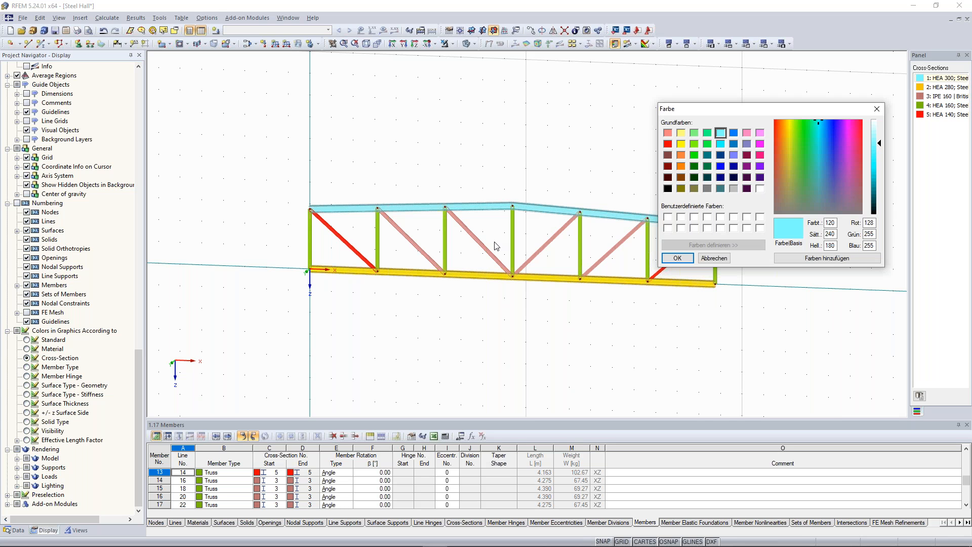
left_click(735, 156)
left_click(678, 259)
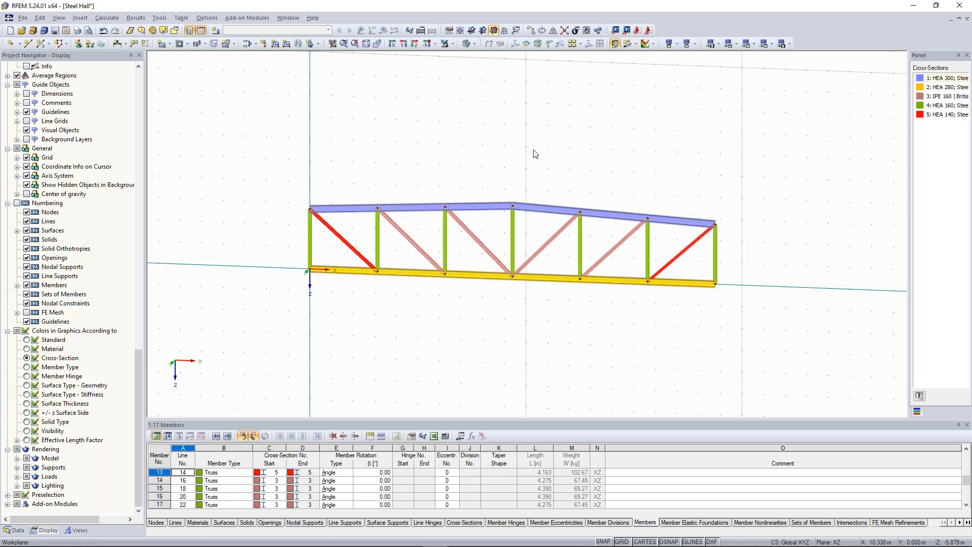
- Select the entire truss, move it by -8 m along the global Z axis without making copies, and clear the selection
middle_click_drag(534, 150, 522, 159, "ctrl")
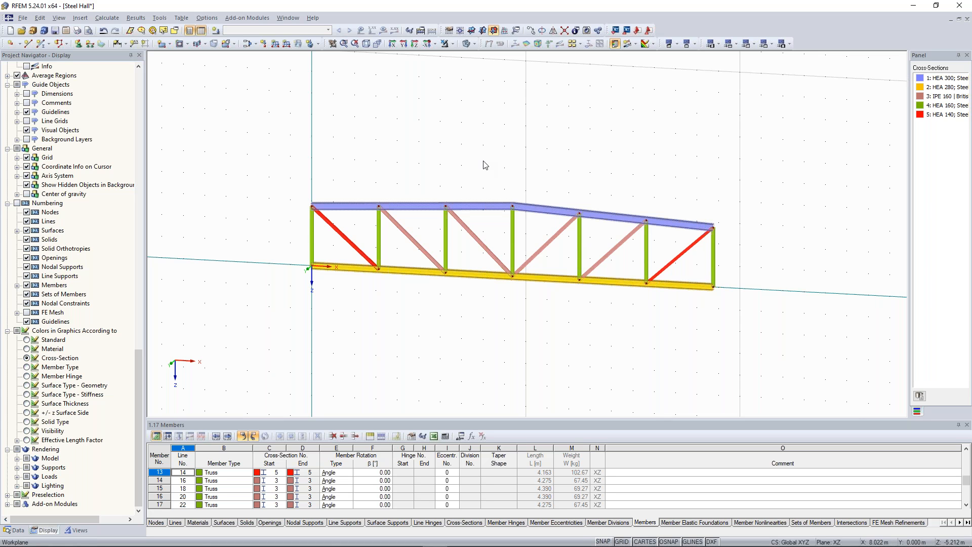
scroll(482, 152, "up", 1)
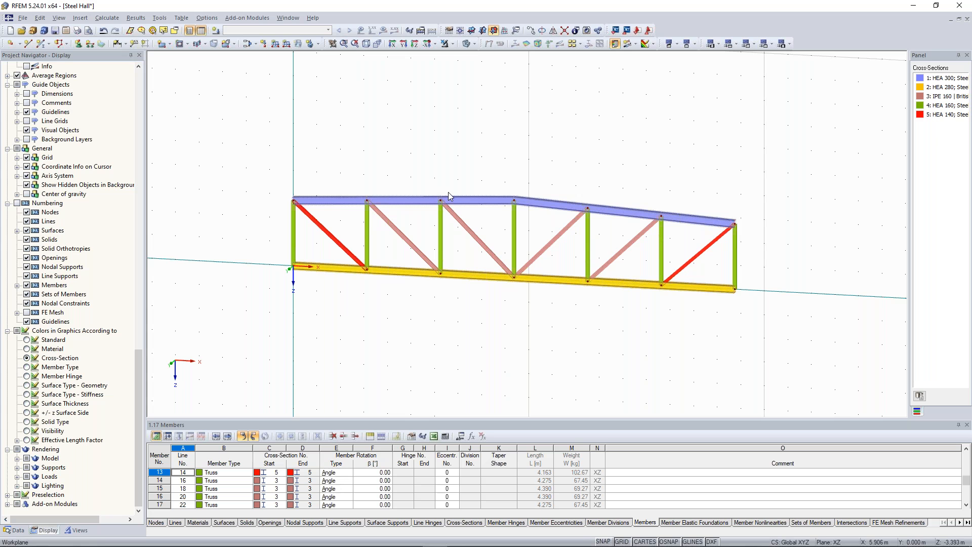
scroll(448, 193, "down", 2)
left_click_drag(309, 160, 756, 368)
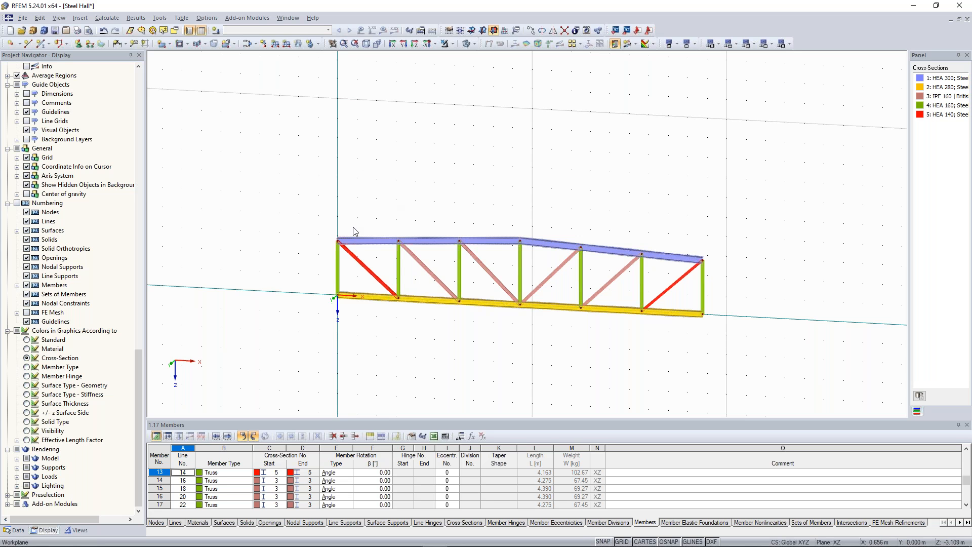
middle_click_drag(311, 181, 317, 147)
left_click_drag(285, 122, 781, 326)
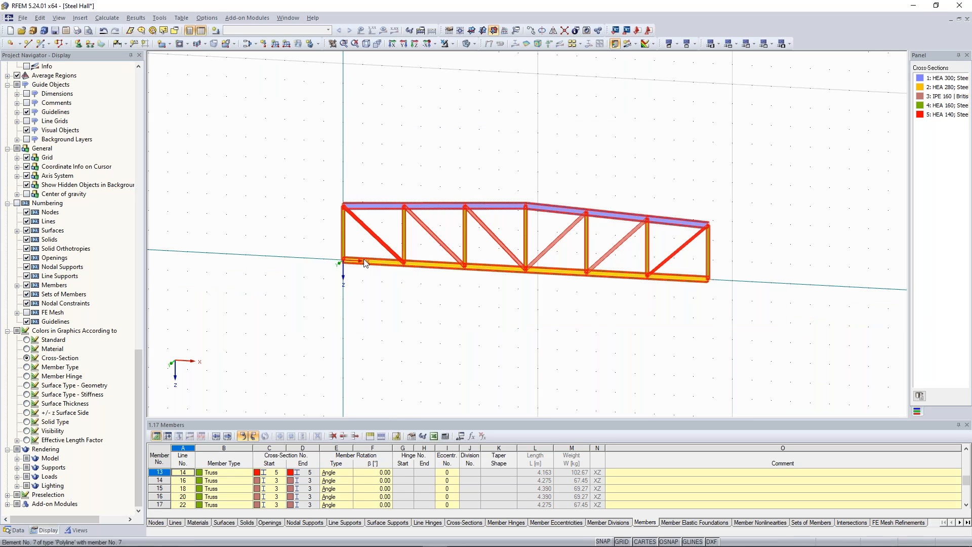
right_click(343, 223)
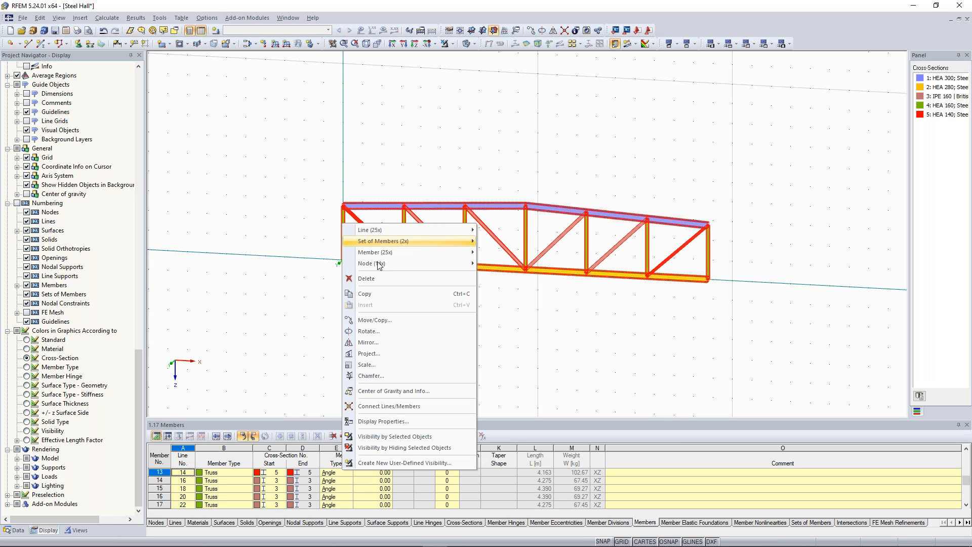
left_click(379, 320)
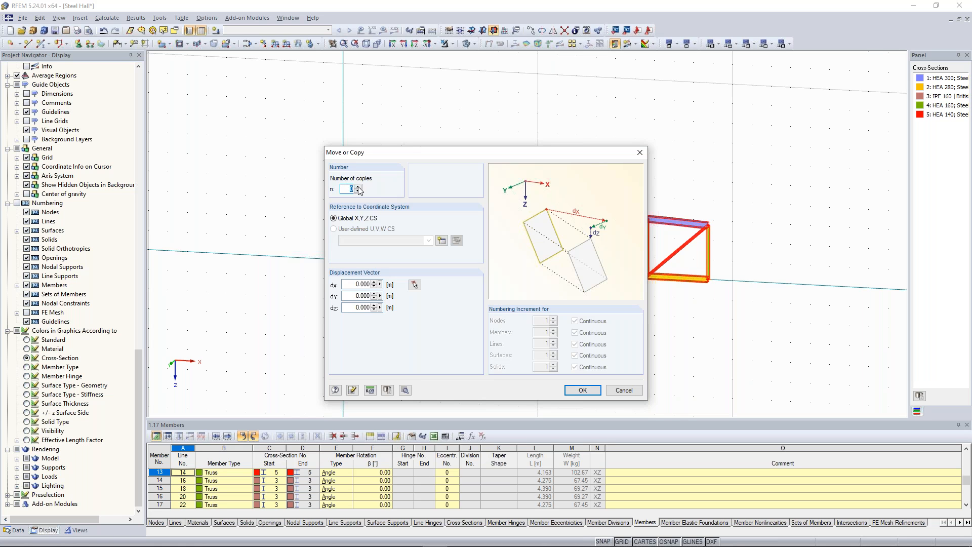
left_click(363, 307)
type("-8")
left_click(582, 390)
scroll(490, 82, "down", 2)
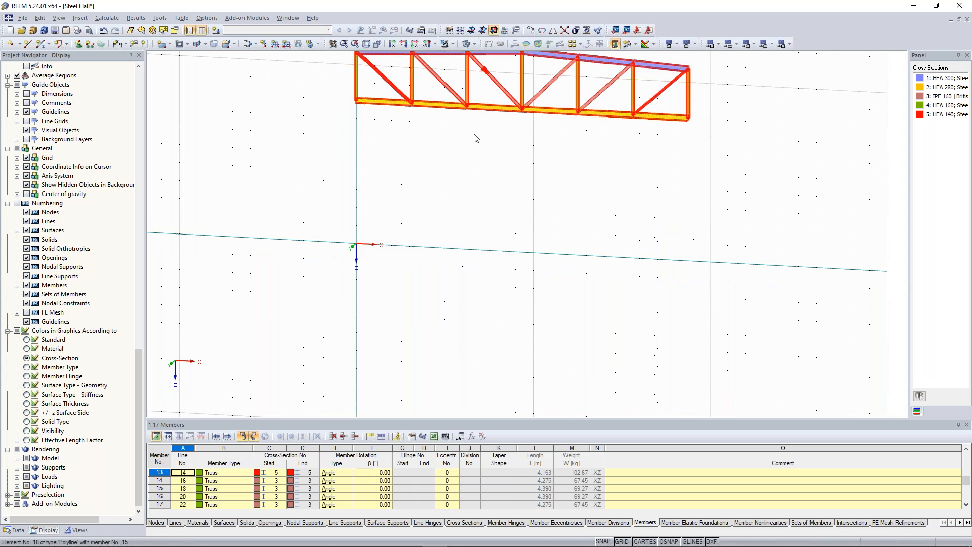
middle_click_drag(460, 139, 476, 235)
left_click(475, 235)
scroll(459, 261, "up", 1)
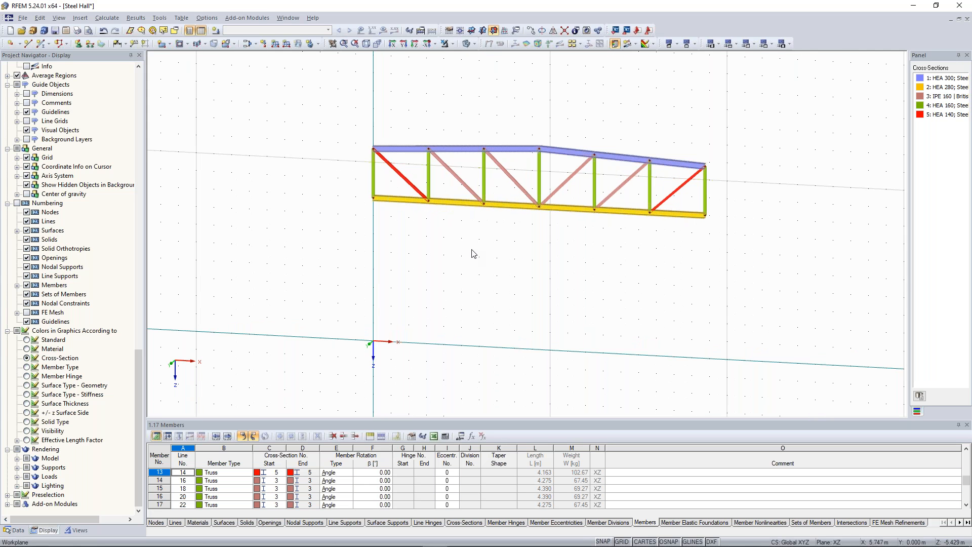
- Delete the two outermost vertical members at the truss ends
scroll(458, 255, "up", 1)
middle_click_drag(433, 244, 420, 257)
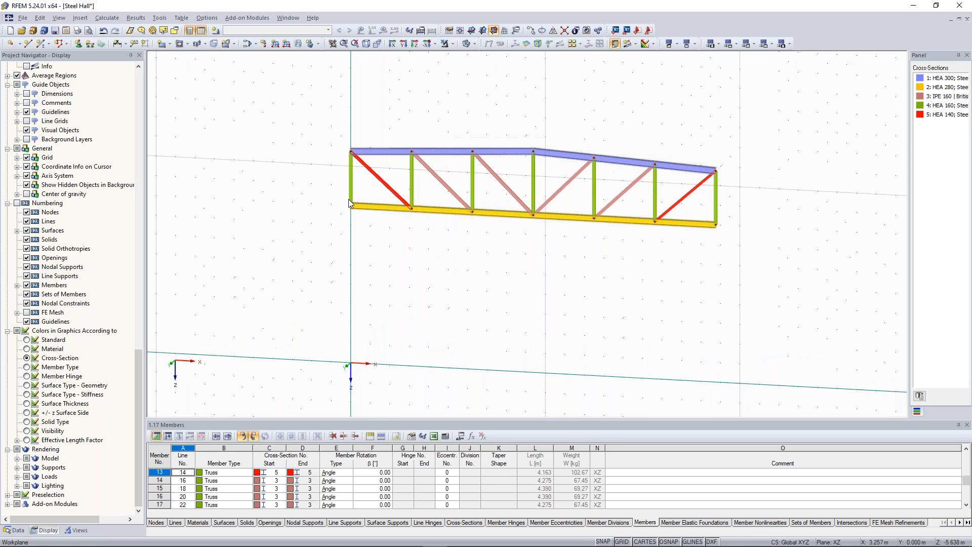
left_click_drag(359, 187, 340, 179)
left_click(717, 210, "ctrl")
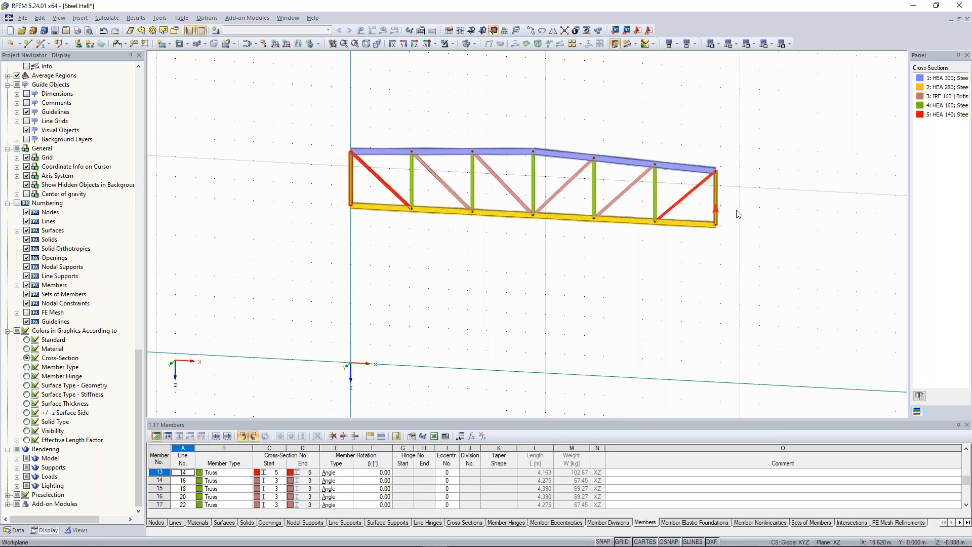
left_click(740, 212)
key("Delete")
- Start a new beam member and create a solid rectangular 650 x 650 mm cross-section in Concrete C30/37 for it
middle_click_drag(360, 278, 397, 270)
scroll(397, 264, "down", 1)
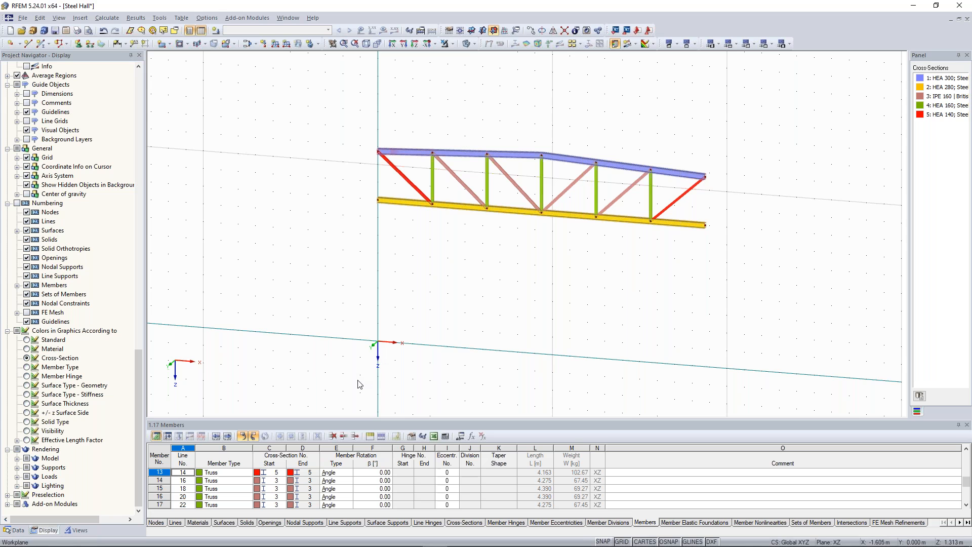
left_click(40, 44)
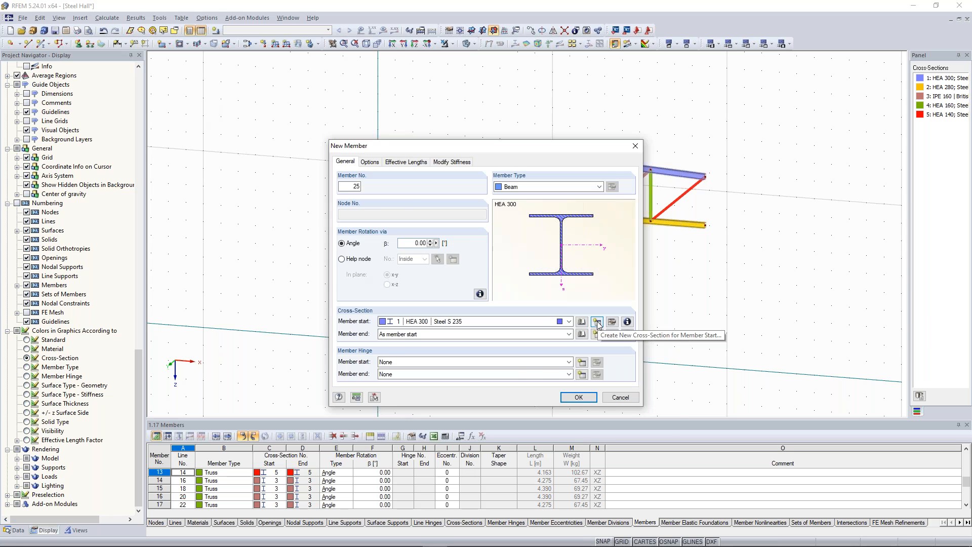
left_click(598, 322)
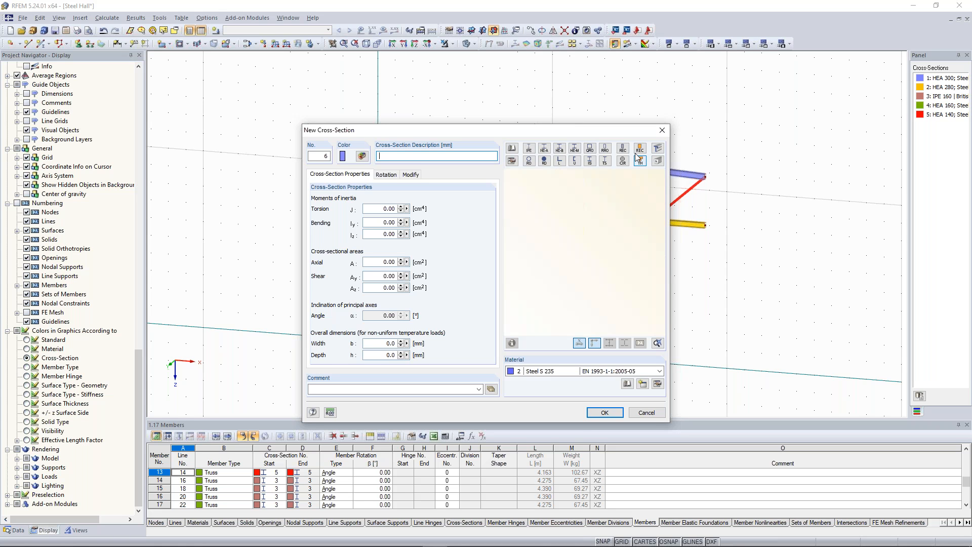
left_click(640, 160)
type("650")
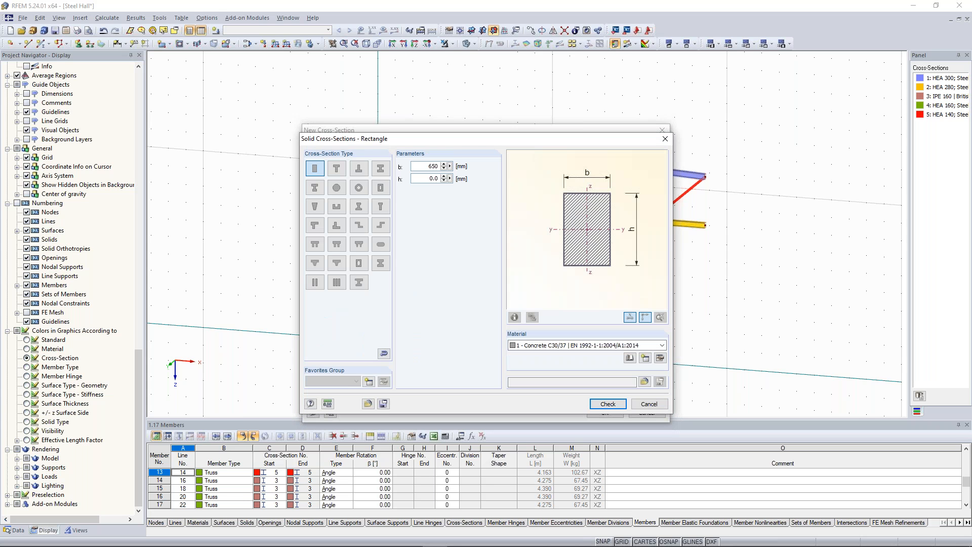
key("Tab")
type("650")
left_click(567, 347)
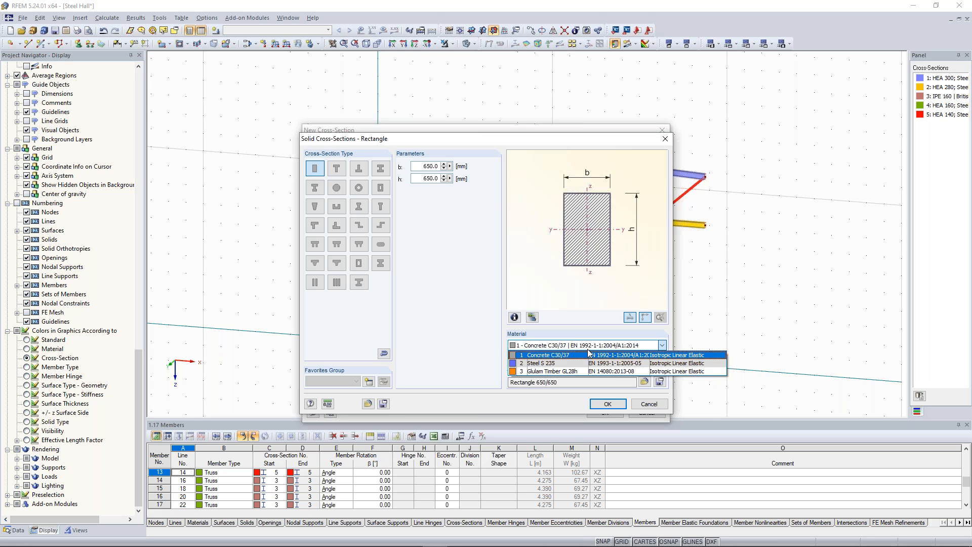
left_click(584, 354)
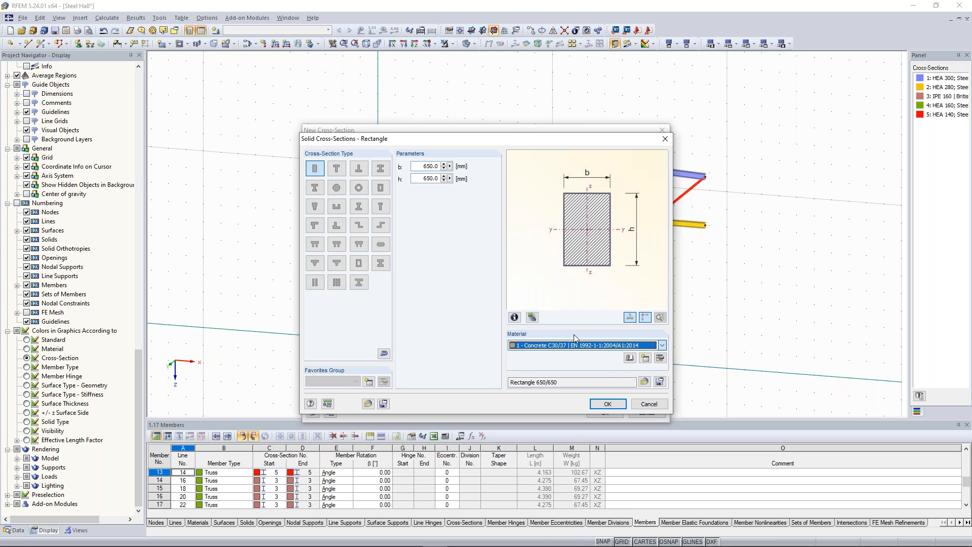
left_click(605, 404)
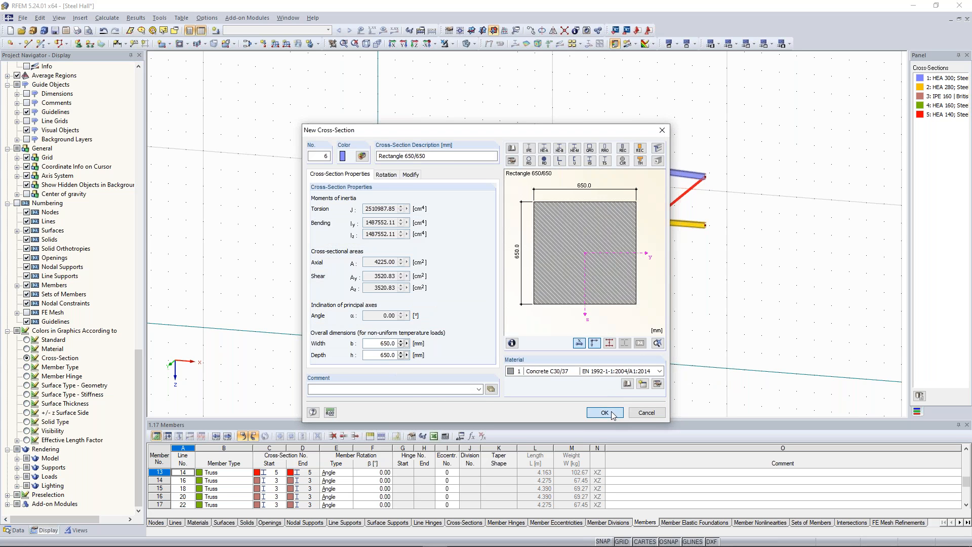
left_click(605, 413)
- Place the concrete columns at both truss ends, from ground level up to the upper chord, with the first starting at the origin
left_click(580, 397)
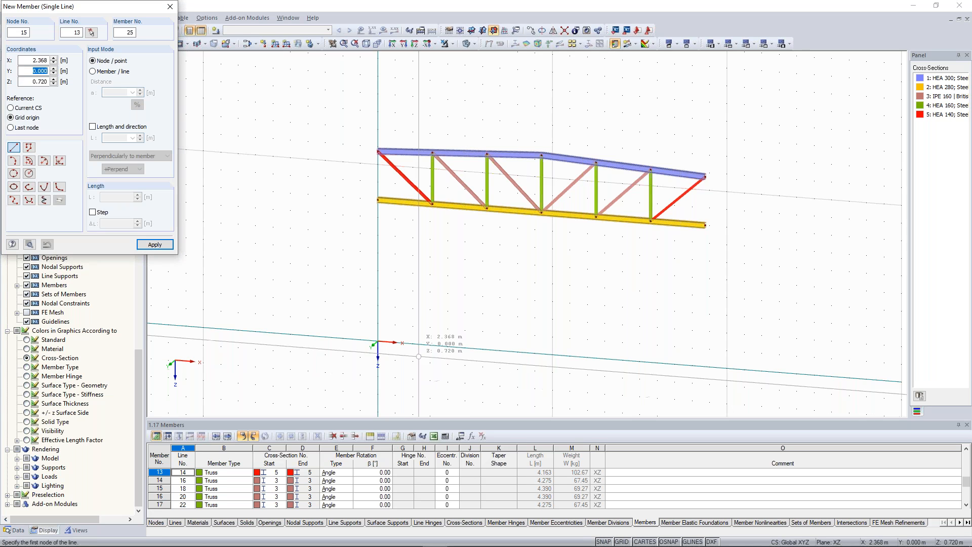
left_click(378, 343)
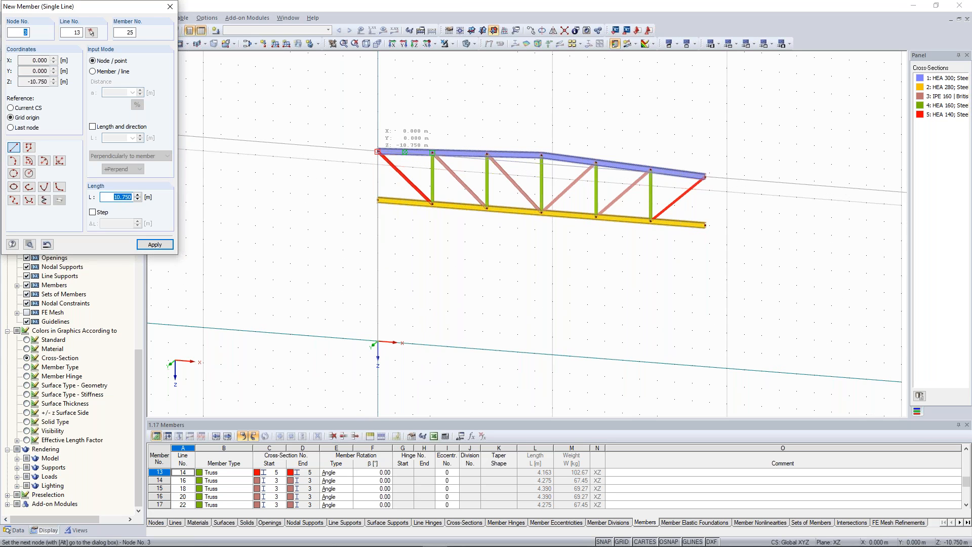
left_click(378, 151)
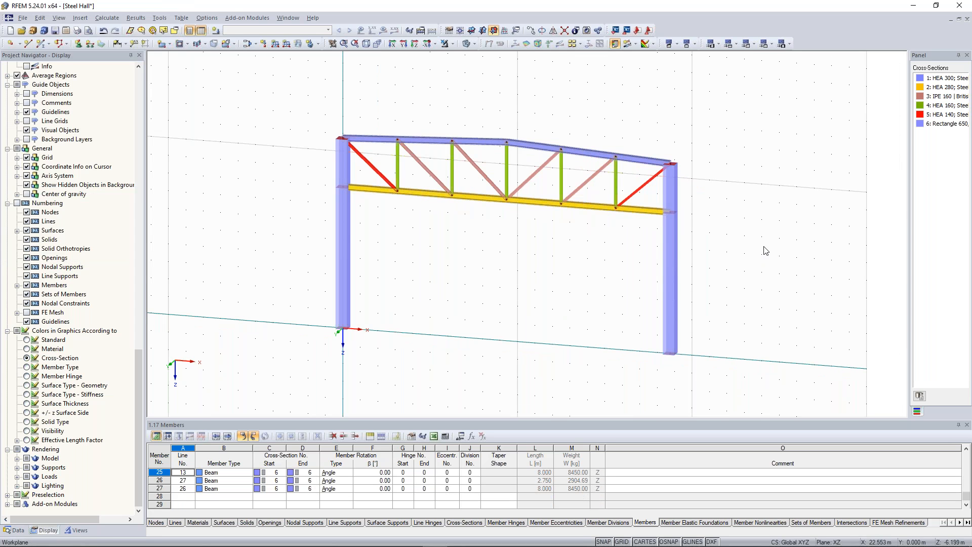
- Change the display colour of the Rectangle 650/650 cross-section to pink
middle_click_drag(503, 128, 420, 130, "ctrl")
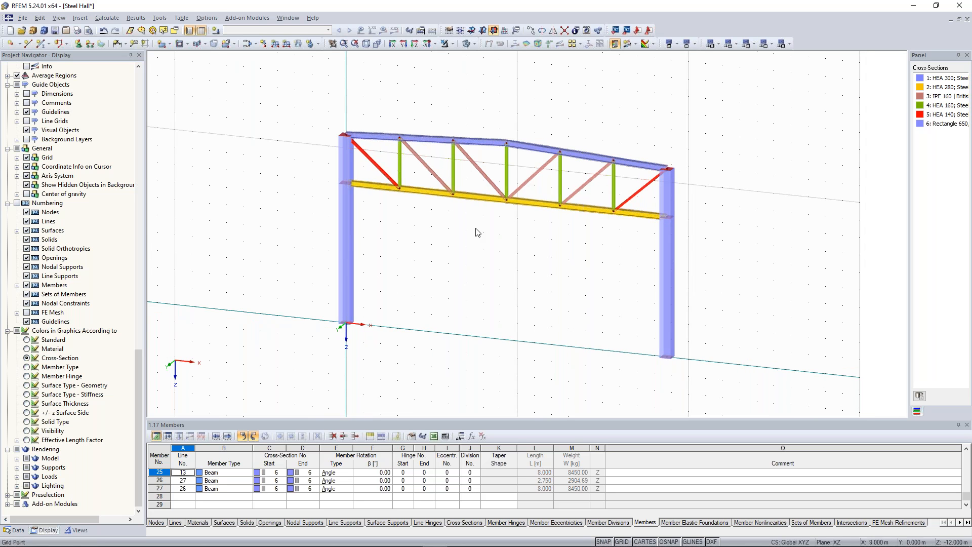
double_click(926, 124)
left_click(475, 221)
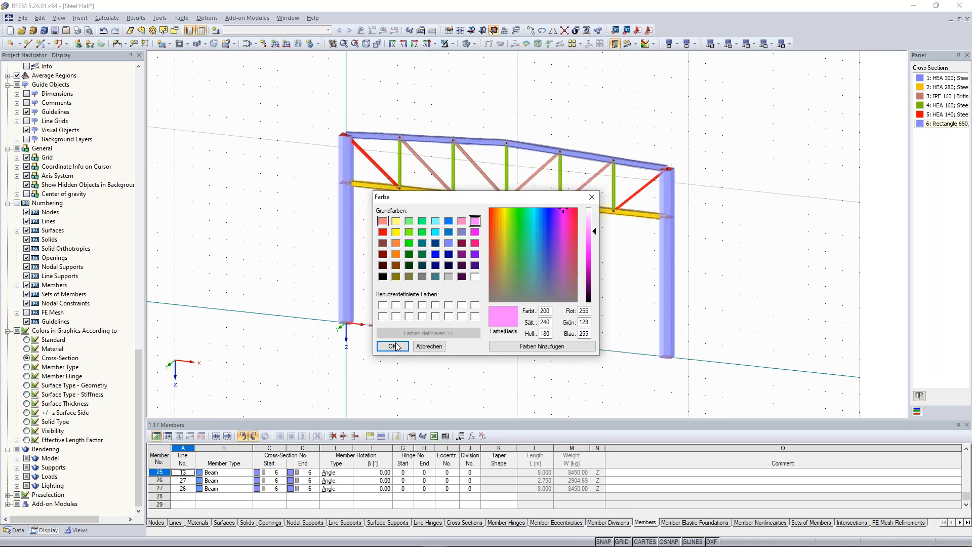
left_click(393, 347)
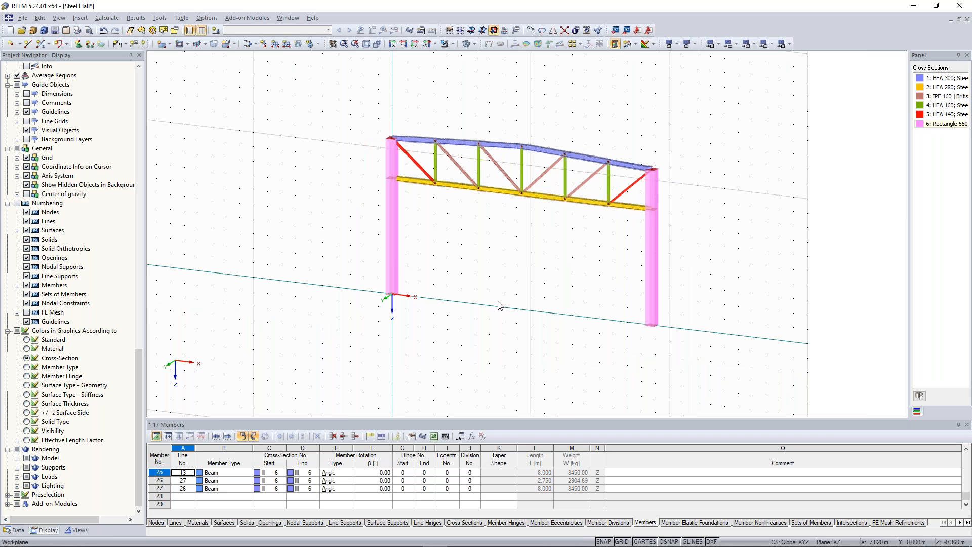
- Begin graphical assignment of member hinges with a new hinge in local member axes that releases the rotations φy and φz
scroll(476, 268, "up", 1)
middle_click_drag(456, 250, 429, 262)
scroll(475, 289, "up", 3)
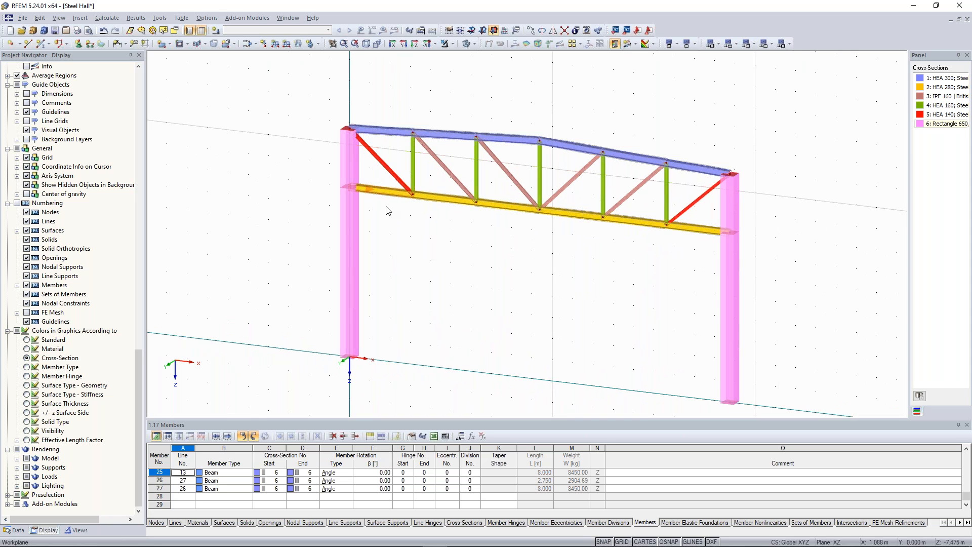
scroll(434, 114, "down", 1)
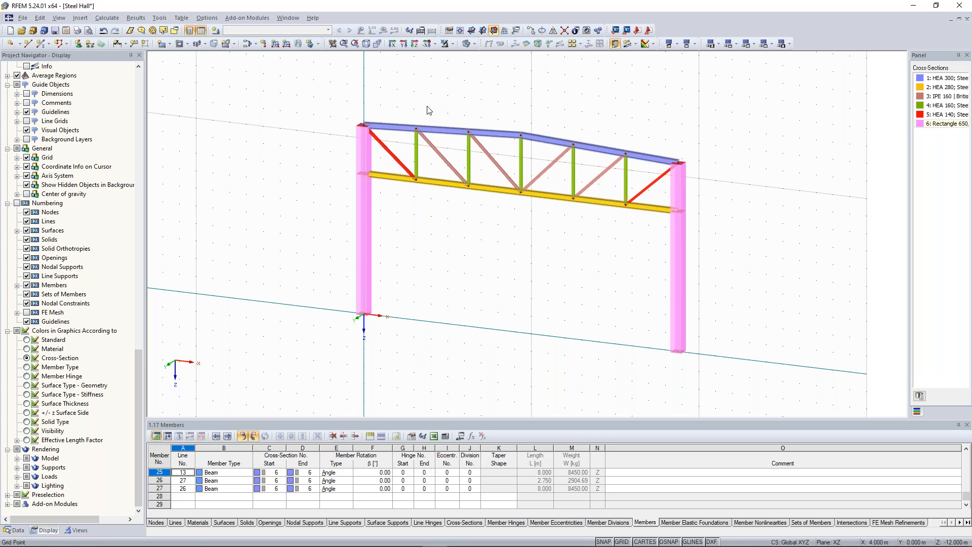
left_click(80, 17)
mouse_move(273, 159)
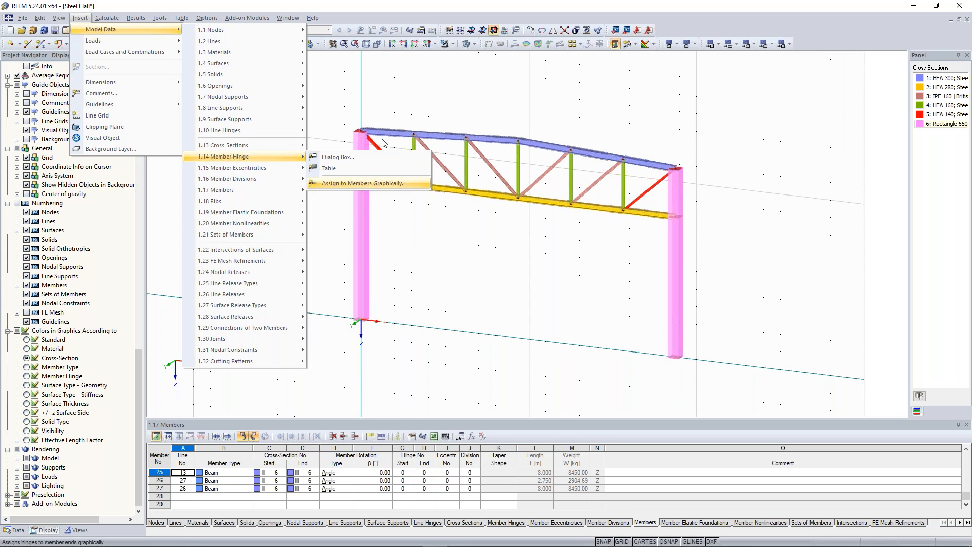
left_click(385, 182)
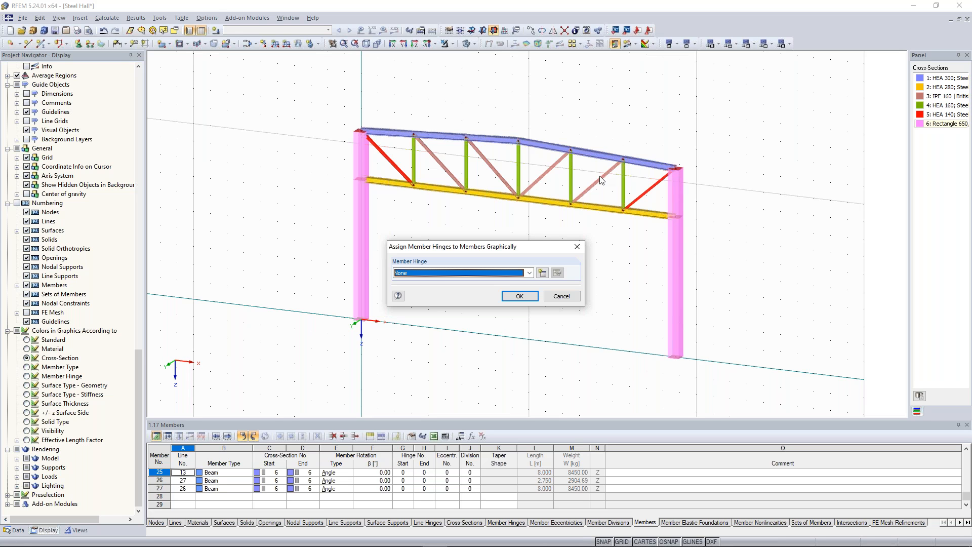
left_click(543, 273)
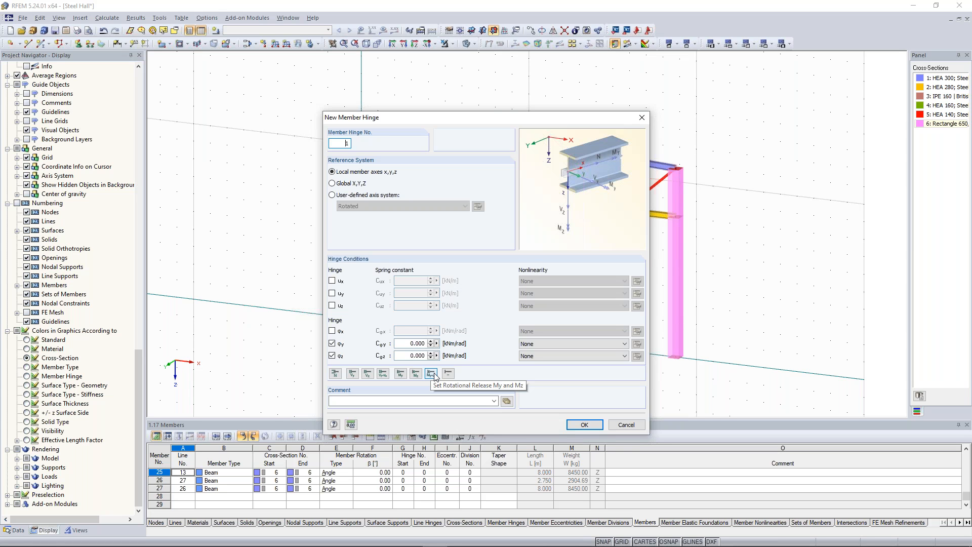
left_click(401, 373)
left_click(427, 374)
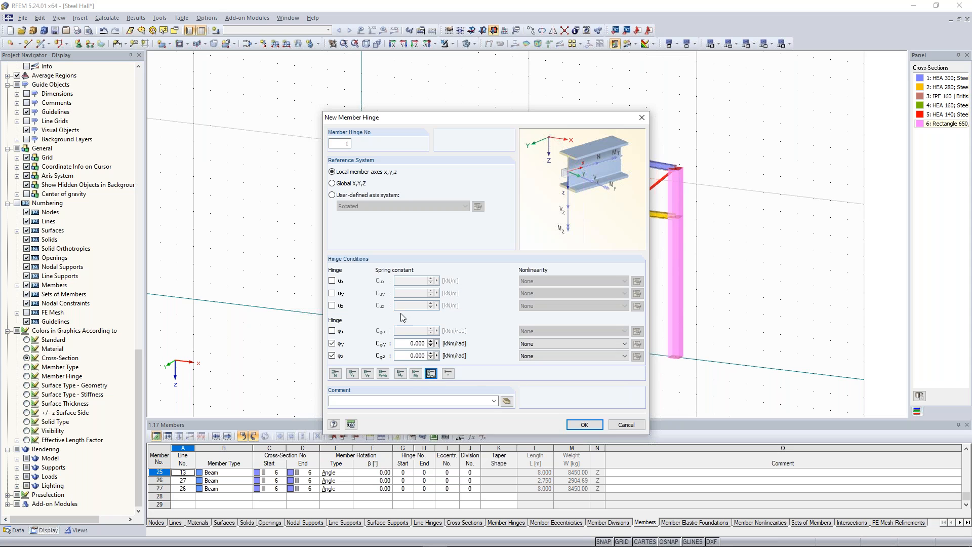
left_click(587, 423)
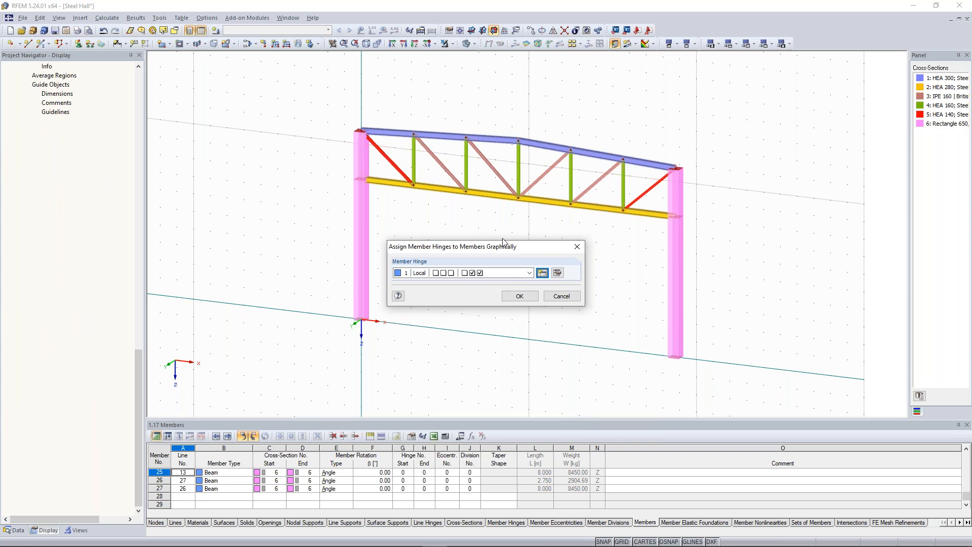
left_click(519, 295)
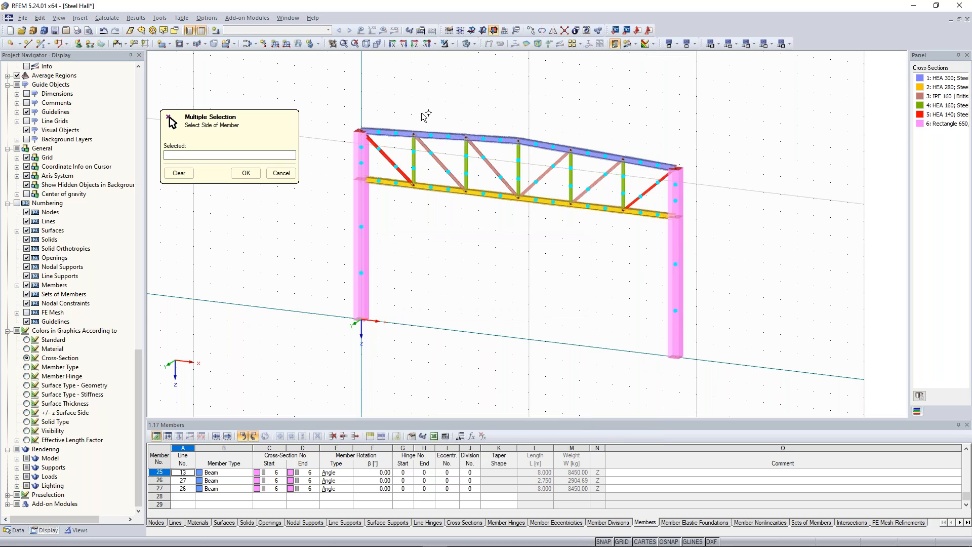
- Assign the rotational hinge to the two outer ends of the upper chord, where it meets the columns
scroll(420, 105, "up", 3)
middle_click_drag(417, 103, 405, 73)
scroll(359, 106, "down", 1)
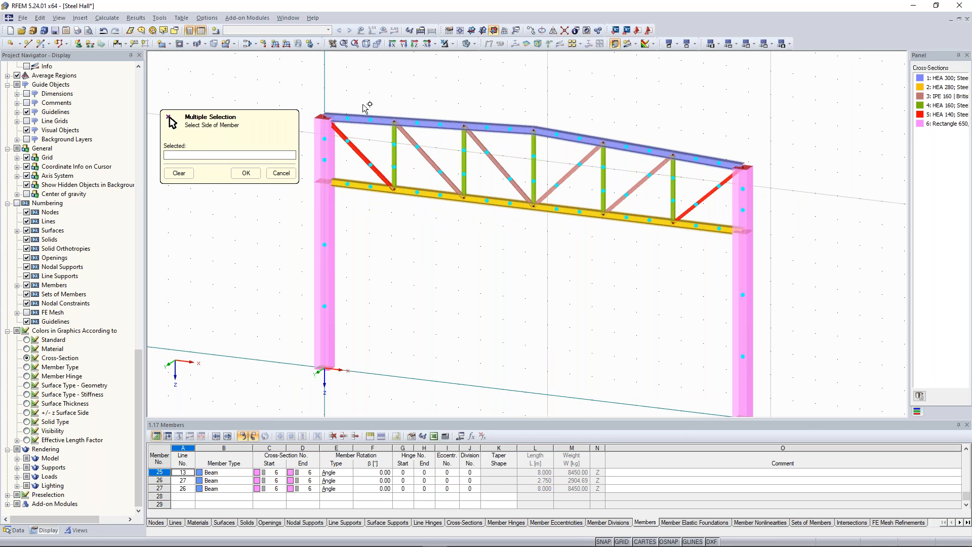
scroll(364, 108, "up", 1)
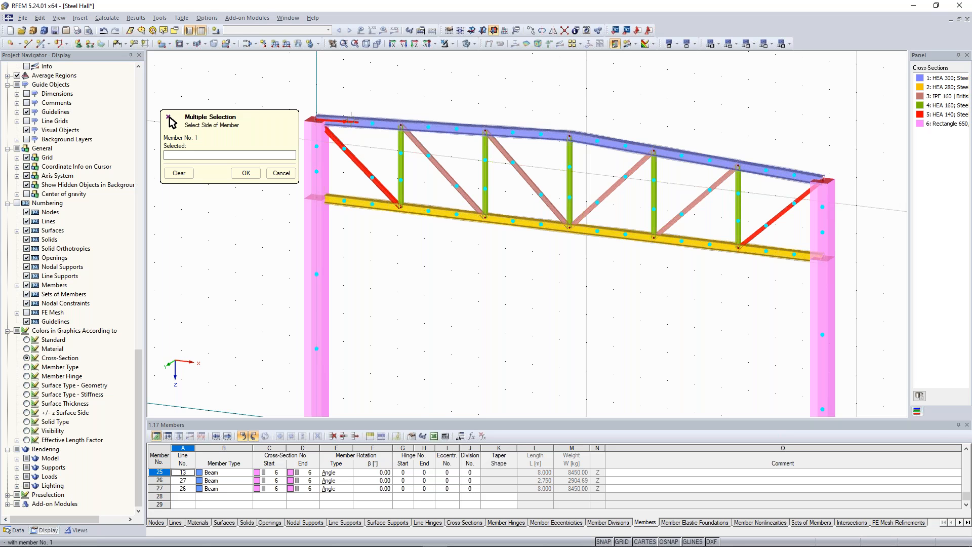
scroll(334, 122, "up", 3)
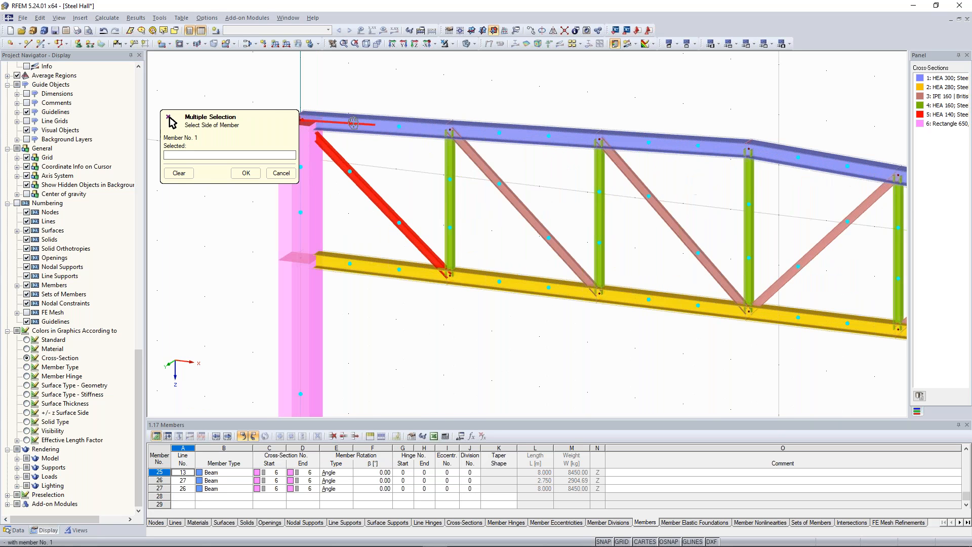
middle_click_drag(353, 123, 403, 121)
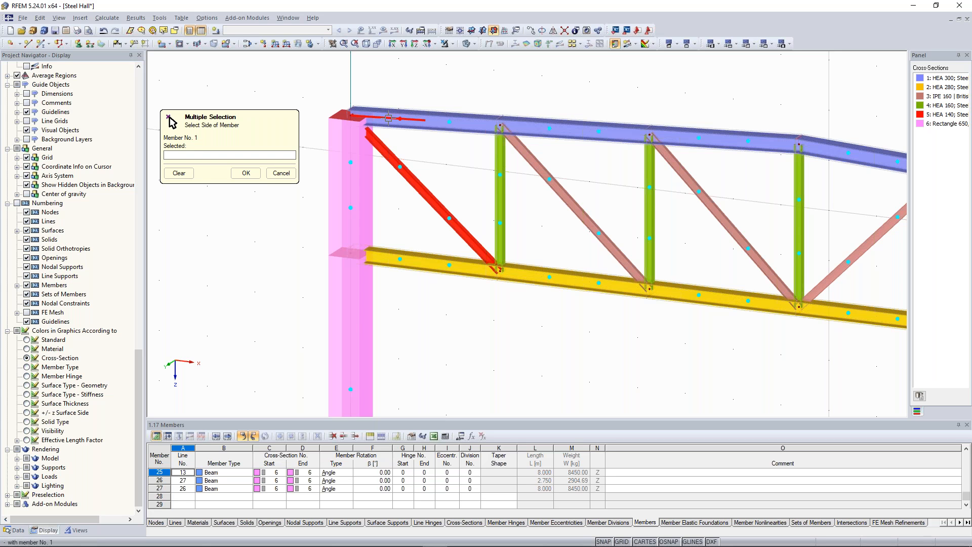
left_click(388, 118)
scroll(504, 91, "down", 3)
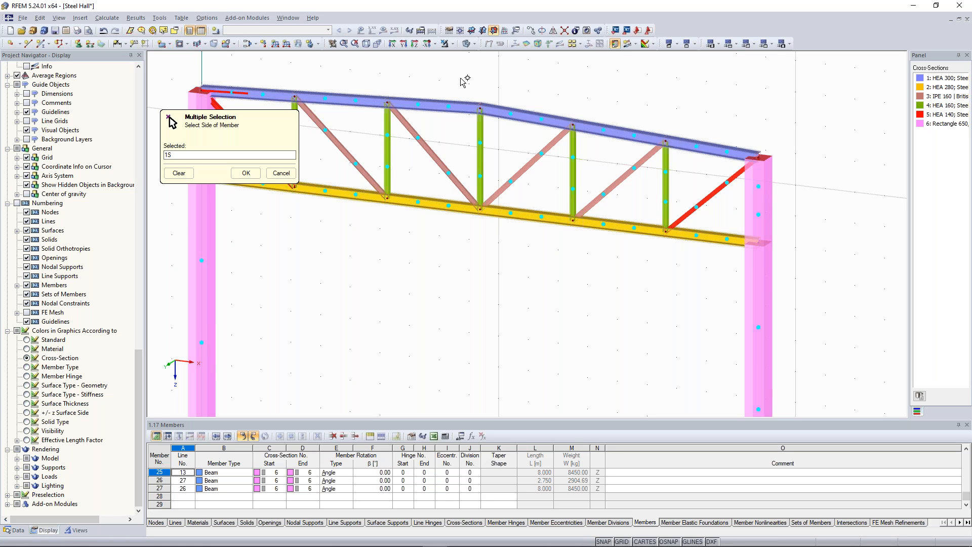
key("Return")
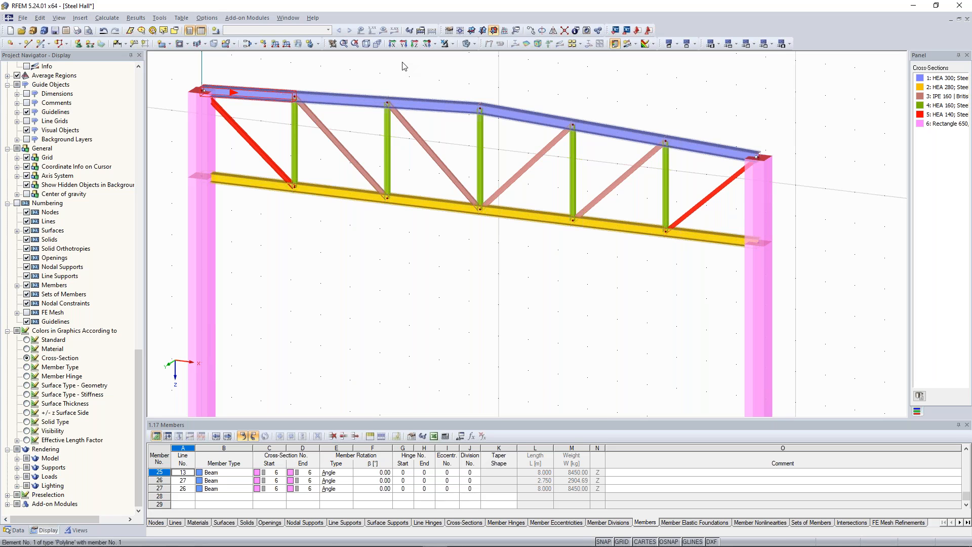
- Create a hinge releasing ux, uz, φy and φz in local axes at the member start of the lower chord's first segment beside the origin column
scroll(245, 211, "down", 2)
middle_click_drag(245, 210, 390, 222)
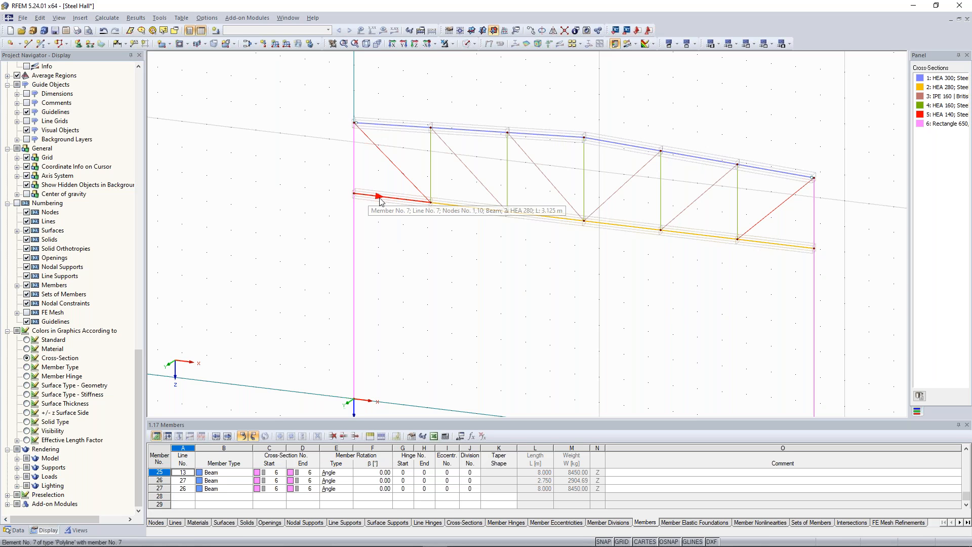
left_click(387, 201)
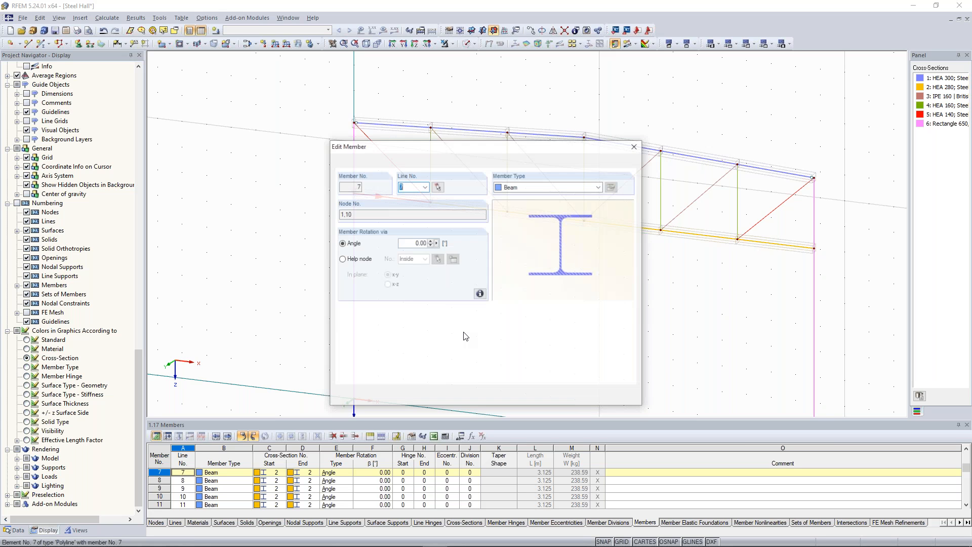
left_click_drag(509, 90, 494, 285)
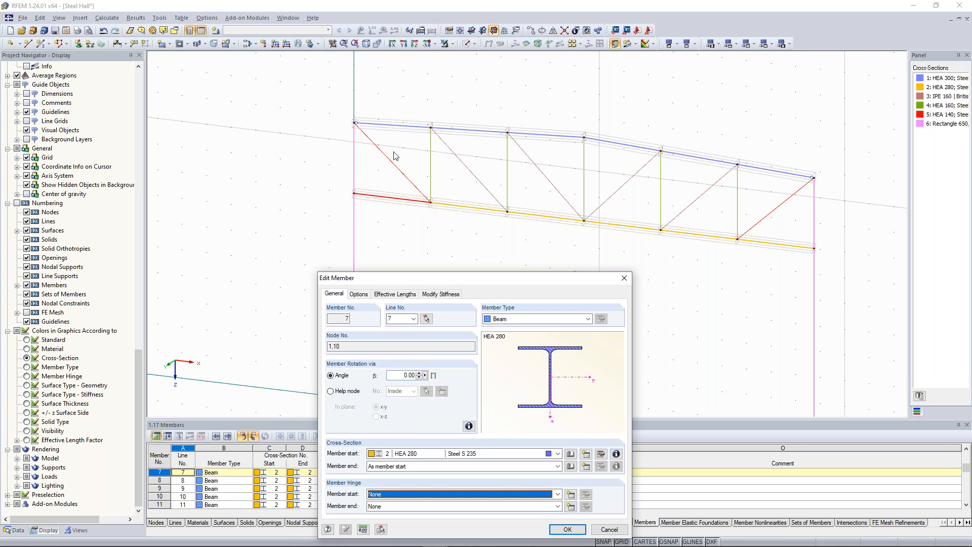
left_click_drag(481, 277, 519, 166)
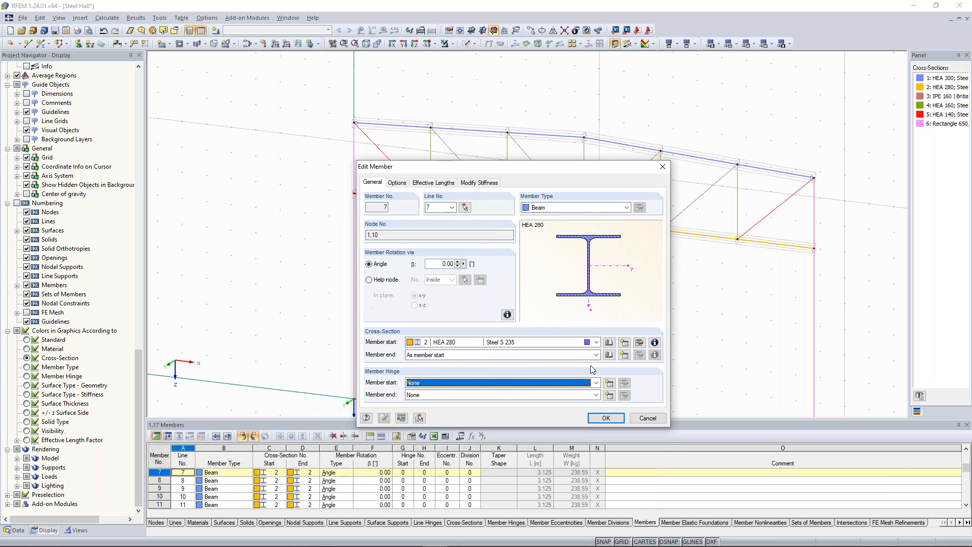
left_click(610, 385)
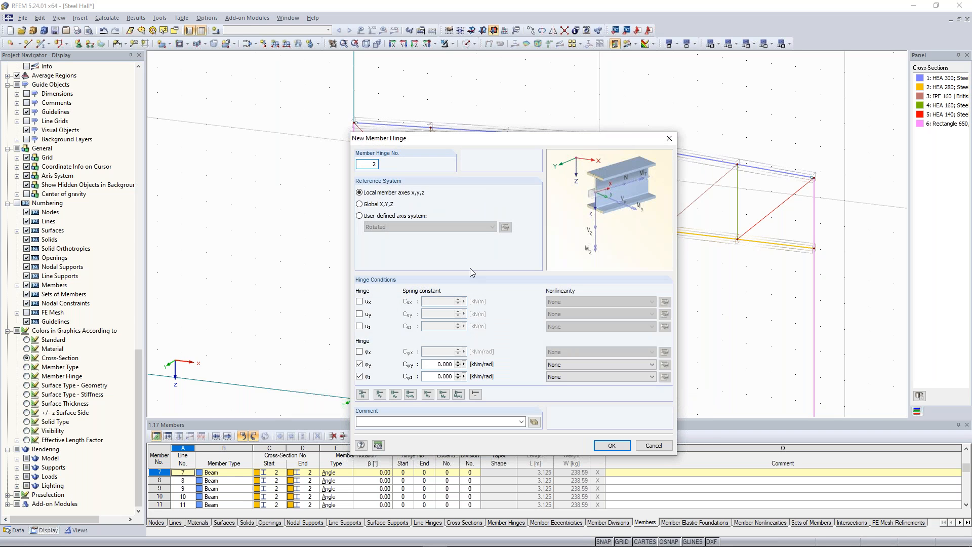
left_click_drag(444, 147, 480, 200)
left_click_drag(668, 198, 634, 193)
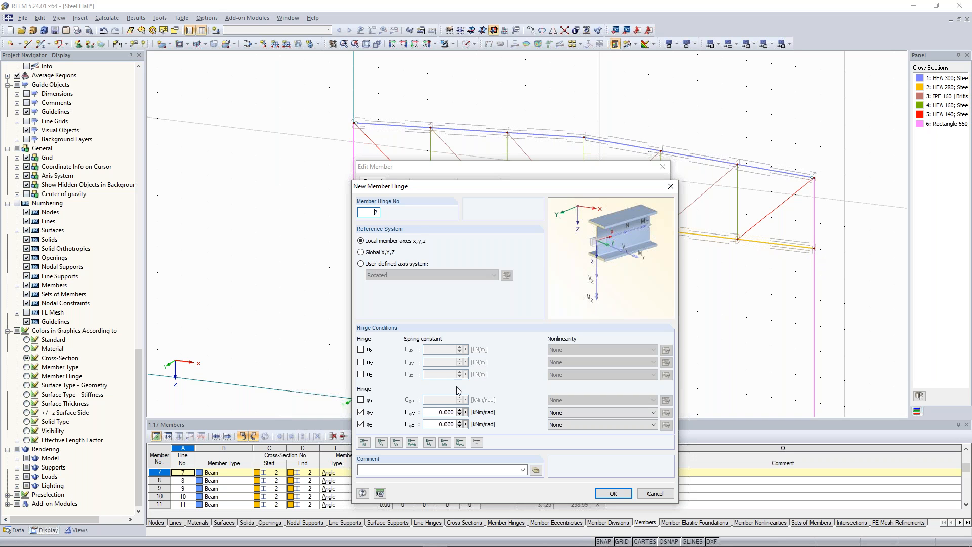
left_click(361, 375)
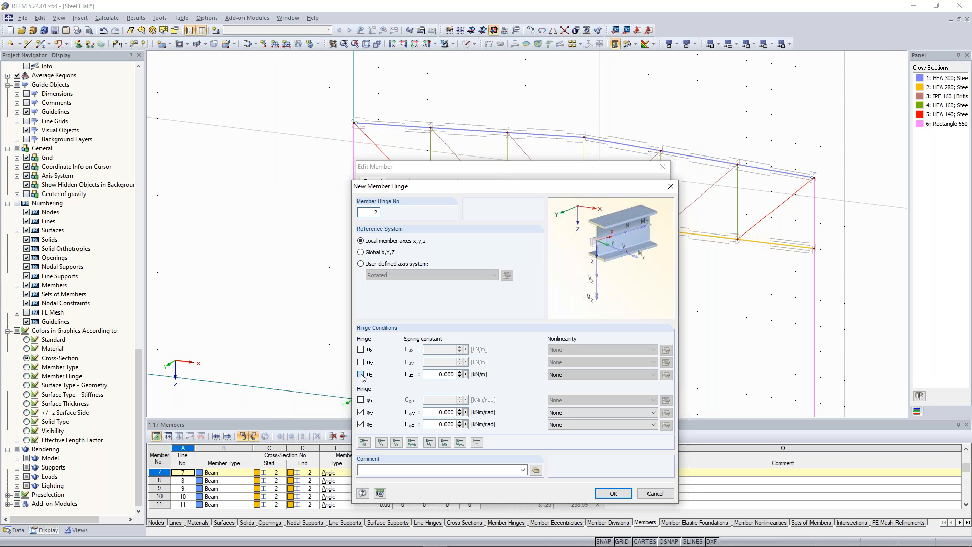
left_click(361, 350)
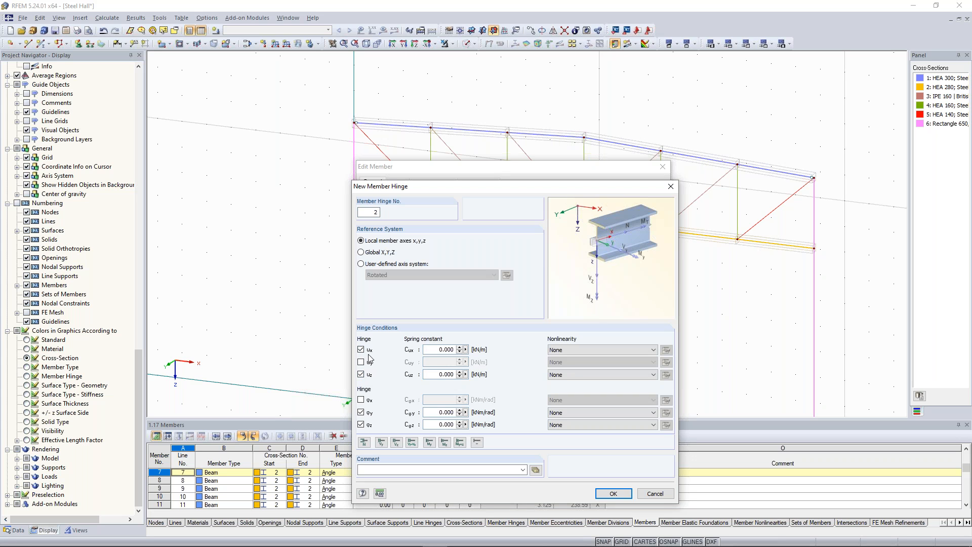
left_click(614, 493)
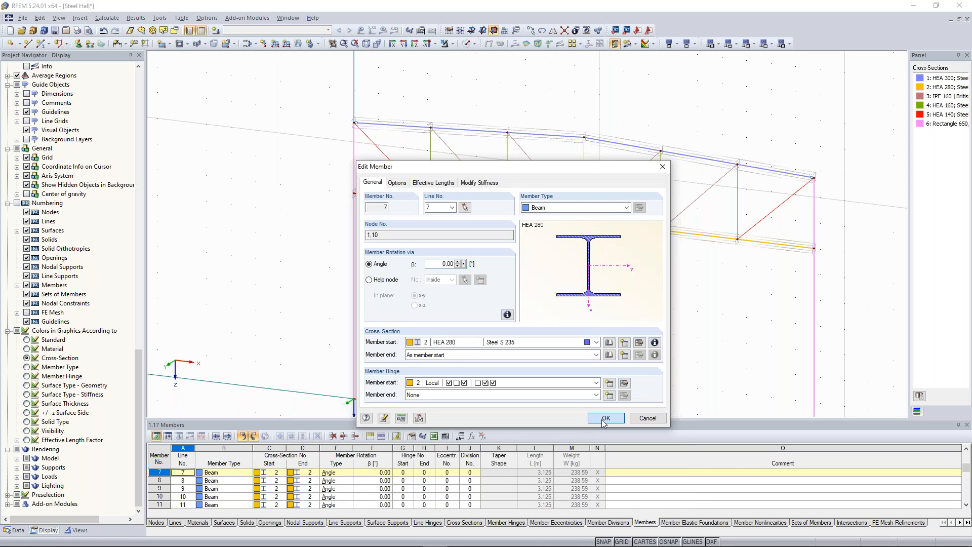
left_click(606, 419)
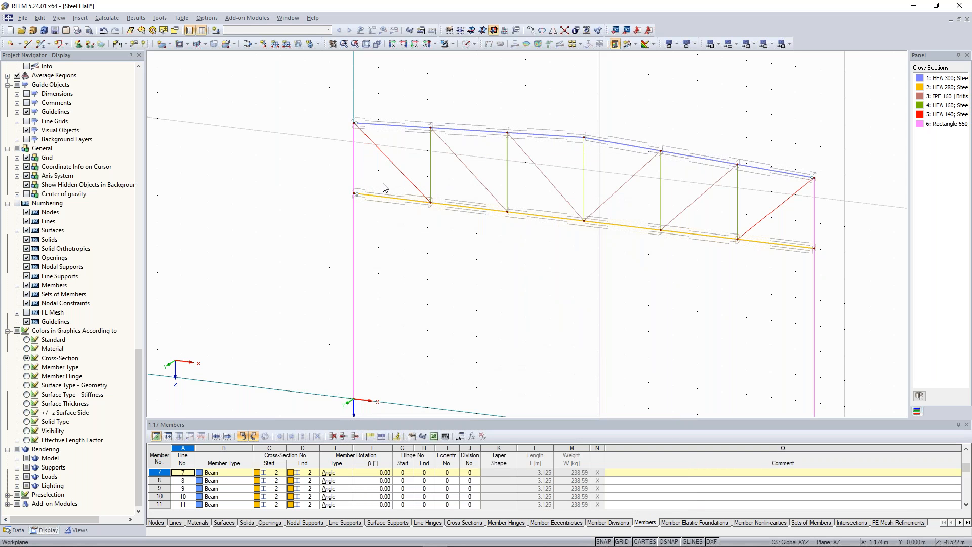
- Assign existing hinge 2 to the member end of the lower chord's last segment at the opposite column
scroll(384, 186, "up", 3)
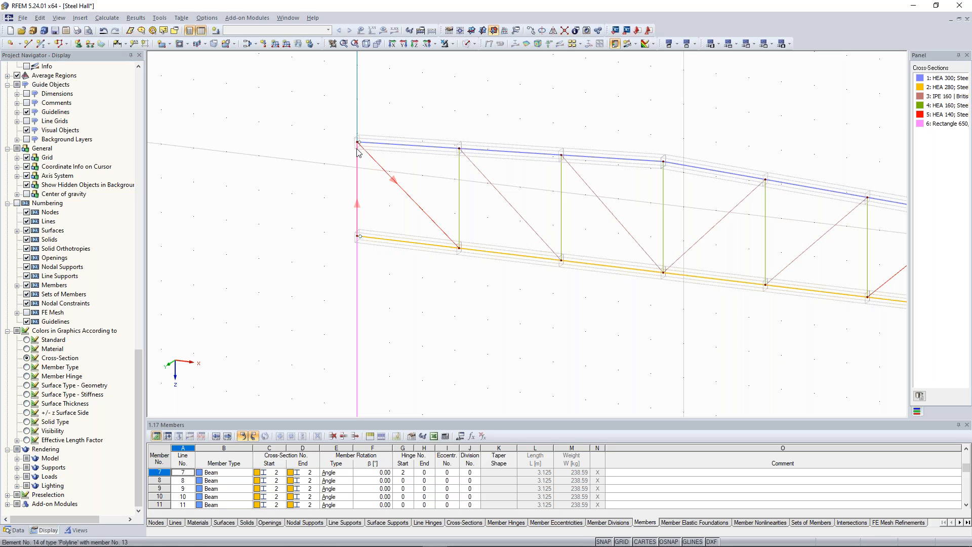
middle_click_drag(359, 152, 175, 123)
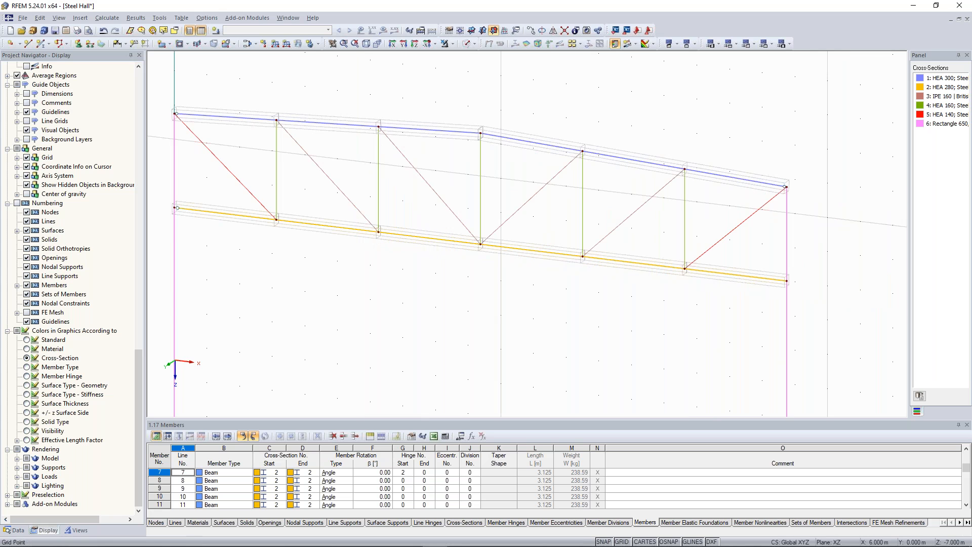
scroll(731, 279, "down", 1)
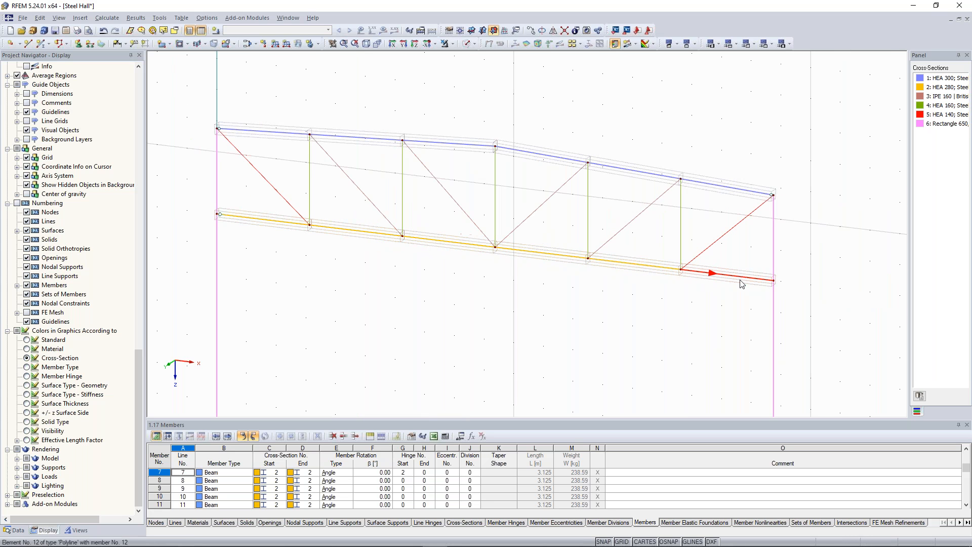
left_click(748, 281)
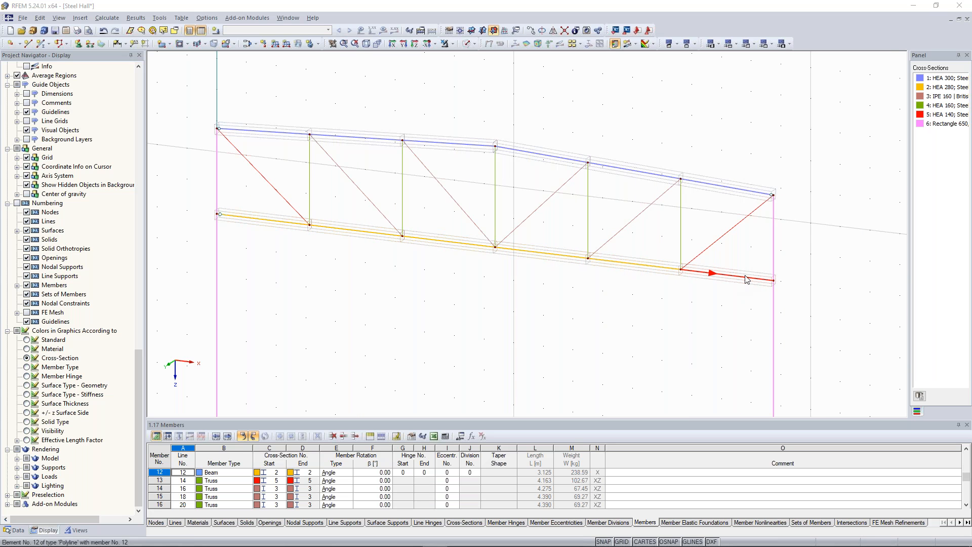
double_click(748, 280)
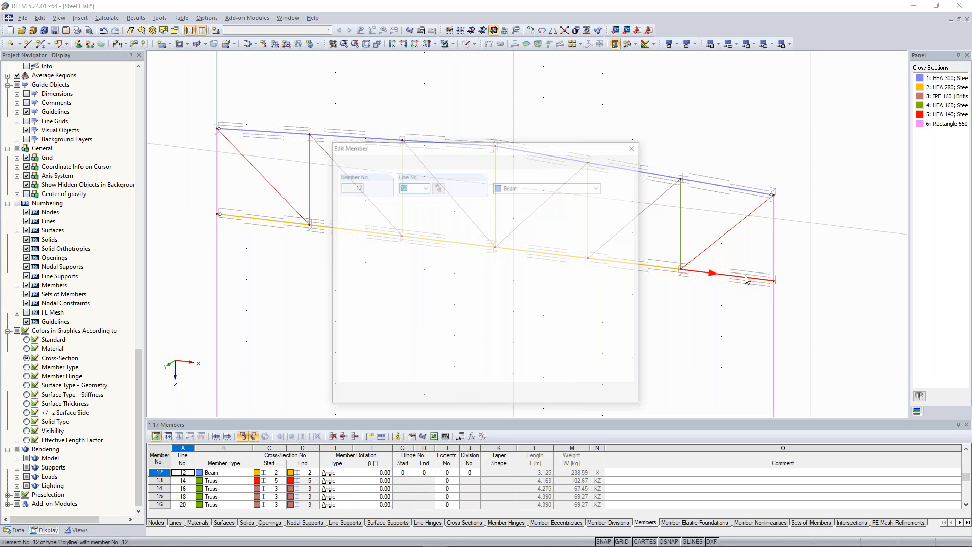
left_click(421, 375)
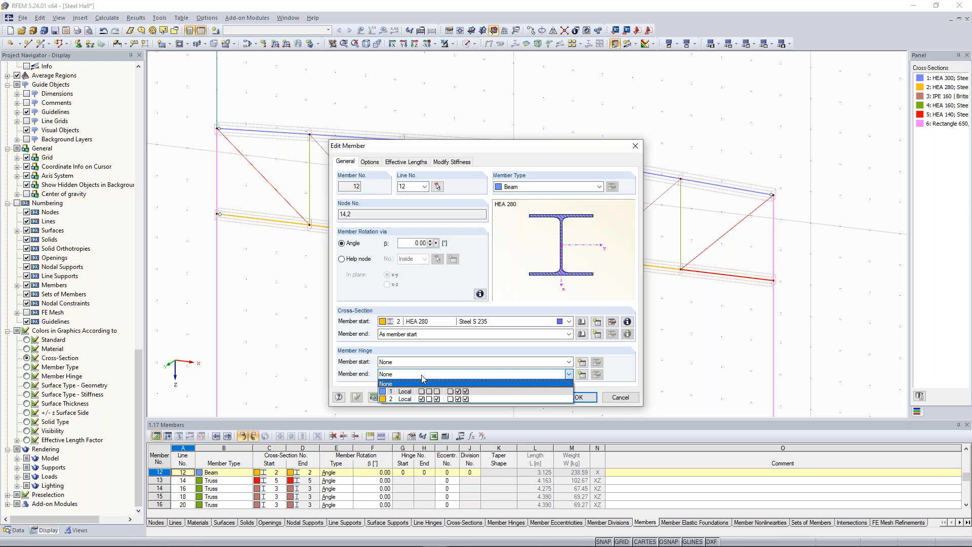
left_click(432, 399)
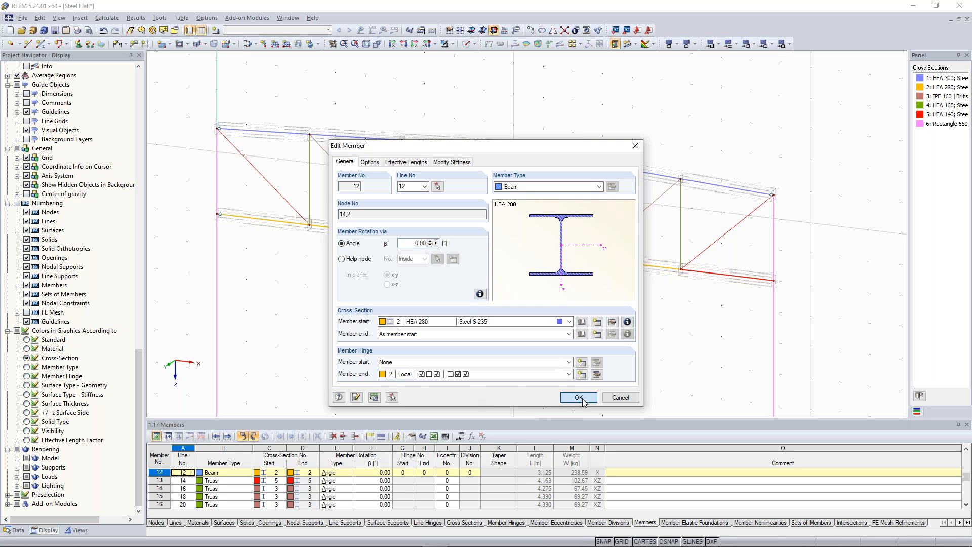
left_click(580, 398)
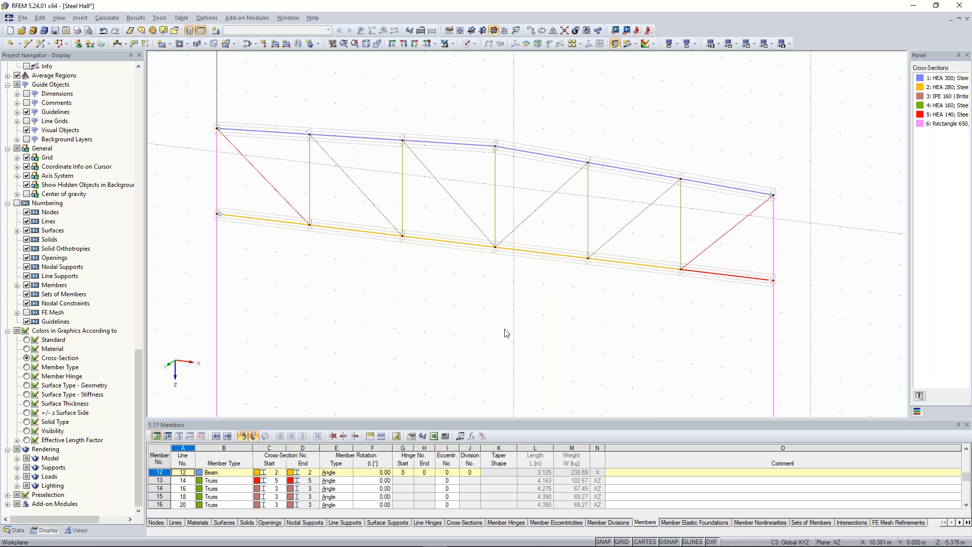
- Switch the model display from wireframe back to solid rendering, with the whole frame in view
left_click(465, 44)
left_click(465, 44)
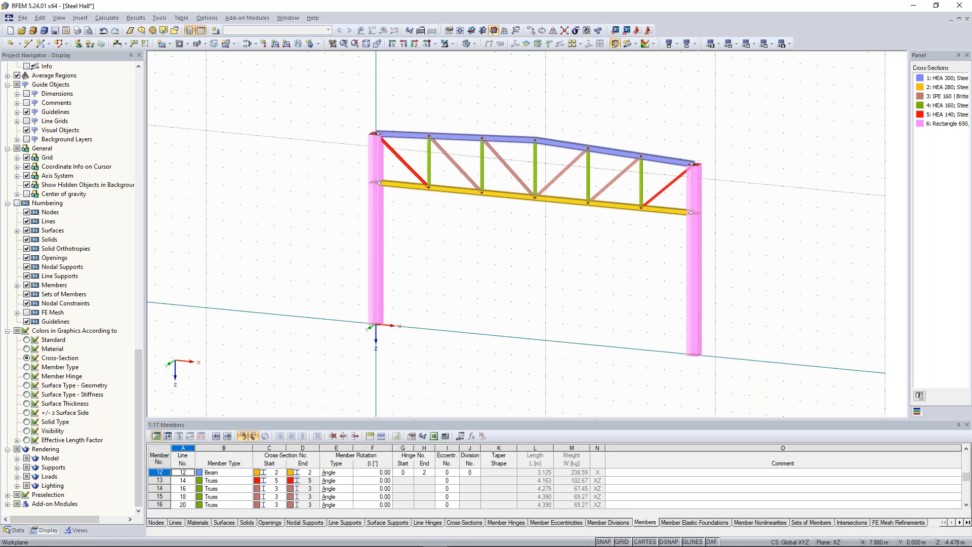
middle_click_drag(511, 276, 522, 261)
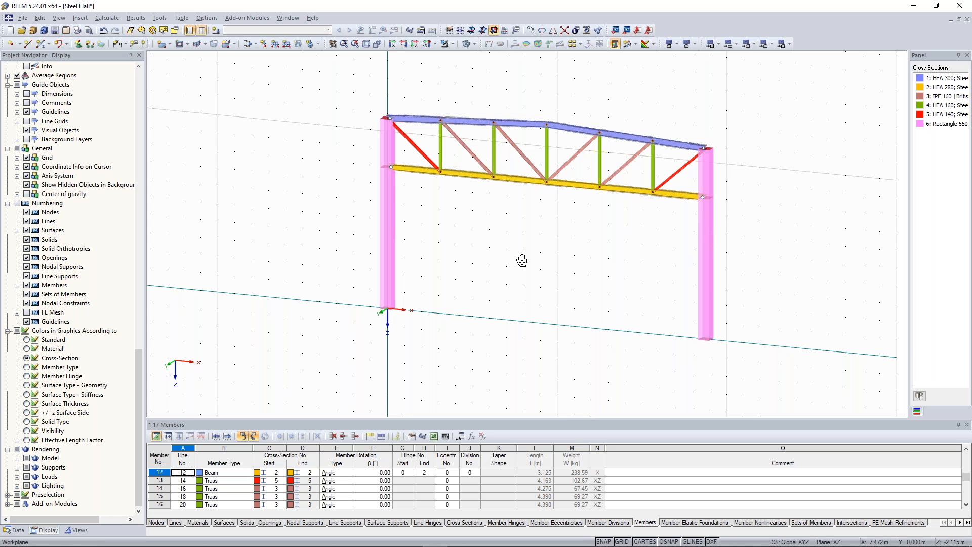
mouse_move(522, 260)
middle_mouse_down()
mouse_move(532, 236)
mouse_move(531, 268)
middle_mouse_up()
scroll(531, 243, "down", 1)
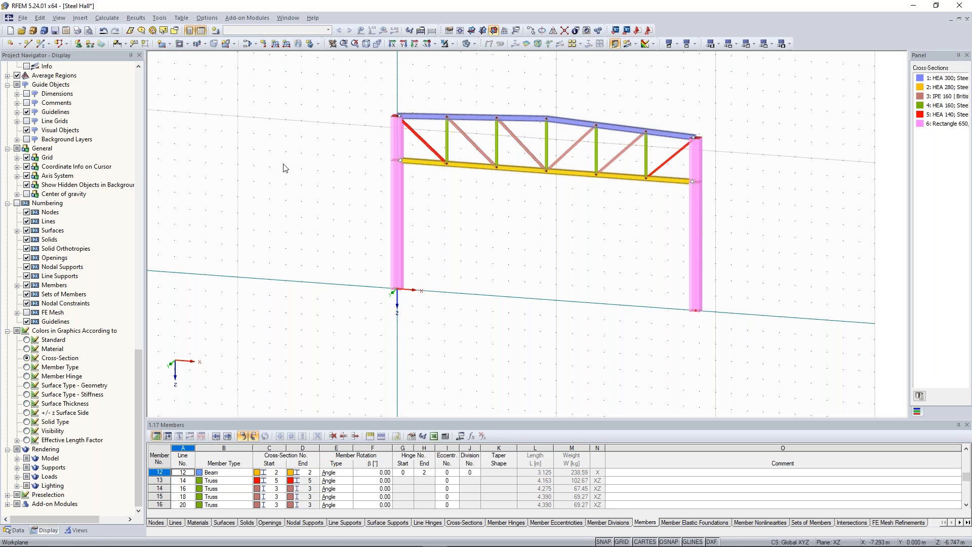
- Assign rigid nodal supports to the base nodes 15 and 18 of the two concrete columns
left_click(79, 44)
left_click(474, 229)
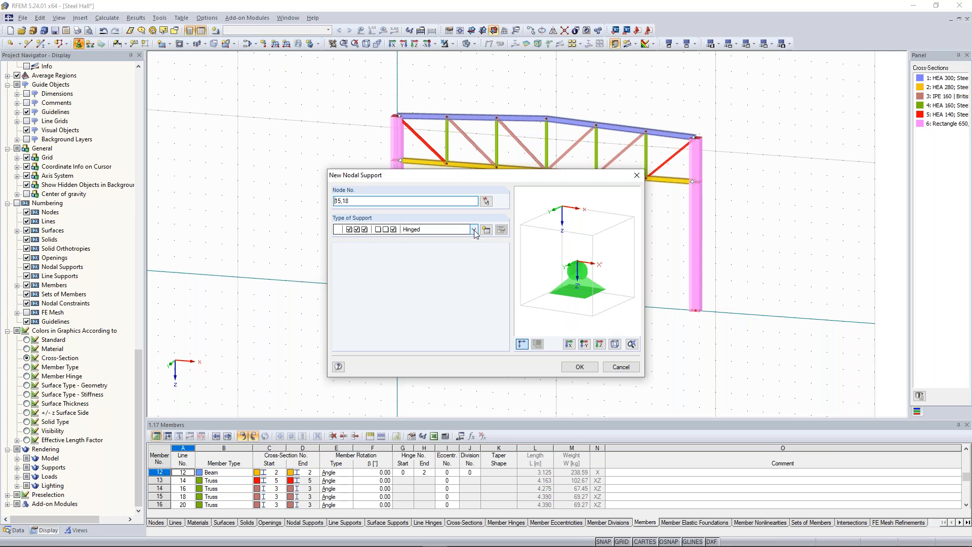
left_click(465, 247)
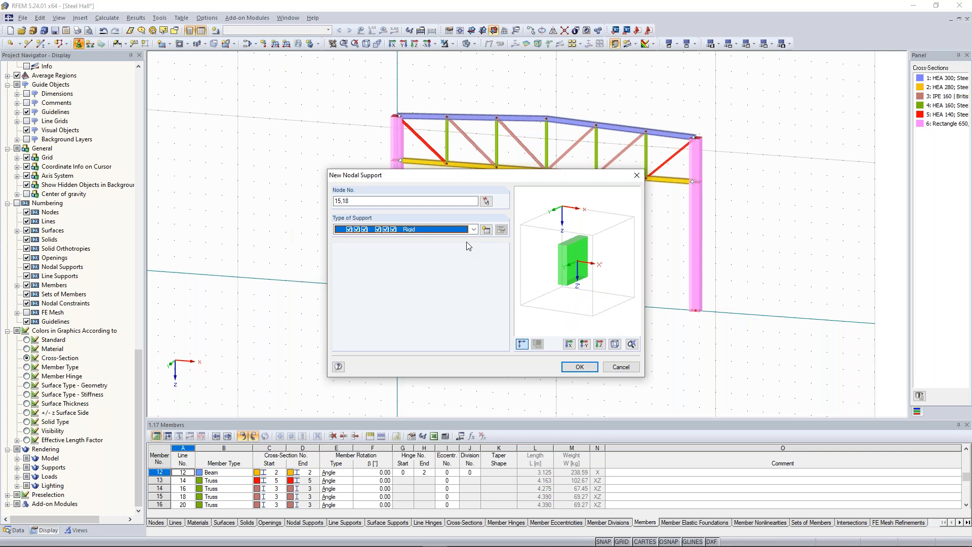
left_click(474, 230)
left_click(463, 247)
left_click(591, 368)
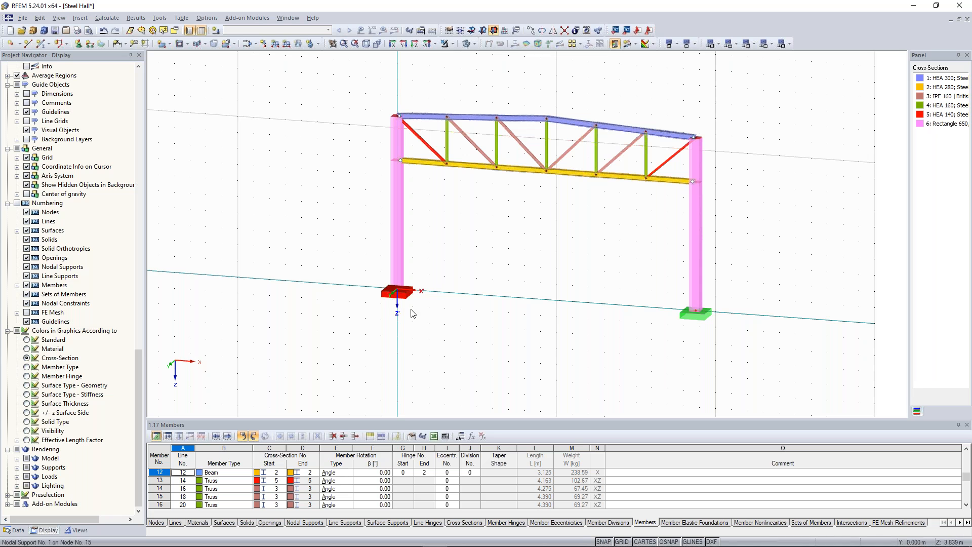
middle_click_drag(508, 279, 430, 273, "ctrl")
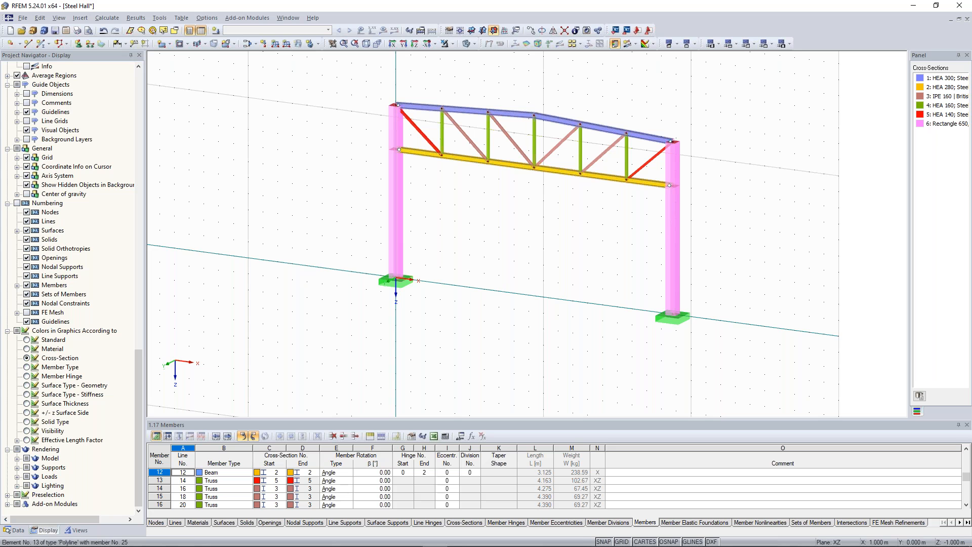
middle_click_drag(466, 272, 452, 272, "ctrl")
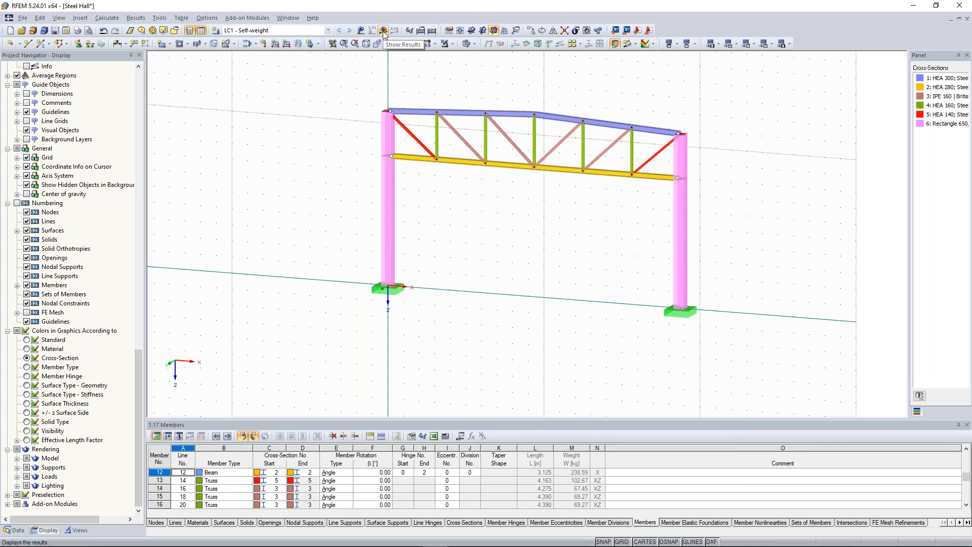
- Calculate load case LC1 - Self-weight and inspect the global deformations u of the frame
left_click(384, 33)
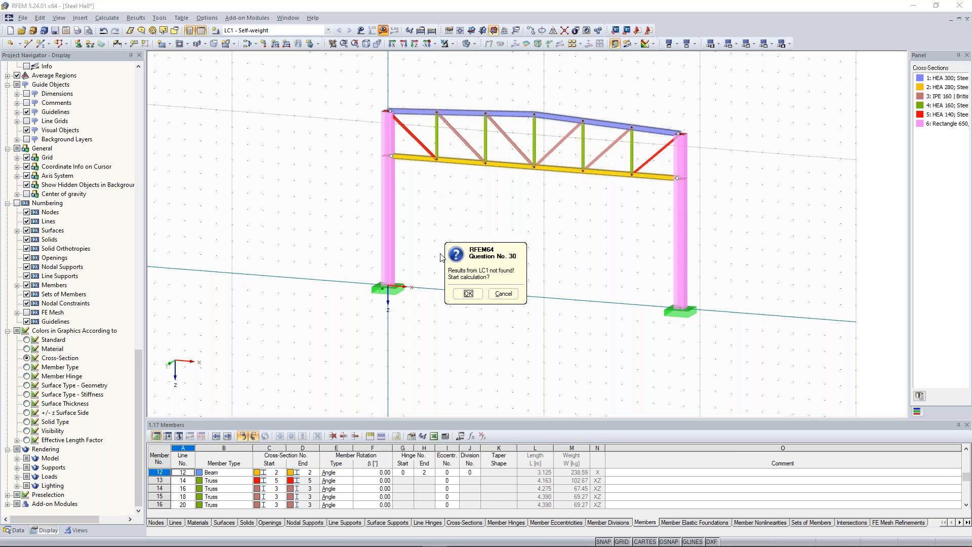
left_click(467, 294)
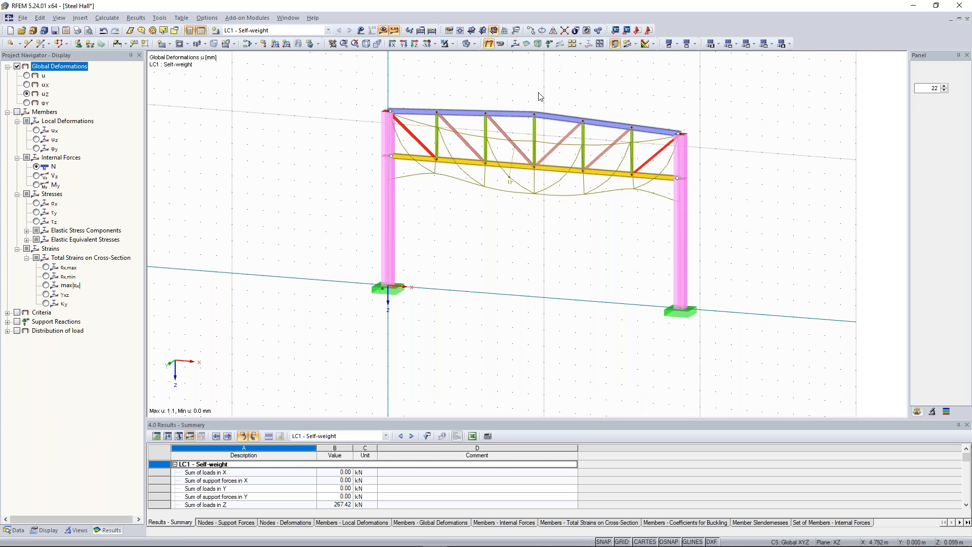
middle_click_drag(576, 84, 594, 97, "ctrl")
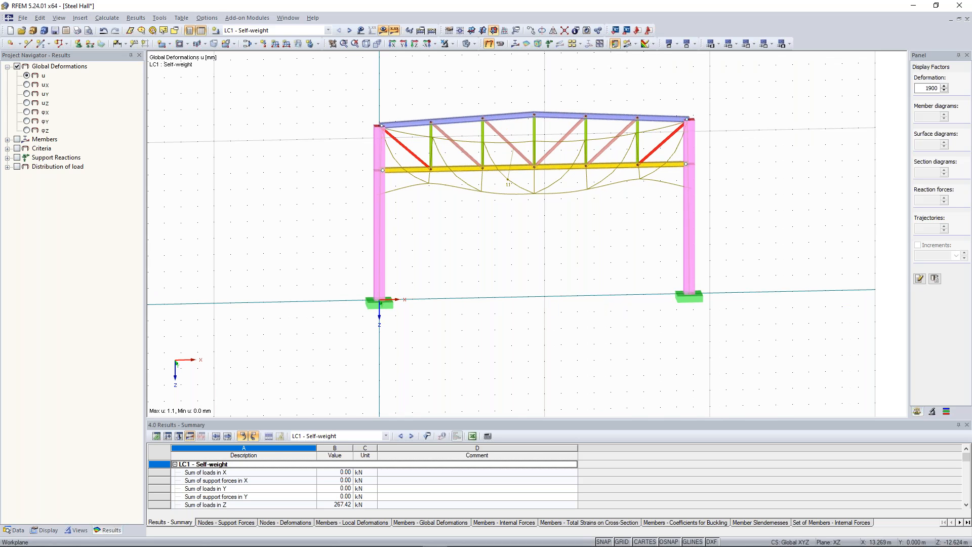
scroll(598, 91, "up", 1)
middle_click_drag(599, 91, 562, 92, "ctrl")
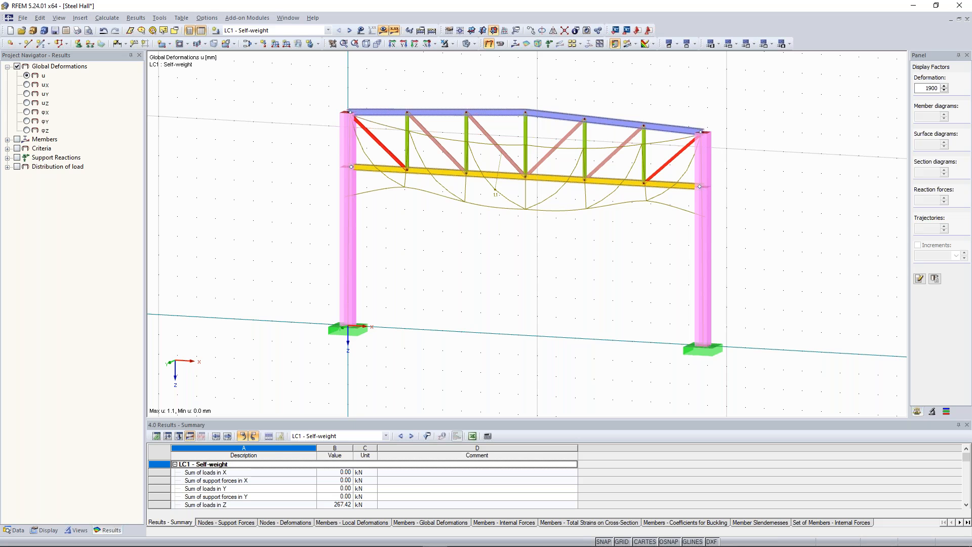
- Display the axial forces N of the members and examine them along the truss chords, diagonals and columns
left_click(7, 139)
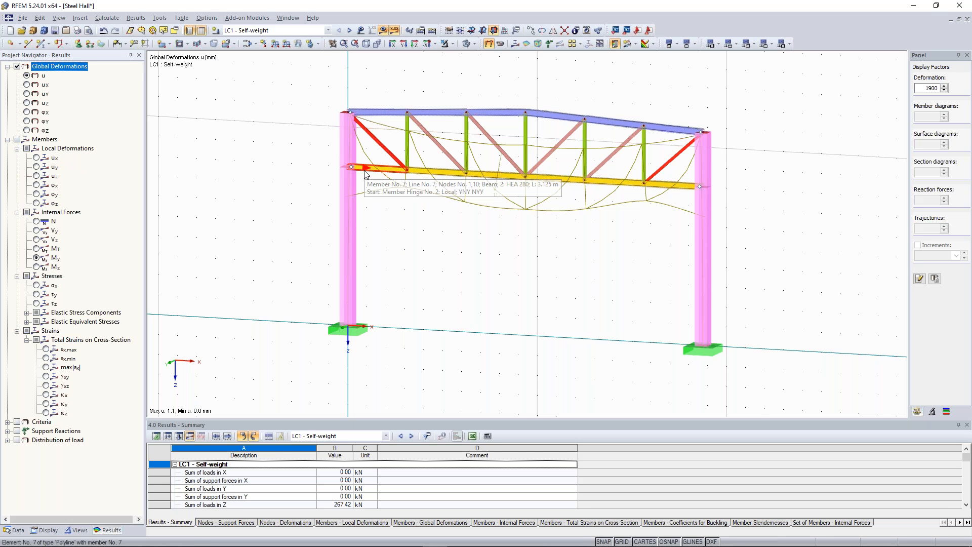
scroll(583, 236, "up", 1)
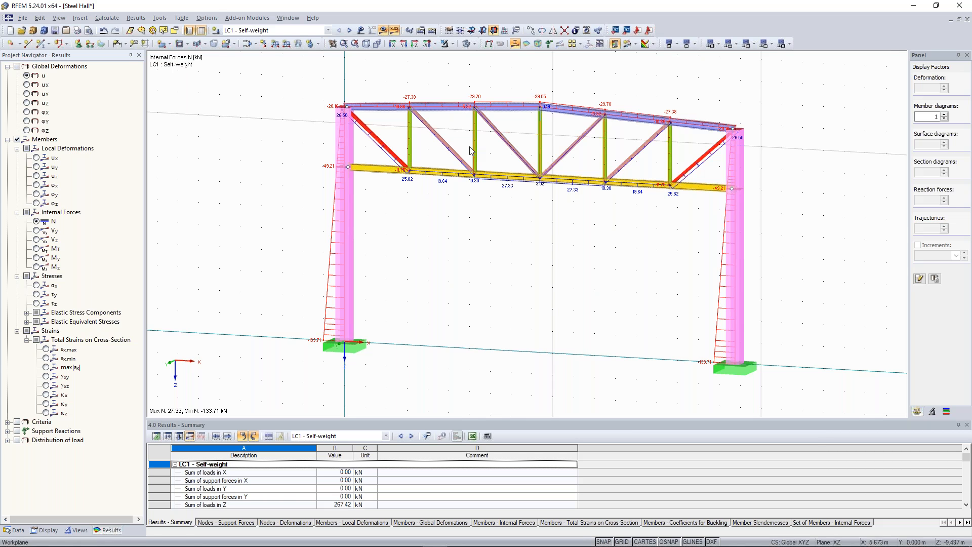
scroll(640, 118, "up", 2)
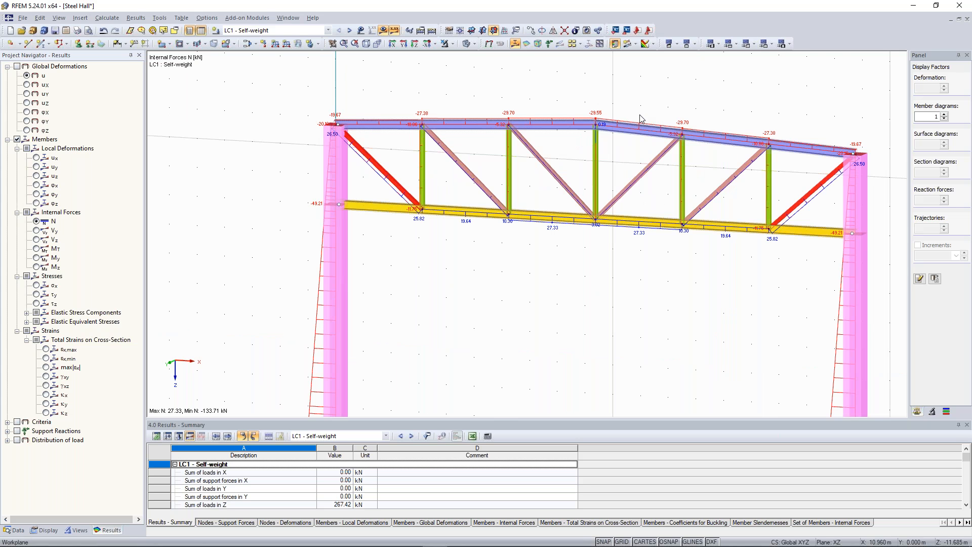
scroll(614, 163, "up", 1)
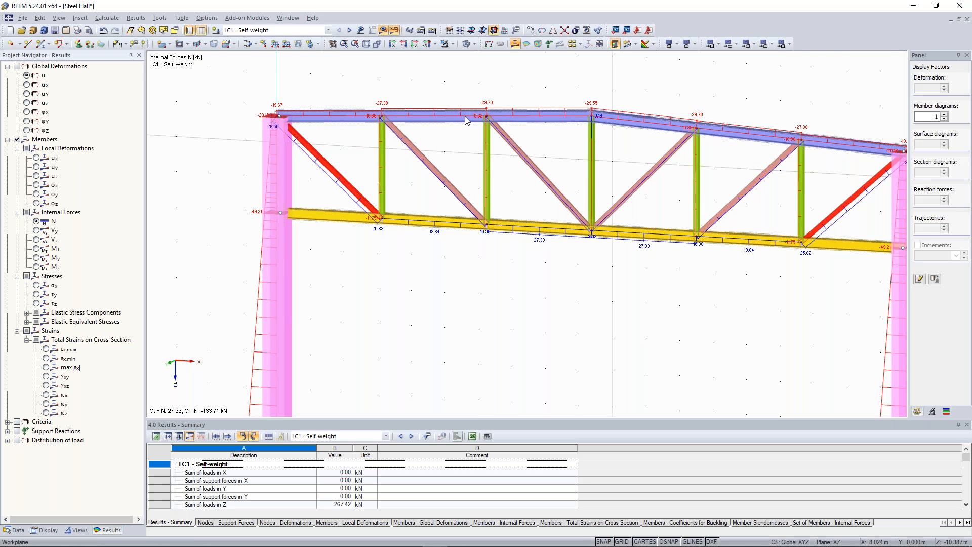
scroll(423, 225, "up", 2)
middle_click_drag(376, 174, 481, 256)
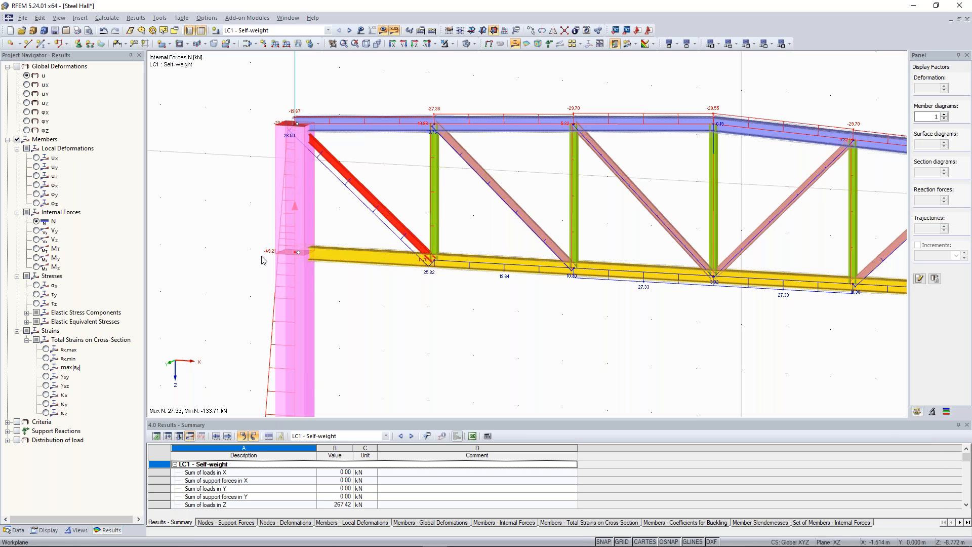
- Display the member shear forces Vz and examine them where the lower chord meets the origin column
left_click(36, 240)
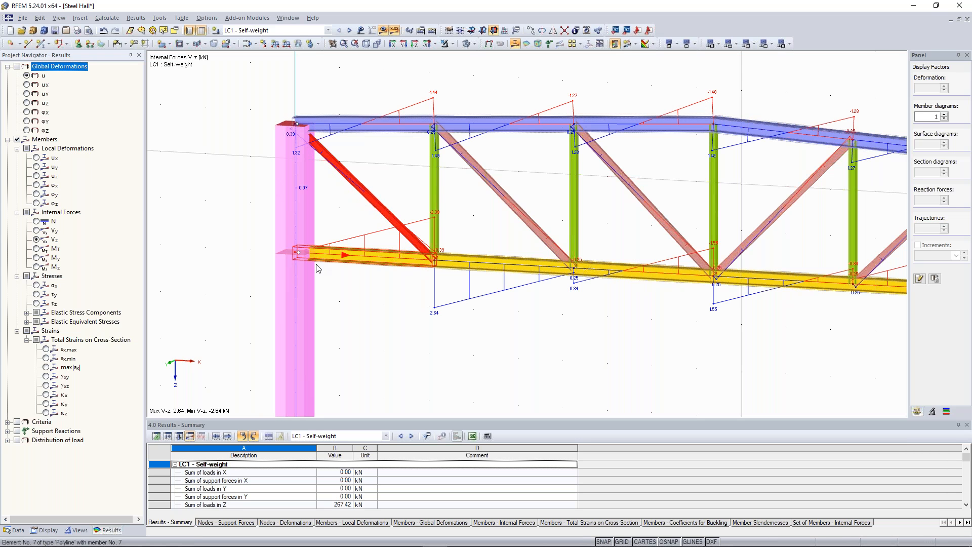
scroll(294, 253, "up", 1)
scroll(292, 254, "up", 2)
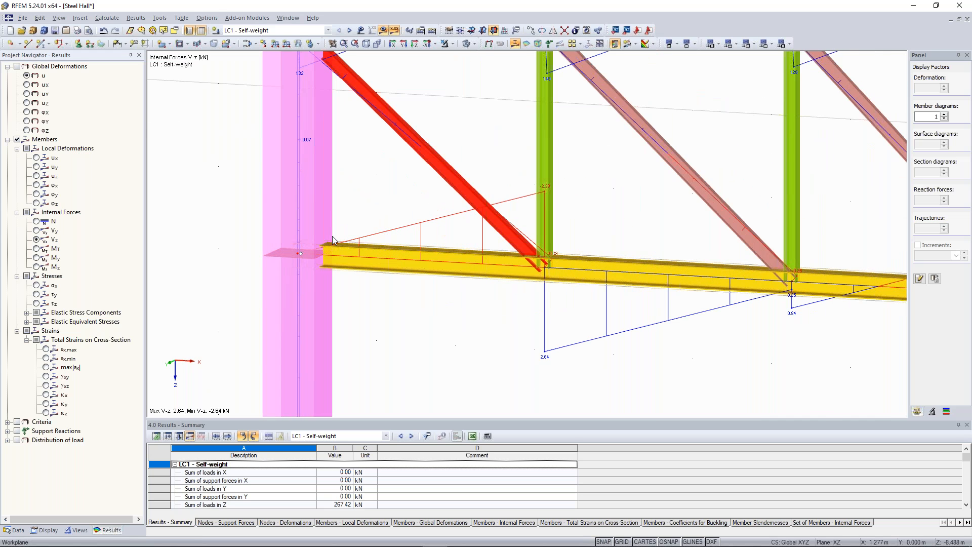
scroll(333, 240, "down", 4)
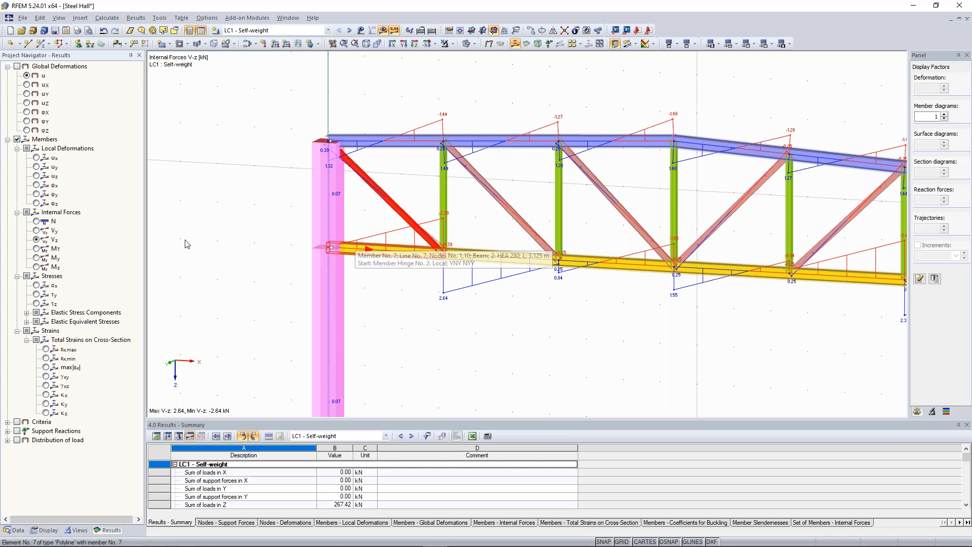
- Display the member bending moments My and review their distribution over the whole frame
left_click(37, 258)
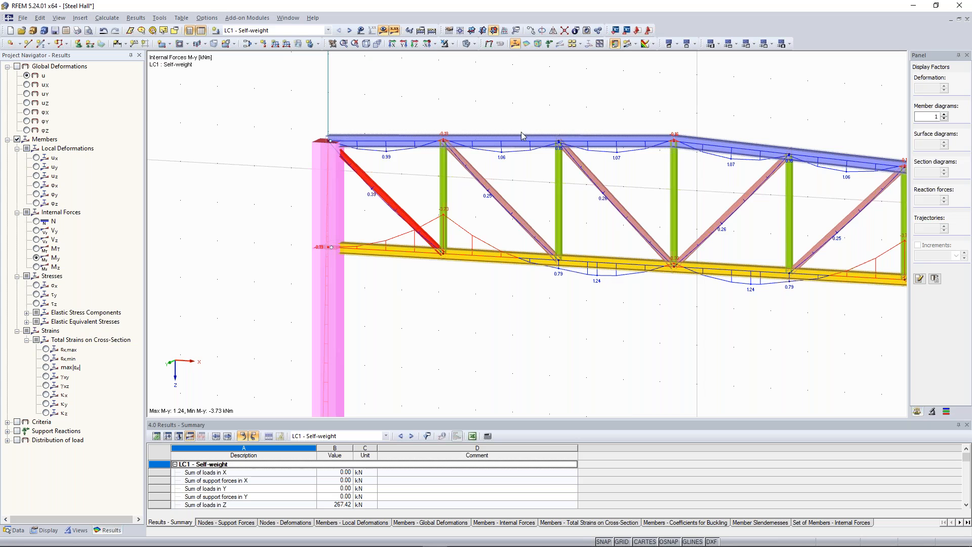
scroll(522, 133, "down", 4)
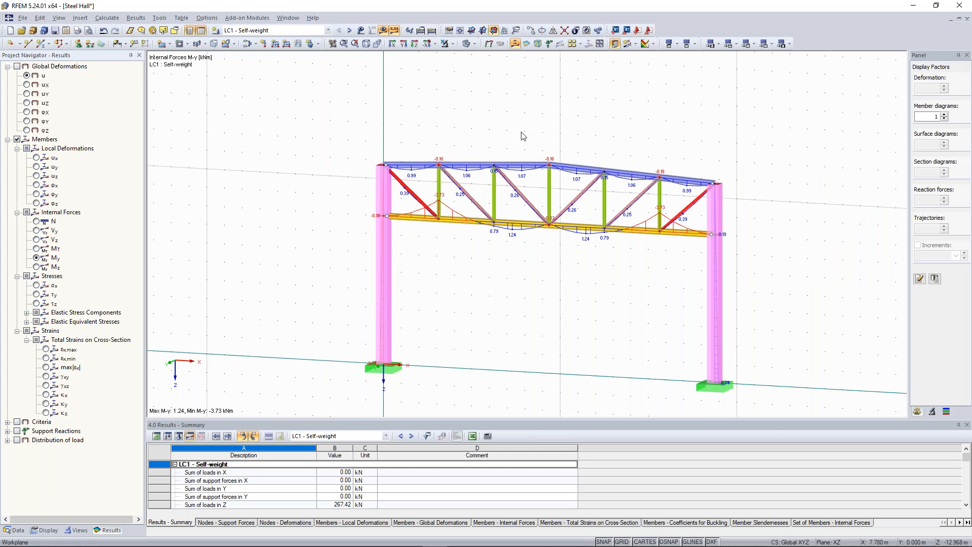
middle_click_drag(348, 125, 330, 109, "ctrl")
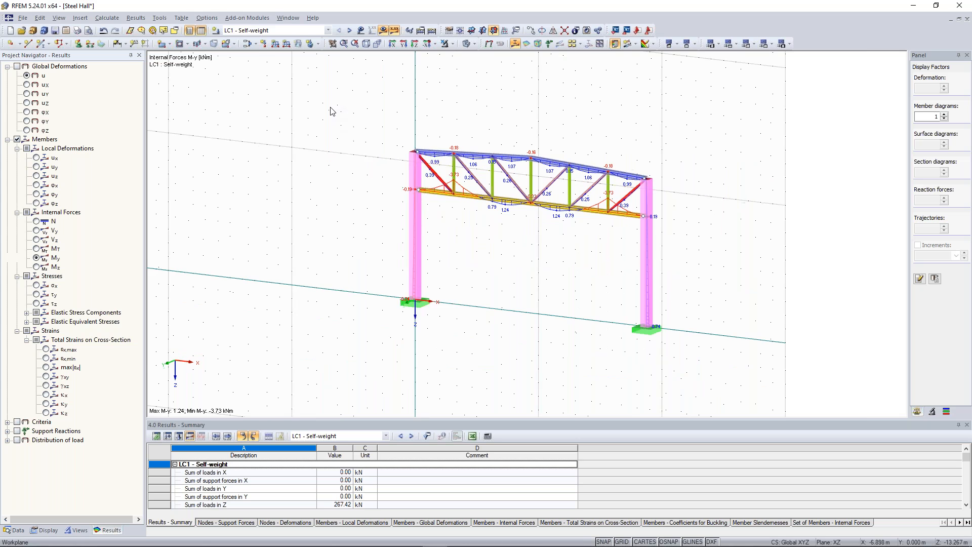
- Set the number of work plane grid points to adapt dynamically to the size of the model
right_click(330, 108)
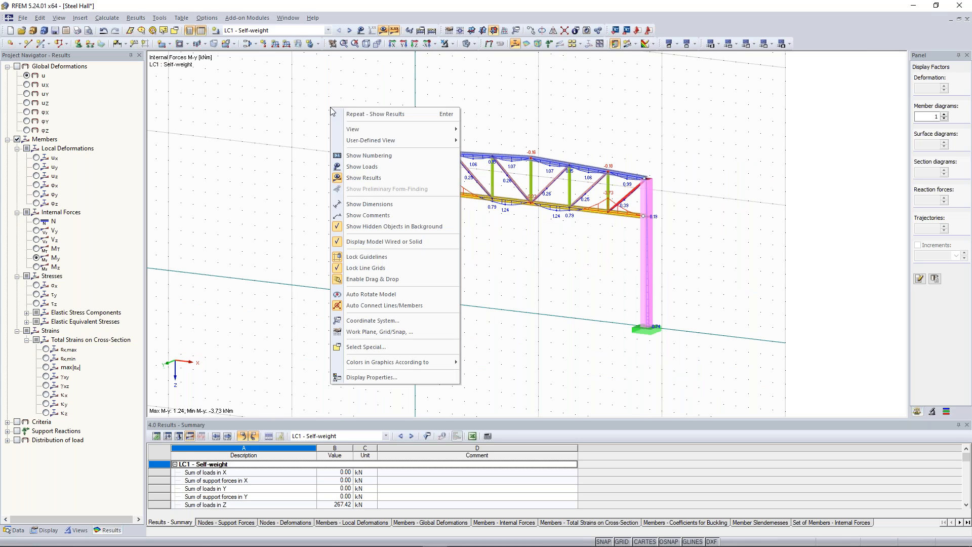
left_click(391, 334)
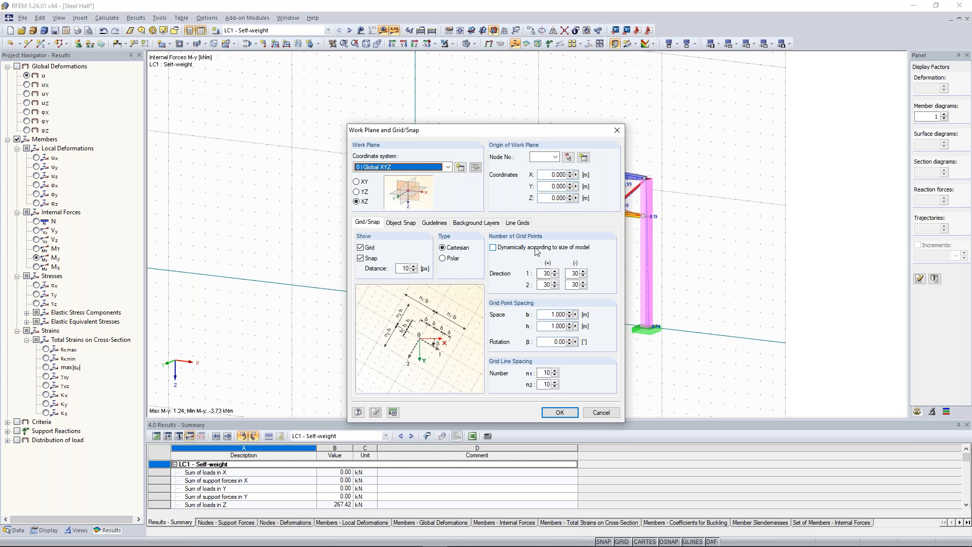
left_click(560, 412)
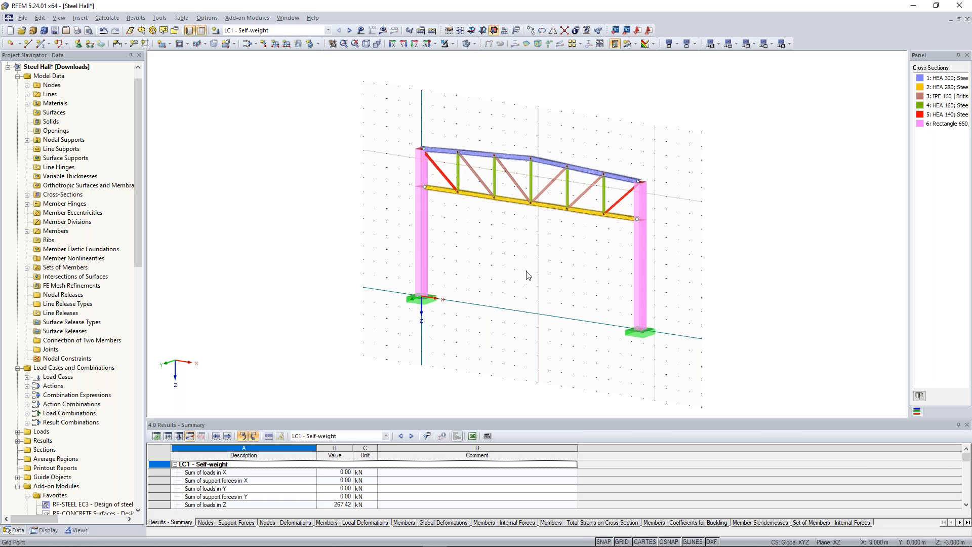
- Copy the whole frame with its supports twice, using a displacement vector of dY 9.5 m and dZ 0
right_click(644, 233)
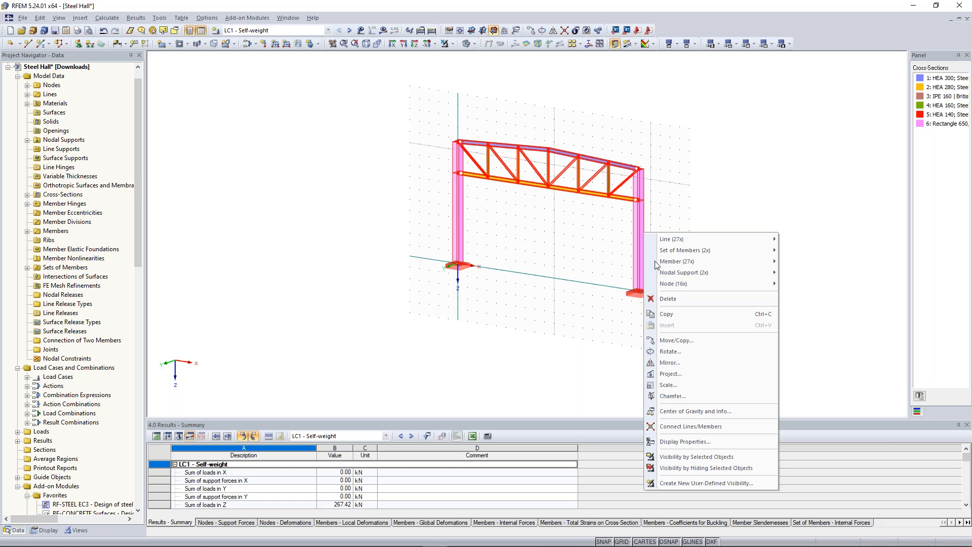
left_click(677, 340)
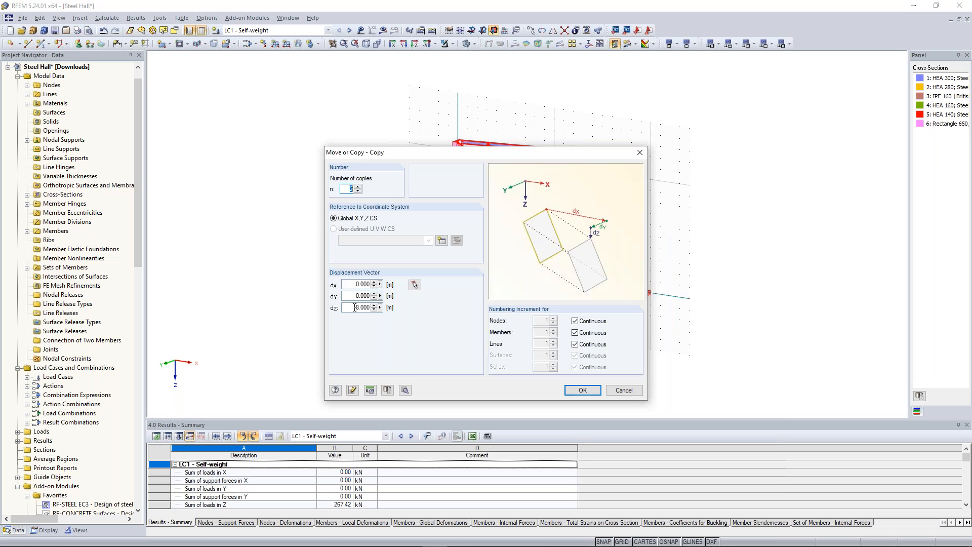
left_click_drag(353, 308, 371, 308)
type("0")
left_click(350, 300)
type("9.5")
left_click(582, 391)
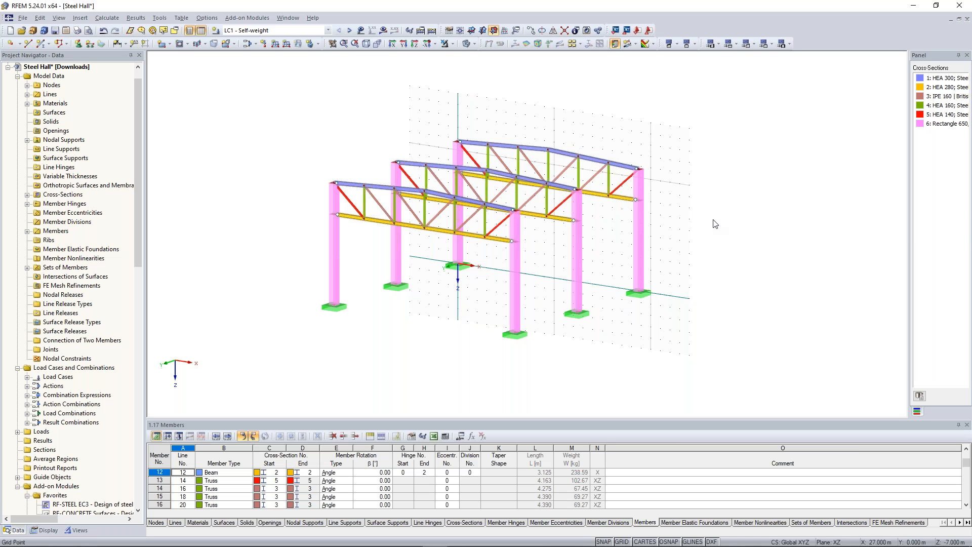
- Switch the work plane to XY and orient the view to show all three frames in perspective
left_click(472, 31)
left_click(471, 31)
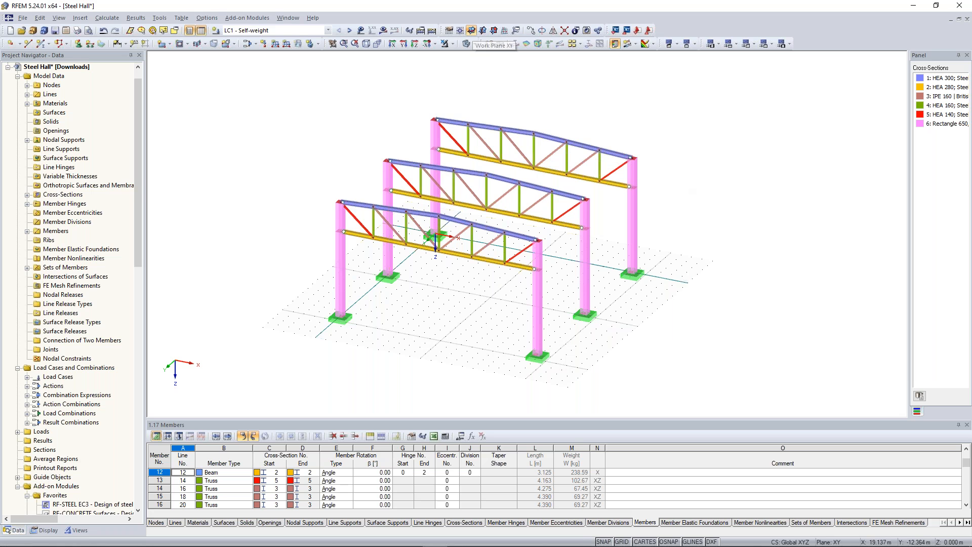
middle_click_drag(601, 173, 609, 154, "ctrl")
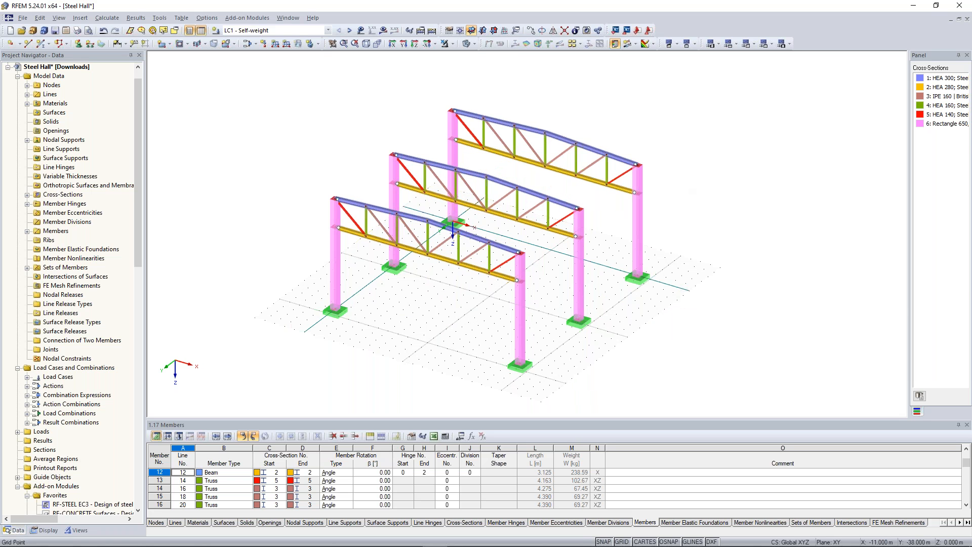
- Start a new beam member with no end hinge and give it a new HEA 240 cross-section in Steel S 235
left_click(400, 161)
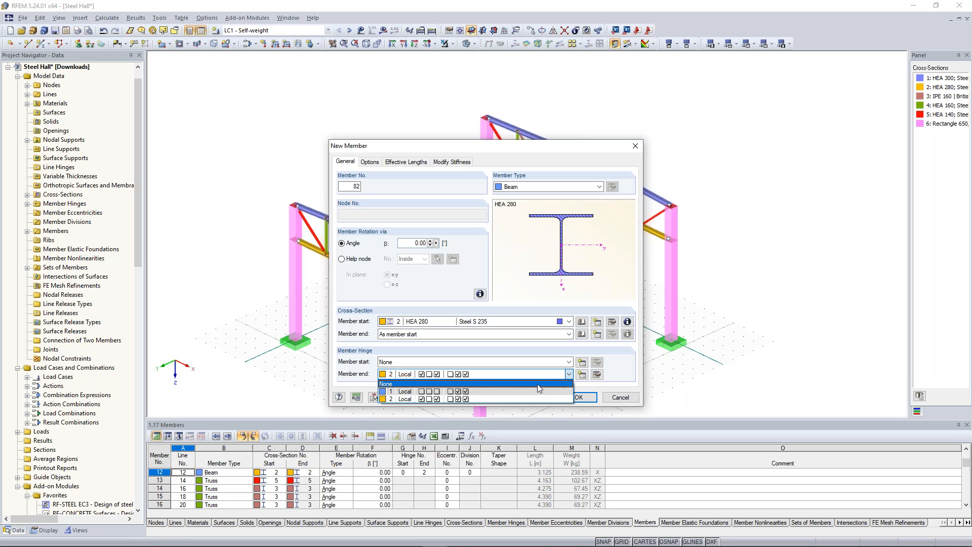
left_click(537, 384)
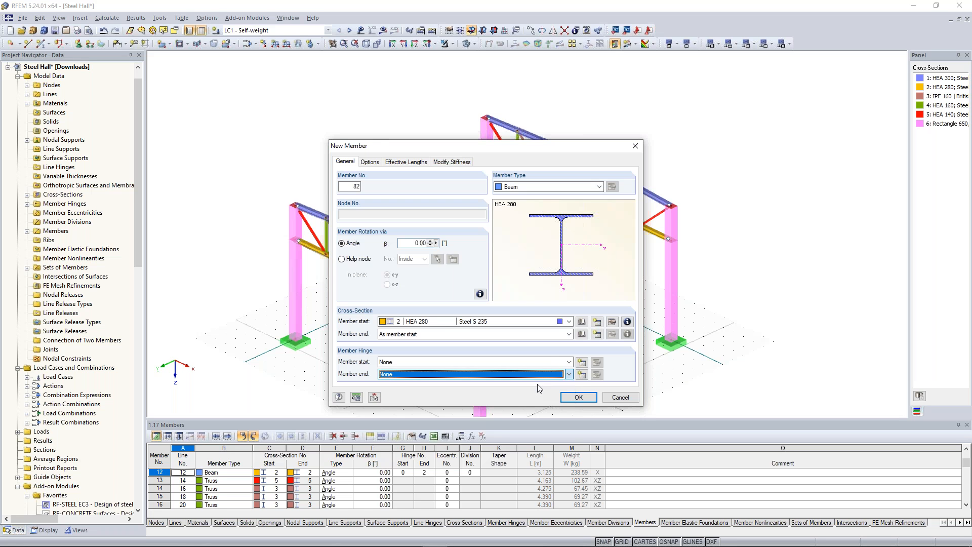
left_click(598, 322)
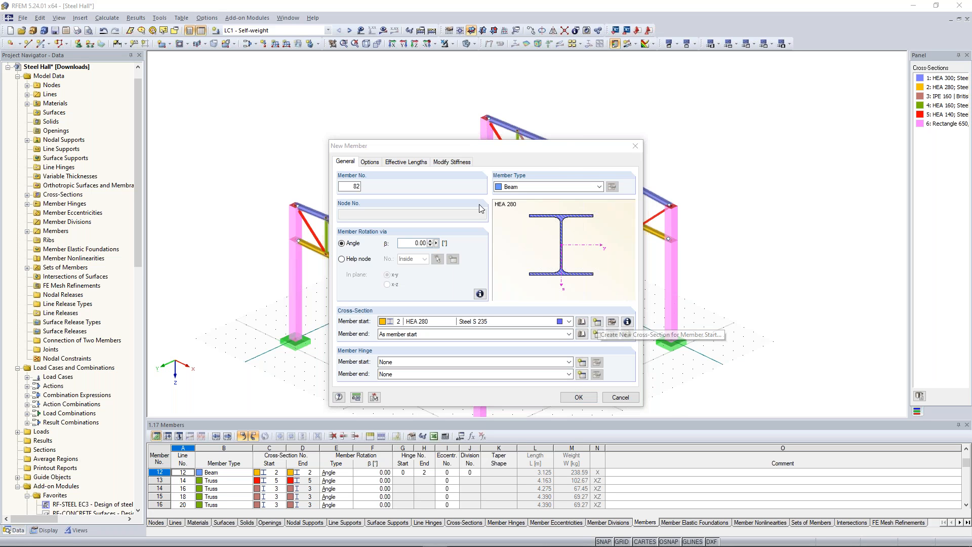
type("hea ")
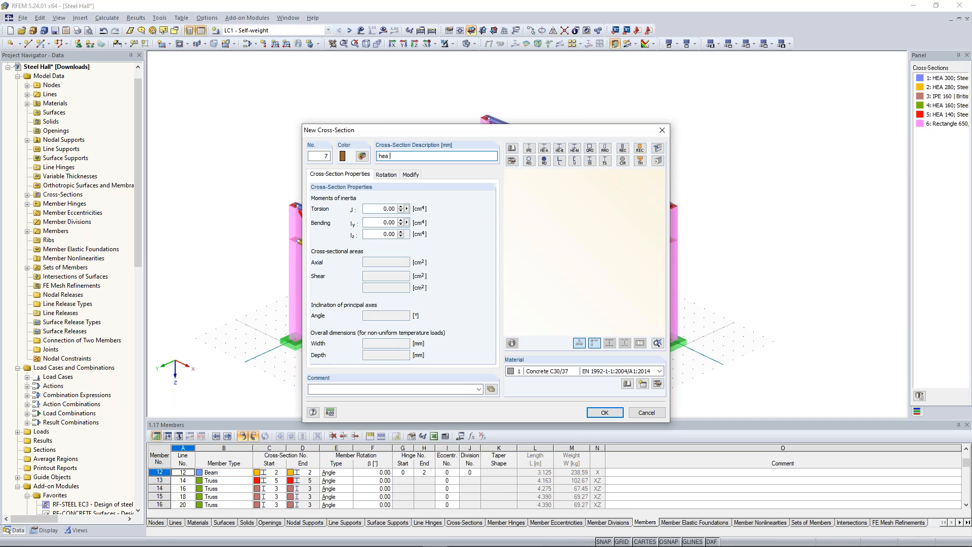
type("240")
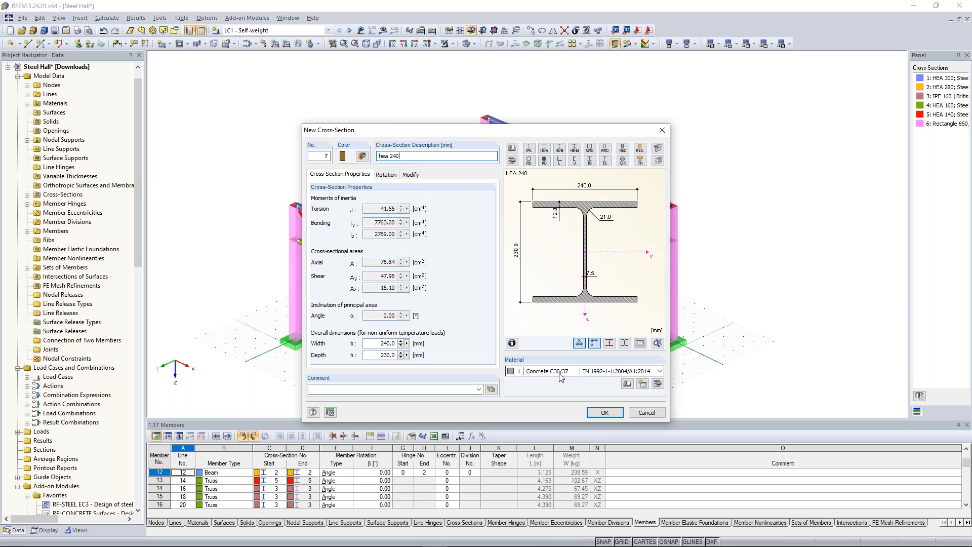
left_click(605, 413)
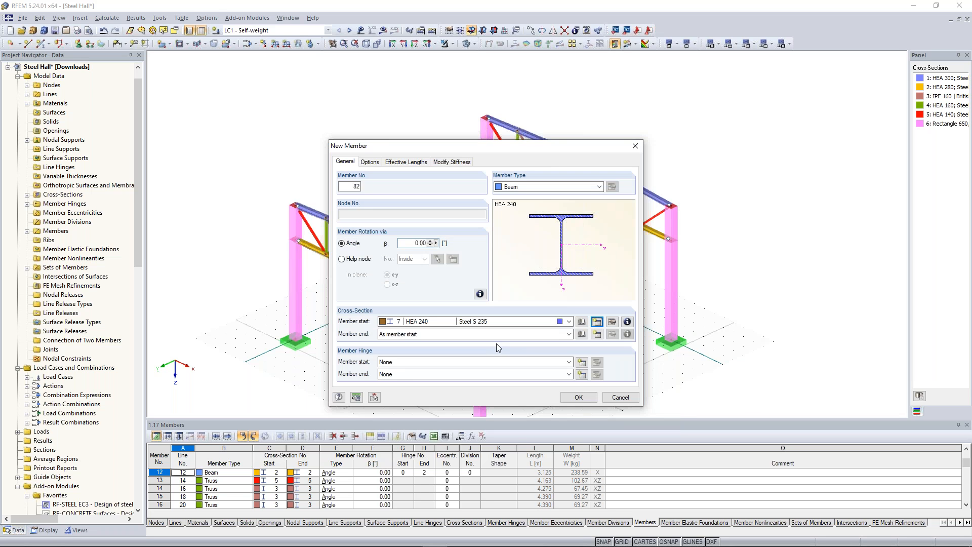
- Assign local member hinge 1 to both the start and end of the new HEA 240 beam
left_click_drag(522, 150, 504, 243)
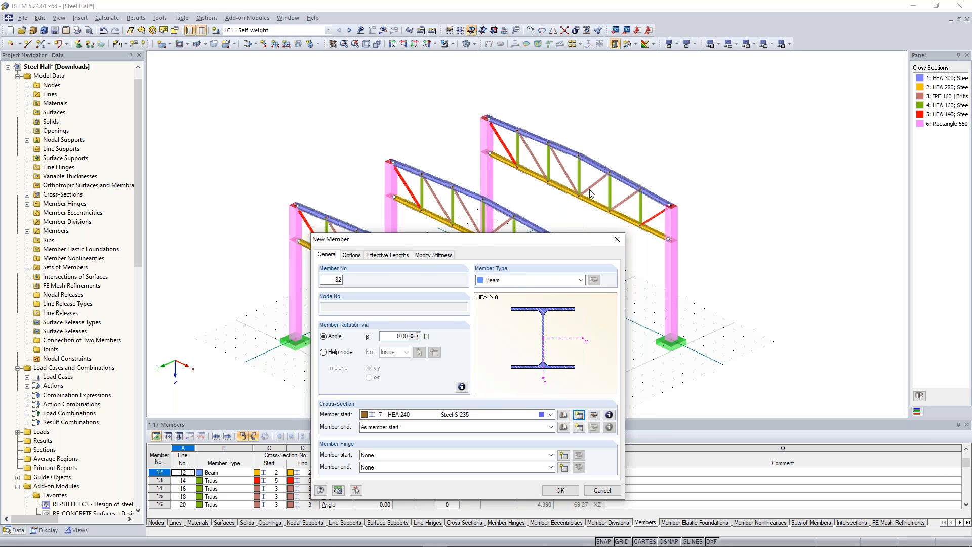
left_click_drag(538, 239, 547, 146)
left_click(560, 363)
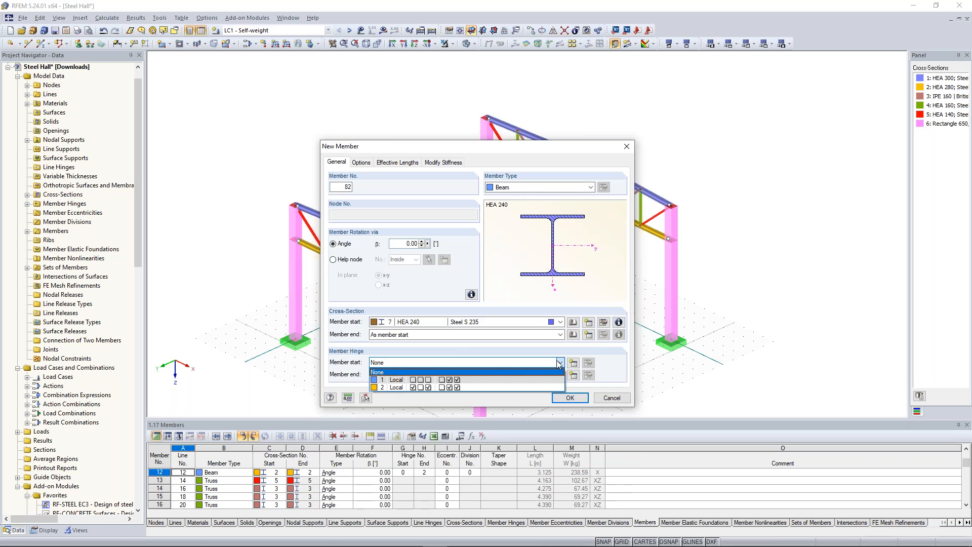
left_click(520, 380)
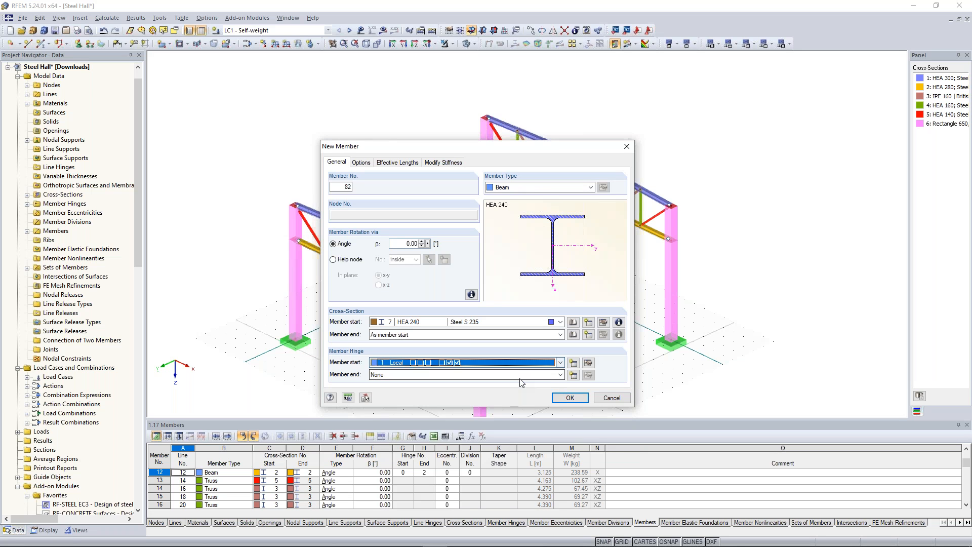
left_click(519, 376)
left_click(519, 392)
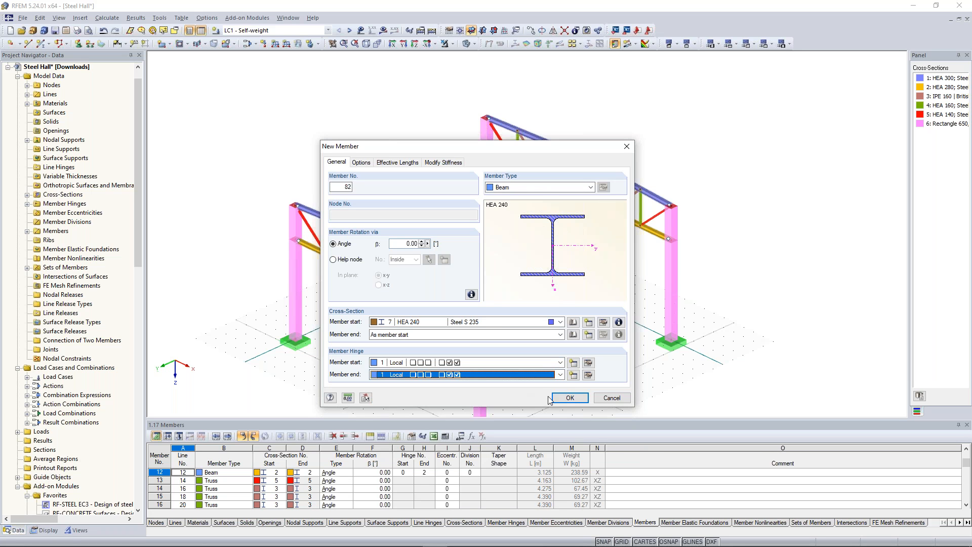
left_click(569, 398)
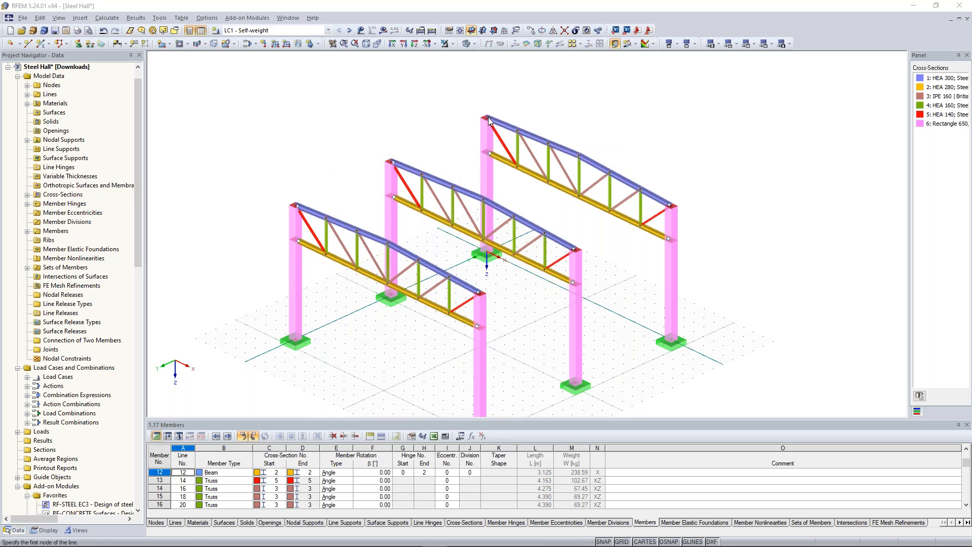
- Connect the first two frames with HEA 240 beams at both column tops and at the ridge
left_click(486, 118)
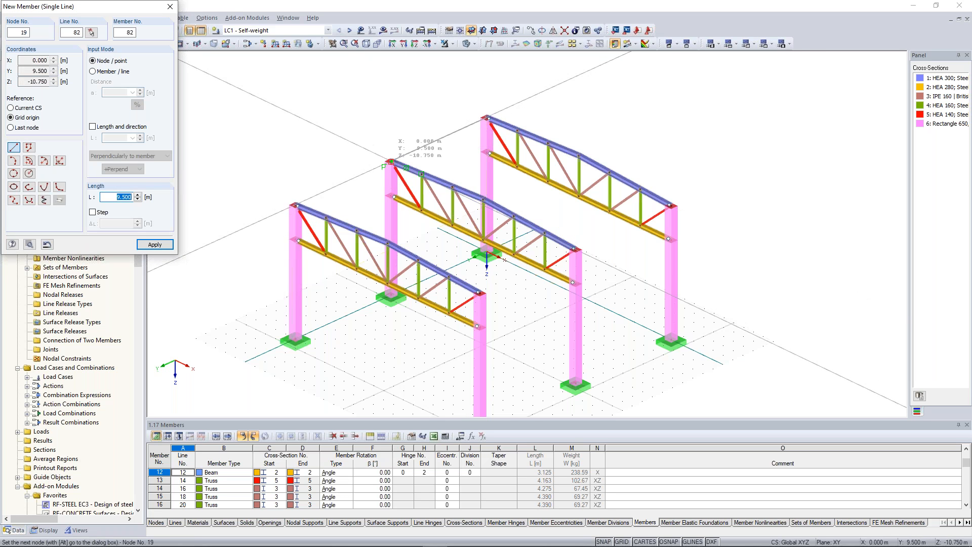
left_click(391, 162)
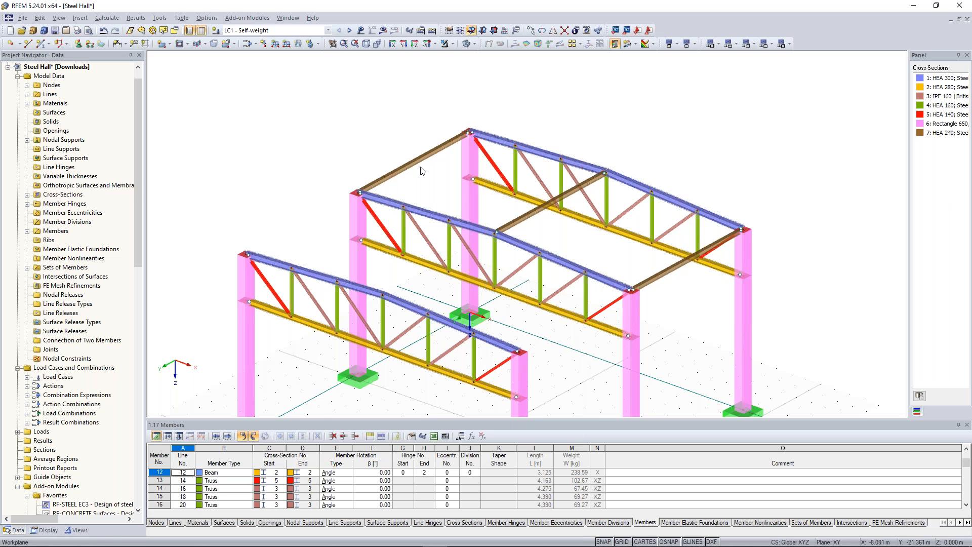
scroll(419, 153, "down", 2)
scroll(418, 153, "up", 1)
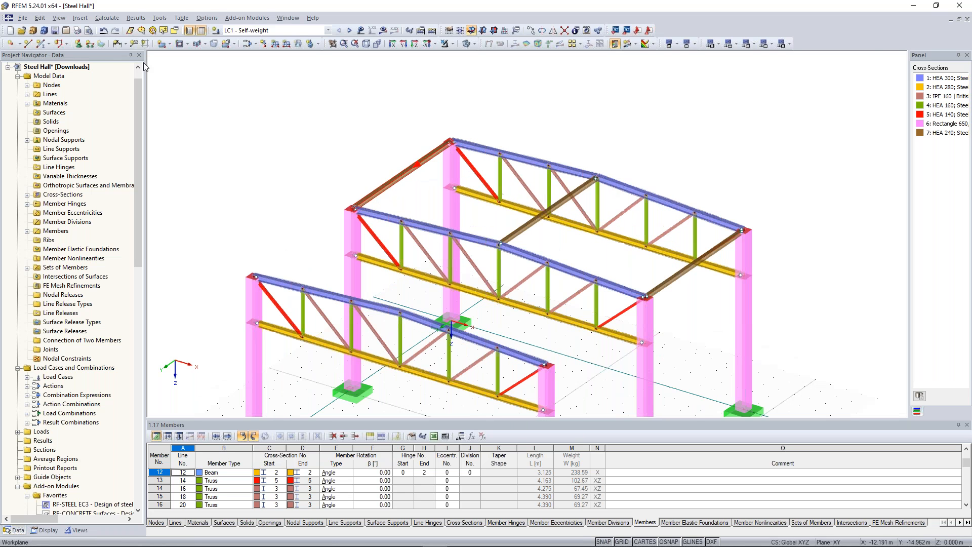
- Add HEA 240 beams with start hinge 1 and no end hinge between the first two frames' four intermediate top-chord nodes
left_click(42, 46)
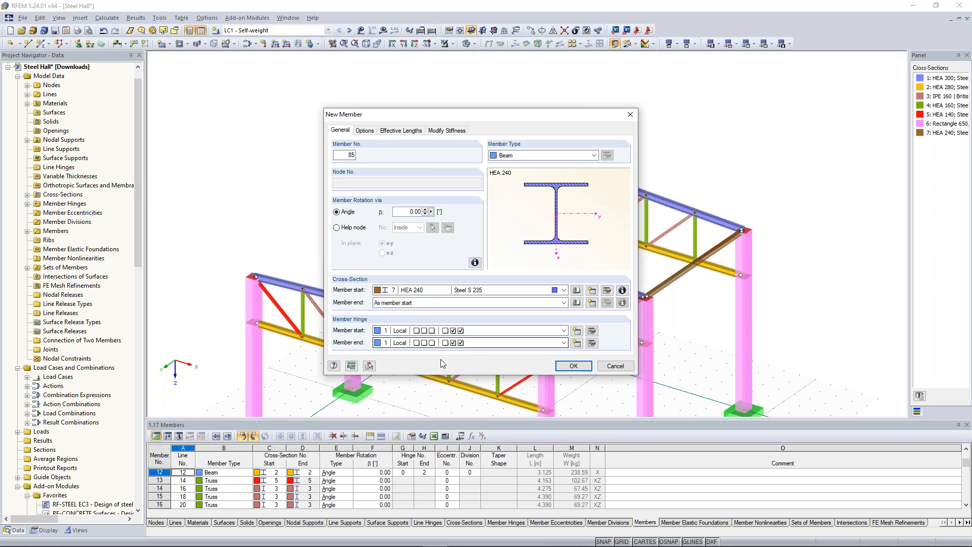
left_click(563, 343)
left_click(512, 350)
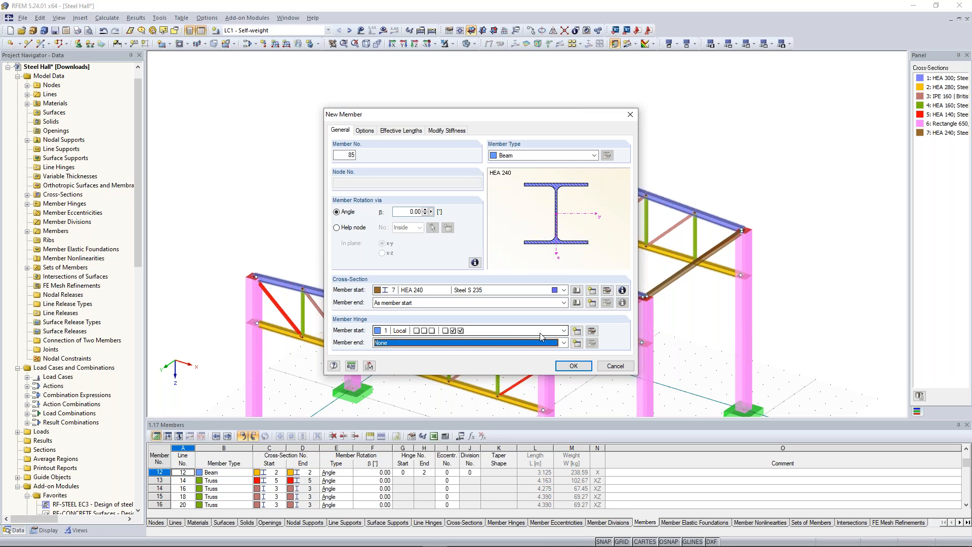
left_click(582, 369)
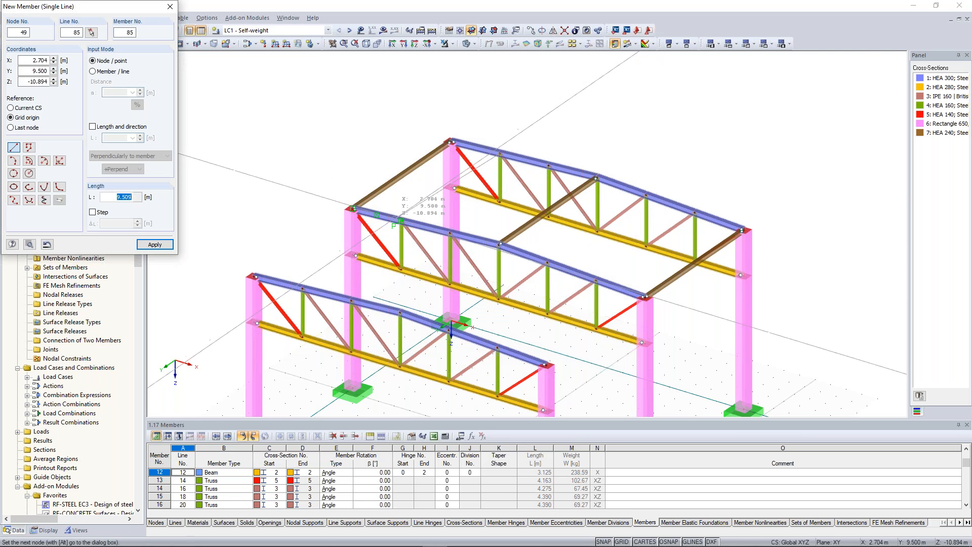
left_click(401, 222)
key("alt")
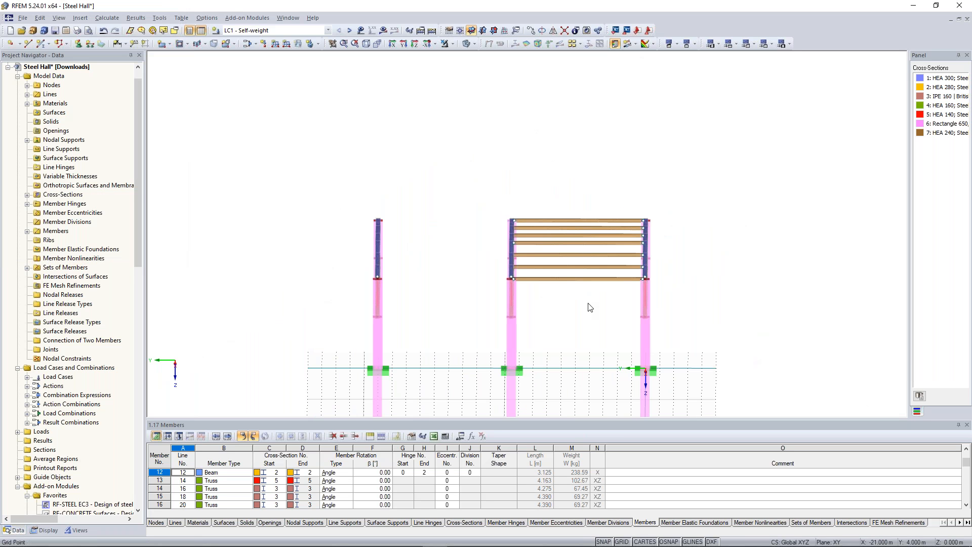
- Copy the seven longitudinal beams of the first bay into the bay between the second and third frames
middle_click_drag(588, 304, 595, 300, "ctrl")
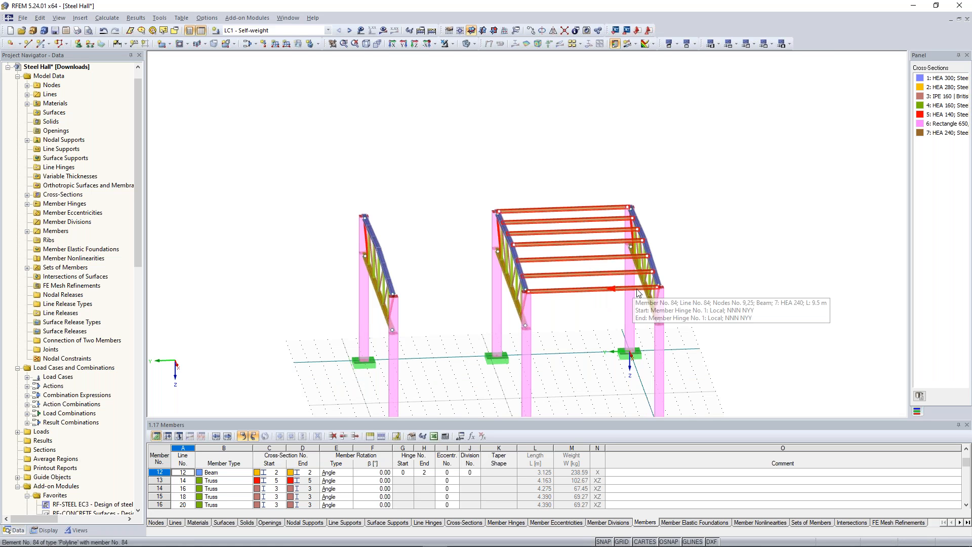
left_click_drag(632, 288, 528, 294, "ctrl")
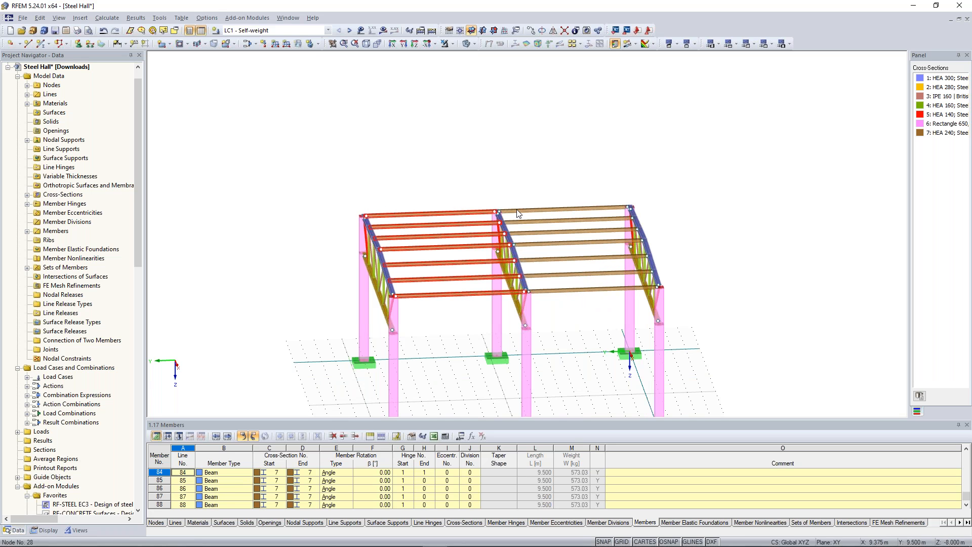
left_click(476, 169)
- Examine how the intermediate longitudinal beams connect across the middle frame's top chord
middle_click_drag(486, 168, 750, 259, "ctrl")
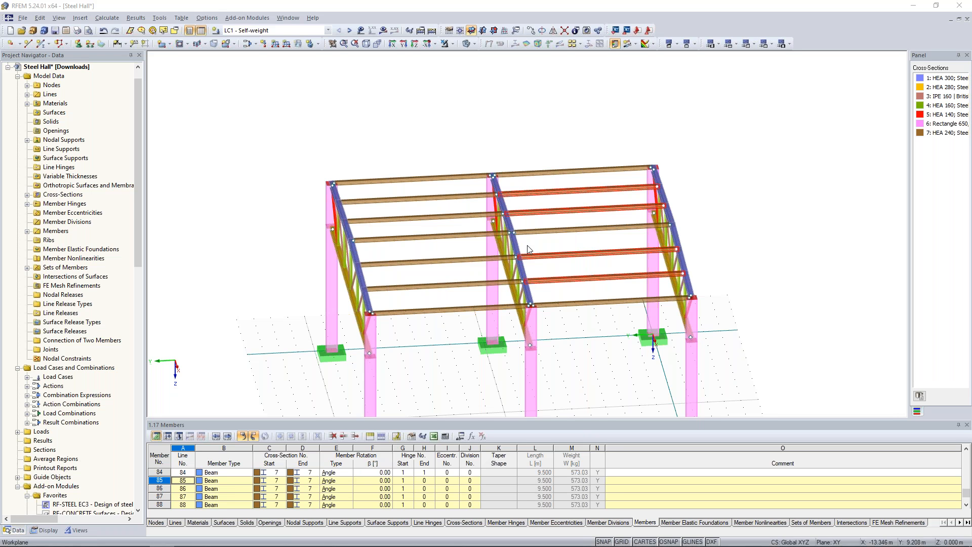
scroll(527, 246, "up", 4)
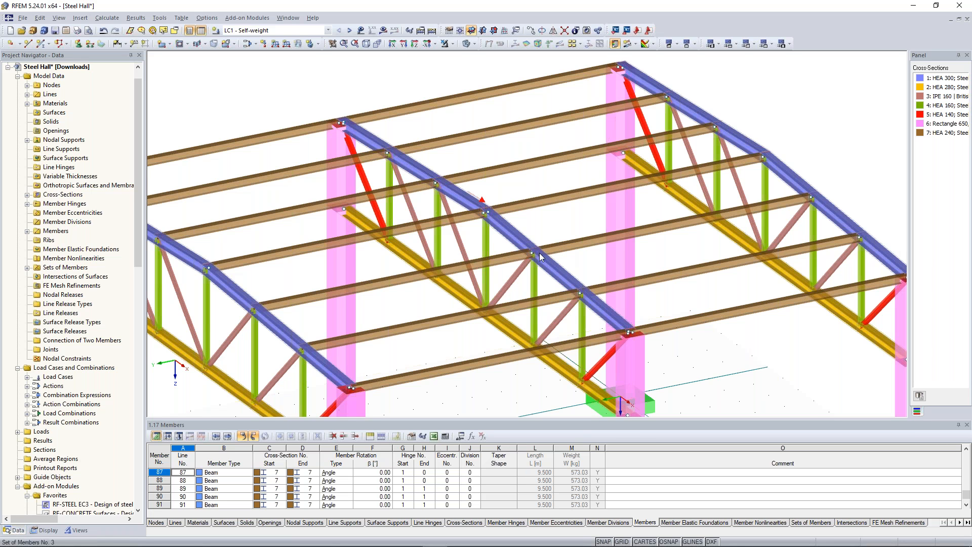
scroll(533, 254, "up", 2)
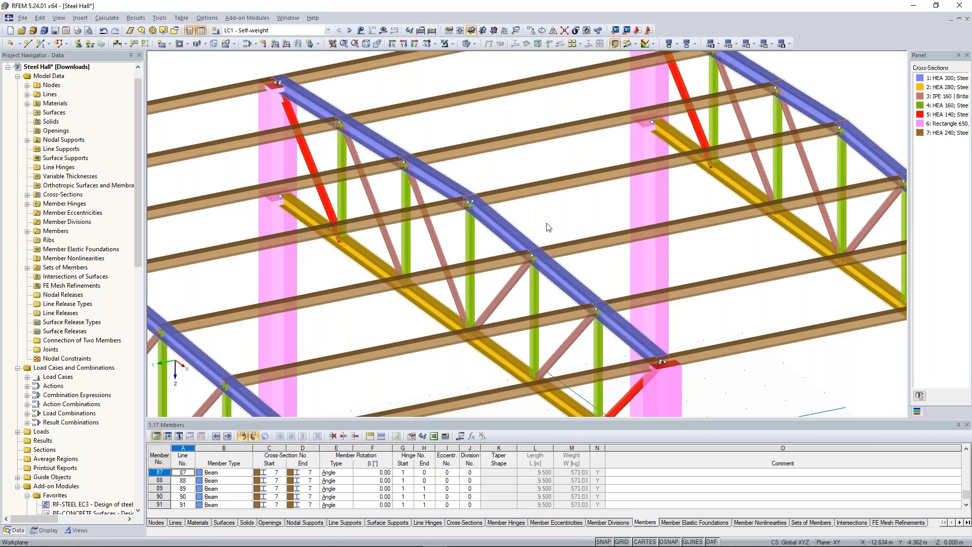
scroll(536, 263, "up", 1)
middle_click_drag(535, 263, 466, 277)
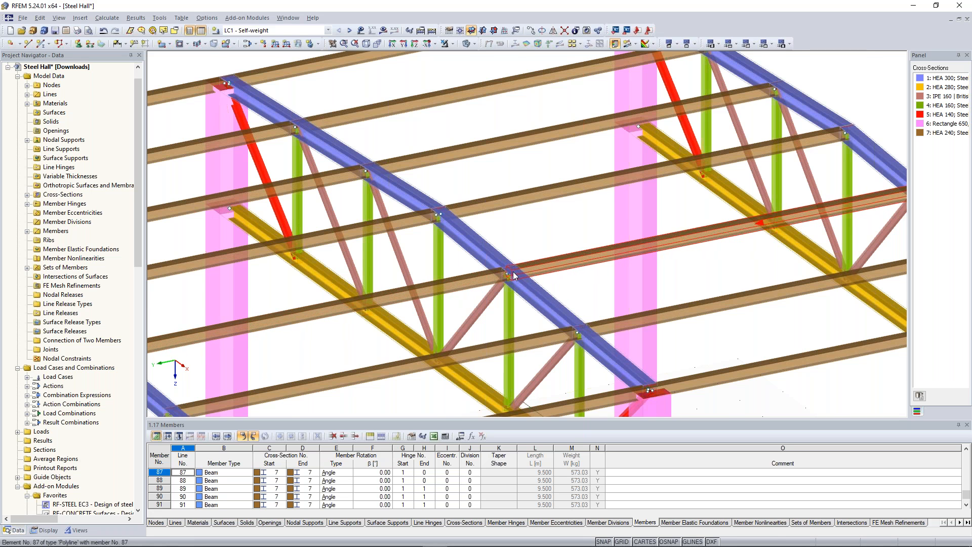
scroll(509, 271, "up", 1)
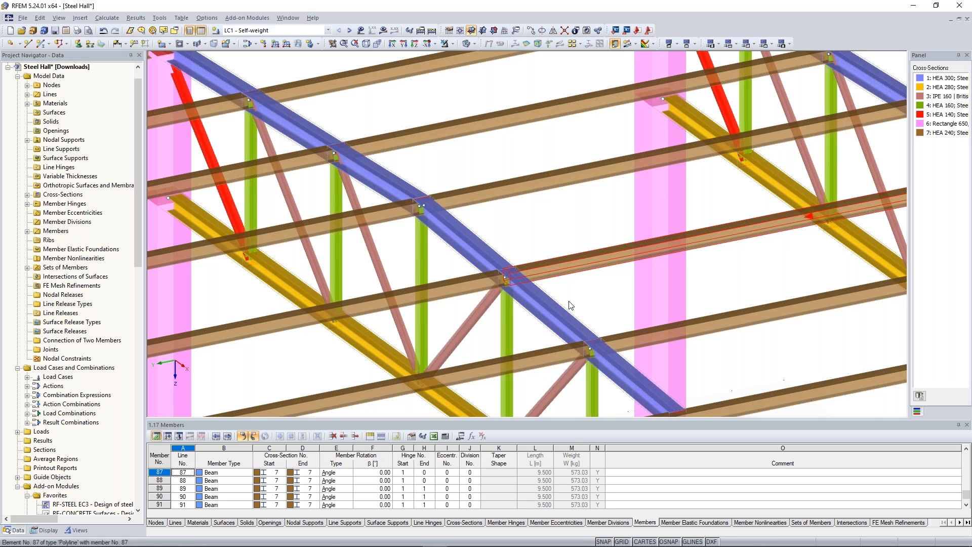
scroll(562, 298, "up", 1)
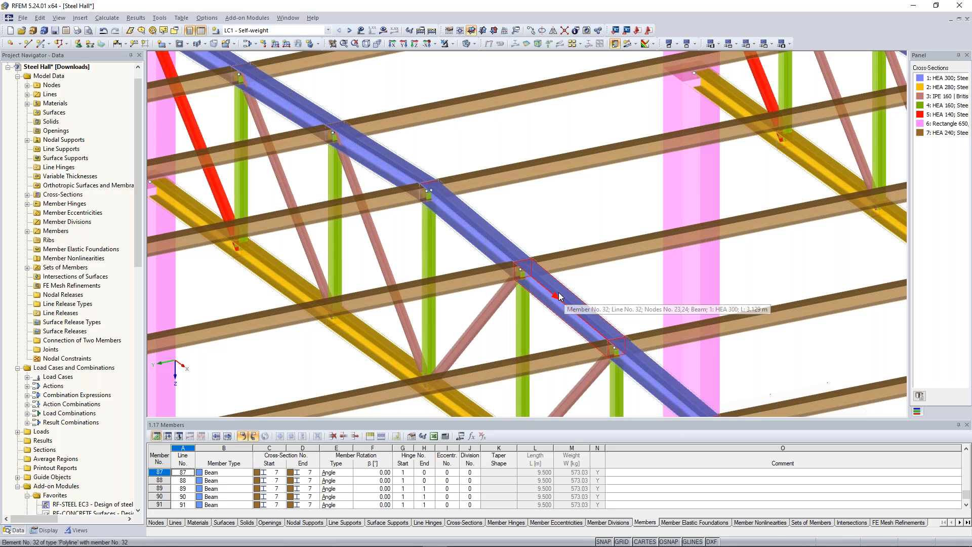
scroll(571, 223, "up", 1)
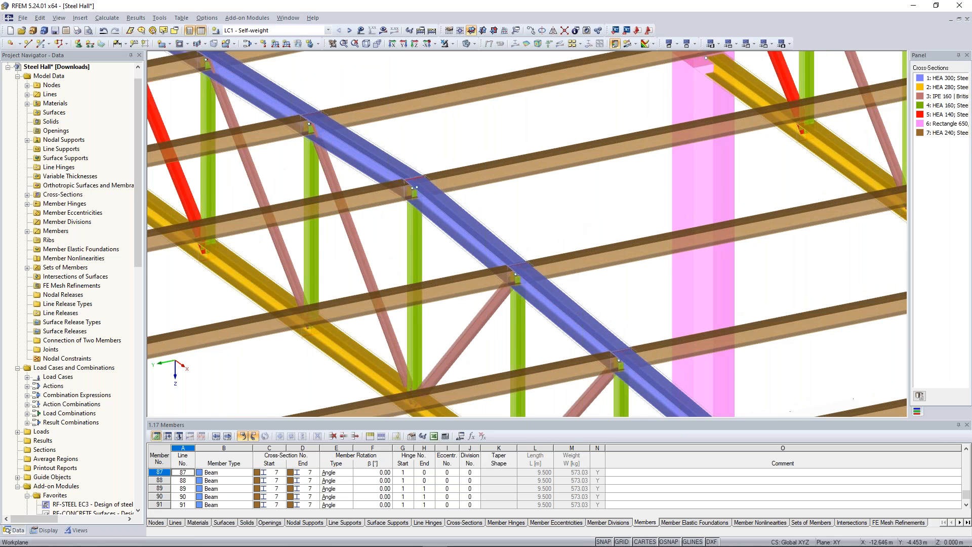
- Assign a new global X,Y,Z scissor-type hinge with special releases uY, φX, φY and φZ to the ends of the first bay's four intermediate beams
scroll(560, 228, "down", 4)
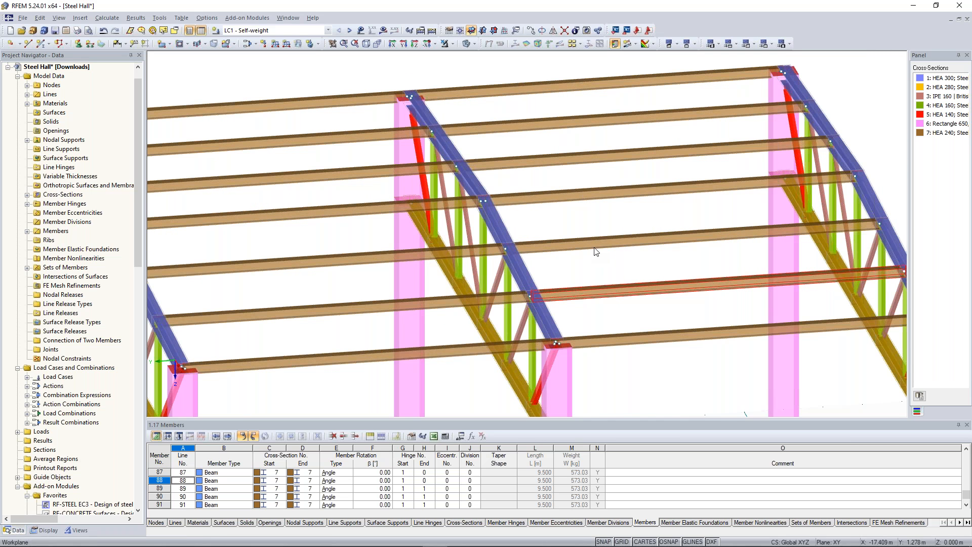
left_click(598, 243, "ctrl")
left_click(539, 158, "ctrl")
left_click(533, 126, "ctrl")
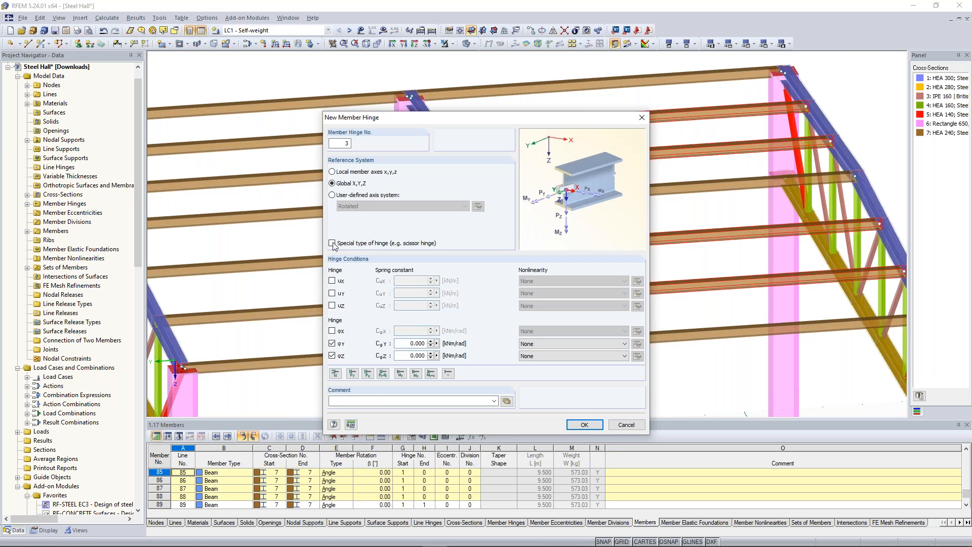
left_click(332, 244)
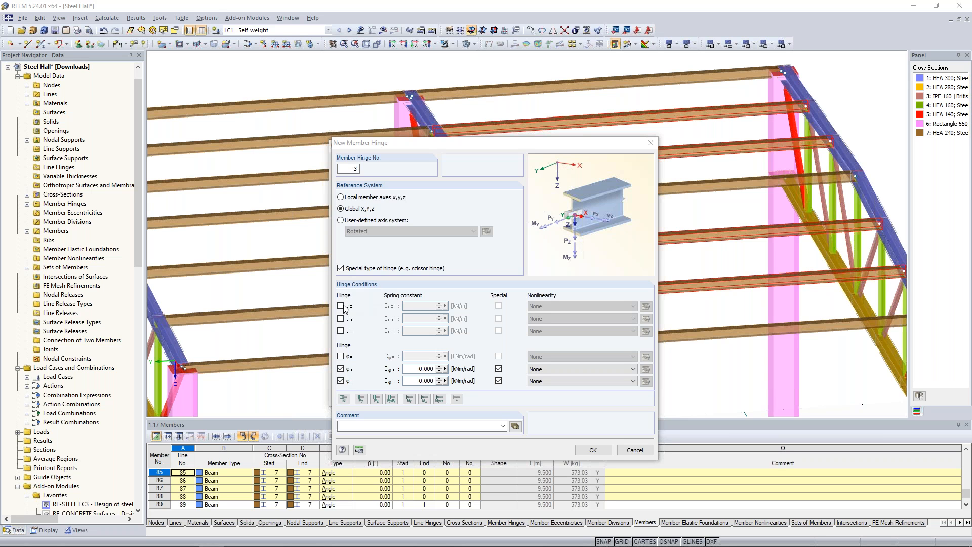
left_click(341, 319)
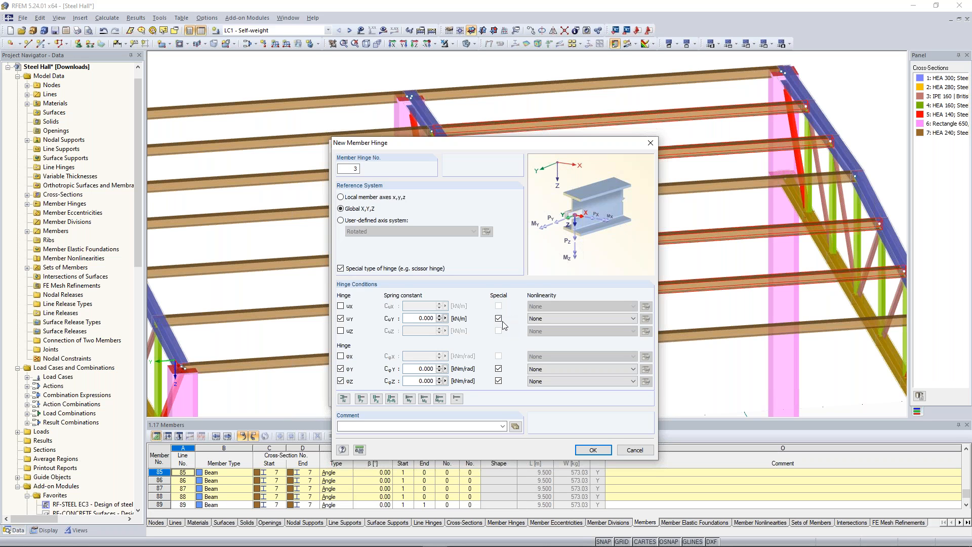
left_click(348, 359)
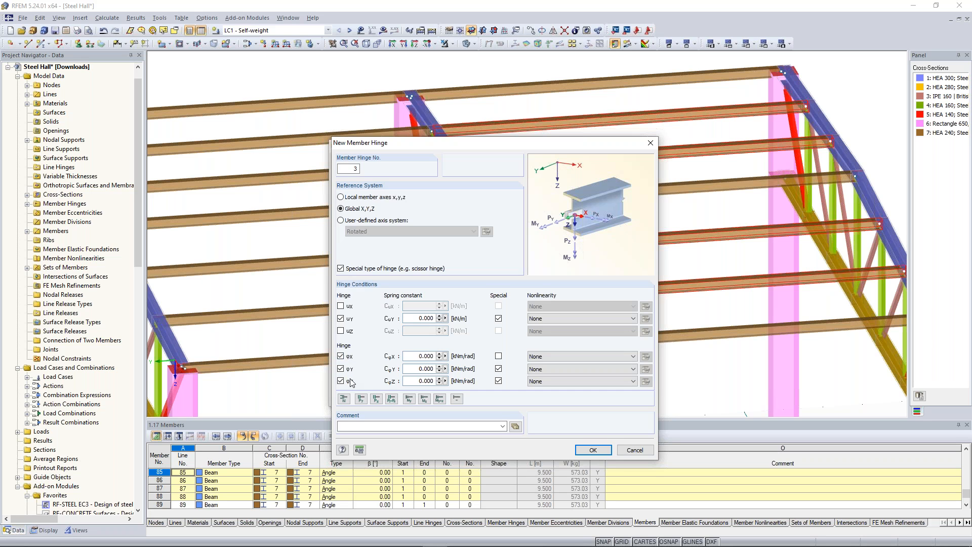
left_click(499, 357)
left_click(593, 451)
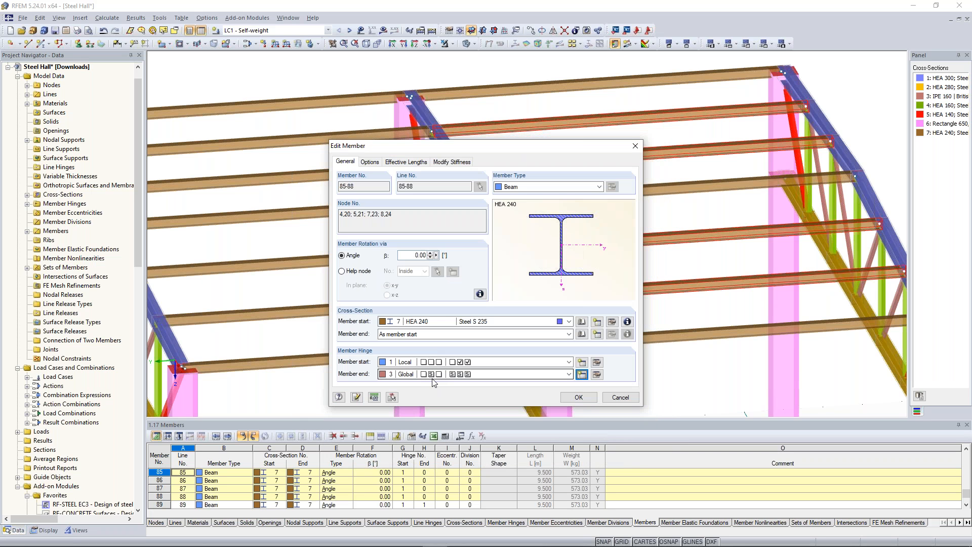
left_click(586, 397)
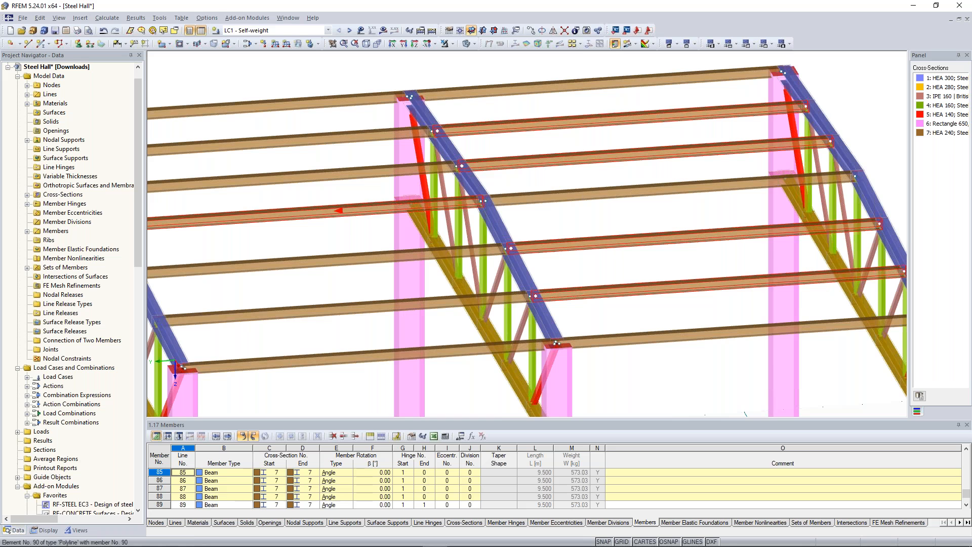
scroll(466, 327, "up", 2)
scroll(460, 344, "down", 2)
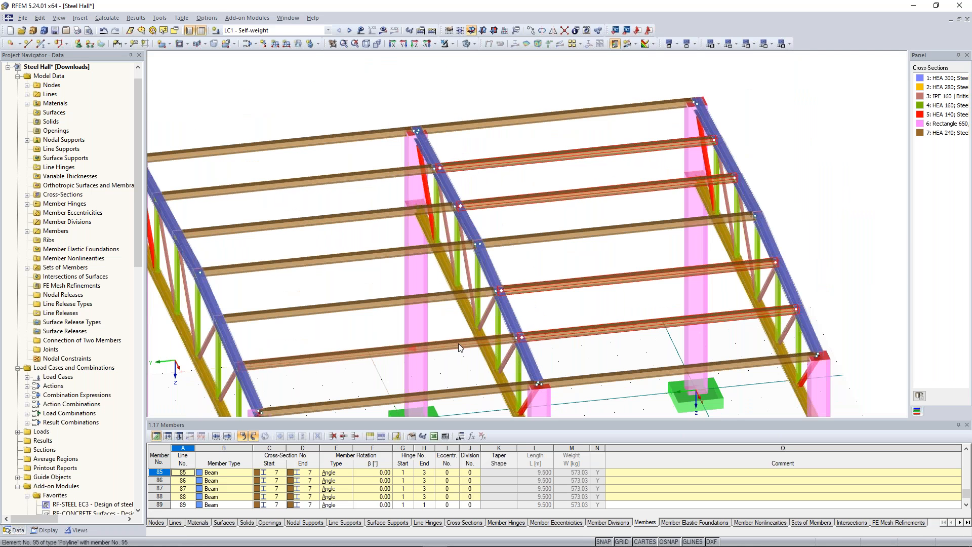
- Assign the global scissor-type hinge 3 to the start of the second bay's four intermediate longitudinal beams
left_click(408, 204)
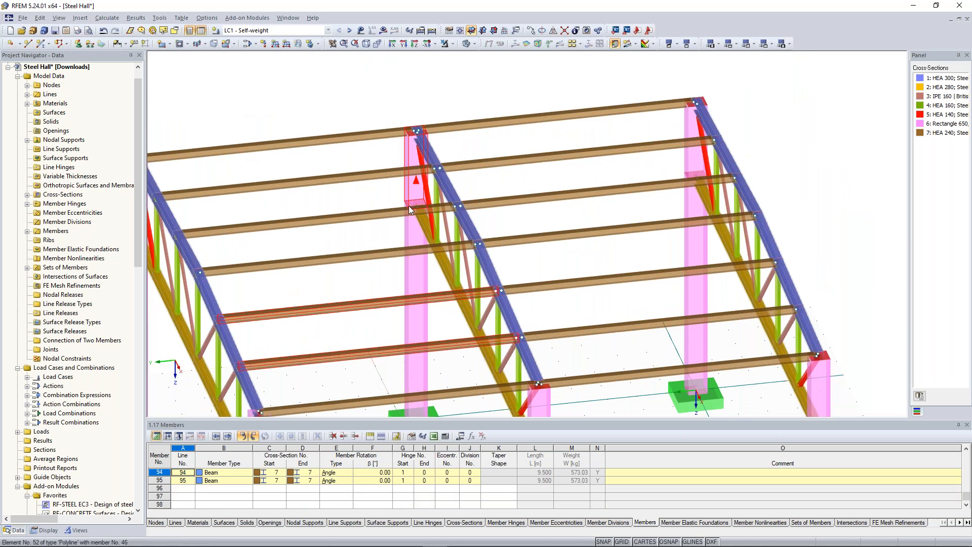
left_click(409, 206, "ctrl")
left_click(390, 176, "ctrl")
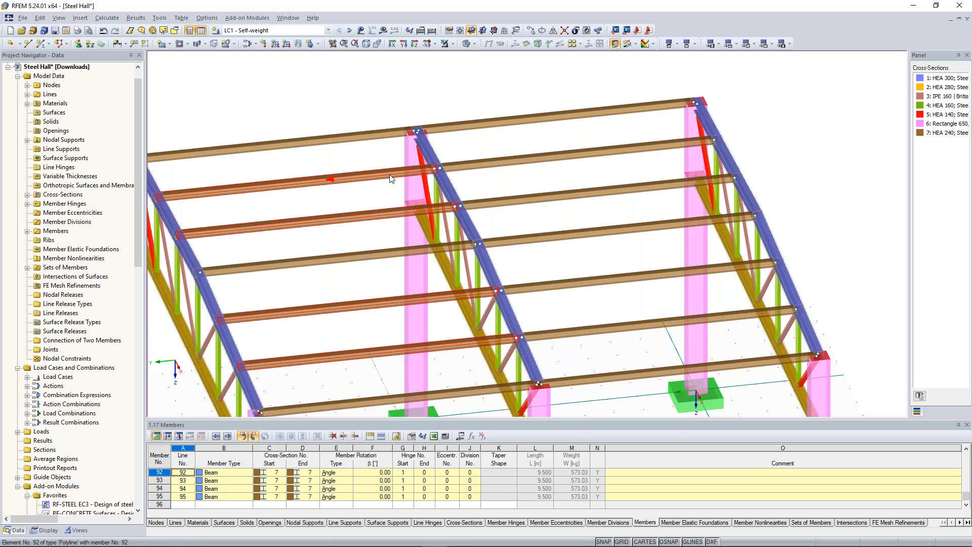
double_click(491, 382)
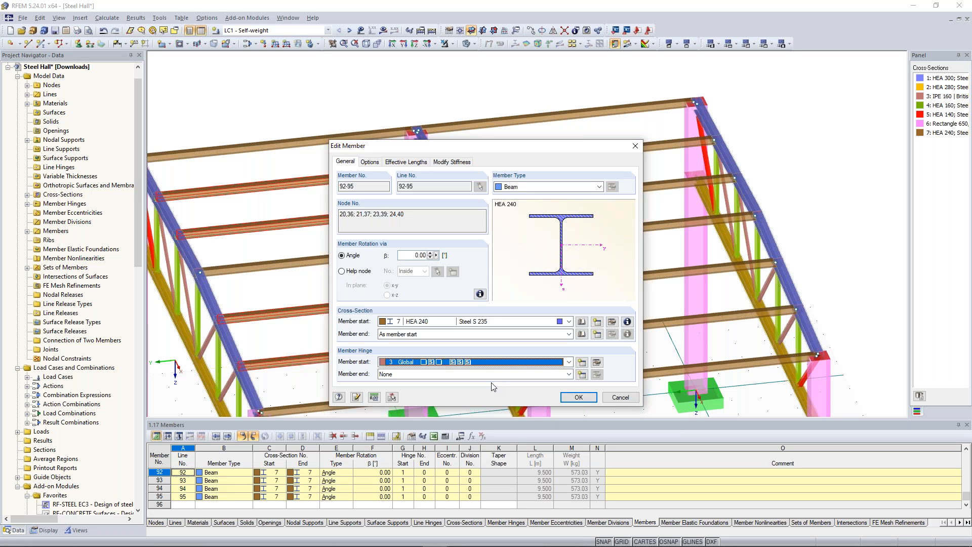
key("Return")
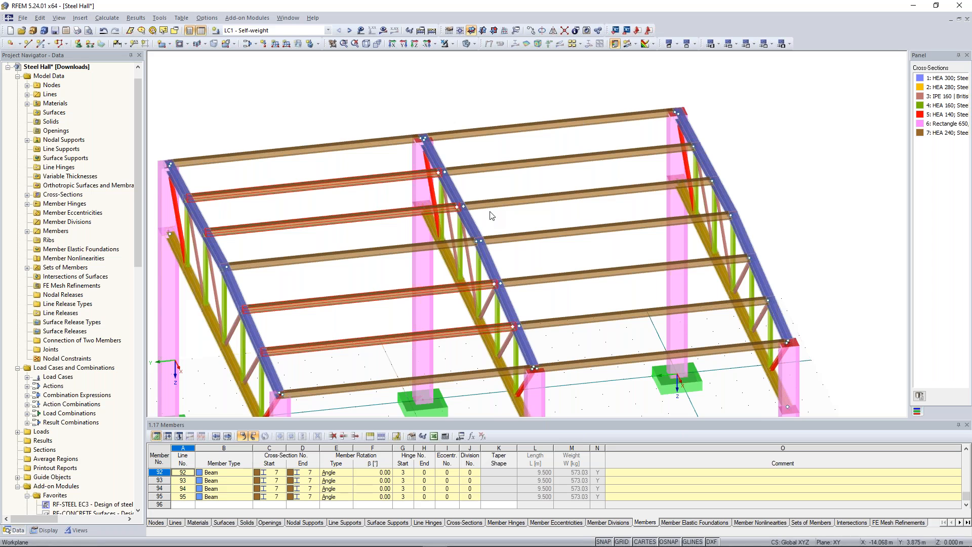
- Assign hinge 4 to the member ends of all seven longitudinal beams in the second bay
scroll(368, 109, "down", 2)
middle_click_drag(369, 110, 330, 94, "ctrl")
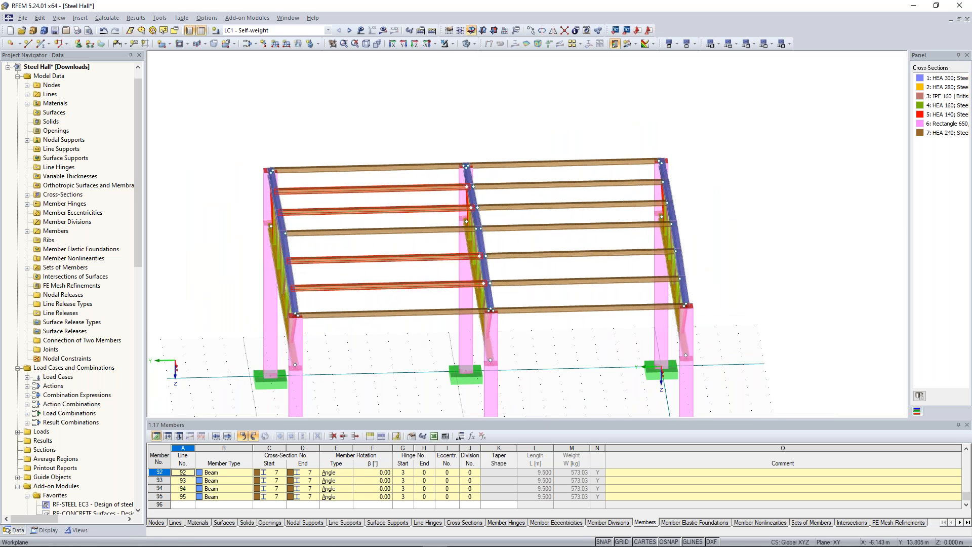
middle_click_drag(373, 348, 359, 334, "ctrl")
left_click(380, 319)
left_click_drag(396, 338, 367, 163)
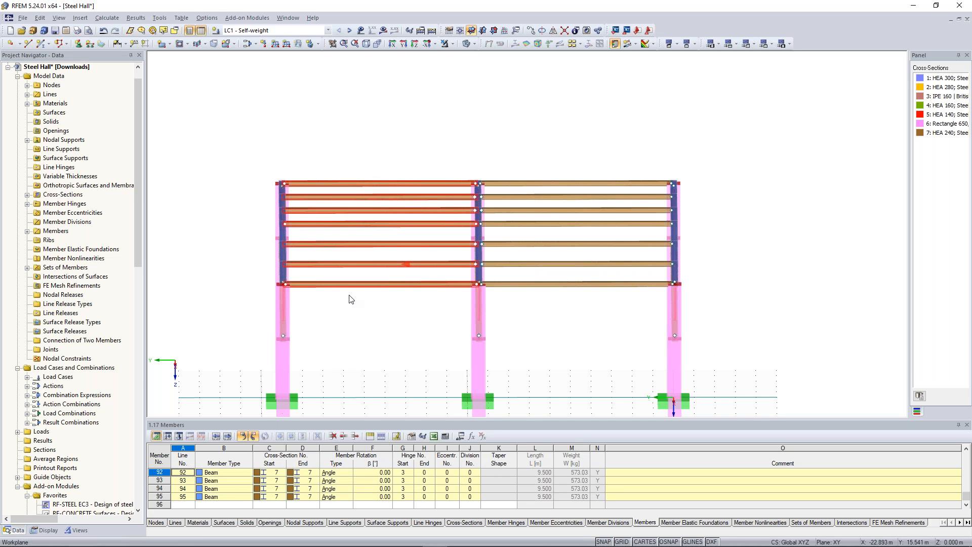
right_click_drag(349, 299, 400, 237)
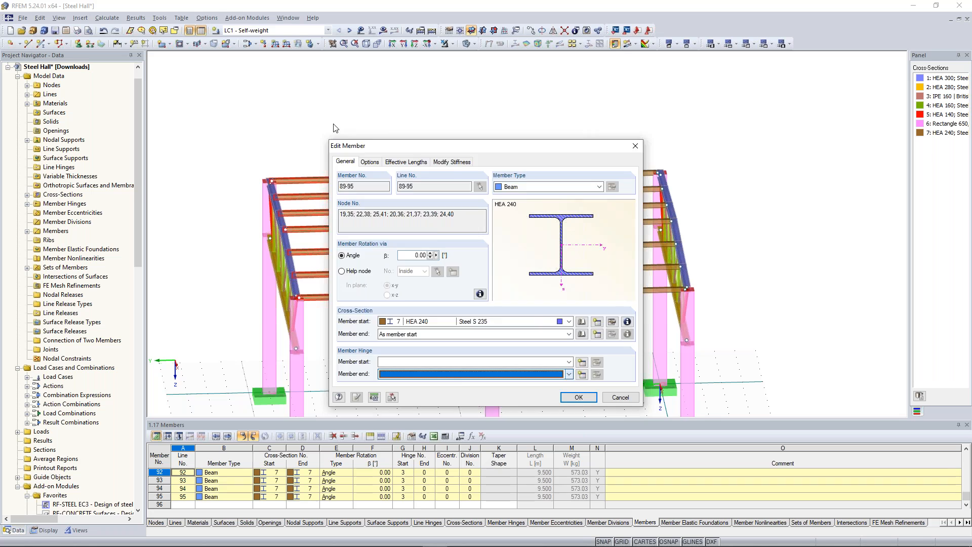
middle_click_drag(332, 126, 368, 128, "ctrl")
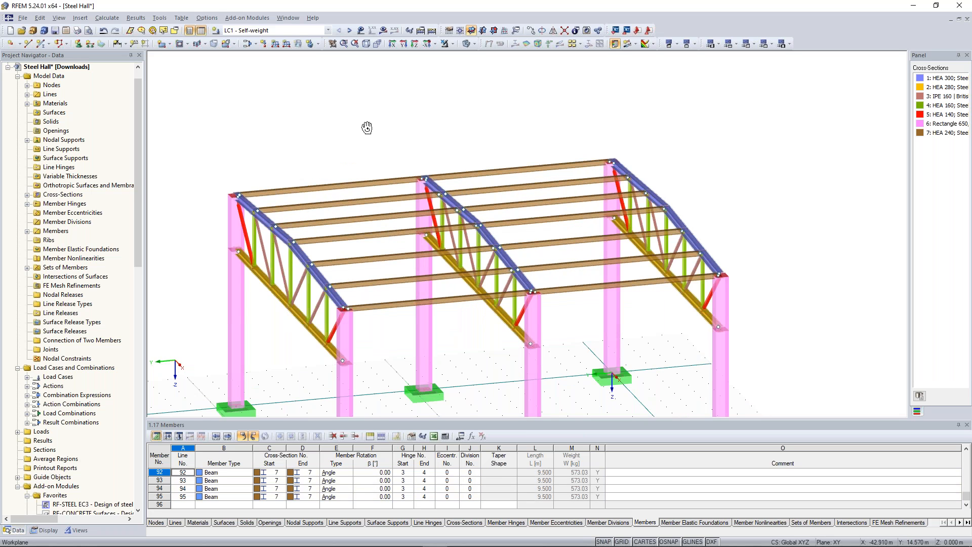
- Set up a new tension member with a new solid round RD 20 cross-section in Steel S 235
middle_click_drag(368, 128, 405, 158, "ctrl")
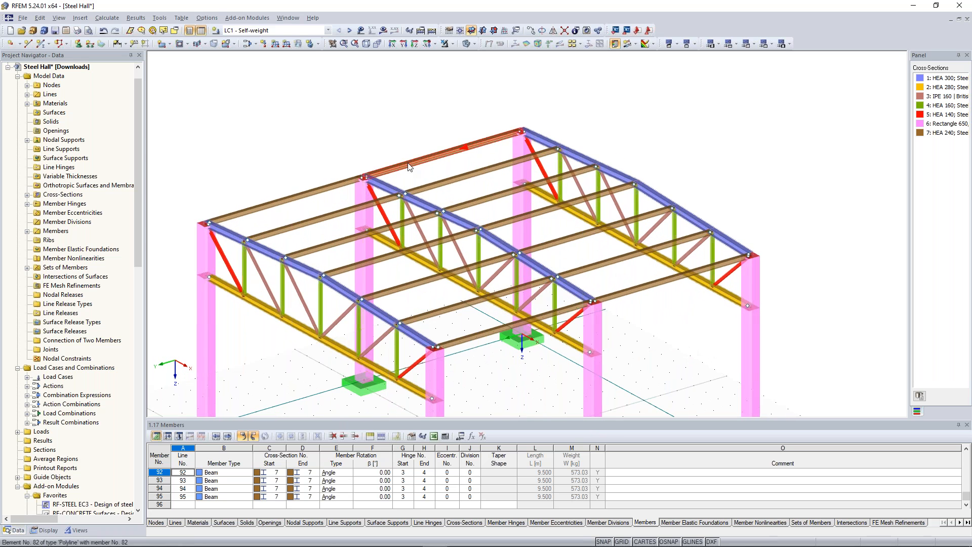
scroll(310, 148, "down", 3)
middle_click_drag(310, 148, 349, 150, "ctrl")
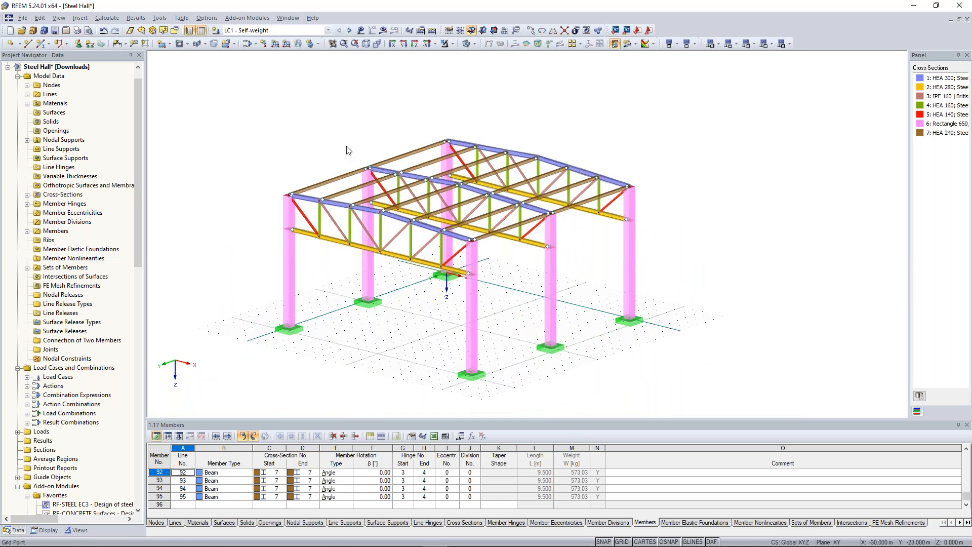
middle_click_drag(393, 124, 371, 125, "ctrl")
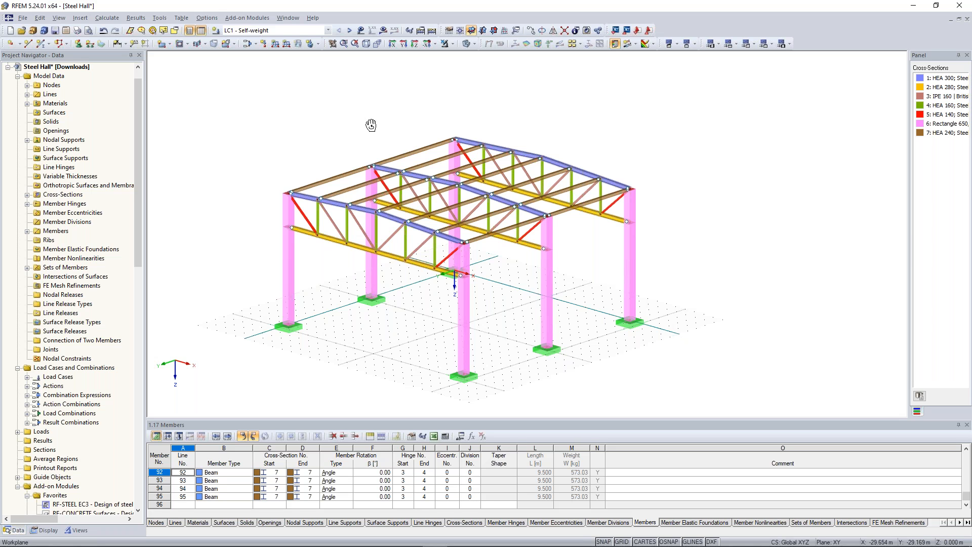
middle_click_drag(371, 125, 390, 125, "ctrl")
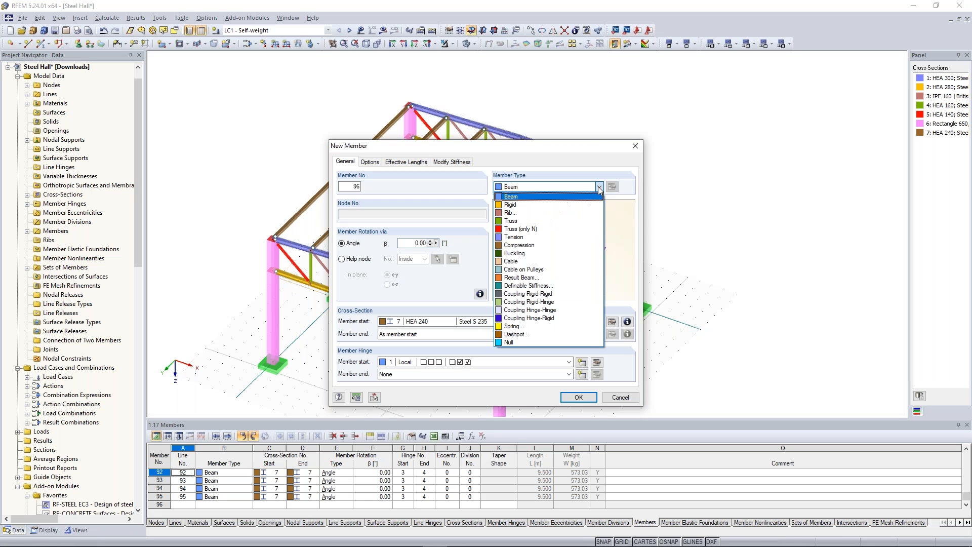
left_click(557, 238)
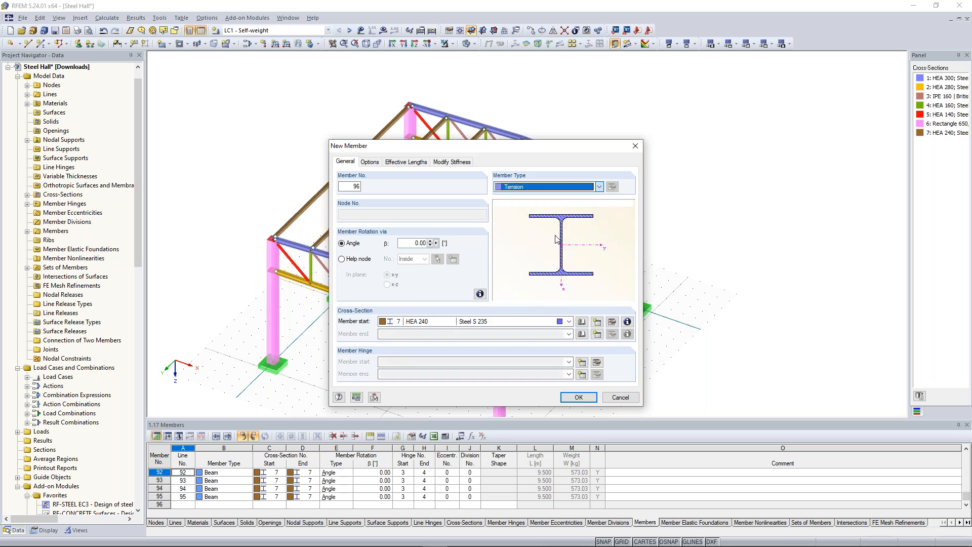
left_click(598, 322)
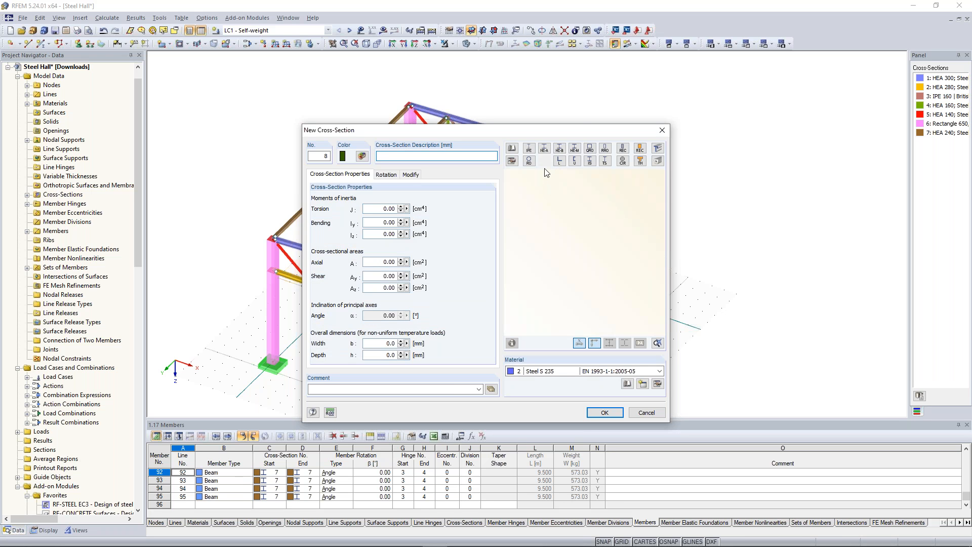
left_click(528, 160)
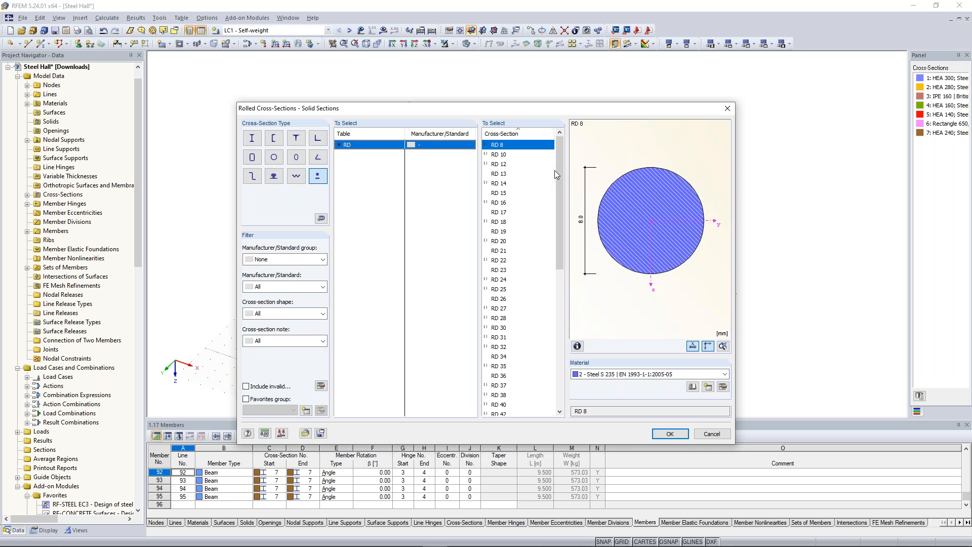
left_click(501, 241)
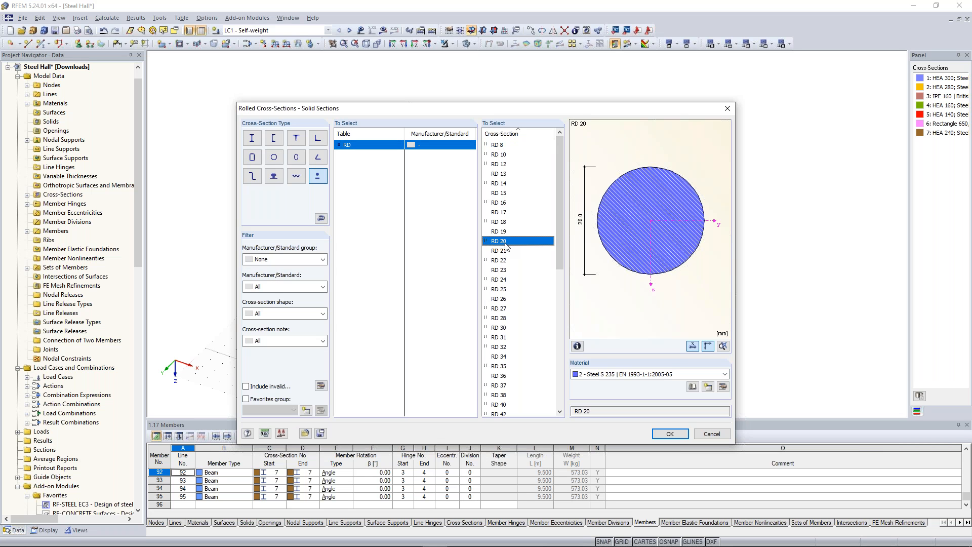
left_click(664, 437)
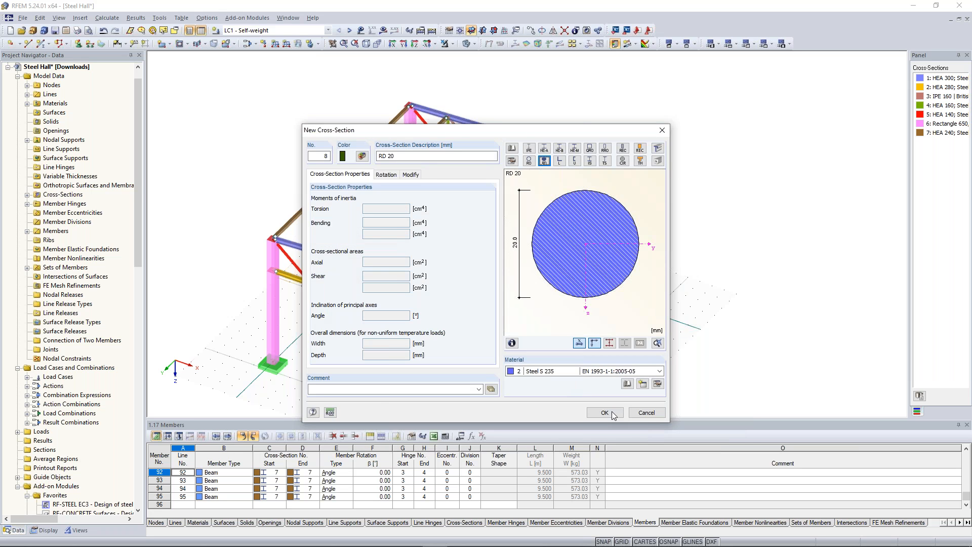
left_click(612, 412)
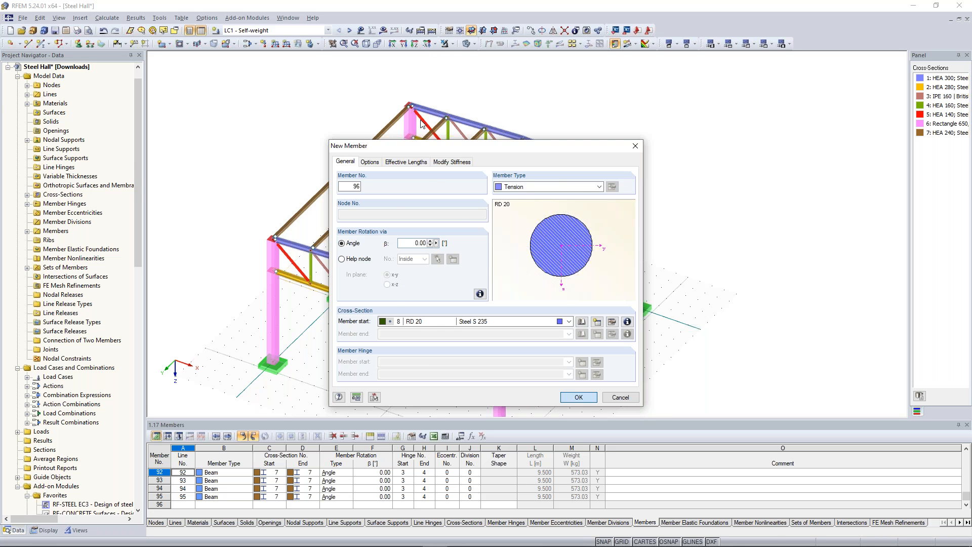
- Draw crossing RD 20 tension diagonals between the first two frames' top chords, connecting the eave and ridge nodes
key("Return")
scroll(647, 162, "up", 5)
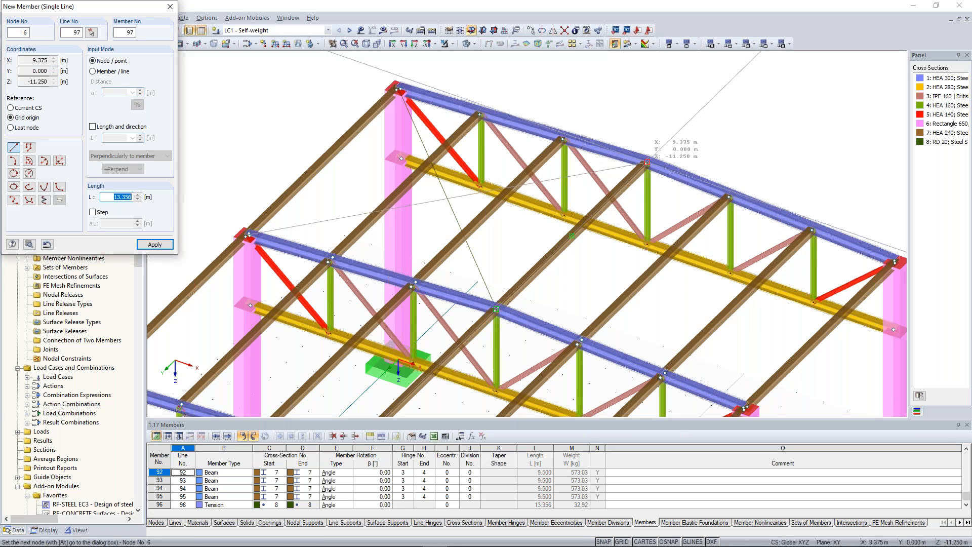
left_click(647, 162)
left_click(496, 308)
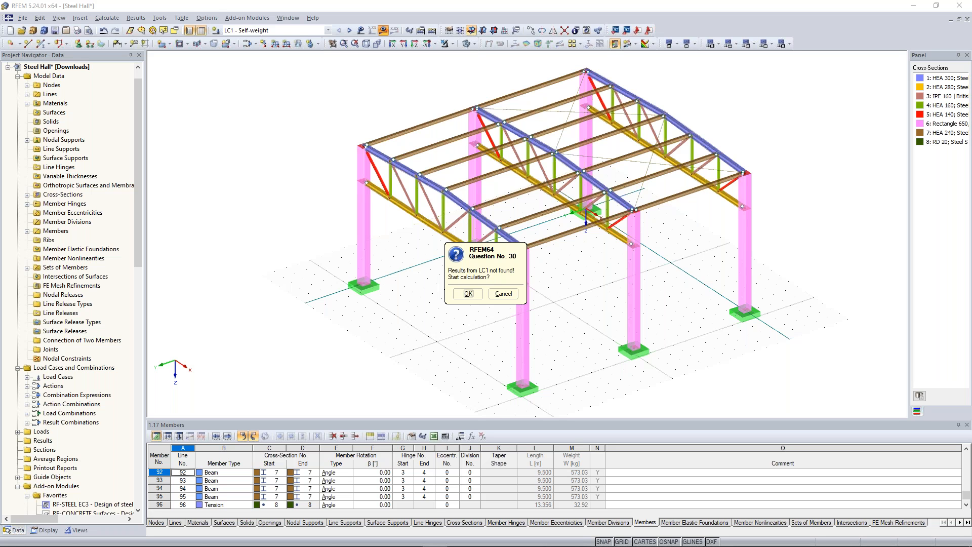
- Calculate load case LC1 - Self-weight and display the member moments My on the whole hall
key("Return")
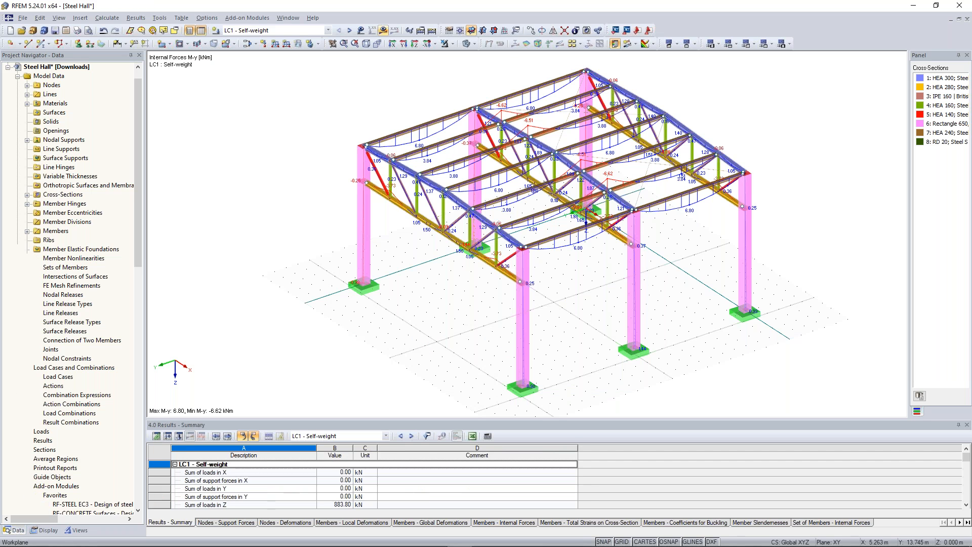
middle_click_drag(431, 289, 525, 274, "ctrl")
middle_click_drag(806, 133, 722, 147)
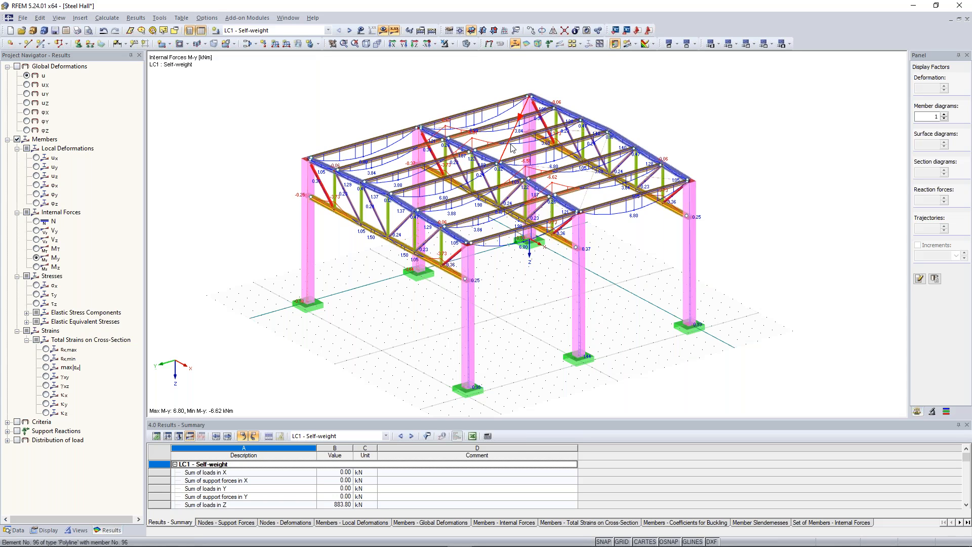
- Isolate the longitudinal beams and top-chord members meeting near the middle frame's eave and examine their My diagrams at the scissor joint
left_click(453, 44)
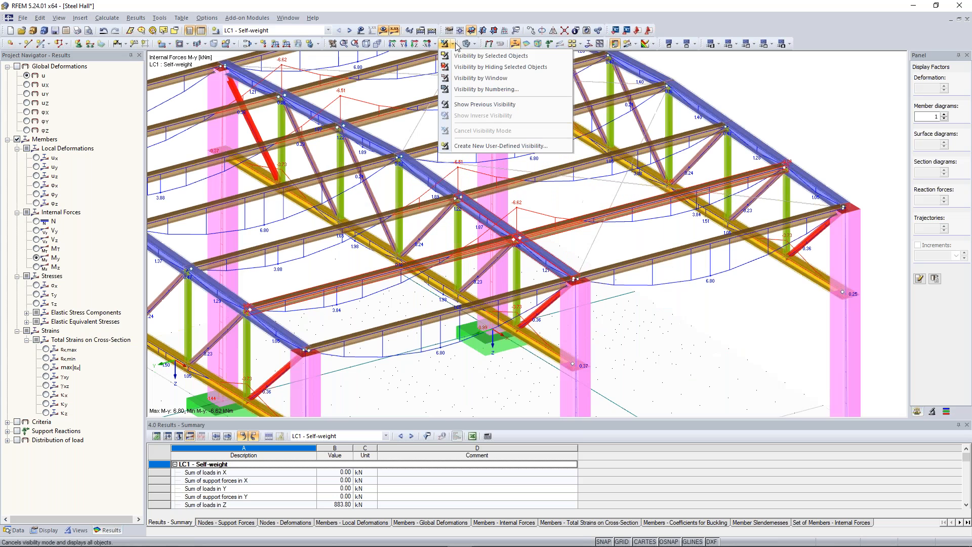
left_click(485, 56)
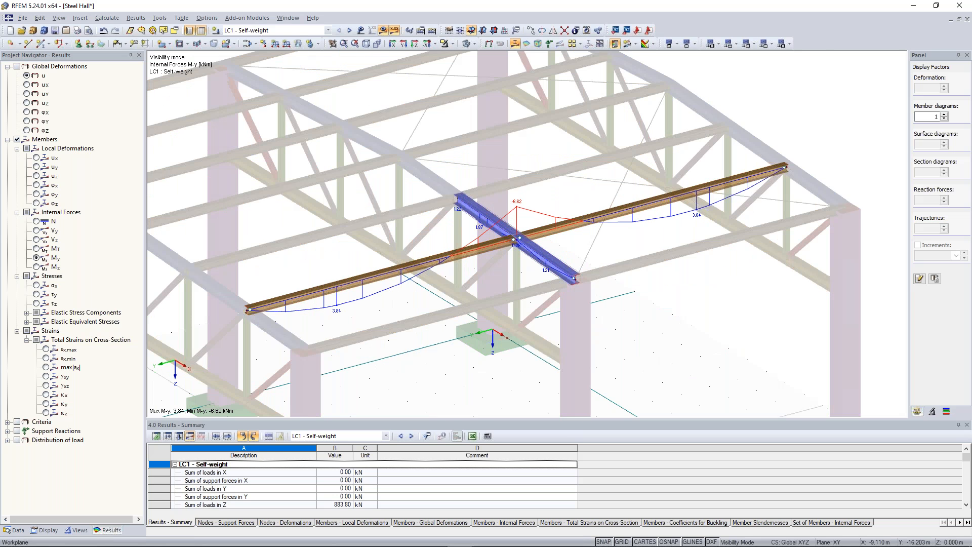
scroll(565, 206, "up", 2)
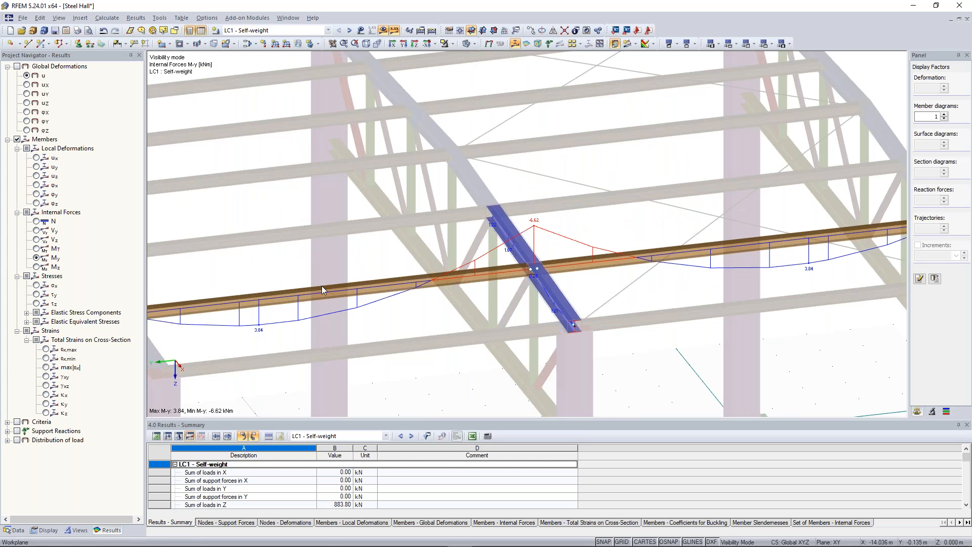
scroll(322, 290, "down", 2)
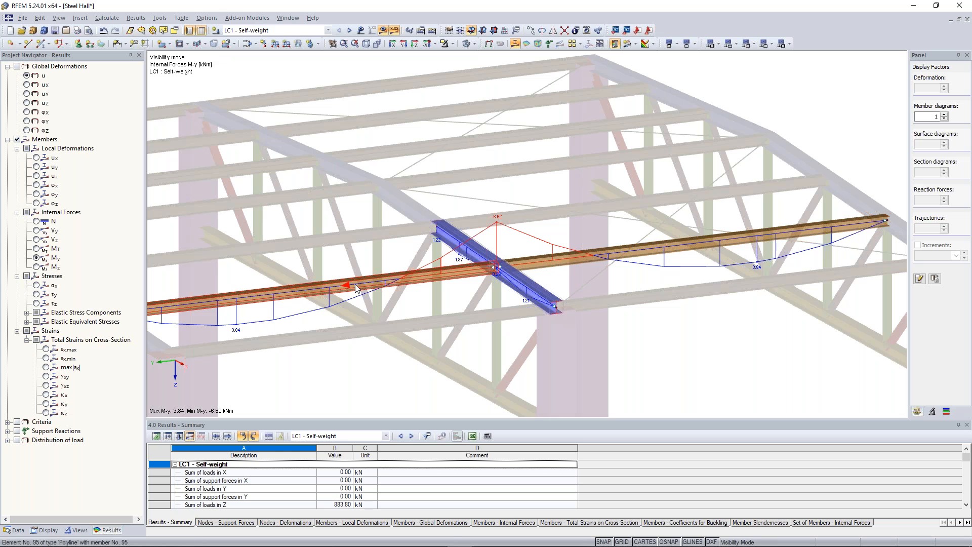
scroll(471, 243, "up", 1)
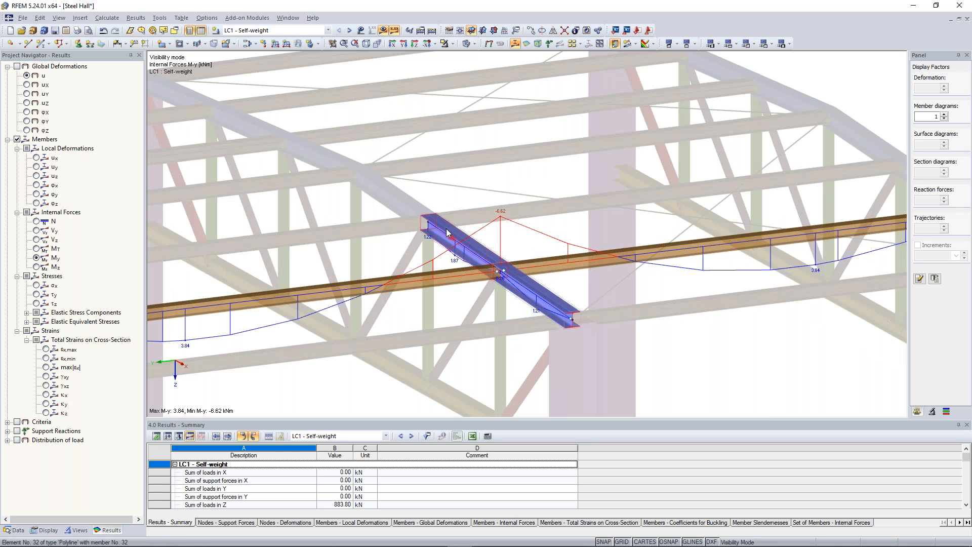
scroll(398, 211, "up", 2)
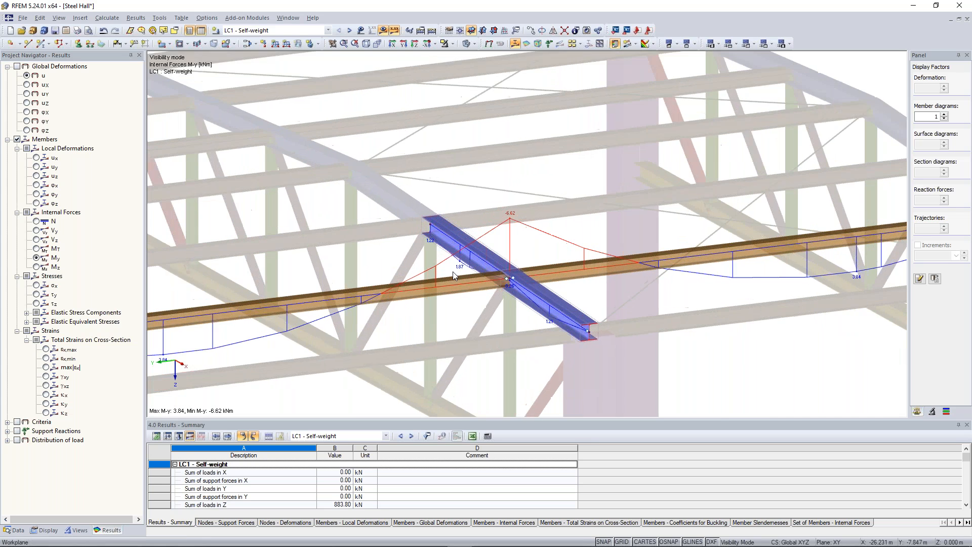
scroll(377, 226, "up", 1)
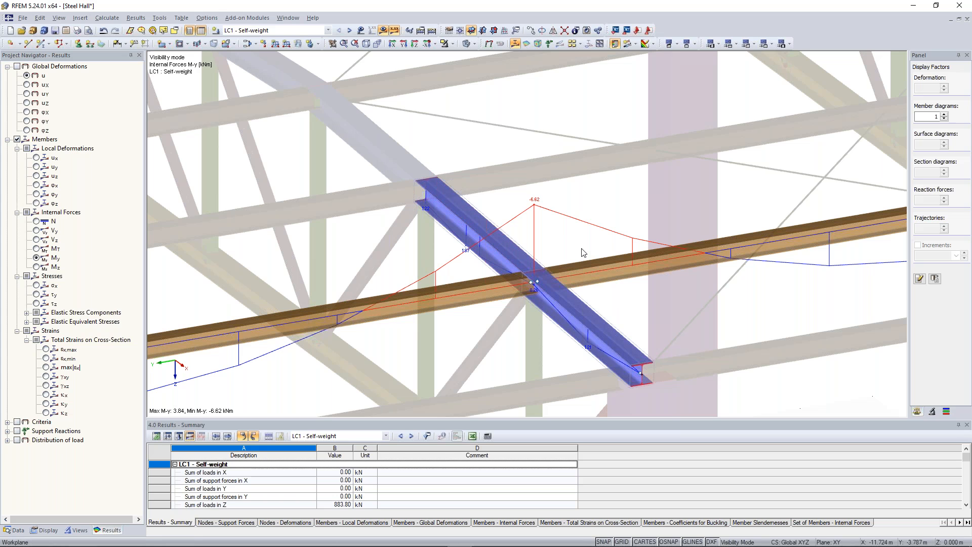
middle_click_drag(582, 249, 622, 203, "ctrl")
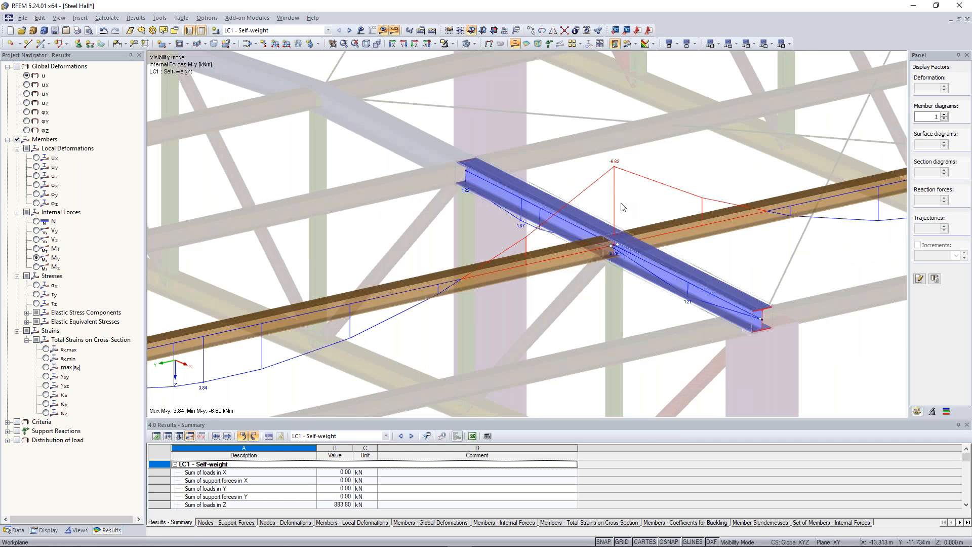
scroll(622, 203, "up", 1)
- Check the shear forces Vz at the isolated joint, return to My, and show the complete hall again
left_click(37, 240)
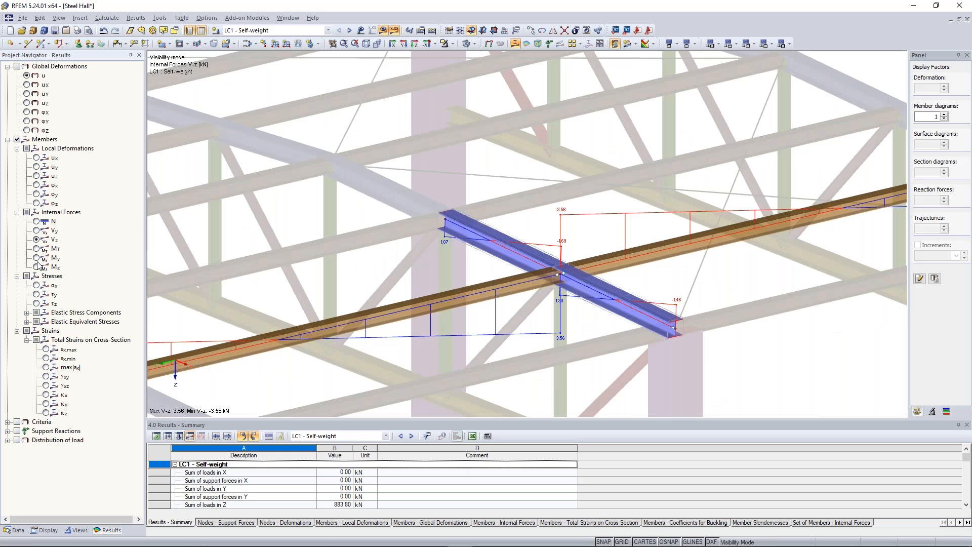
left_click(36, 258)
scroll(412, 244, "down", 5)
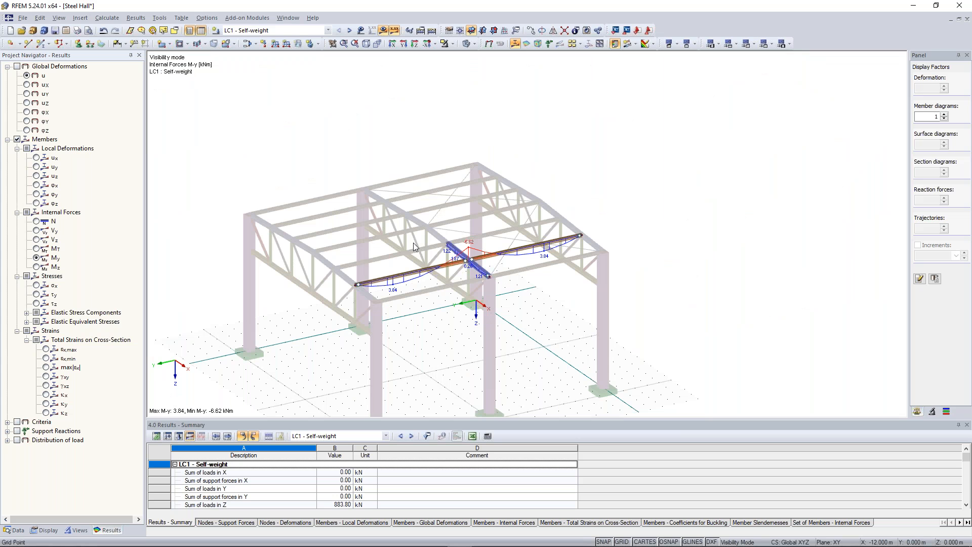
double_click(269, 122)
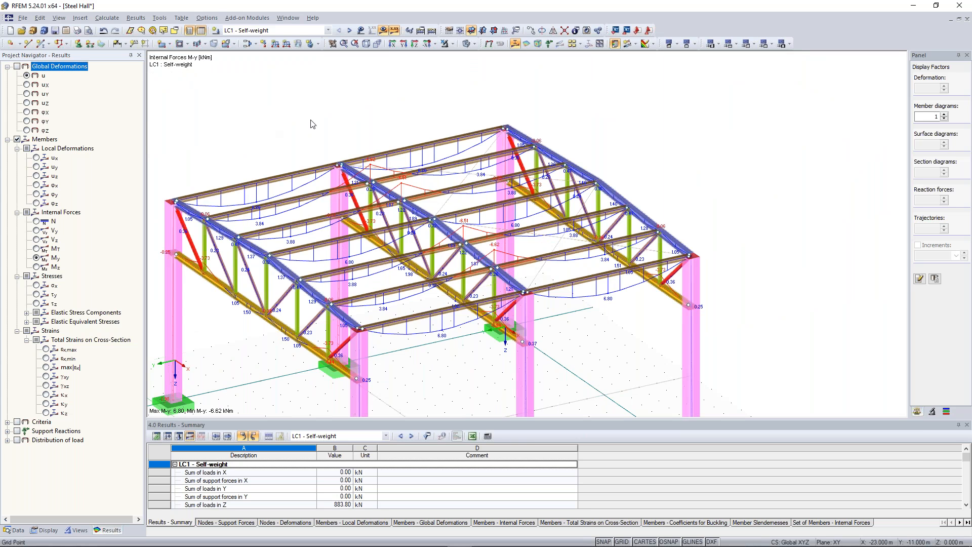
scroll(310, 120, "down", 1)
scroll(311, 123, "down", 1)
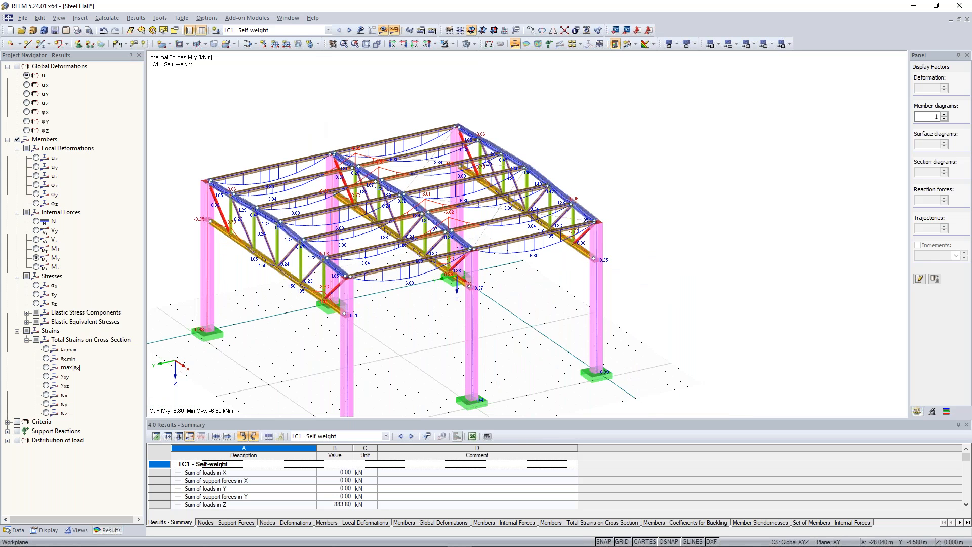
middle_click_drag(311, 123, 337, 123, "ctrl")
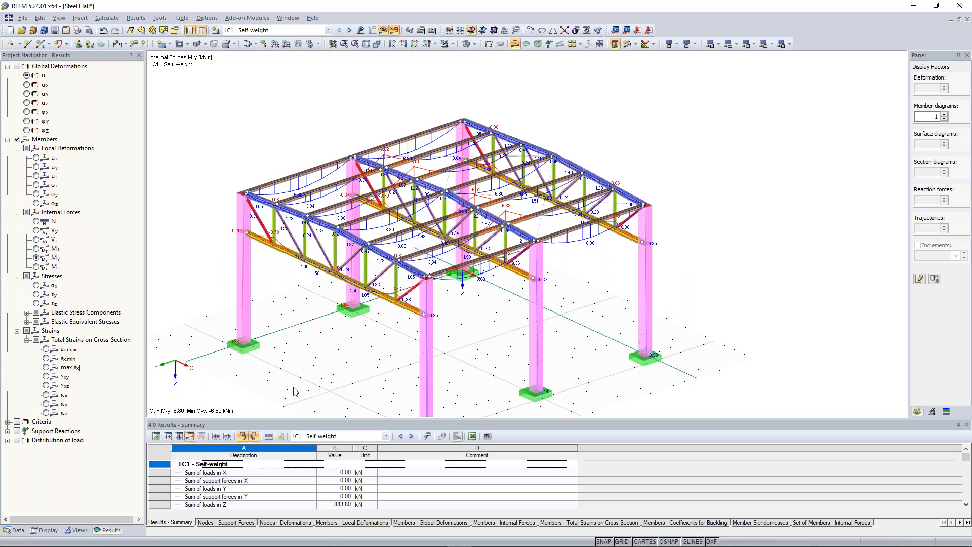
- Isolate the top-chord member at the middle frame's eave and examine its My diagram
middle_click_drag(357, 123, 384, 123)
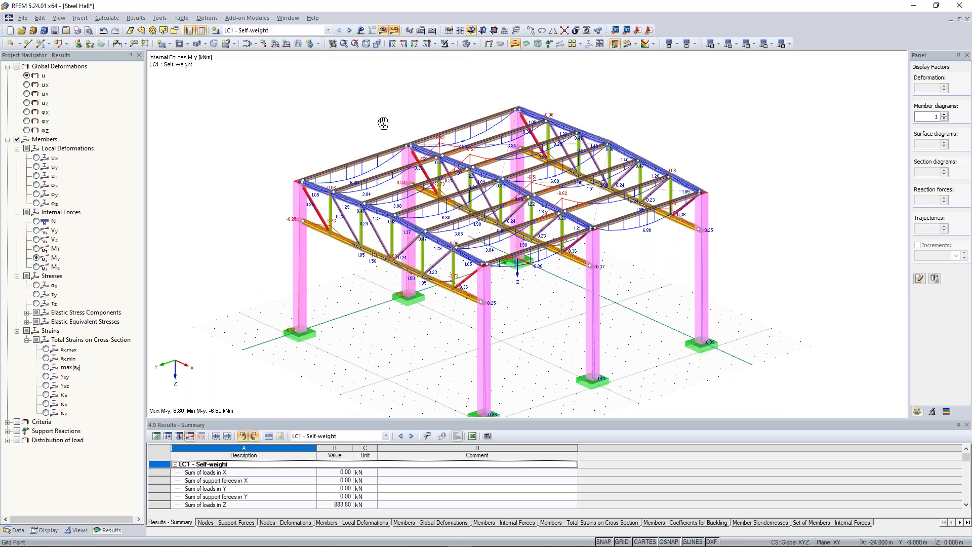
scroll(415, 216, "up", 5)
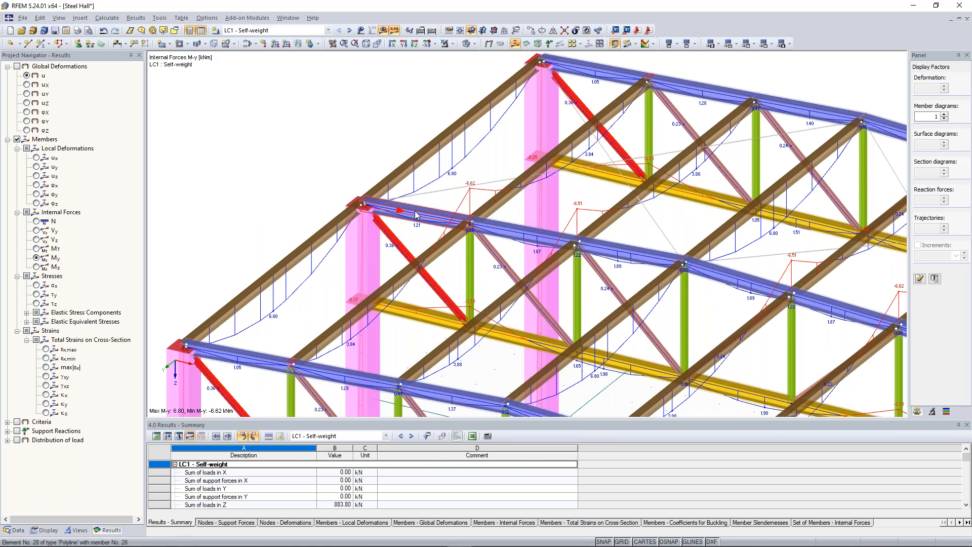
scroll(415, 215, "up", 2)
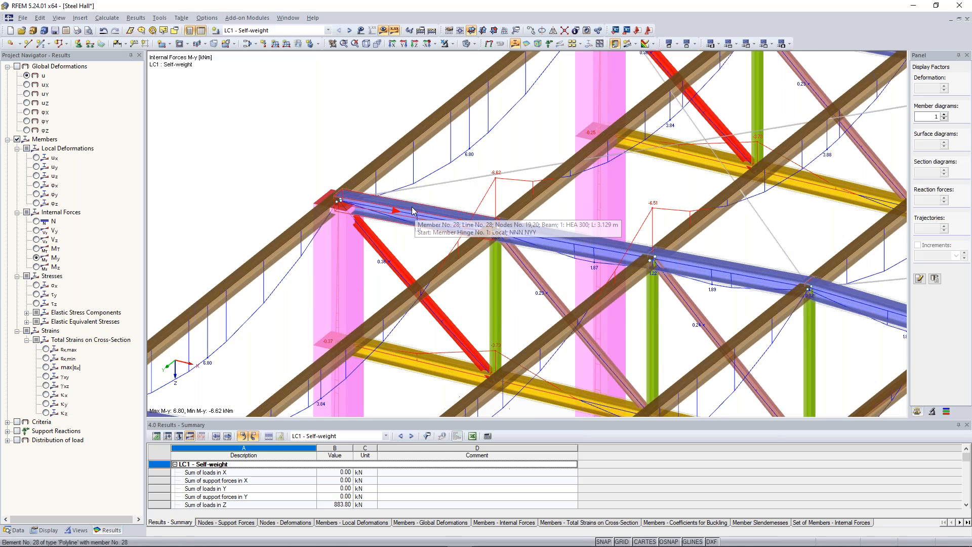
middle_click_drag(489, 228, 501, 268)
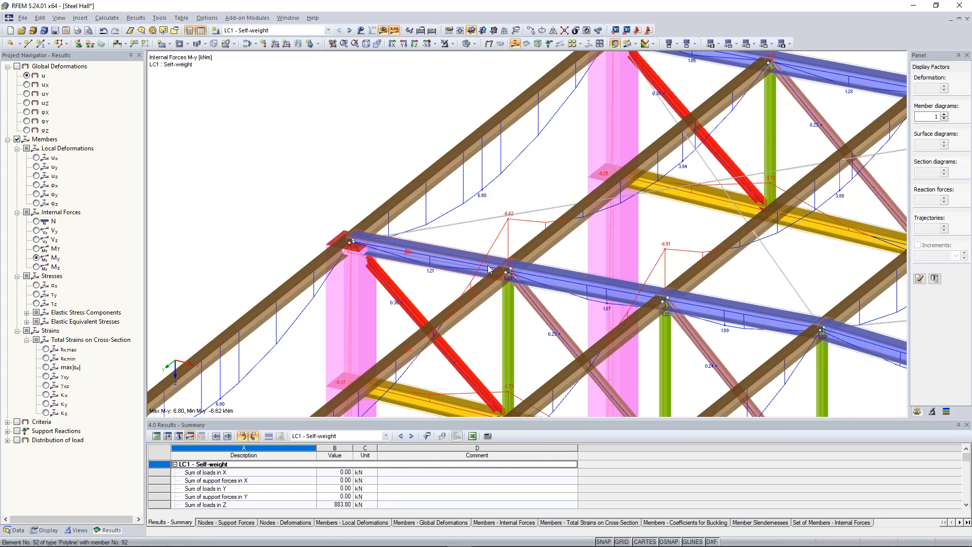
left_click(356, 227)
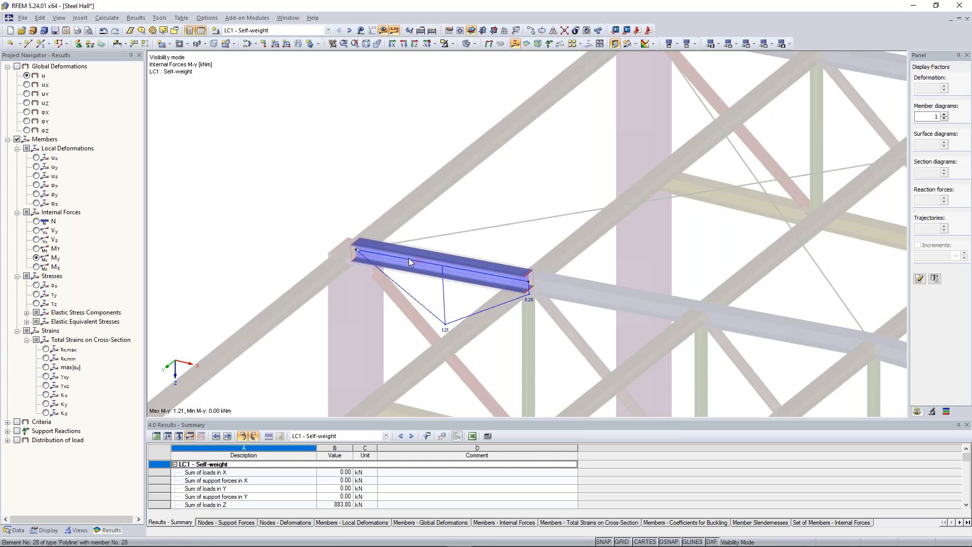
scroll(321, 127, "down", 3)
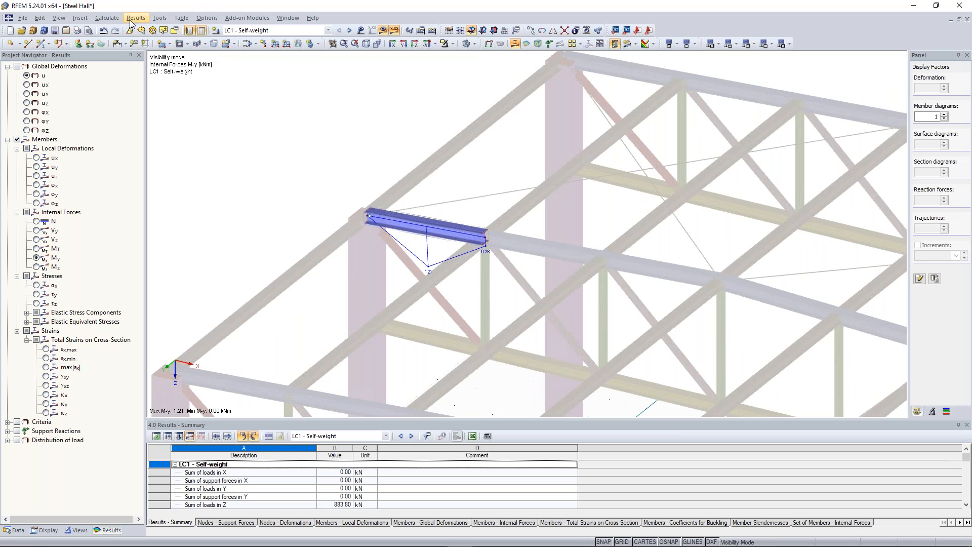
- Set the number of member divisions for result diagrams to 30 in the global calculation parameters and display the LC1 results again
left_click(107, 18)
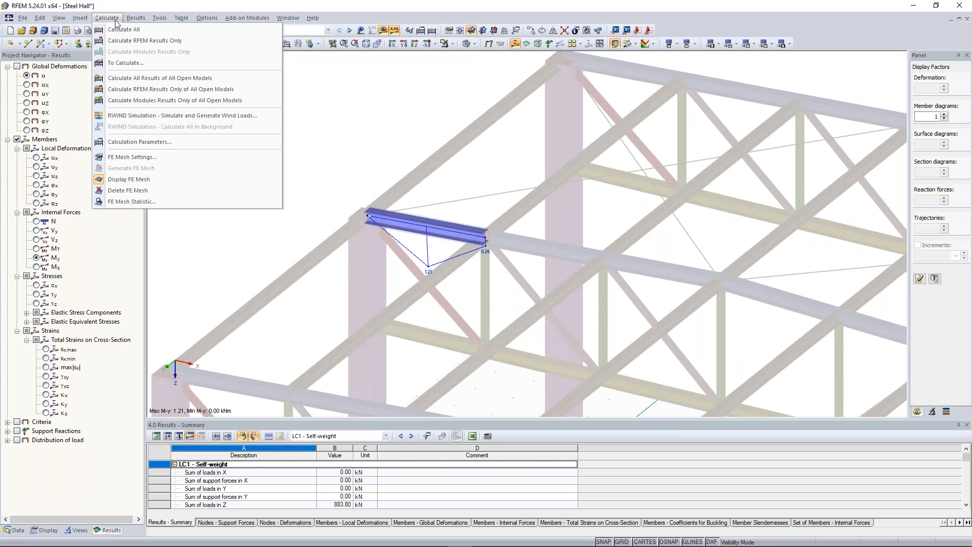
left_click(178, 146)
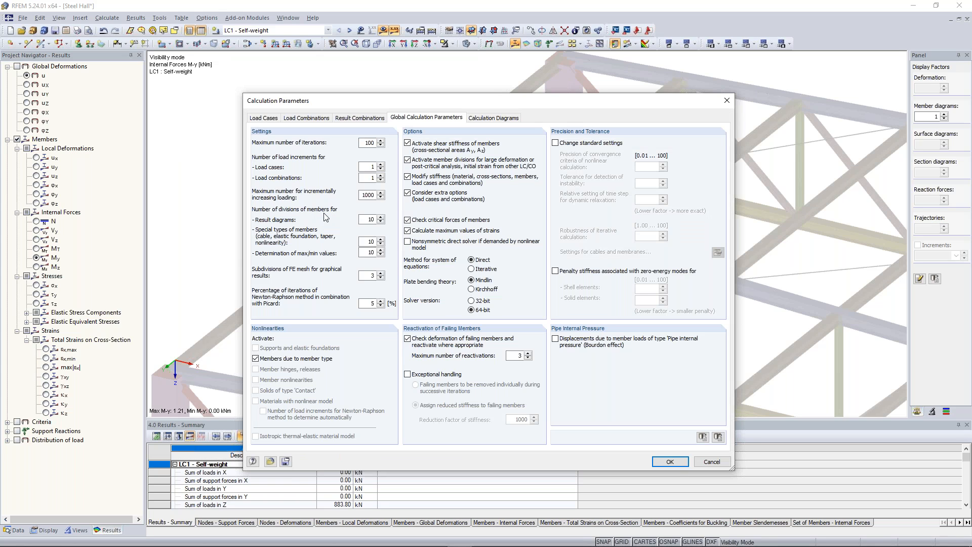
key("Tab")
left_click(432, 31)
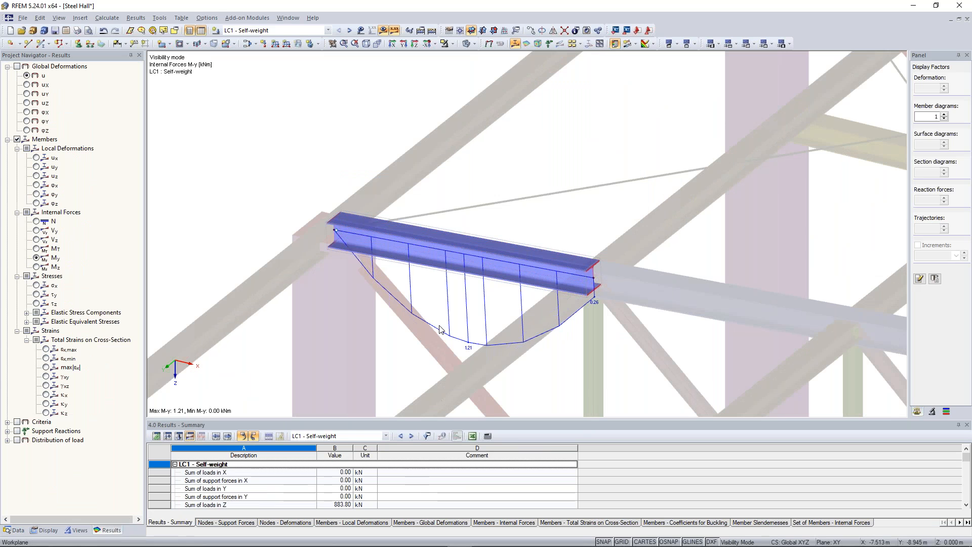
- Cancel the visibility mode to show the My diagrams on the complete hall
scroll(439, 329, "down", 3)
left_click(452, 43)
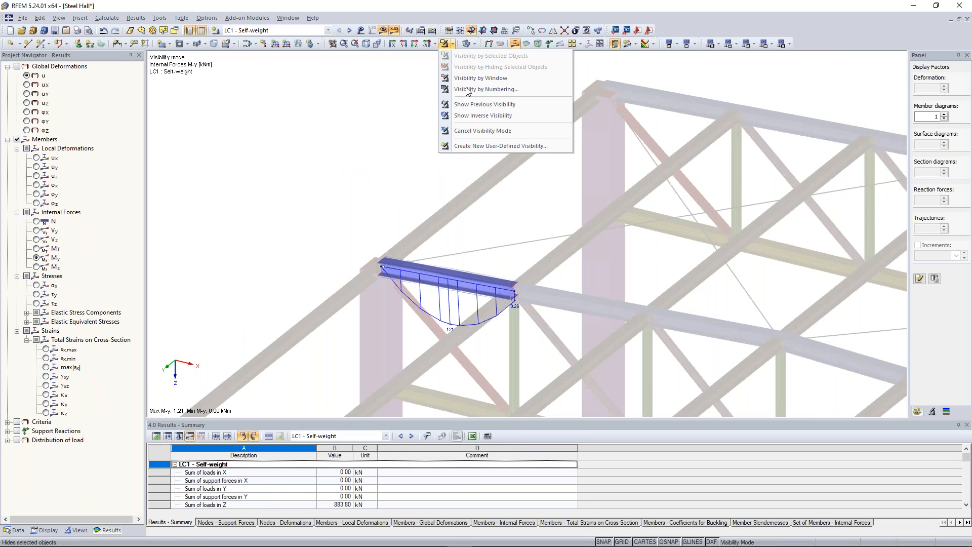
left_click(477, 135)
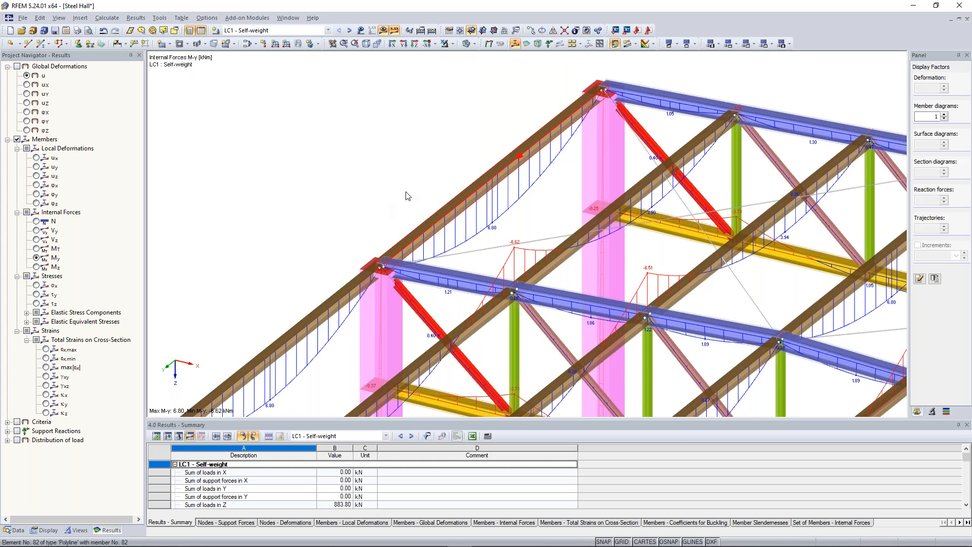
scroll(425, 190, "down", 2)
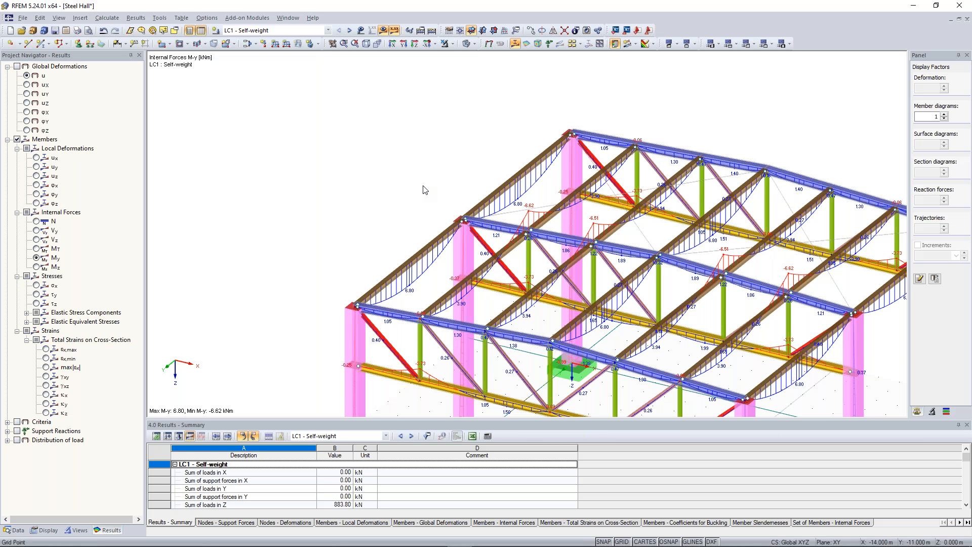
- Recheck the result-diagram division setting in the calculation parameters and view the My diagrams across the whole hall
scroll(425, 193, "up", 2)
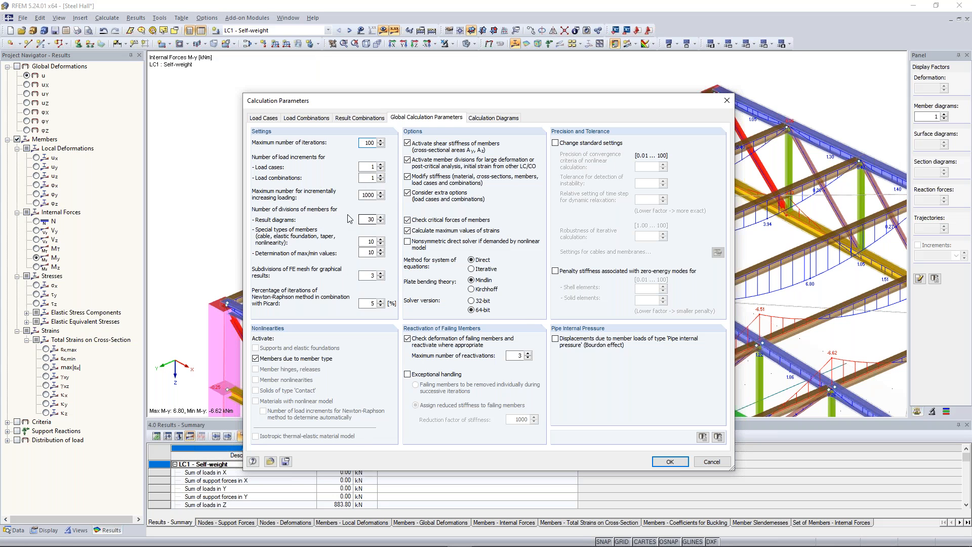
left_click(363, 219)
key("Return")
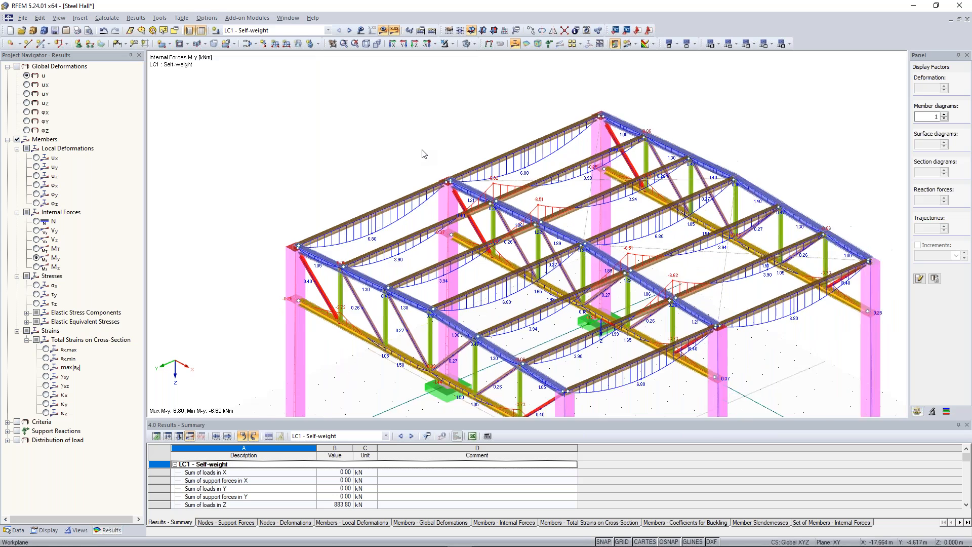
scroll(424, 154, "down", 1)
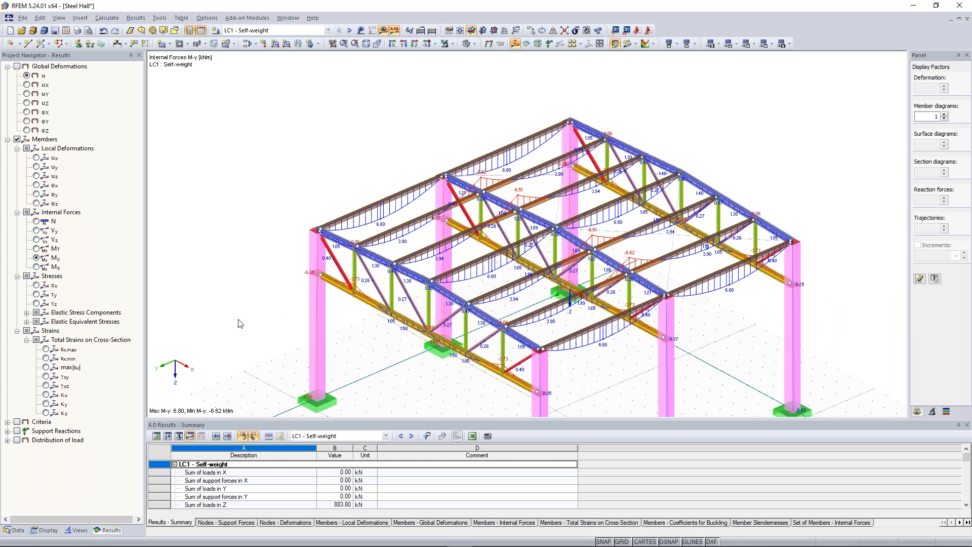
middle_click_drag(412, 175, 299, 106, "ctrl")
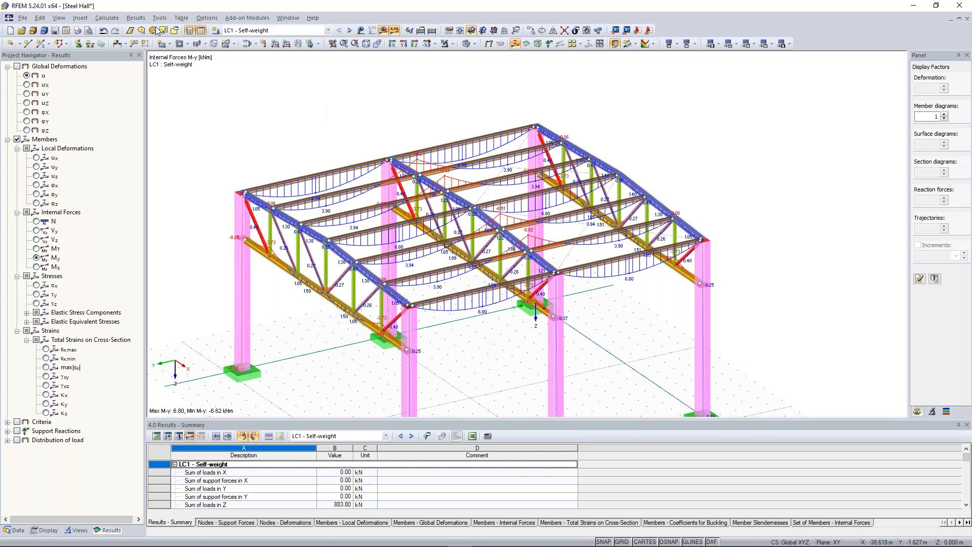
- Activate exceptional handling of failing members in the global calculation parameters, with failing members removed individually during successive iterations
left_click(115, 20)
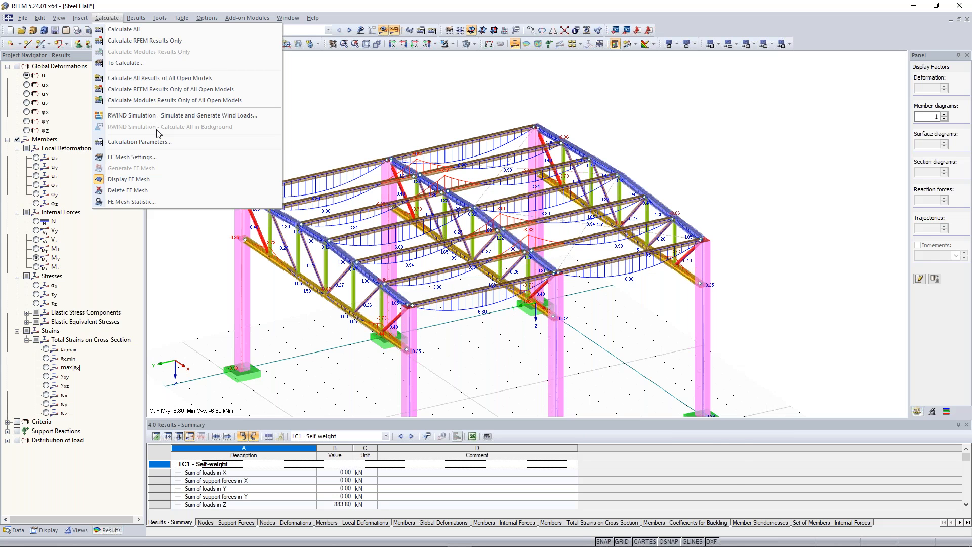
left_click(152, 142)
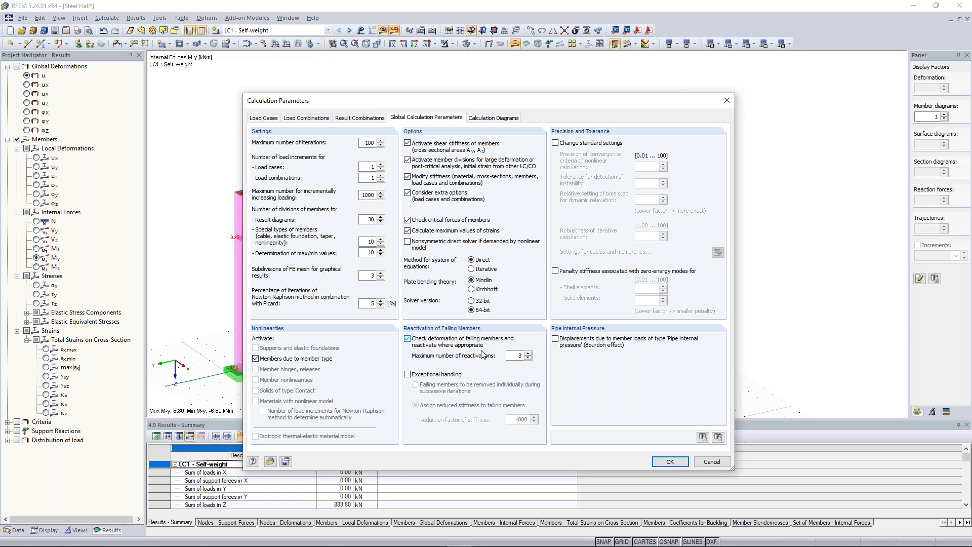
left_click_drag(660, 104, 456, 238)
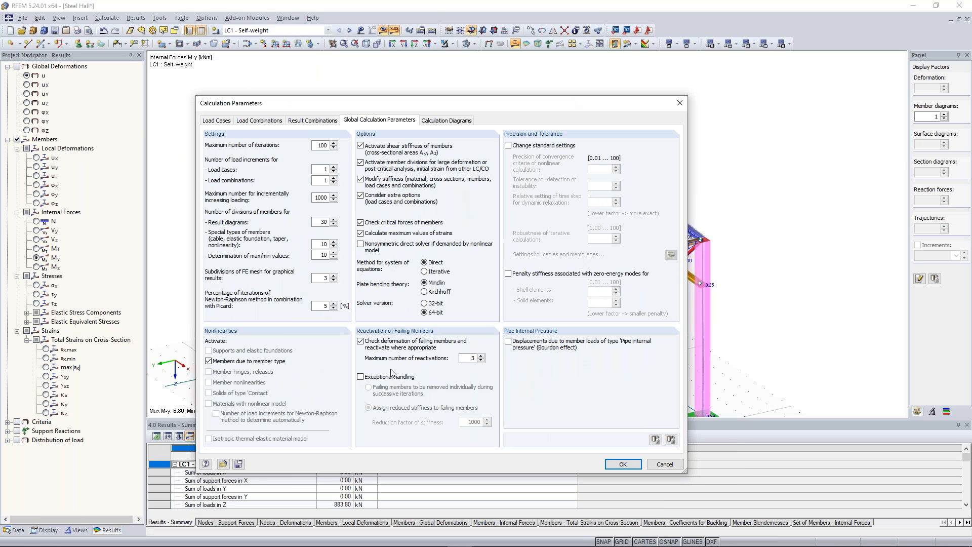
left_click(392, 376)
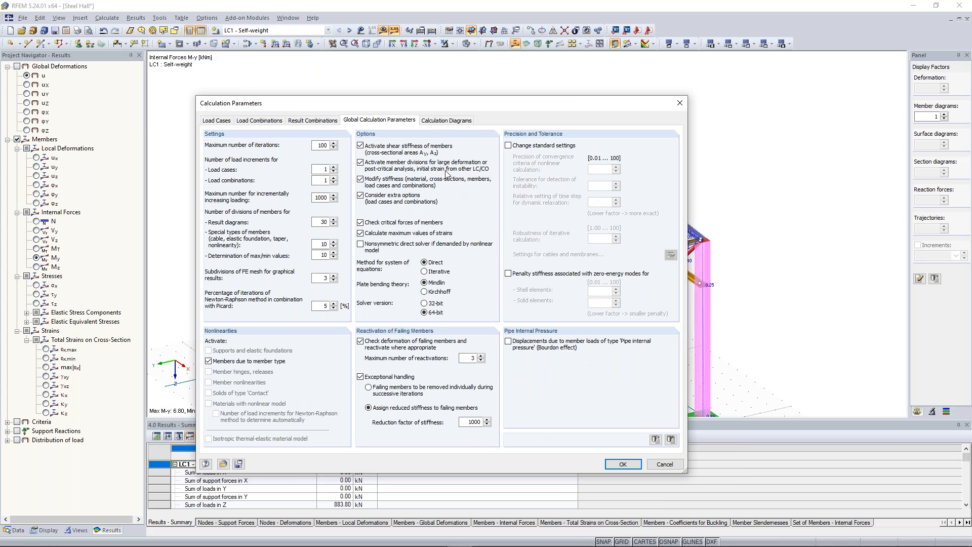
left_click_drag(468, 98, 482, 81)
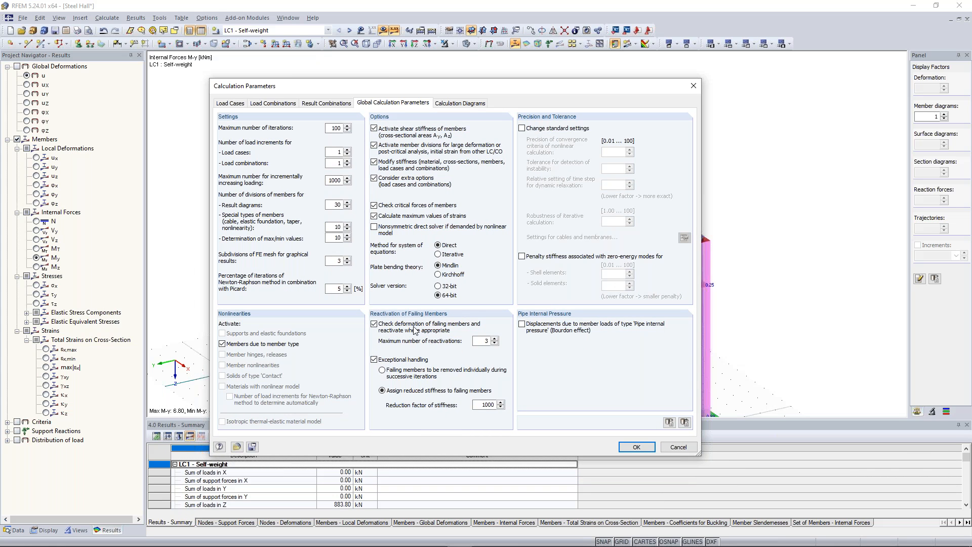
left_click(435, 375)
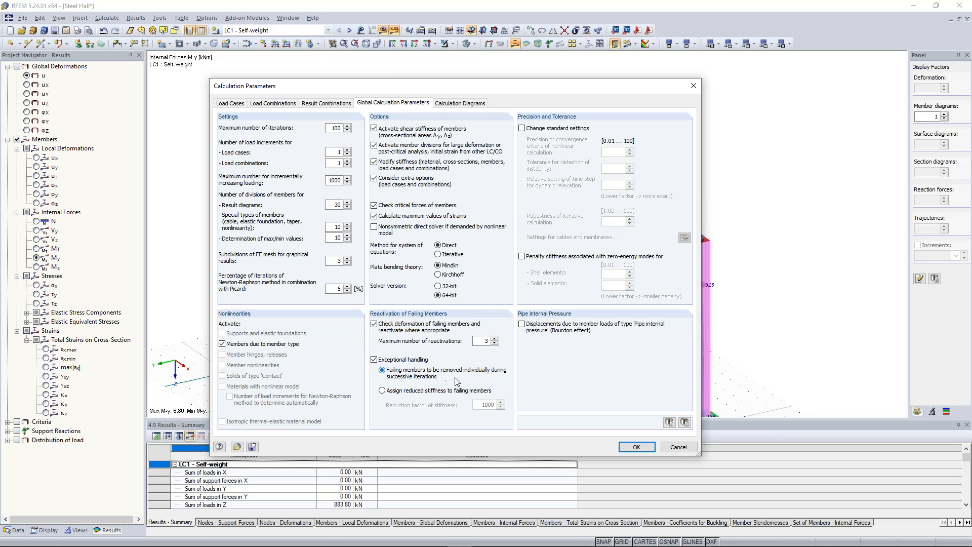
left_click(634, 447)
left_click(437, 293)
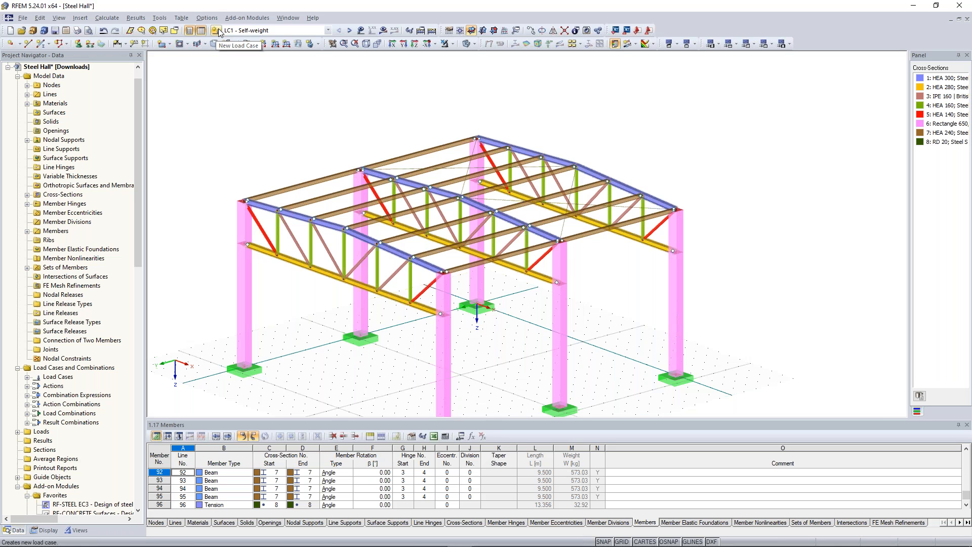
- Create load cases LC2 Imposed load (Category A), LC3 Snow (H ≤ 1000 m a.s.l.) and LC4 Wind in +X with the Wind category
left_click(219, 31)
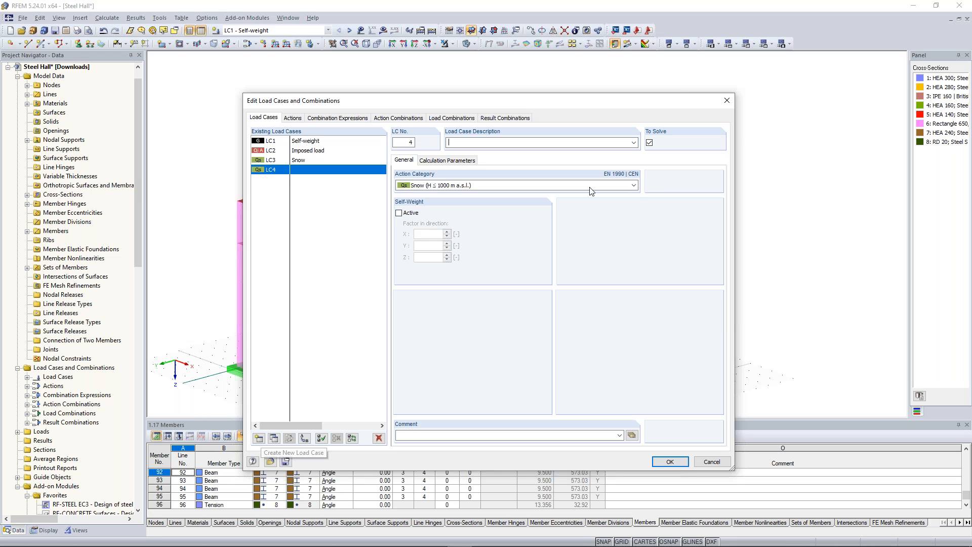
scroll(593, 190, "down", 1)
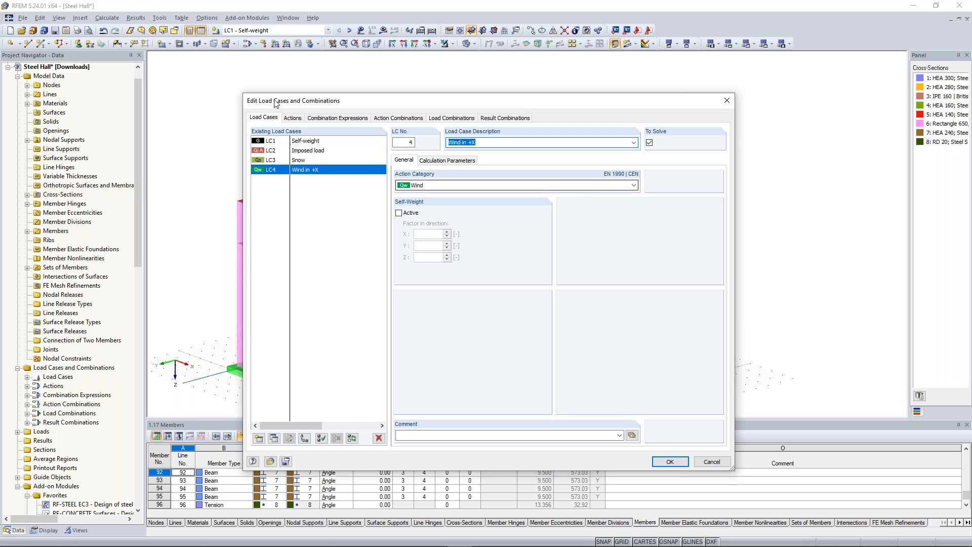
- Review the load cases assigned to the Imposed, Snow and Wind actions
left_click(294, 118)
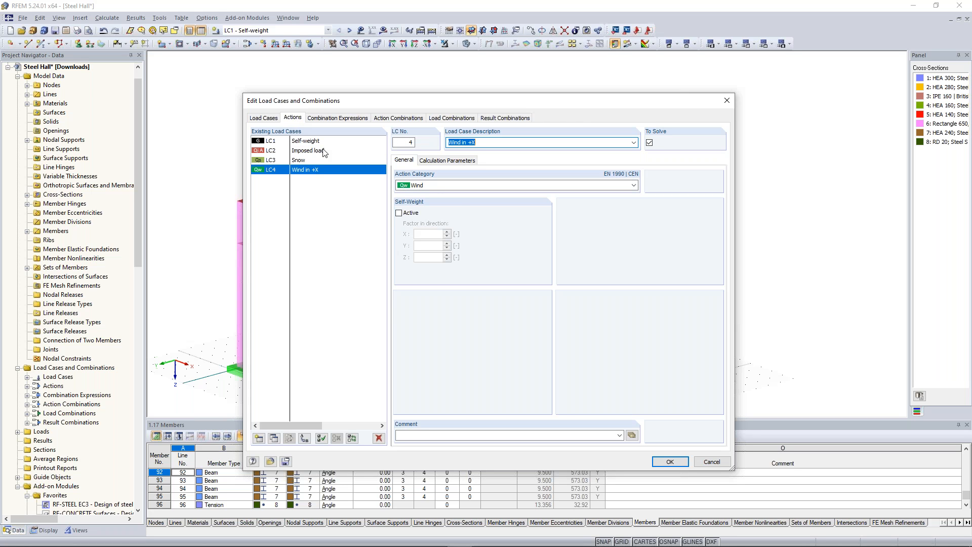
left_click(312, 150)
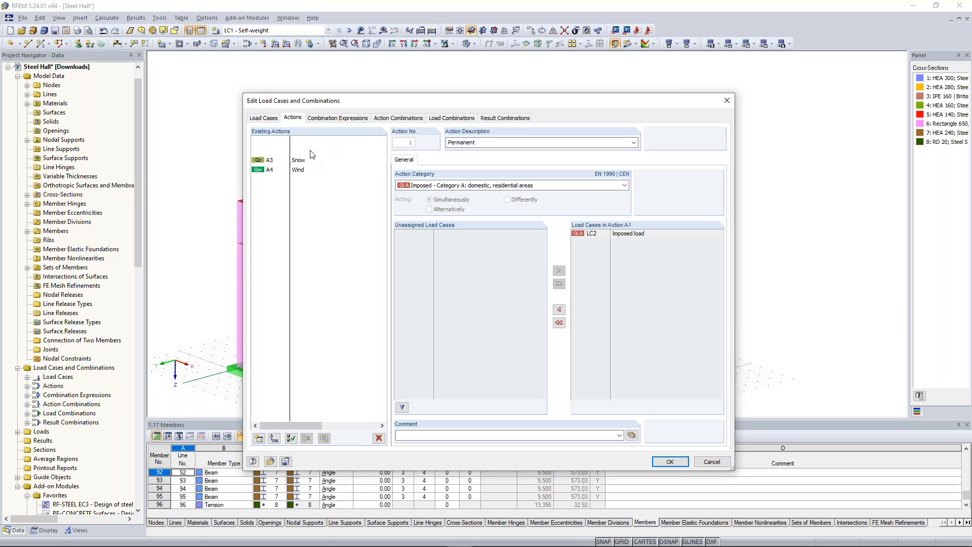
left_click(306, 161)
left_click(304, 170)
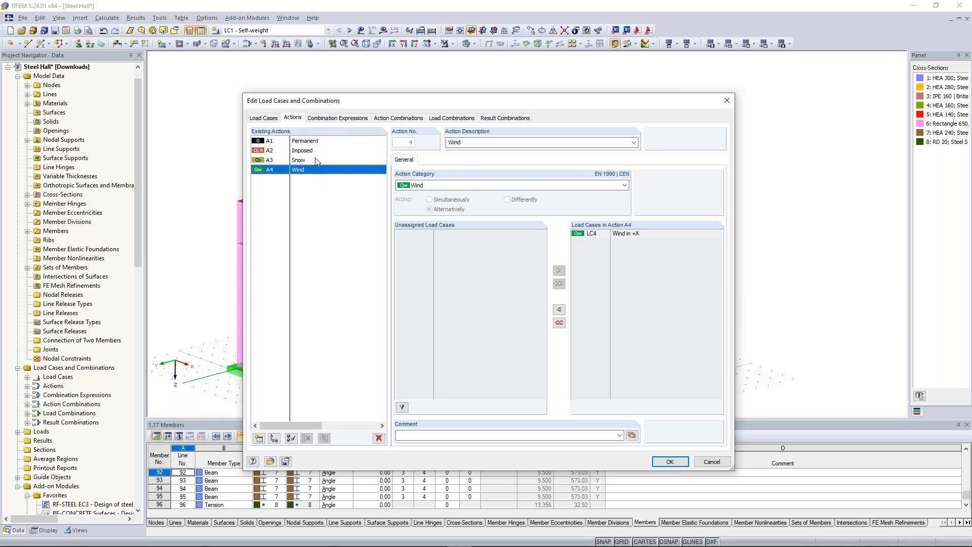
- Delete the three SLS combination expressions CE2 to CE4, keeping only the ULS expression CE1
left_click(338, 117)
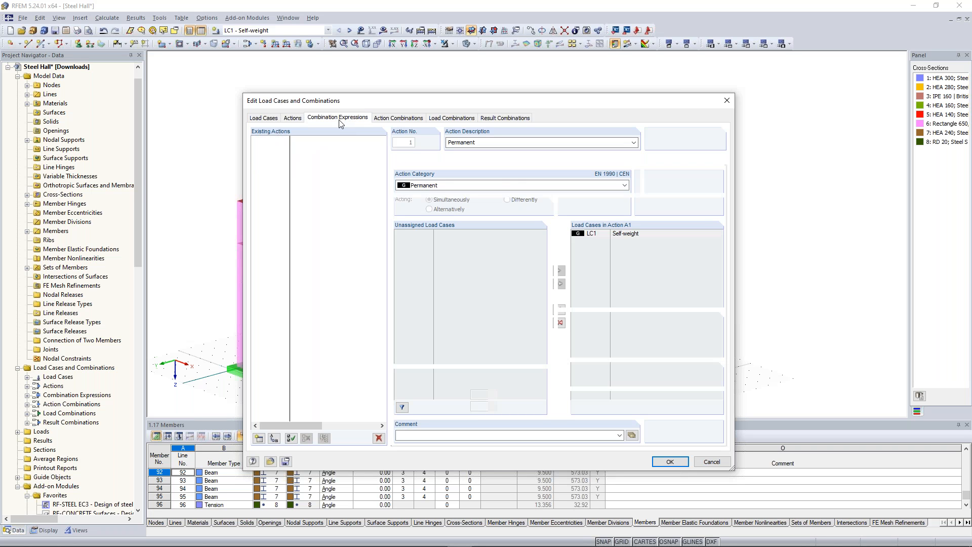
left_click(300, 149)
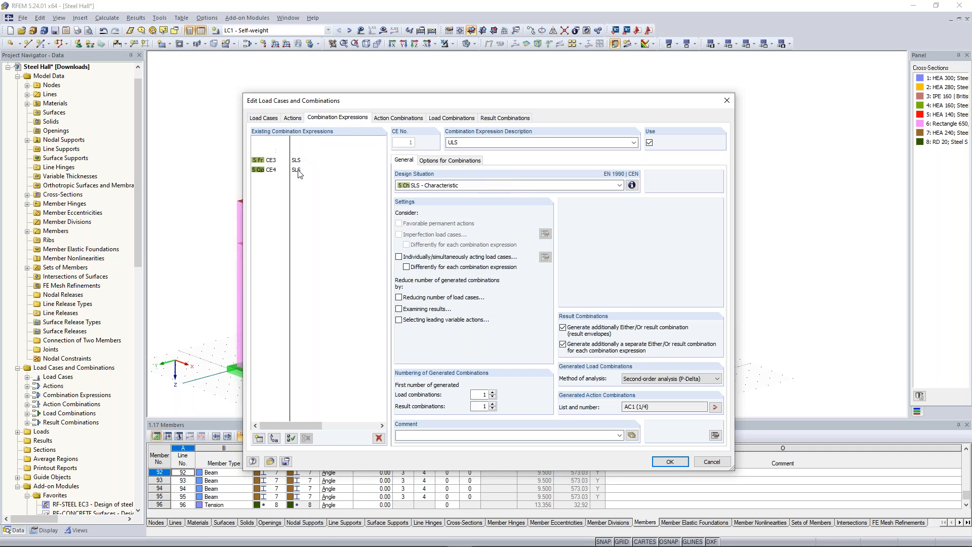
left_click(297, 170, "shift")
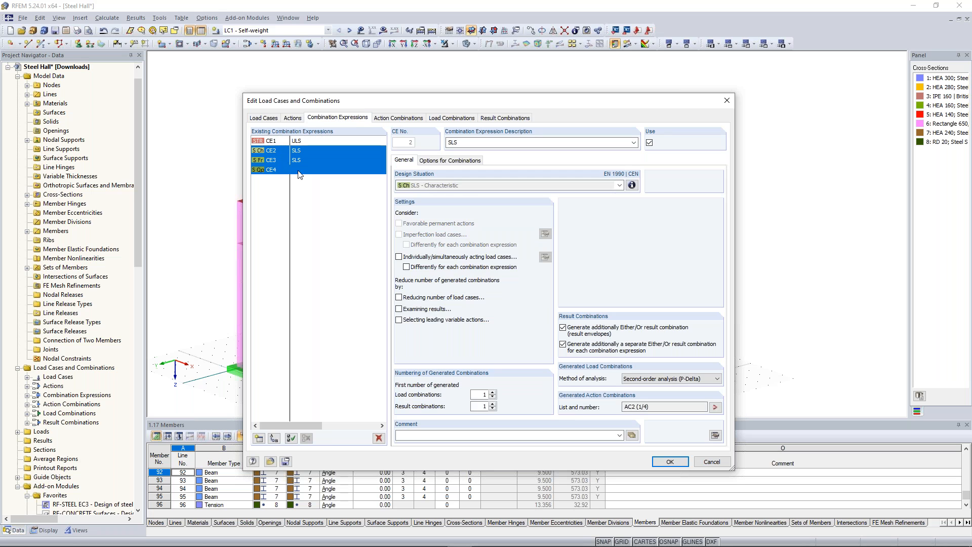
left_click(379, 439)
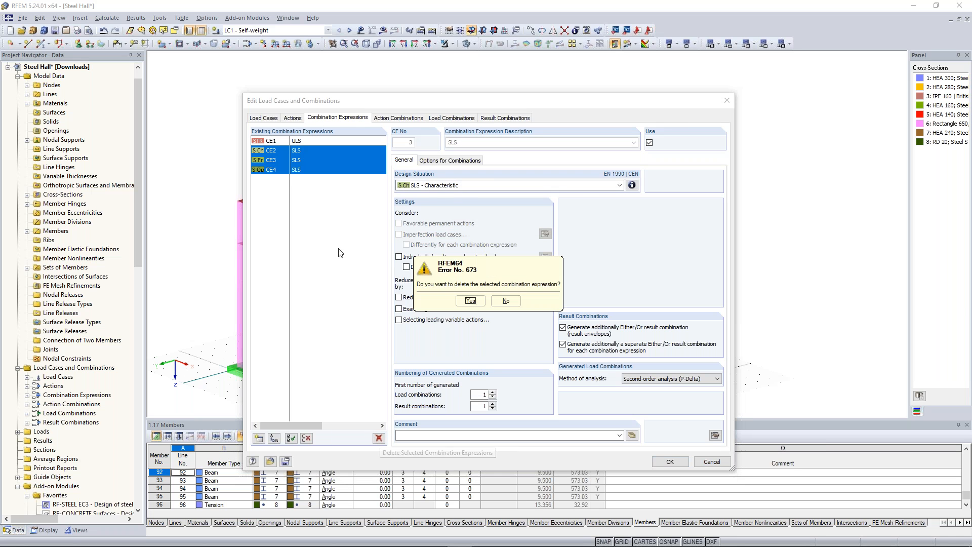
left_click(472, 301)
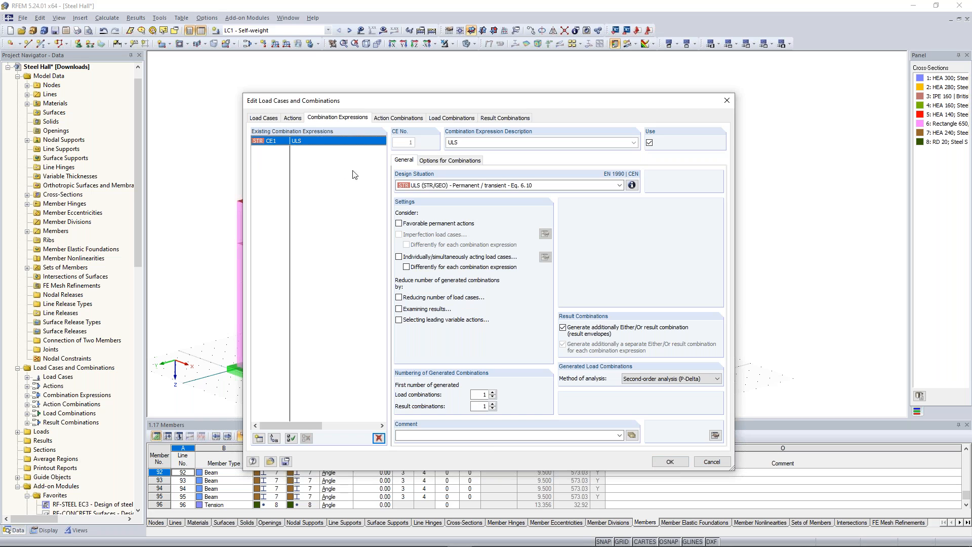
- Generate the action combinations and load combinations from the ULS combination expression
left_click(395, 120)
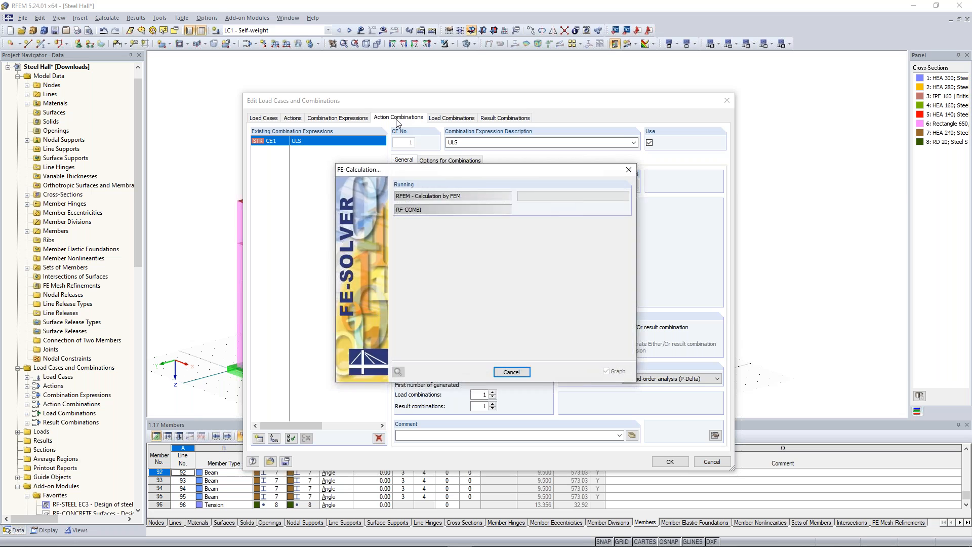
left_click(458, 120)
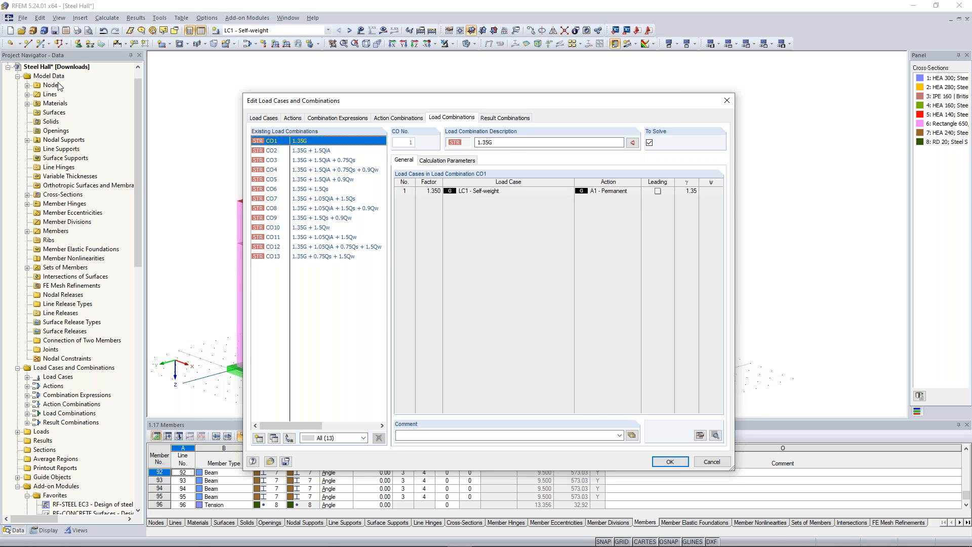
- Accept the generated load combinations and make LC1 Self-weight the current load case
key("Return")
scroll(284, 161, "down", 3)
middle_click_drag(257, 158, 316, 132)
scroll(281, 136, "up", 1)
scroll(316, 131, "up", 1)
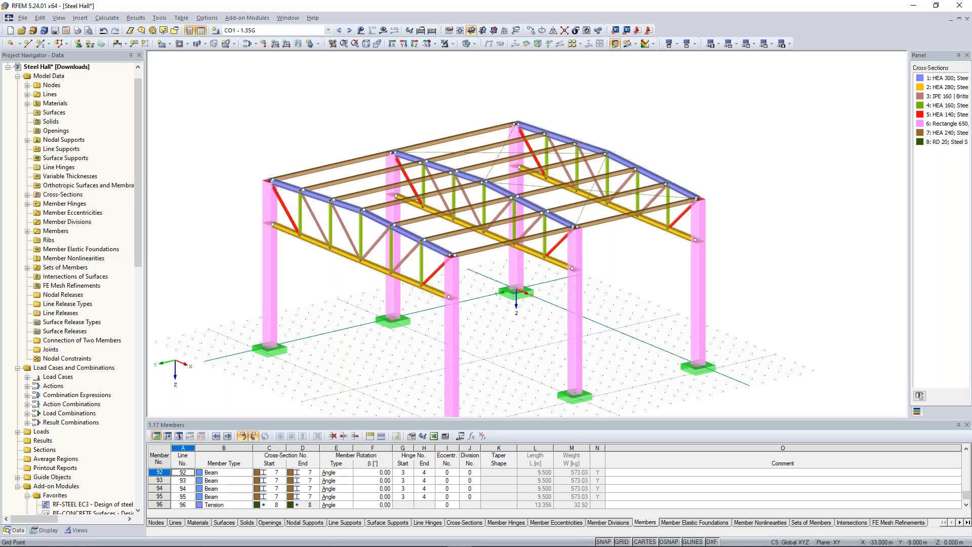
middle_click_drag(276, 107, 314, 97, "ctrl")
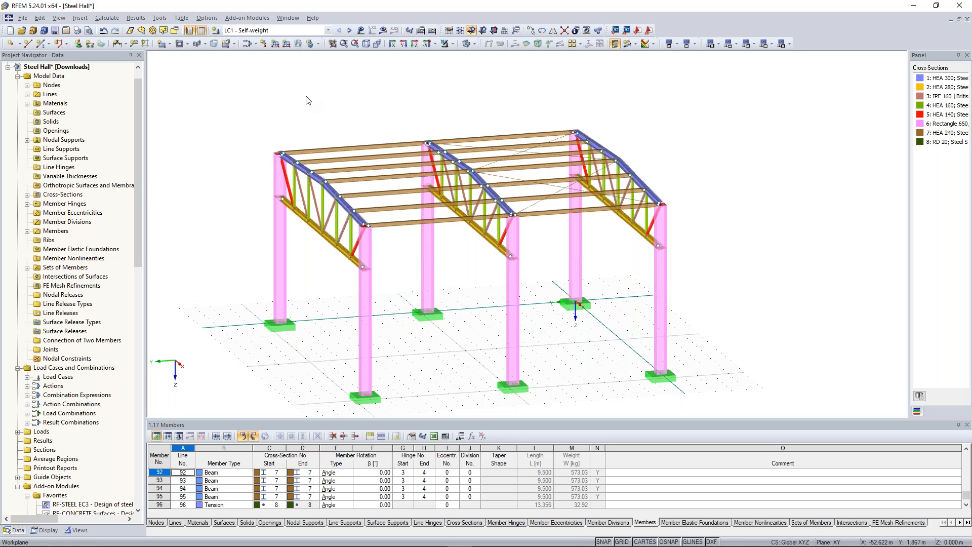
middle_click_drag(437, 122, 419, 124, "ctrl")
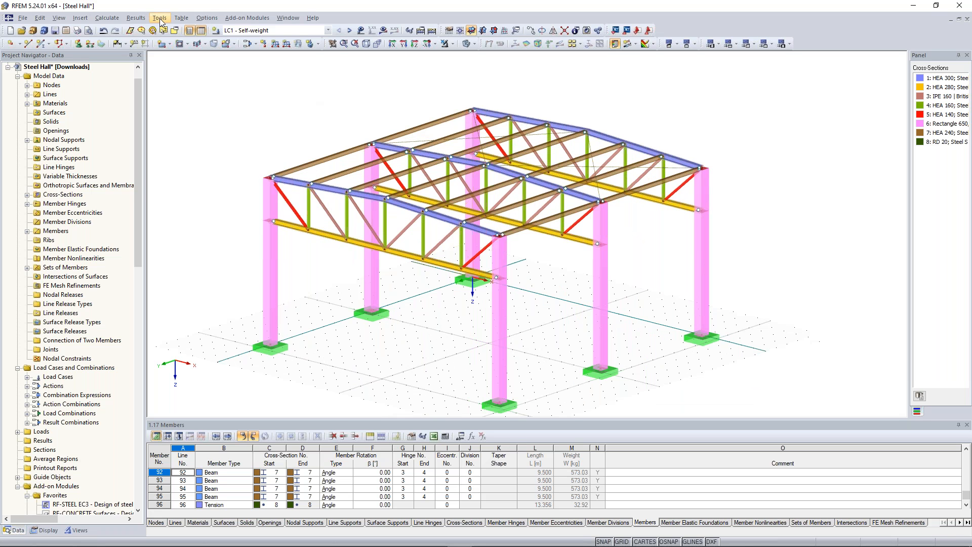
- Start generating member loads from an area load via planes, with global direction ZL and a uniform magnitude of 0.5 kN/m²
left_click(159, 18)
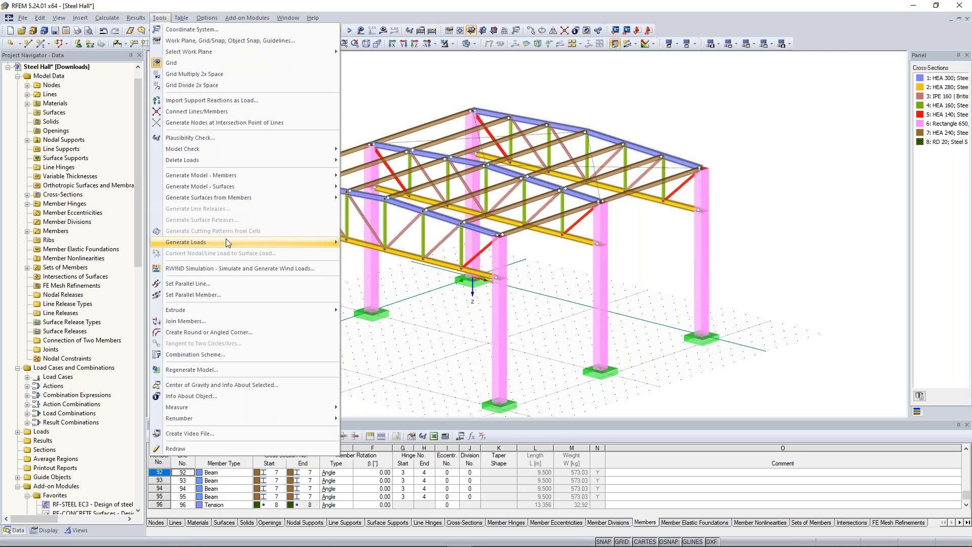
mouse_move(293, 242)
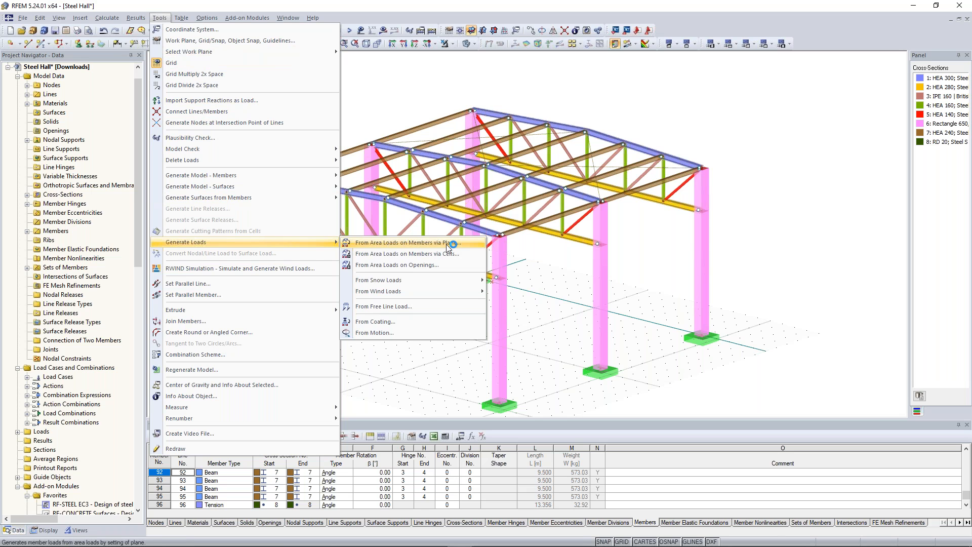
left_click(464, 244)
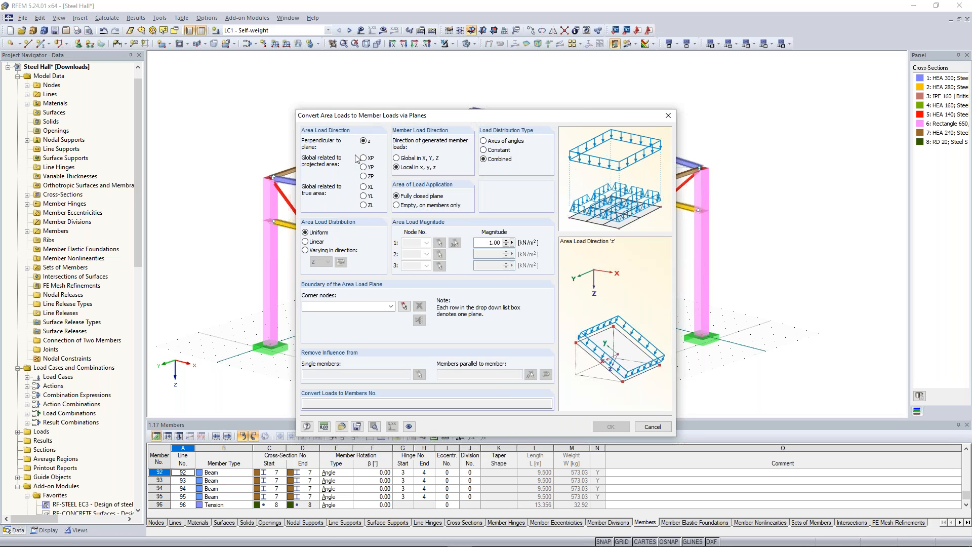
left_click(364, 205)
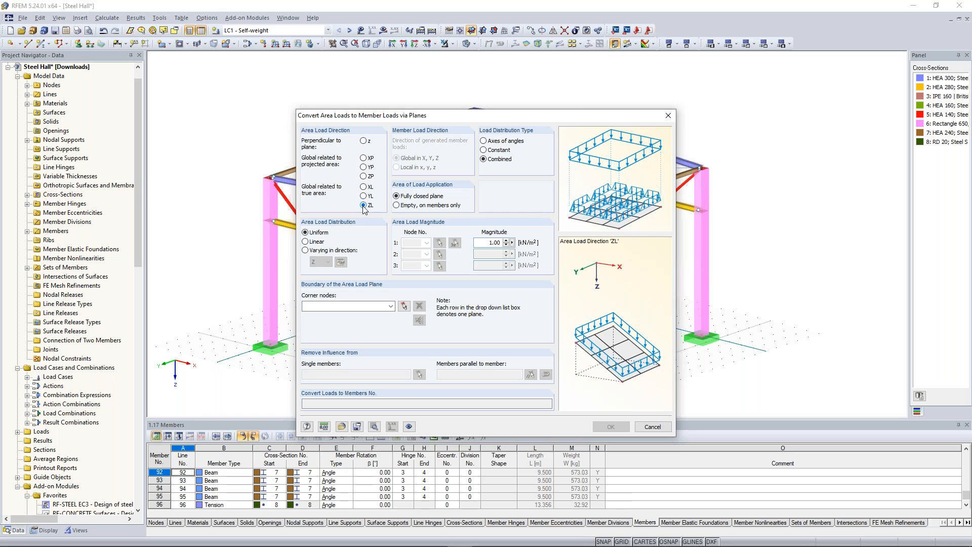
left_click_drag(490, 246, 504, 247)
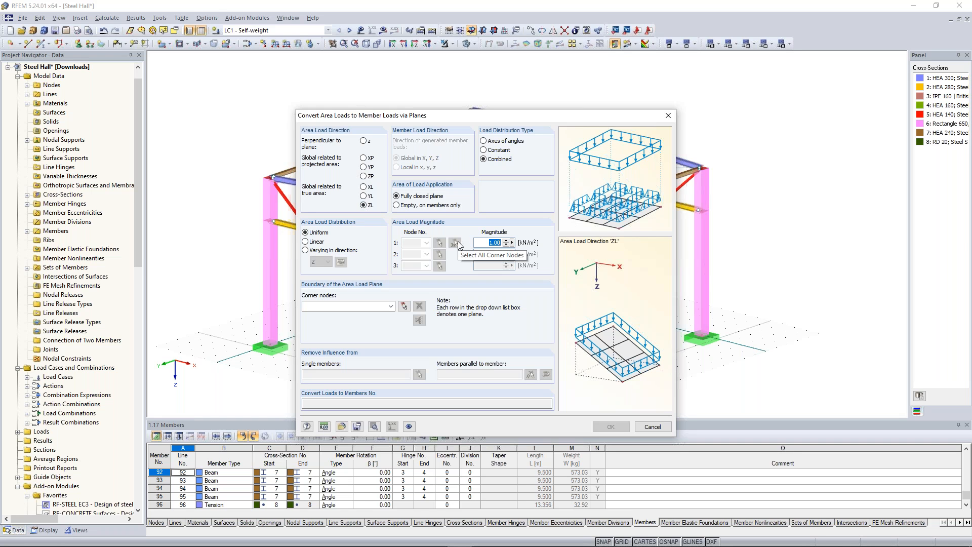
type("0,5")
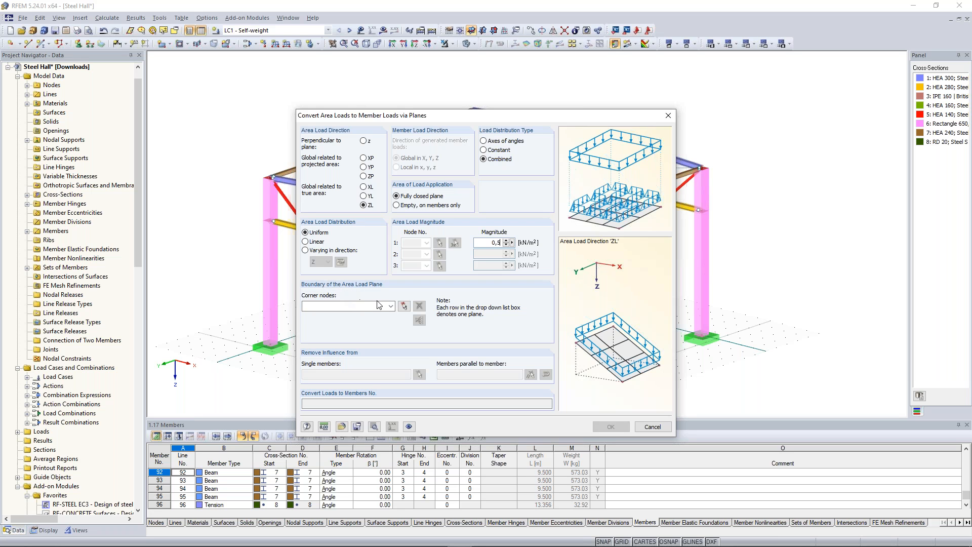
- Define the area load plane over the first roof slope using corner nodes 35, 3, 6 and 38
left_click(403, 307)
left_click(272, 177)
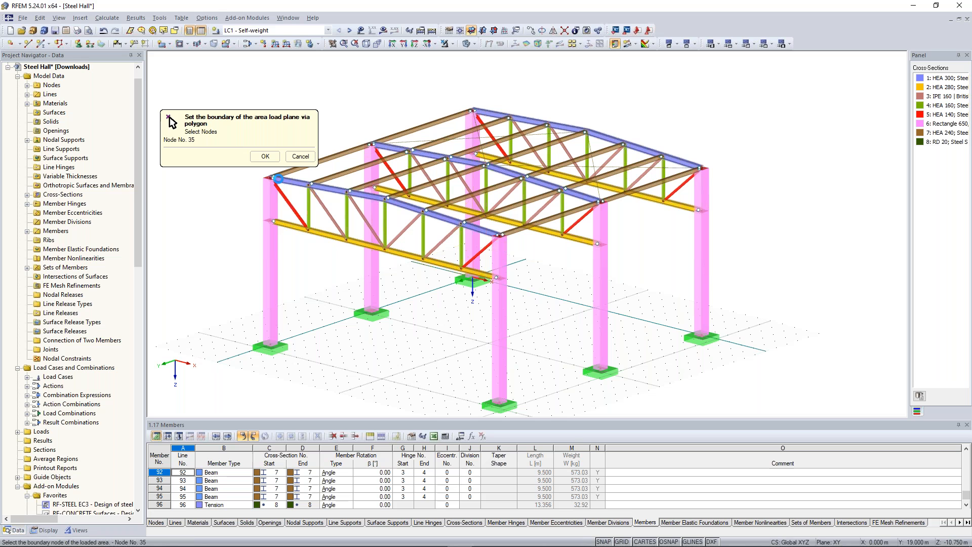
left_click(473, 111)
left_click(587, 131)
left_click(388, 198)
left_click(266, 157)
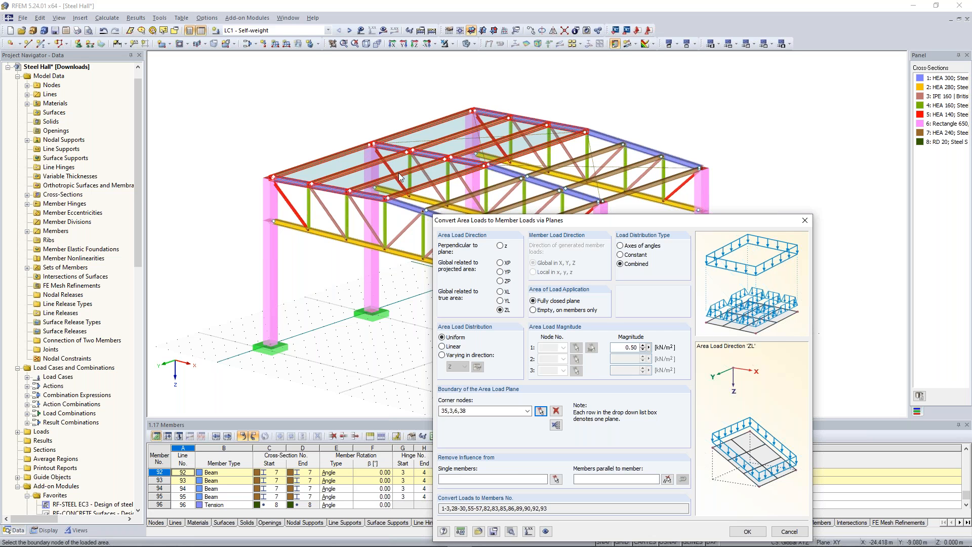
- Exclude the members parallel to member 57 from the loading and generate the first roof slope's load
left_click_drag(541, 220, 517, 112)
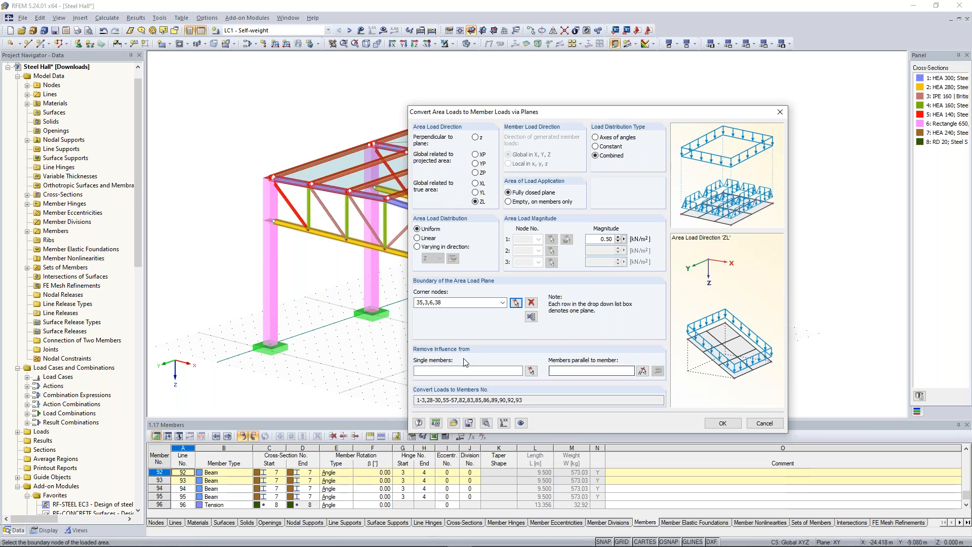
left_click(642, 371)
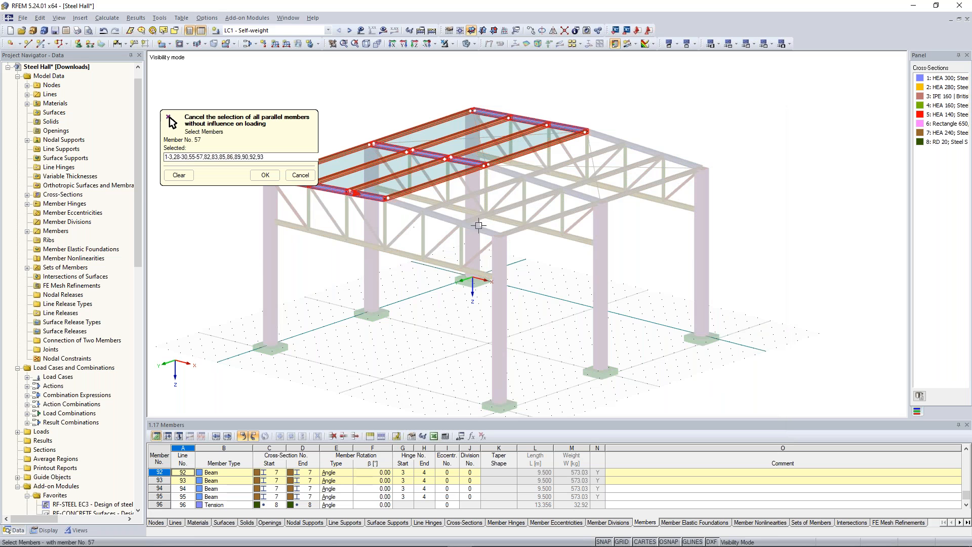
middle_click_drag(574, 213, 552, 188, "ctrl")
scroll(408, 173, "up", 4)
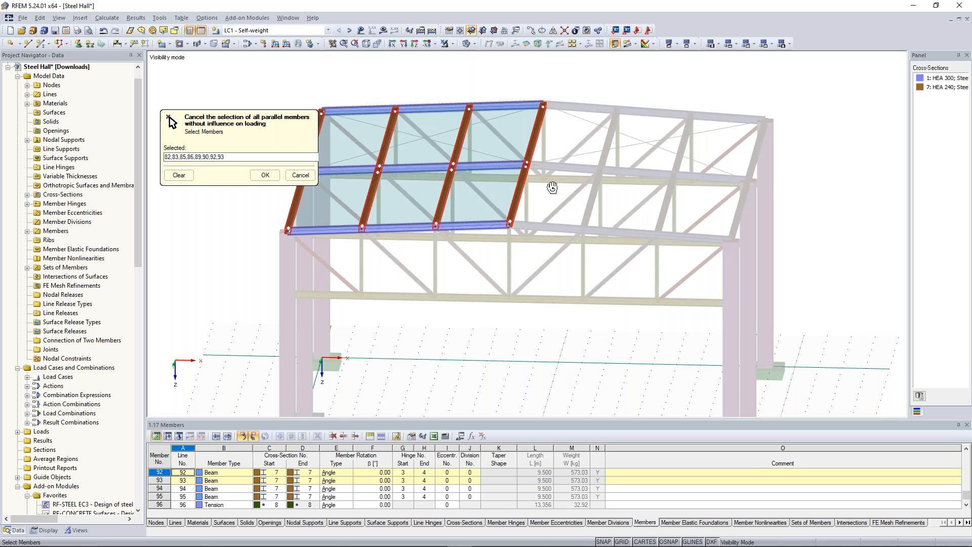
middle_click_drag(552, 187, 573, 189, "ctrl")
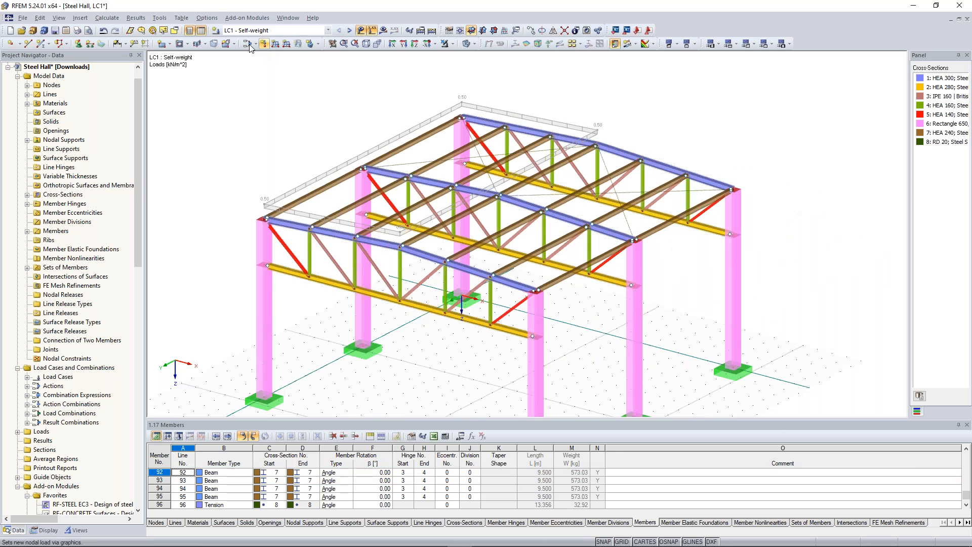
- Generate a second 0.50 kN/m² ZL area load, replacing the previous plane with the corner nodes of the opposite roof slope
left_click(160, 18)
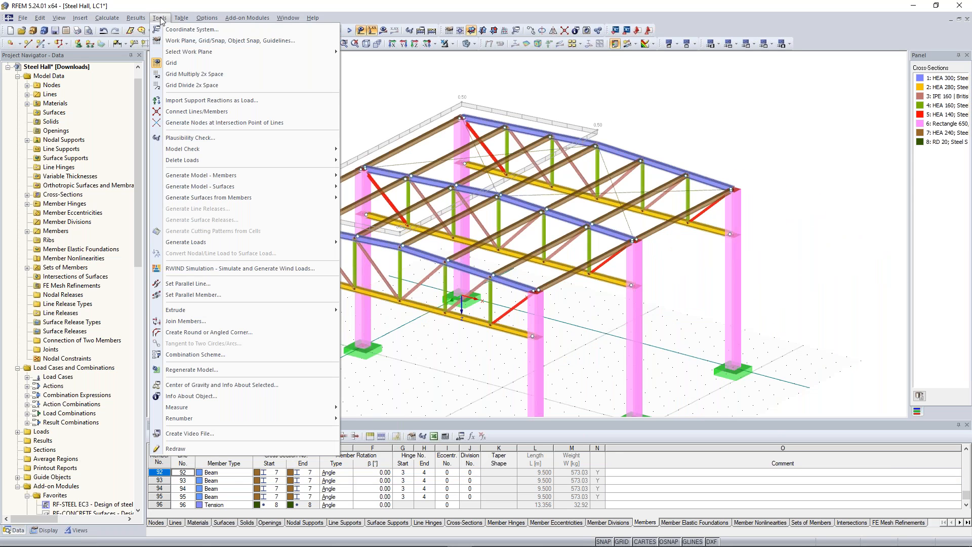
mouse_move(233, 242)
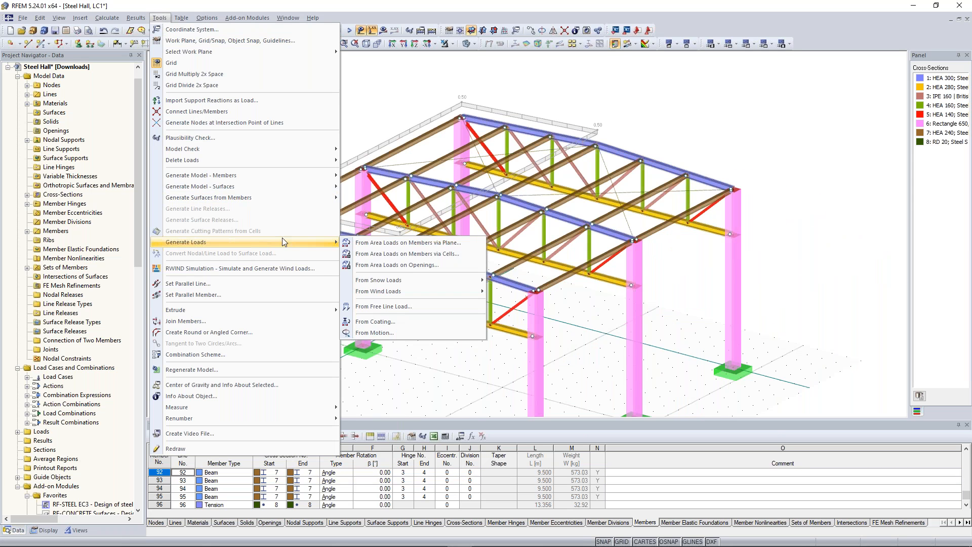
left_click(415, 242)
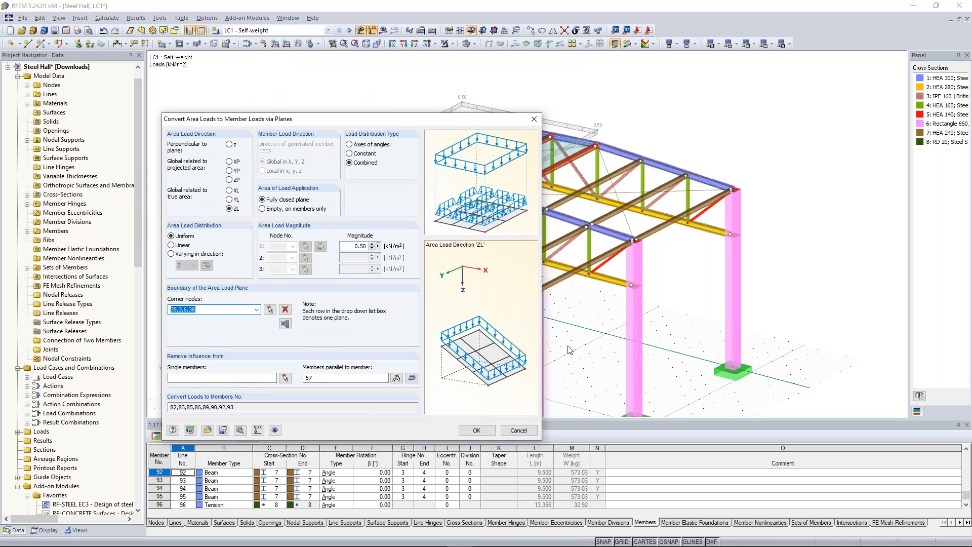
left_click_drag(412, 120, 498, 75)
left_click(308, 266)
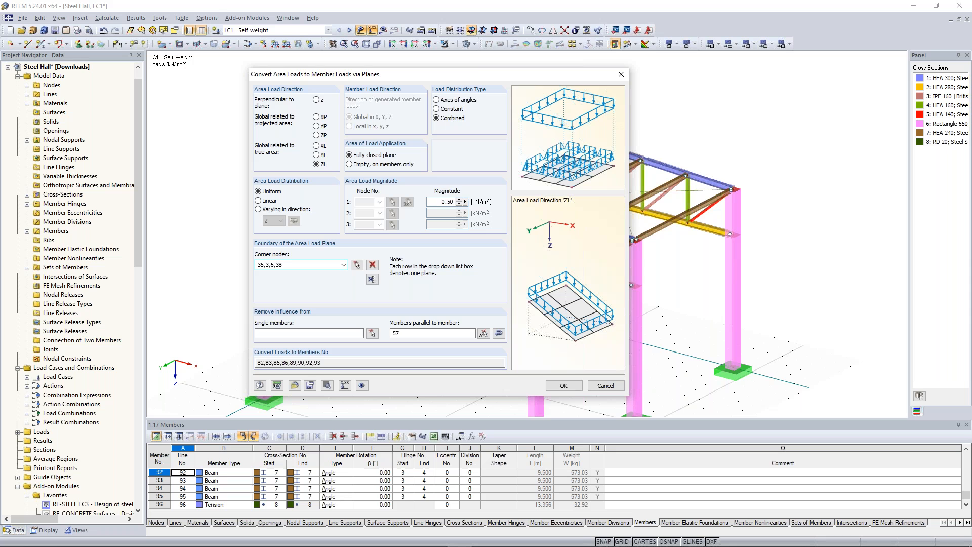
mouse_move(282, 265)
left_mouse_down()
mouse_move(258, 265)
mouse_move(267, 265)
left_mouse_up()
left_click(359, 266)
left_click(371, 267)
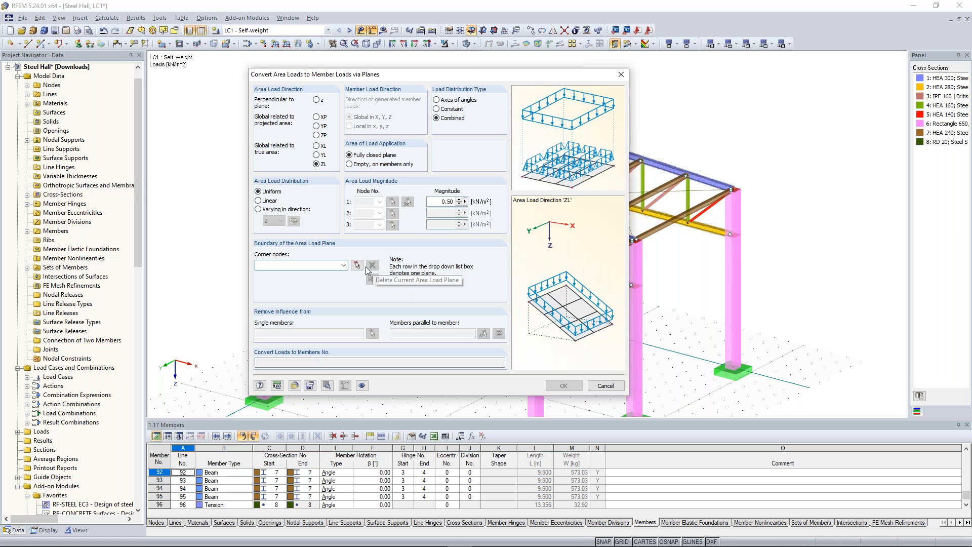
left_click(357, 265)
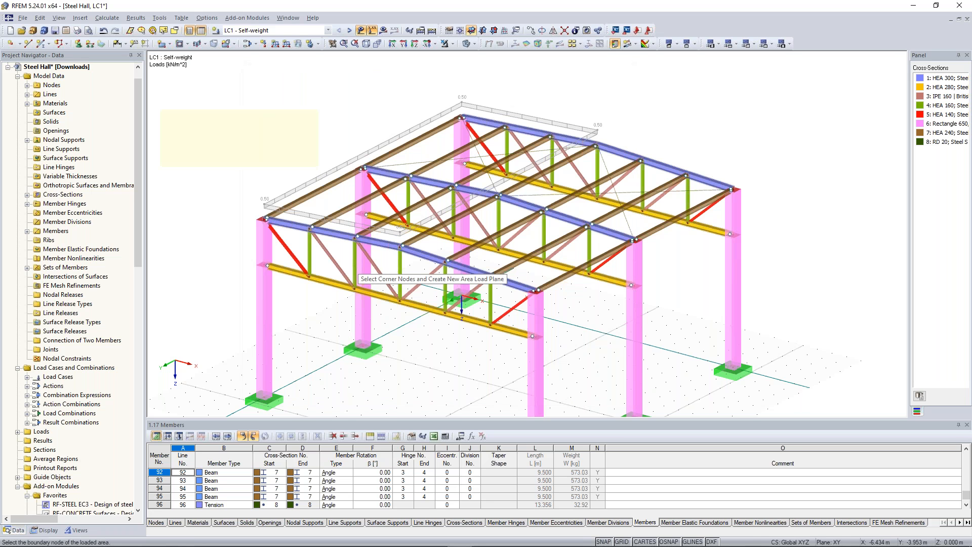
left_click(597, 147)
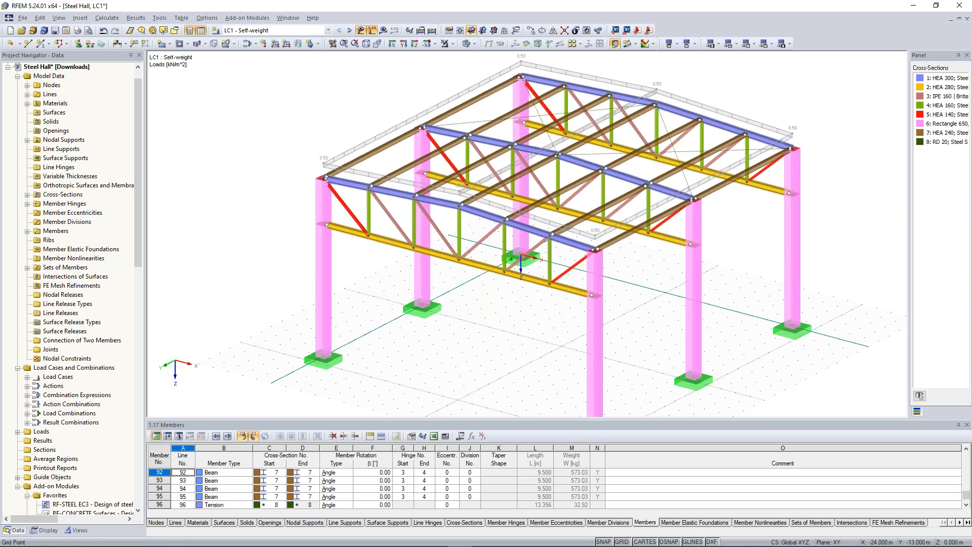
- Generate a 0.50 kN/m² ZL area load in LC1 on the plane spanned by the outer corners of the truss bottom chords
middle_click_drag(328, 218, 339, 220, "ctrl")
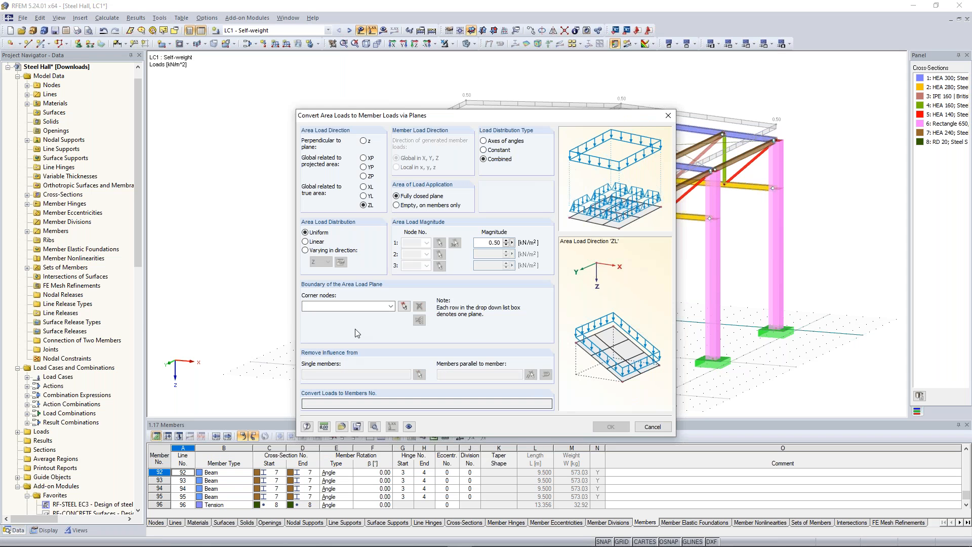
left_click(404, 306)
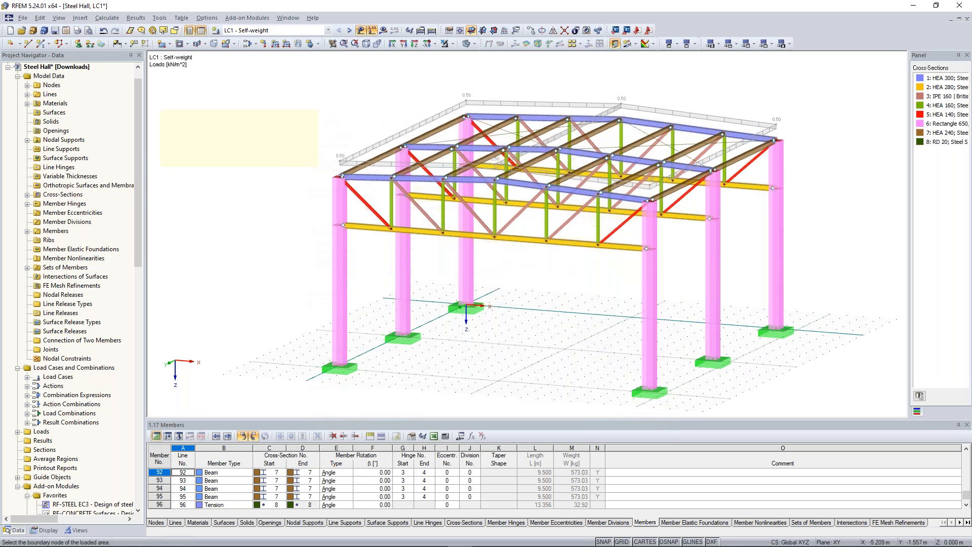
middle_click_drag(418, 297, 440, 327, "ctrl")
left_click(432, 127)
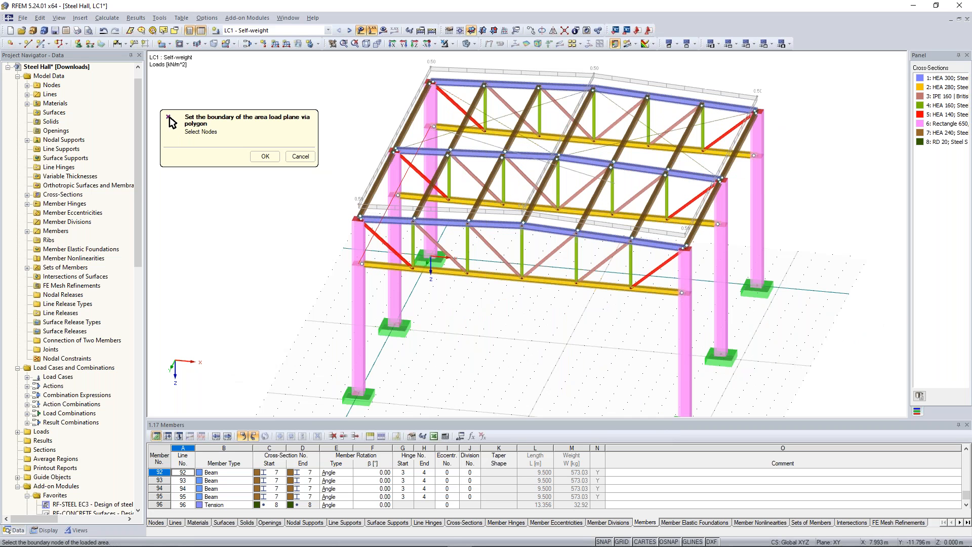
left_click(752, 155)
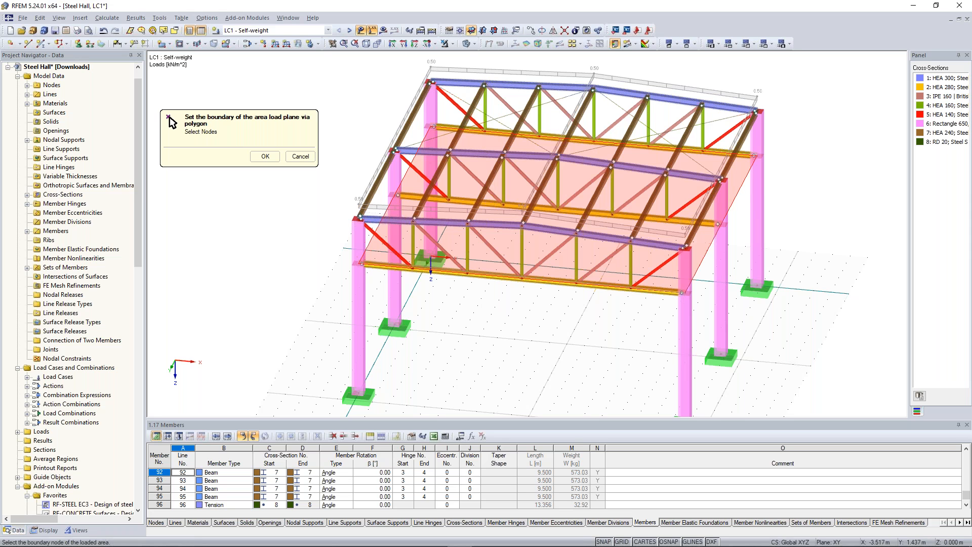
left_click(362, 264)
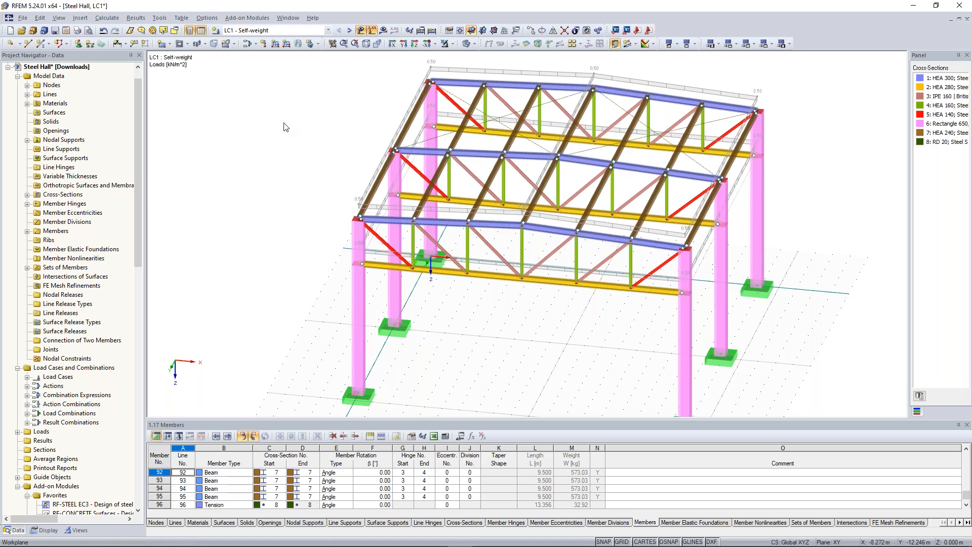
- Display the generated area loads separately as individual member loads and inspect their distribution on the purlins and bottom chords
middle_click_drag(461, 175, 409, 154, "ctrl")
right_click(460, 175)
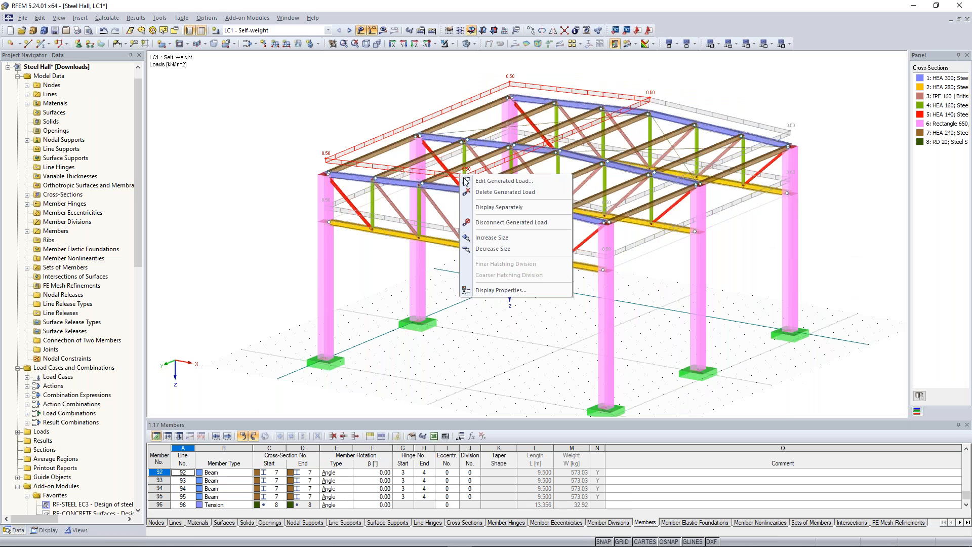
left_click(502, 207)
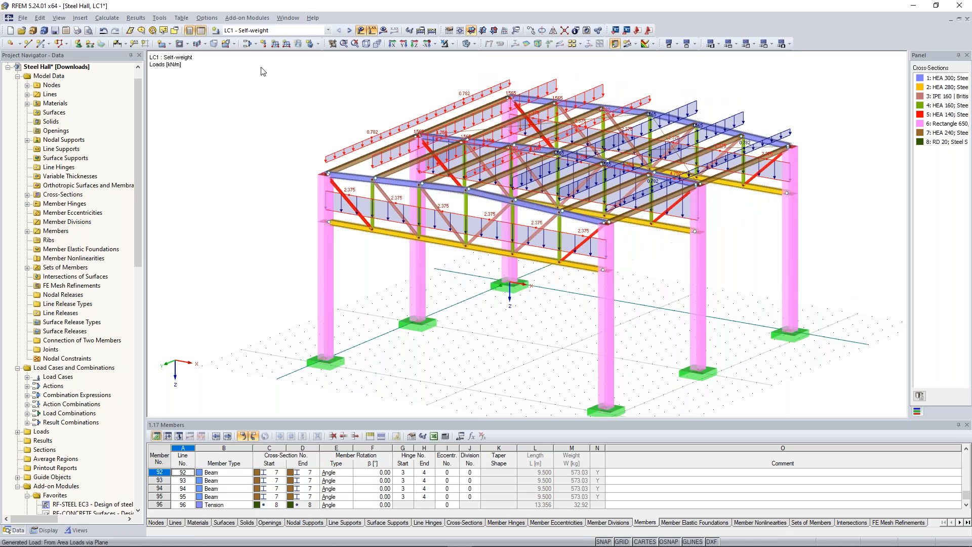
middle_click_drag(332, 111, 390, 135, "ctrl")
scroll(391, 137, "up", 1)
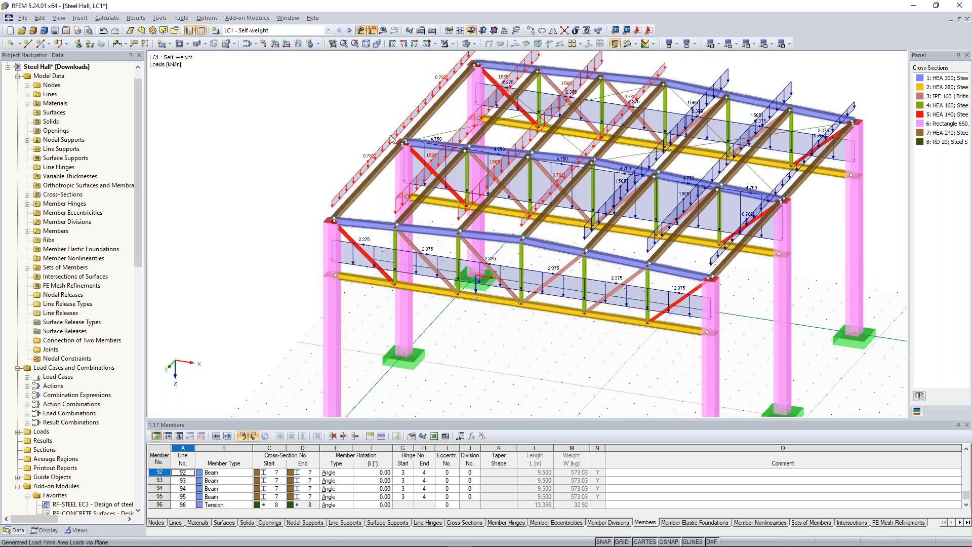
scroll(391, 136, "up", 1)
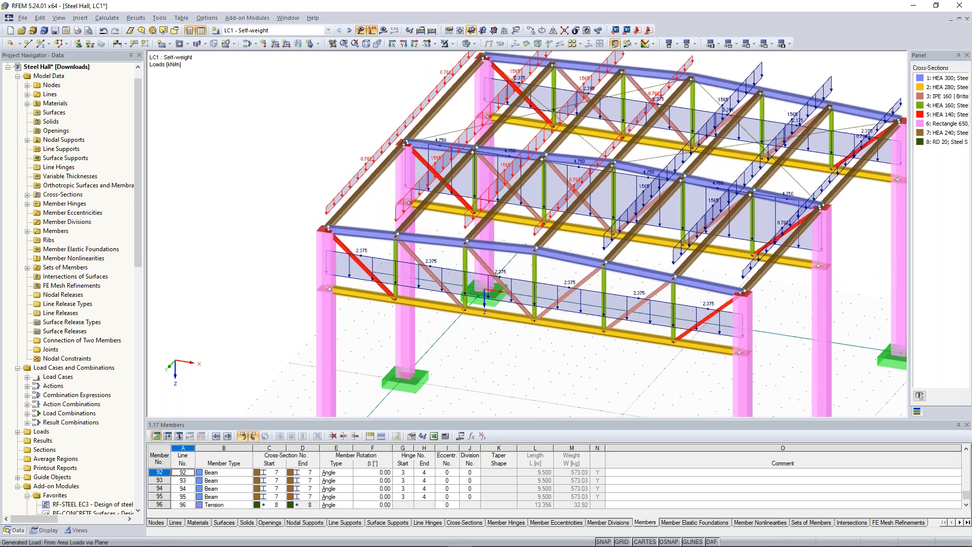
- In LC2 Imposed load, generate a 0.50 kN/m² ZL area load on the bottom-chord plane with corner nodes 33, 1, 2 and 34
middle_click_drag(390, 137, 347, 158, "ctrl")
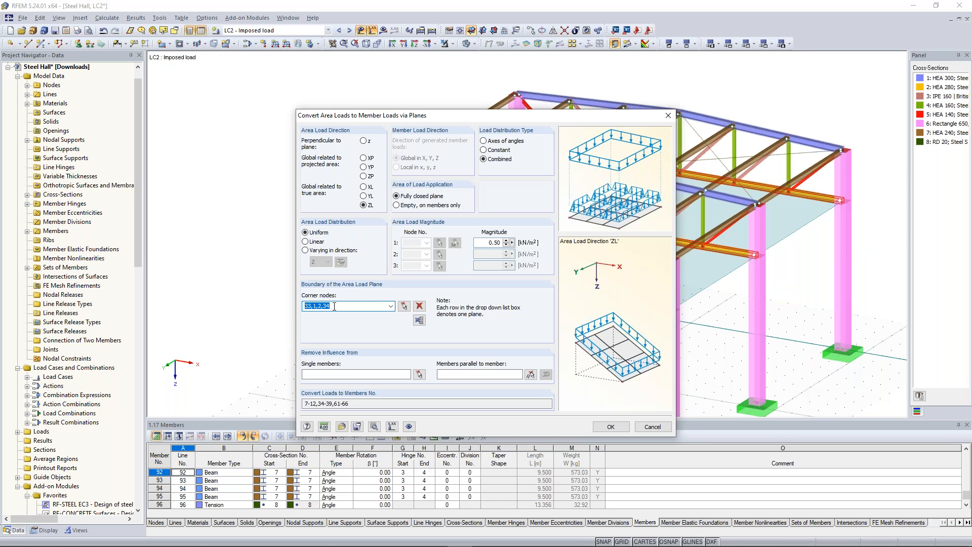
left_click(334, 306)
double_click(485, 242)
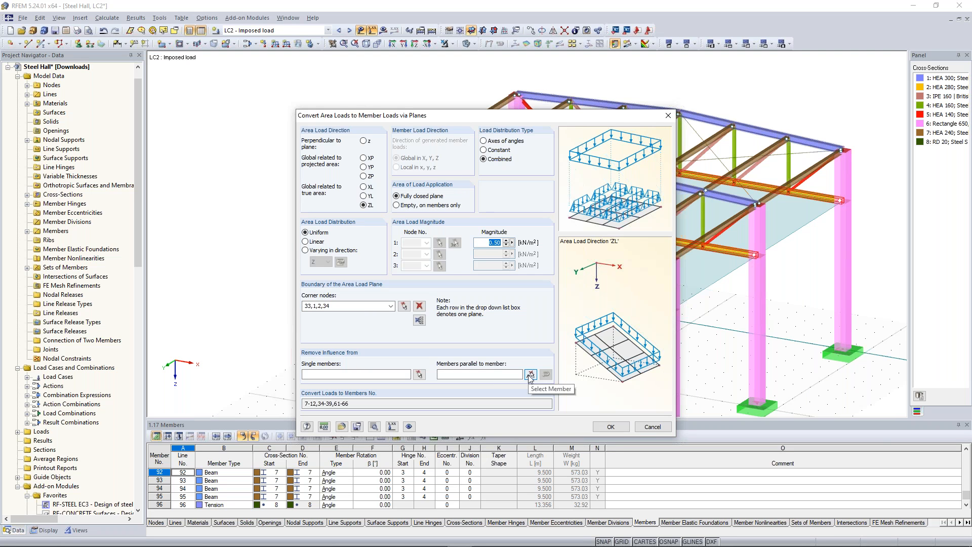
left_click(613, 427)
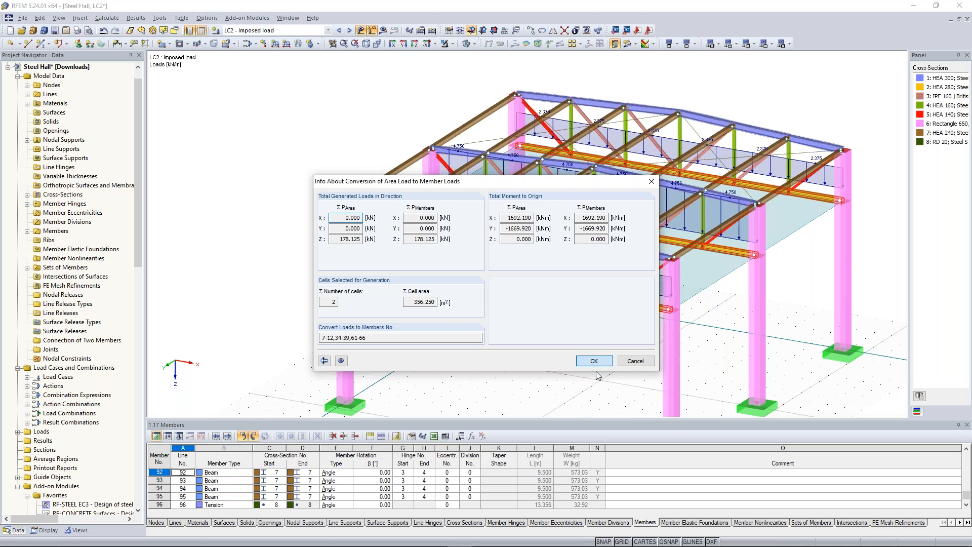
left_click(595, 361)
middle_click_drag(486, 313, 539, 351, "ctrl")
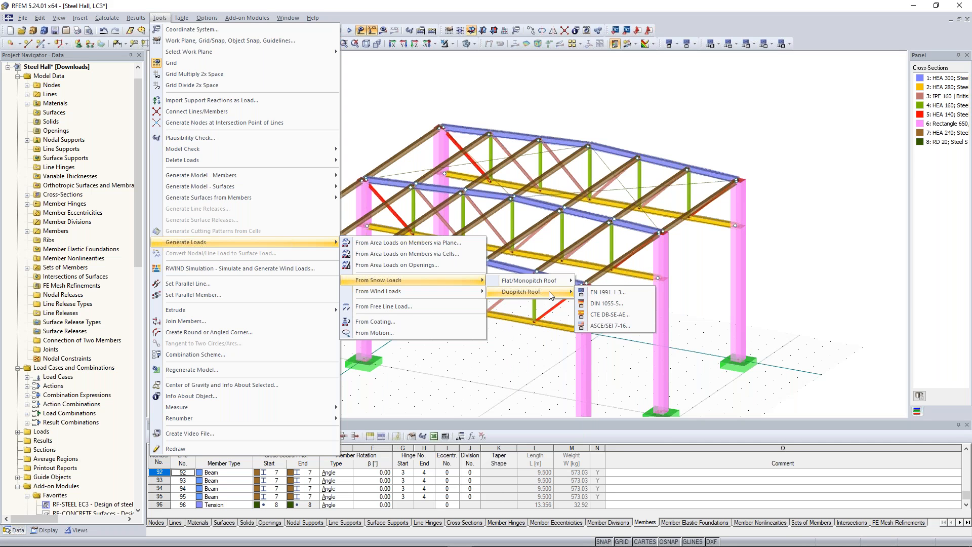
- Start a duopitch-roof snow load to EN 1991-1-3 with the DIN annex, snow zone 1a chosen from the Germany map and altitude 540 m
left_click(605, 295)
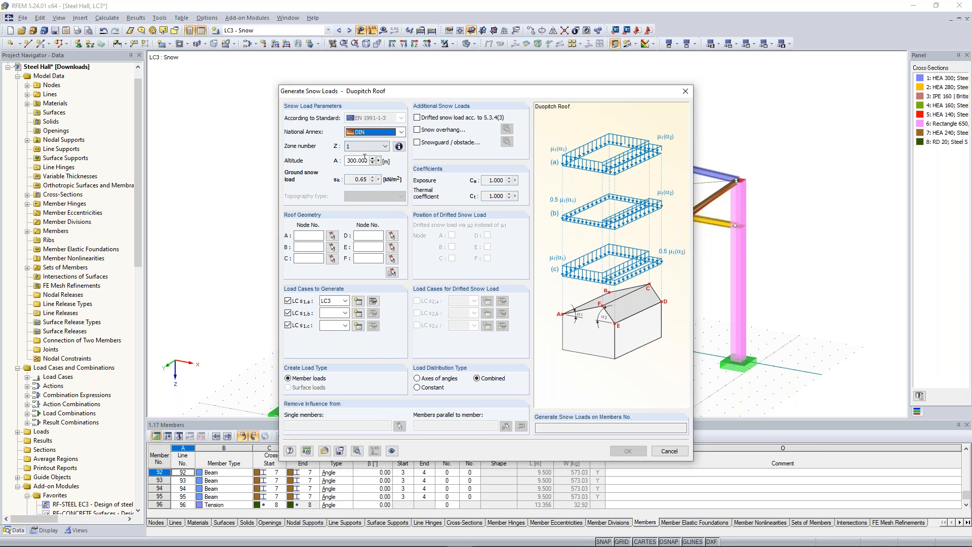
left_click(402, 133)
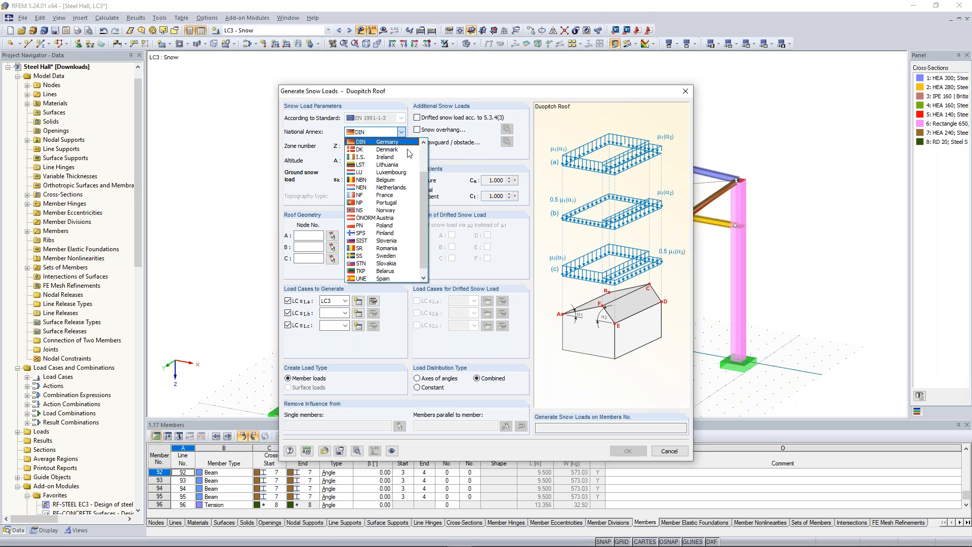
scroll(372, 160, "up", 3)
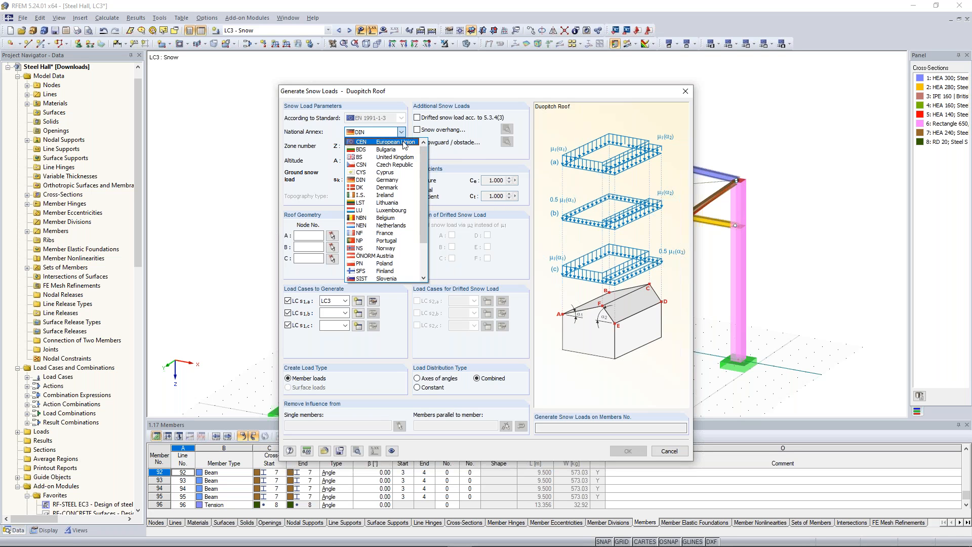
left_click(392, 184)
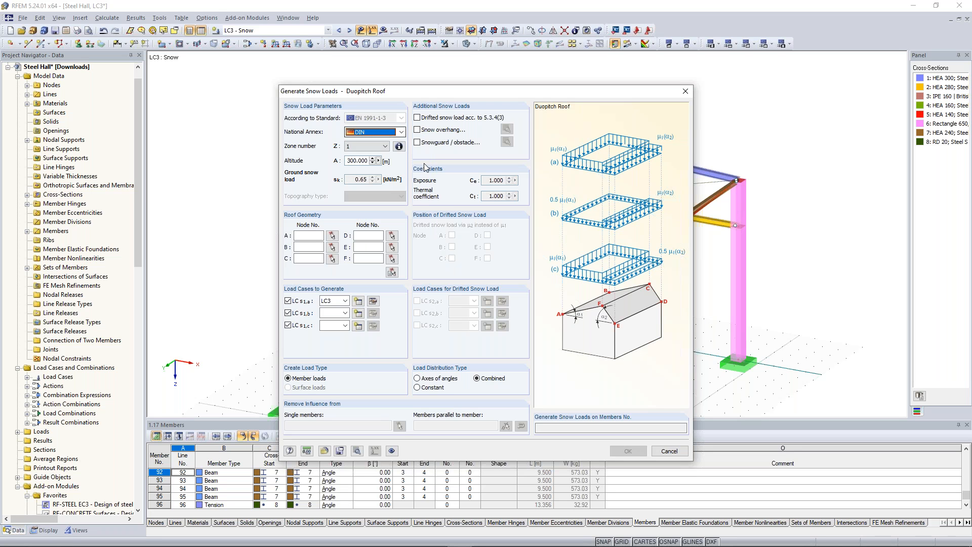
left_click(400, 147)
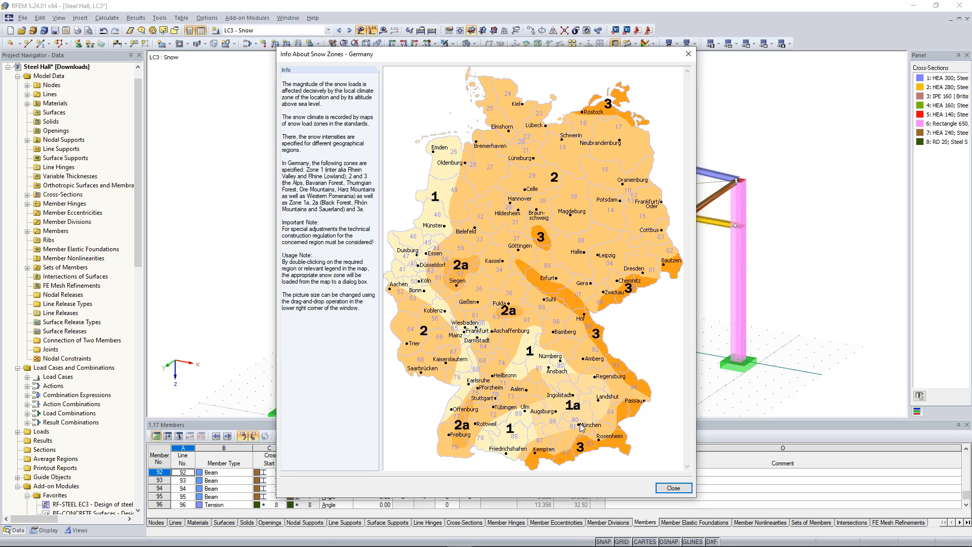
double_click(581, 428)
type("54")
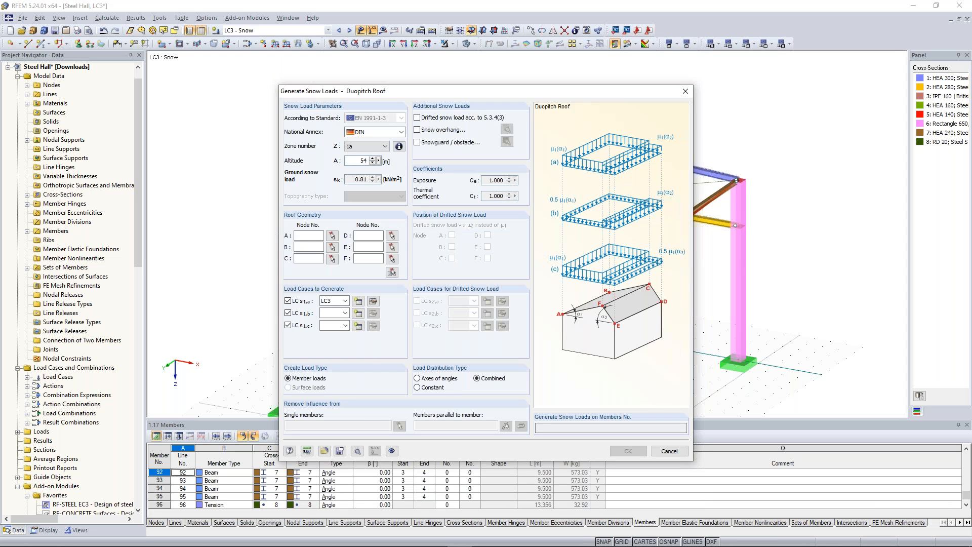
type("0")
- Limit snow load generation to the s1,a case in LC3 and define the roof boundary by nodes 35, 3, 6, 9, 41 and 38
left_click(288, 314)
left_click(288, 326)
left_click(392, 273)
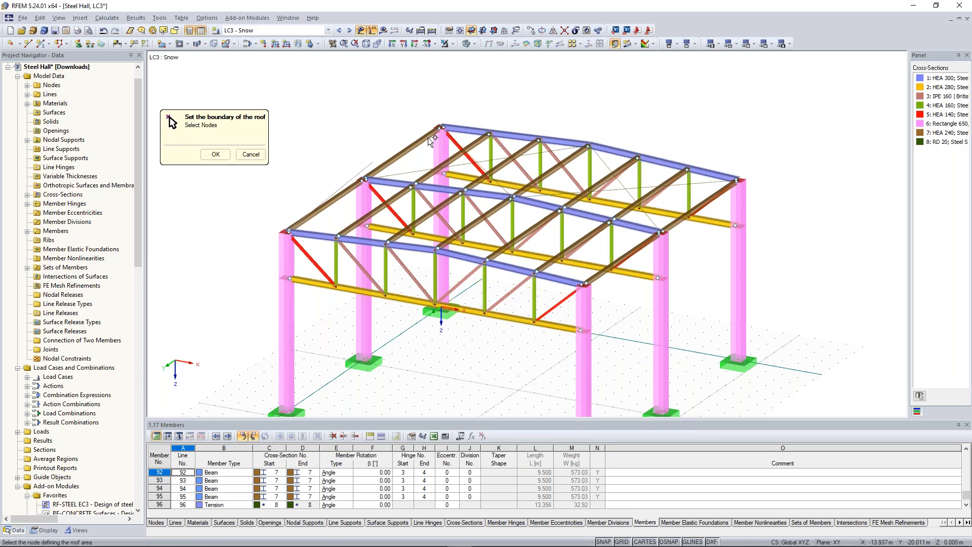
left_click(588, 143)
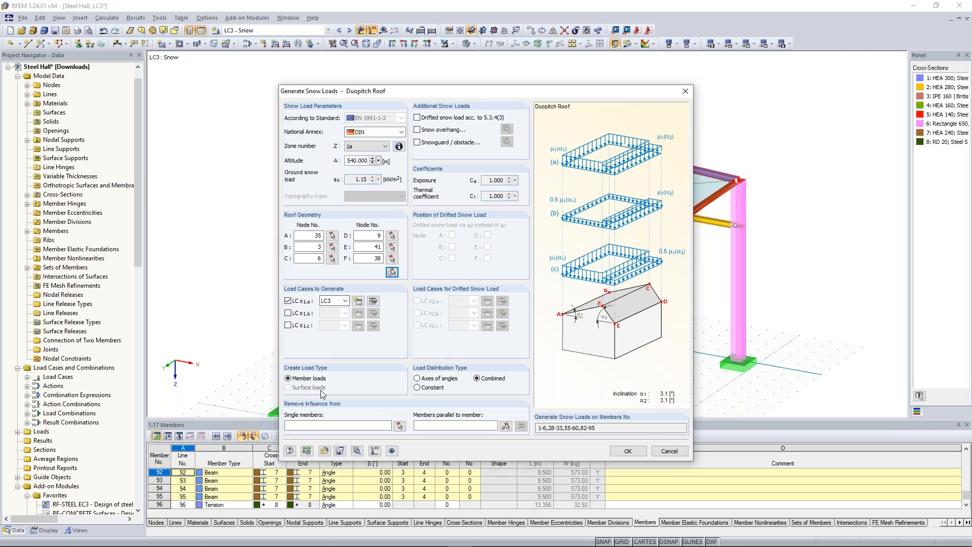
- Exclude the top chords from snow loading via members parallel to 56 and 58, and generate the snow loads on members 82-95
left_click_drag(463, 94, 465, 75)
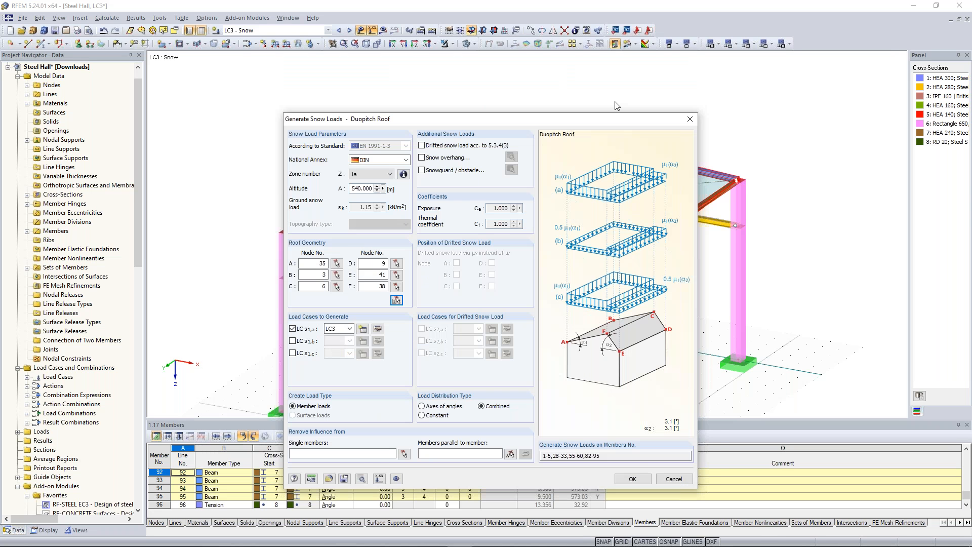
left_click_drag(617, 105, 624, 90)
left_click(523, 425)
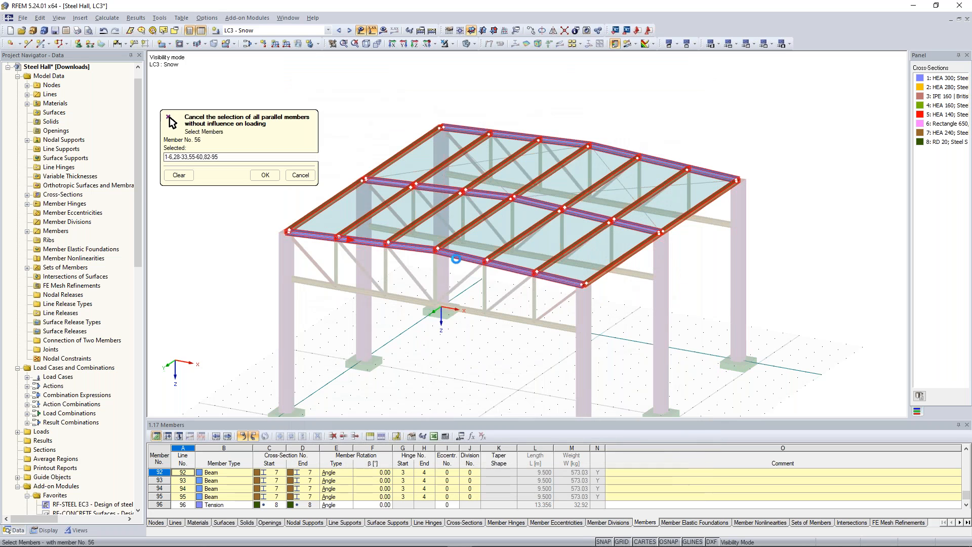
left_click(463, 255)
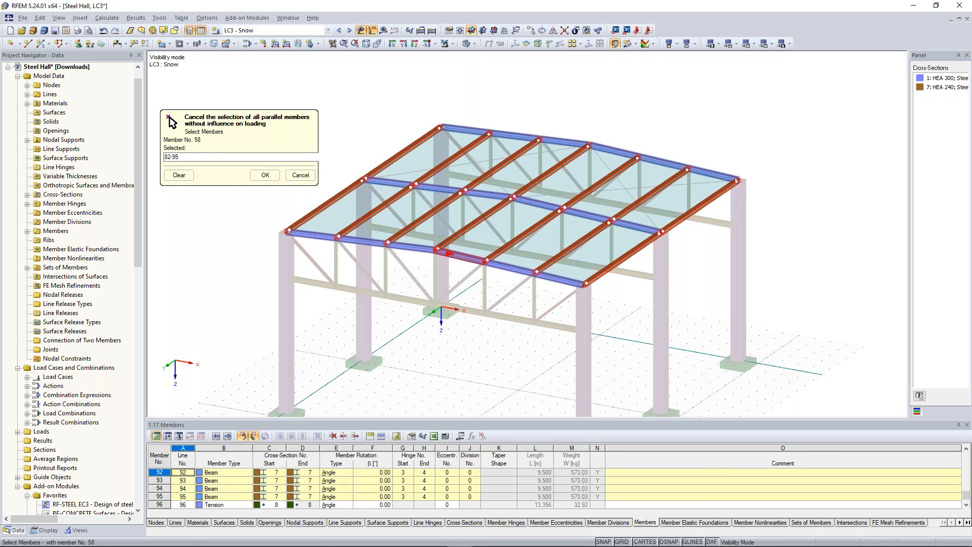
left_click(266, 175)
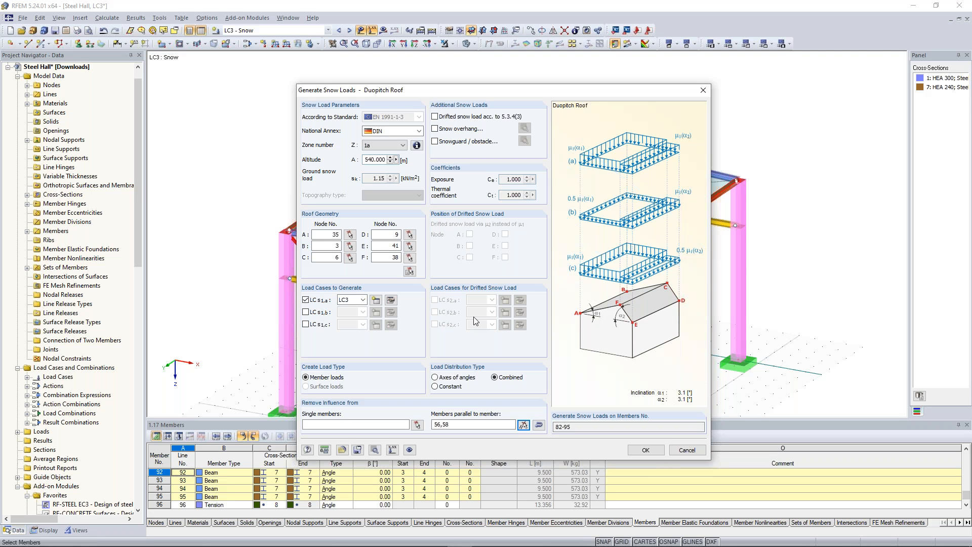
key("Return")
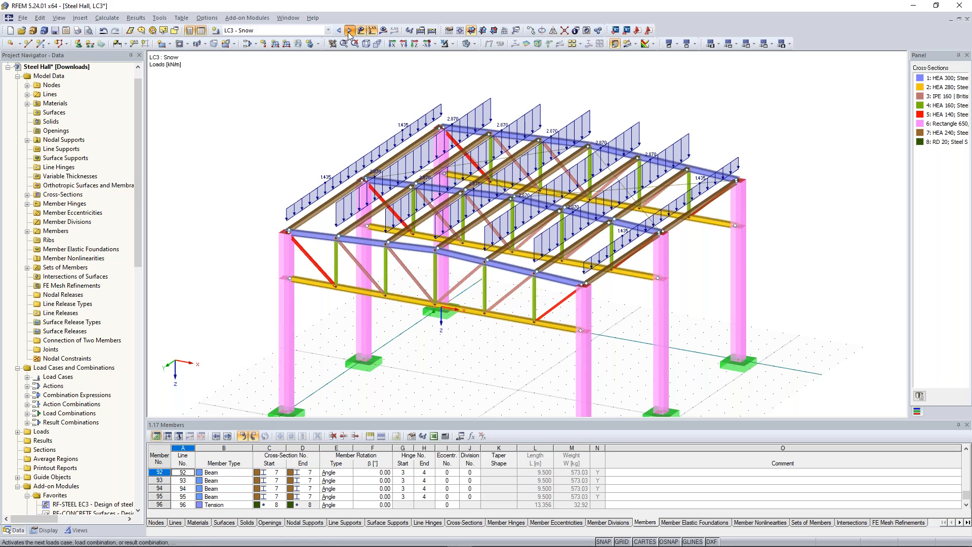
- Switch to LC4 Wind in +X and start generating EN 1991-1-4 wind loads for vertical walls with roof
left_click(349, 32)
left_click(160, 18)
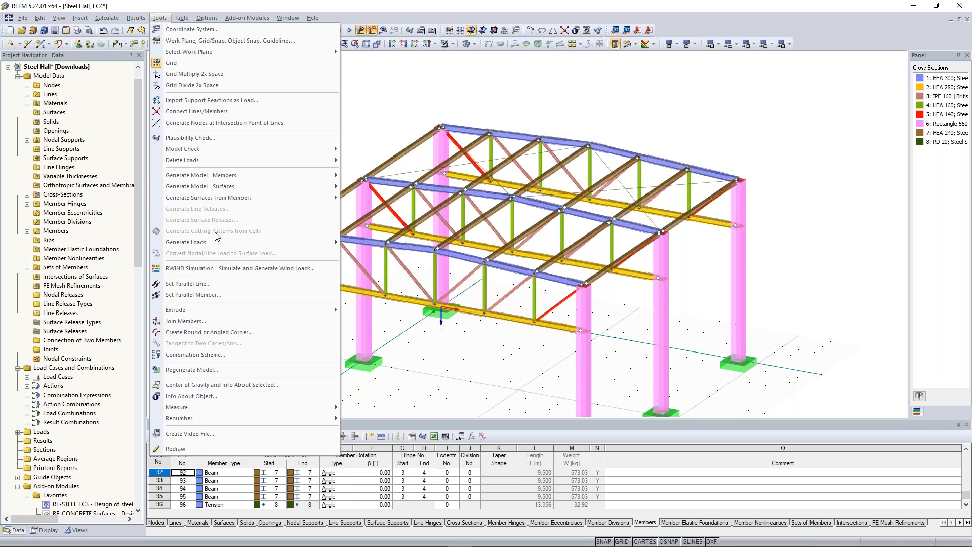
mouse_move(523, 343)
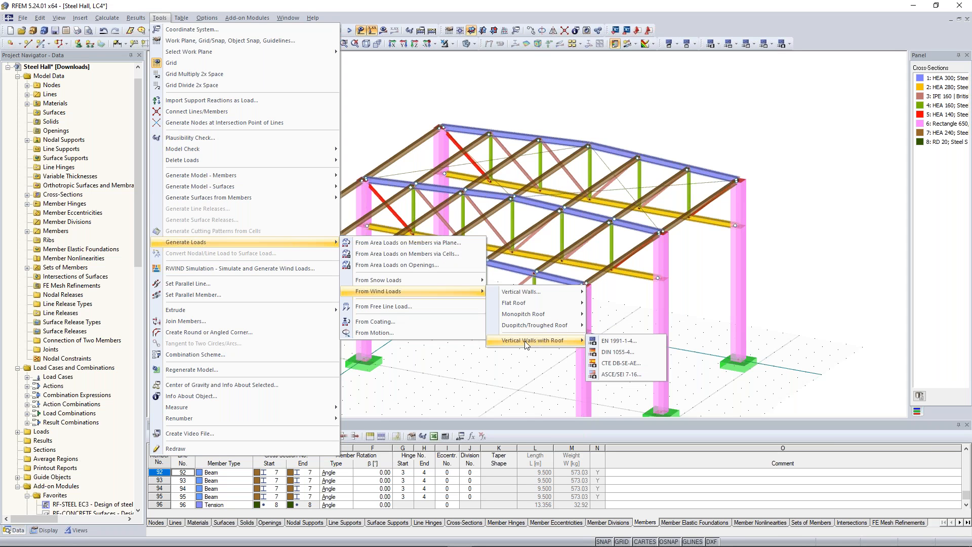
left_click(602, 341)
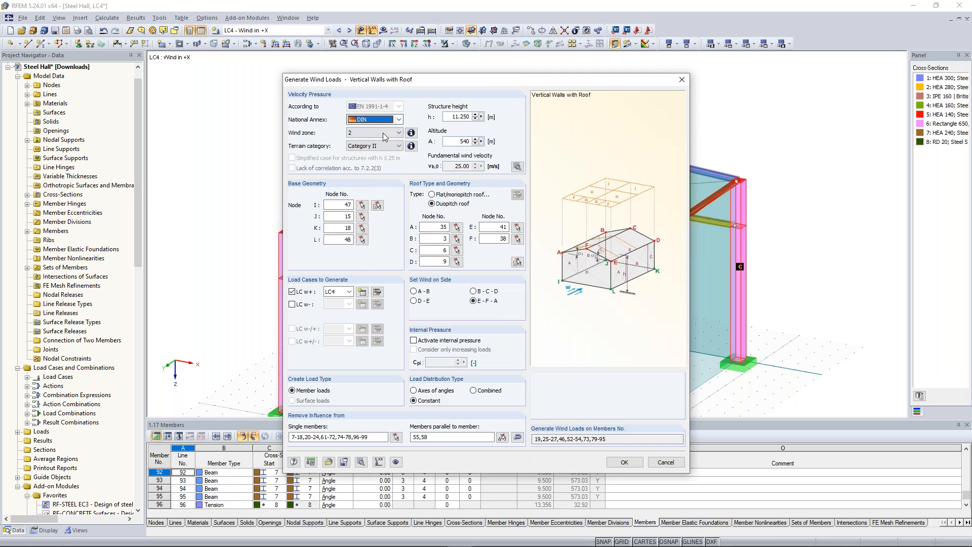
- Review the available national annexes and terrain categories for the wind load, keeping DIN and Category II
left_click(398, 121)
left_click_drag(425, 165, 425, 145)
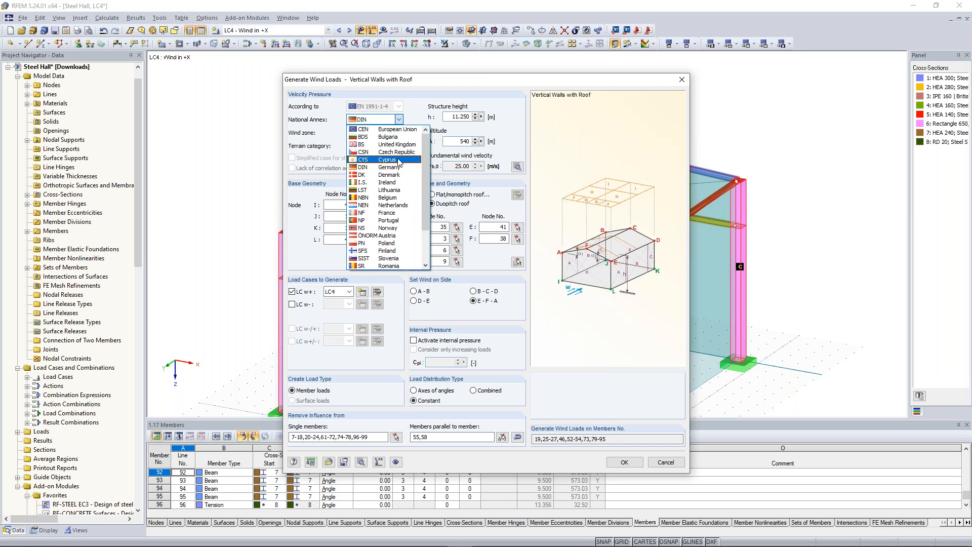
left_click(426, 114)
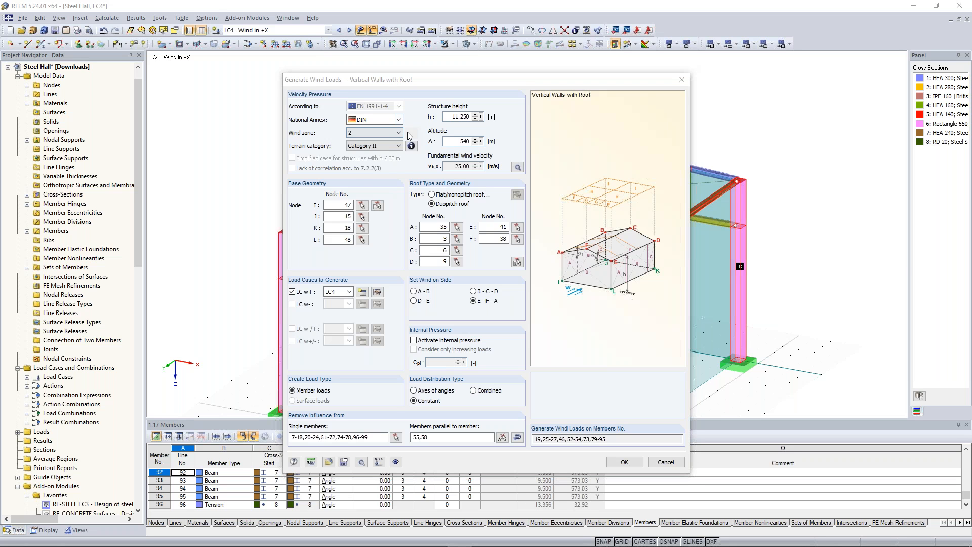
left_click(387, 146)
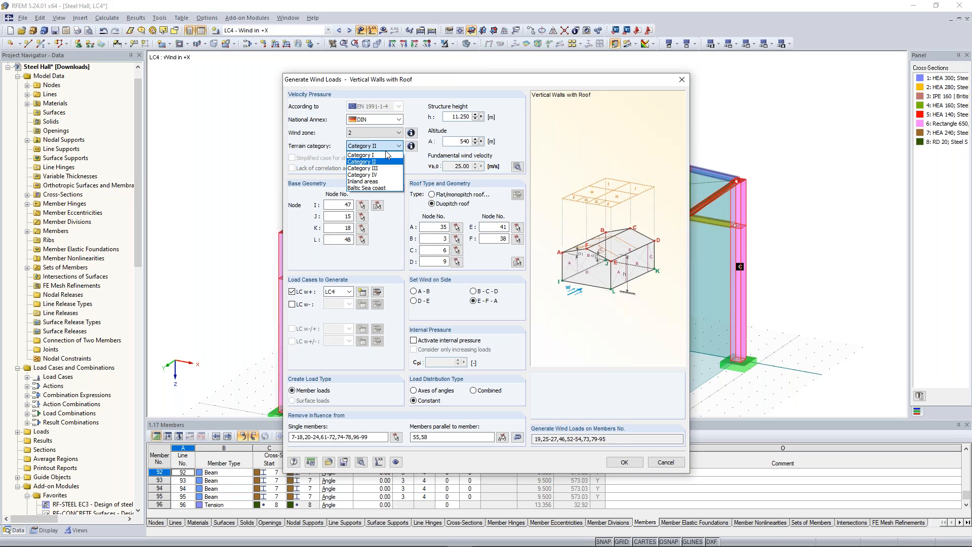
left_click(387, 150)
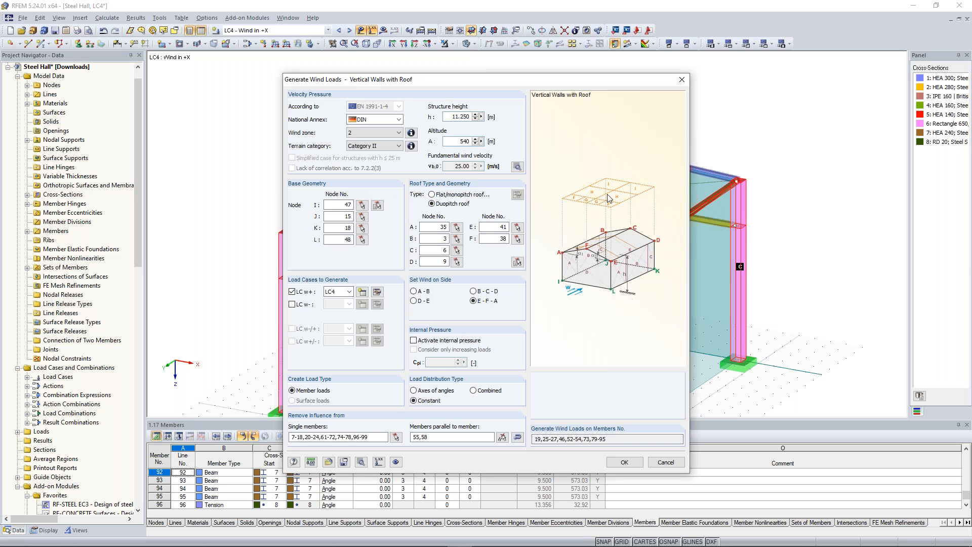
- Review the base and roof boundary geometry of the wind load in the model without redefining the nodes
left_click(377, 205)
middle_click_drag(209, 294, 251, 198)
scroll(332, 319, "down", 1)
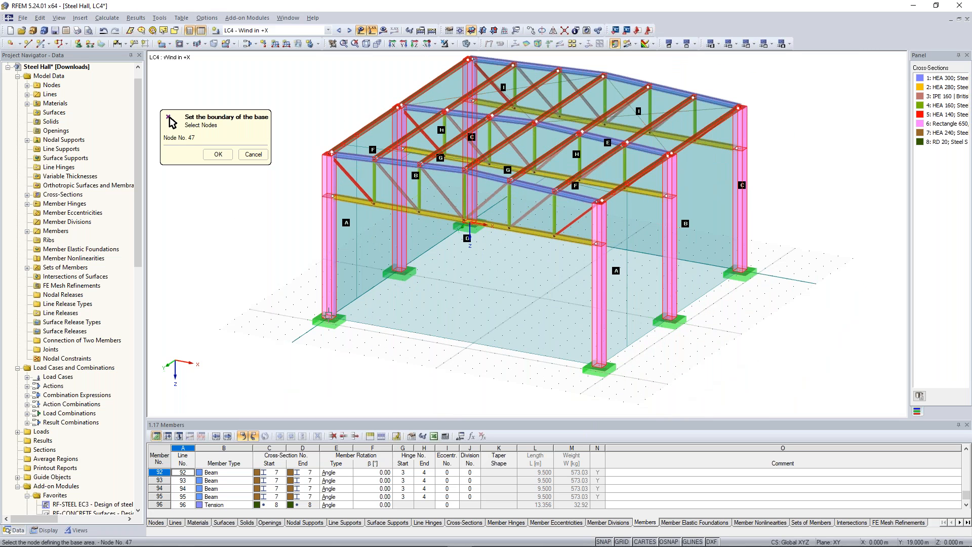
middle_click_drag(442, 263, 458, 244, "ctrl")
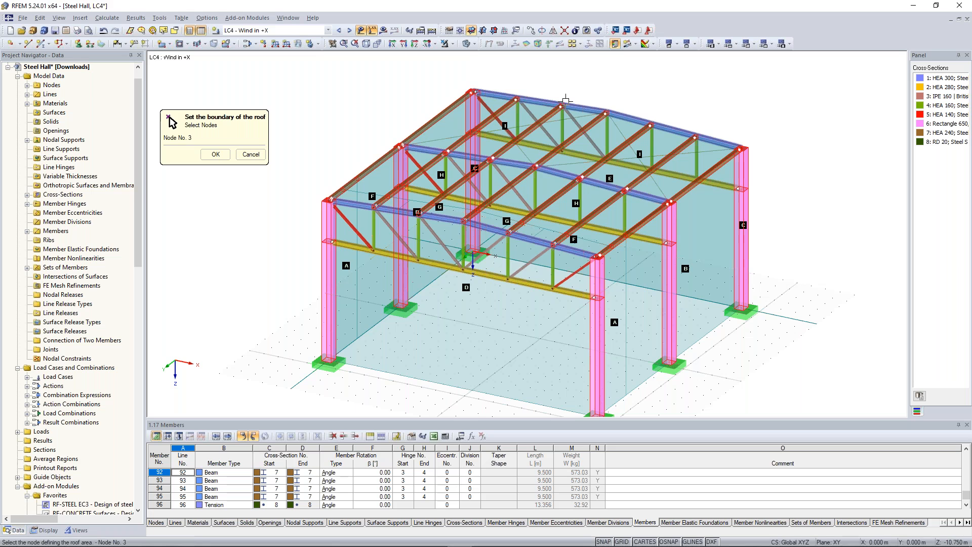
key("Escape")
- Set the wind to act on side A-B of the hall
left_click_drag(479, 75, 479, 58)
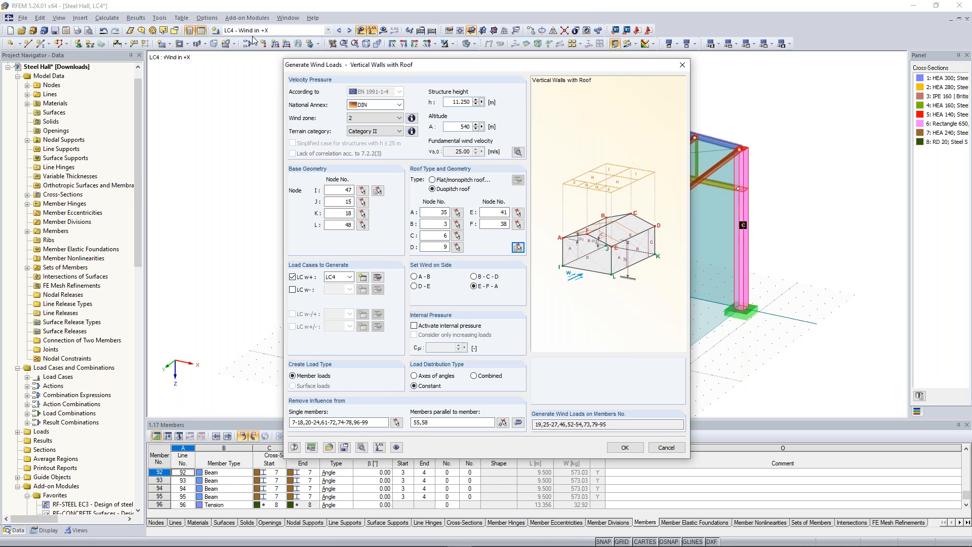
left_click_drag(390, 69, 376, 59)
left_click(400, 267)
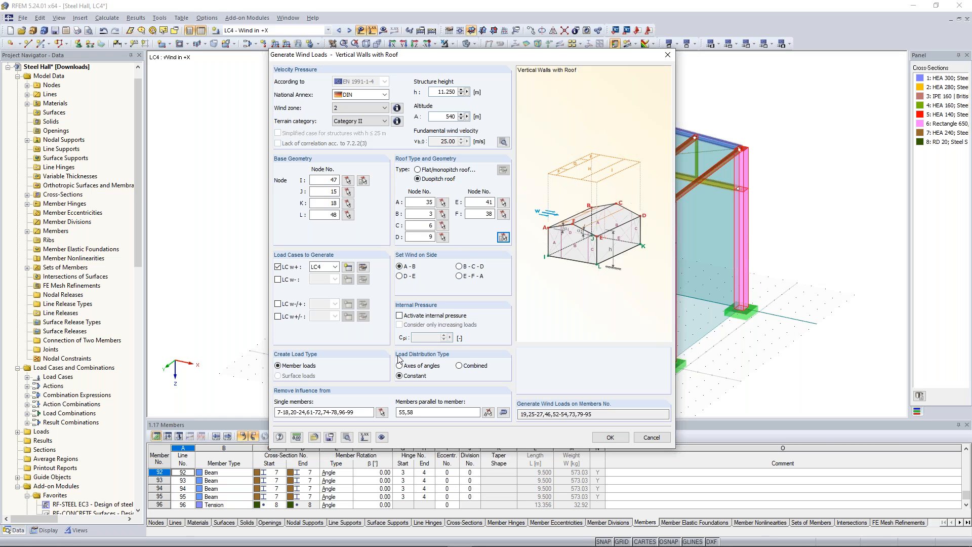
- Clear both the single members and the parallel members excluded from the wind load
left_click_drag(363, 412, 242, 401)
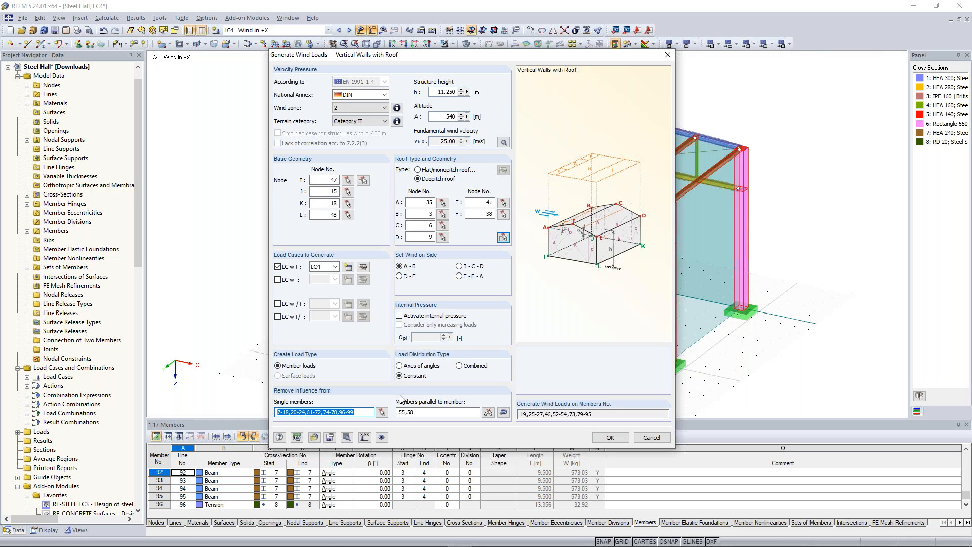
key("Delete")
double_click(408, 412)
key("Delete")
left_click(333, 415)
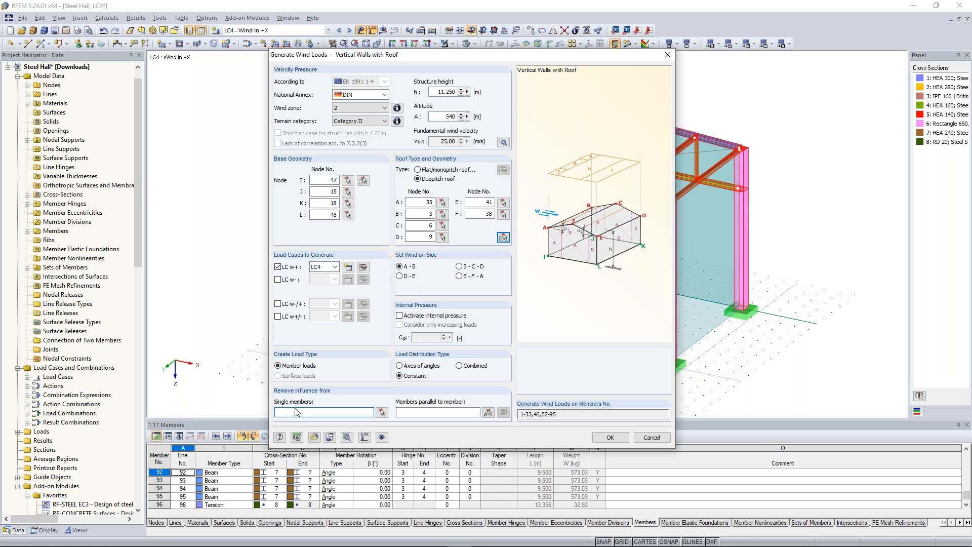
- Exclude the truss chords, web members and columns from wind loading by picking parallel members, leaving only members 82-95 selected
left_click(382, 412)
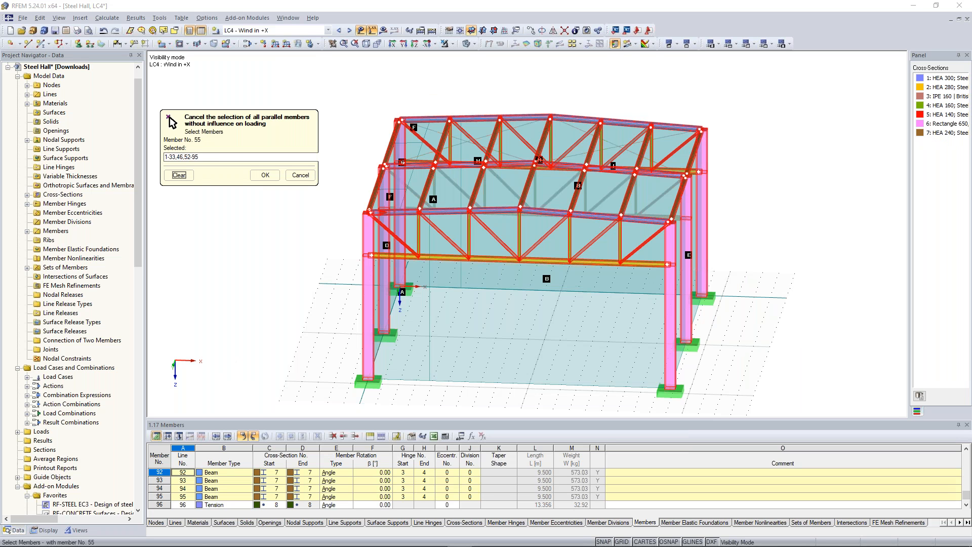
middle_click_drag(542, 292, 444, 317, "ctrl")
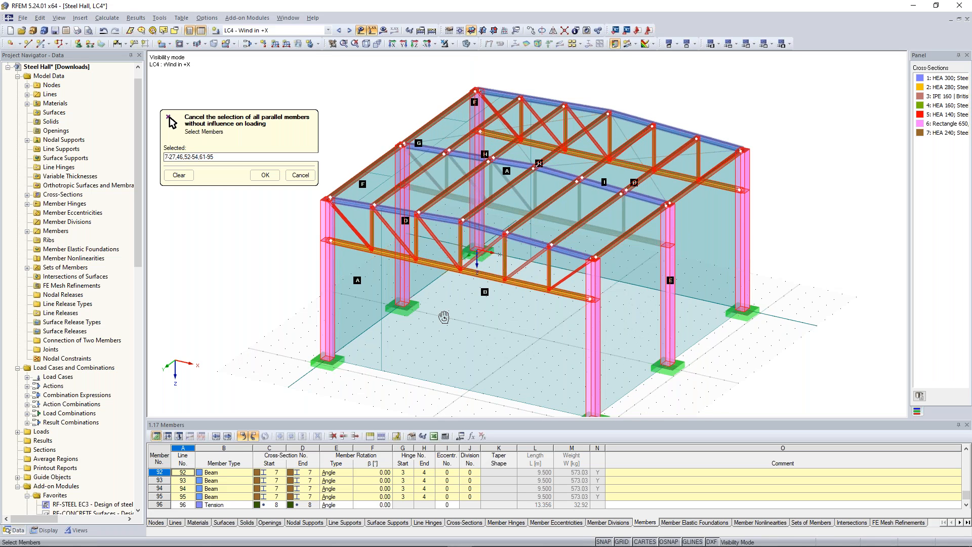
middle_click_drag(444, 317, 490, 288, "ctrl")
left_click(451, 249)
left_click(540, 226)
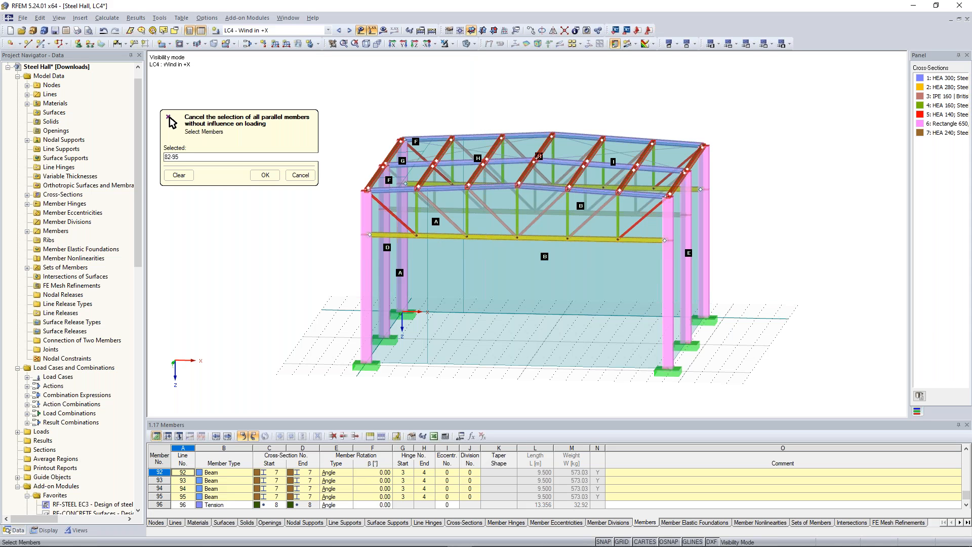
middle_click_drag(537, 228, 491, 245, "ctrl")
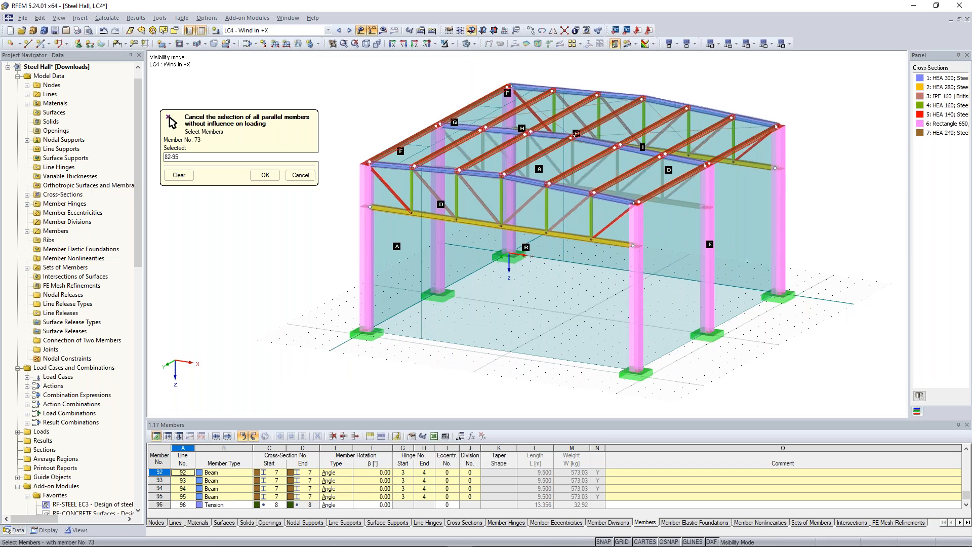
middle_click_drag(529, 302, 571, 286, "ctrl")
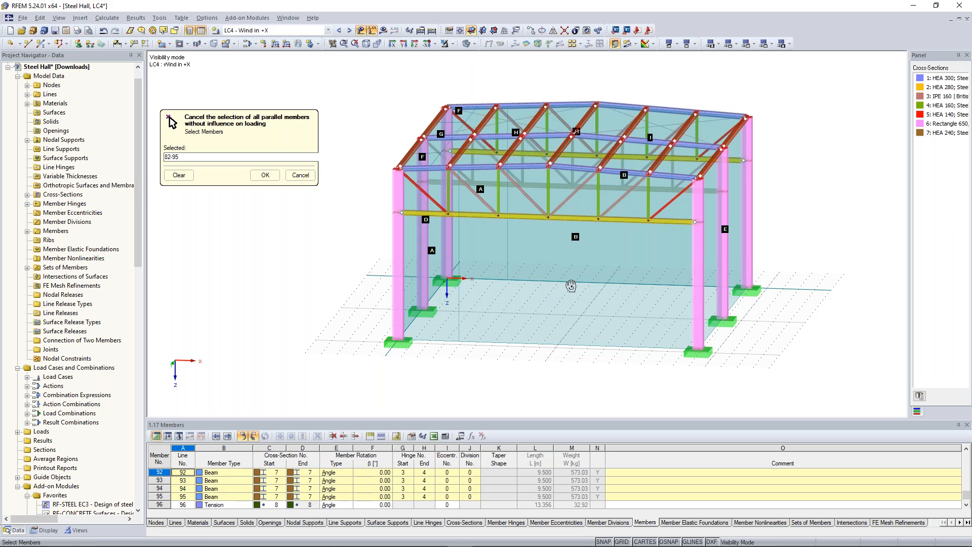
middle_click_drag(571, 286, 602, 291, "ctrl")
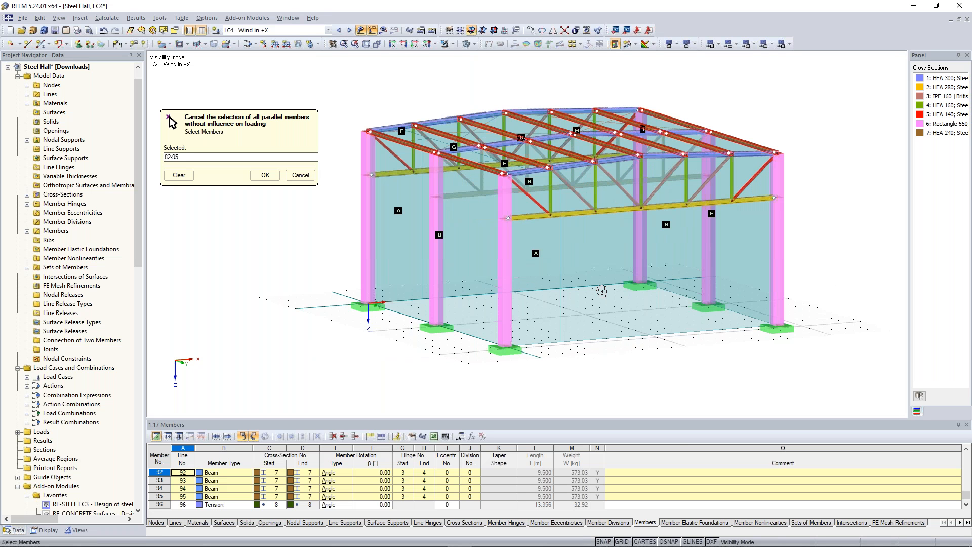
key("Return")
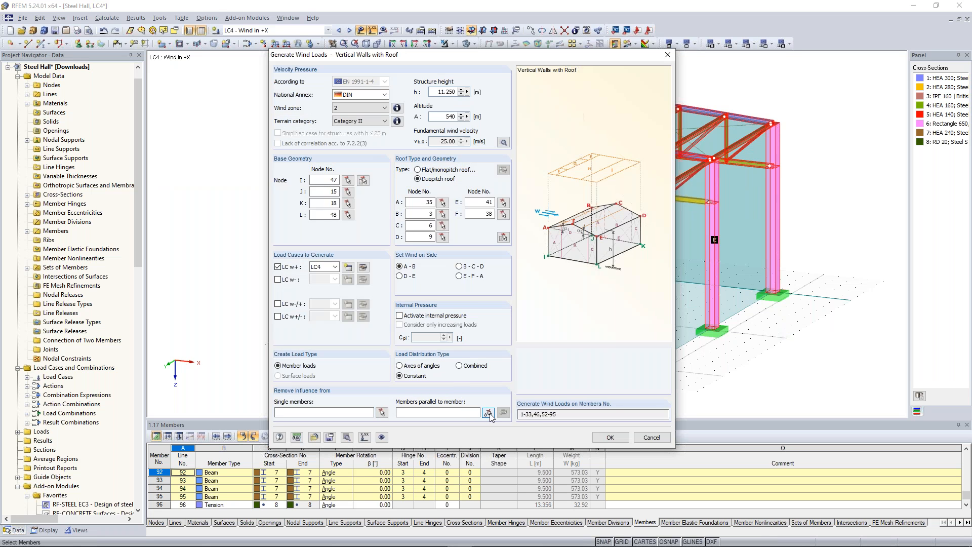
- Exclude members parallel to 55, 58 and 61, plus single members 13-18, 20-24, 67-72, 74-78 and 96-99, from the wind loading
left_click(488, 413)
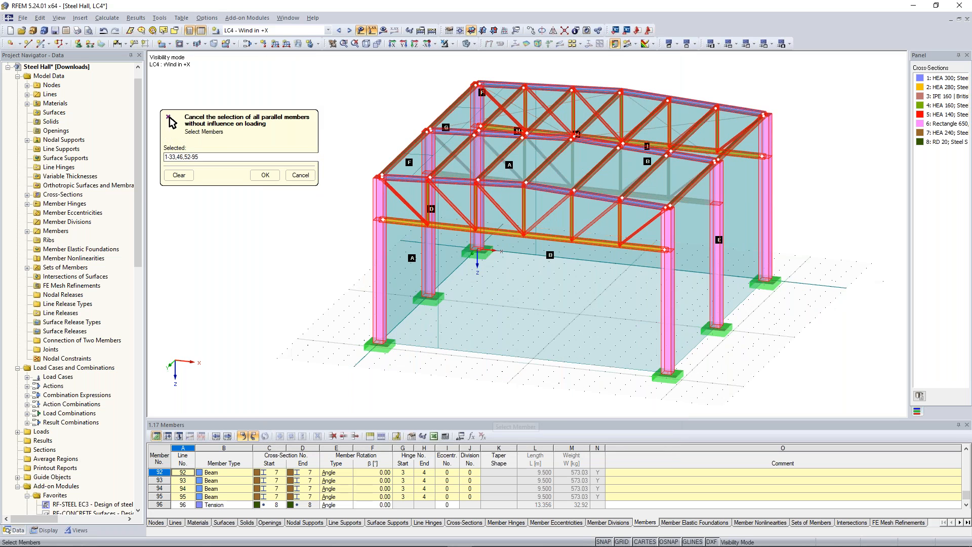
left_click(418, 178)
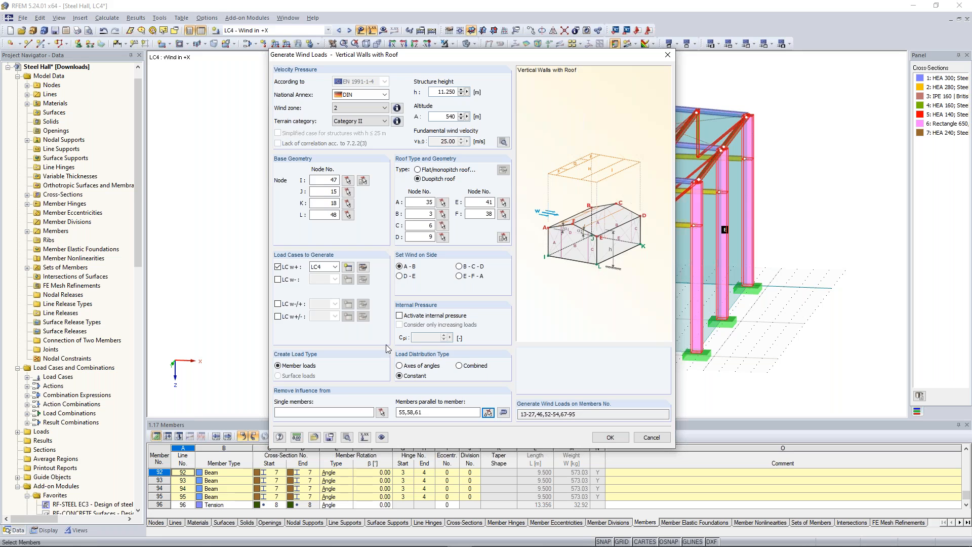
left_click(382, 412)
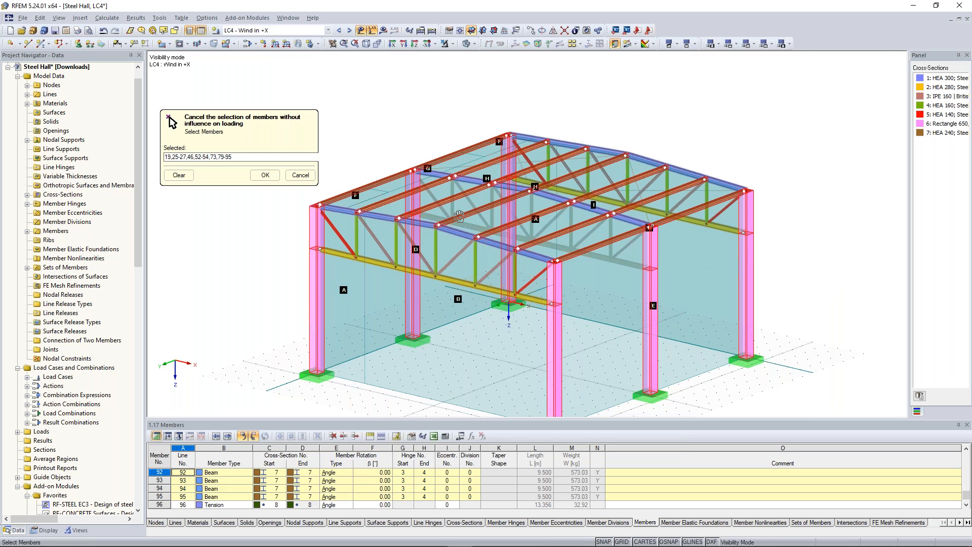
middle_click_drag(459, 216, 469, 215, "ctrl")
left_click(265, 176)
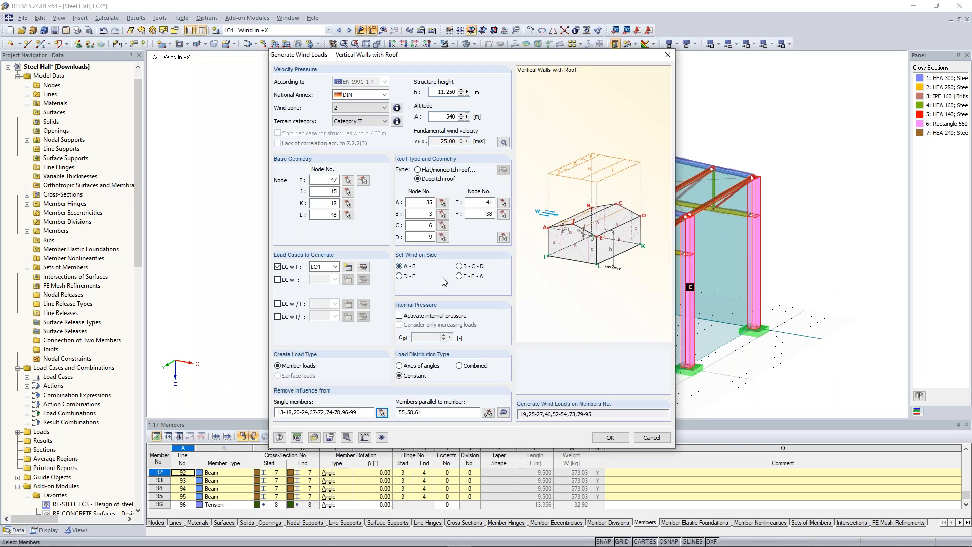
- Generate the LC4 wind loads for wind on side A-B, accept the generation summary and inspect the loads on the hall
left_click(609, 438)
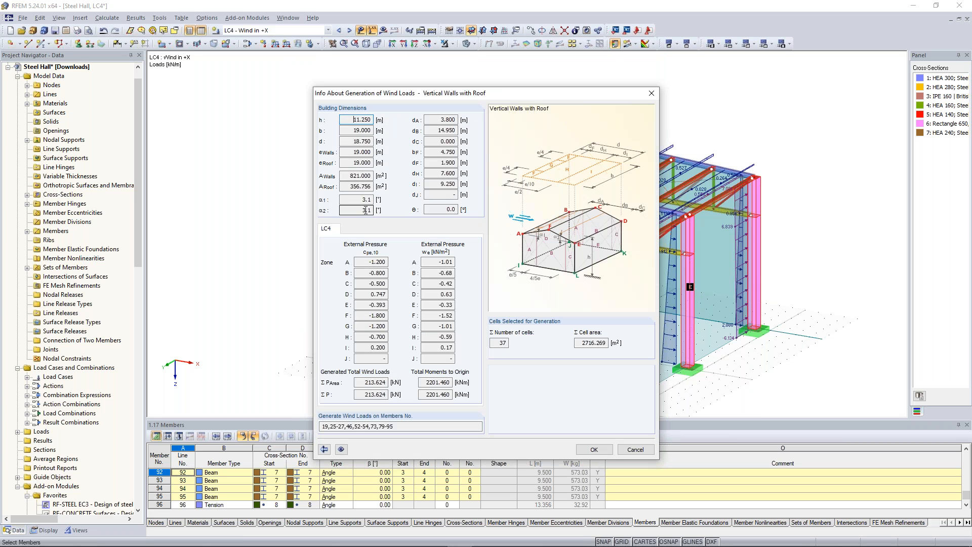
left_click(595, 450)
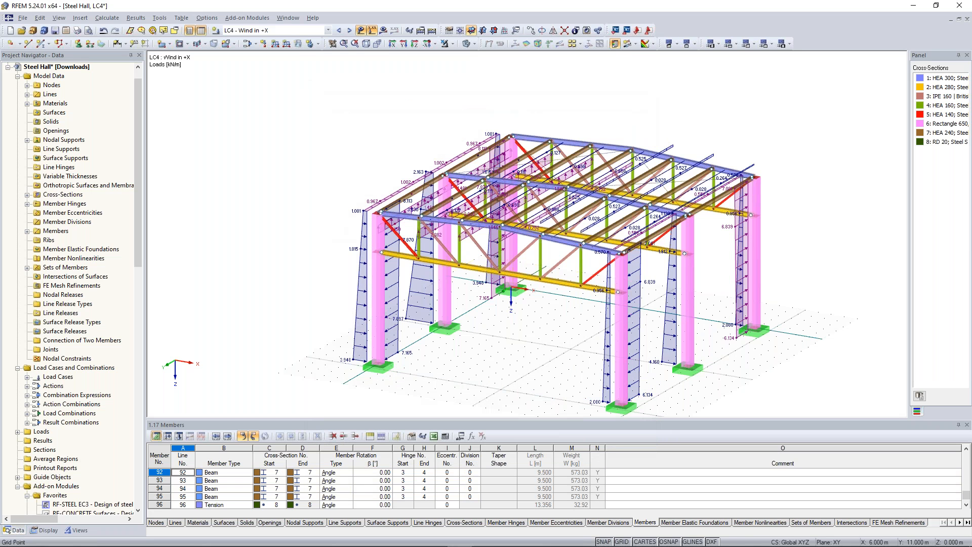
middle_click_drag(510, 346, 430, 349, "ctrl")
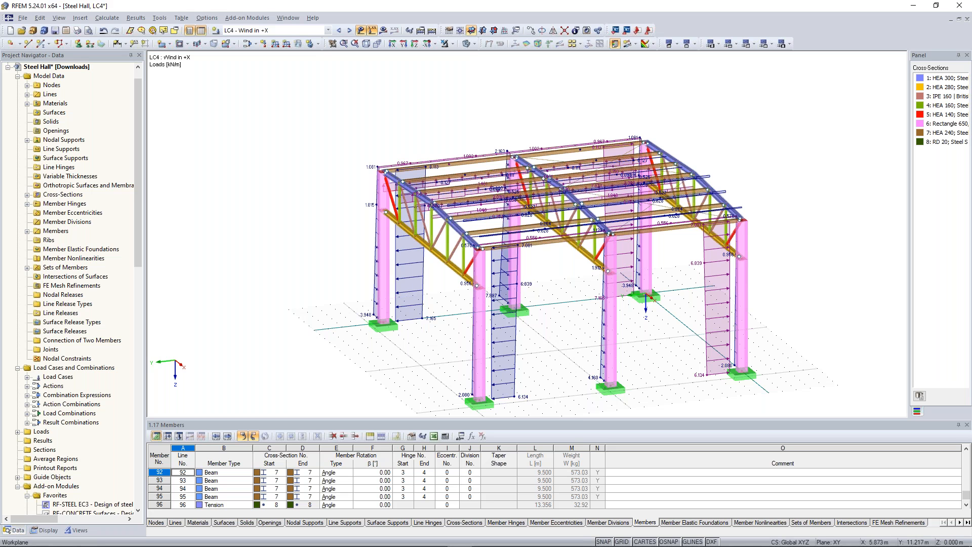
middle_click_drag(522, 339, 627, 344, "ctrl")
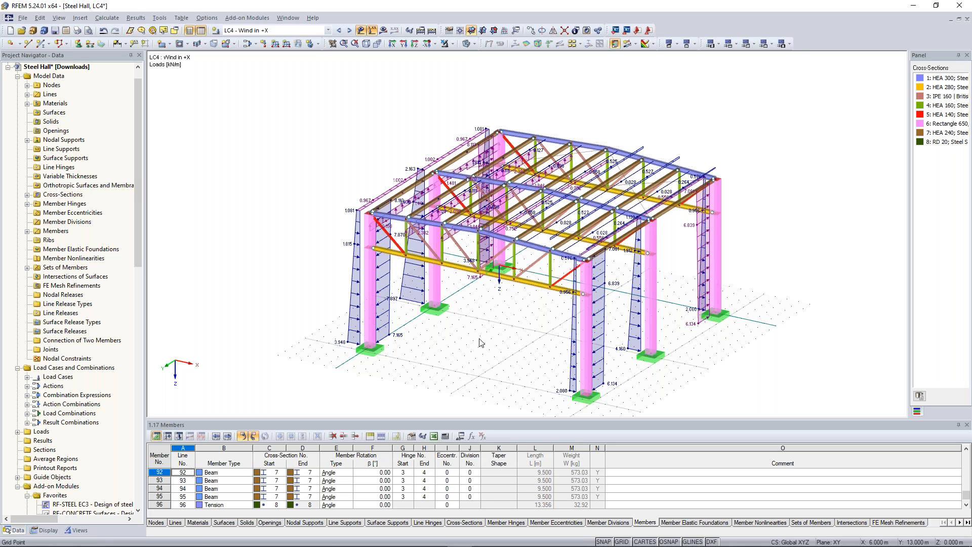
middle_click_drag(423, 303, 414, 288)
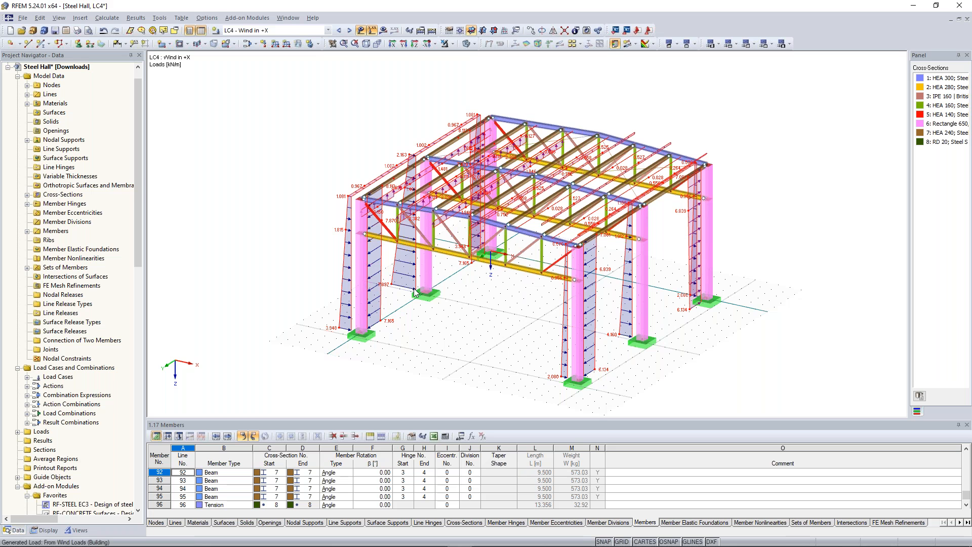
middle_click_drag(414, 291, 527, 326, "ctrl")
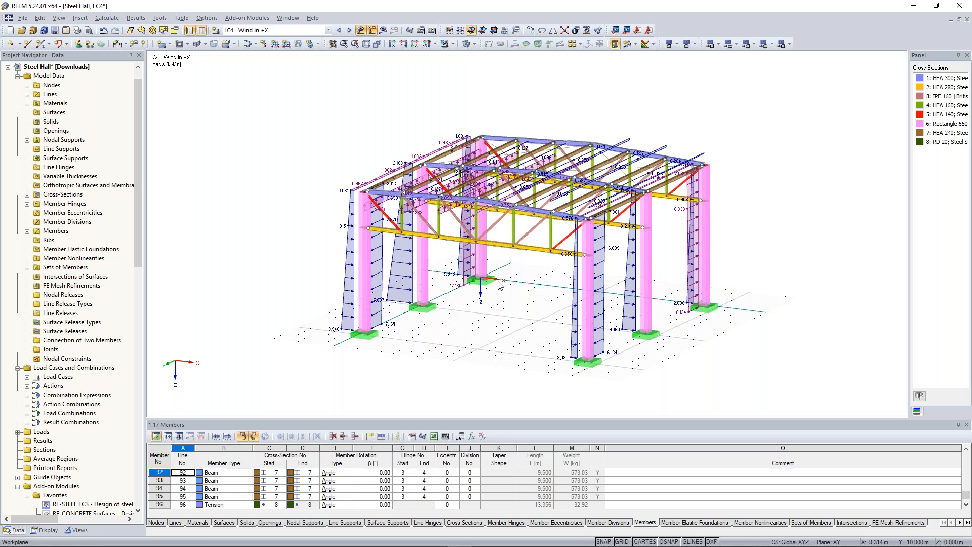
- Make three copies of load case LC4, Wind in +X, in the load cases and combinations settings
left_click(257, 47)
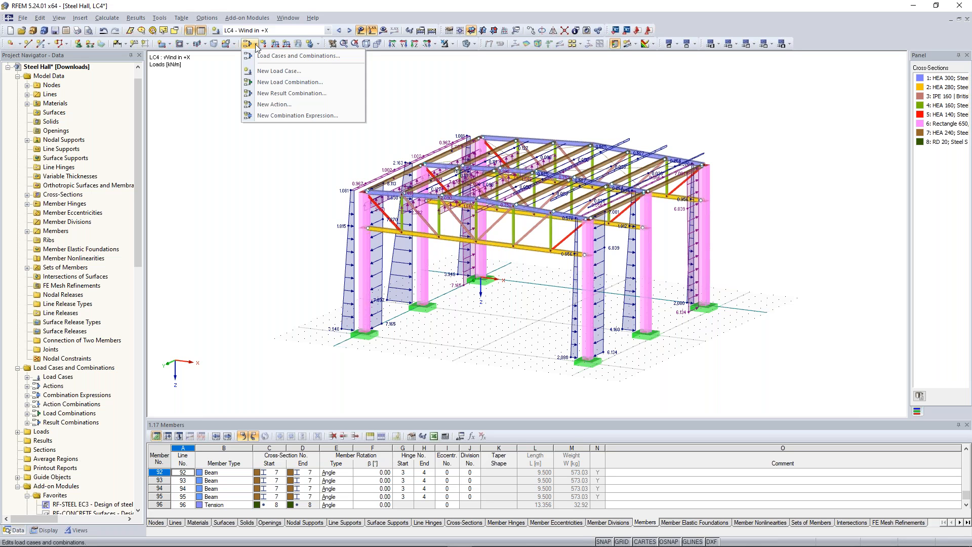
left_click(263, 62)
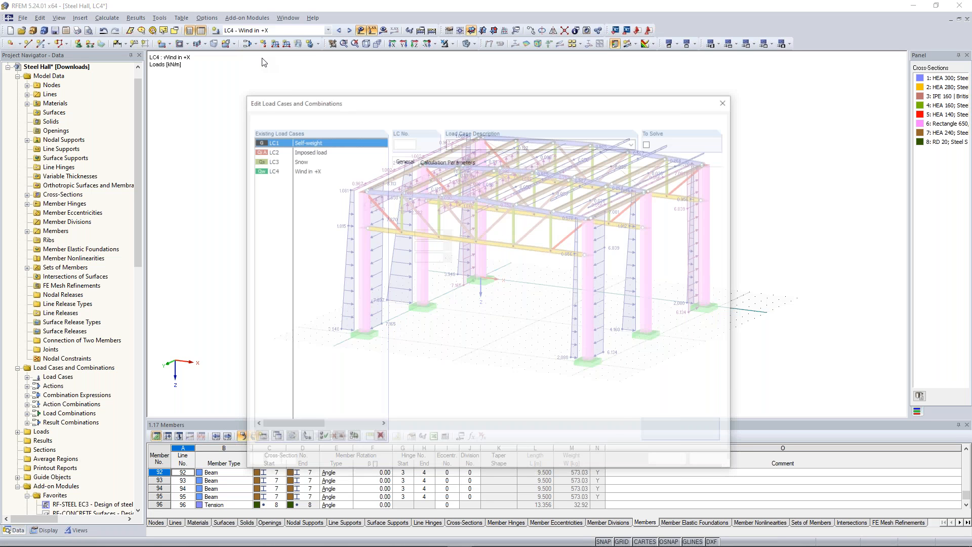
left_click(302, 172)
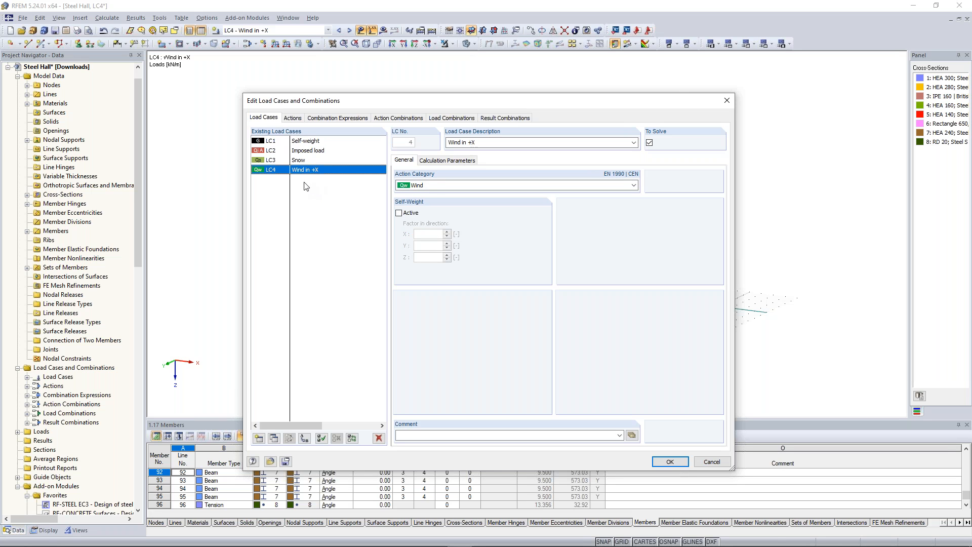
left_click(276, 440)
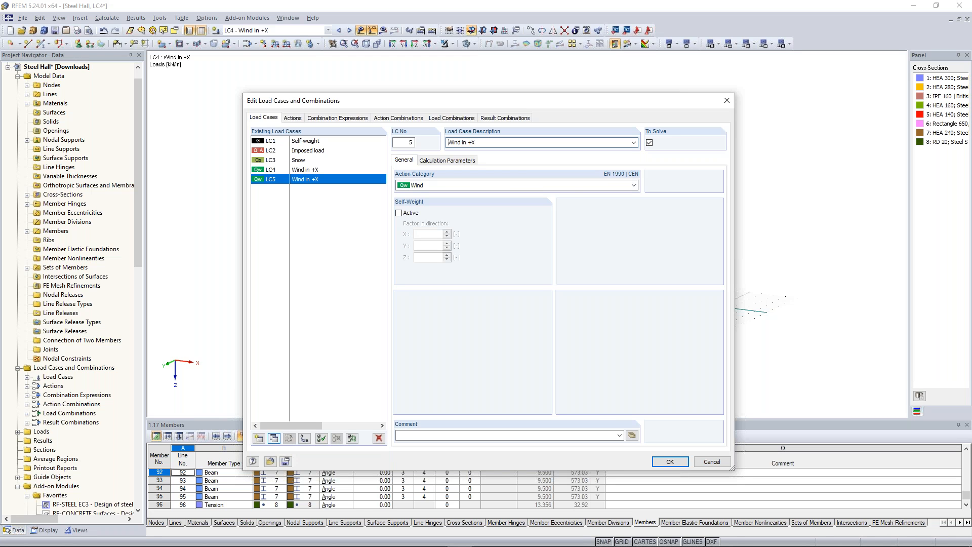
left_click(274, 439)
left_click(274, 439)
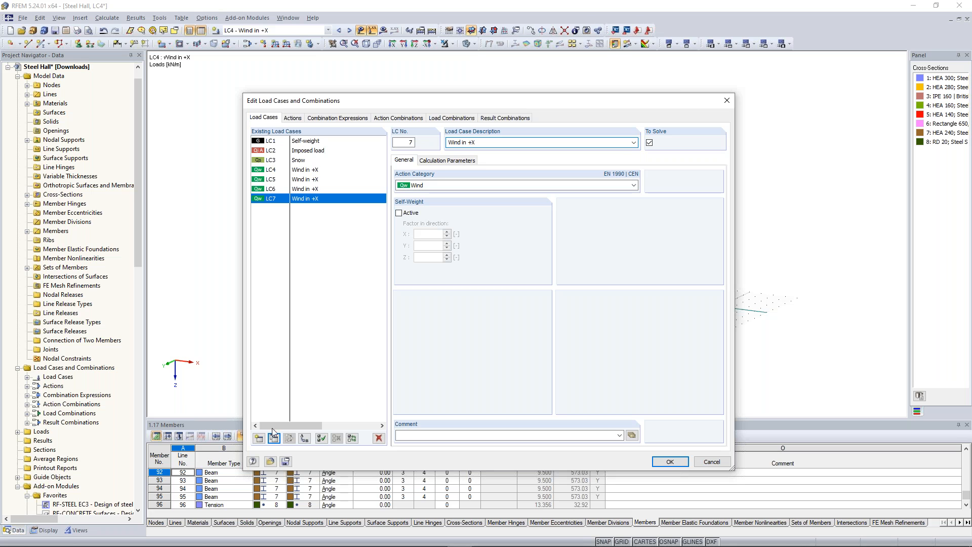
- Rename load case LC5 as "Wind in -X" and load case LC6 as "Wind in +Y"
left_click(316, 179)
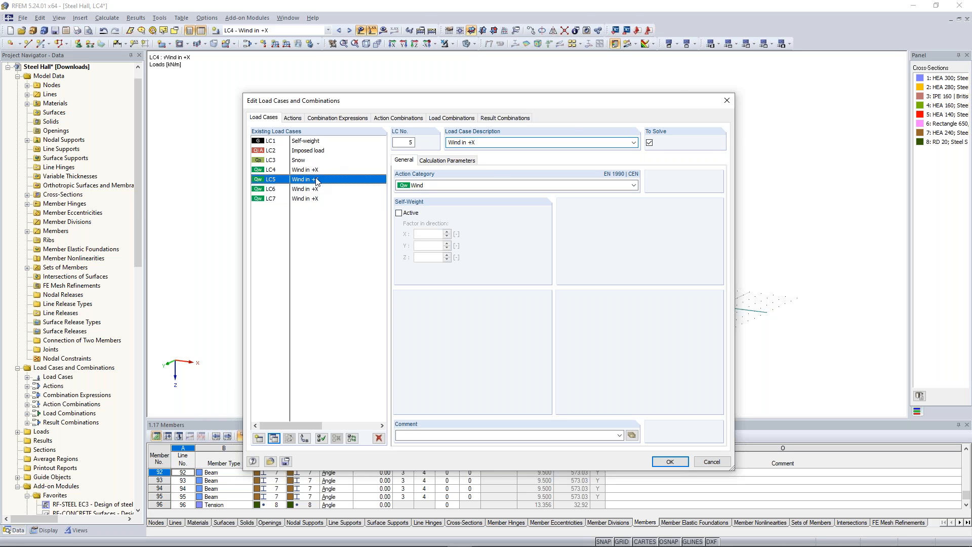
double_click(465, 142)
key("Right")
key("BackSpace")
type("-")
left_click(320, 189)
double_click(480, 143)
left_click(481, 143)
type("Y")
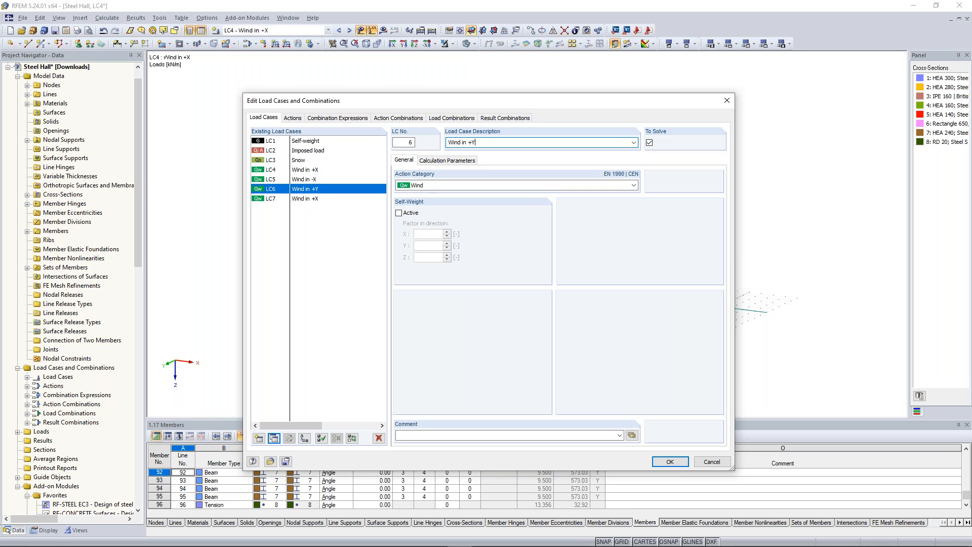
- Rename load case LC7 as "Wind in -Y" and apply the load case changes
left_click(301, 198)
left_click(484, 142)
left_click(480, 142)
key("BackSpace")
key("BackSpace")
type("-Y")
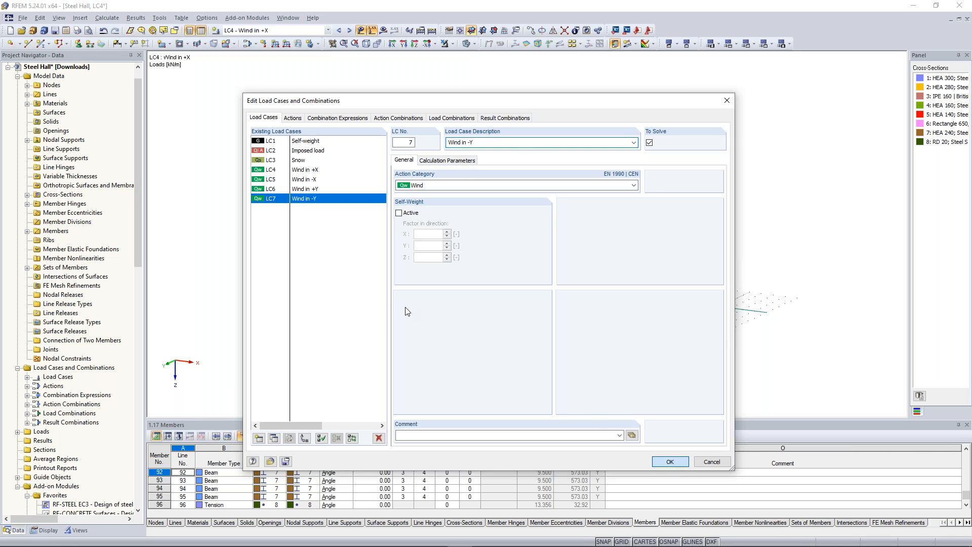
key("Return")
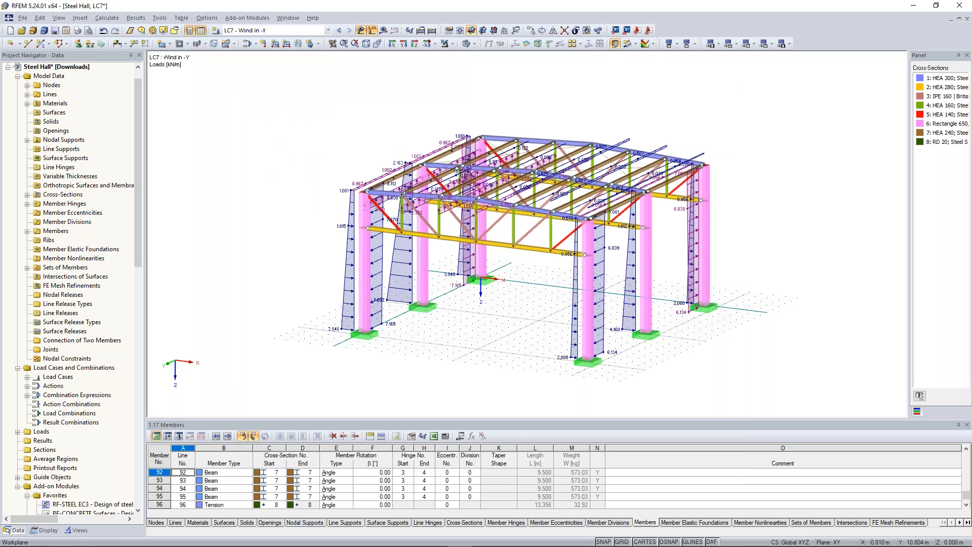
- Regenerate the wind loads of load case LC5 with the wind set on side D-E and accept the generation summary
left_click(330, 31)
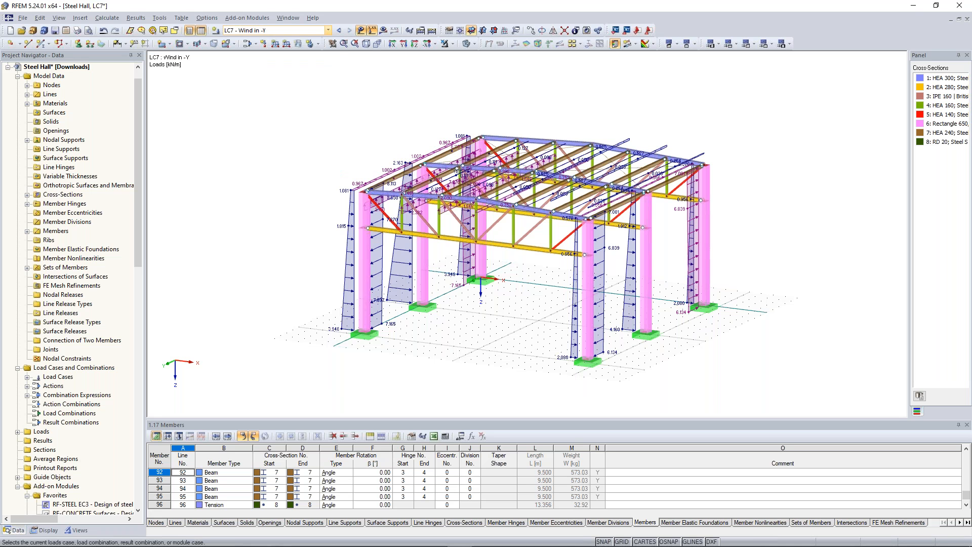
left_click(329, 31)
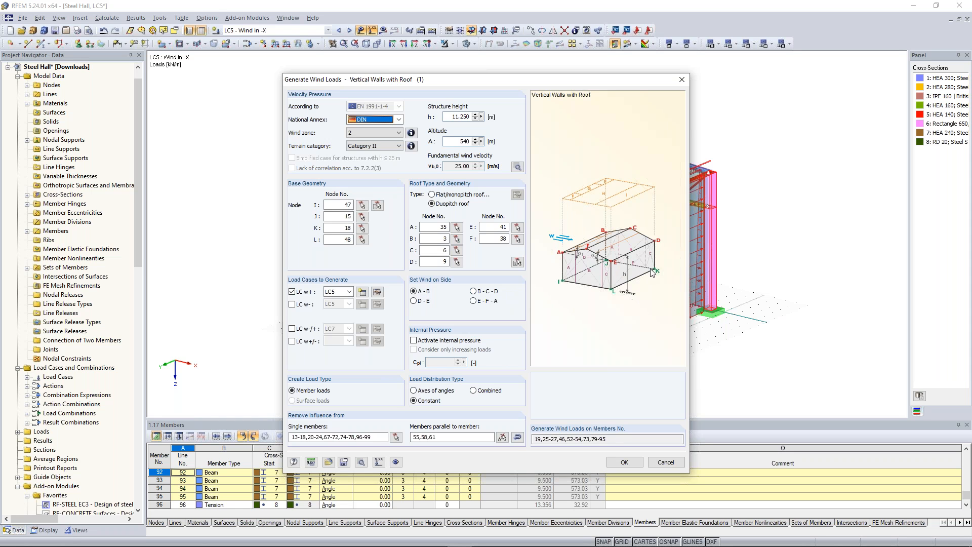
left_click(424, 303)
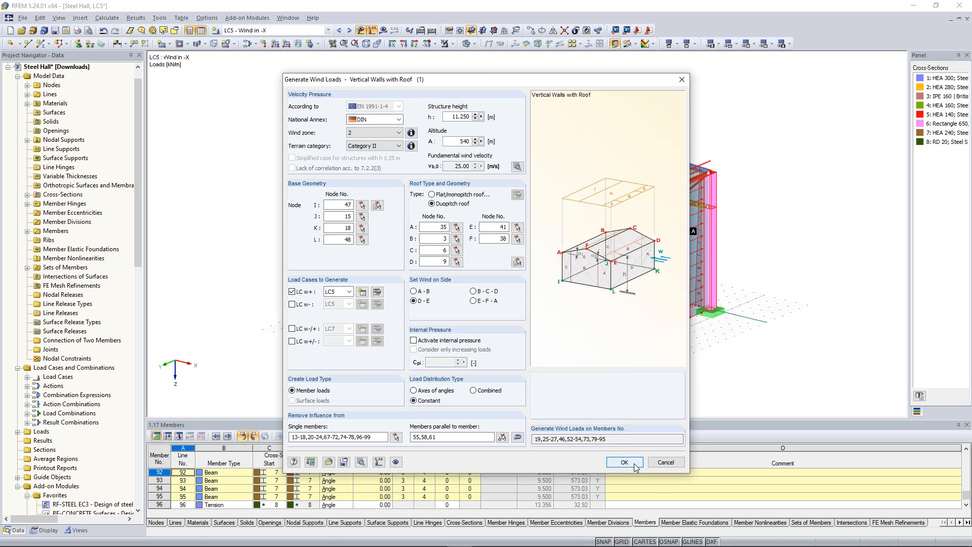
left_click(634, 464)
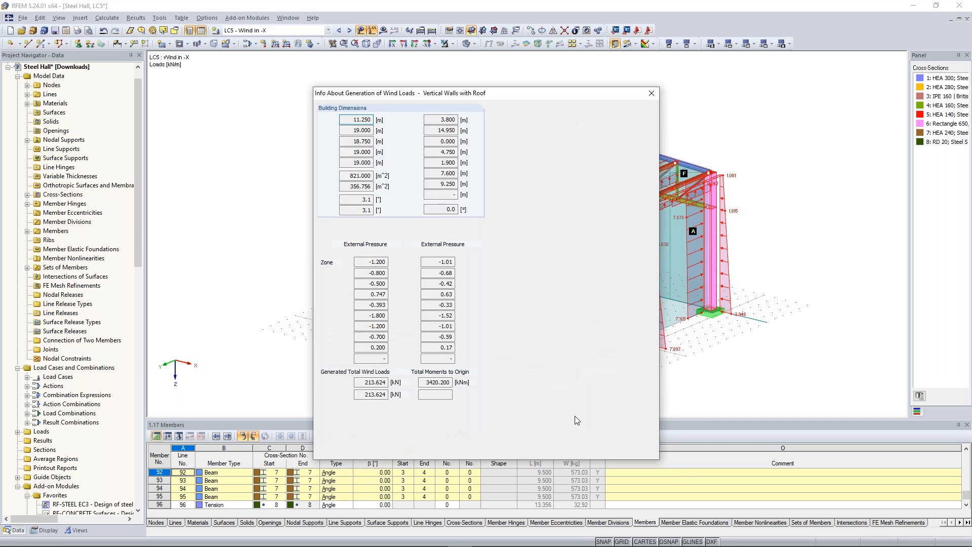
left_click(580, 450)
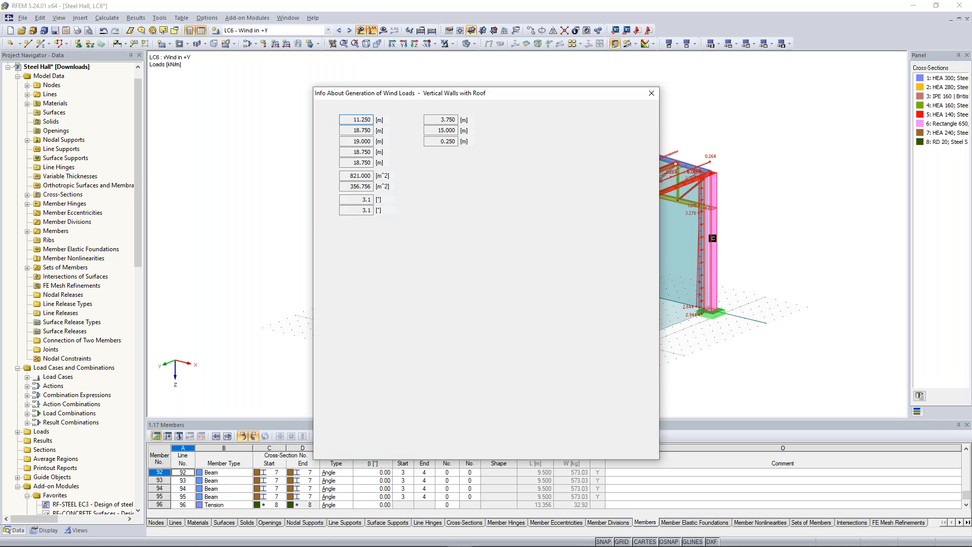
- Switch to load case LC7 and regenerate its wind loads with the wind set on side B-C-D
left_click(350, 31)
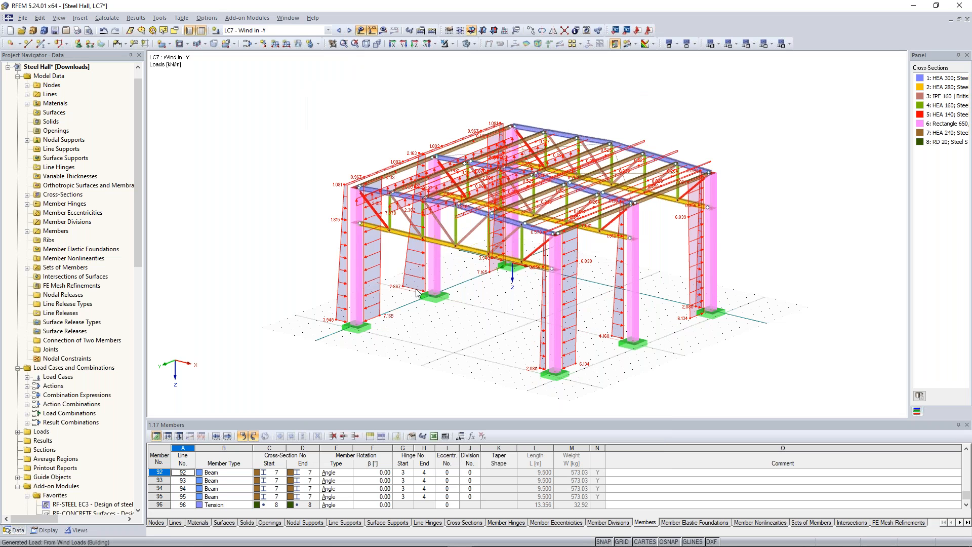
double_click(416, 293)
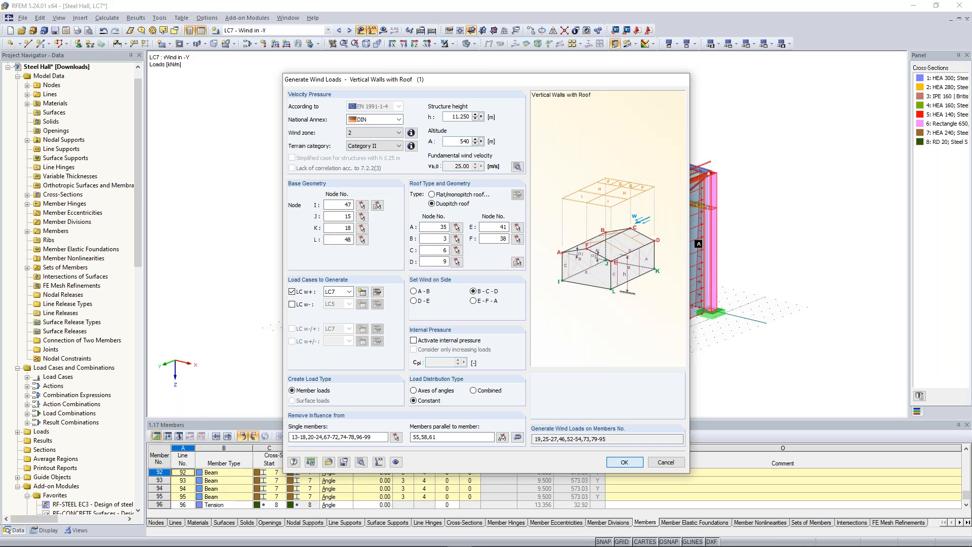
key("Return")
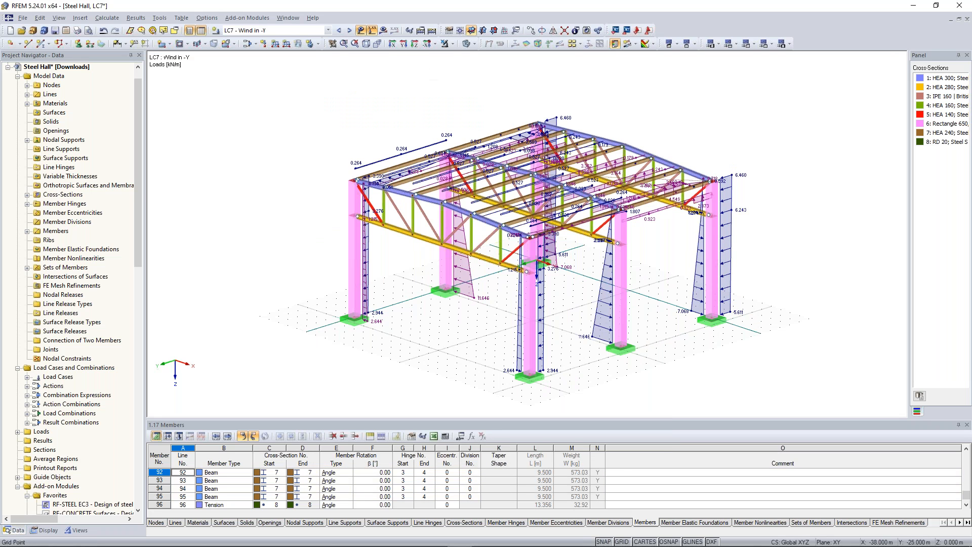
- Calculate all load cases and combinations, dismiss the calculation messages, and toggle the results display for LC7
left_click(432, 30)
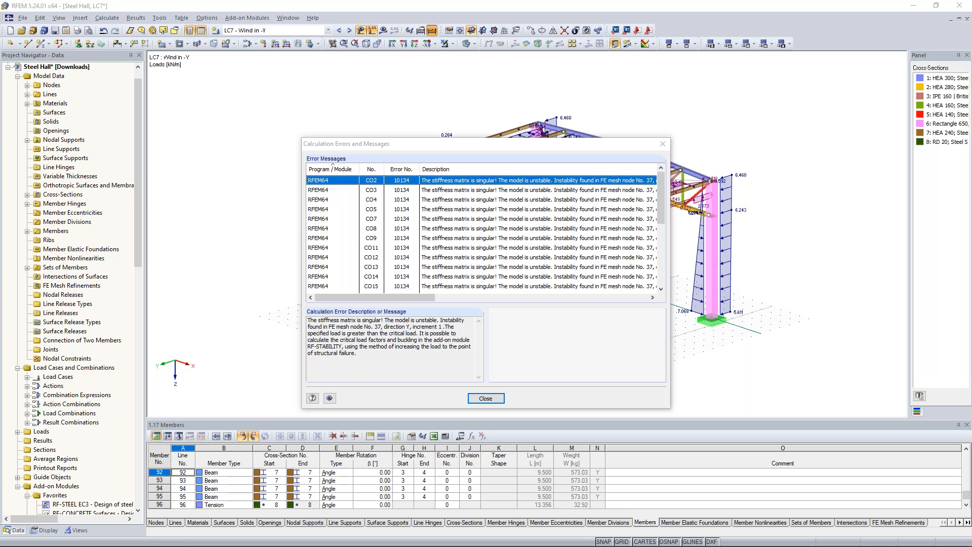
left_click(485, 399)
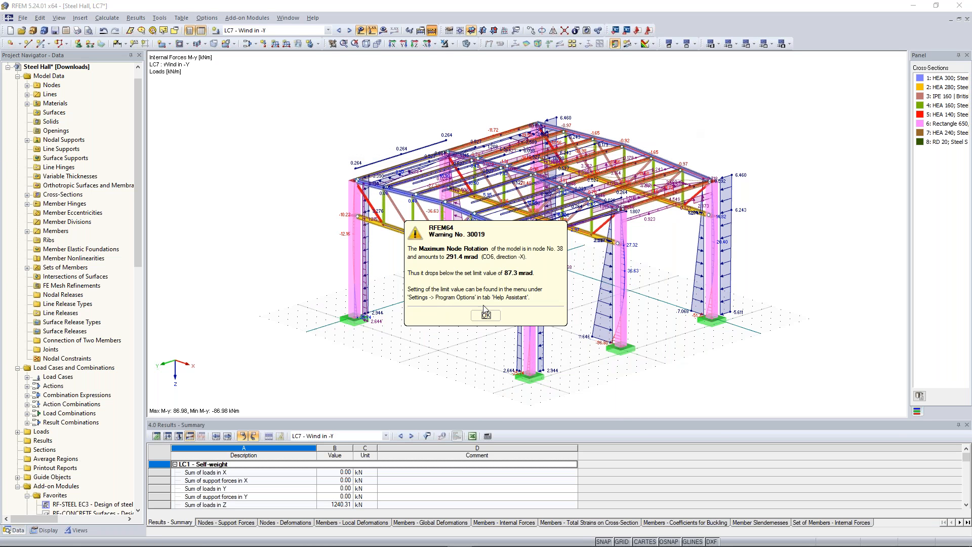
left_click(486, 315)
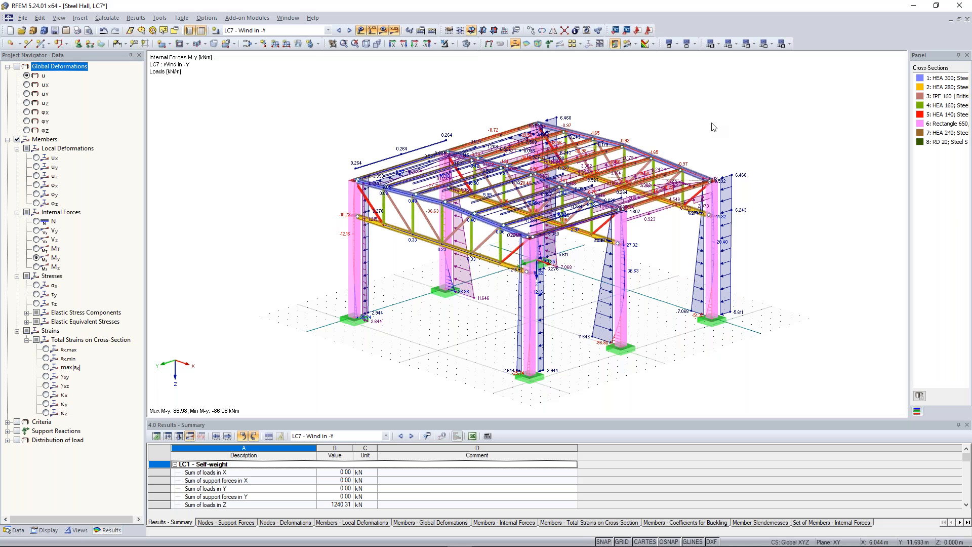
left_click(383, 31)
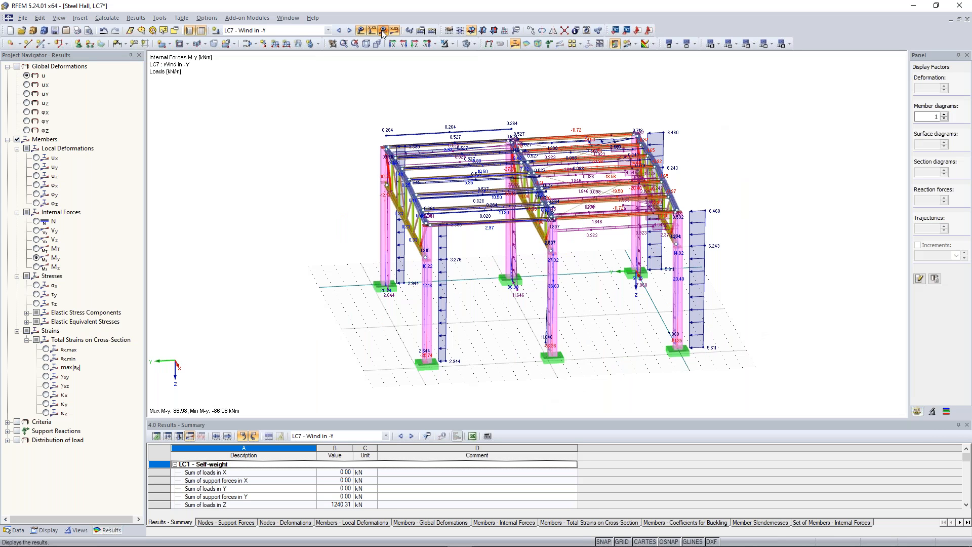
- Hide the results and assign hinge 1 to the member end of HEA 240 members 89-91, accepting deletion of the existing results
left_click(384, 31)
scroll(476, 281, "up", 5)
middle_click_drag(477, 279, 478, 307)
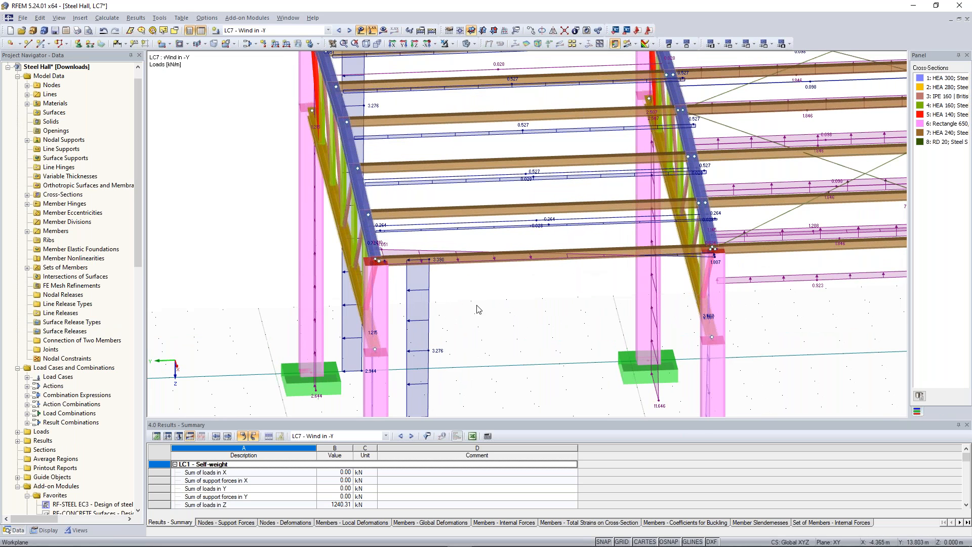
scroll(478, 306, "down", 2)
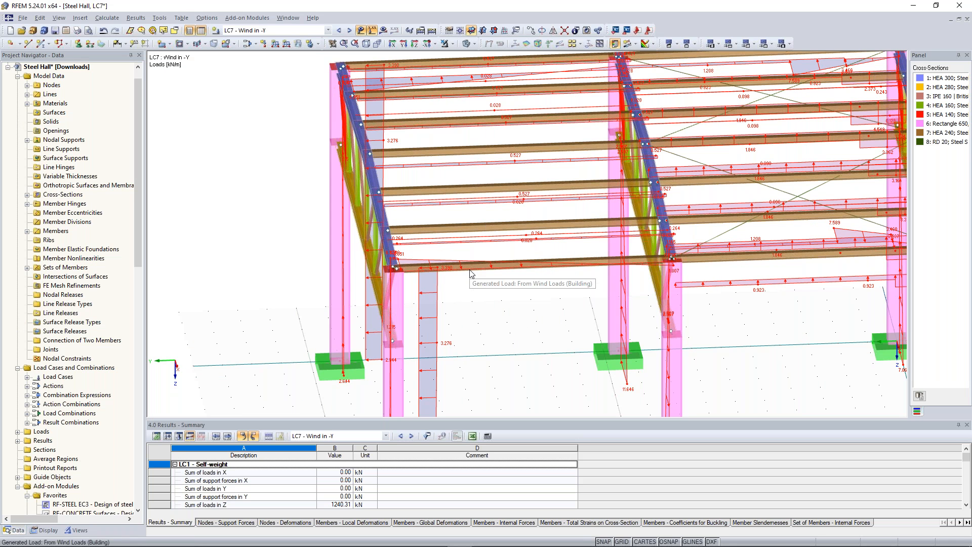
scroll(471, 274, "down", 2)
middle_click_drag(470, 269, 511, 281, "ctrl")
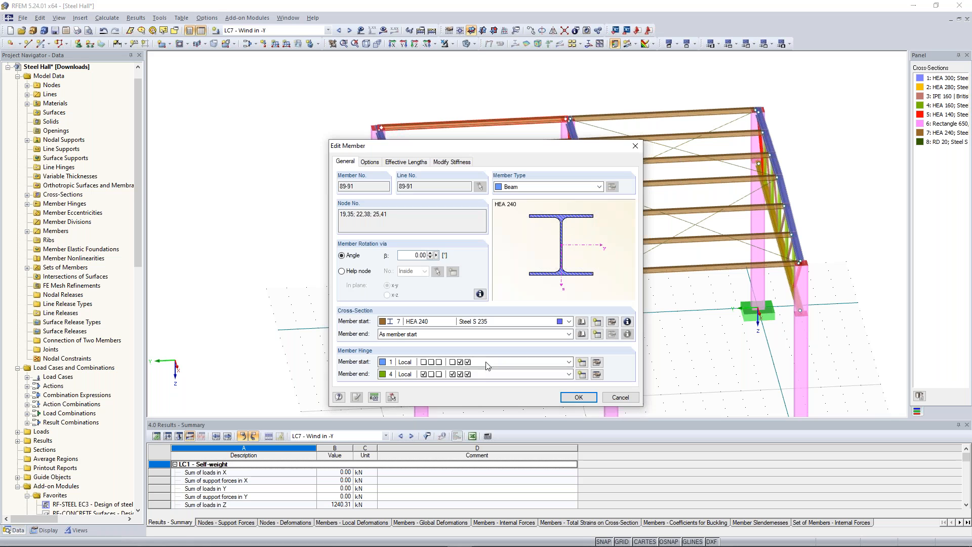
left_click(483, 374)
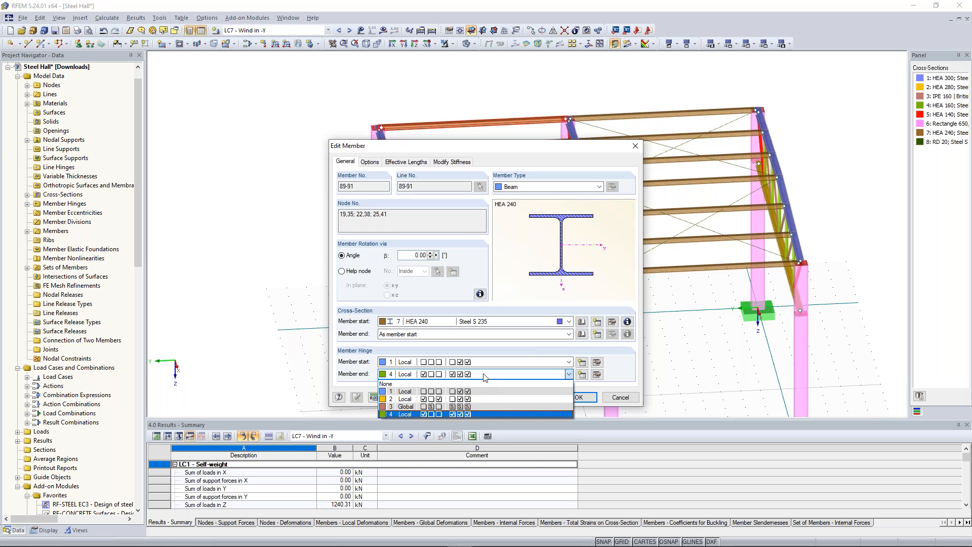
left_click(445, 381)
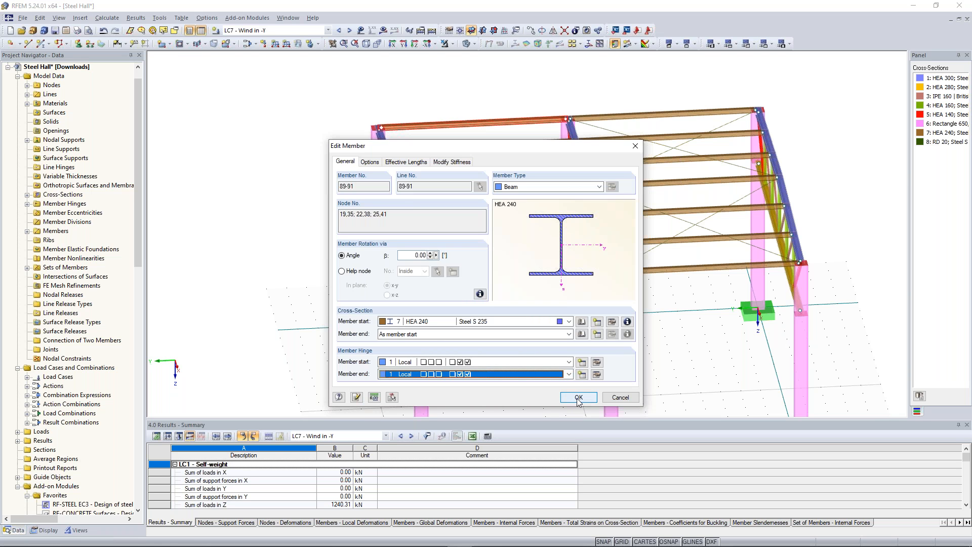
left_click(579, 398)
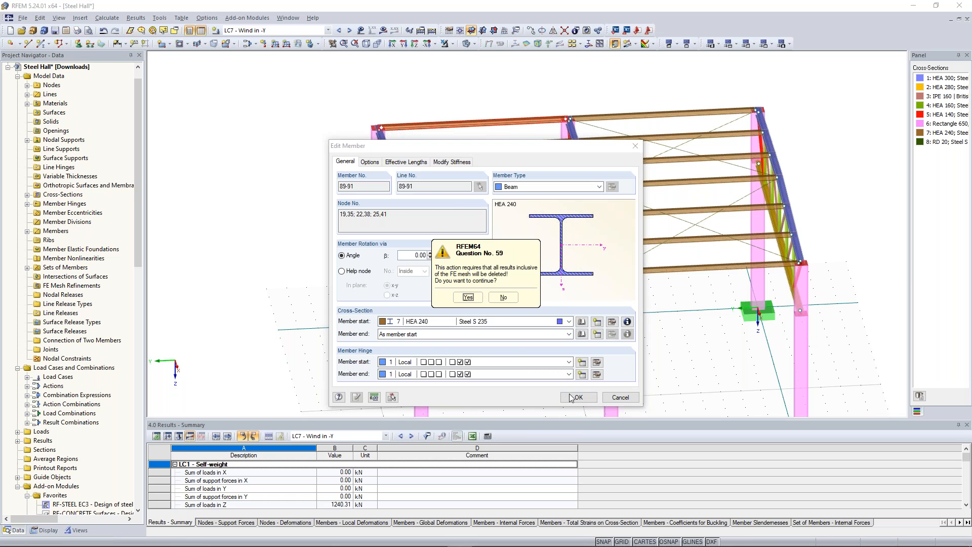
left_click(464, 302)
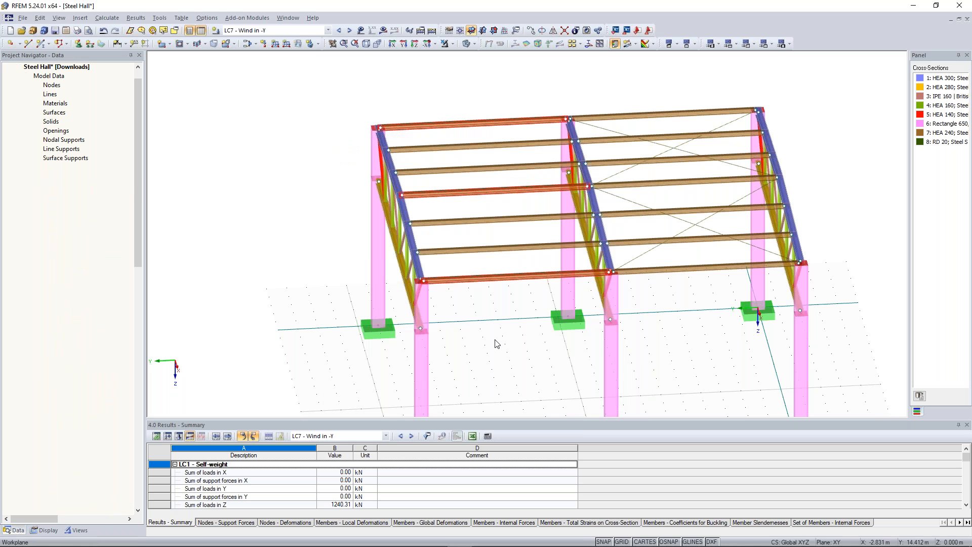
- Recalculate all load cases and combinations of the hall with the changed member hinges
scroll(535, 343, "down", 5)
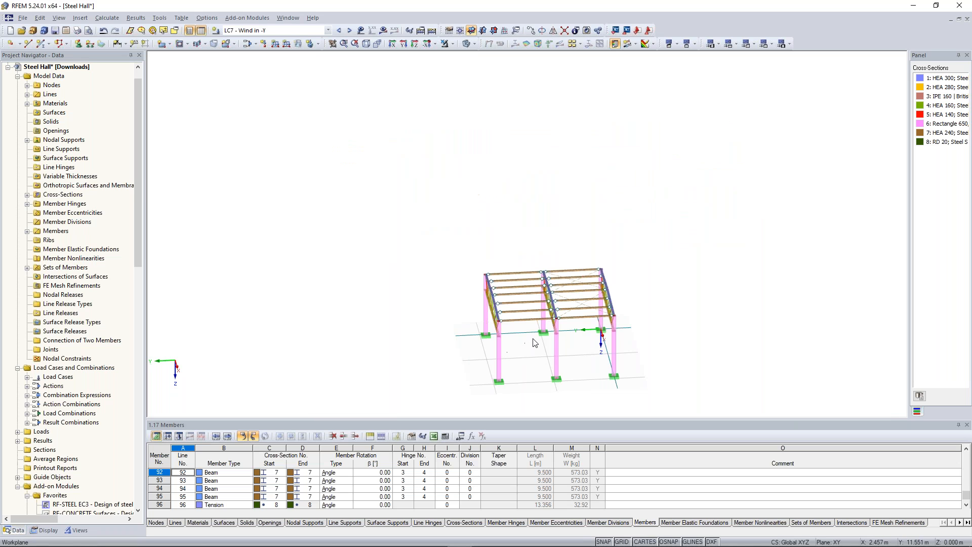
middle_click_drag(530, 344, 578, 365, "ctrl")
scroll(579, 365, "up", 3)
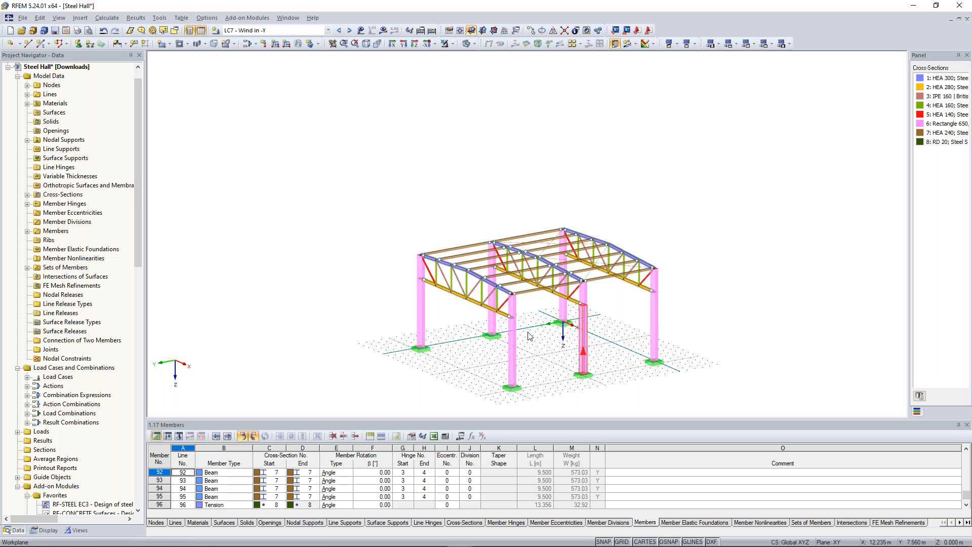
left_click(432, 30)
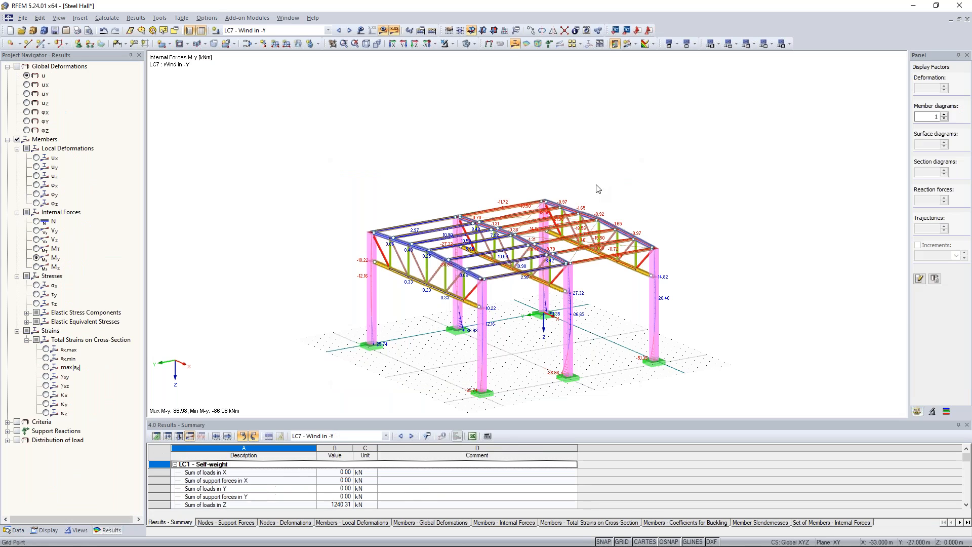
- Examine the bending moments My for load case LC7 on the purlins, trusses and columns from several angles
middle_click_drag(692, 178, 582, 187, "ctrl")
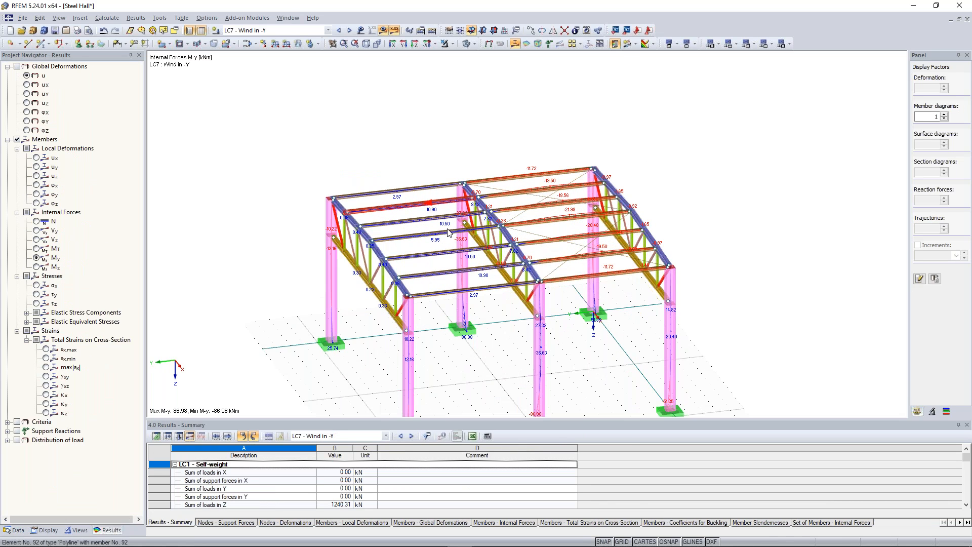
middle_click_drag(412, 156, 430, 104, "ctrl")
scroll(440, 262, "up", 2)
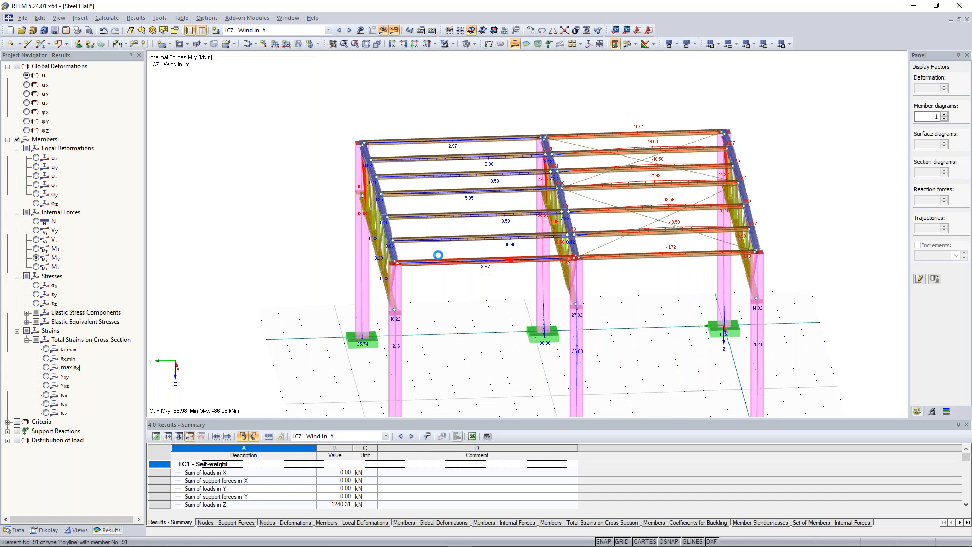
scroll(469, 102, "up", 2)
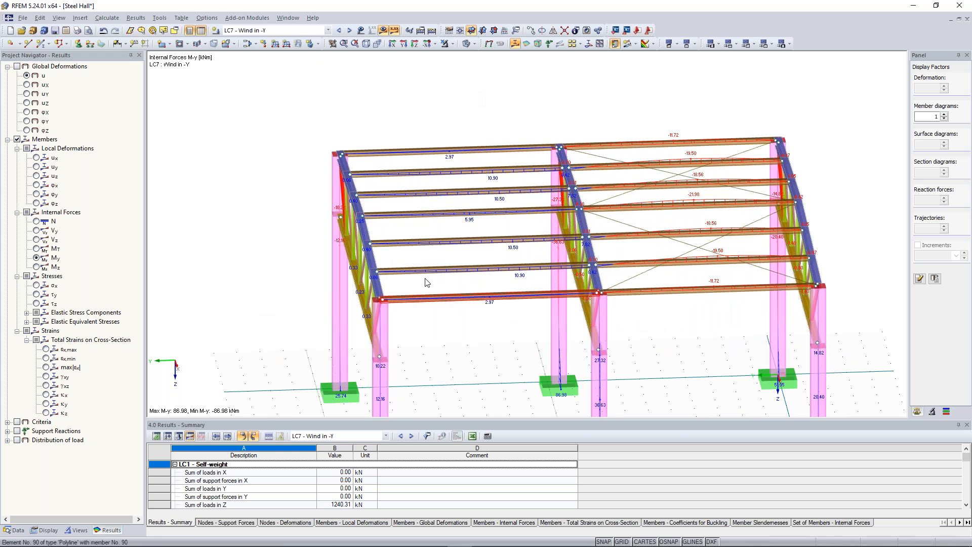
mouse_move(454, 123)
middle_mouse_down()
mouse_move(443, 134)
mouse_move(461, 140)
middle_mouse_up()
scroll(450, 271, "down", 1)
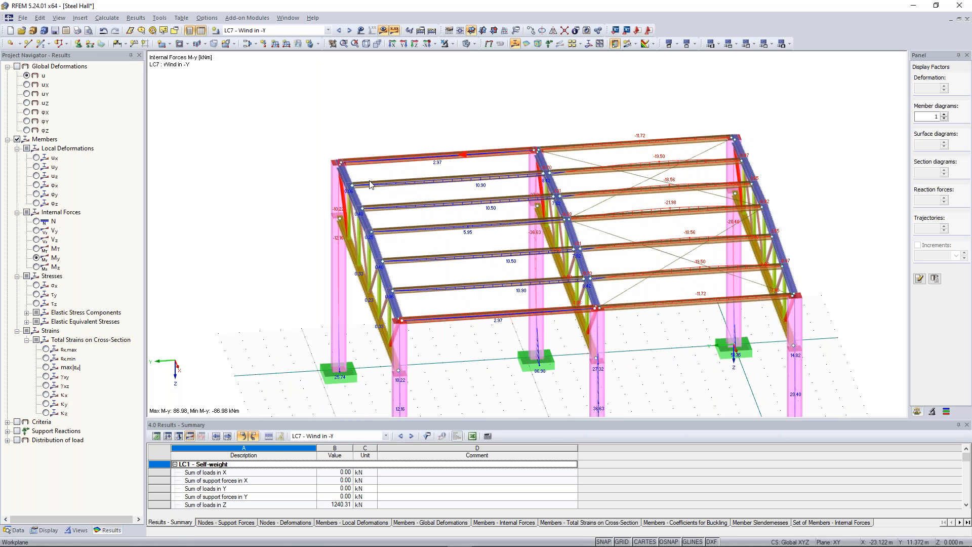
scroll(303, 151, "down", 1)
middle_click_drag(302, 151, 422, 128, "ctrl")
middle_click_drag(423, 127, 374, 86)
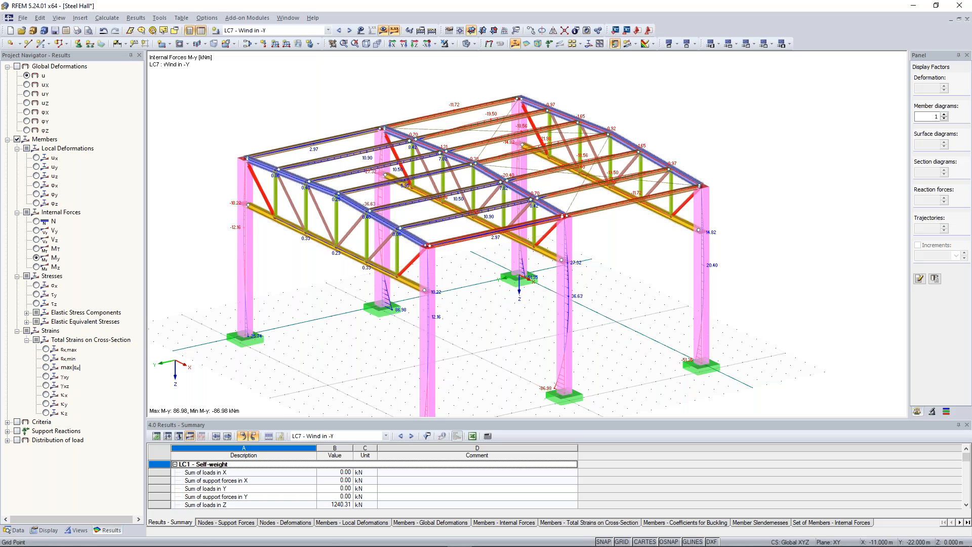
middle_click_drag(335, 128, 335, 126)
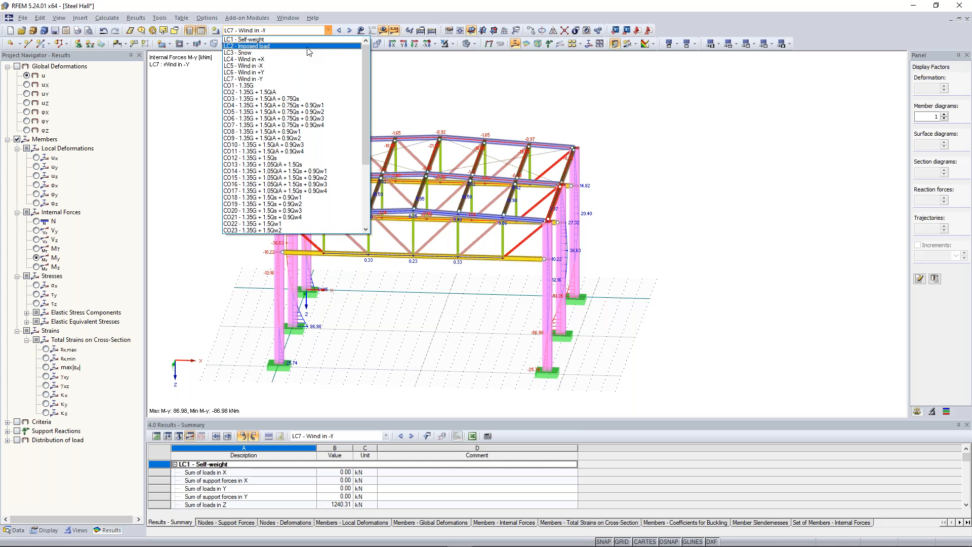
- Switch to load case LC1 and examine the bending moments My along the purlins and at the truss connections
left_click(307, 40)
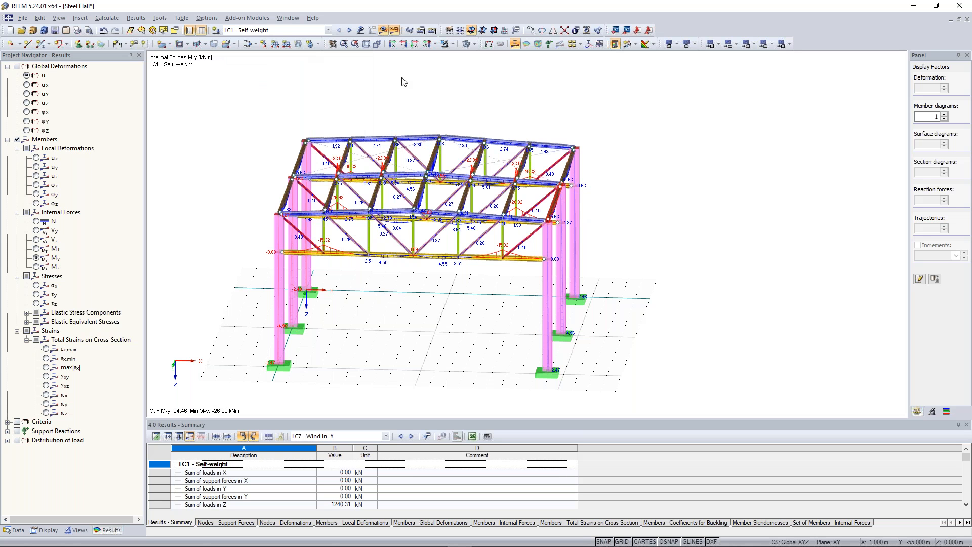
middle_click_drag(704, 180, 559, 140, "ctrl")
scroll(549, 222, "up", 2)
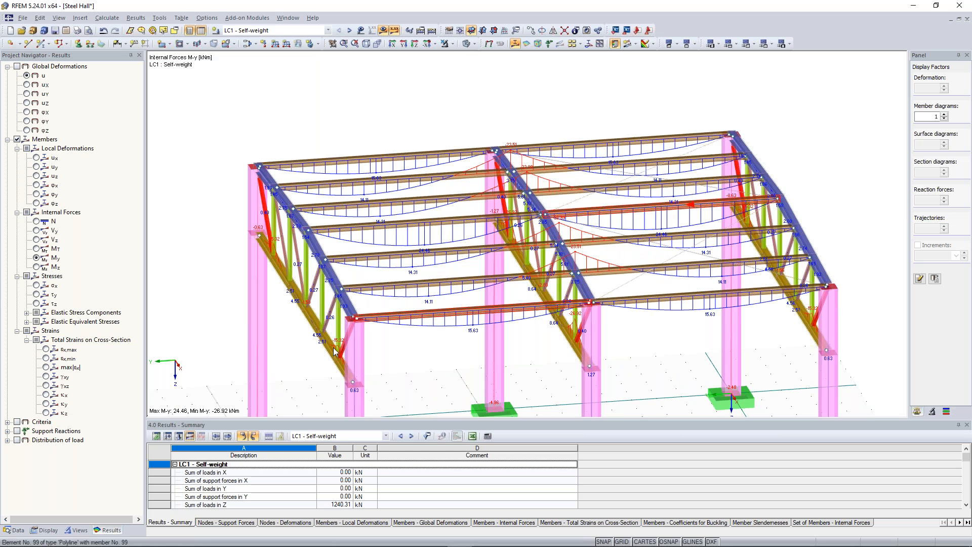
scroll(333, 348, "up", 2)
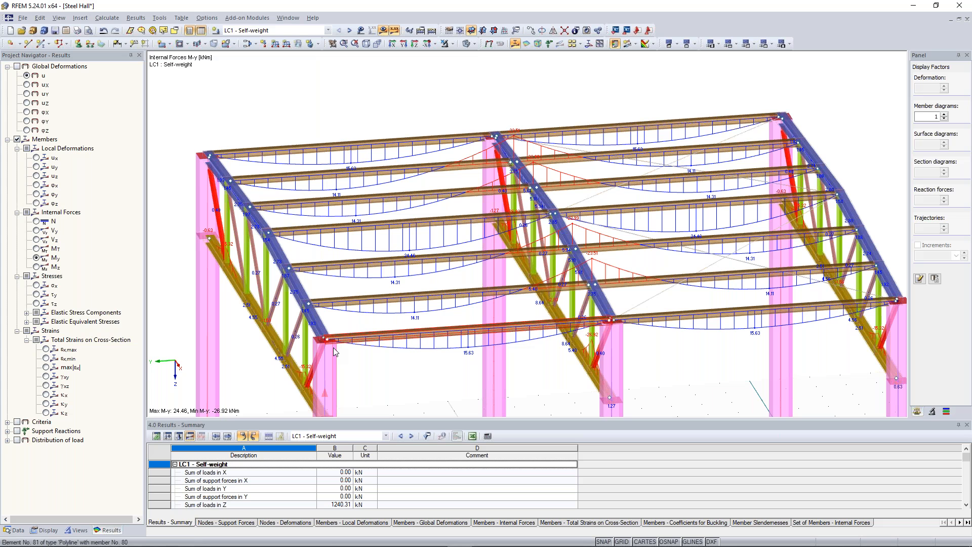
left_click(333, 347)
scroll(332, 166, "up", 2)
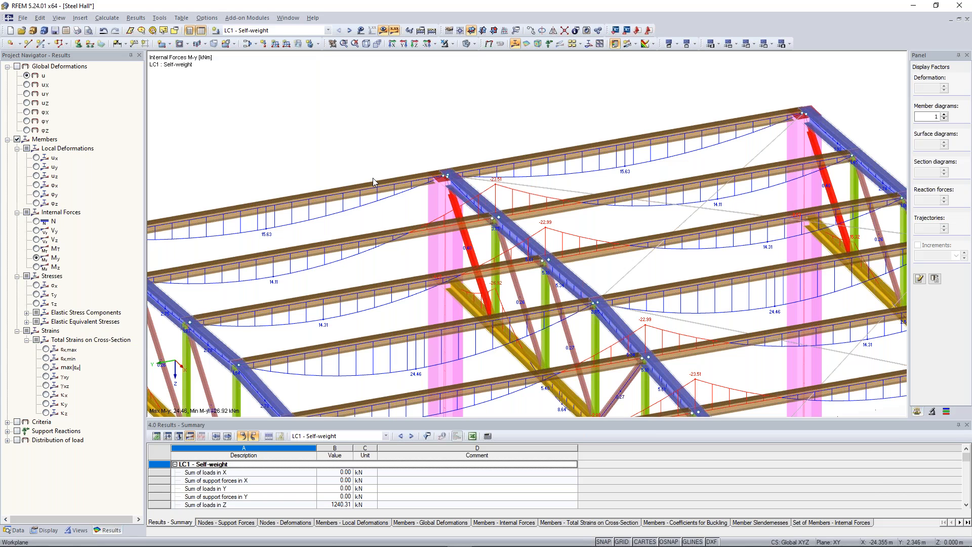
middle_click_drag(373, 182, 400, 204)
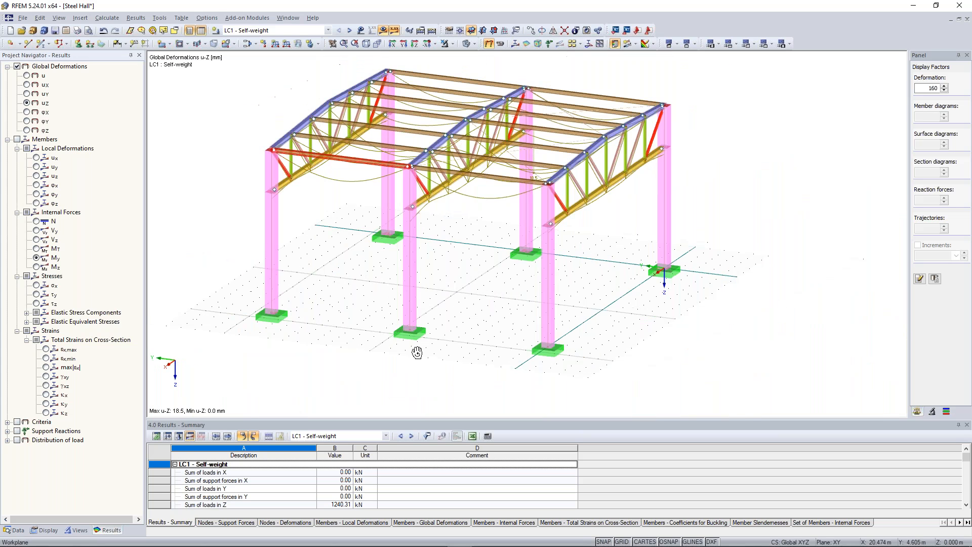
- Examine the global deformations u-Z of the hall under self-weight
middle_click_drag(507, 347, 464, 346, "ctrl")
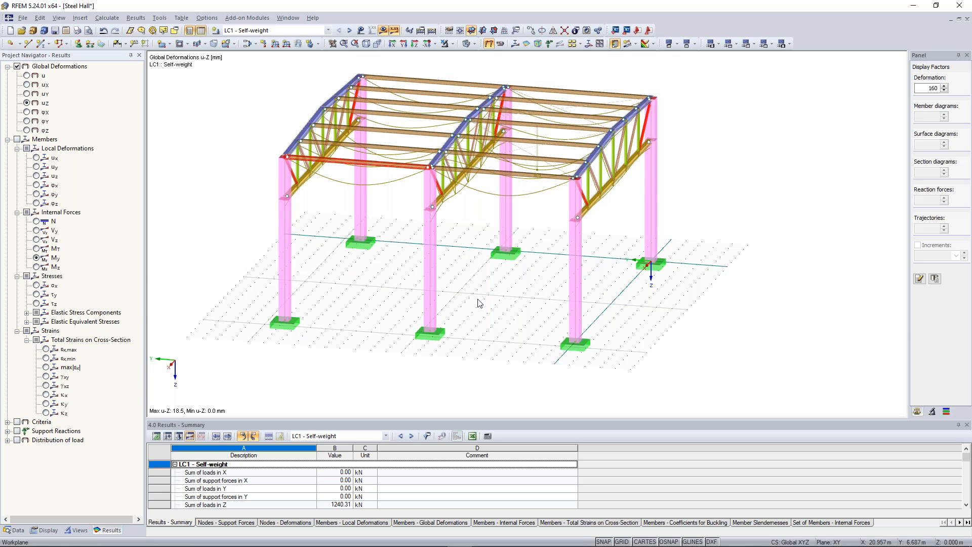
middle_click_drag(478, 303, 539, 297, "ctrl")
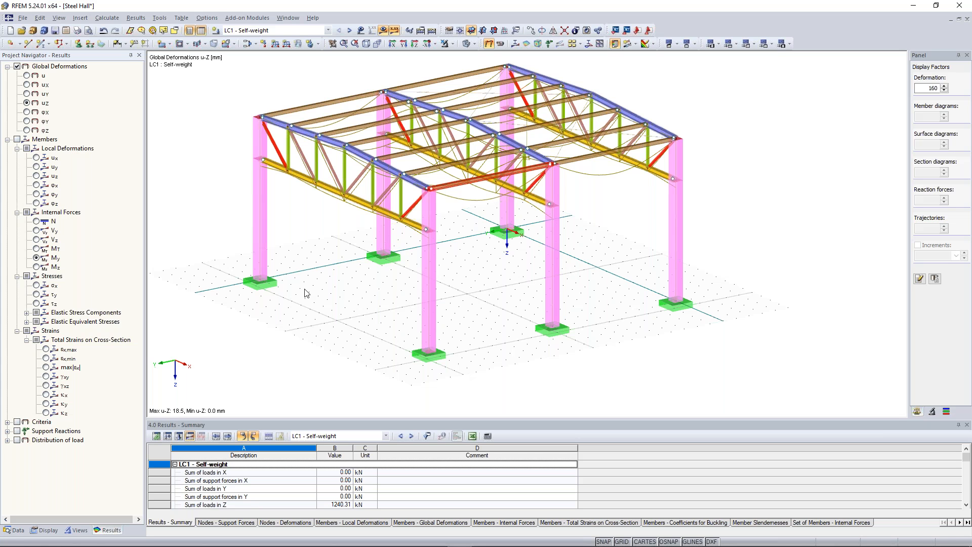
scroll(305, 293, "down", 1)
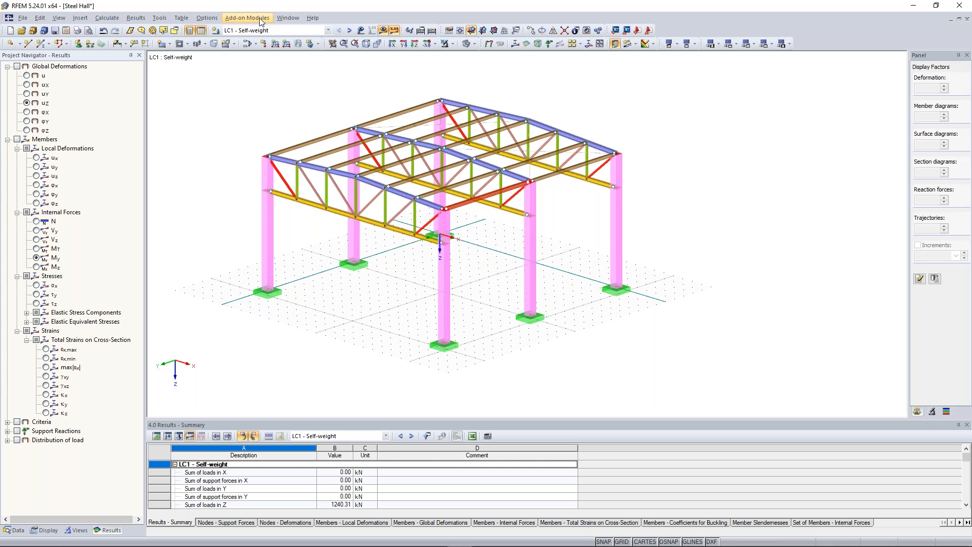
- Open the RF-STEEL EC3 add-on module for steel member design according to Eurocode 3
left_click(262, 21)
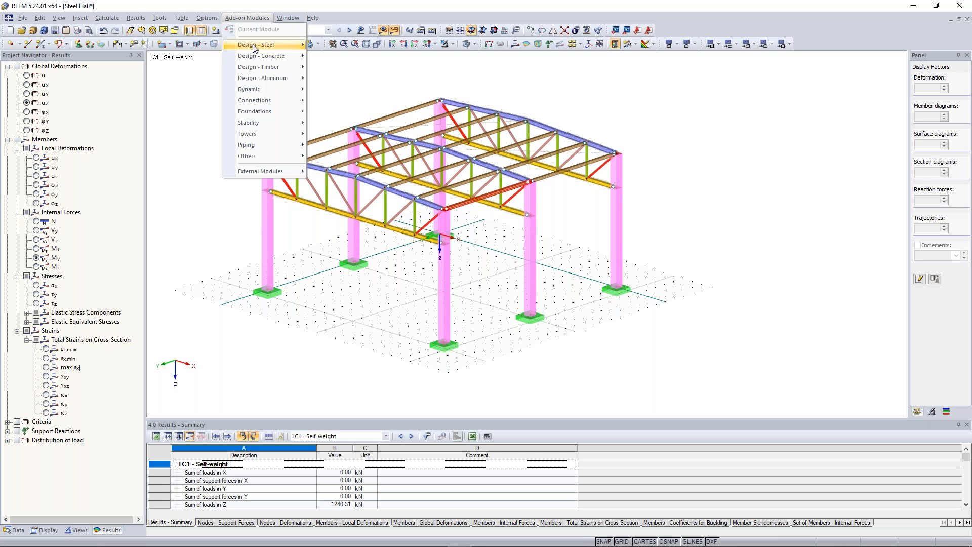
mouse_move(256, 48)
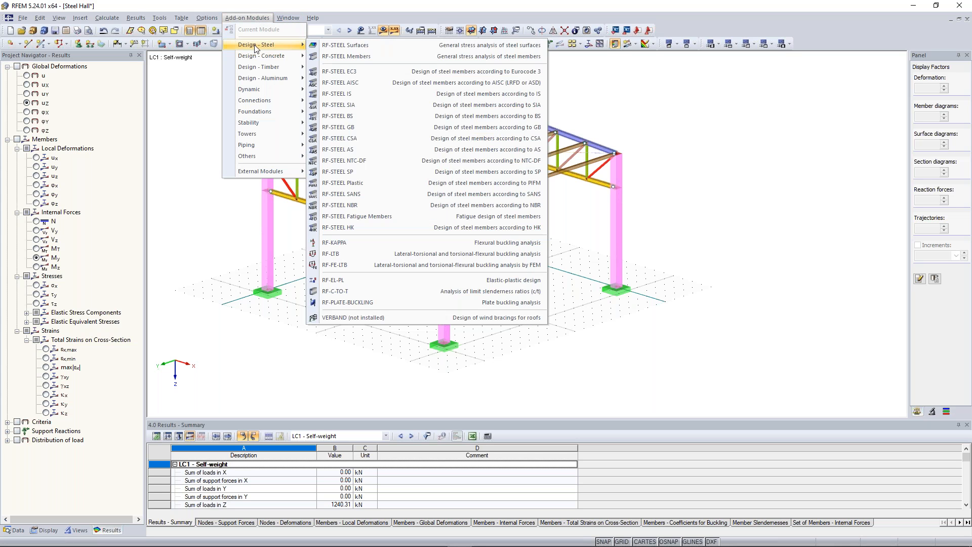
left_click(355, 71)
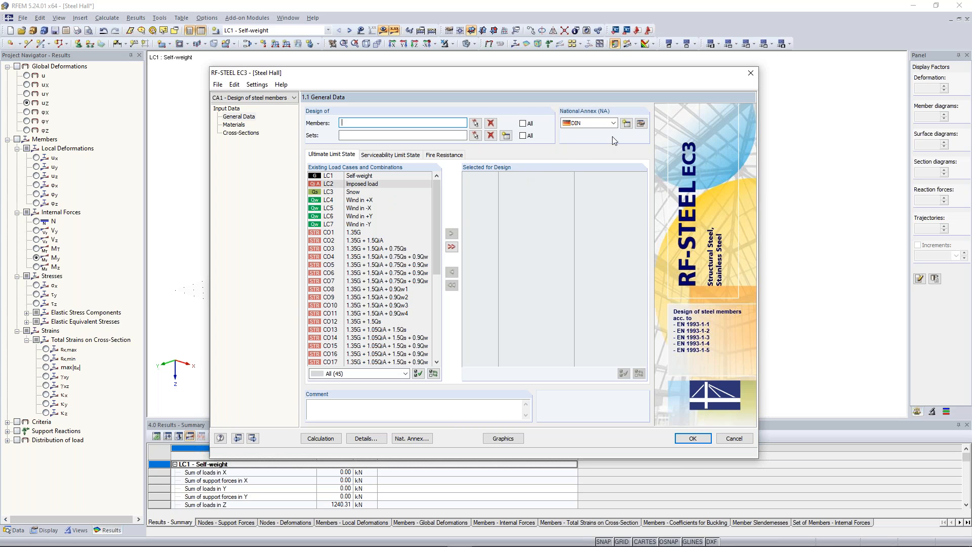
- Show only members of material Steel S 235 and select all of them in the model as the members to design
left_click(475, 124)
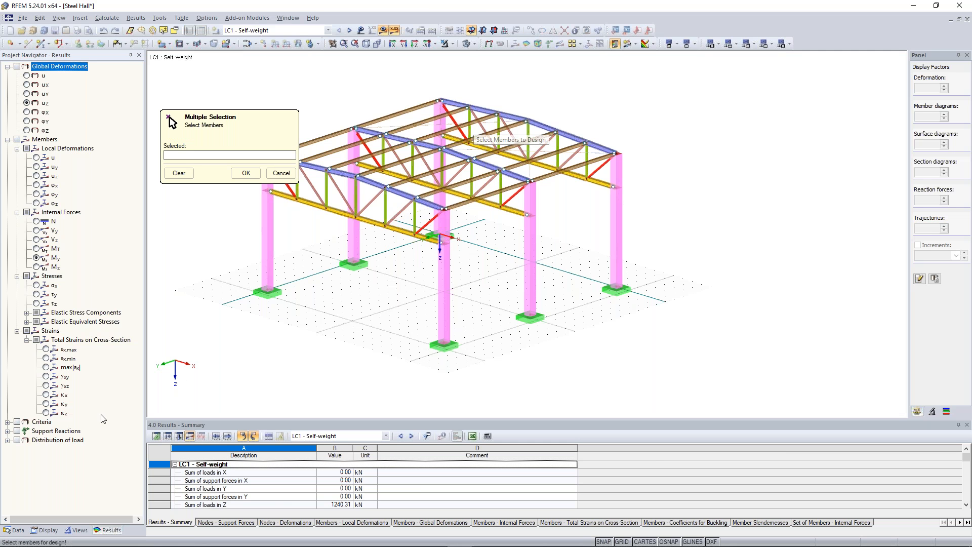
left_click(76, 531)
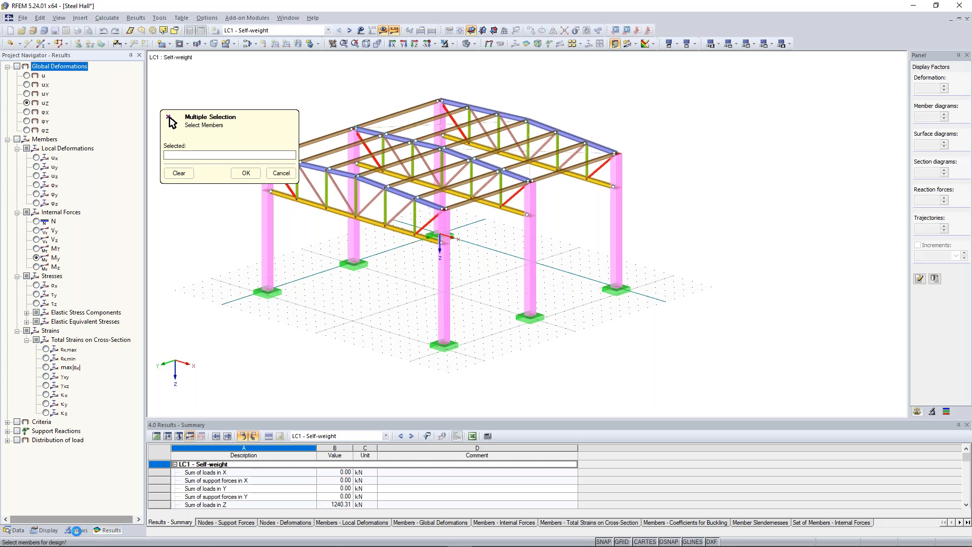
left_click(76, 530)
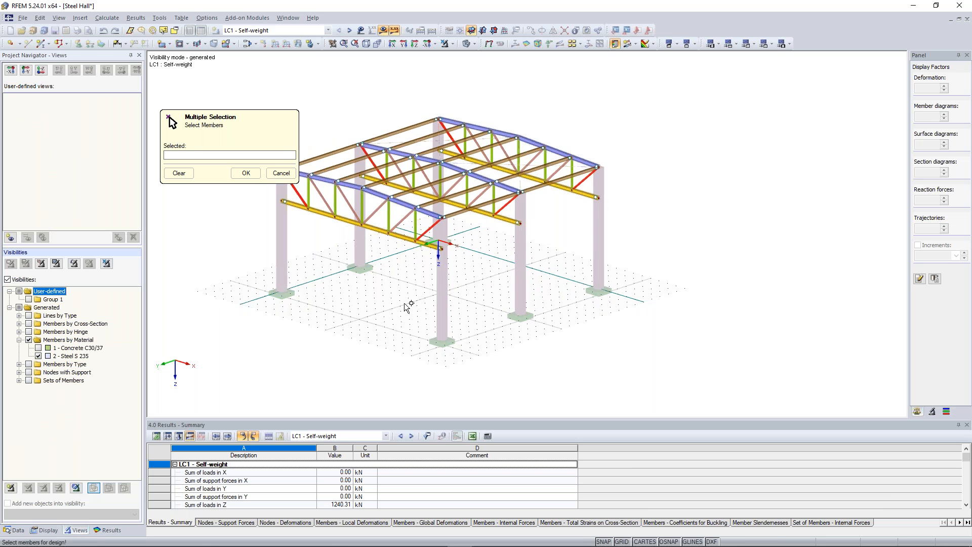
middle_click_drag(415, 305, 523, 326)
left_click_drag(344, 79, 736, 323)
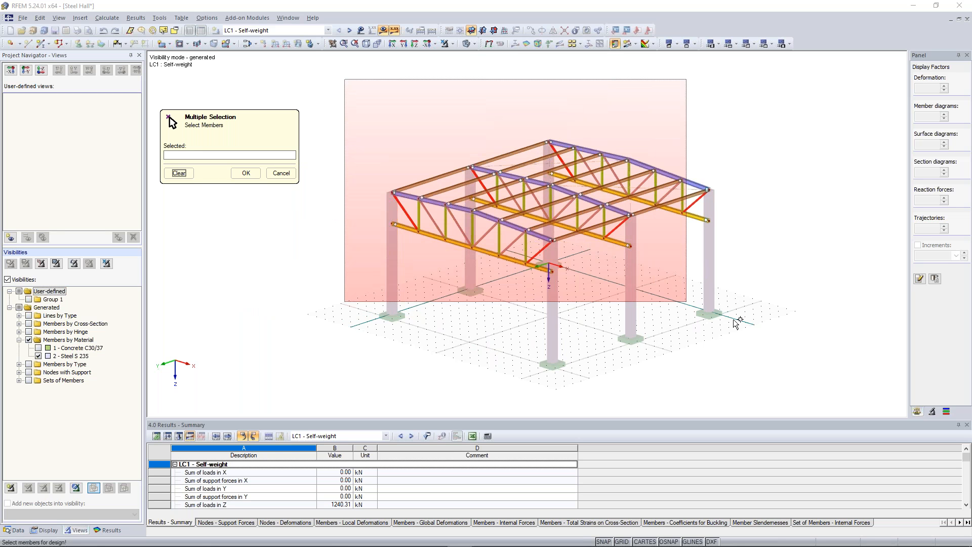
left_click_drag(736, 324, 736, 324)
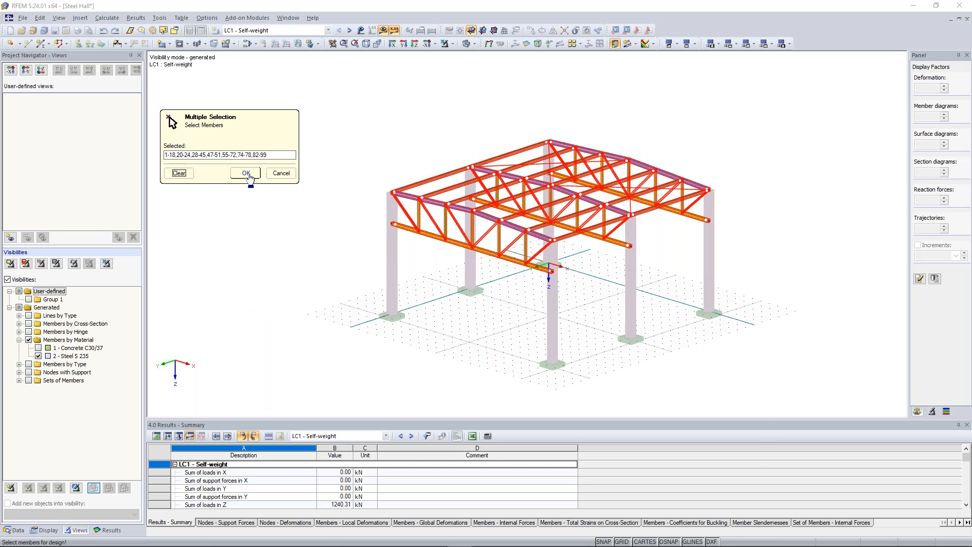
left_click(245, 172)
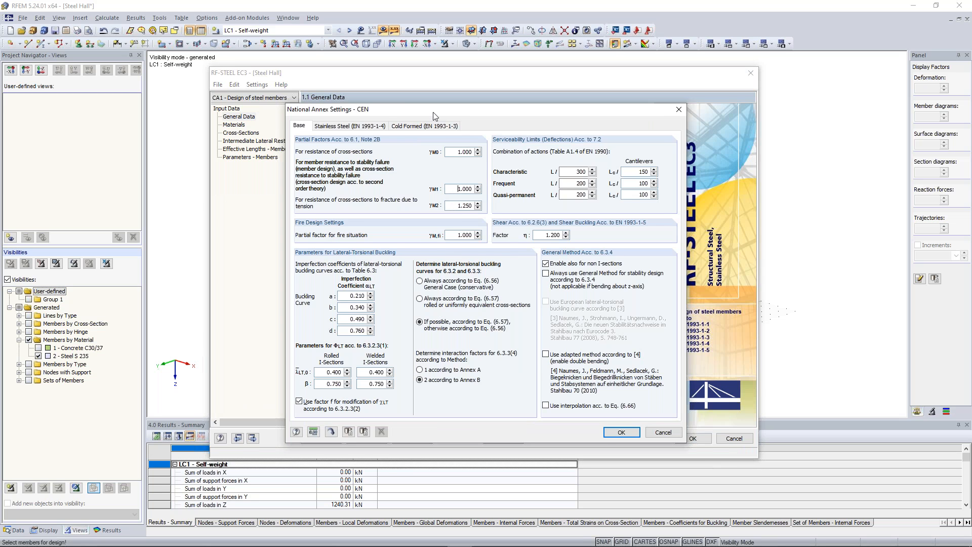
- Review the partial factors, deflection limits and lateral-torsional buckling parameters in the CEN National Annex settings
left_click_drag(428, 111, 391, 120)
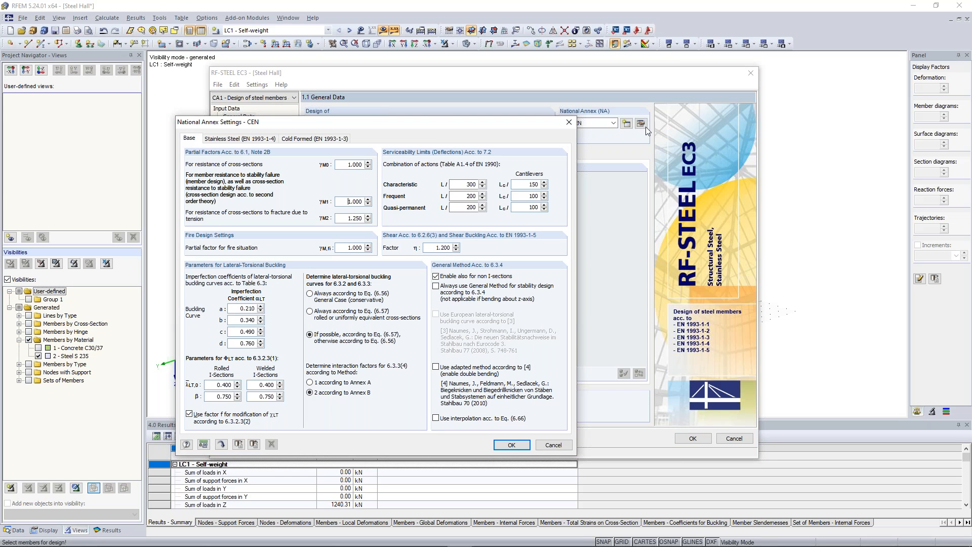
left_click_drag(403, 123, 420, 93)
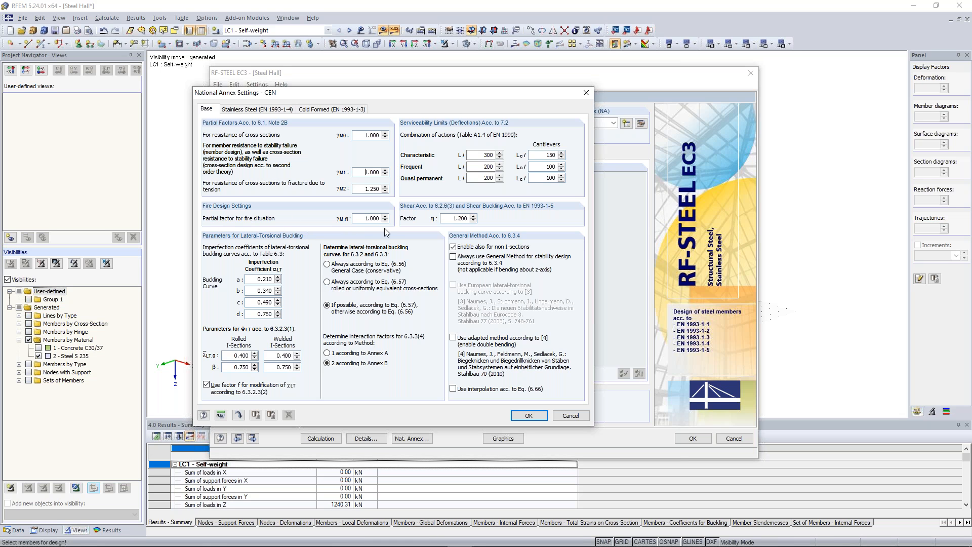
double_click(367, 218)
left_click(526, 415)
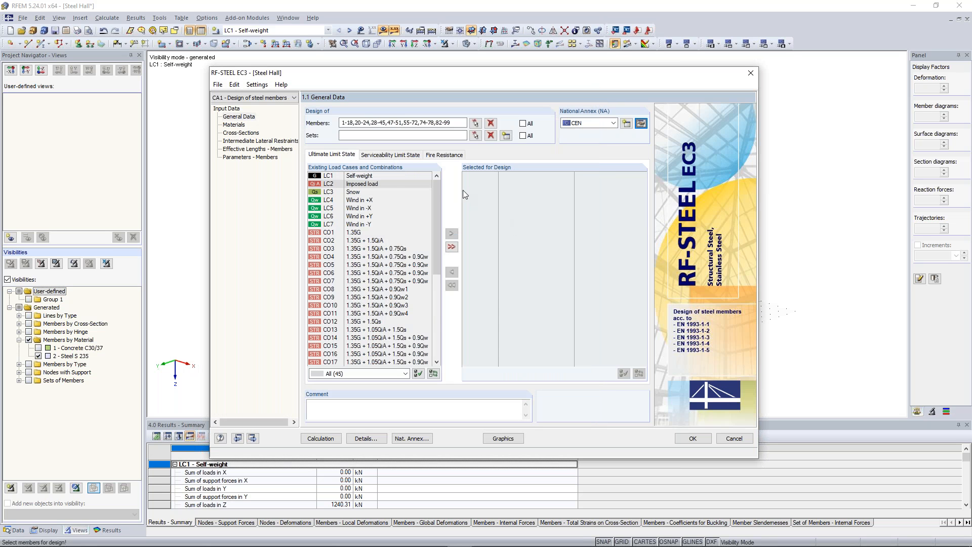
- Add result combination RC1 to the ultimate limit state design of the steel members
left_click_drag(441, 189, 438, 281)
left_click(365, 362)
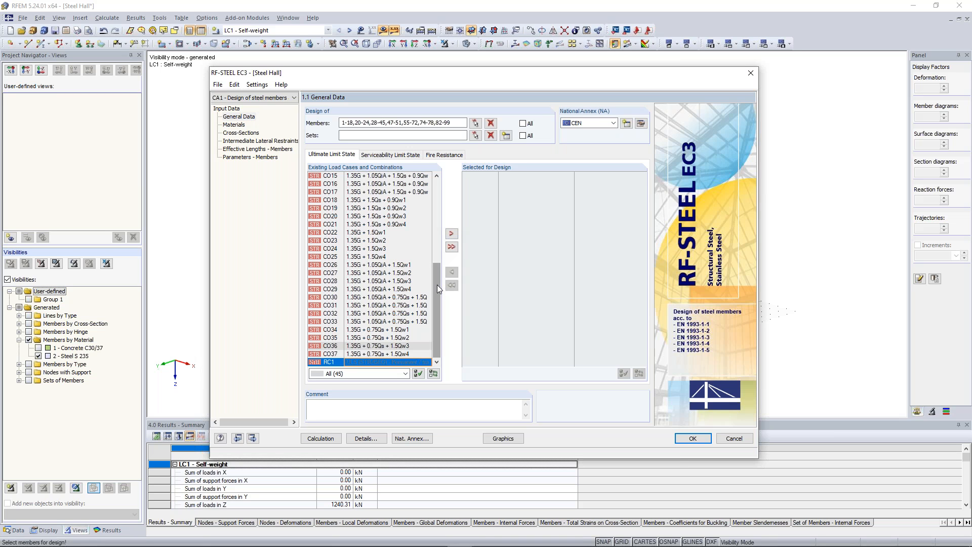
left_click(455, 234)
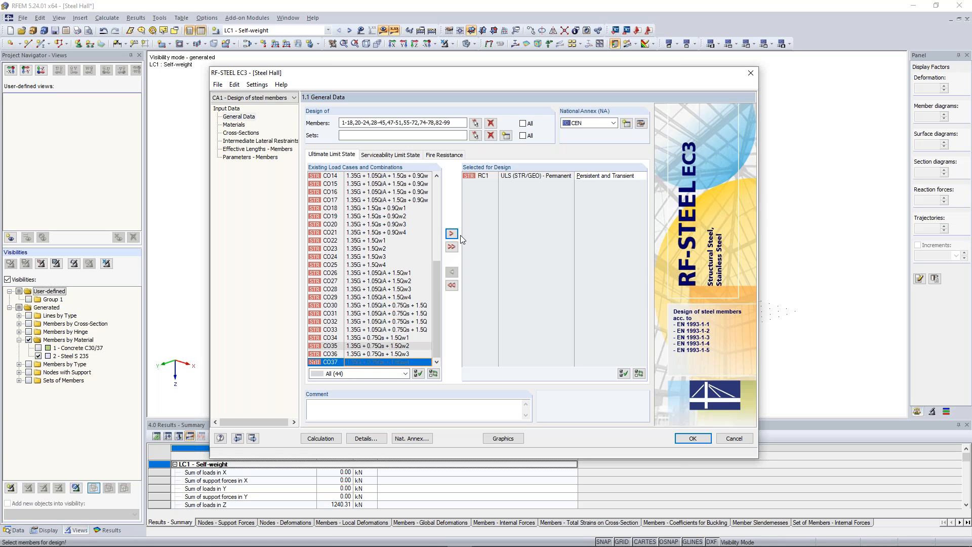
- Examine the module's input data for materials, cross-sections, intermediate lateral restraints and effective lengths of the members
left_click(430, 146)
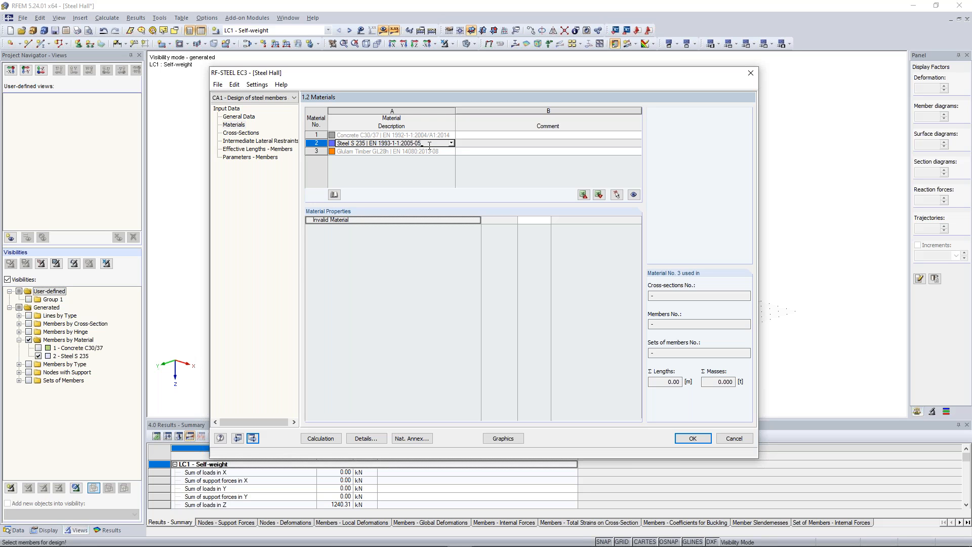
left_click(430, 144)
left_click(242, 133)
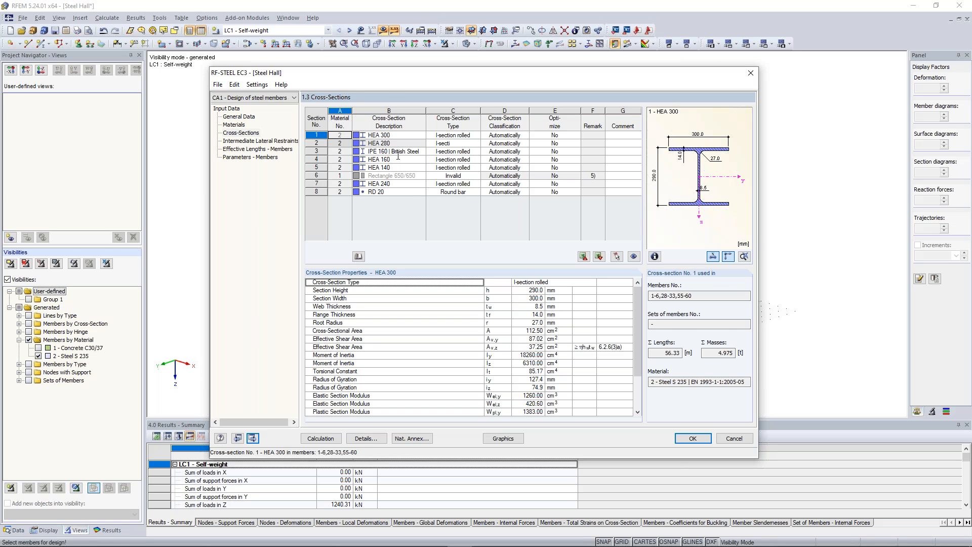
left_click(260, 141)
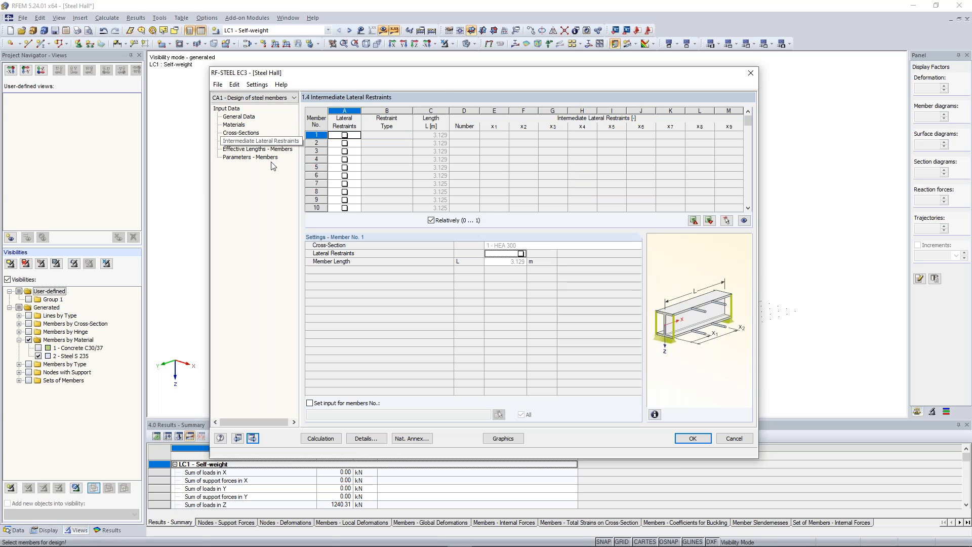
left_click_drag(444, 97, 428, 155)
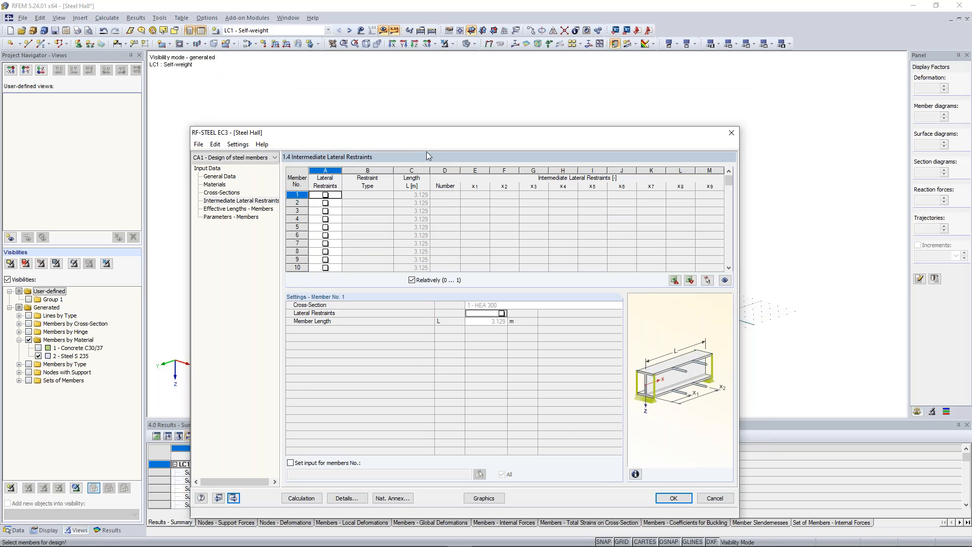
left_click_drag(427, 156, 395, 199)
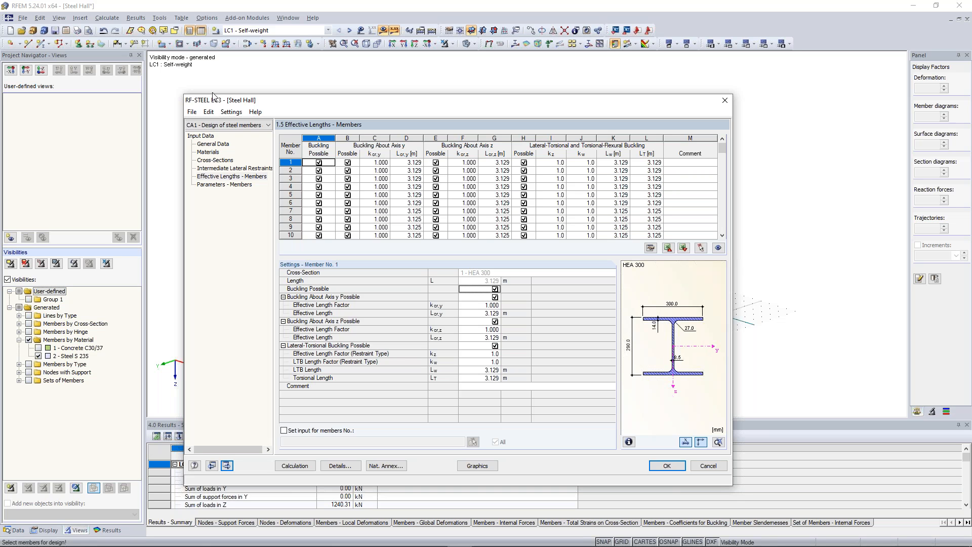
- Rename design case 1 as "Design of Cross-Sections"
left_click(192, 112)
left_click(219, 139)
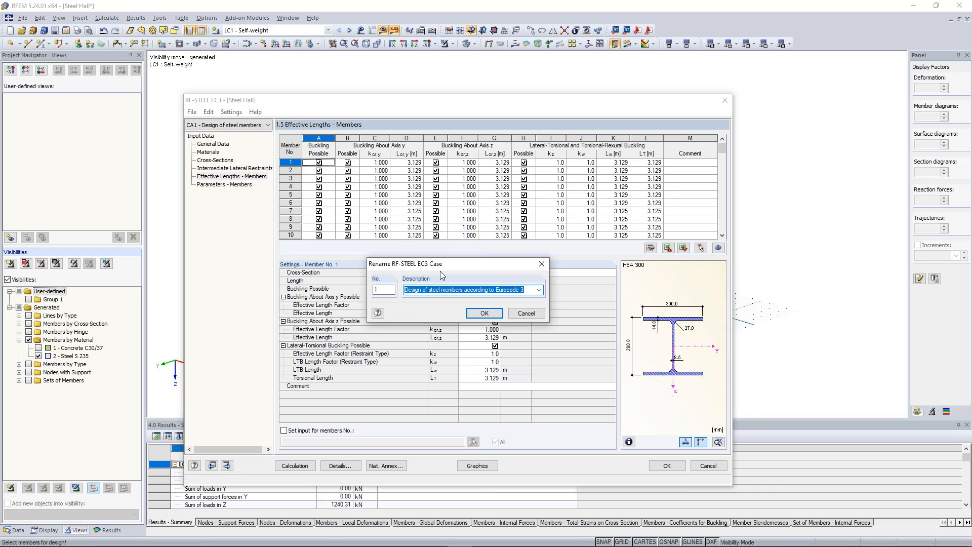
type("Design")
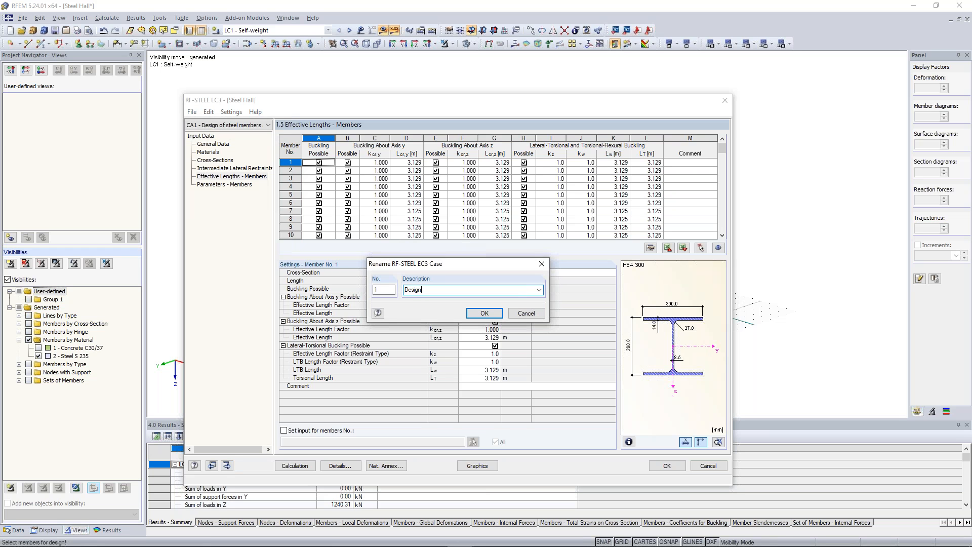
type(" of Cross-Sections")
left_click(484, 313)
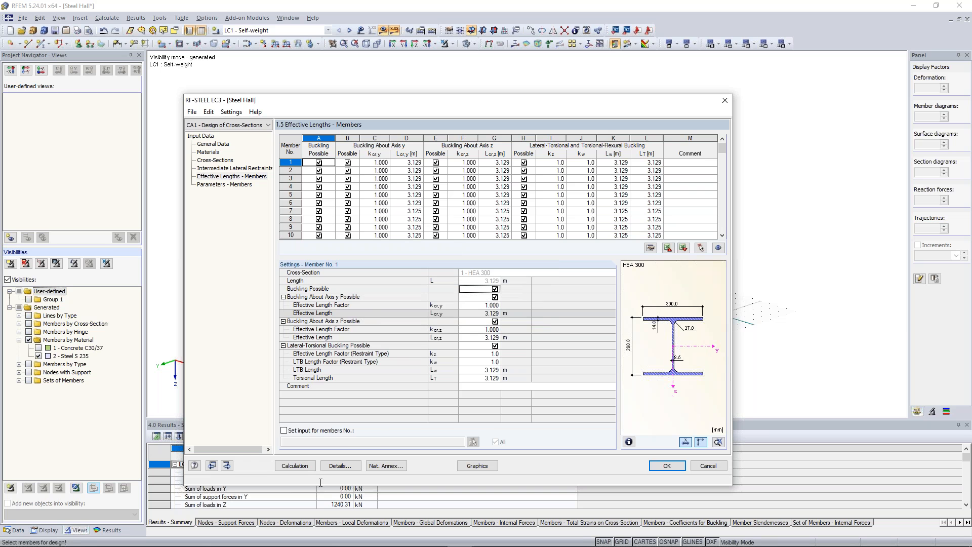
- Turn off the stability analysis in the design details of the cross-section design case
left_click(341, 466)
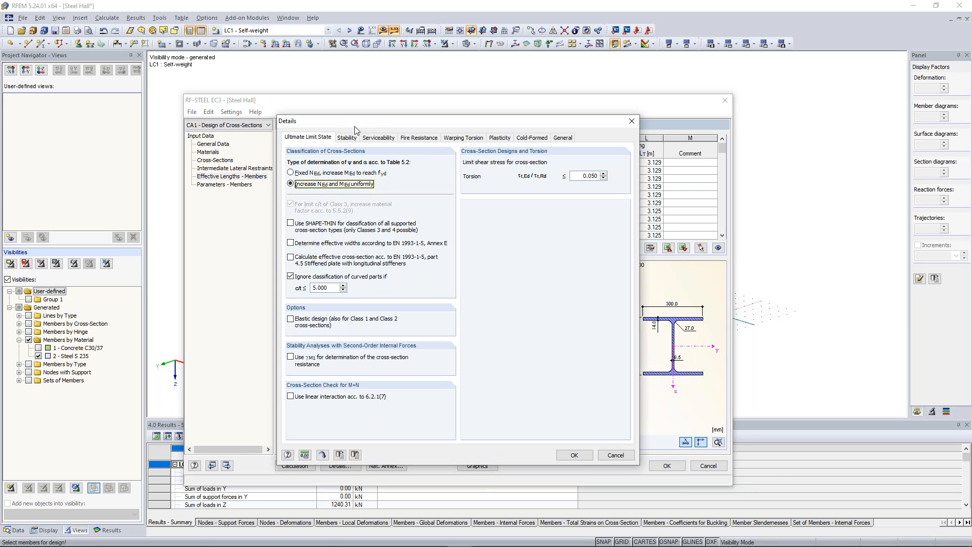
left_click(347, 138)
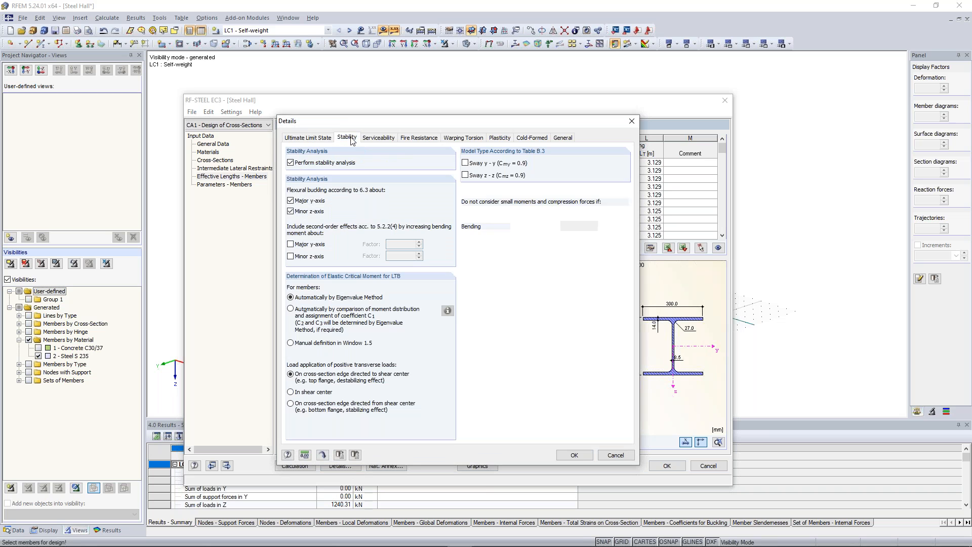
left_click(316, 166)
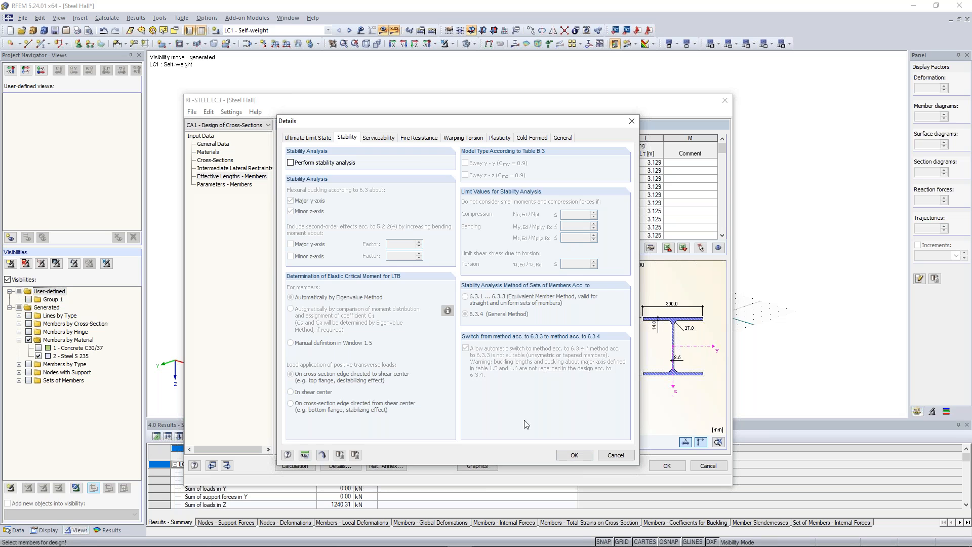
left_click(574, 455)
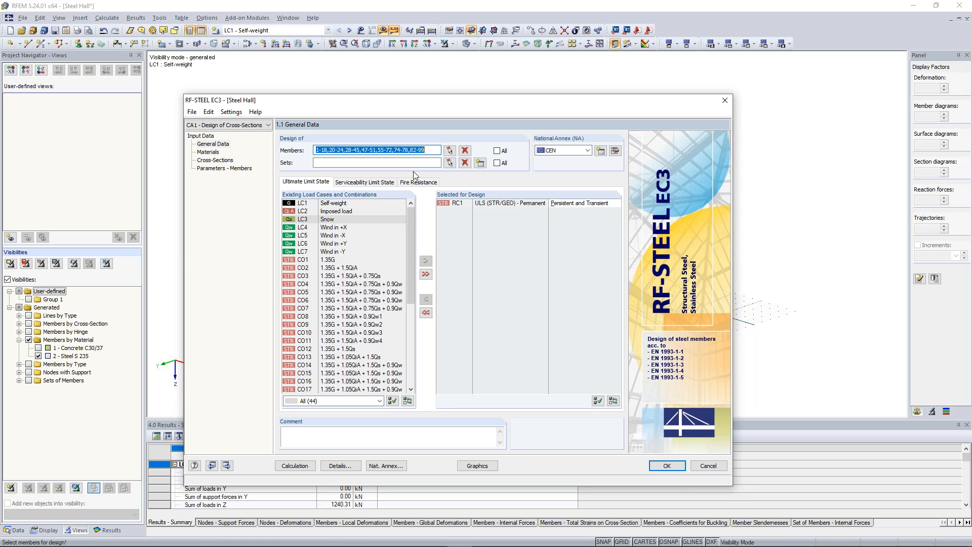
- Run the cross-section design calculation for the selected steel members and close the module
left_click(421, 152)
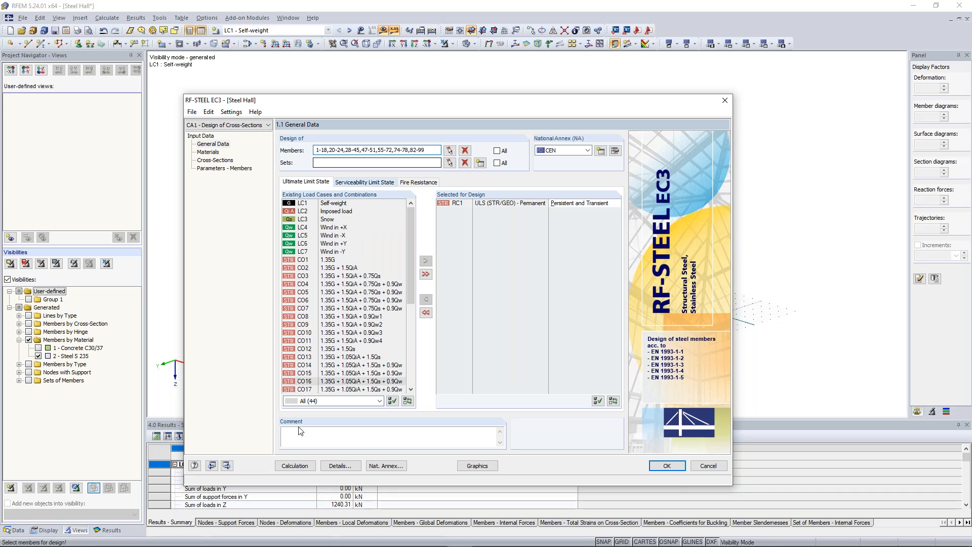
left_click(306, 470)
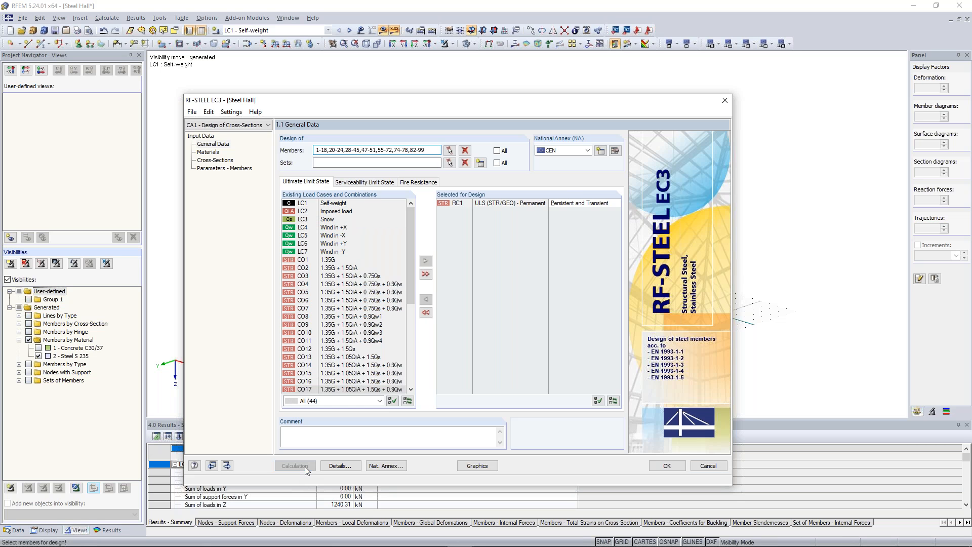
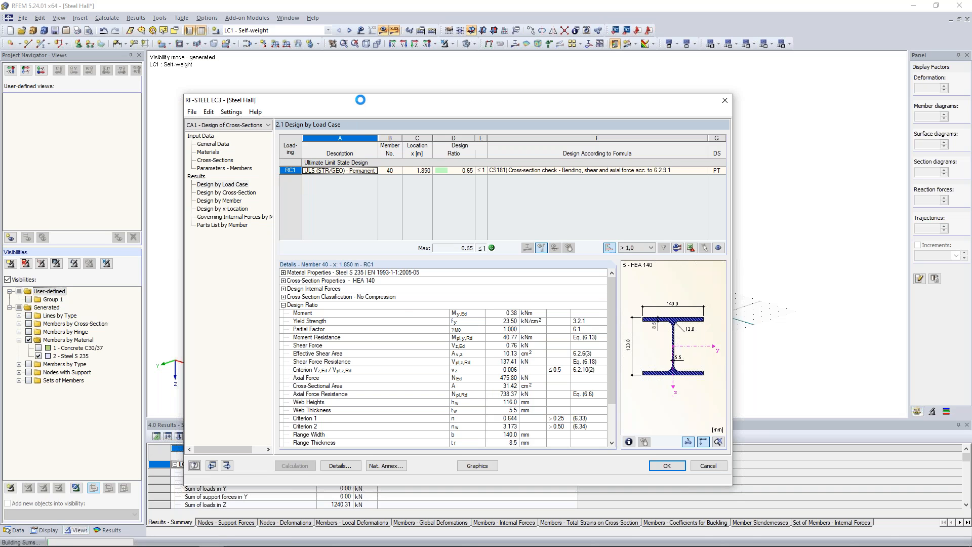
left_click(725, 100)
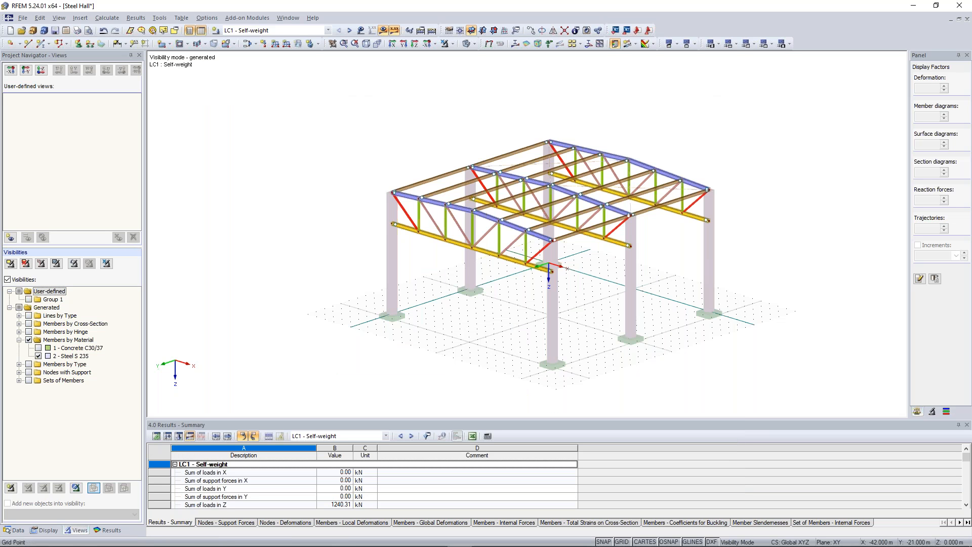
- Reopen the RF-STEEL EC3 module from the project's favourite add-on modules
middle_click_drag(455, 128, 416, 105)
scroll(427, 122, "up", 1)
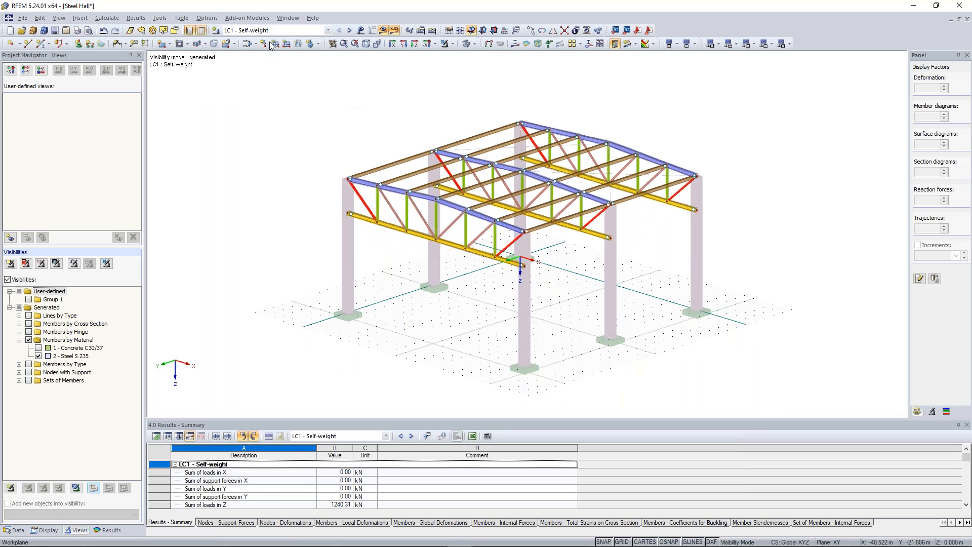
left_click(247, 17)
mouse_move(257, 44)
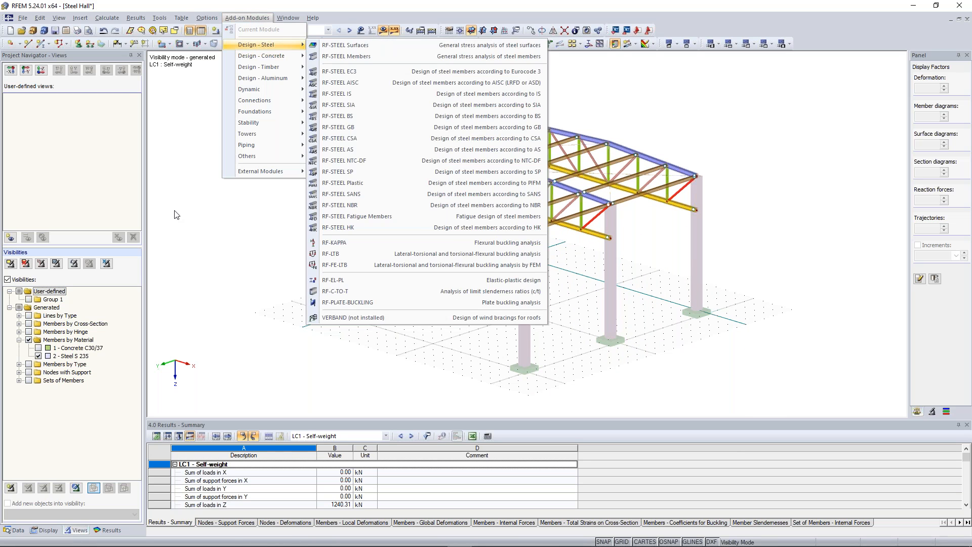
left_click(175, 215)
left_click(15, 530)
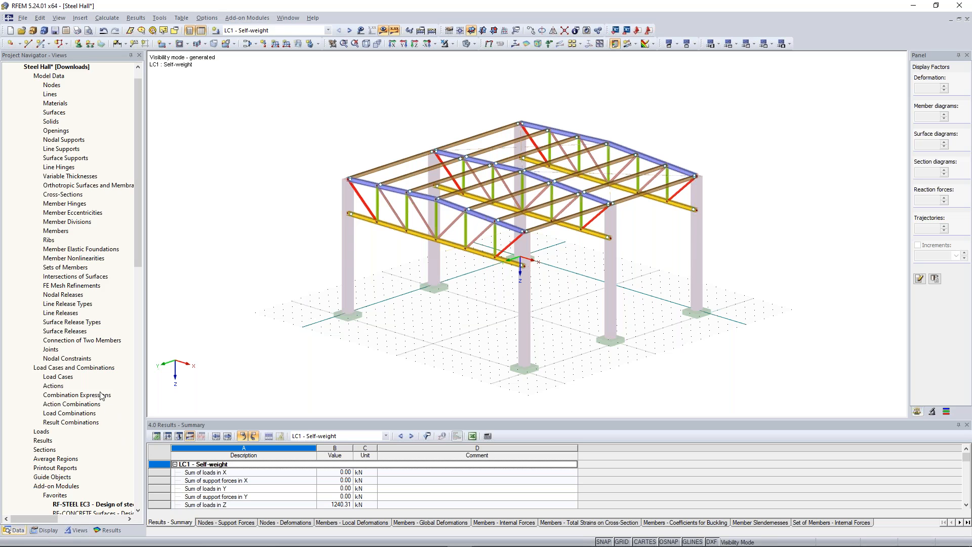
scroll(72, 375, "down", 7)
double_click(107, 313)
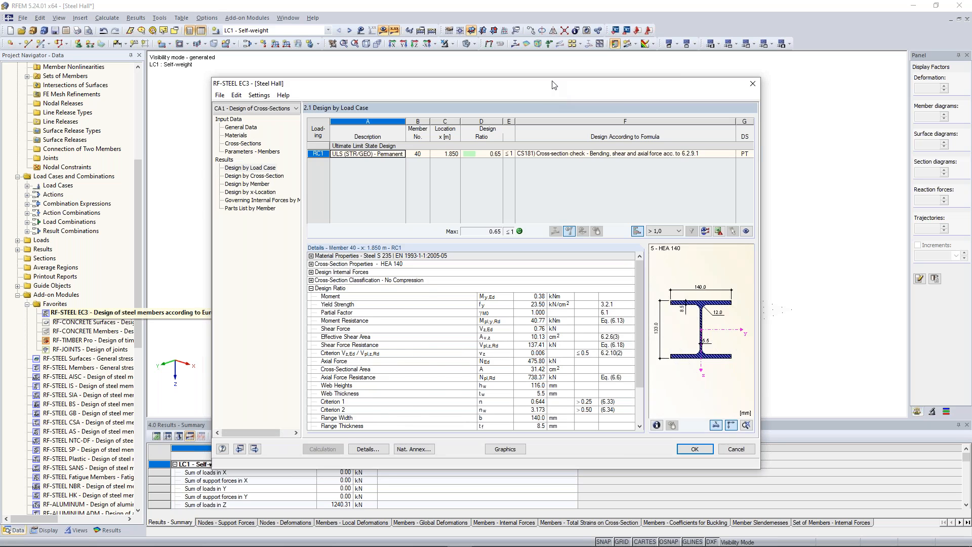
left_click_drag(553, 84, 543, 98)
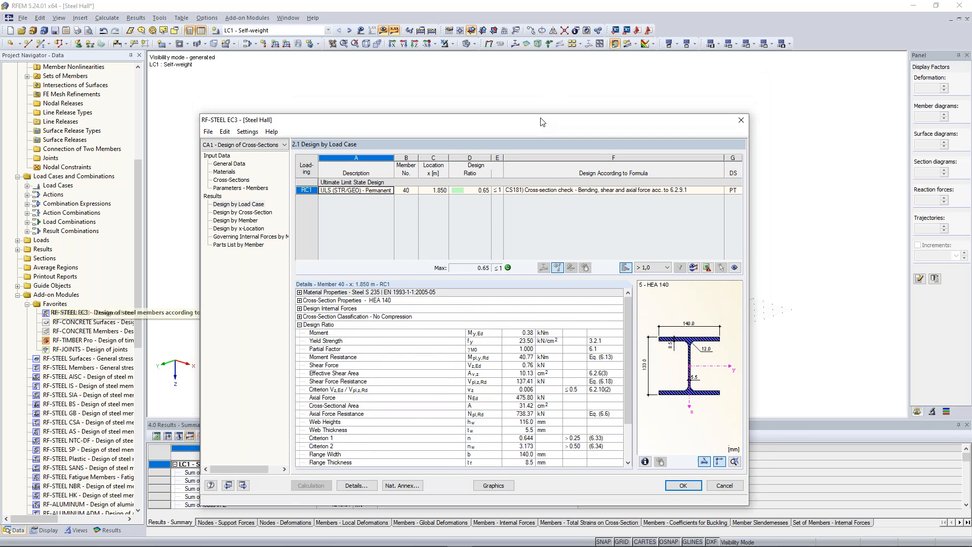
- Create a new design case 2 named "Stability Analysis of Upper Chord"
left_click(210, 109)
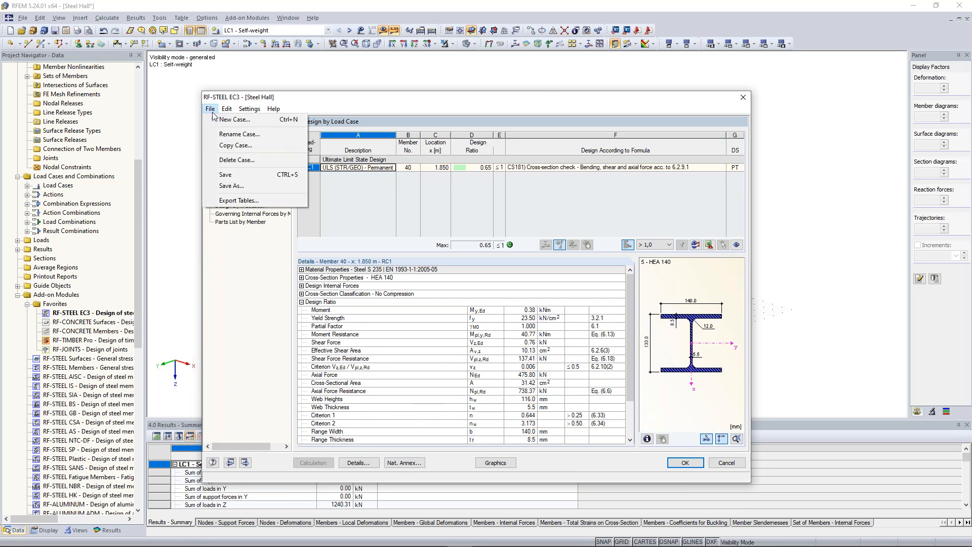
left_click(219, 121)
key("Tab")
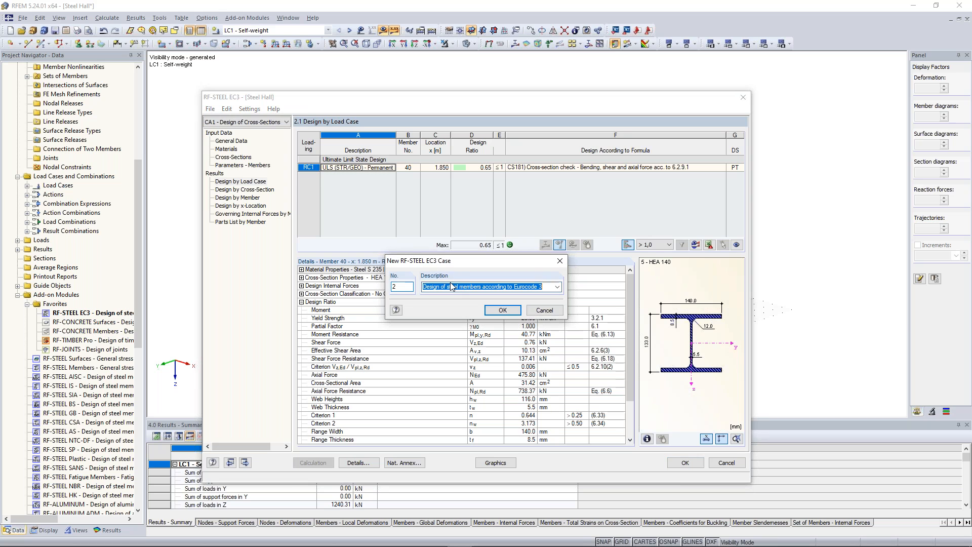
type("Stabili")
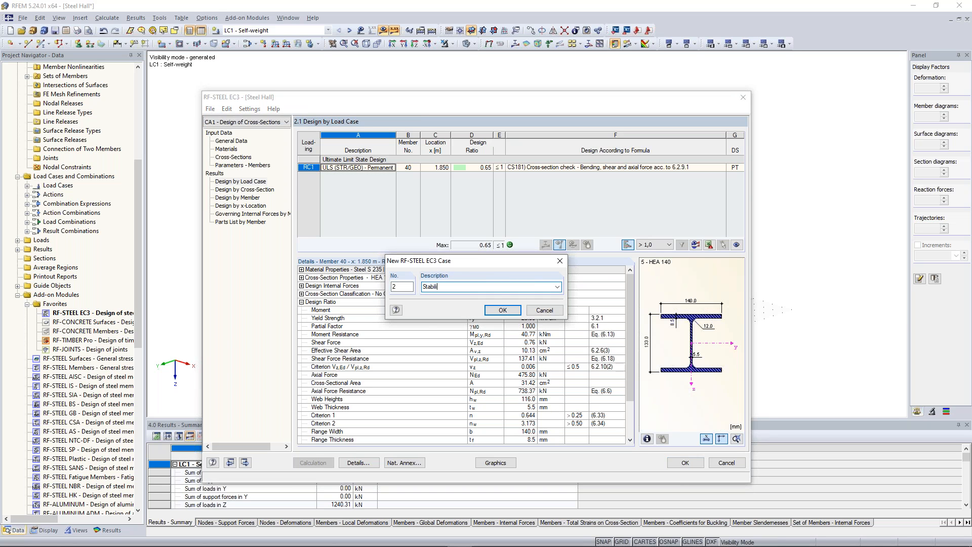
type("ty Analysis")
key("BackSpace")
key("BackSpace")
key("BackSpace")
type("Cho")
left_click(504, 312)
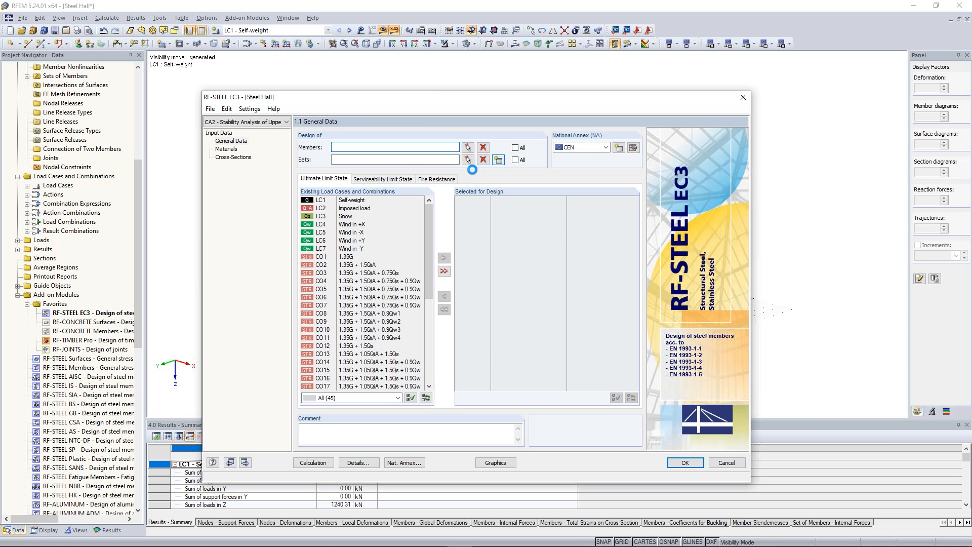
- Pick the upper chord, set of members No. 3, in the model as the set to design
left_click(468, 160)
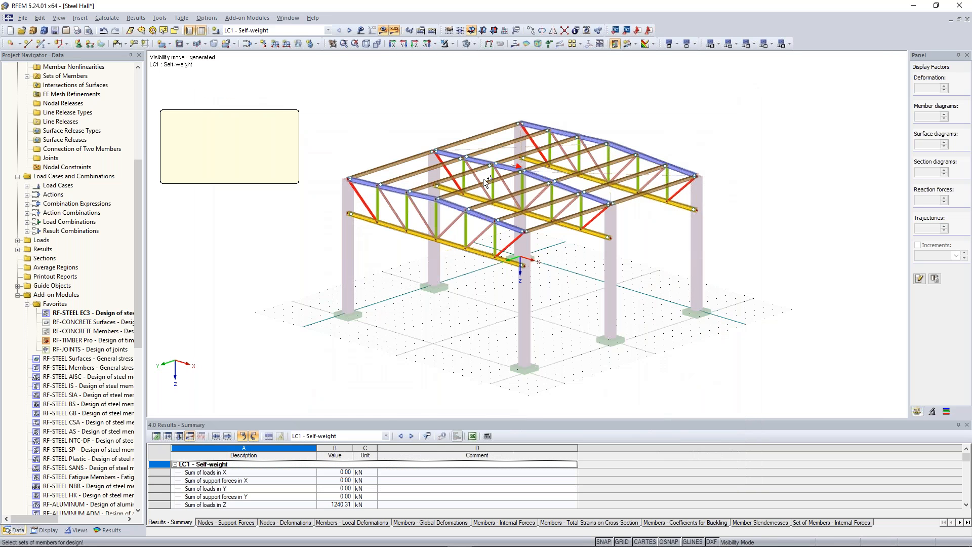
scroll(486, 177, "up", 5)
mouse_move(476, 79)
middle_mouse_down()
mouse_move(364, 100)
mouse_move(399, 107)
middle_mouse_up()
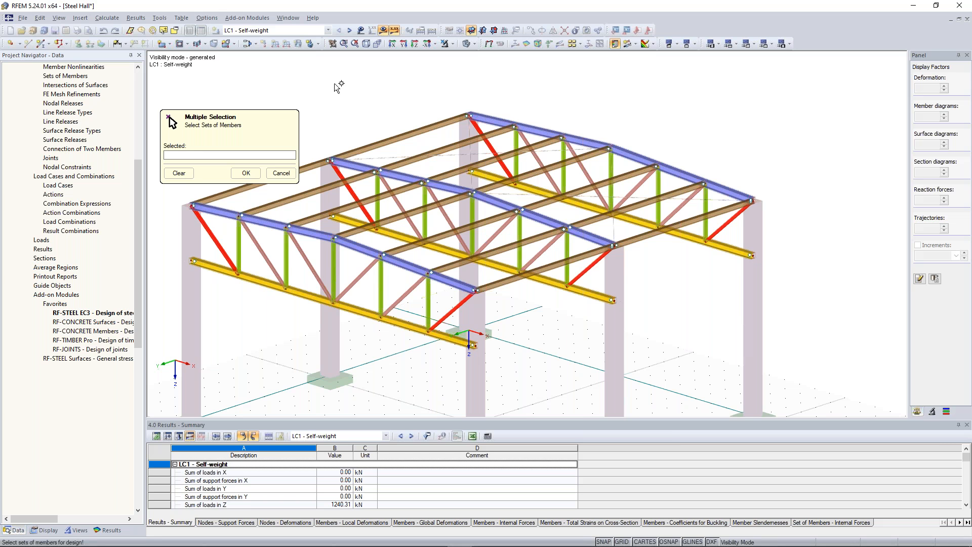
middle_click_drag(337, 88, 360, 88, "ctrl")
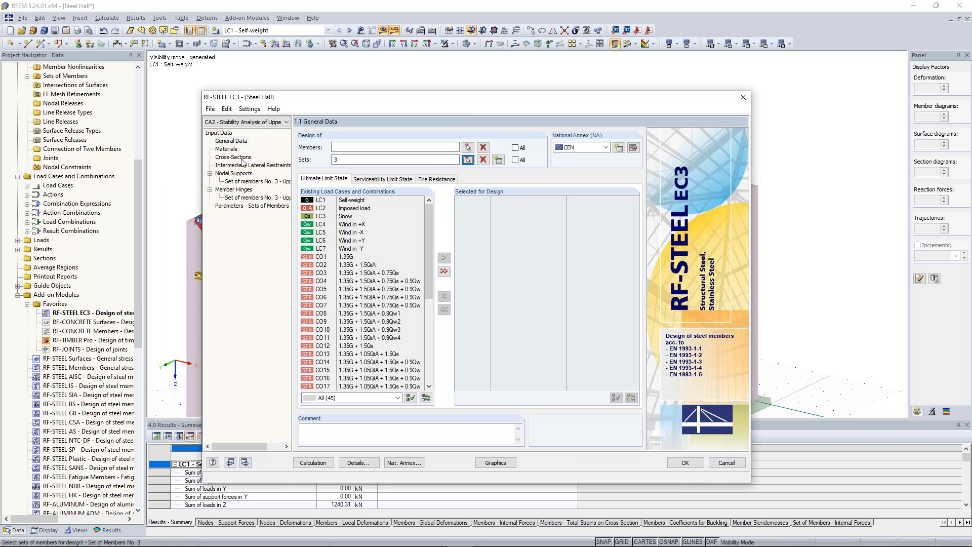
- Add result combination RC1 to the ultimate limit state design of the upper chord stability case
scroll(361, 387, "down", 7)
left_click(361, 386)
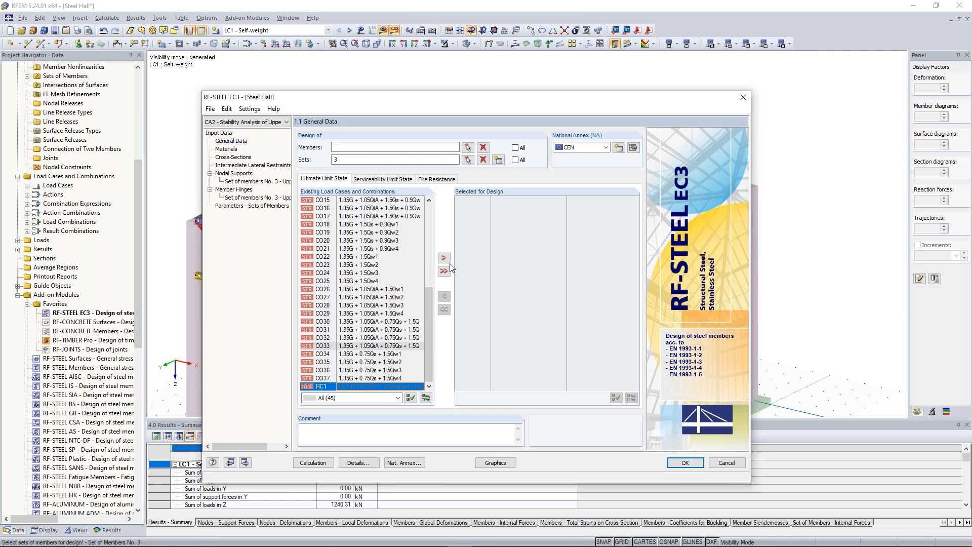
left_click(443, 258)
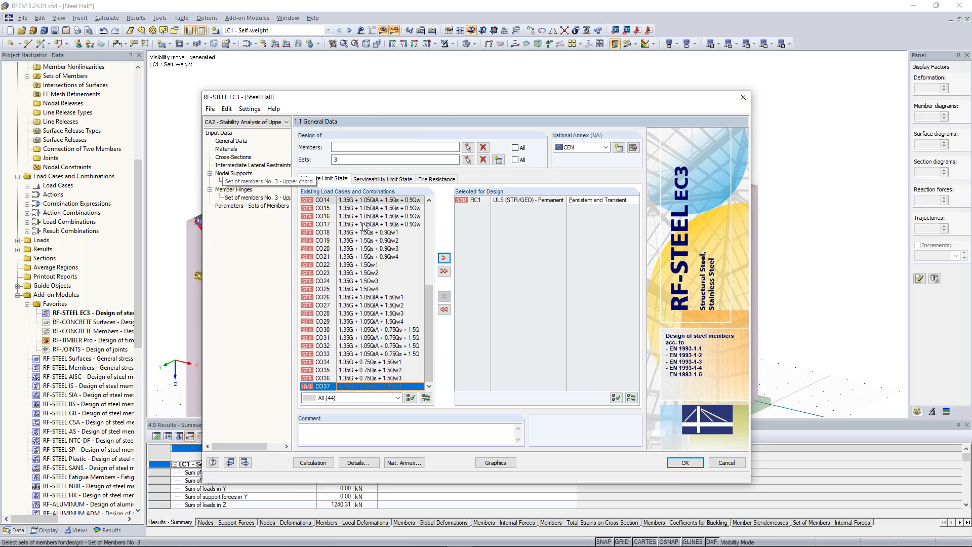
- Open the nodal supports of the upper chord set of members and examine where the set lies in the hall preview
left_click(246, 182)
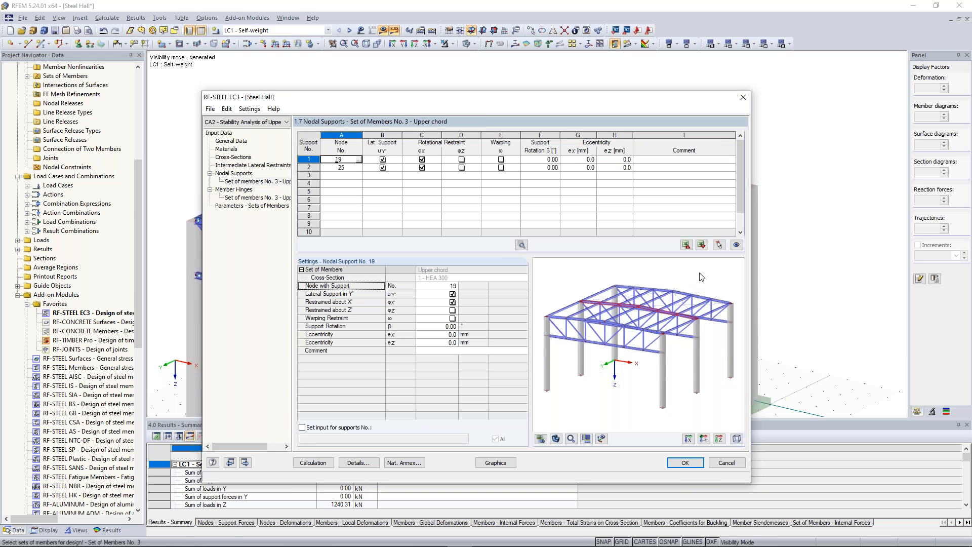
scroll(706, 277, "up", 3)
scroll(613, 308, "down", 1)
middle_click_drag(603, 293, 552, 288, "ctrl")
scroll(654, 309, "up", 3)
scroll(636, 304, "down", 4)
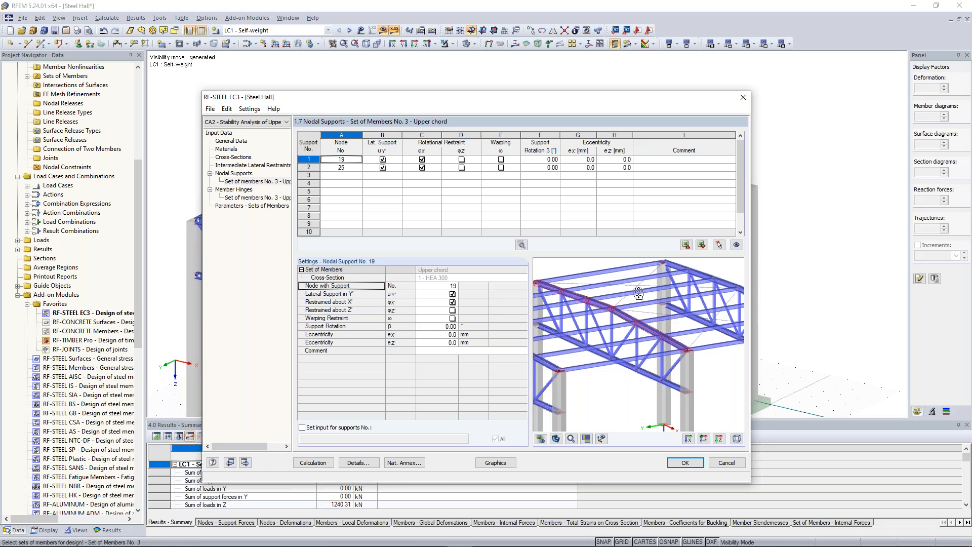
scroll(638, 293, "down", 1)
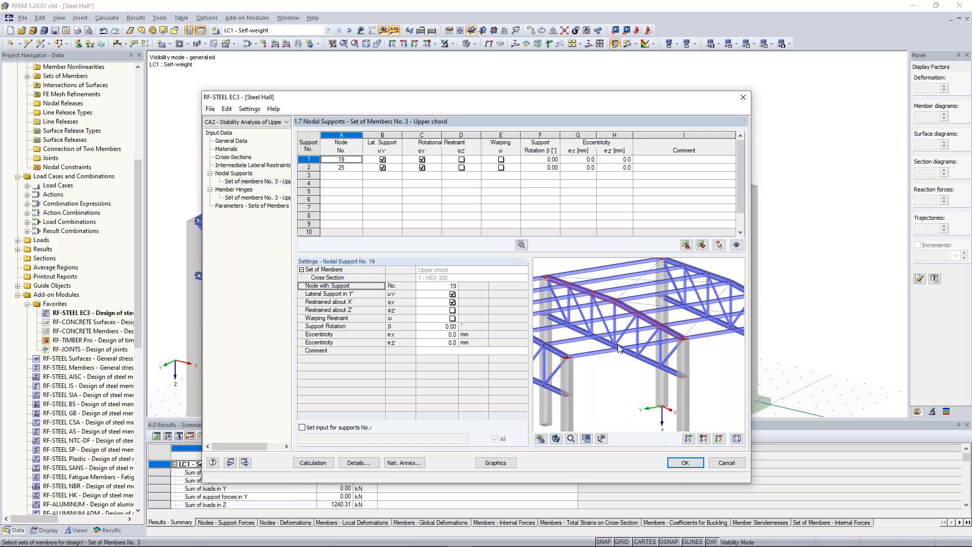
- Isolate the upper chord in the nodal supports preview and inspect its supports at nodes 19 and 25
left_click(542, 438)
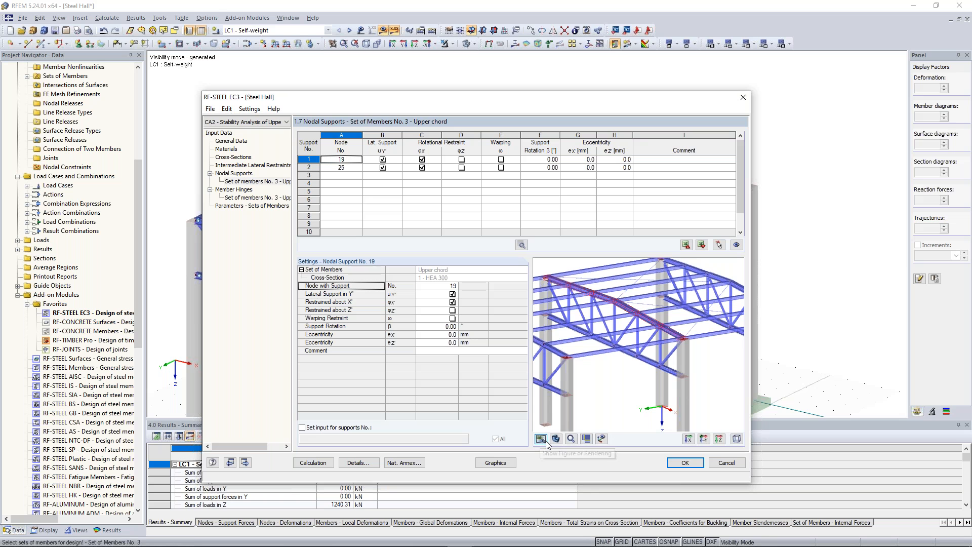
left_click(602, 439)
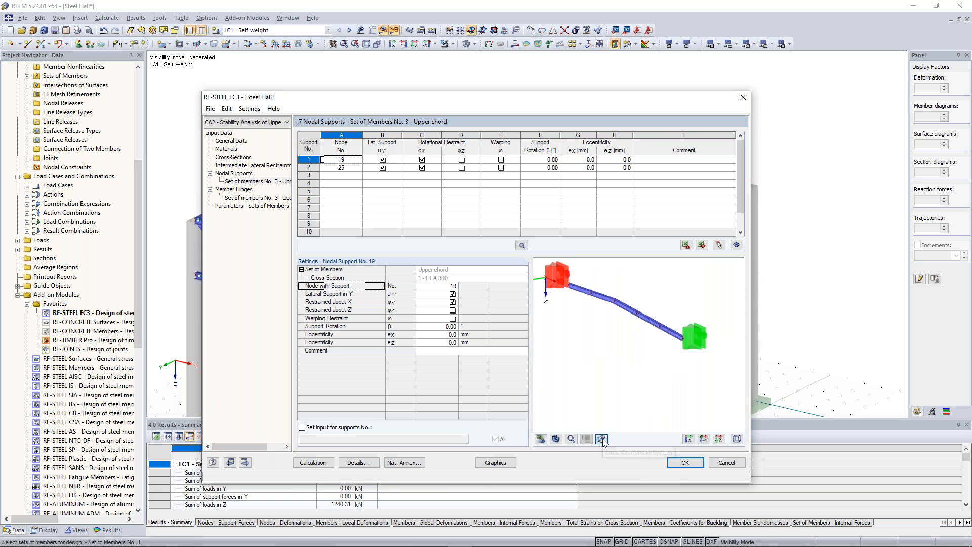
mouse_move(651, 288)
middle_mouse_down("ctrl")
mouse_move(643, 293)
mouse_move(664, 295)
middle_mouse_up("ctrl")
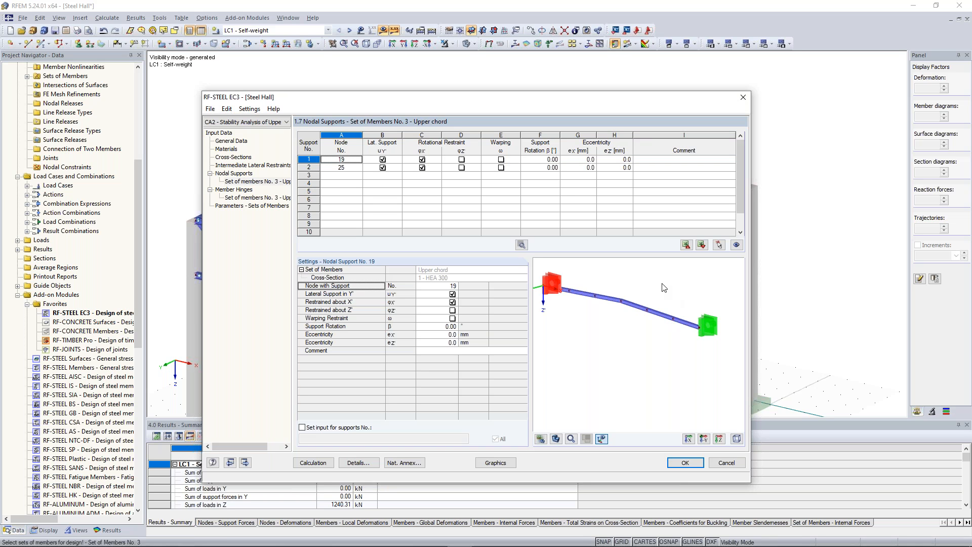
middle_click_drag(659, 287, 636, 282, "ctrl")
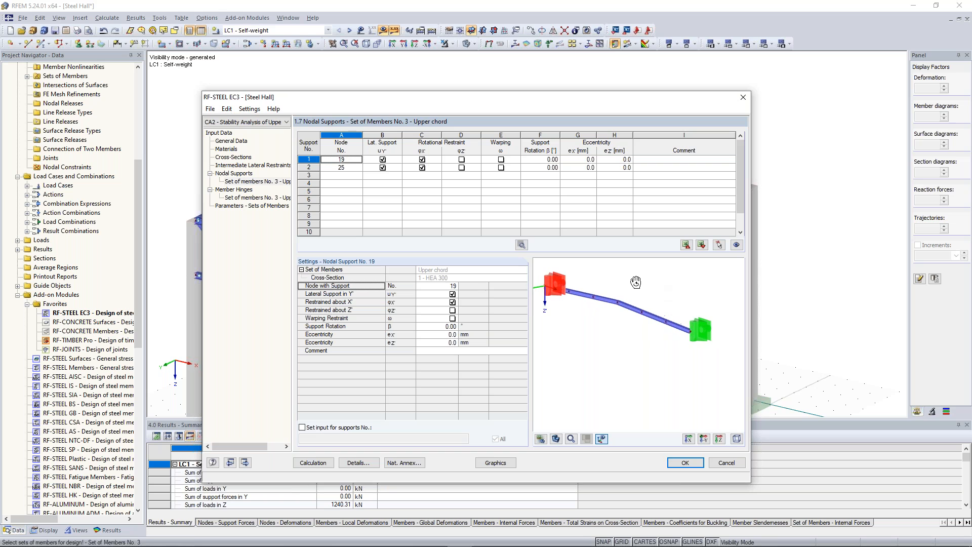
scroll(625, 278, "down", 1)
scroll(626, 282, "up", 1)
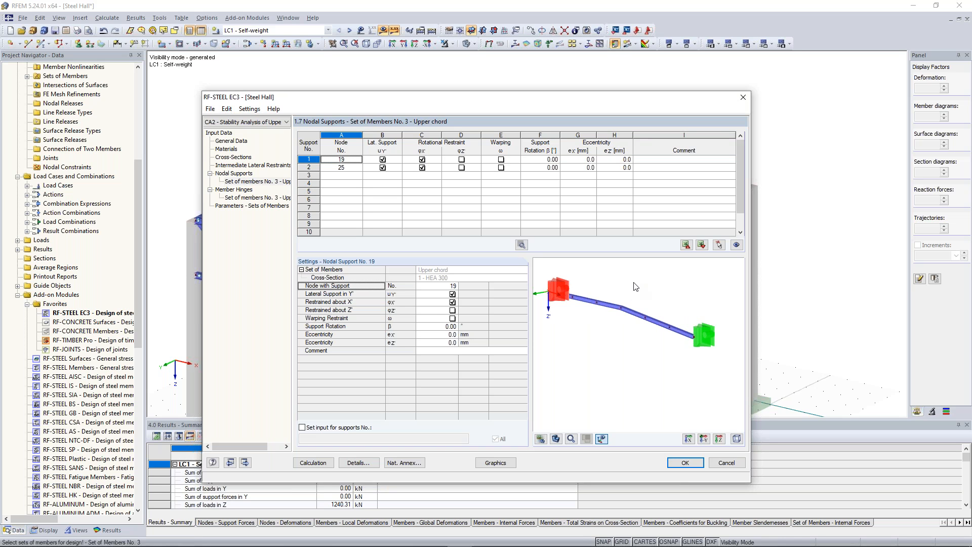
- Calculate the upper chord stability case with supports only at its two ends, and reopen its nodal supports
left_click(324, 463)
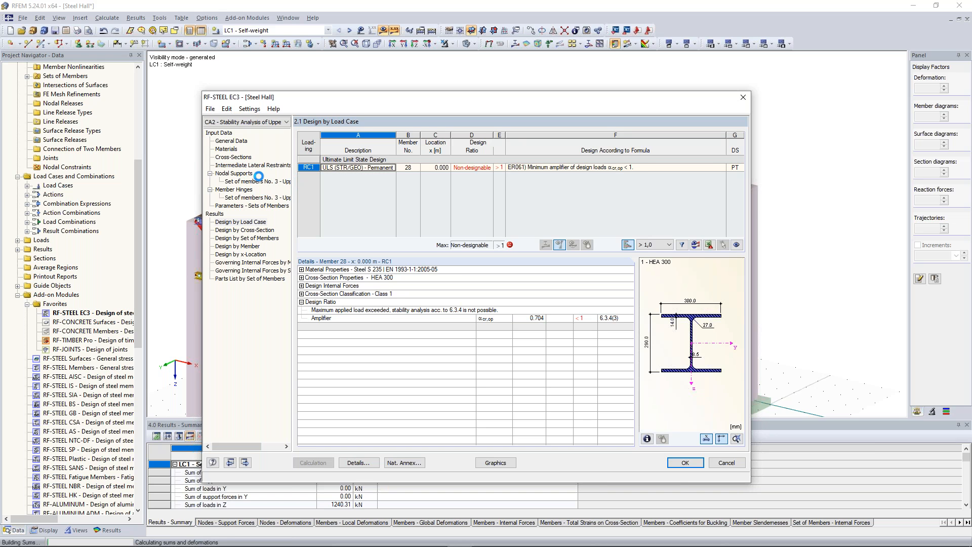
left_click(263, 181)
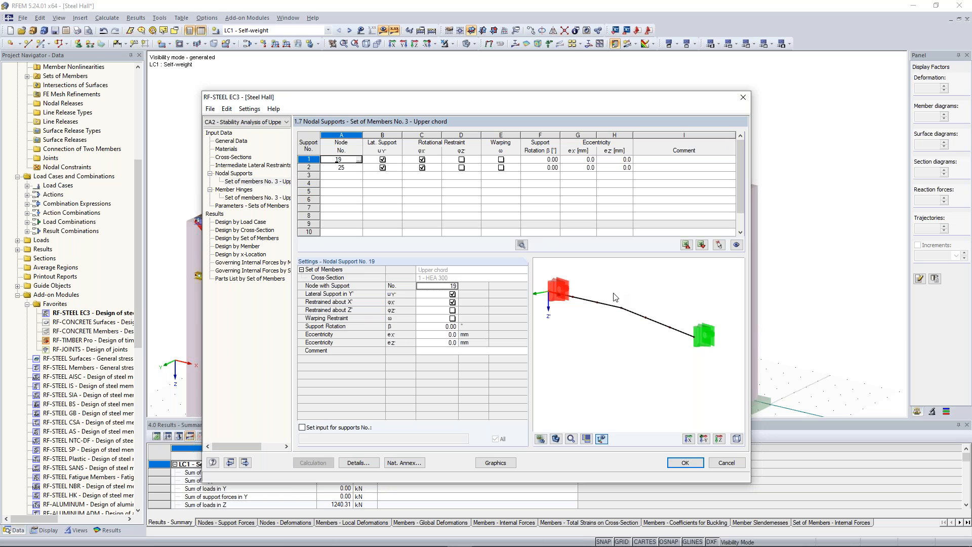
scroll(630, 315, "up", 3)
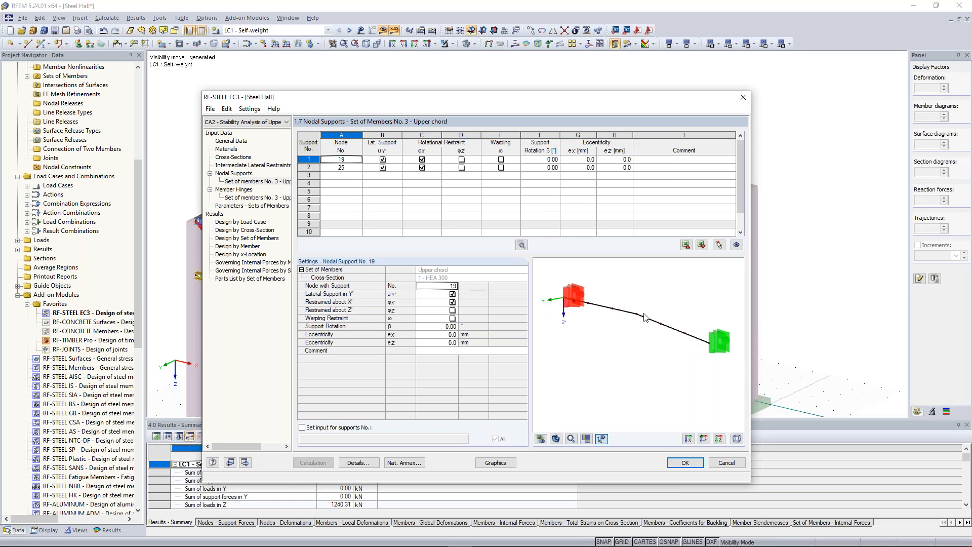
scroll(646, 310, "down", 4)
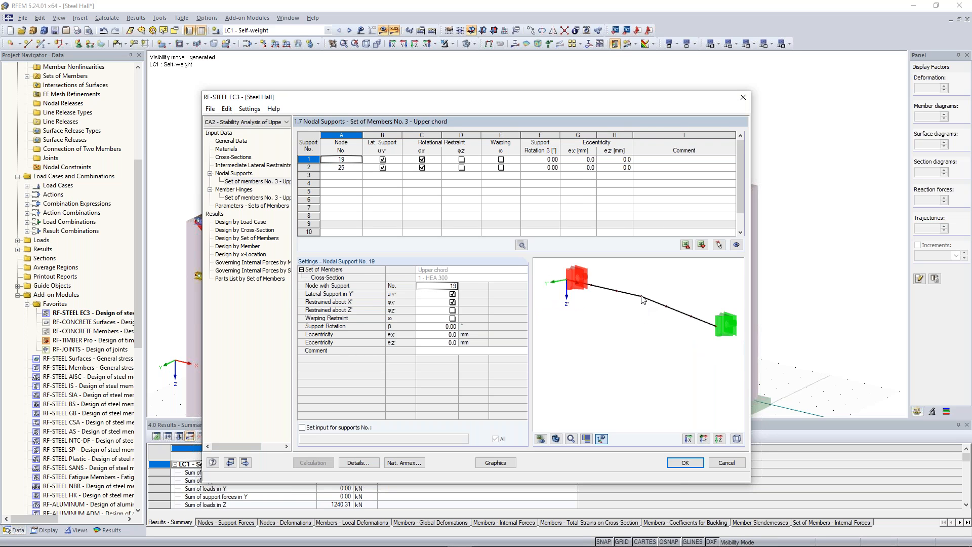
scroll(640, 308, "up", 1)
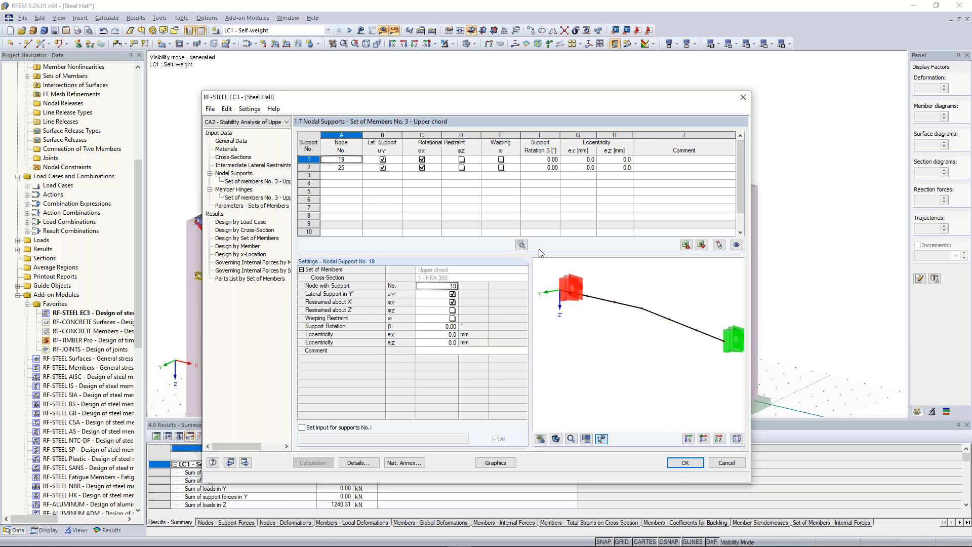
- Add a third nodal support to the upper chord by picking its middle node, node 22, in the model
left_click(343, 174)
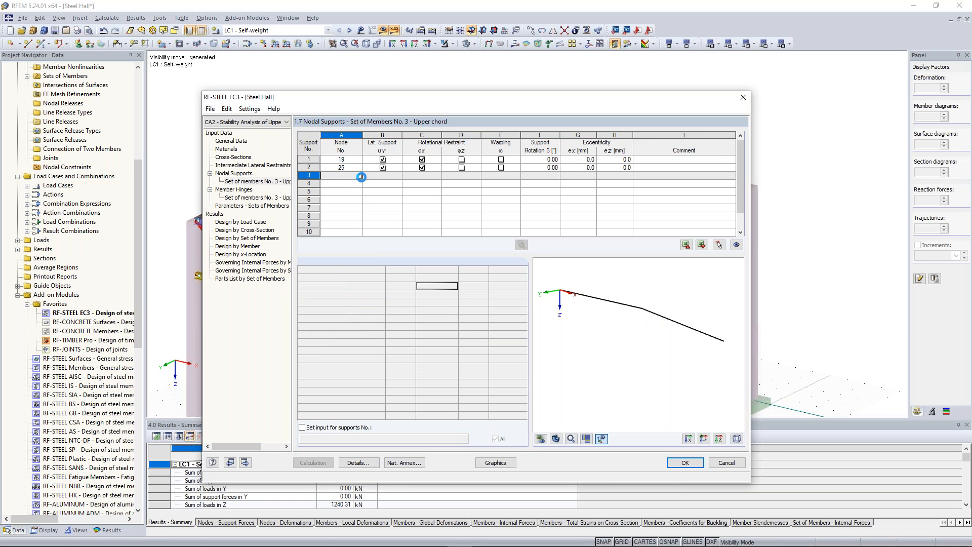
left_click(359, 176)
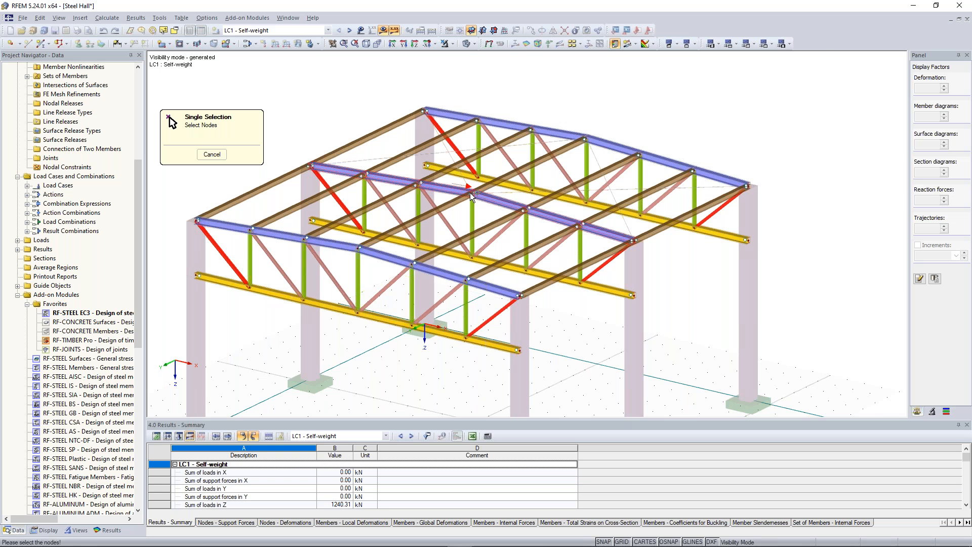
scroll(471, 195, "up", 4)
left_click(474, 193)
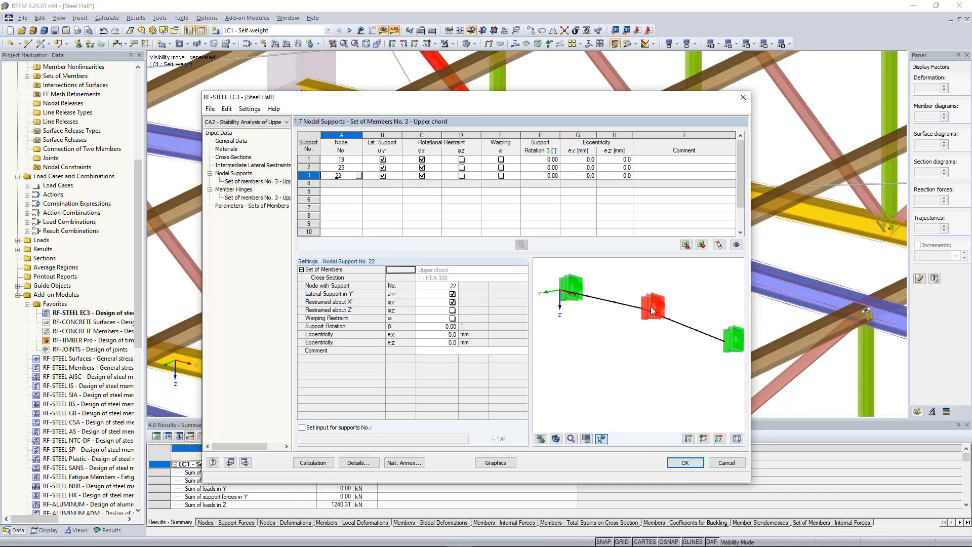
scroll(651, 306, "down", 3)
scroll(635, 311, "up", 2)
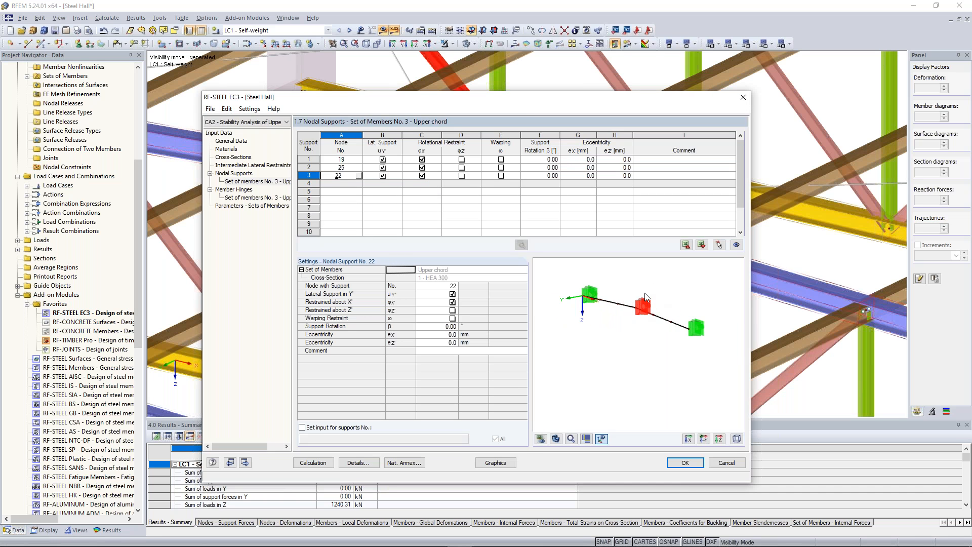
scroll(646, 297, "up", 2)
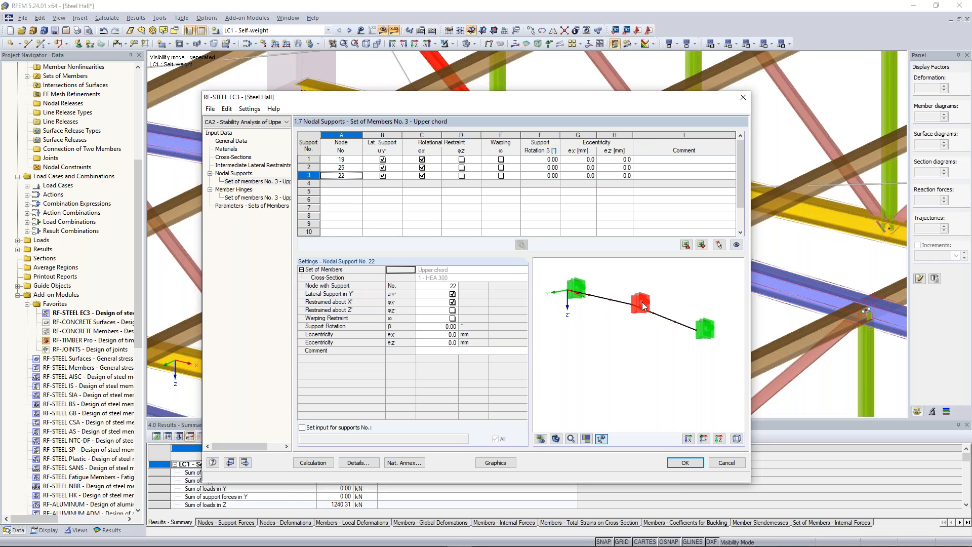
- Remove the rotational restraint about X' from the support at node 22 and recalculate the upper chord stability case
left_click(422, 176)
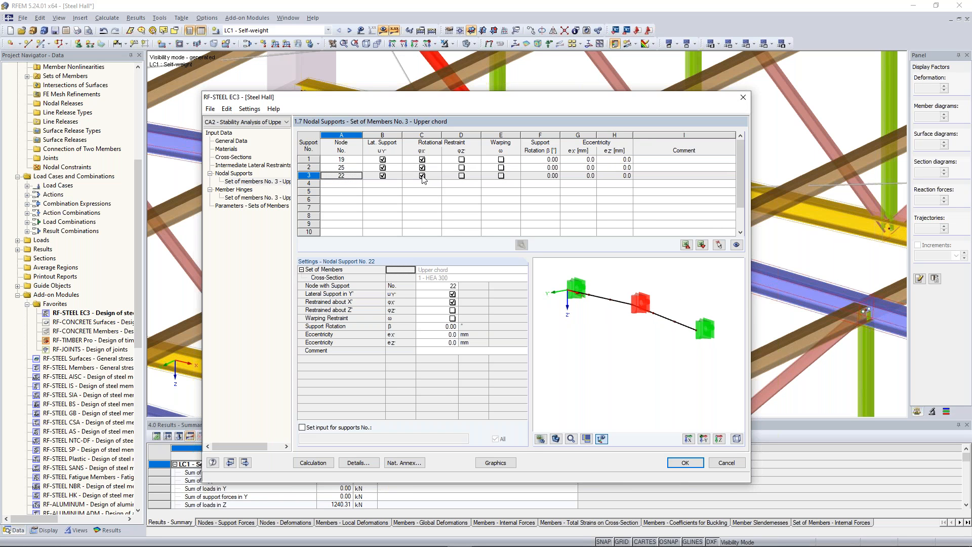
left_click(422, 175)
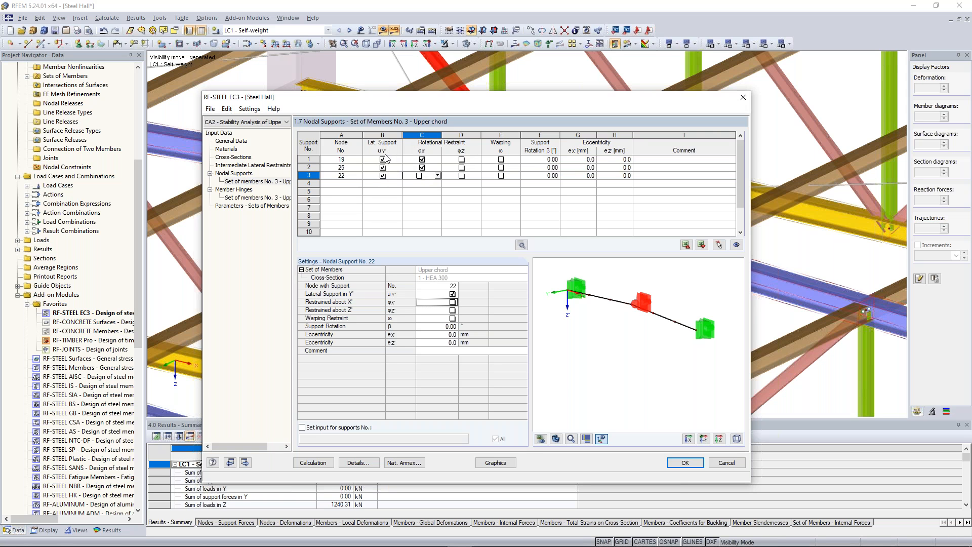
left_click(320, 463)
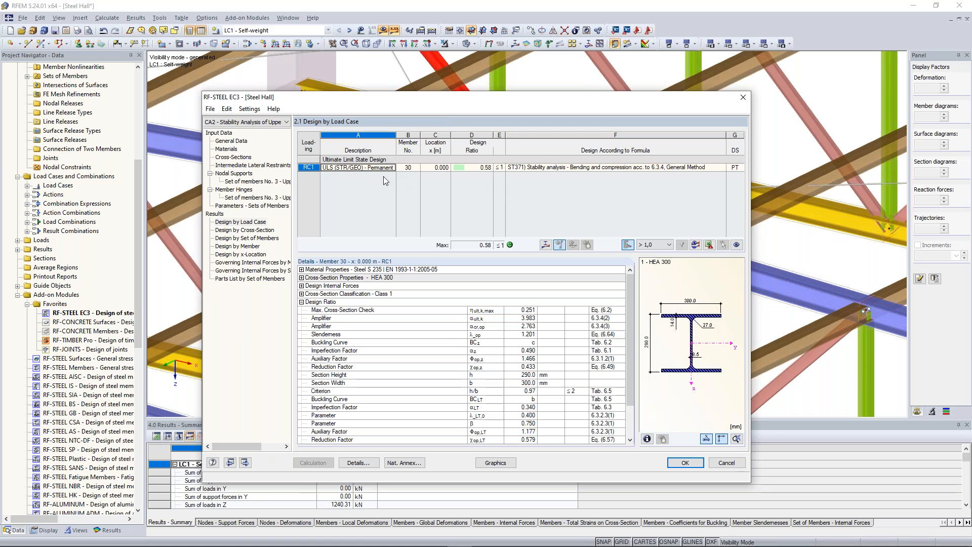
- Display the upper chord's buckling mode shape and examine the deflected form between nodes 19, 22 and 25 from several angles
left_click(545, 245)
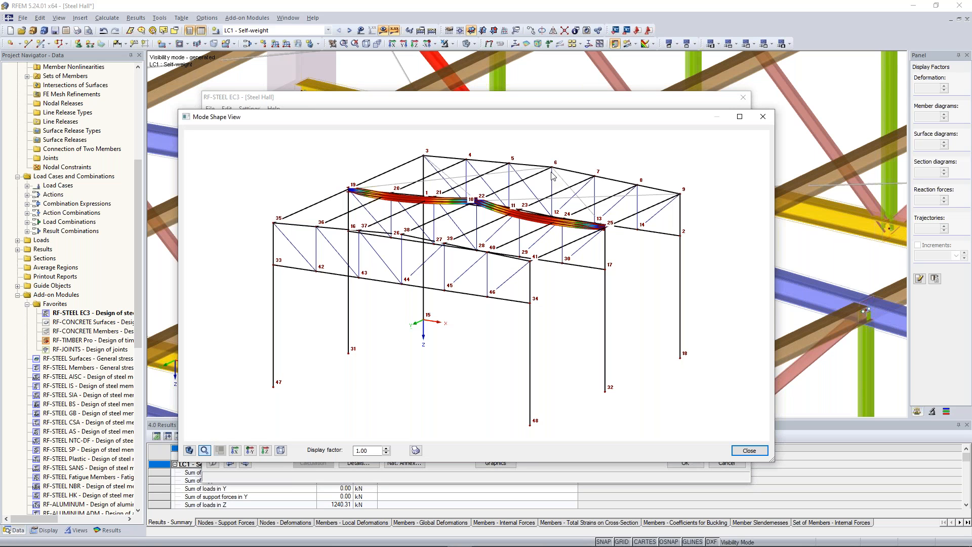
middle_click_drag(590, 185, 604, 299, "ctrl")
scroll(568, 221, "up", 8)
scroll(562, 388, "down", 1)
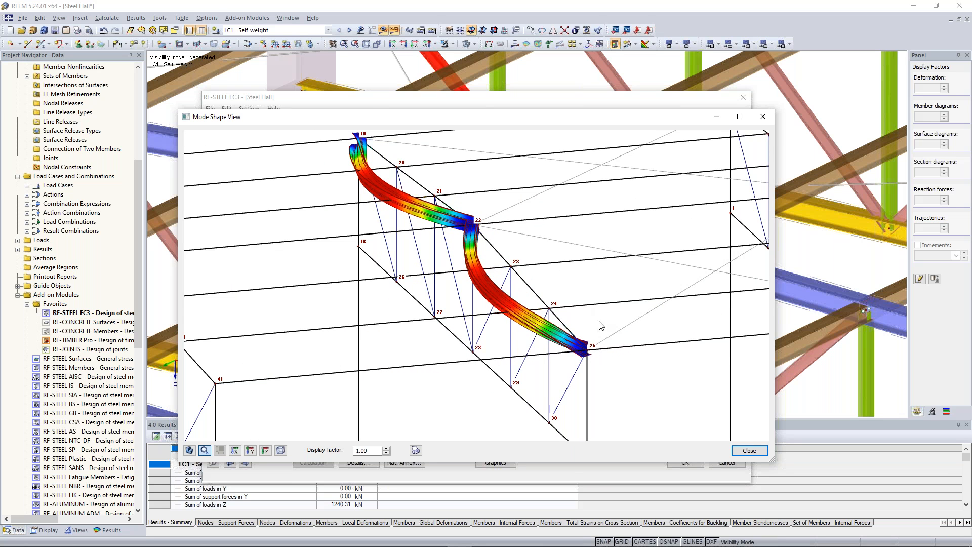
middle_click_drag(609, 333, 484, 344, "ctrl")
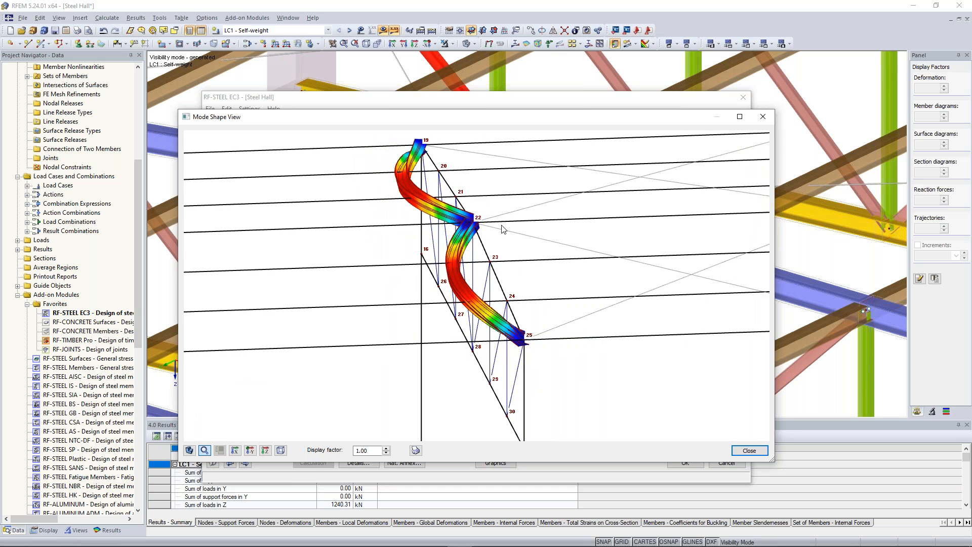
middle_click_drag(547, 307, 383, 345, "ctrl")
scroll(384, 343, "up", 4)
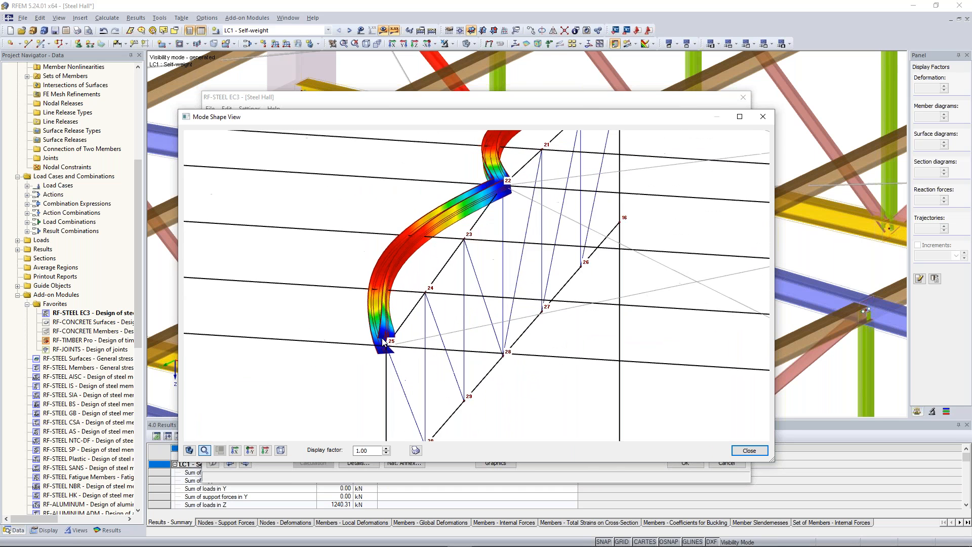
scroll(386, 347, "down", 3)
middle_click_drag(489, 242, 492, 303)
middle_click_drag(628, 296, 497, 260, "ctrl")
scroll(497, 258, "up", 2)
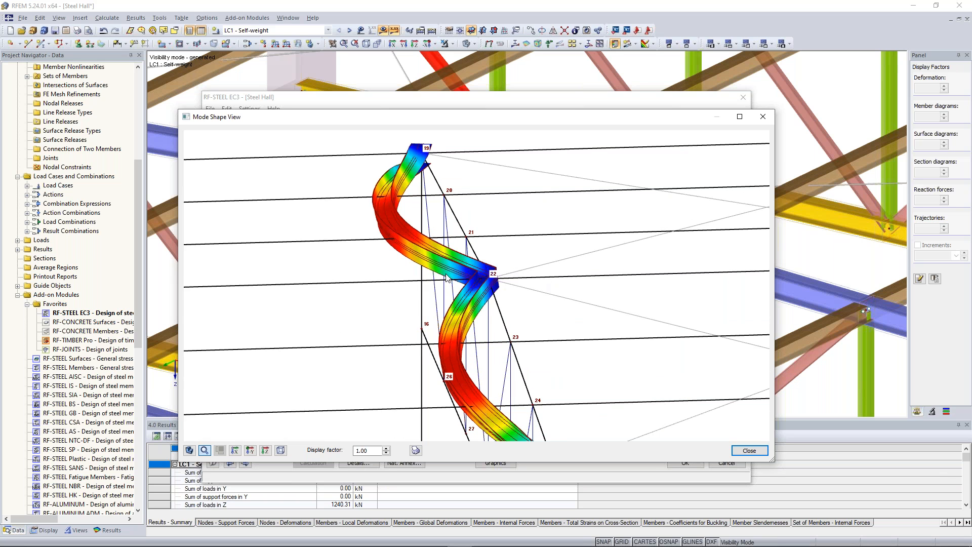
scroll(451, 281, "down", 1)
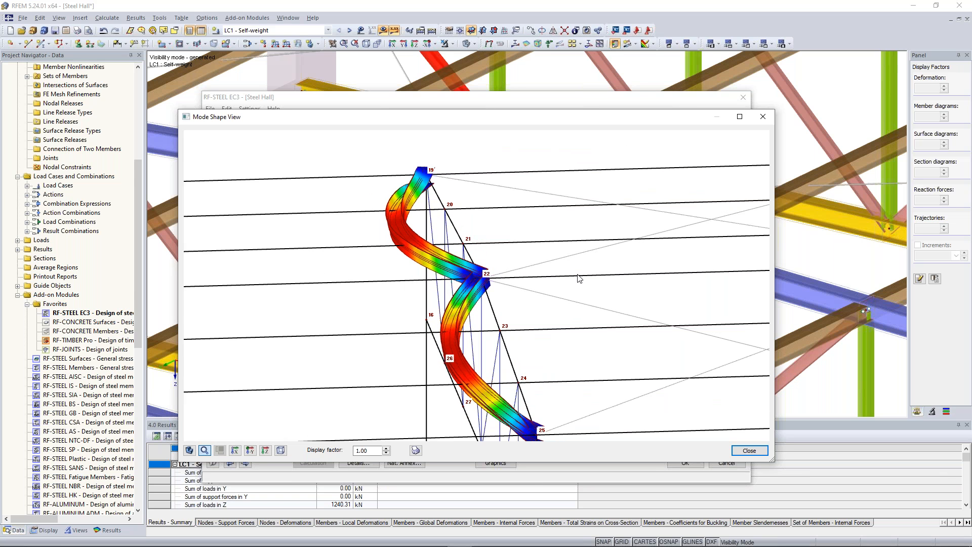
middle_click_drag(533, 210, 531, 127)
middle_click_drag(570, 332, 531, 293, "ctrl")
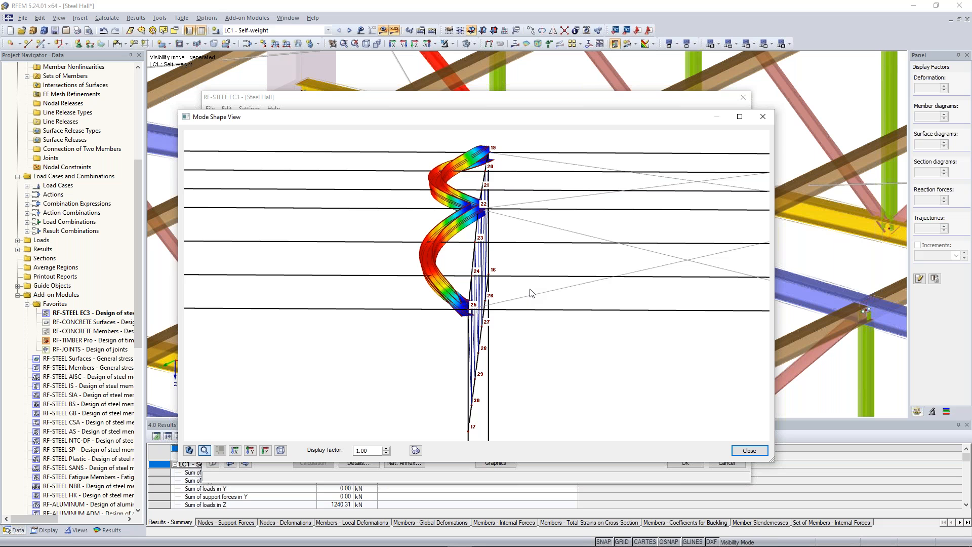
left_click(754, 451)
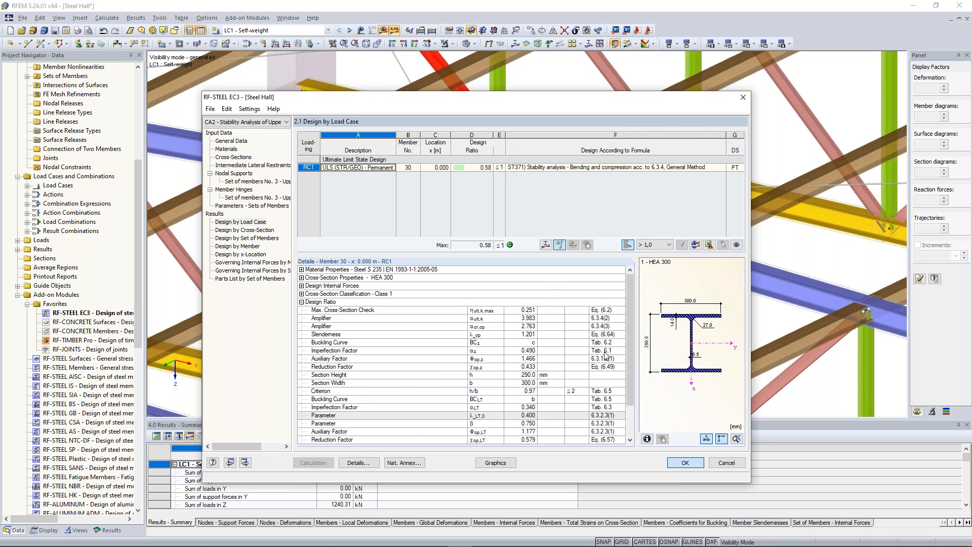
- Accept the upper chord stability case, close RF-STEEL EC3 and return to the full view of the hall
left_click(685, 463)
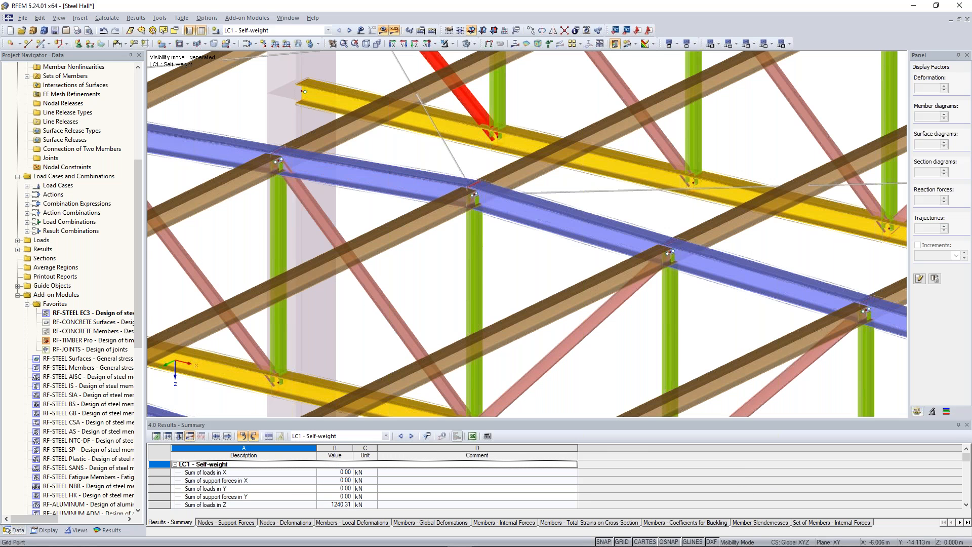
scroll(571, 308, "down", 5)
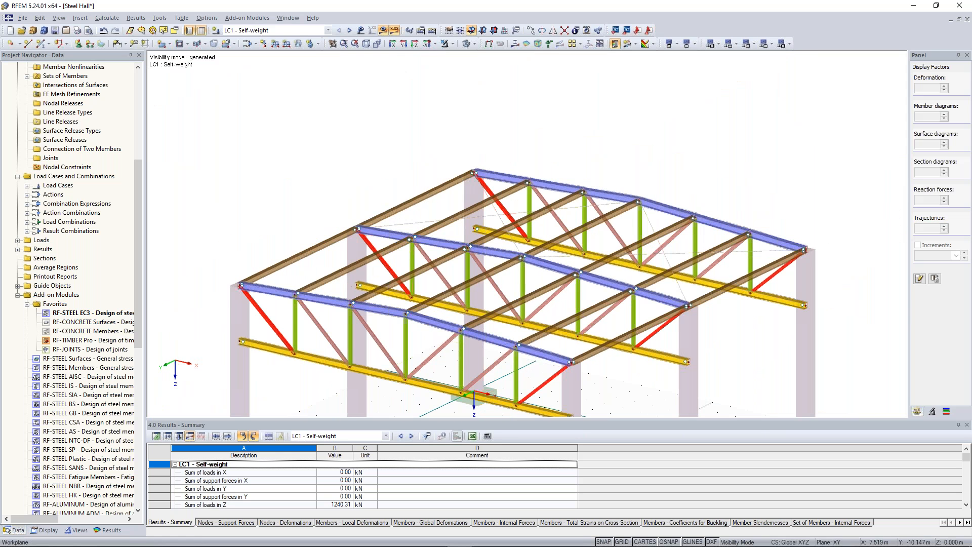
middle_click_drag(727, 356, 713, 321)
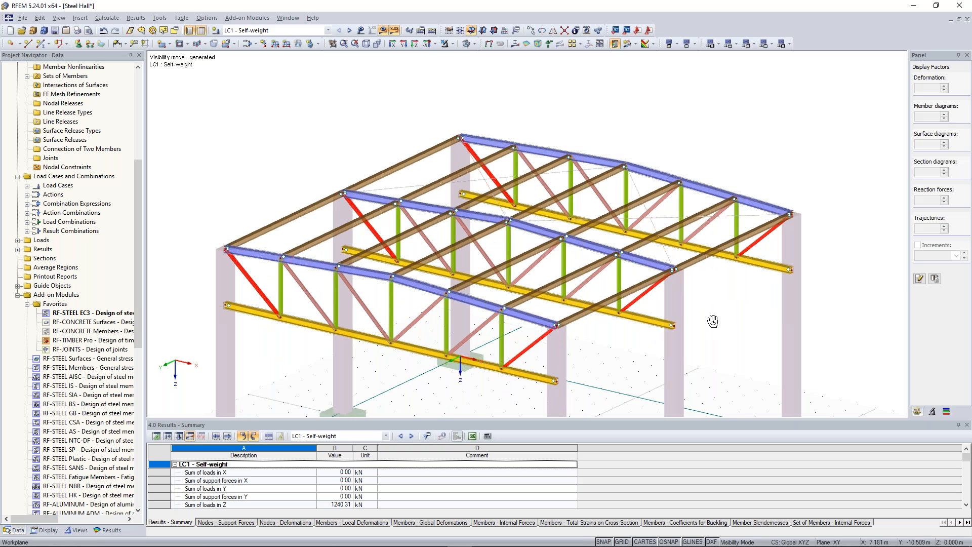
middle_click_drag(713, 321, 704, 318, "ctrl")
scroll(704, 321, "down", 1)
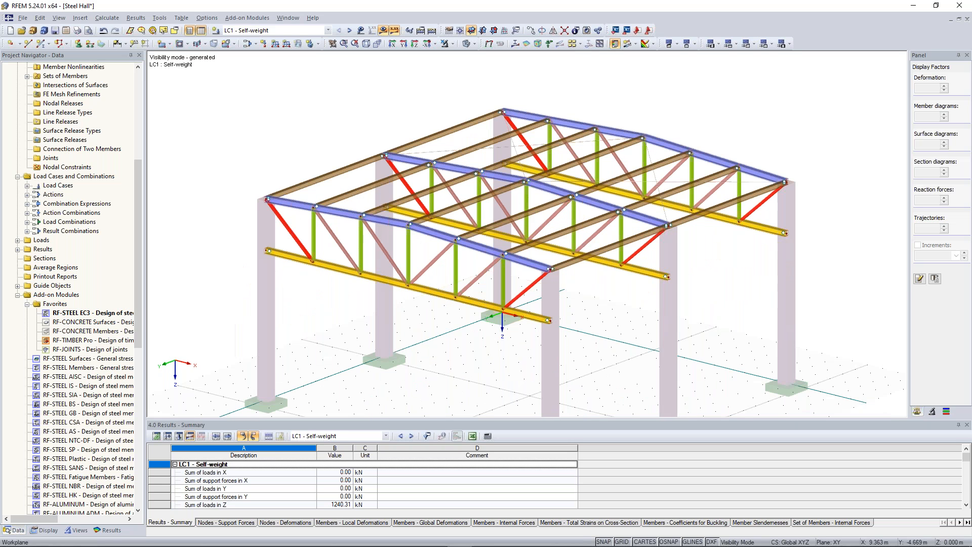
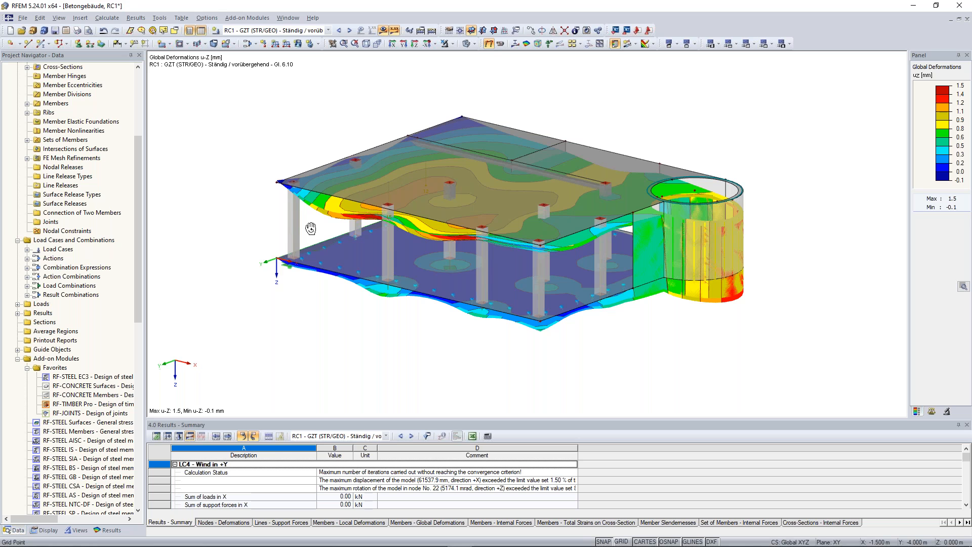
middle_click_drag(311, 229, 354, 228, "ctrl")
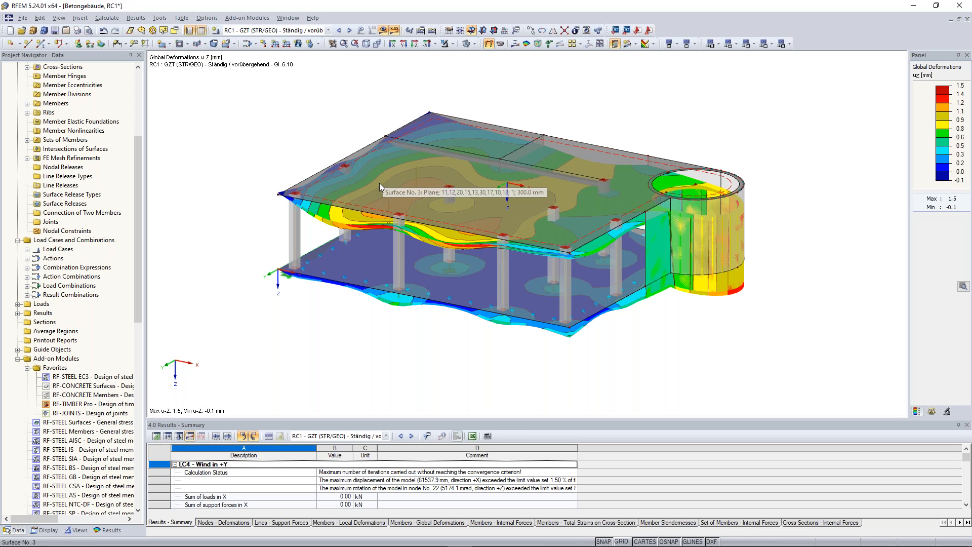
- Open the RF-CONCRETE Surfaces module and add result combination RC1 to the ultimate limit state design
left_click(247, 18)
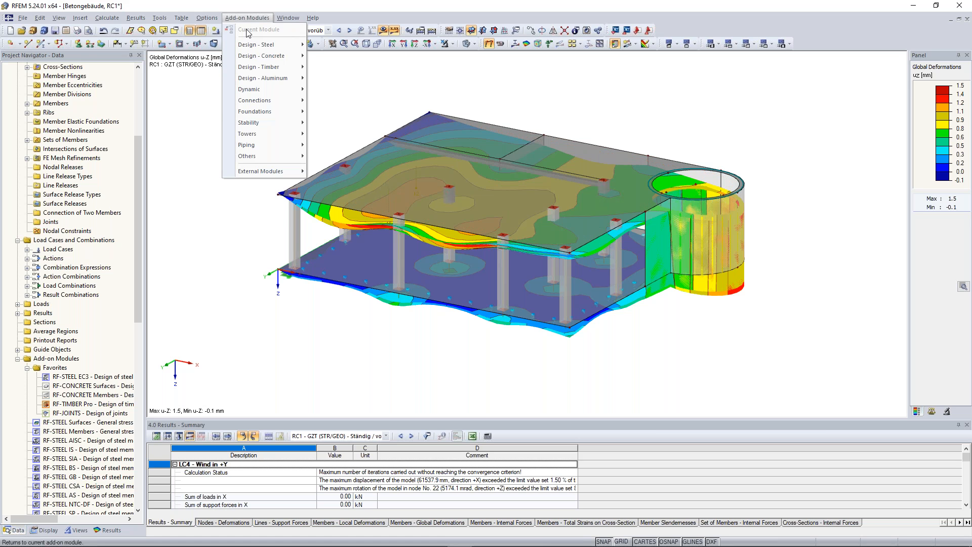
left_click(386, 63)
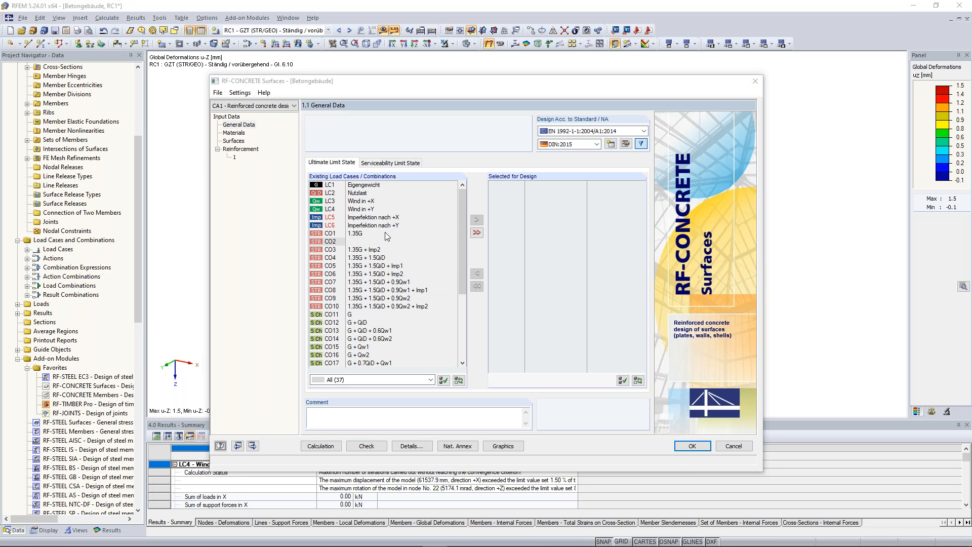
left_click_drag(463, 268, 467, 332)
left_click(355, 347)
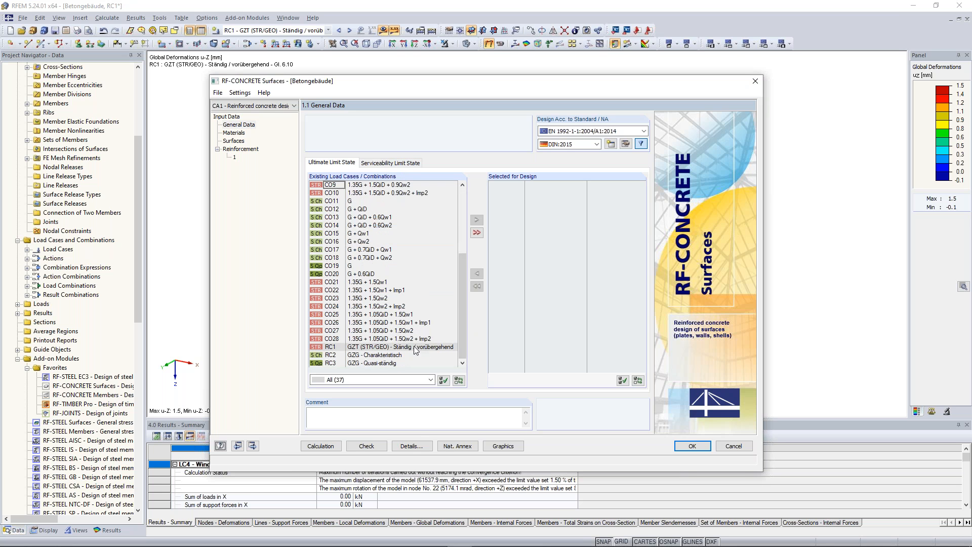
left_click(476, 221)
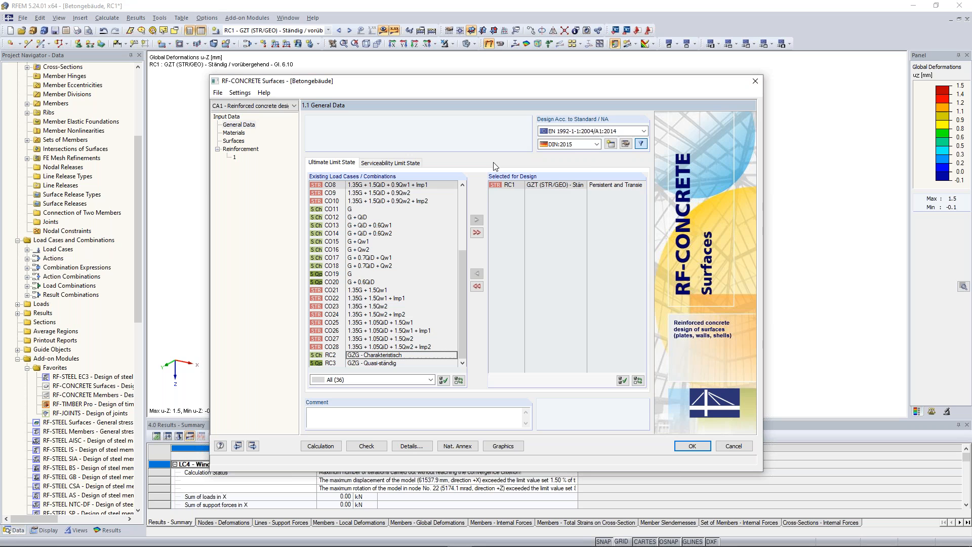
- Set the National Annex to CEN and review its parameters for partial factors, materials and concrete cover
left_click(580, 144)
left_click(559, 152)
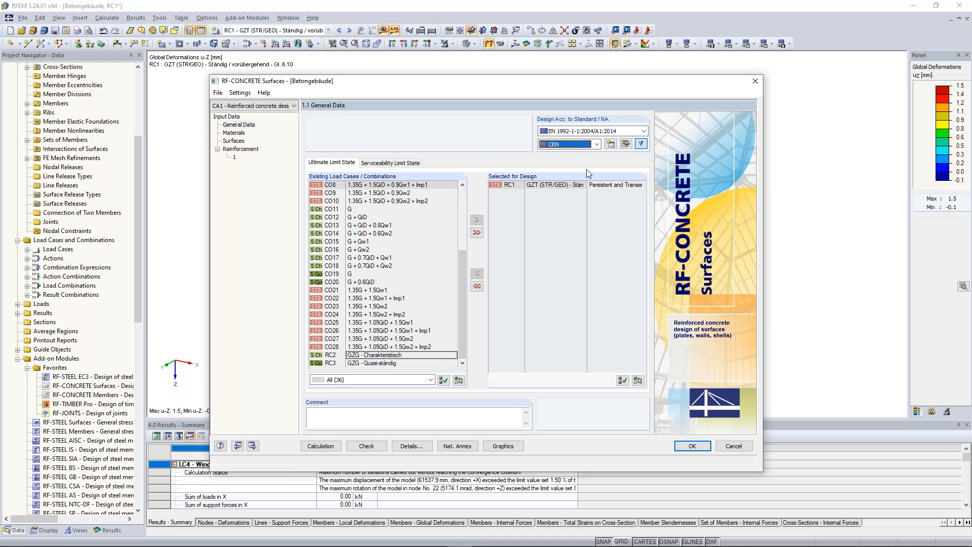
left_click(629, 147)
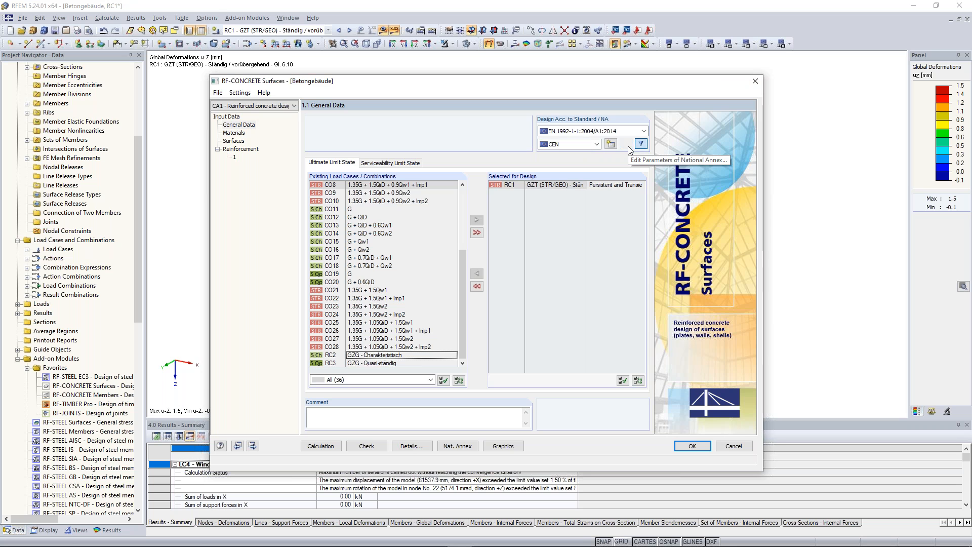
left_click_drag(548, 100, 379, 93)
left_click(181, 186)
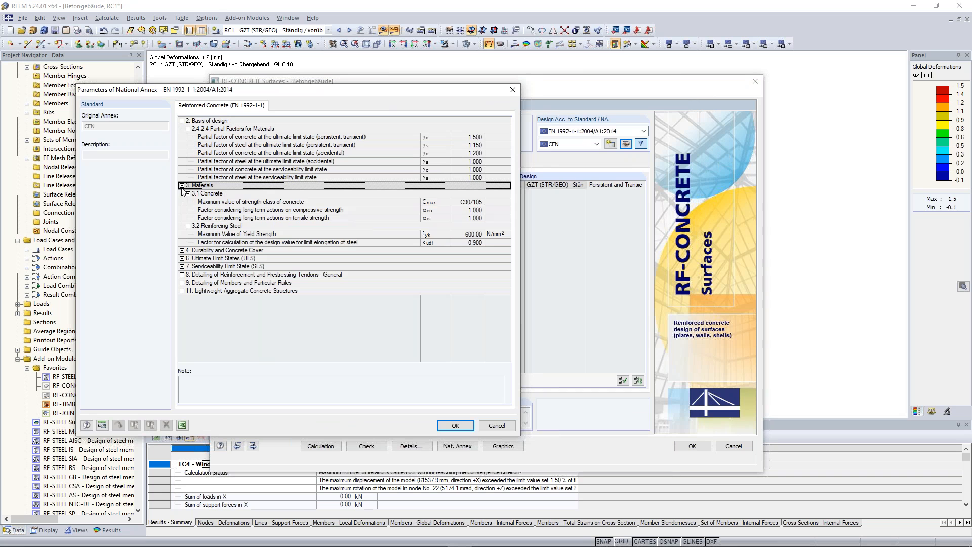
left_click(182, 250)
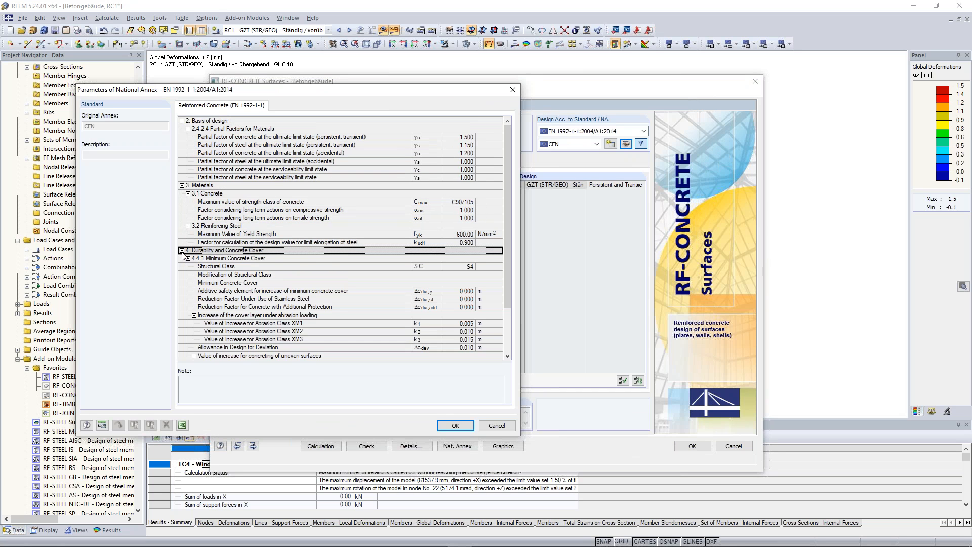
left_click(182, 250)
left_click(182, 186)
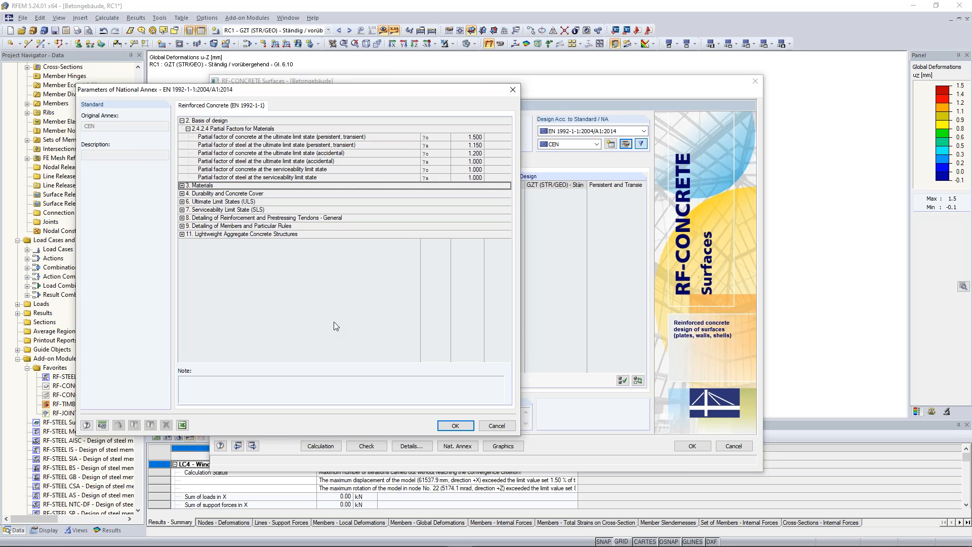
left_click(456, 427)
- Review the properties of the concrete and reinforcing steel and the thicknesses of the surfaces for the design
left_click(238, 133)
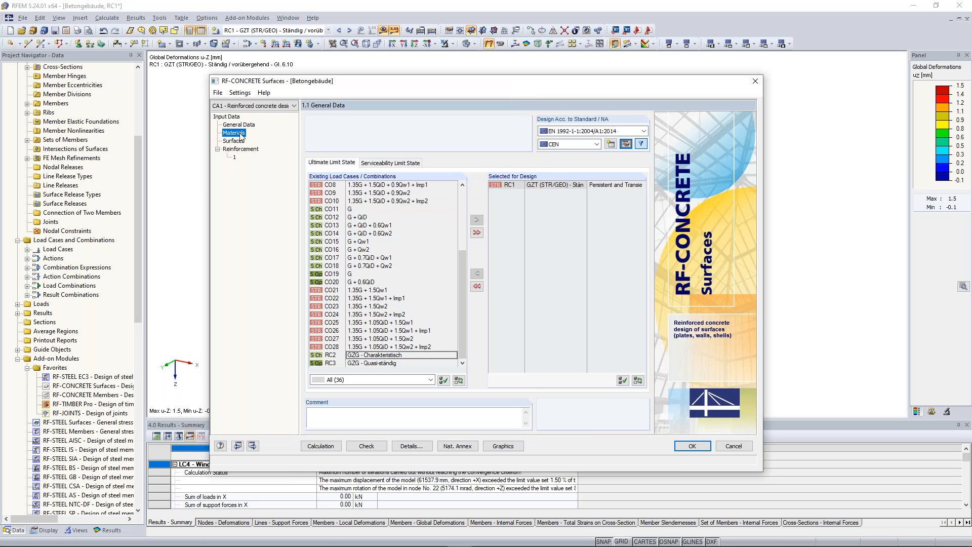
left_click(405, 144)
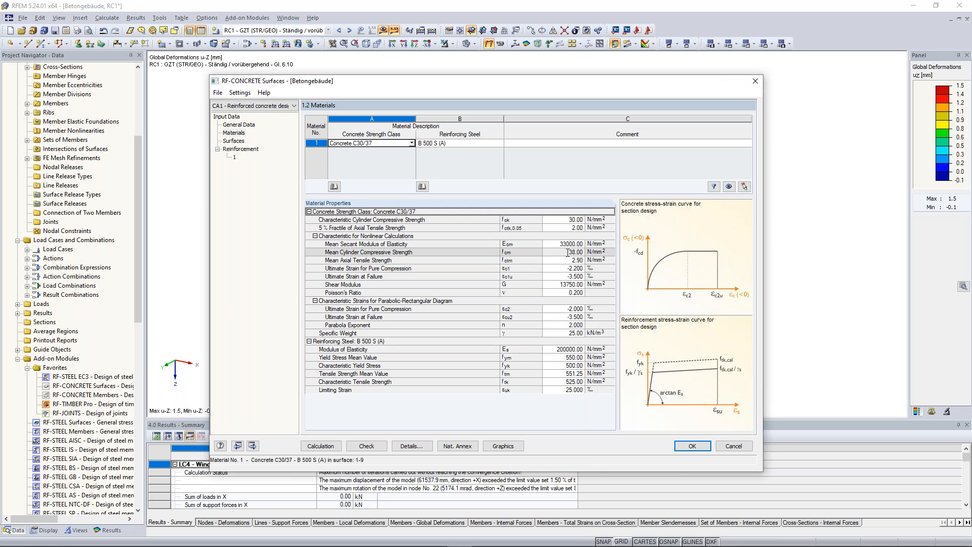
left_click(570, 219)
left_click(570, 228)
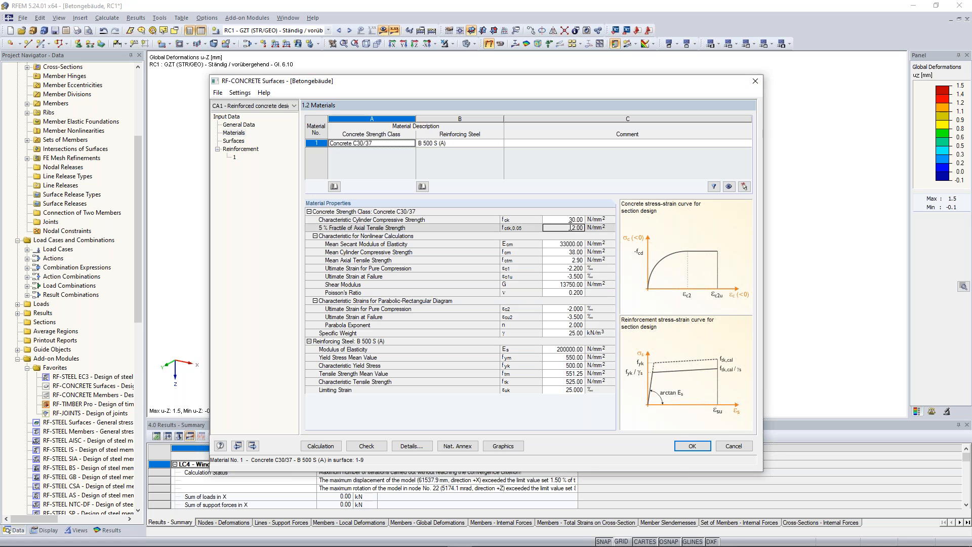
left_click(234, 141)
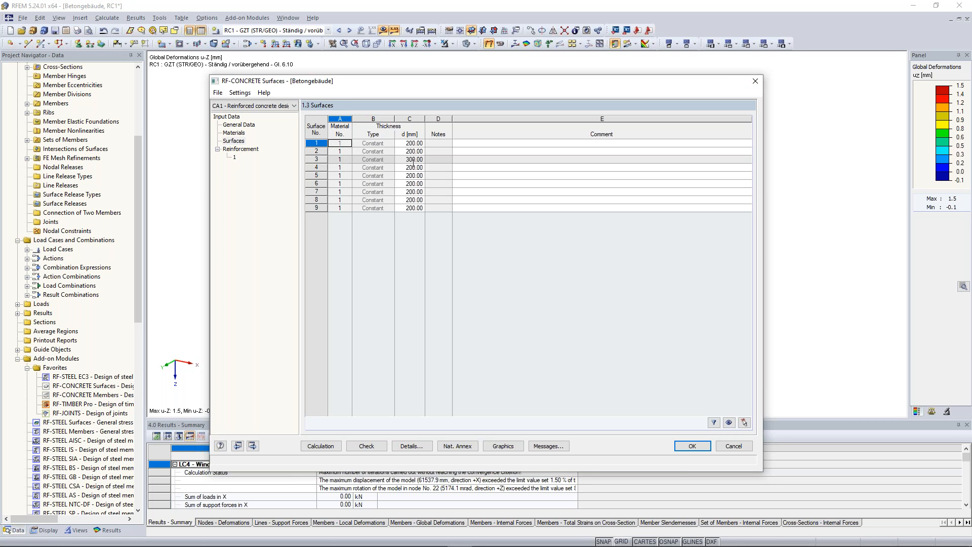
- Name the first reinforcement group Slabs and clear its assignment to all surfaces
left_click(234, 158)
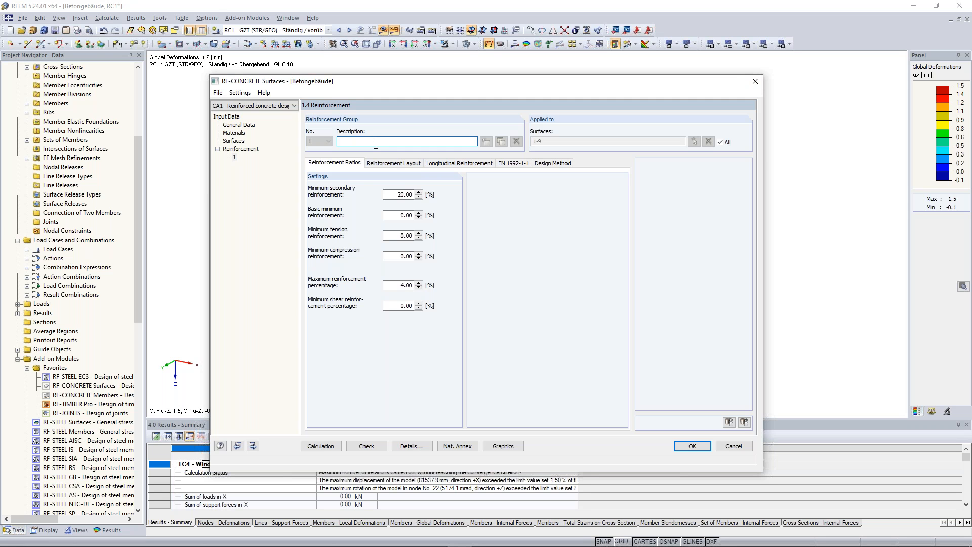
type("Slabs")
left_click(720, 142)
left_click(708, 141)
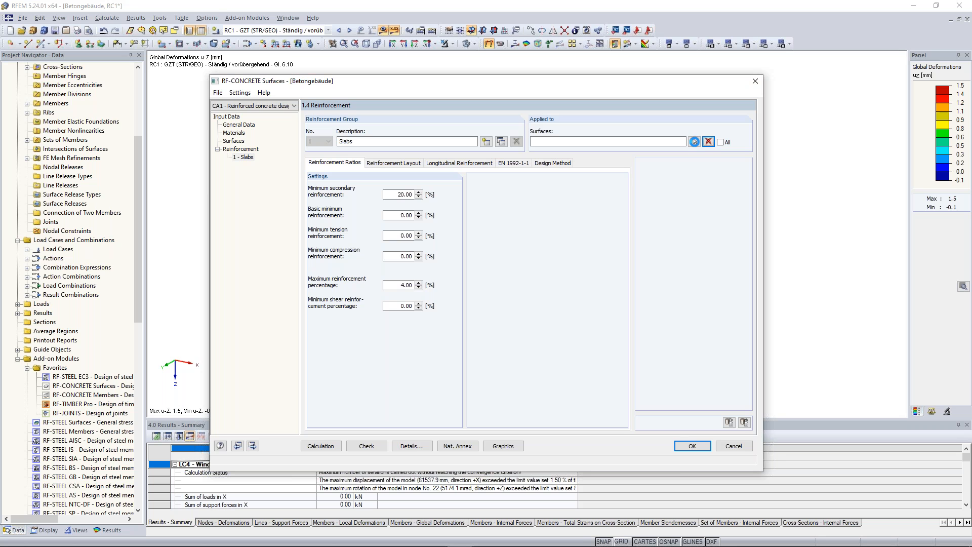
- Assign the lower and upper slabs, surfaces 1 and 3, to the Slabs reinforcement group by picking them in the model
left_click(695, 142)
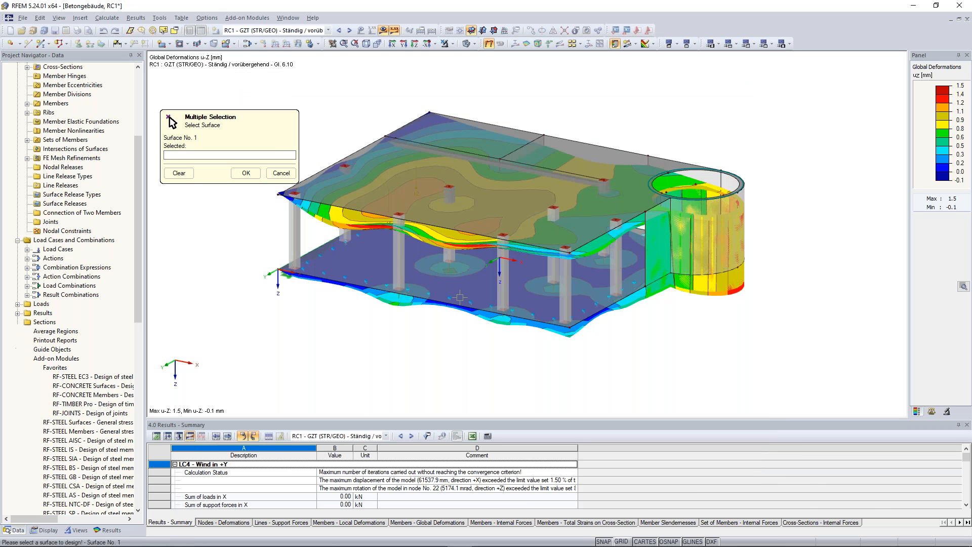
left_click(460, 297)
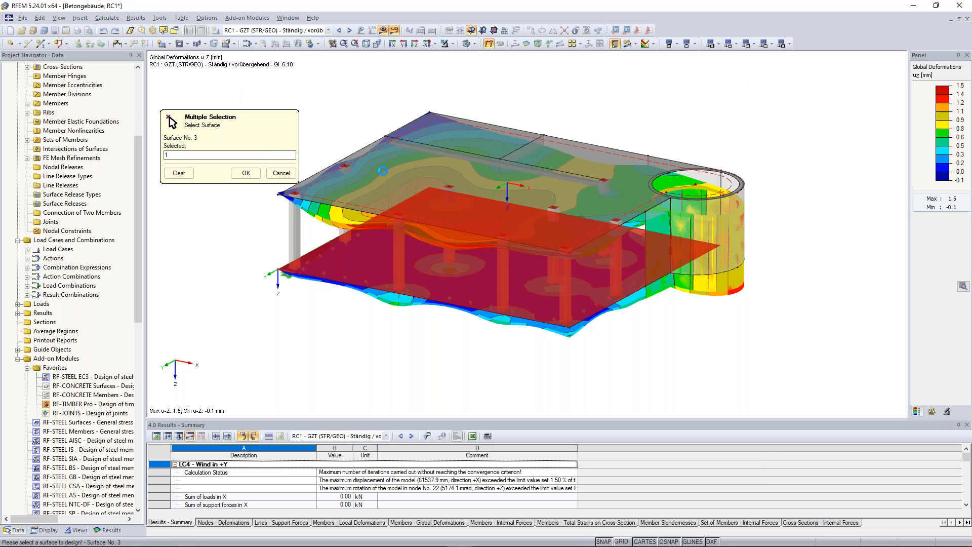
middle_click_drag(404, 141, 389, 178, "ctrl")
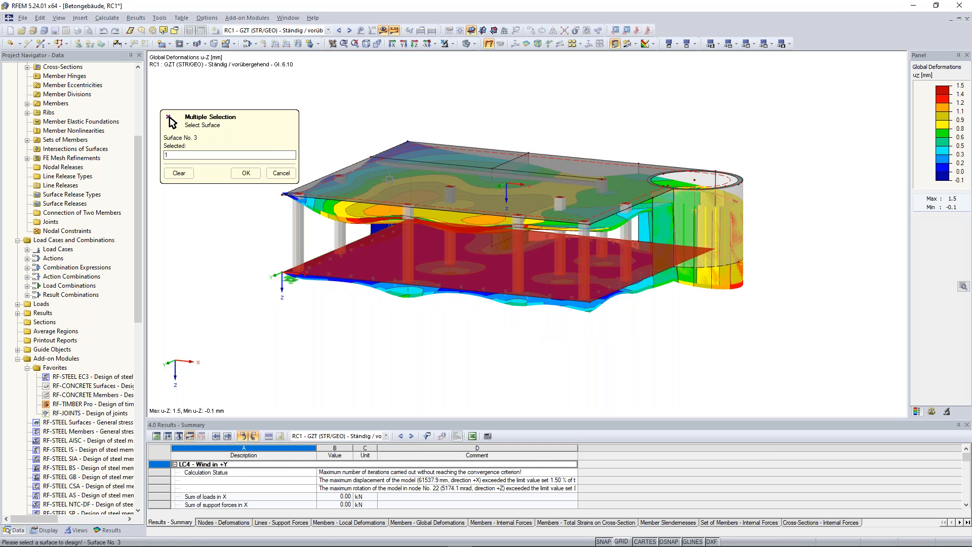
left_click(389, 178)
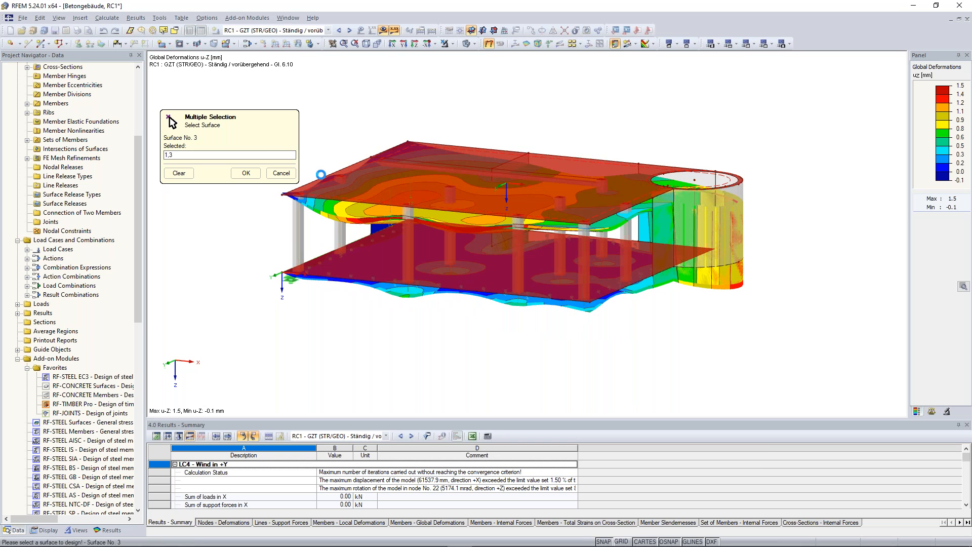
left_click(246, 173)
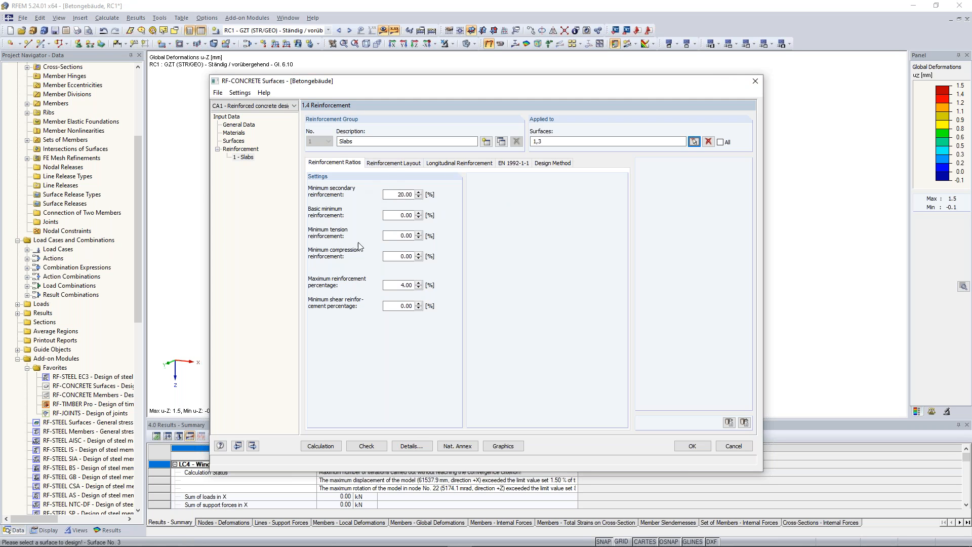
- Review the minimum and maximum reinforcement ratio settings of the Slabs group, from secondary reinforcement to shear reinforcement
double_click(394, 195)
double_click(397, 215)
double_click(399, 236)
double_click(400, 256)
double_click(402, 286)
double_click(407, 306)
left_click(398, 306)
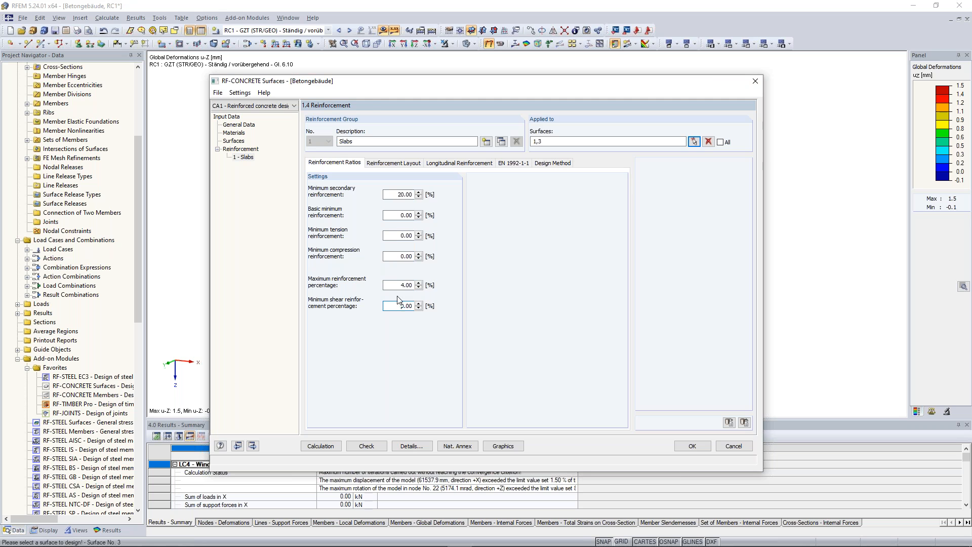
- Try defining the slabs' concrete cover according to the standard, reviewing its exposure and abrasion class parameters for both faces
left_click(390, 165)
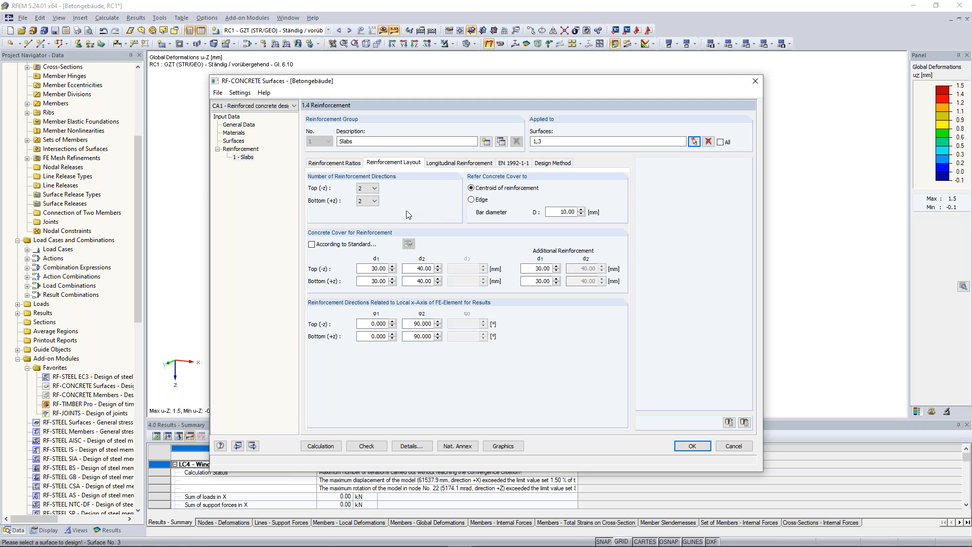
left_click(372, 188)
left_click(373, 190)
left_click(351, 246)
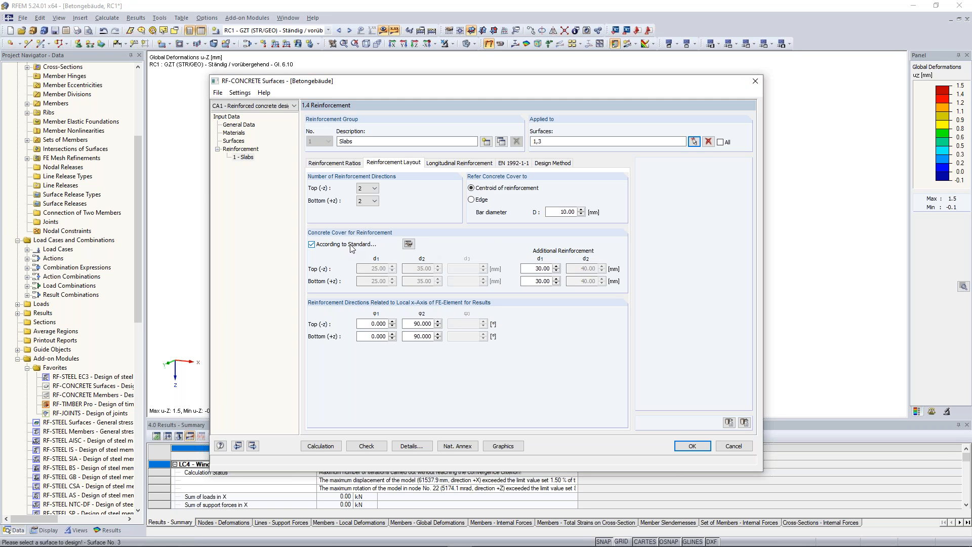
left_click(409, 243)
left_click_drag(446, 90, 603, 73)
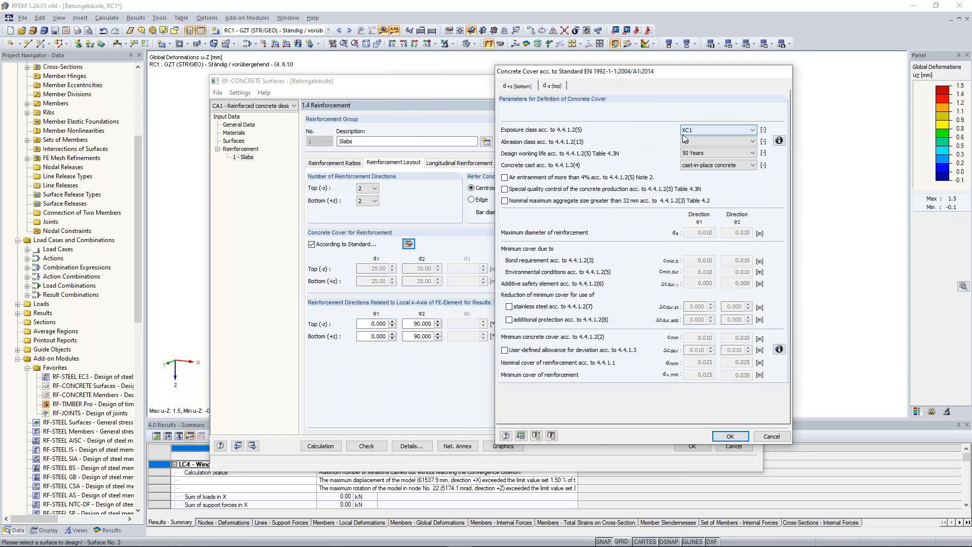
left_click(729, 131)
left_click(730, 132)
left_click(779, 141)
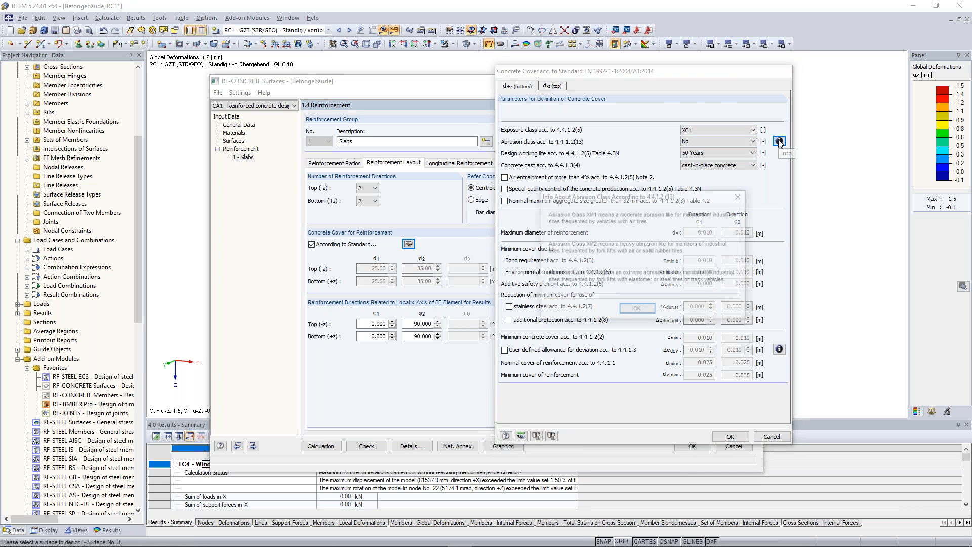
left_click(652, 309)
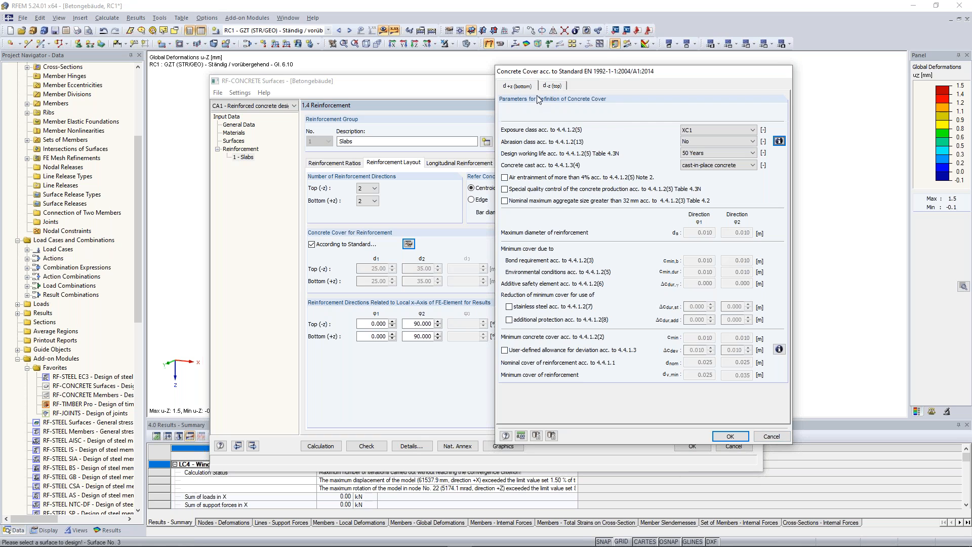
left_click(558, 87)
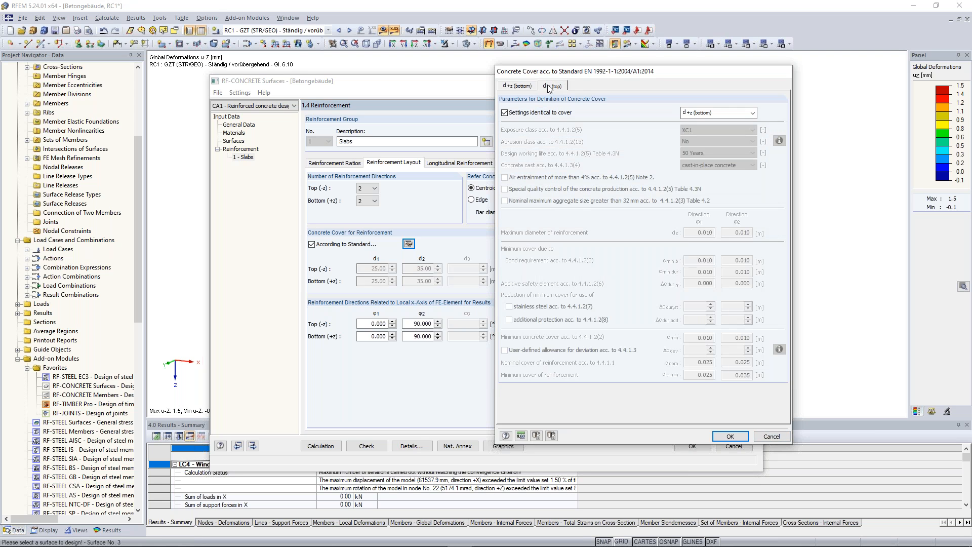
left_click(521, 87)
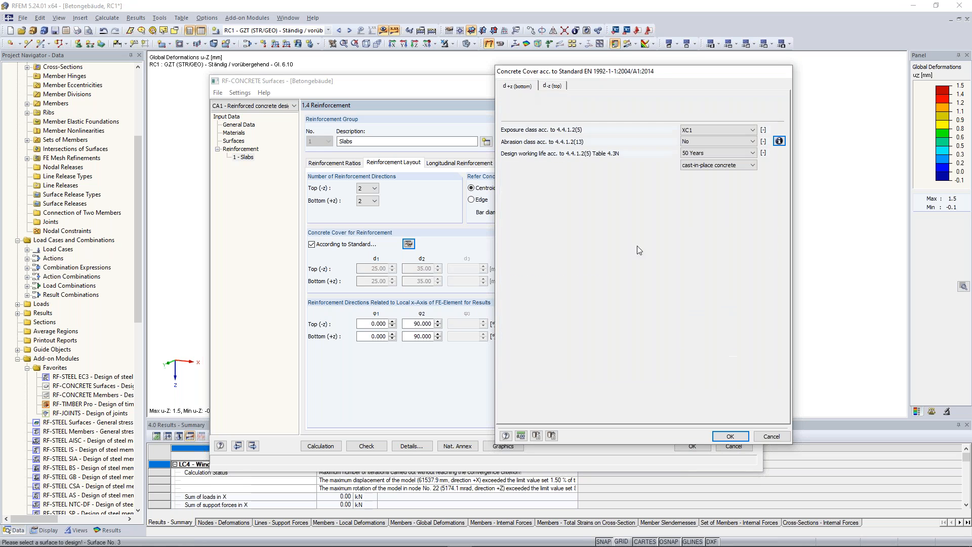
left_click(764, 438)
left_click(362, 247)
- Set the slabs' concrete cover manually to 30 mm for d1 and 40 mm for d2 at both top and bottom
left_click(379, 268)
type("30")
key("Tab")
type("40")
key("Tab")
key("Tab")
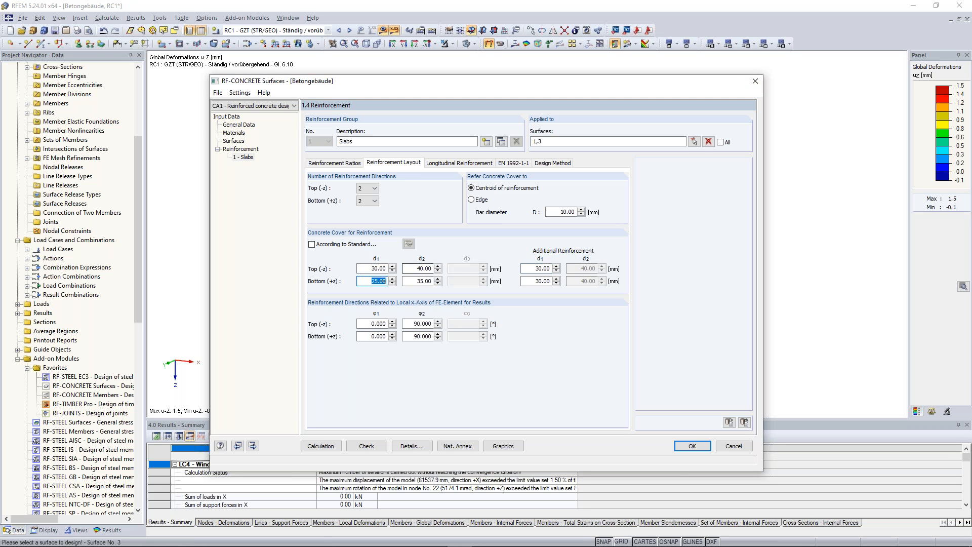
type("30")
key("Tab")
type("40")
left_click(419, 269)
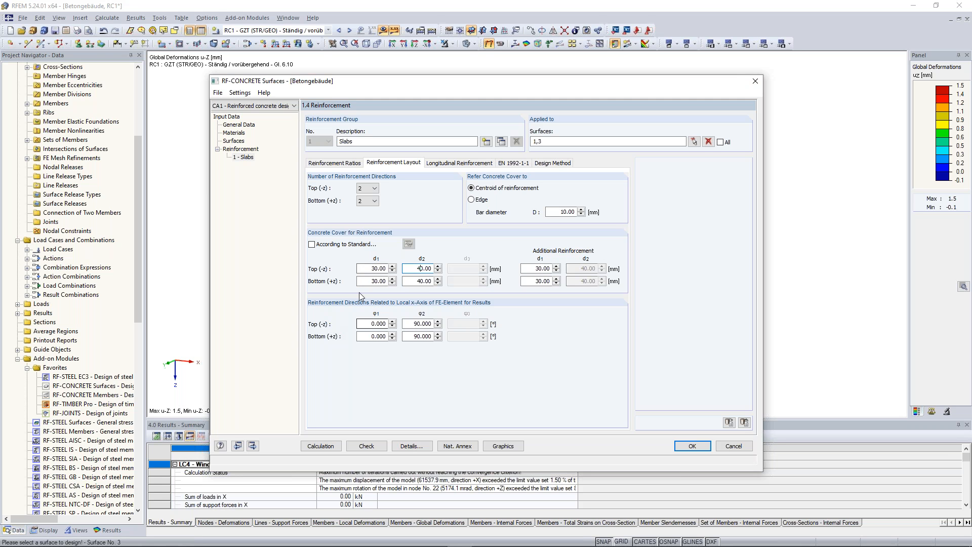
- Examine the two angles that define the slabs' top reinforcement directions relative to the local x-axis
left_click(365, 323)
left_click_drag(364, 325, 447, 326)
left_click_drag(358, 325, 431, 324)
left_click(414, 325)
double_click(418, 324)
left_click(415, 324)
- Import a basic reinforcement area of 3.93 cm²/m from 10 mm rebars for both directions at top and bottom, adjusting the rebar spacing
left_click(461, 164)
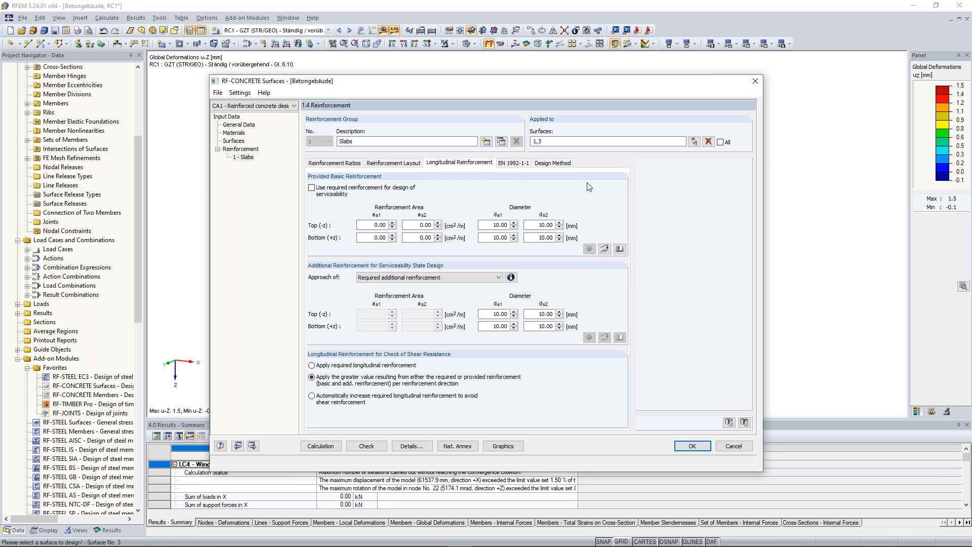
left_click(604, 249)
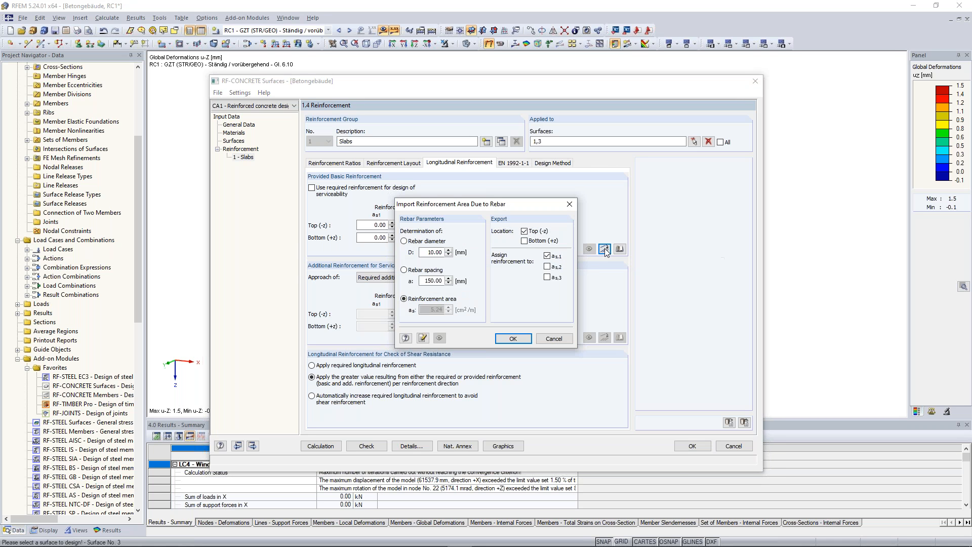
left_click(525, 241)
double_click(422, 281)
type("2")
left_click(547, 266)
left_click(513, 339)
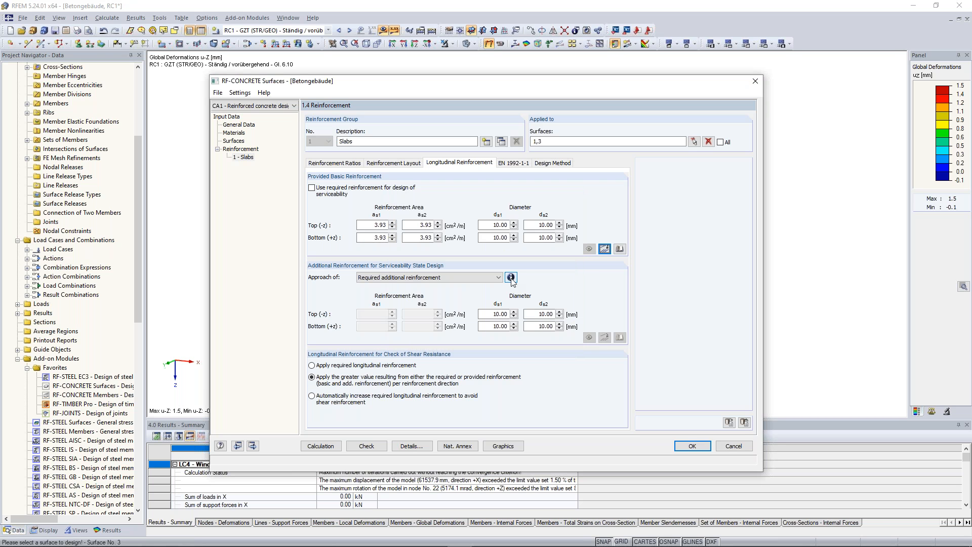
- Look at the mesh reinforcement library available for the slabs' basic reinforcement, without importing a mesh
left_click(620, 249)
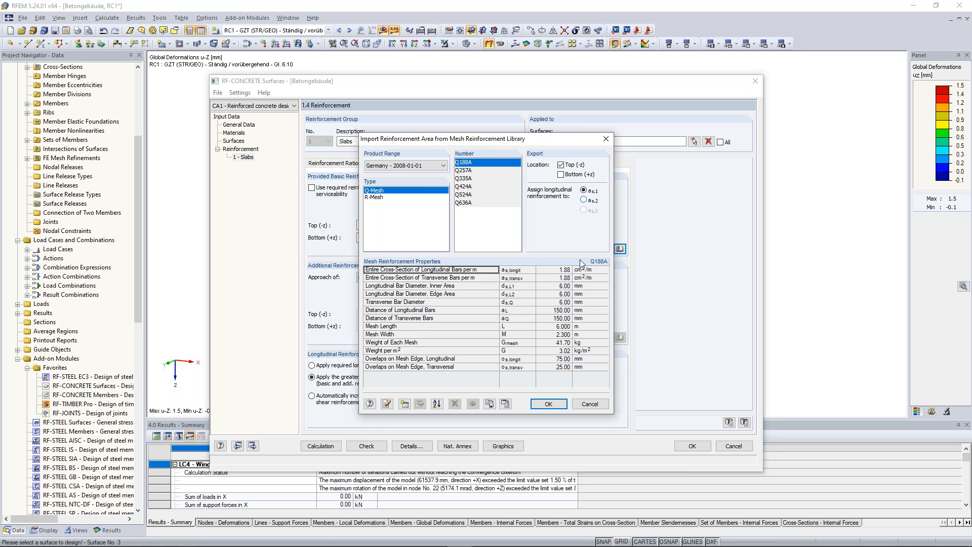
left_click(605, 139)
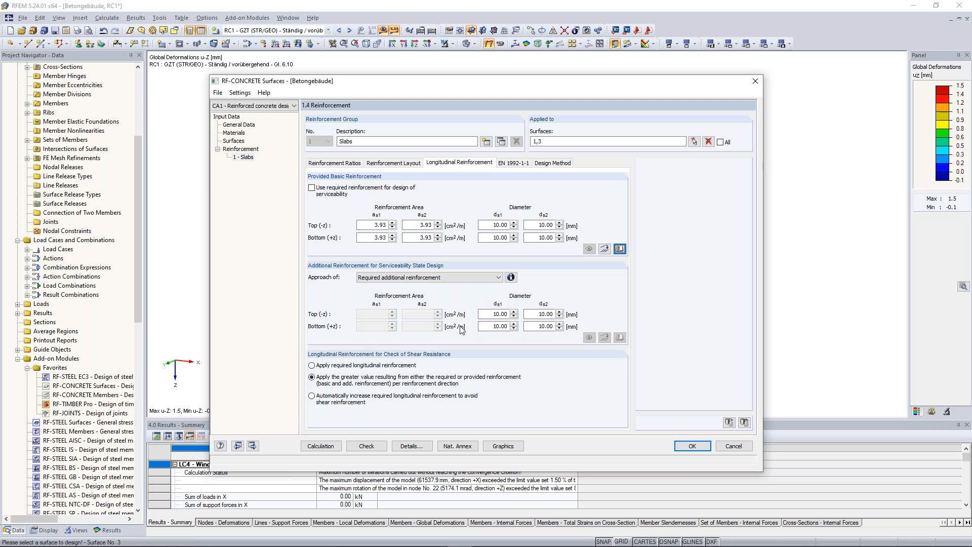
- Add a second reinforcement group and describe it as Walls
left_click(487, 142)
left_click(401, 141)
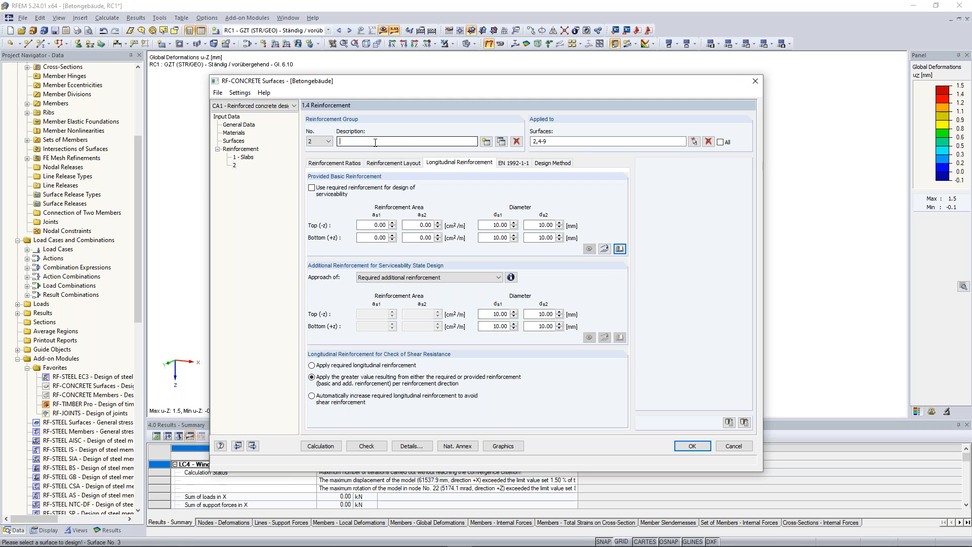
type("Walls")
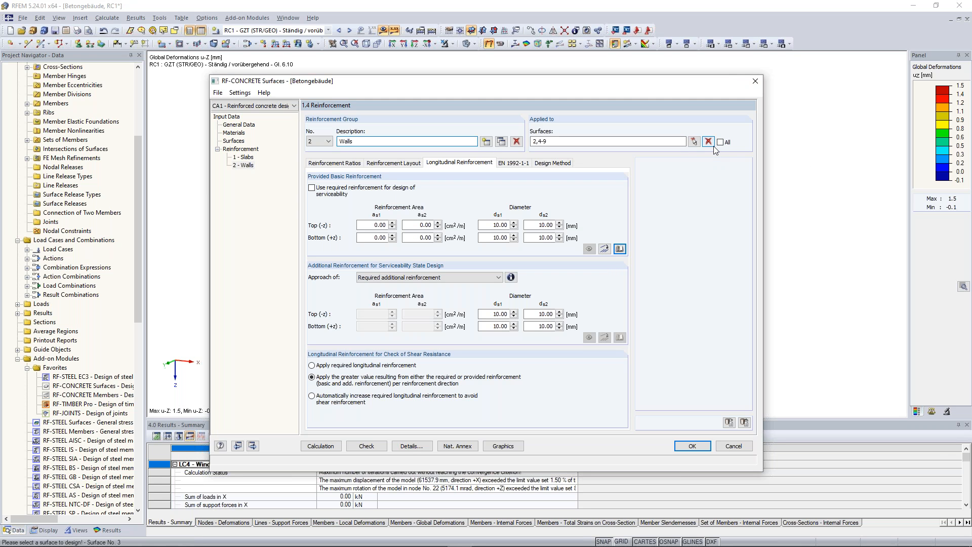
- Replace the Walls group's surface assignment with surfaces 4-9, picking the walls graphically in the model with the deformation results hidden
mouse_move(550, 142)
left_mouse_down()
mouse_move(536, 141)
mouse_move(549, 141)
left_mouse_up()
key("End")
key("shift+Home")
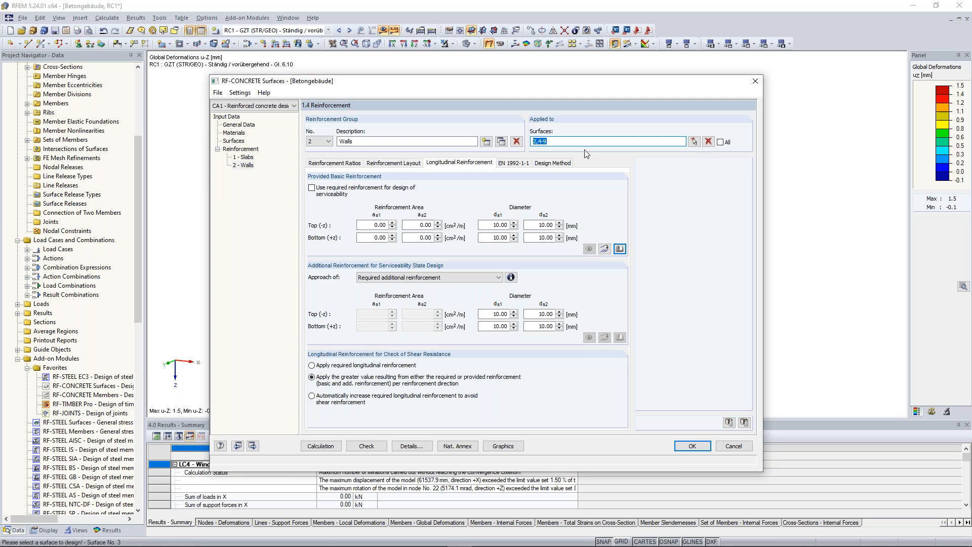
left_click(708, 142)
left_click(694, 142)
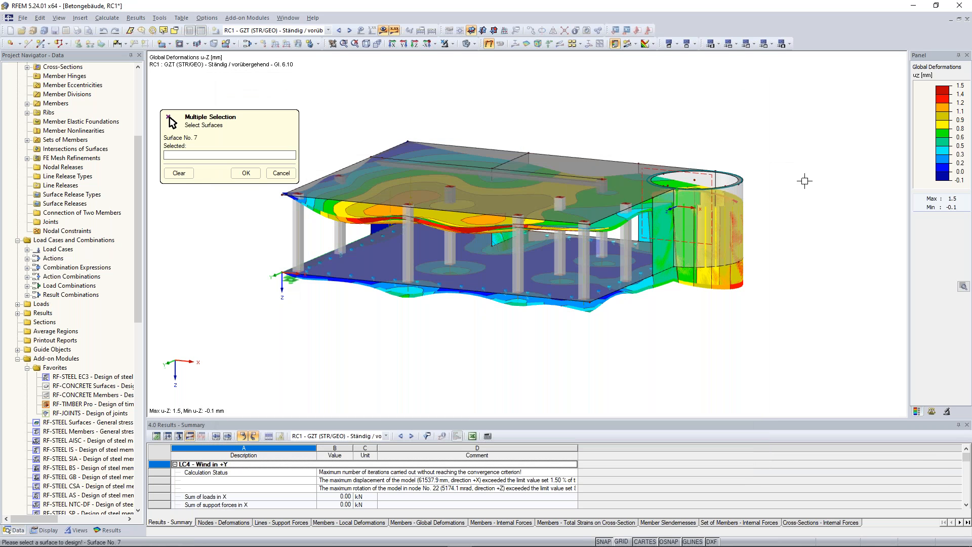
middle_click_drag(710, 204, 532, 228, "ctrl")
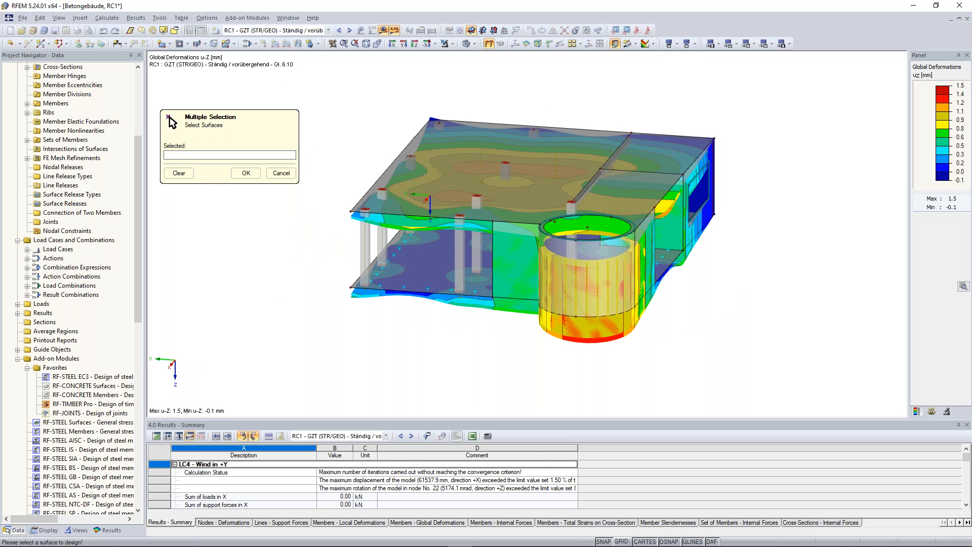
left_click(513, 262)
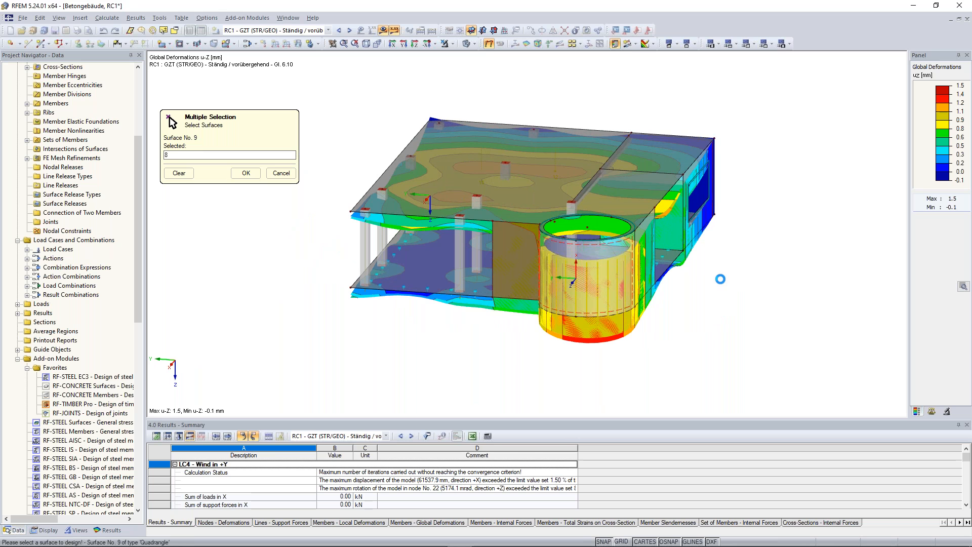
middle_click_drag(706, 284, 582, 281, "ctrl")
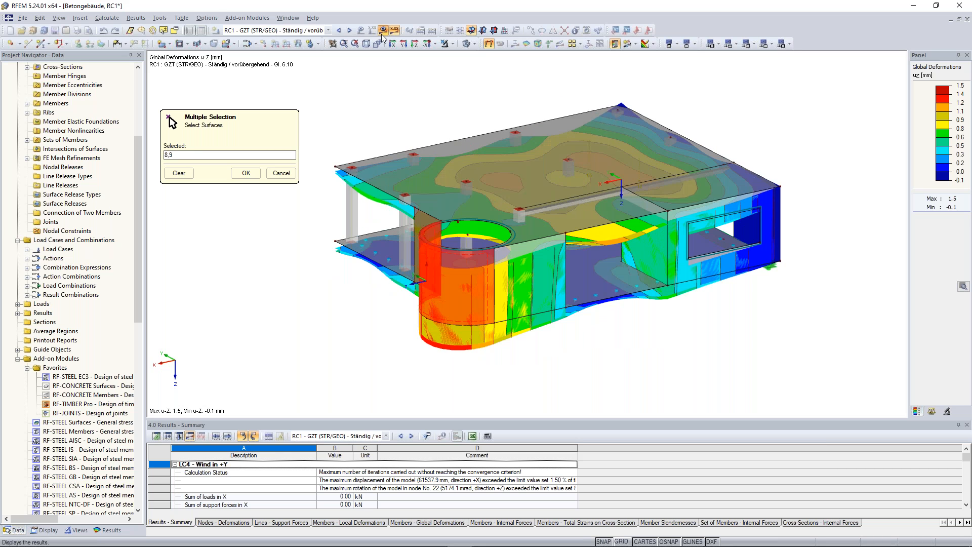
left_click(384, 31)
middle_click_drag(694, 255, 572, 244, "ctrl")
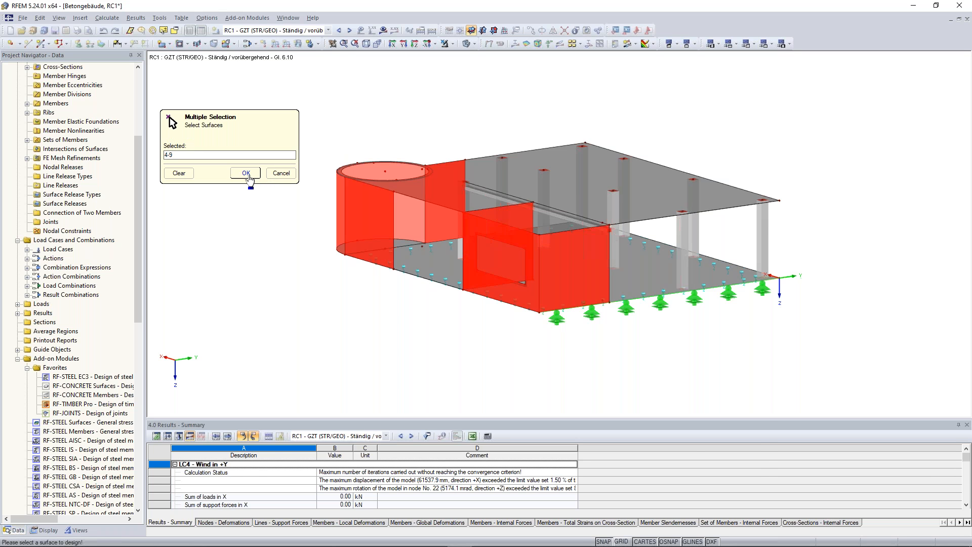
left_click(248, 176)
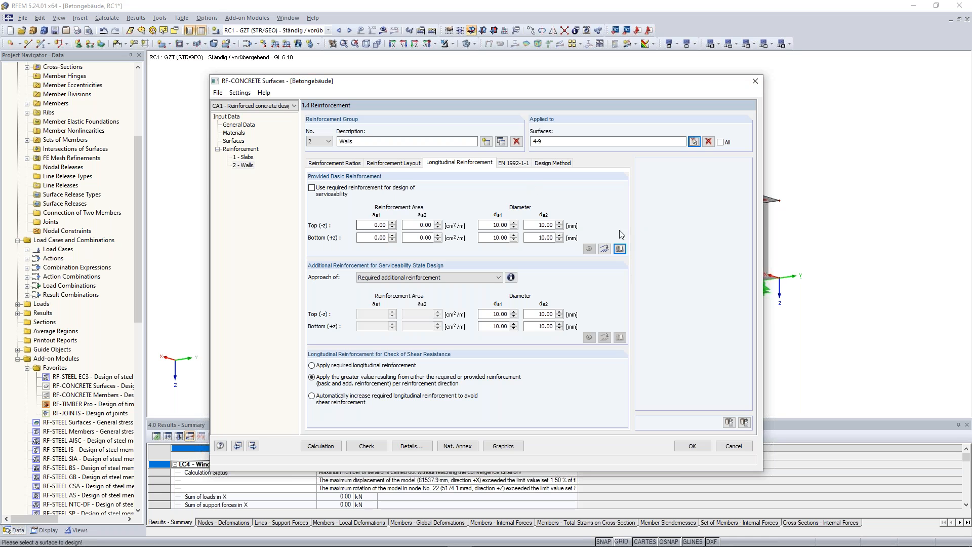
- Import mesh Q257A as the walls' basic reinforcement at both top and bottom, with its longitudinal bars assigned to a-s,1
left_click(622, 251)
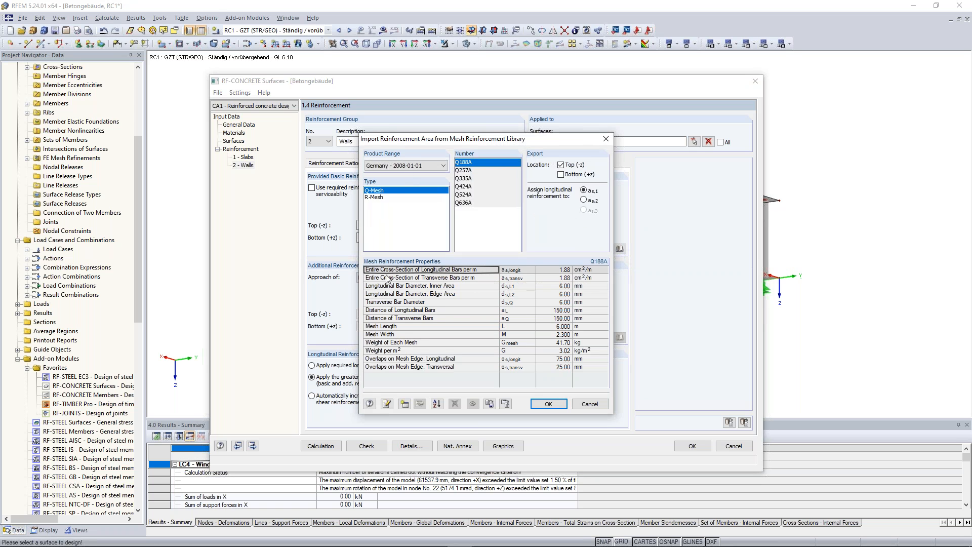
left_click(467, 171)
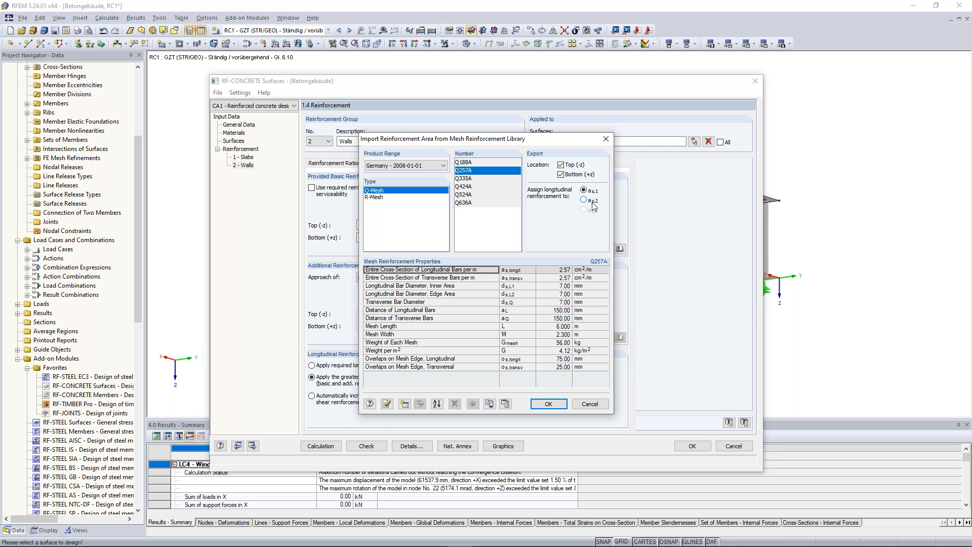
left_click(549, 404)
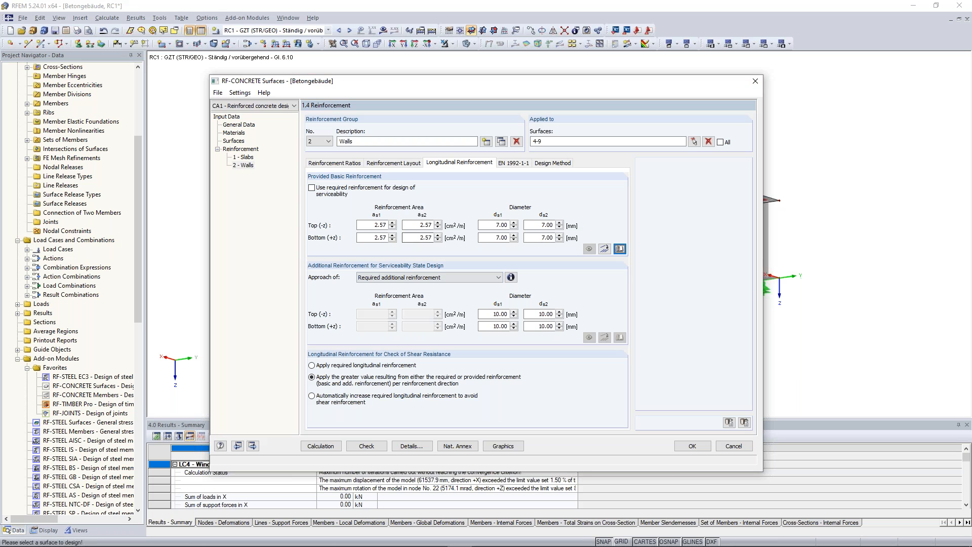
- Review the walls' EN 1992-1-1 minimum reinforcement and factor settings and the design method for internal forces
left_click(515, 163)
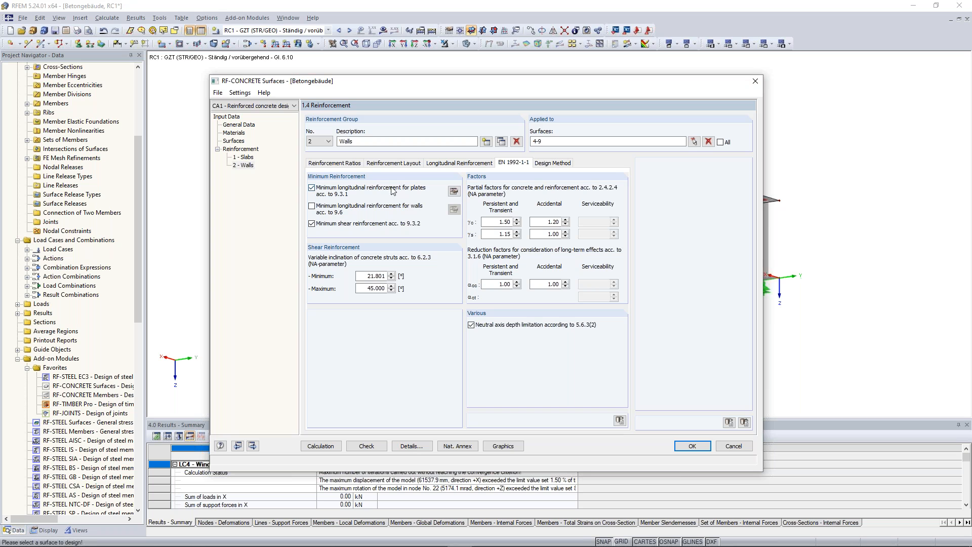
left_click(553, 164)
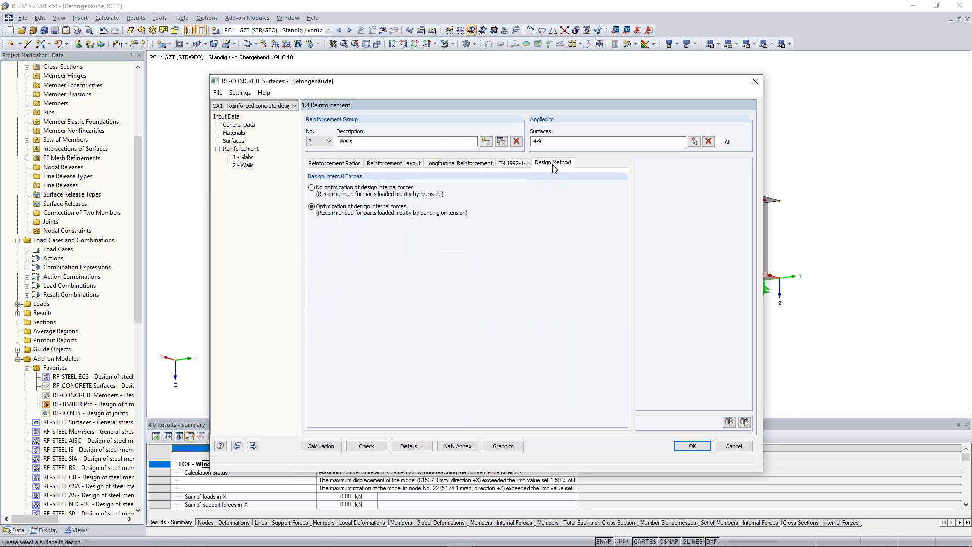
left_click(525, 165)
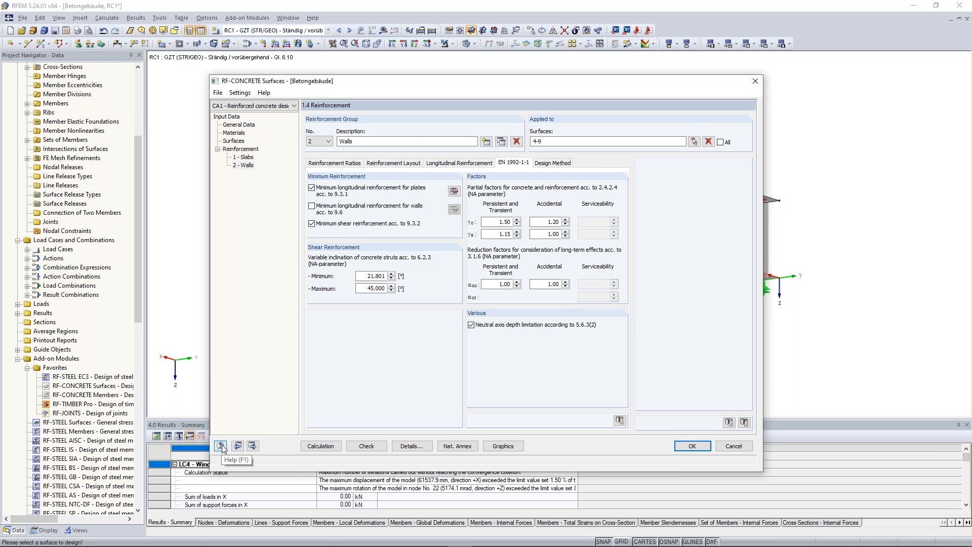
- Open the RF-CONCRETE Surfaces manual in Adobe Acrobat Reader and skim its table of contents for the theoretical background and input chapters
left_click(221, 446)
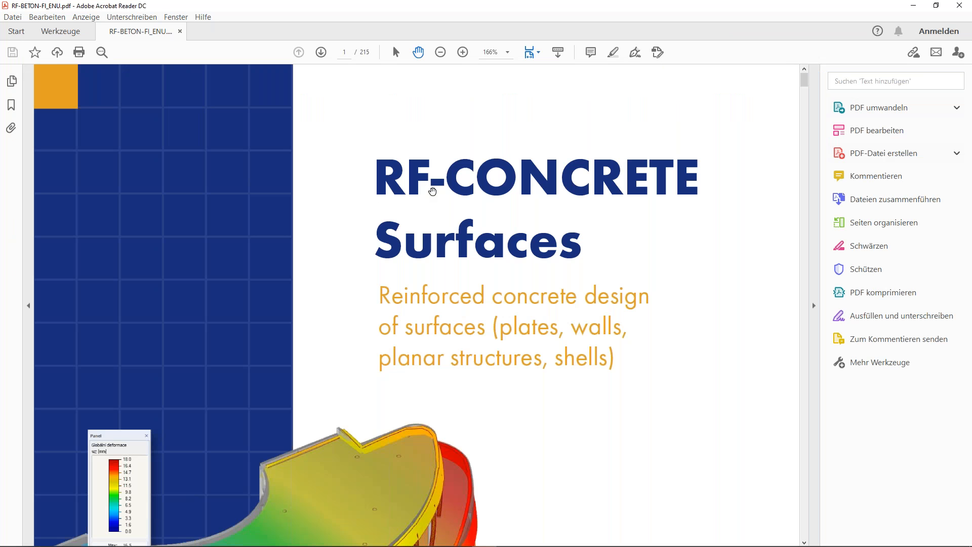
scroll(433, 191, "down", 1, "ctrl")
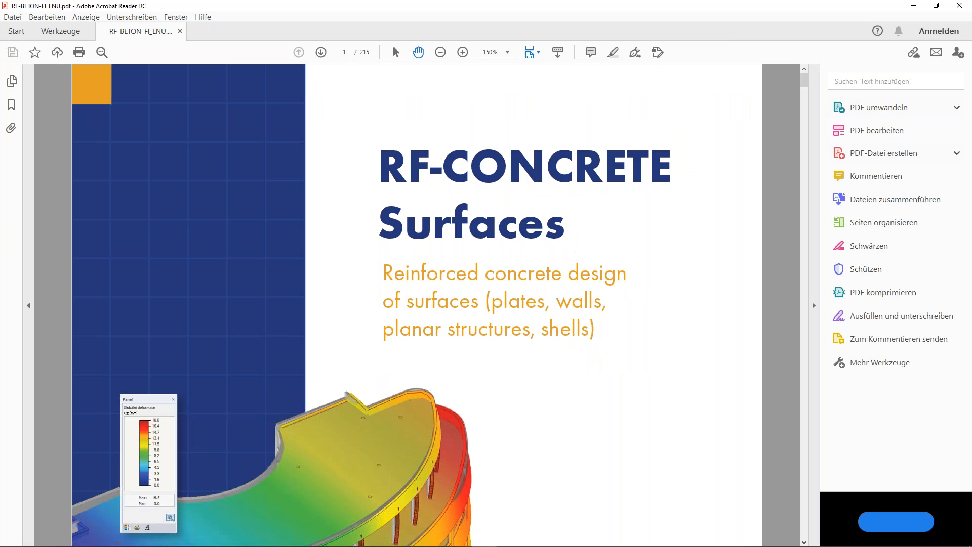
scroll(433, 192, "down", 5)
scroll(433, 193, "down", 3)
scroll(433, 193, "down", 4, "ctrl")
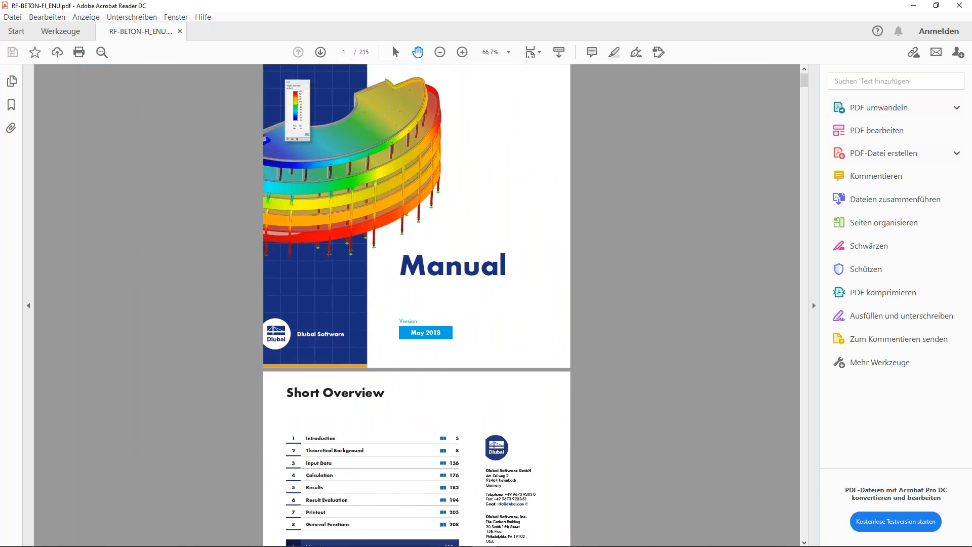
scroll(433, 193, "down", 6)
scroll(417, 304, "down", 10)
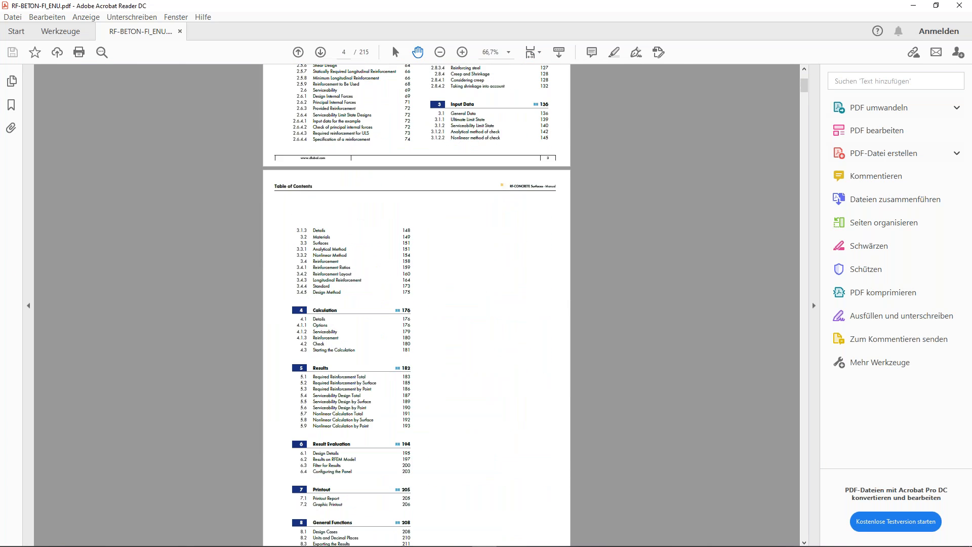
scroll(416, 304, "down", 5)
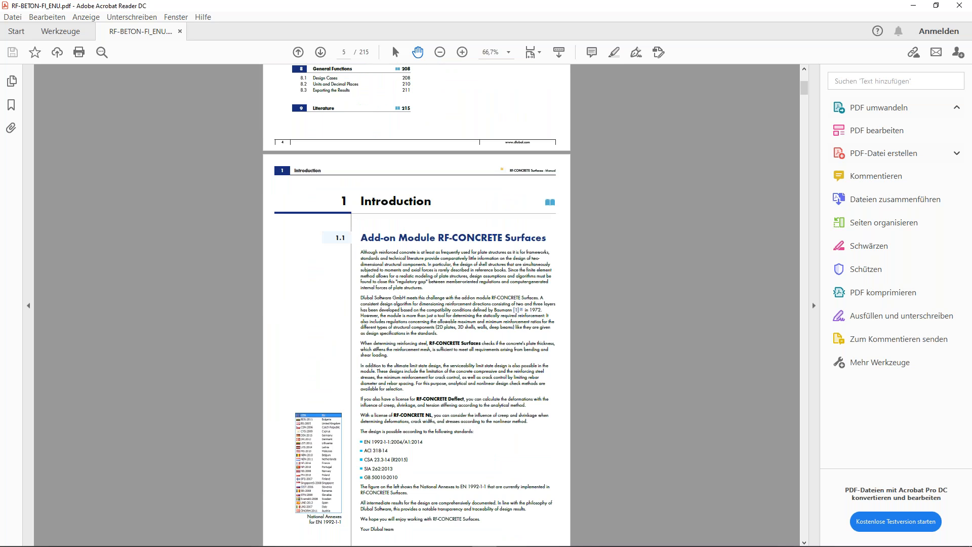
scroll(331, 202, "up", 7)
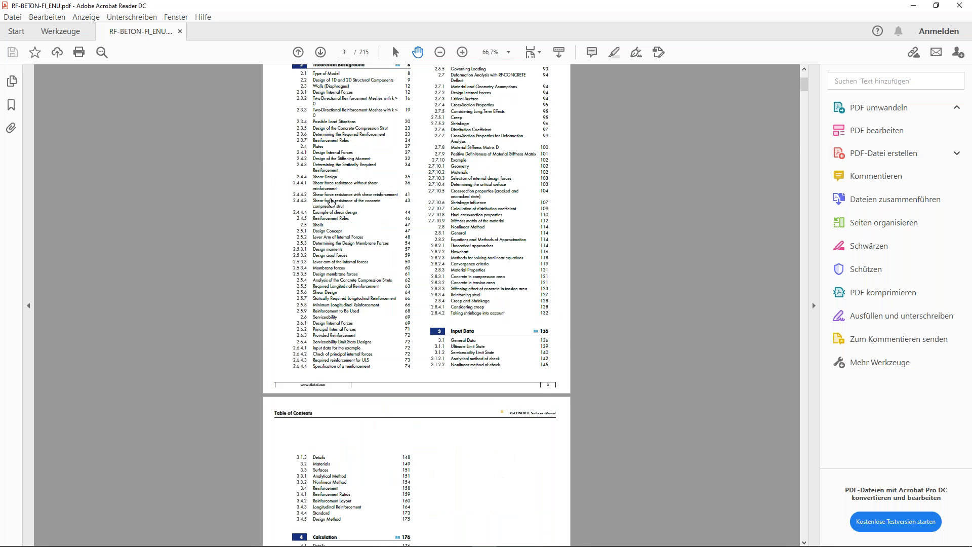
scroll(332, 202, "up", 1, "ctrl")
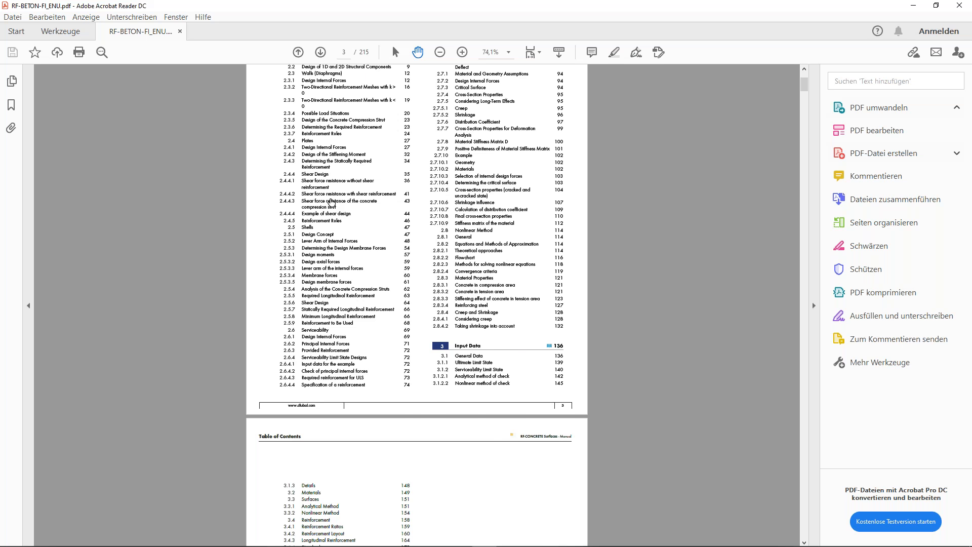
left_click(332, 203)
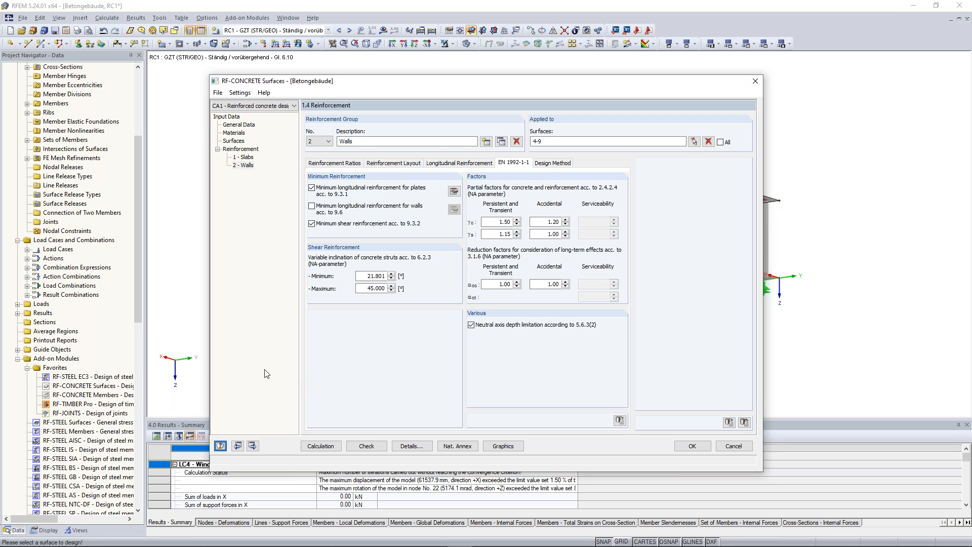
- Run the reinforced concrete design calculation and review the required reinforcement listed by surface
left_click(329, 446)
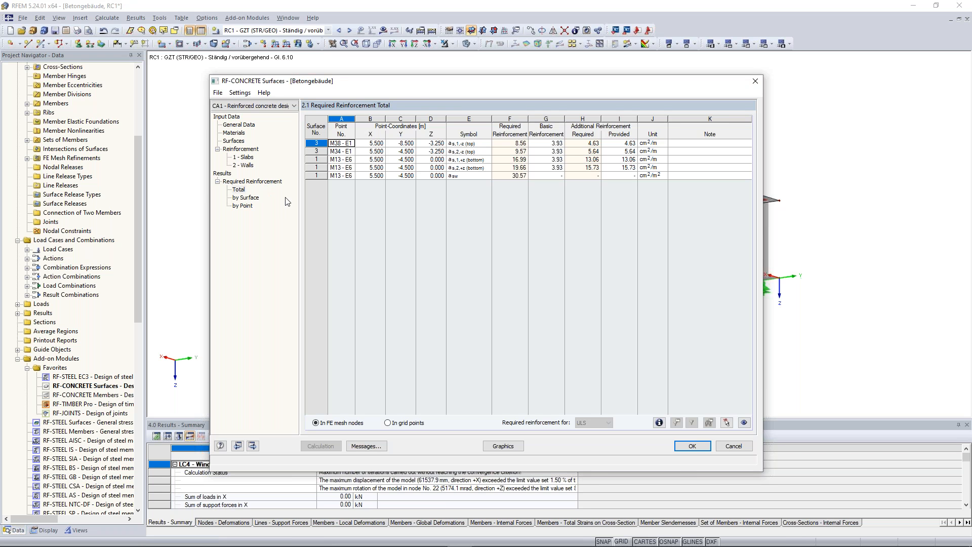
left_click(250, 198)
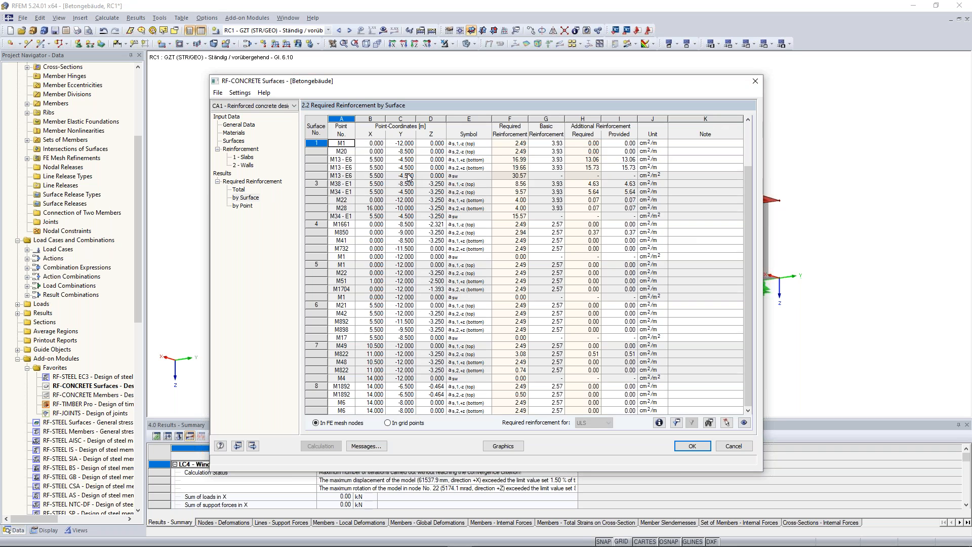
scroll(409, 174, "down", 2)
scroll(408, 176, "up", 2)
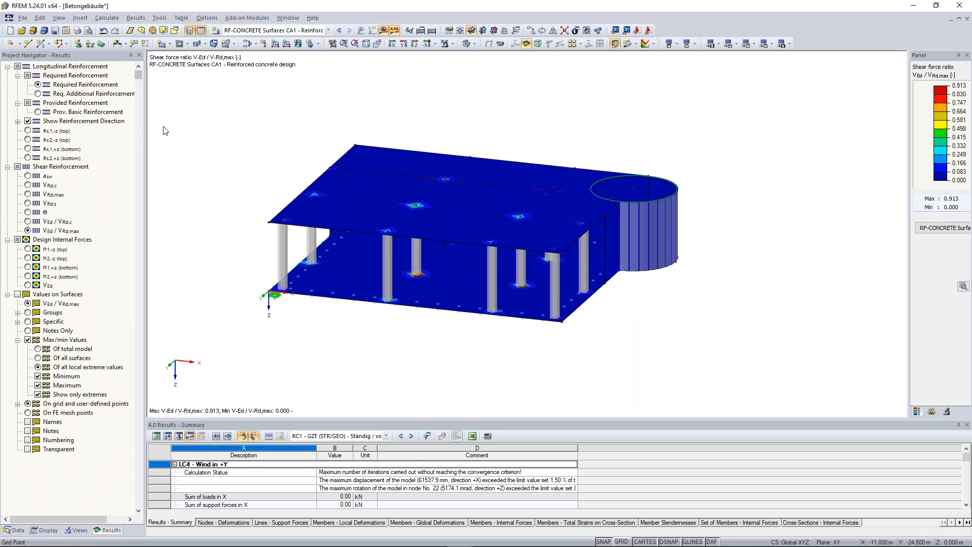
- Display the required top reinforcement a-s,1,-z on the building model
left_click(28, 130)
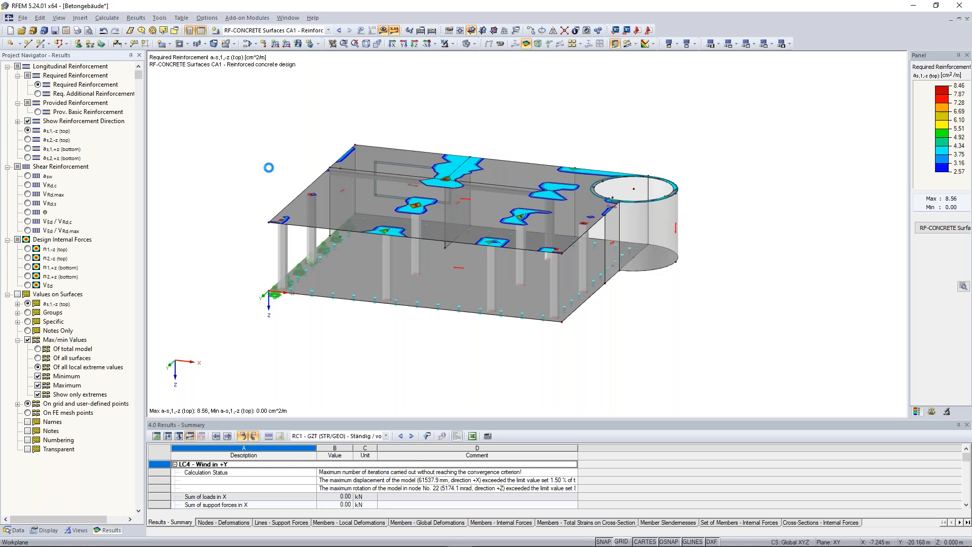
middle_click_drag(276, 176, 270, 193, "ctrl")
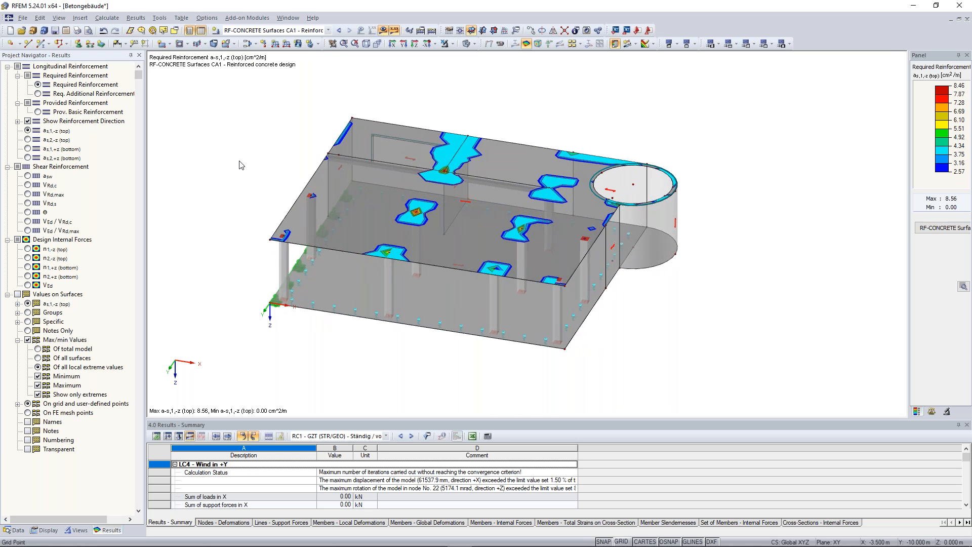
middle_click_drag(238, 161, 248, 174)
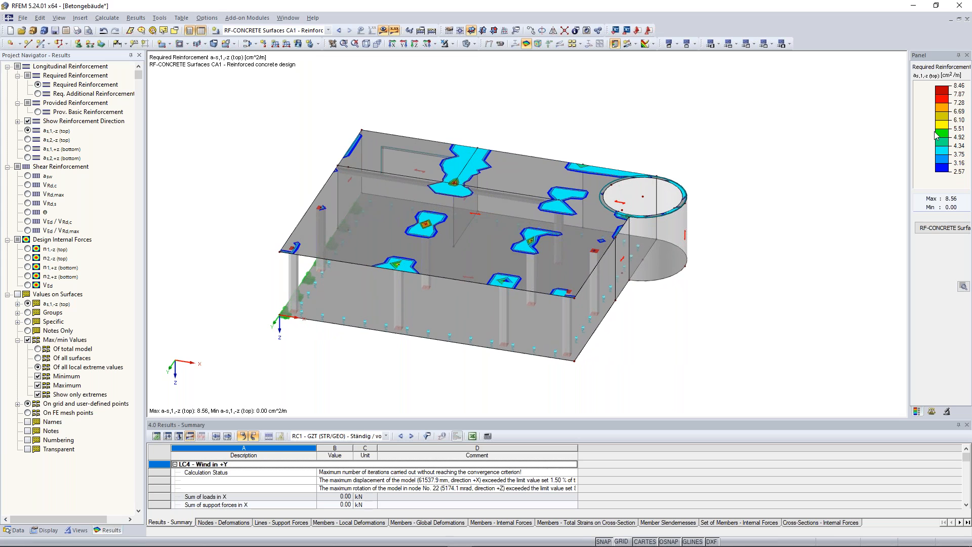
- Refill the isoband value scale of the a-s,1,-z (top) results between their maximum and minimum values
double_click(936, 136)
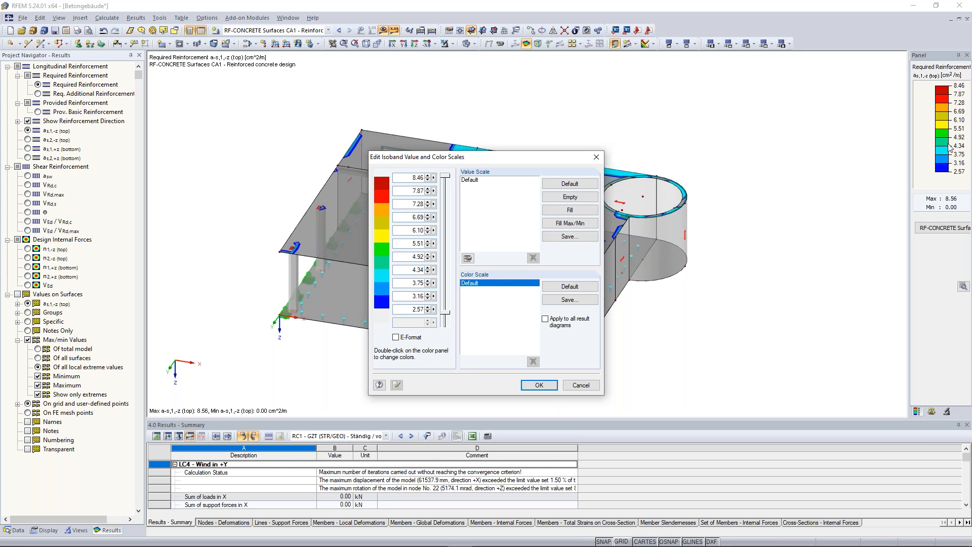
left_click(575, 230)
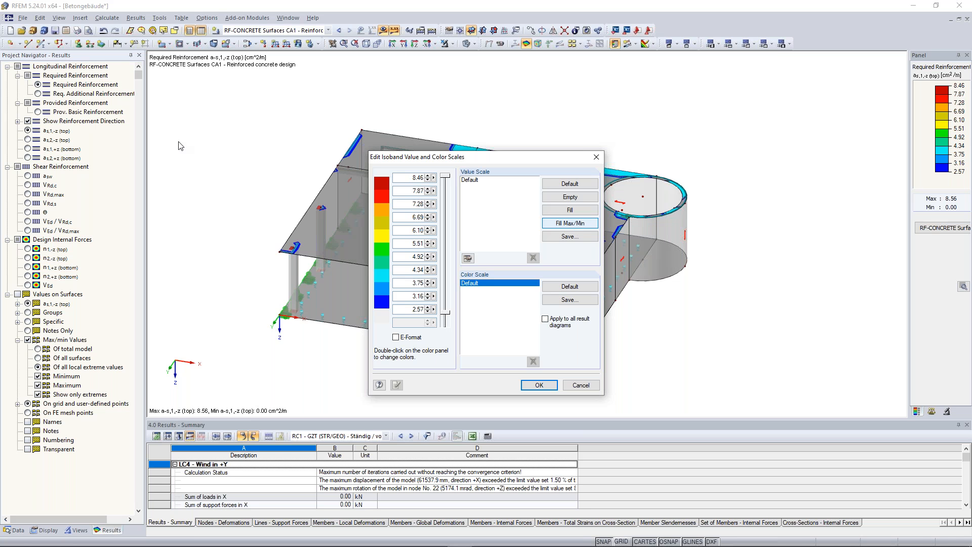
key("Return")
middle_click_drag(279, 151, 257, 122, "ctrl")
scroll(288, 136, "up", 2)
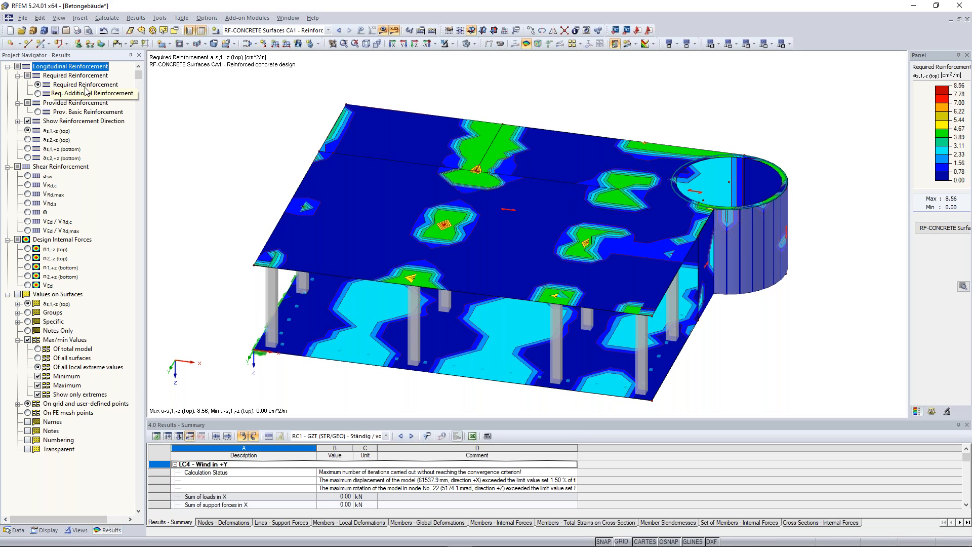
- Examine the rescaled a-s,1,-z distribution and switch the display to the required top reinforcement a-s,2,-z
scroll(225, 158, "up", 2)
middle_click_drag(231, 157, 204, 130)
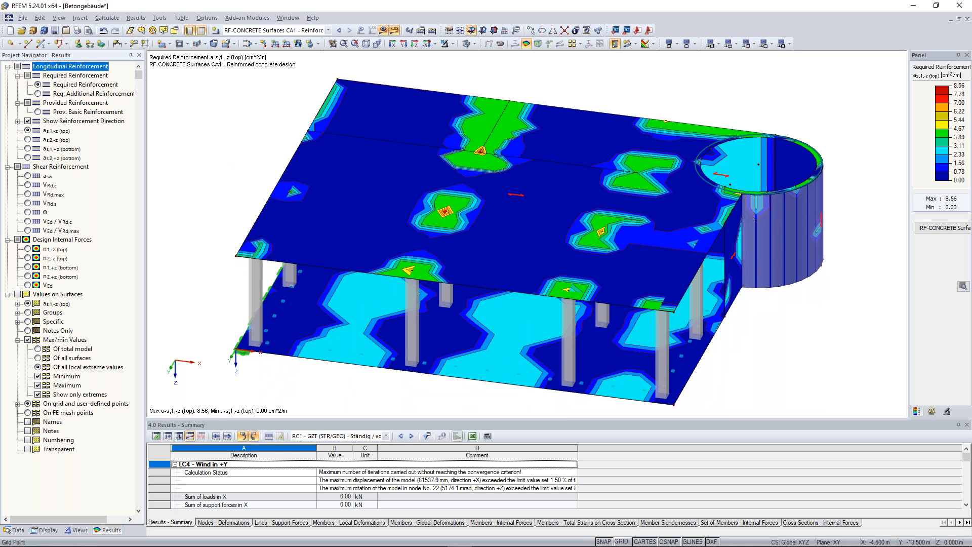
middle_click_drag(204, 130, 215, 128, "ctrl")
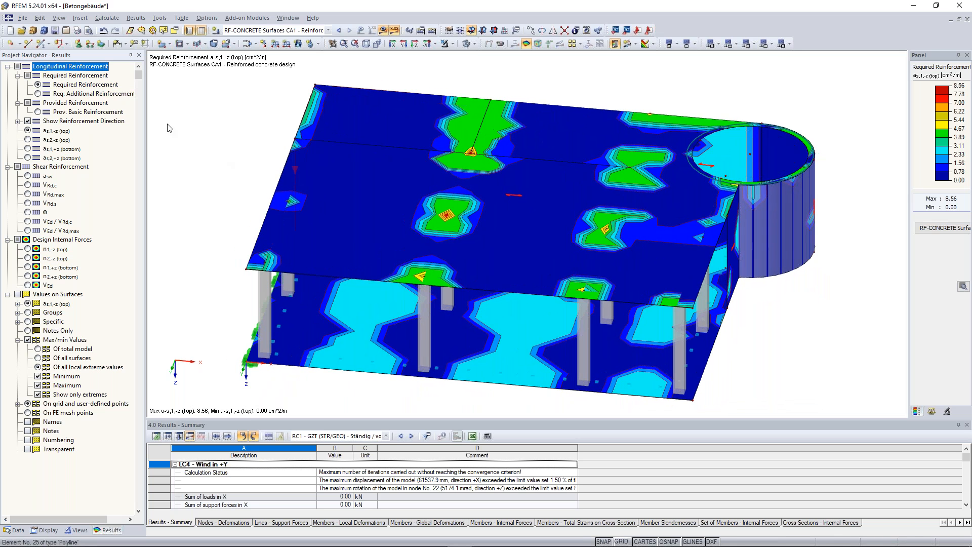
left_click(28, 140)
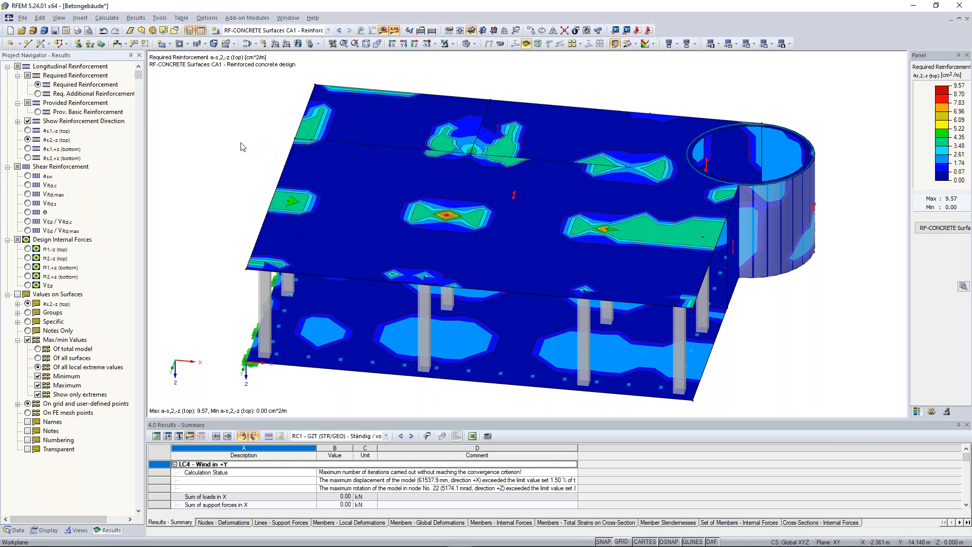
- Remove the lowest isoband from the a-s,2,-z (top) scale, set its lower limit to 2.57 cm²/m and refill the values
middle_click_drag(567, 206, 566, 207, "ctrl")
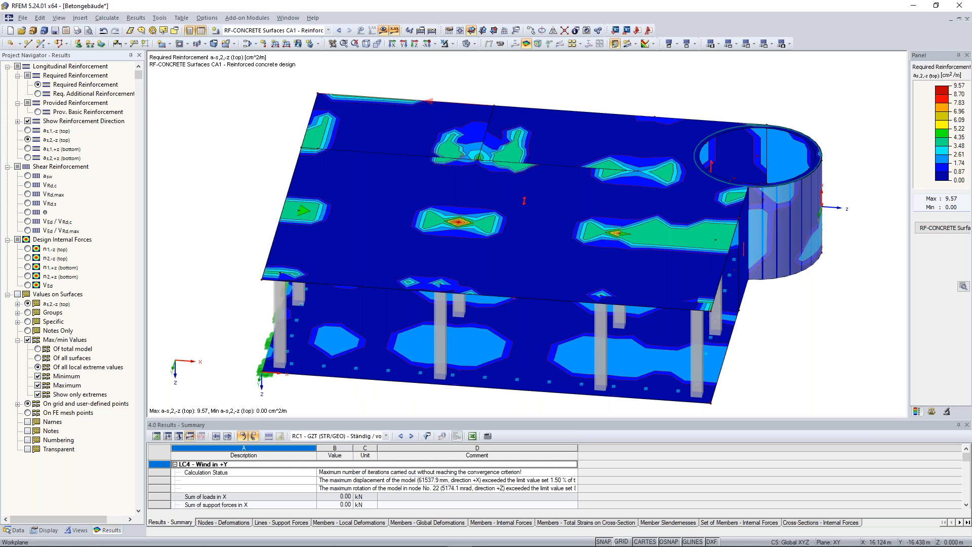
double_click(965, 148)
left_click_drag(446, 325, 447, 318)
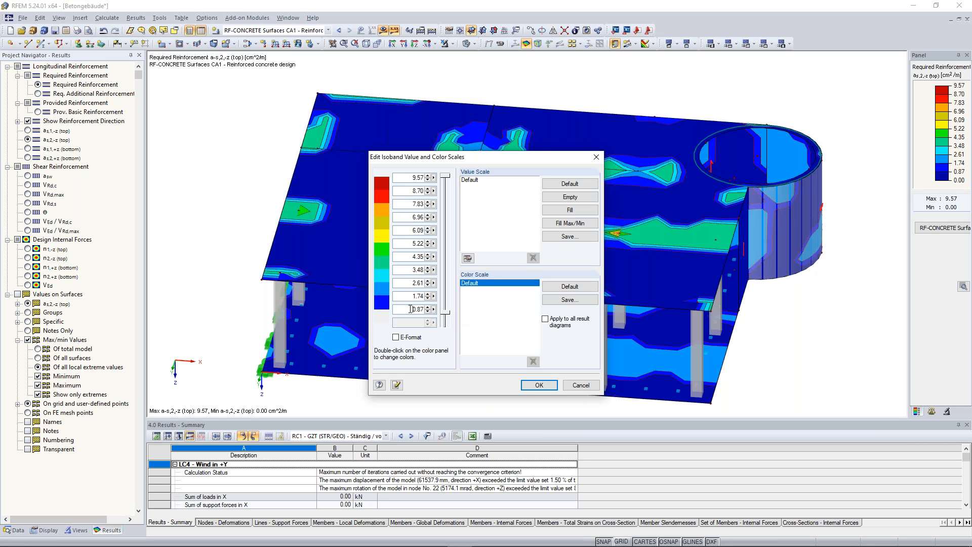
left_click(570, 210)
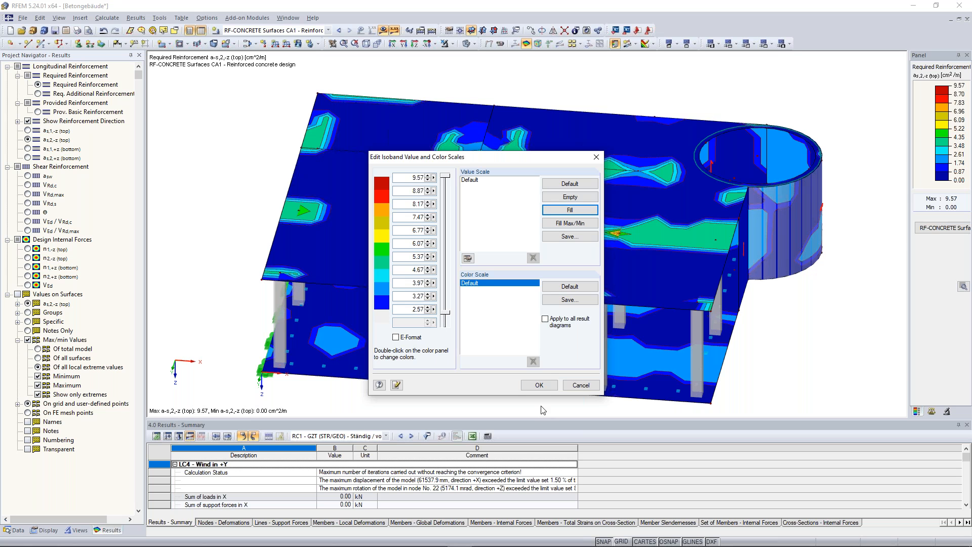
key("Return")
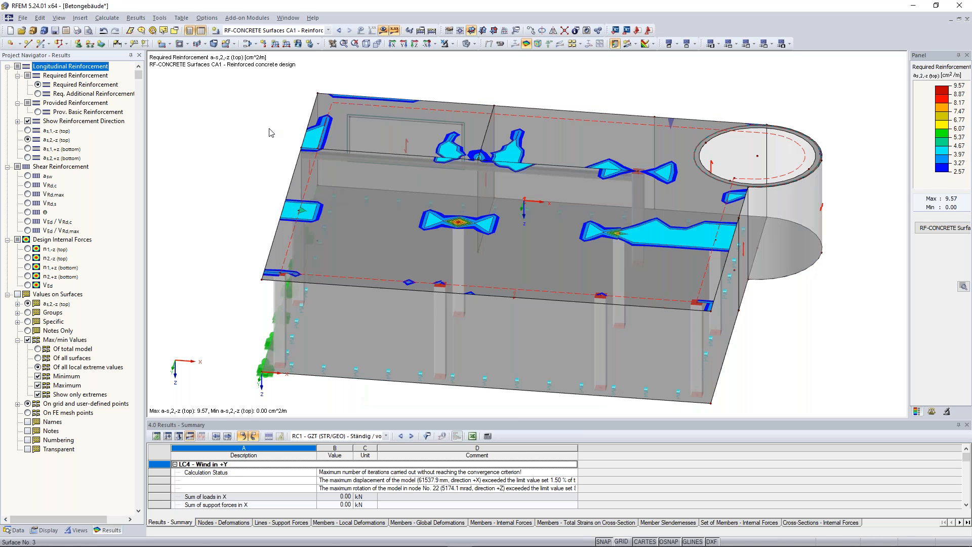
- Compare the a-s,1,-z and a-s,2,-z required top reinforcement distributions on the building model
scroll(212, 124, "up", 2)
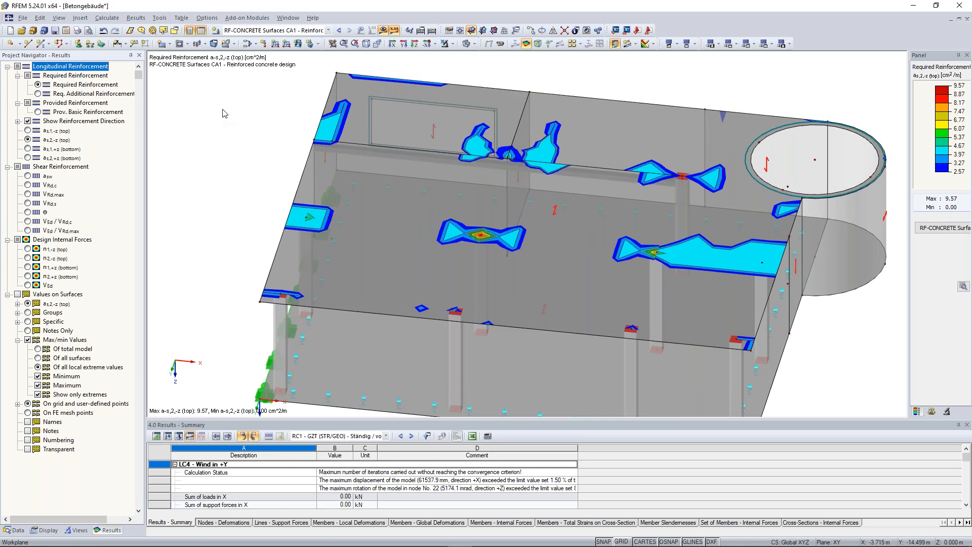
scroll(234, 146, "up", 1)
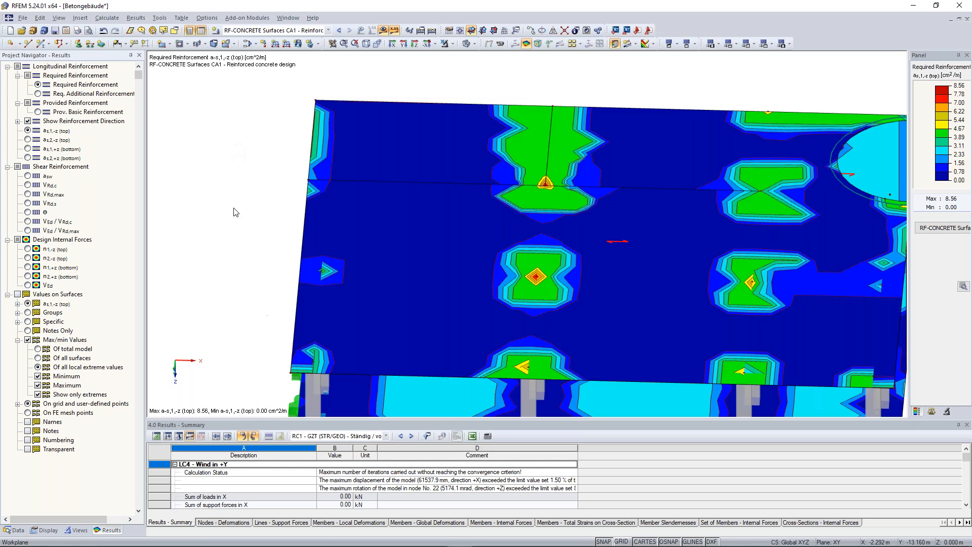
scroll(220, 188, "down", 4)
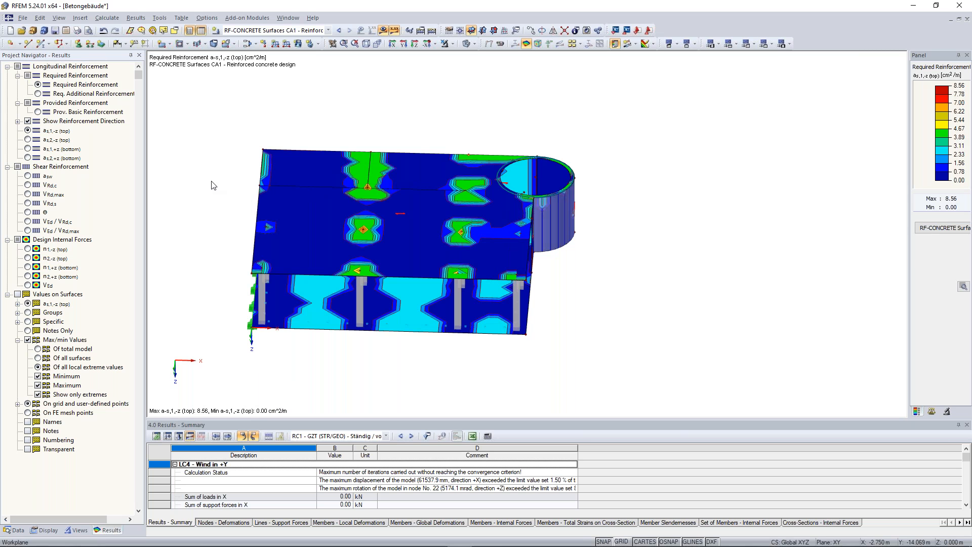
scroll(221, 192, "up", 3)
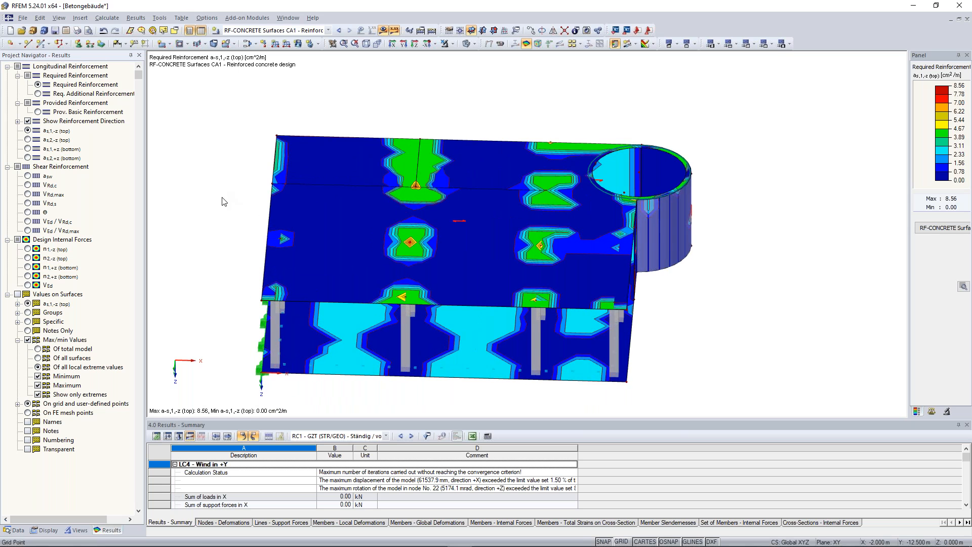
middle_click_drag(223, 196, 193, 173, "ctrl")
scroll(205, 179, "up", 1)
left_click(27, 140)
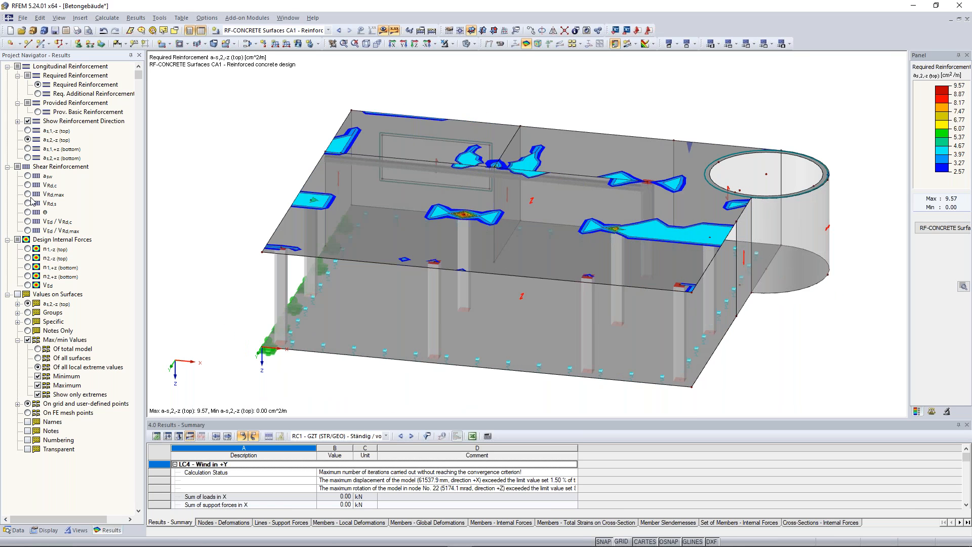
- Display the shear force ratio V-Ed/V-Rd,c with only the top slab visible and hidden objects switched off in the background
left_click(28, 230)
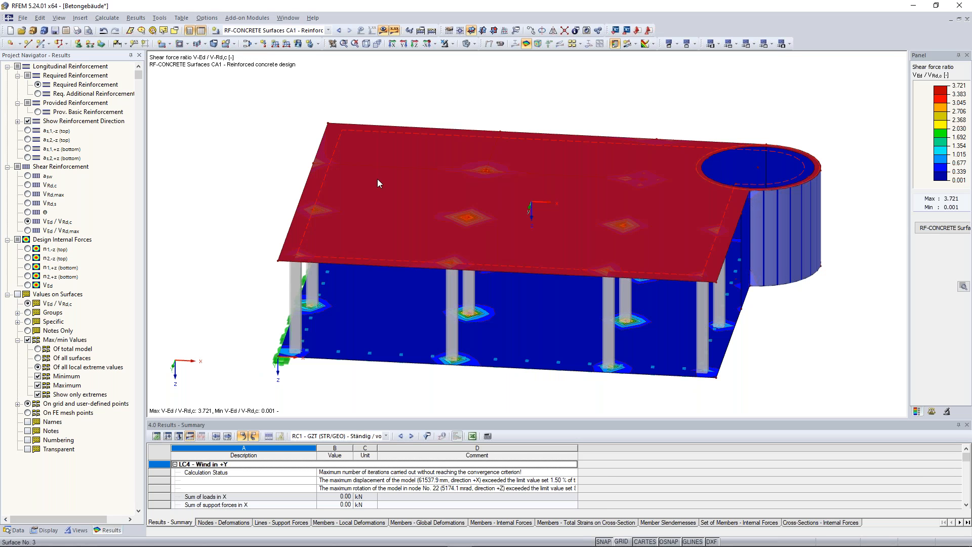
middle_click_drag(450, 107, 396, 107)
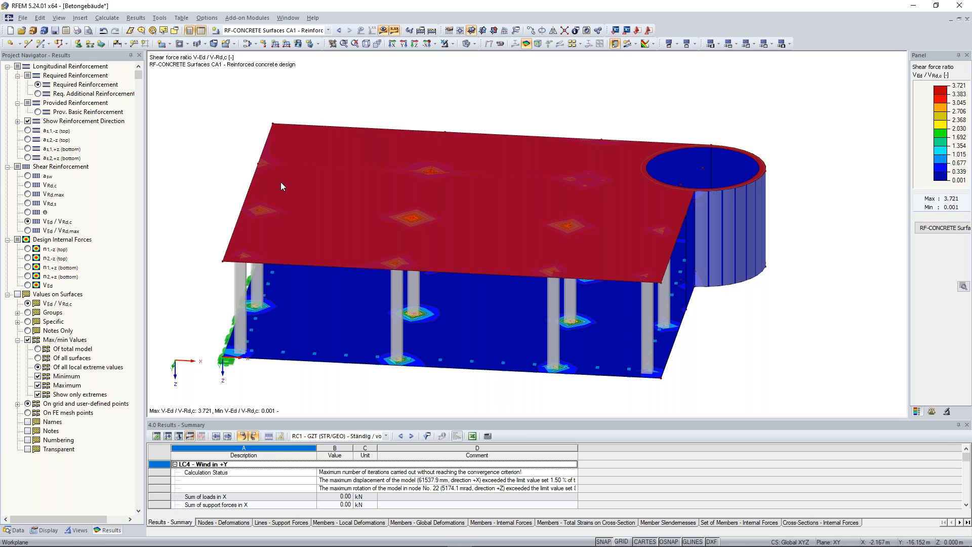
left_click(453, 44)
left_click(464, 57)
right_click(620, 97)
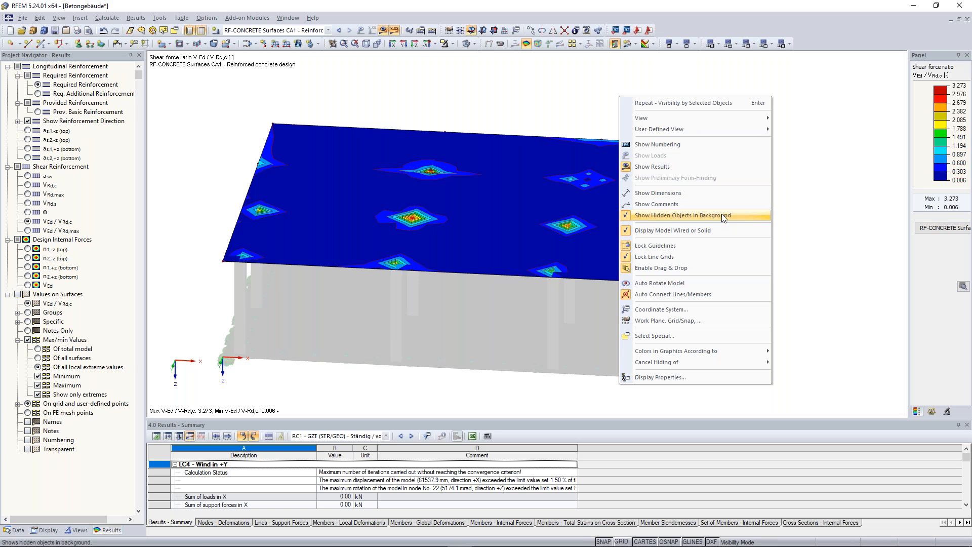
- View the isolated top slab in the Z-direction and switch from the shear force ratio to the required top reinforcement a-s,1,-z
left_click(416, 44)
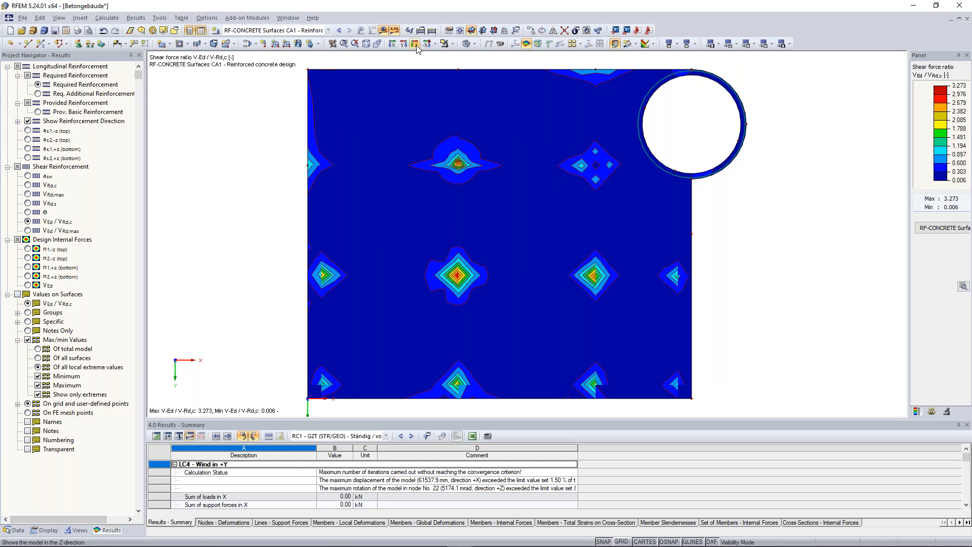
middle_click_drag(306, 208, 303, 205)
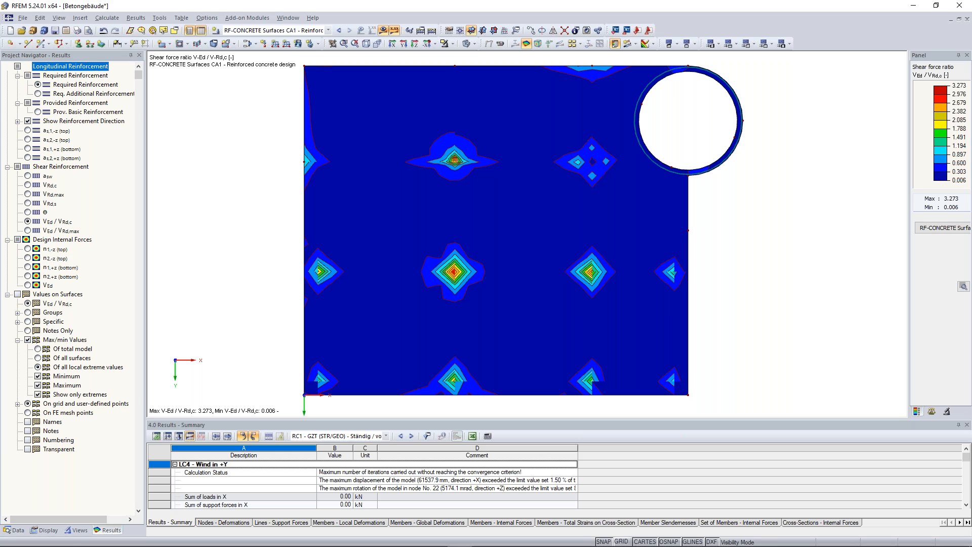
scroll(301, 200, "down", 1)
middle_click_drag(301, 200, 312, 206)
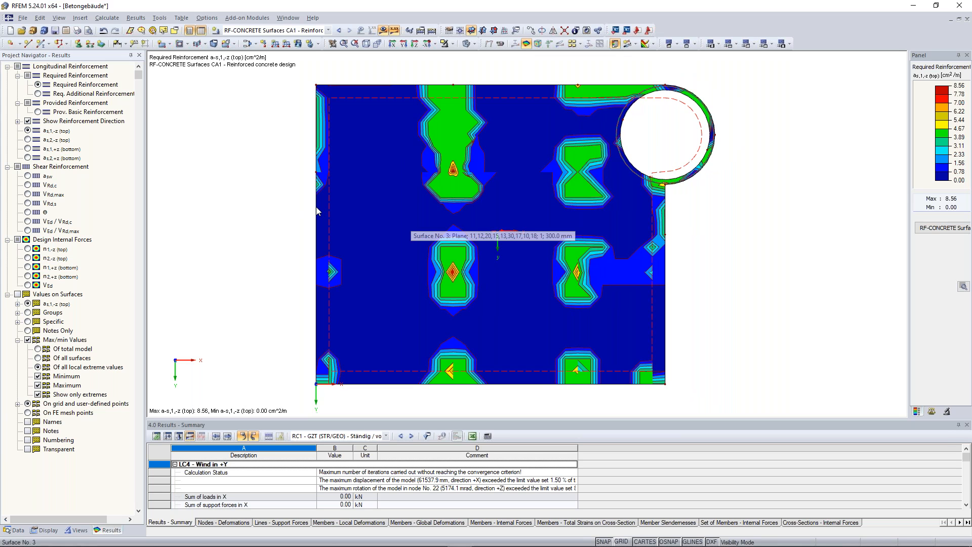
- Remove the lowest isoband from the a-s,1,-z (top) scale and refill the values from 8.56 down to 2.57 cm²/m
middle_click_drag(316, 207, 391, 213)
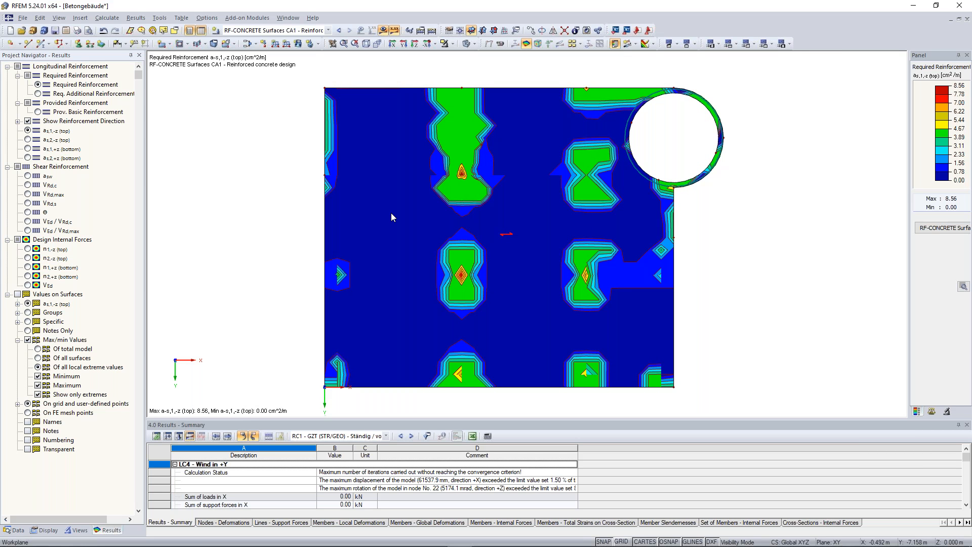
double_click(942, 133)
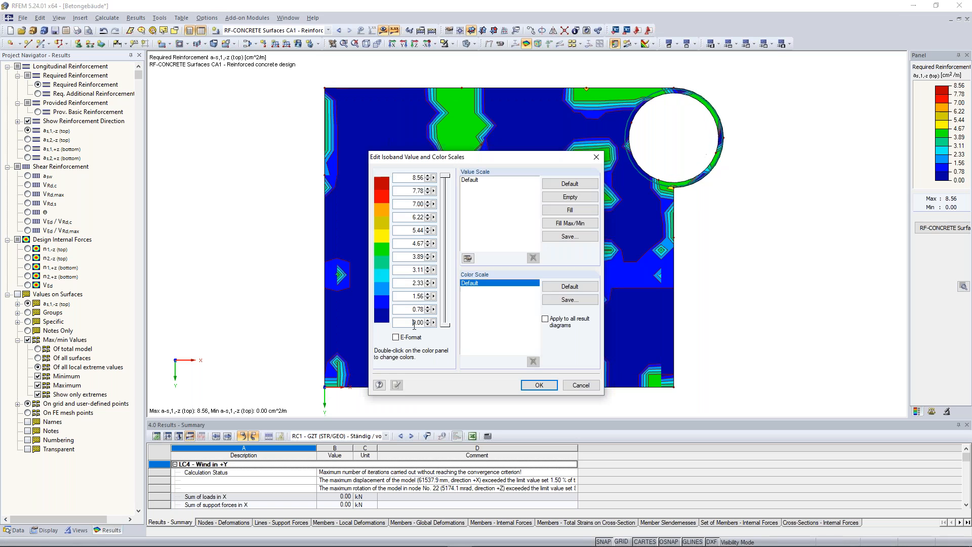
double_click(414, 323)
left_click_drag(445, 325, 445, 312)
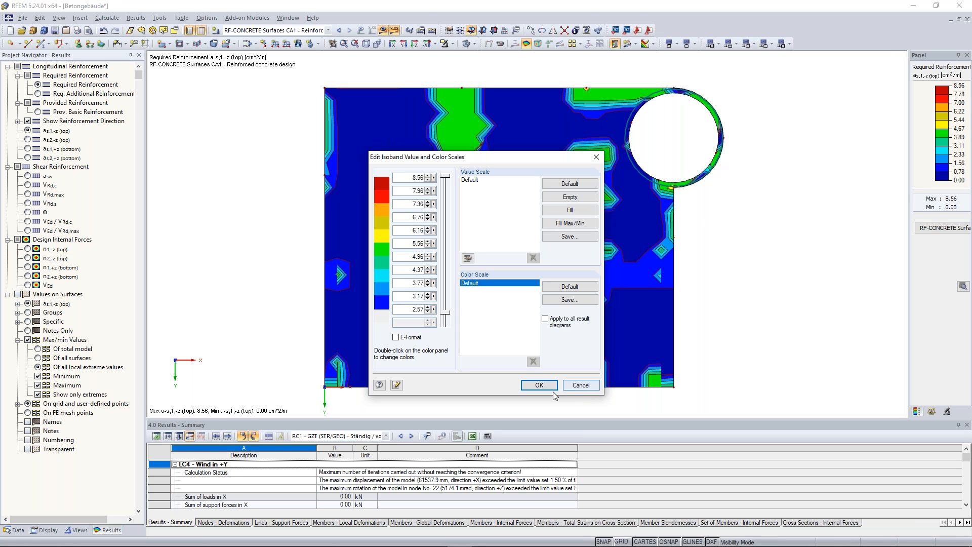
left_click(539, 386)
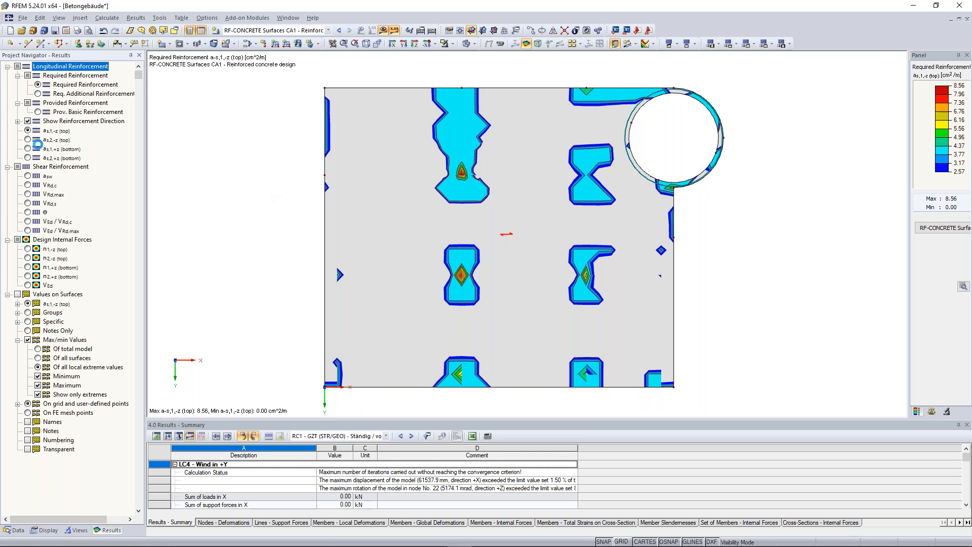
- Examine the rescaled a-s,1,-z distribution on the isolated slab and cancel the visibility mode to show the whole building
middle_click_drag(729, 259, 784, 281)
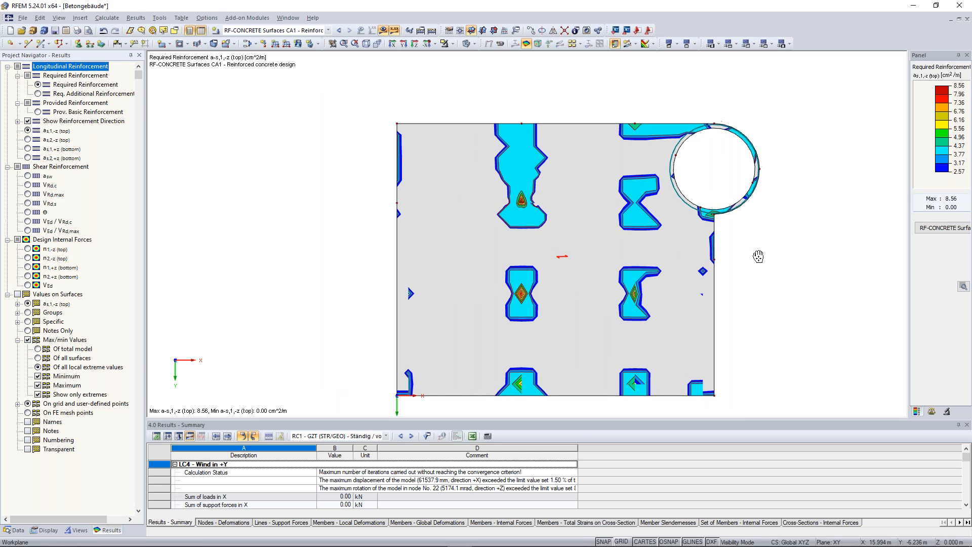
left_click(707, 263)
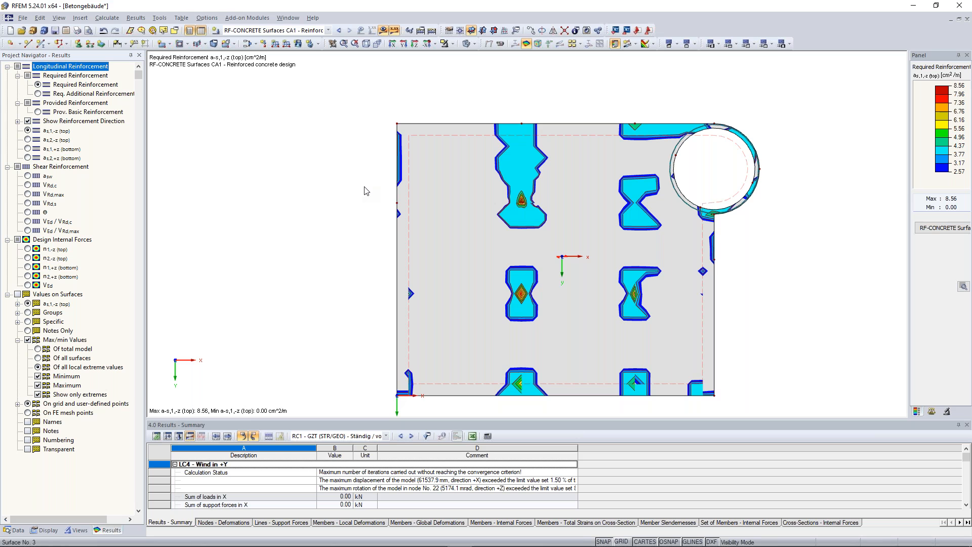
scroll(364, 187, "up", 1)
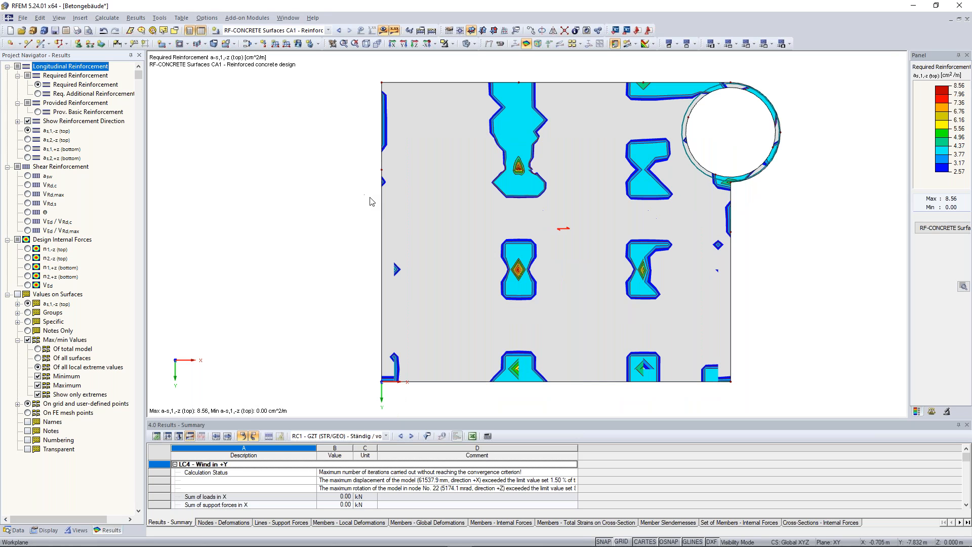
mouse_move(370, 201)
middle_mouse_down("ctrl")
mouse_move(416, 183)
mouse_move(329, 189)
middle_mouse_up("ctrl")
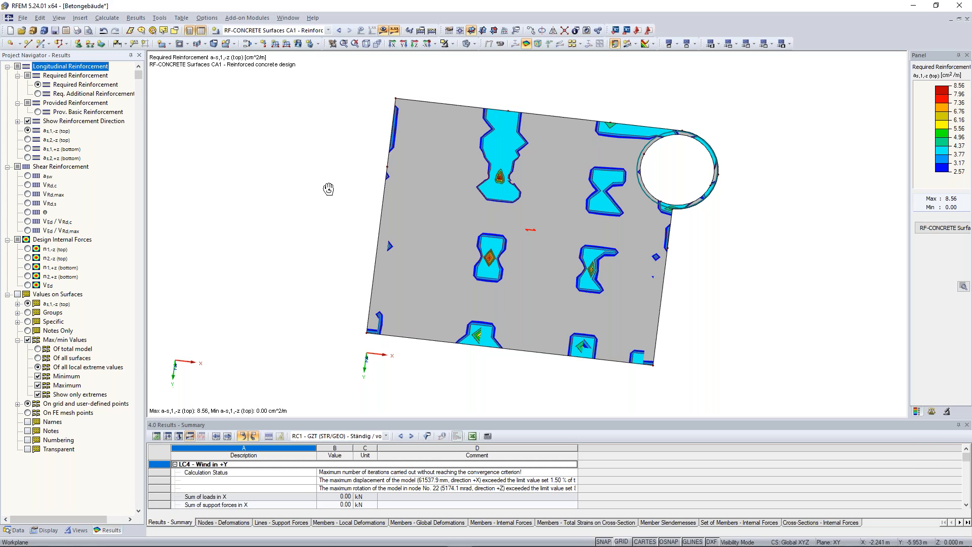
middle_click_drag(329, 189, 325, 175, "ctrl")
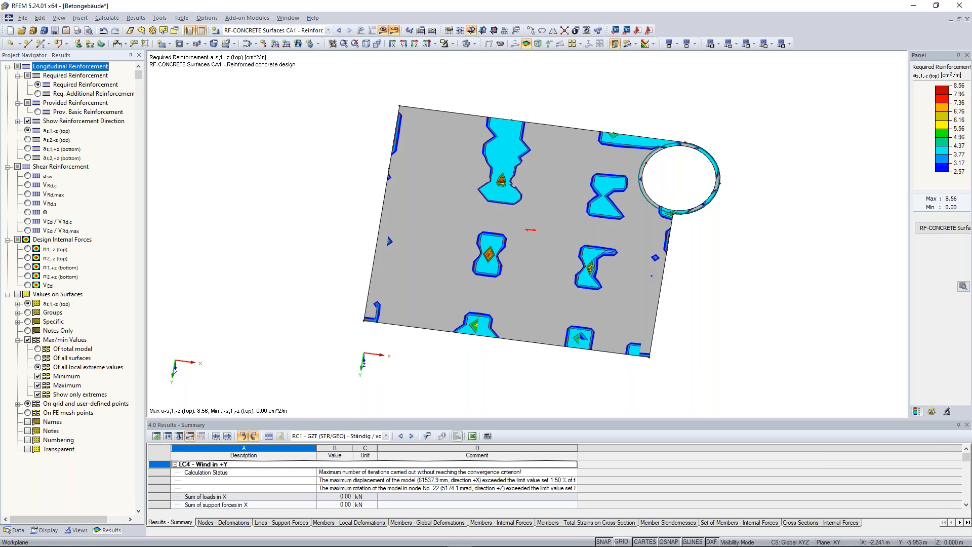
middle_click_drag(336, 241, 343, 148, "ctrl")
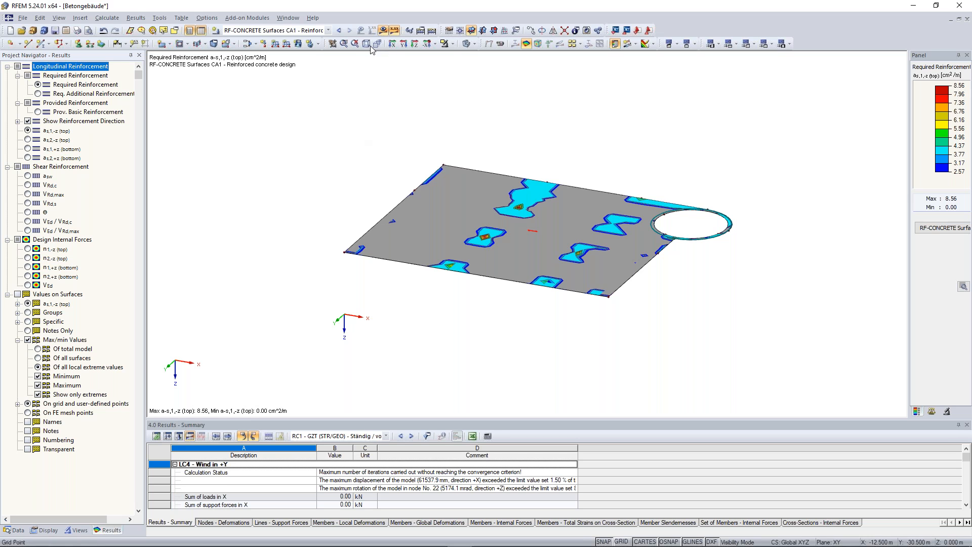
left_click(452, 45)
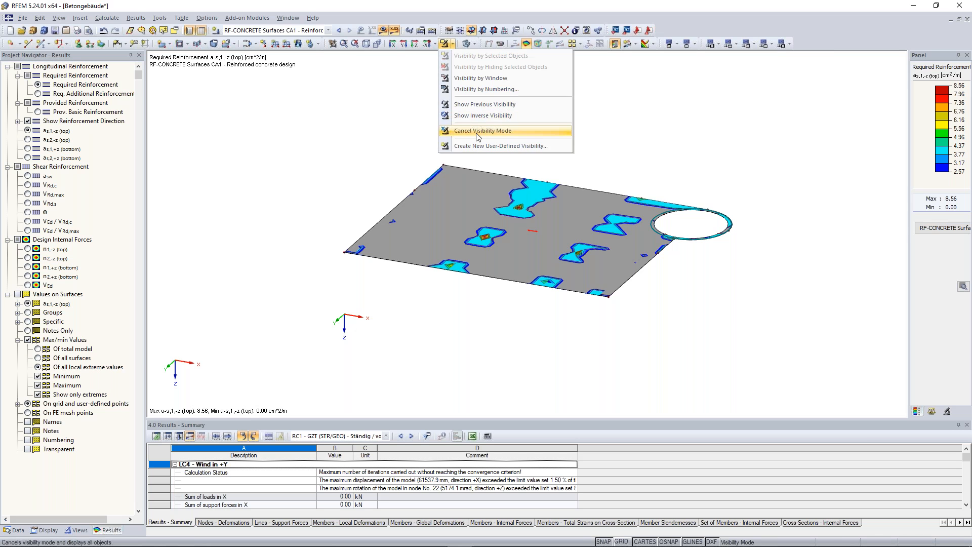
left_click(477, 131)
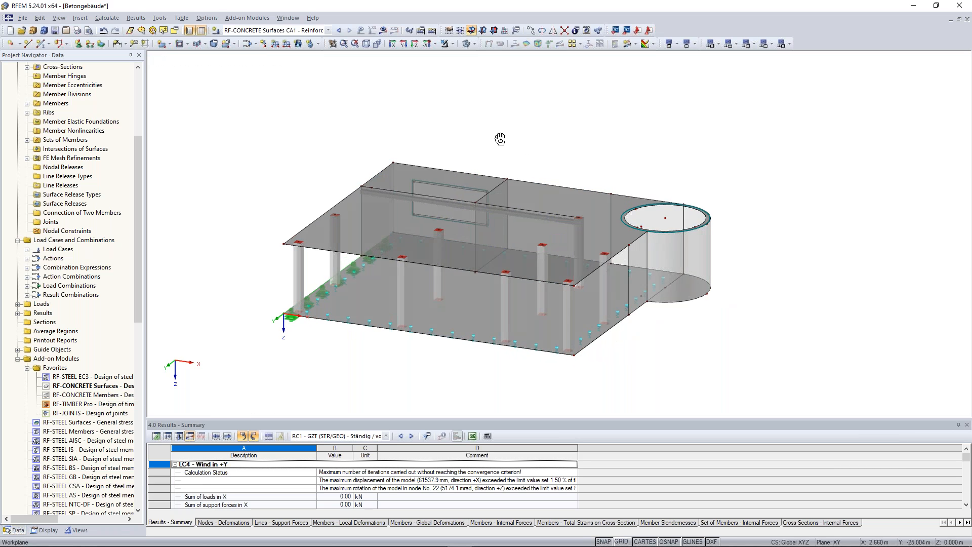
- Review the rib beam's member data, including its position, alignment and integration widths on both sides, without changing anything
scroll(445, 207, "up", 1)
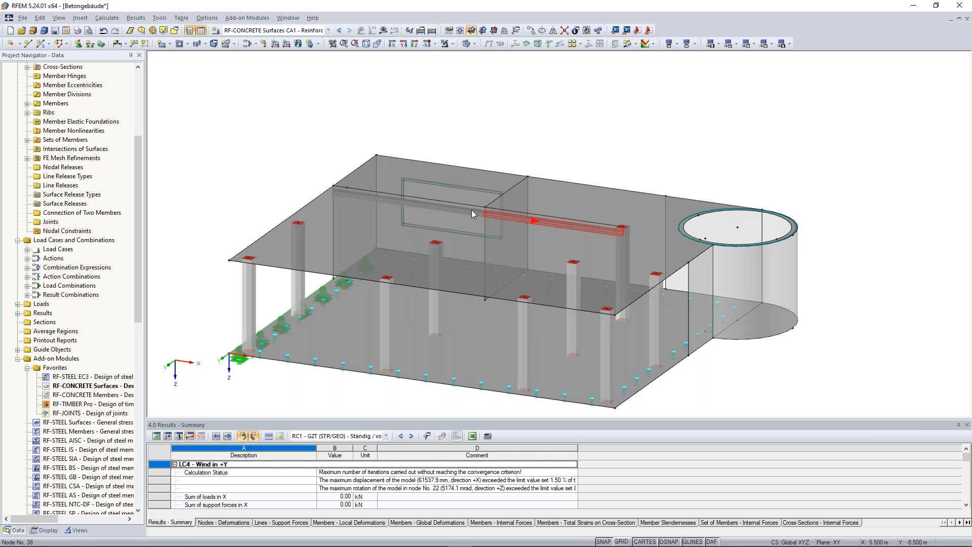
double_click(441, 208)
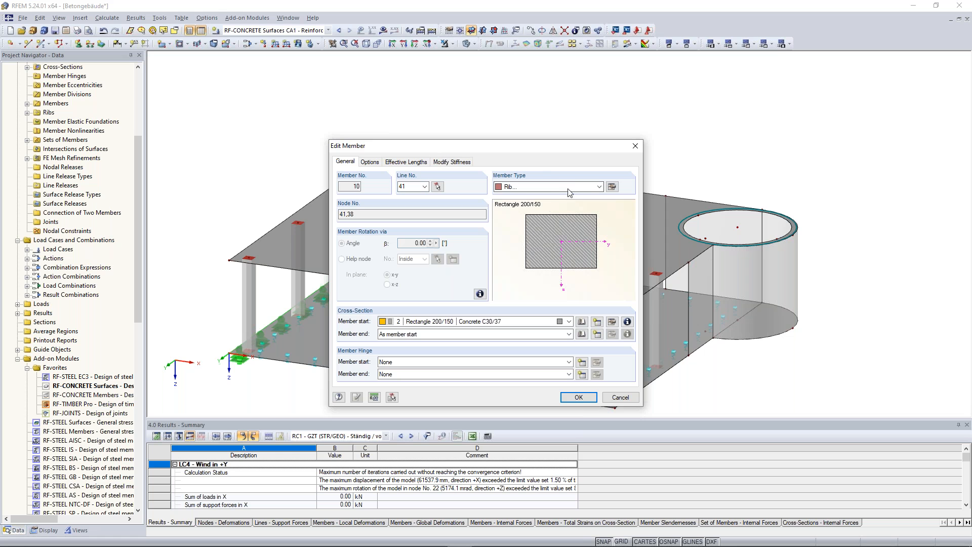
left_click(614, 187)
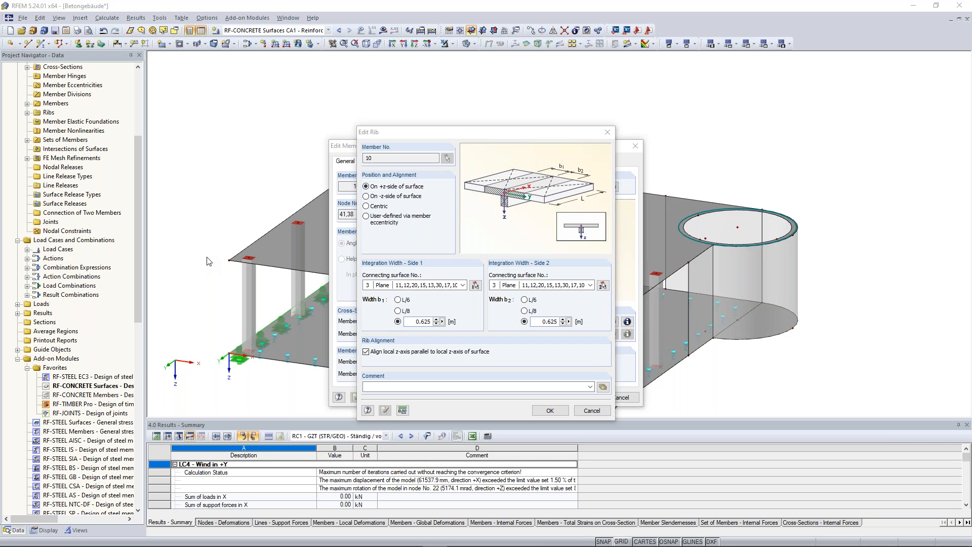
left_click(608, 136)
left_click(643, 145)
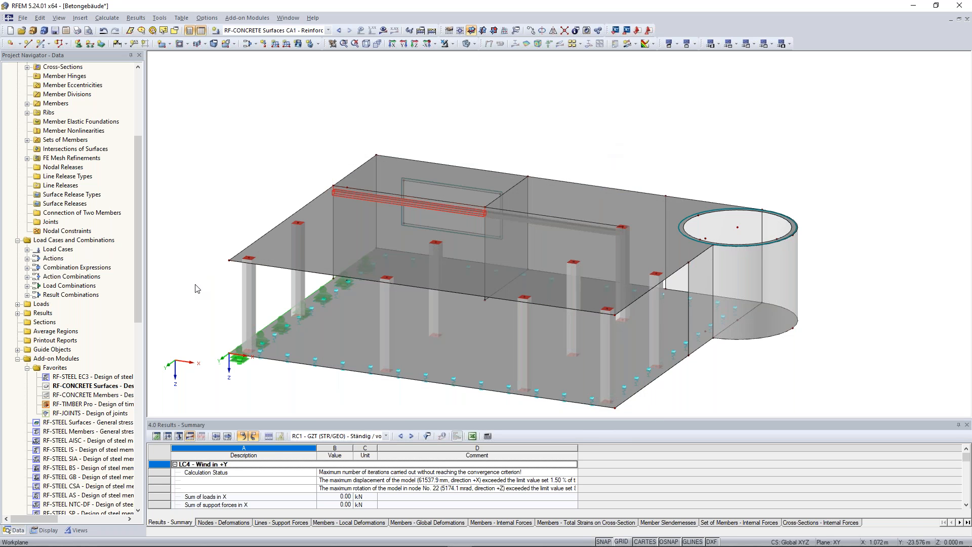
- Open the RF-CONCRETE Members design case, set the National Annex to CEN and select RC1 for ultimate limit state design
double_click(94, 395)
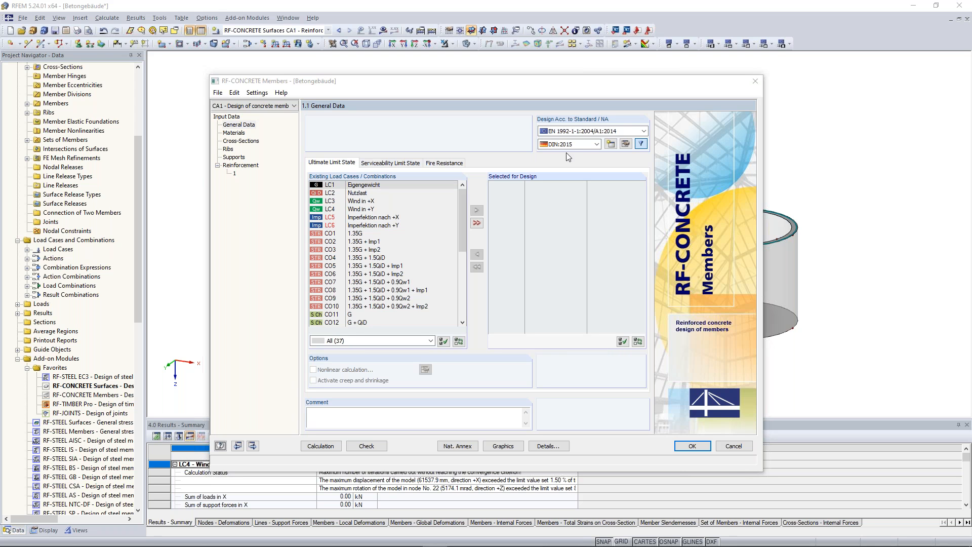
left_click(598, 145)
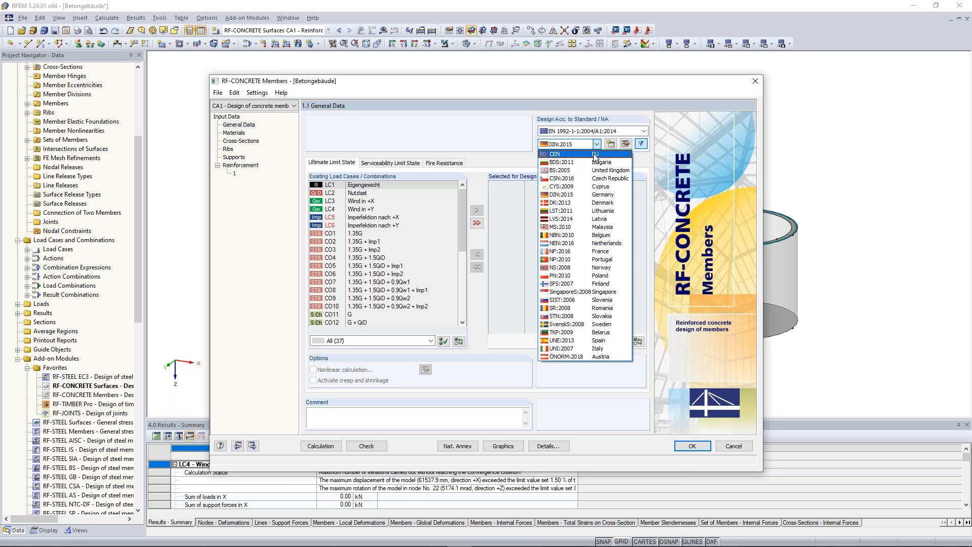
left_click(593, 153)
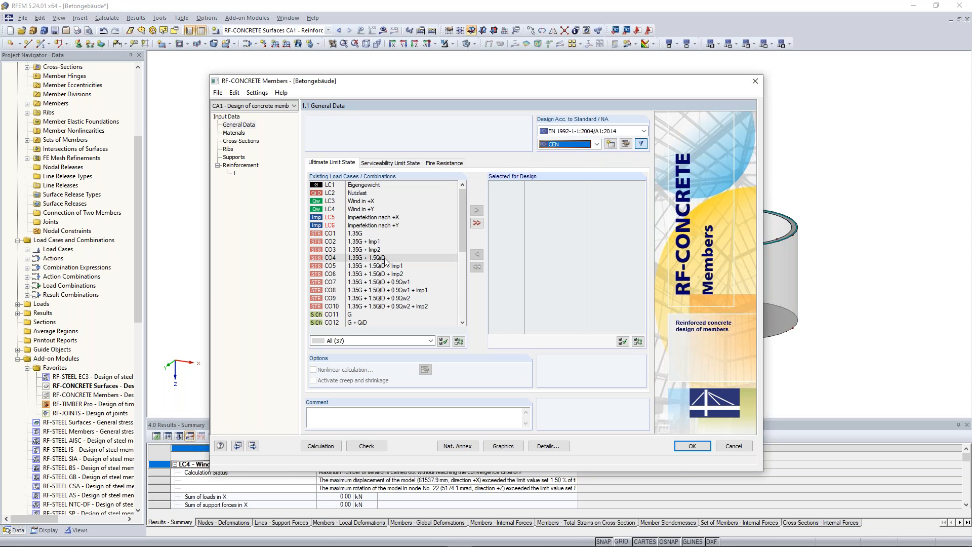
left_click_drag(463, 239, 464, 320)
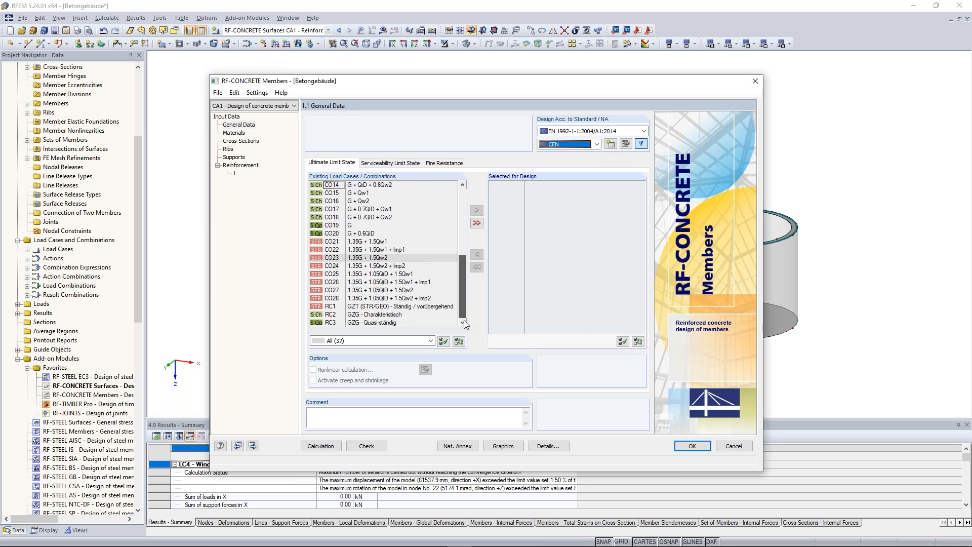
left_click(432, 307)
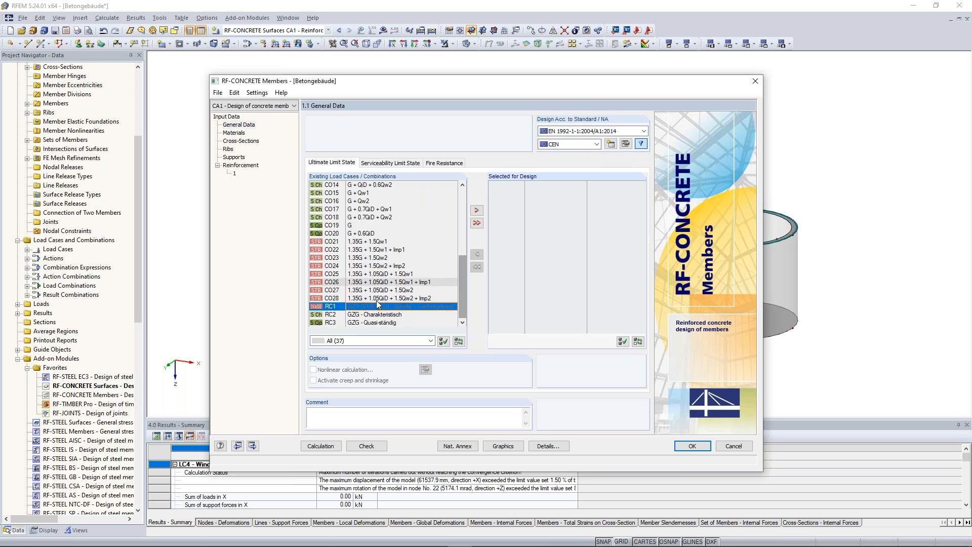
left_click(477, 210)
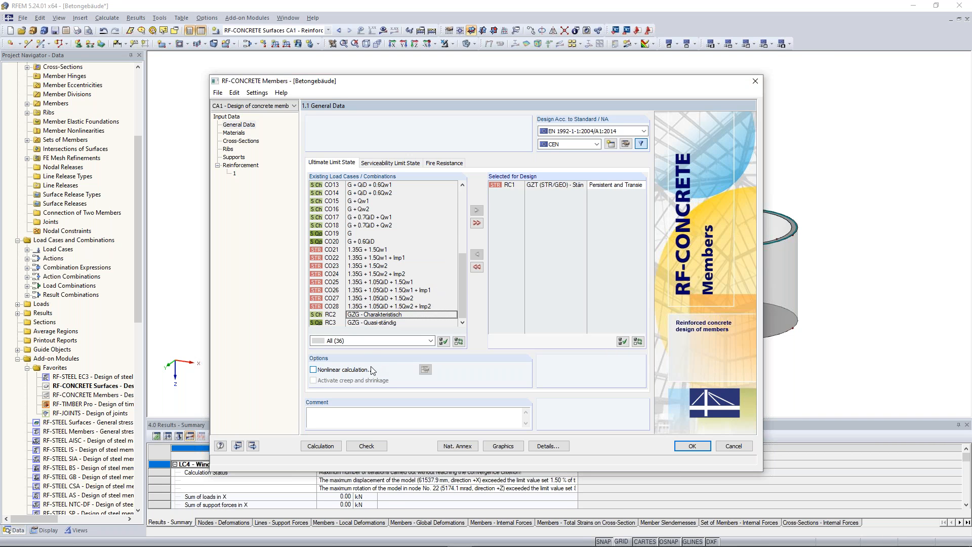
- Review the concrete and steel materials, the member cross-sections and the effective widths of the ribs
left_click(238, 133)
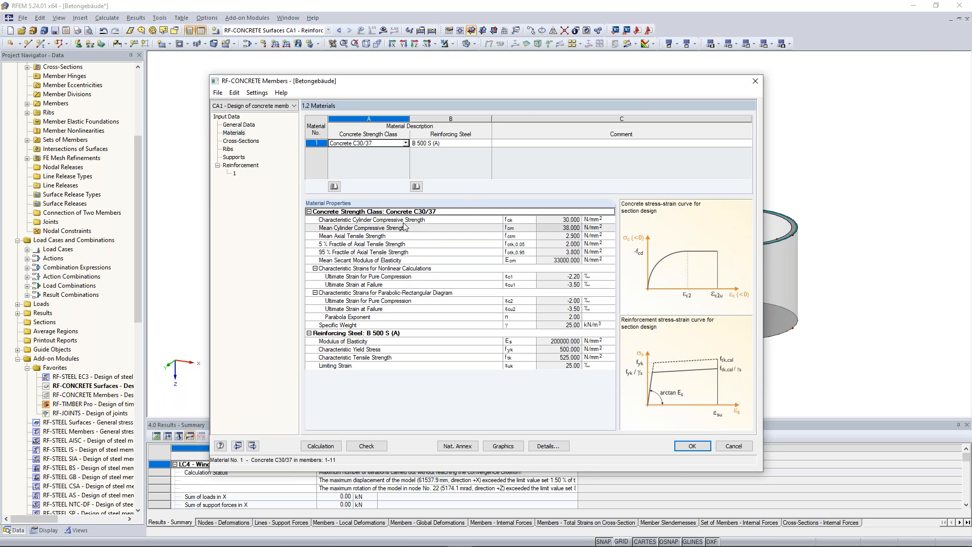
left_click(239, 141)
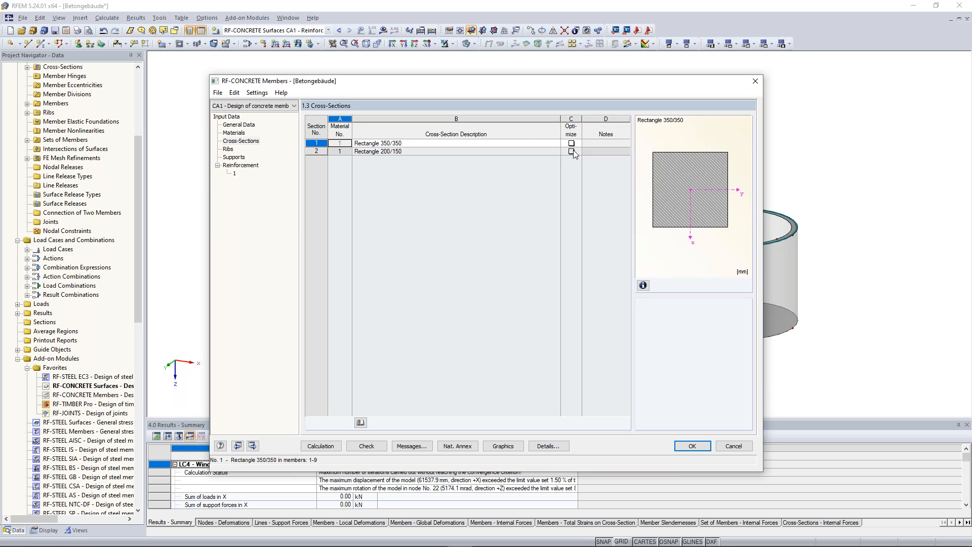
left_click(228, 149)
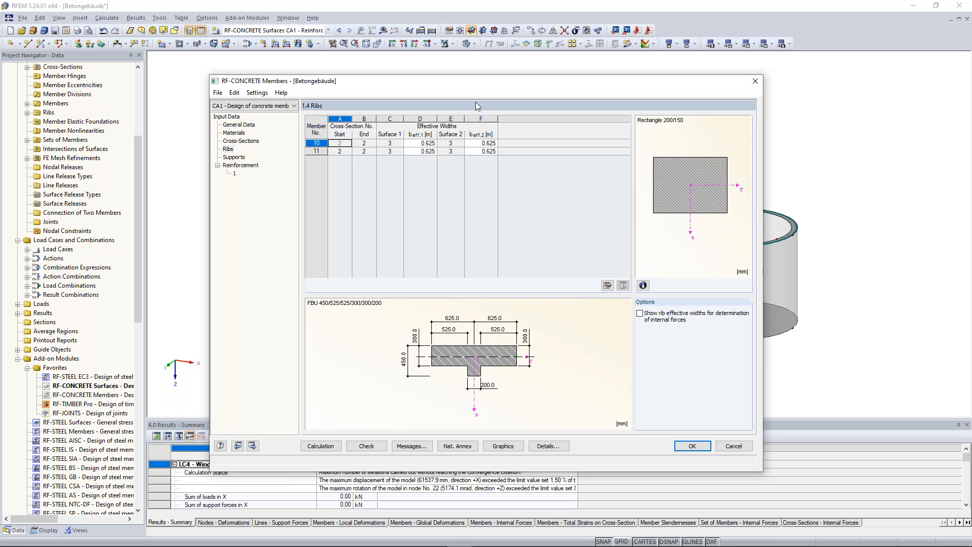
left_click_drag(481, 84, 483, 70)
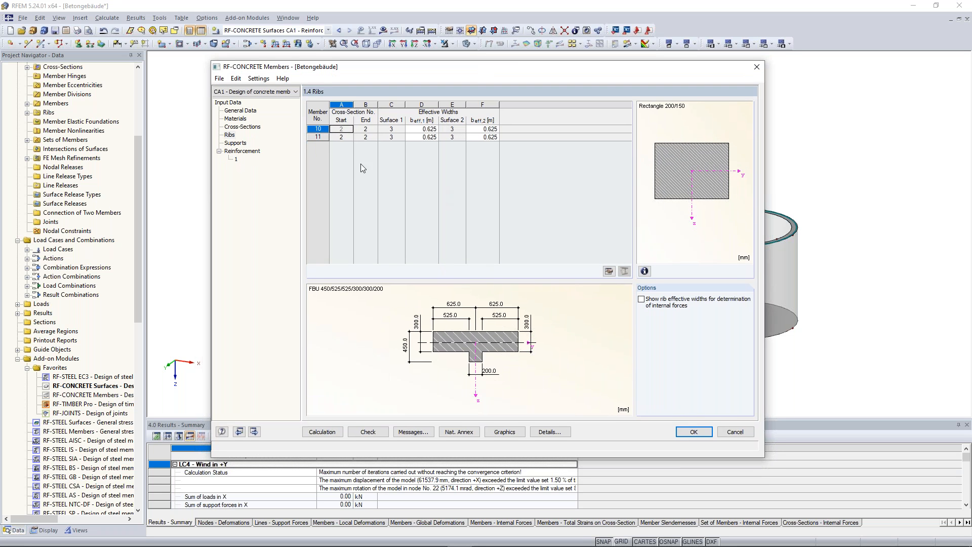
- Define design supports at nodes 38, 39 and 41 of the downstand beam by picking them in the model
left_click(246, 144)
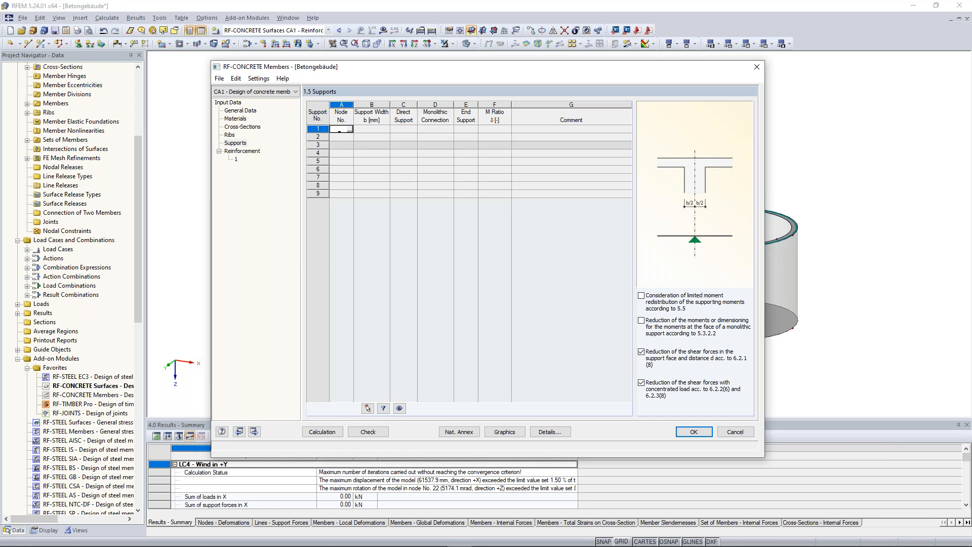
left_click(351, 130)
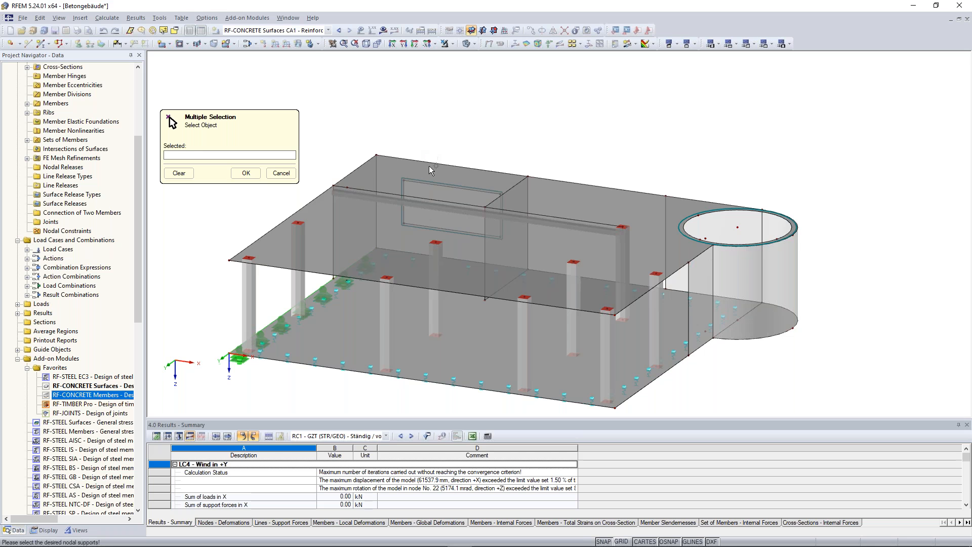
scroll(328, 168, "up", 1)
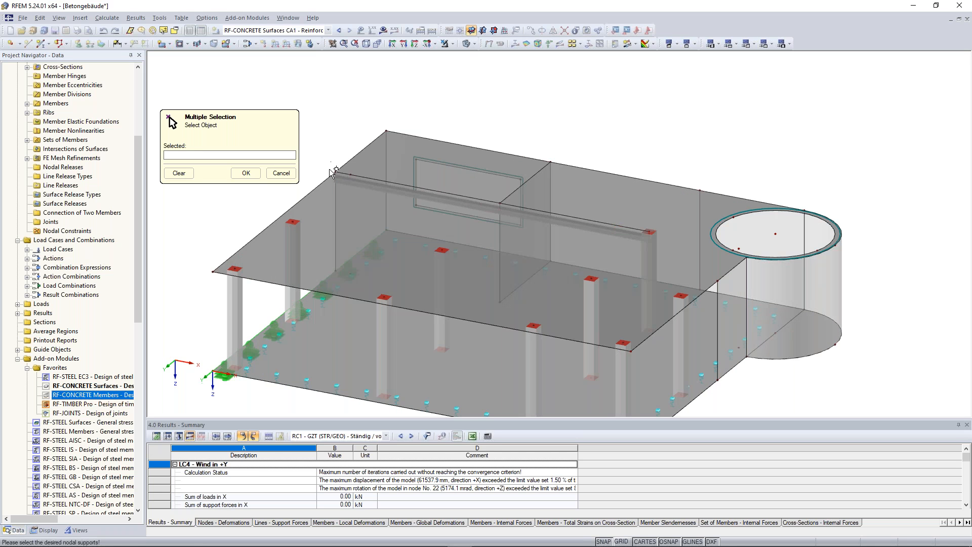
left_click(335, 170)
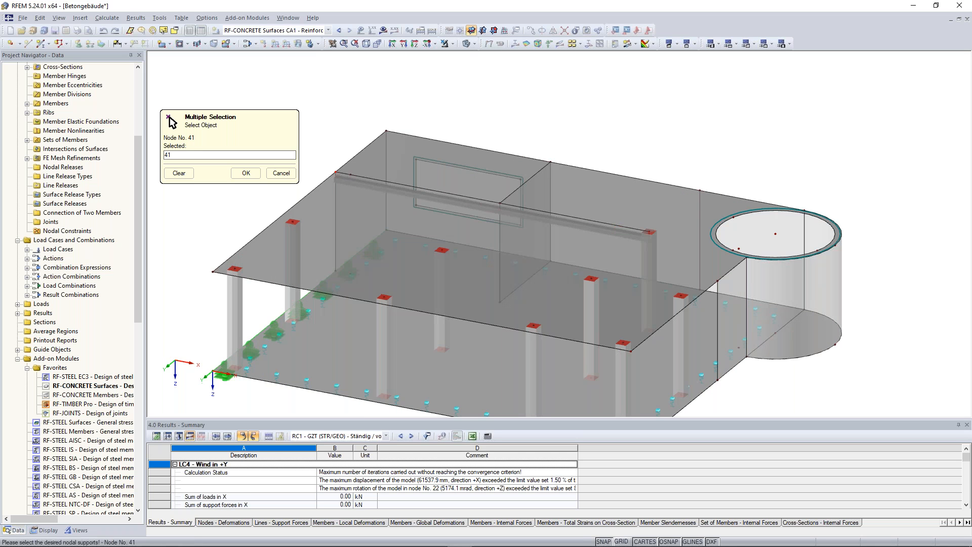
left_click(653, 233)
left_click(296, 214)
left_click(247, 174)
left_click(248, 176)
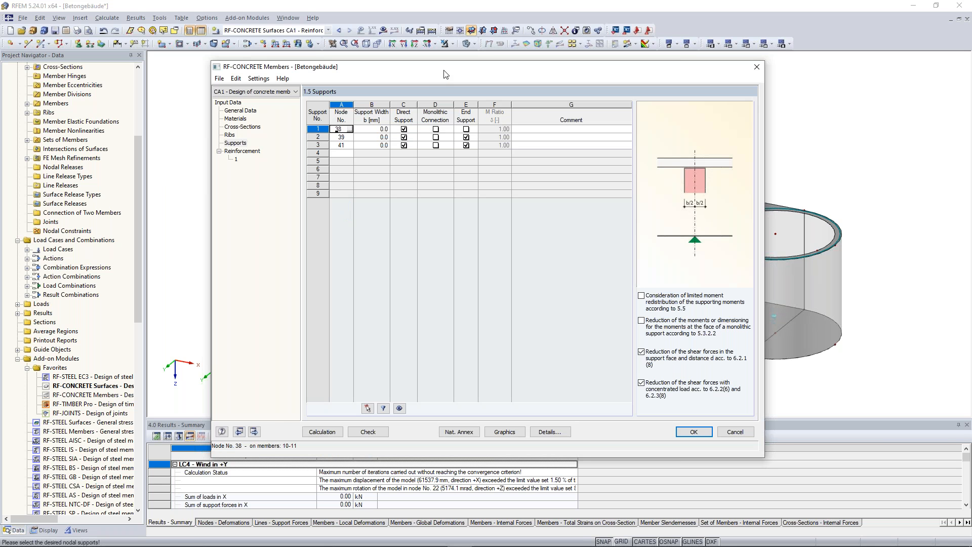
- Set a monolithic connection for the supports at nodes 38, 39 and 41
left_click_drag(448, 68, 461, 286)
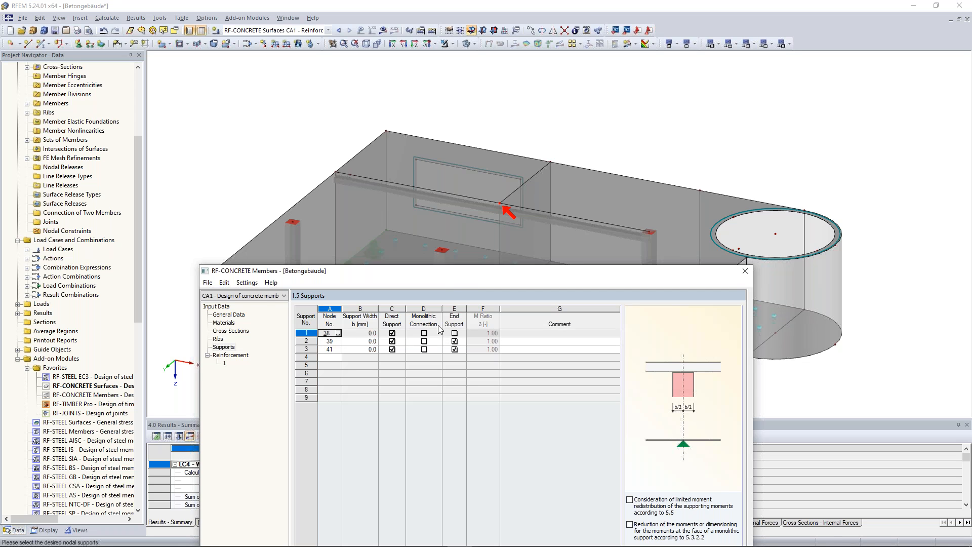
left_click_drag(448, 273, 448, 243)
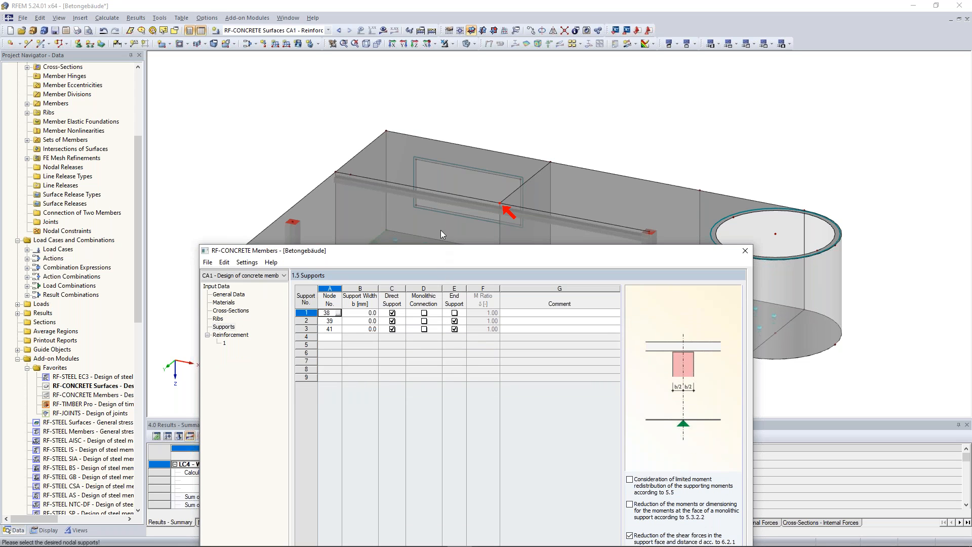
left_click(424, 313)
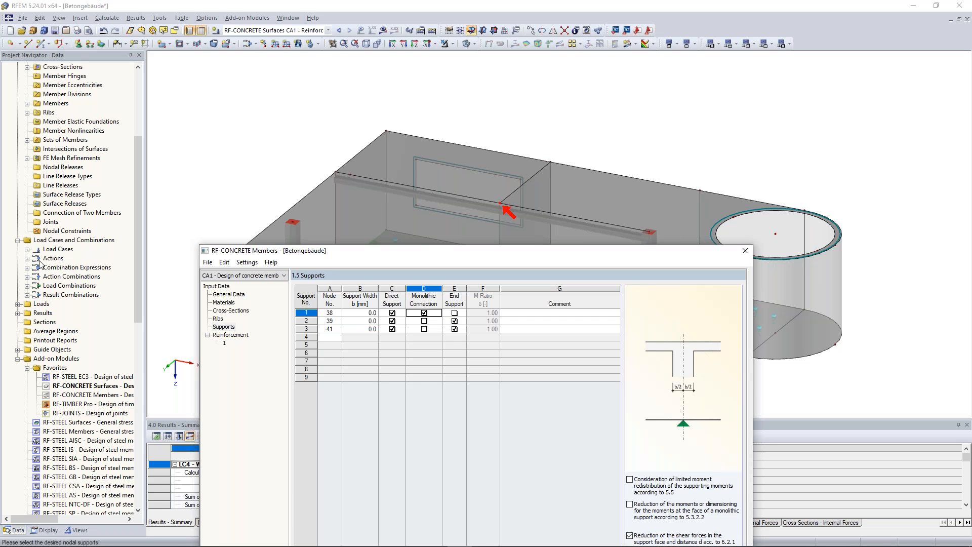
left_click(424, 321)
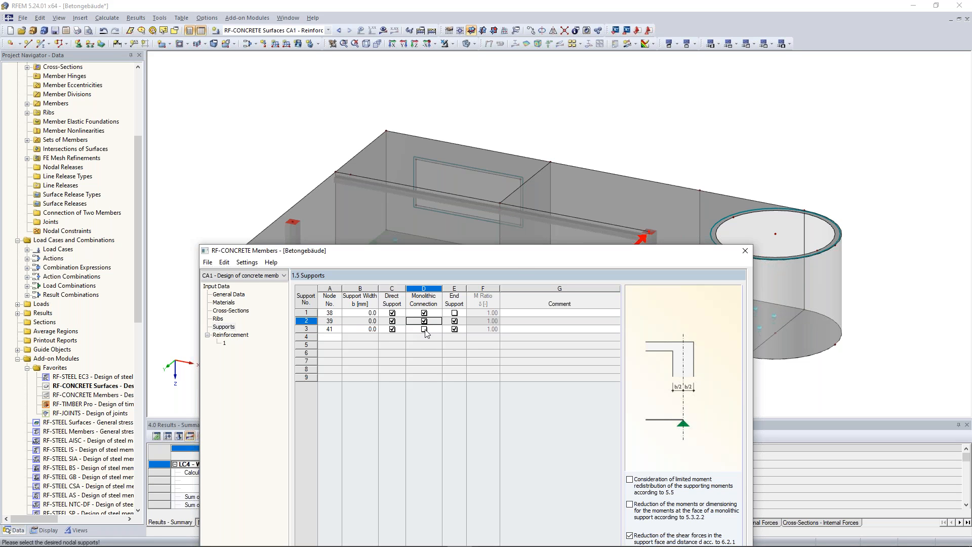
left_click(424, 329)
left_click_drag(527, 251, 521, 55)
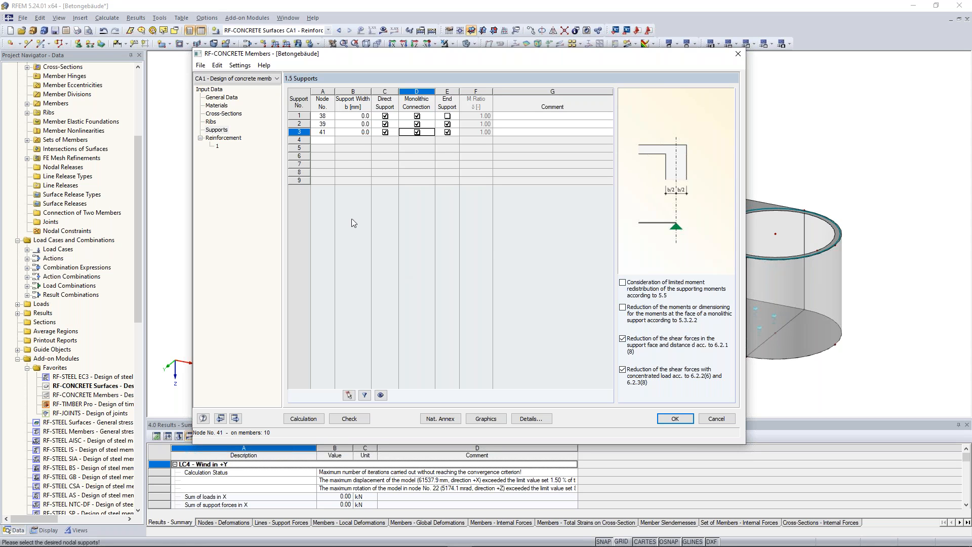
- Describe reinforcement group 1 as Downstand Beam
left_click(218, 147)
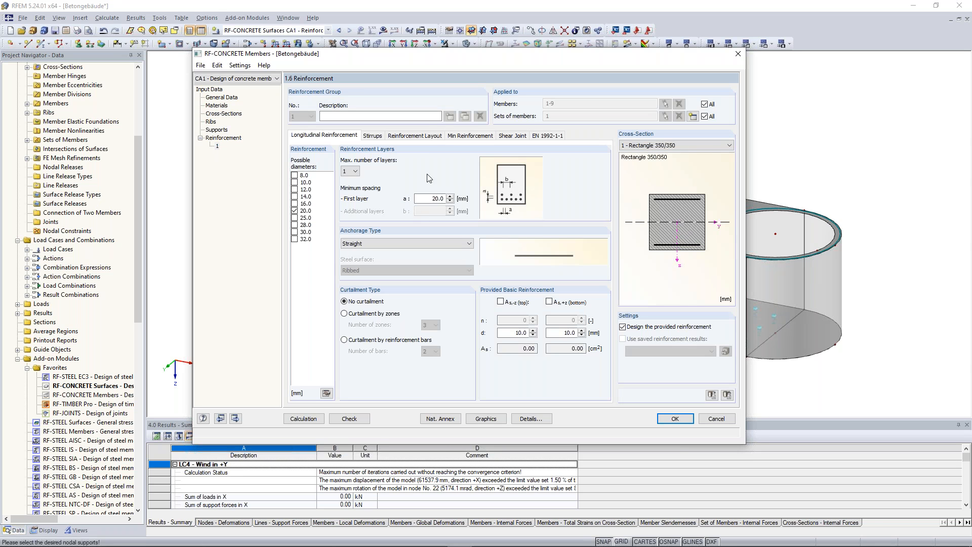
left_click(419, 116)
type("Downstand ")
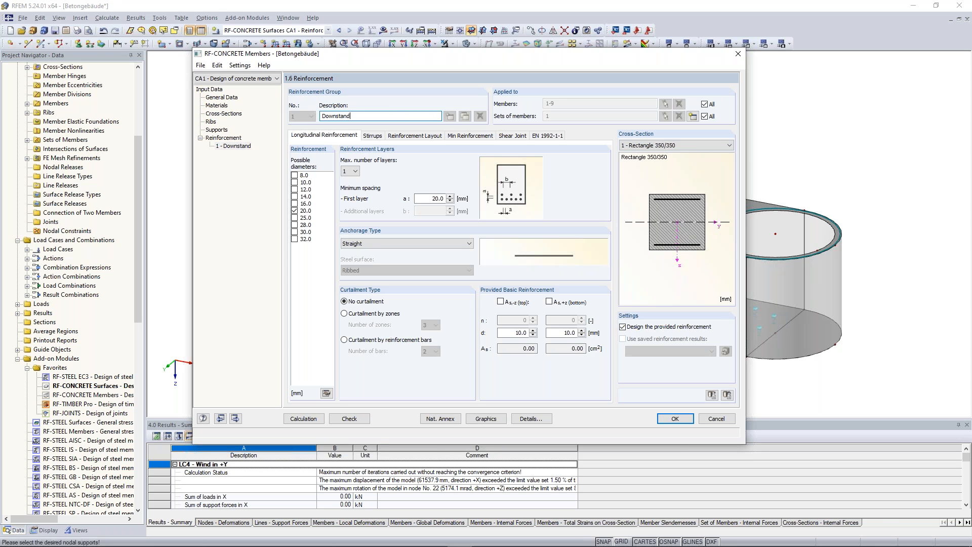
type("Beam")
- Apply the reinforcement group only to set of members 1 and remove members 1-9 from it
left_click(704, 105)
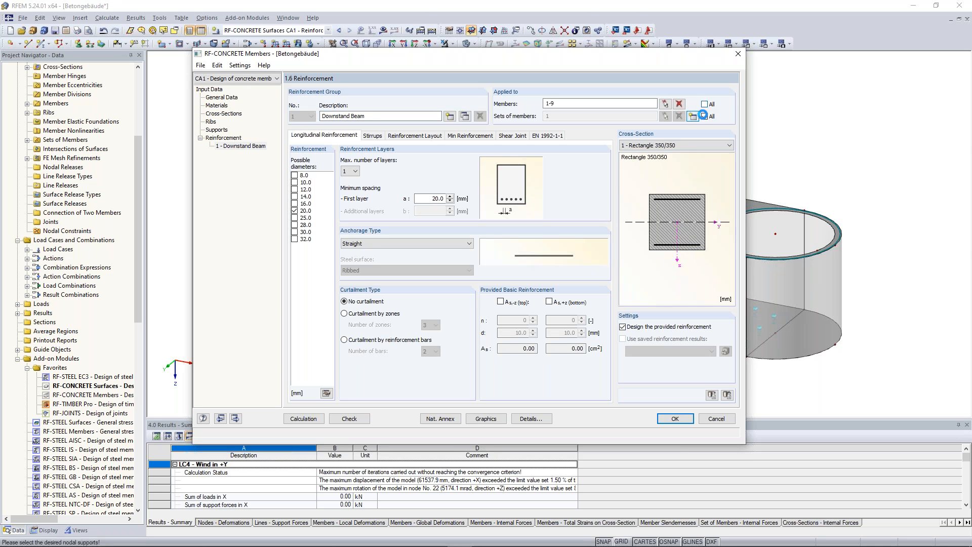
left_click(704, 117)
left_click(665, 117)
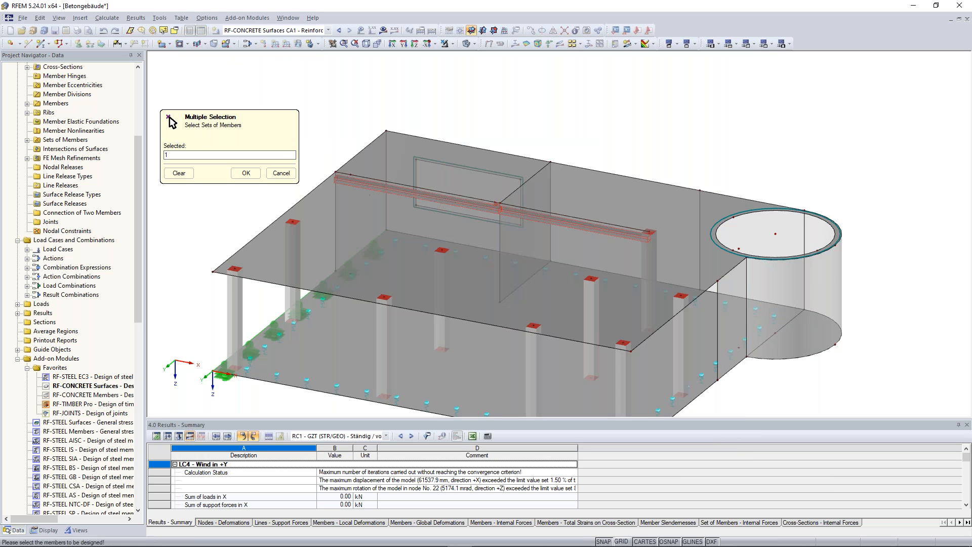
left_click(247, 174)
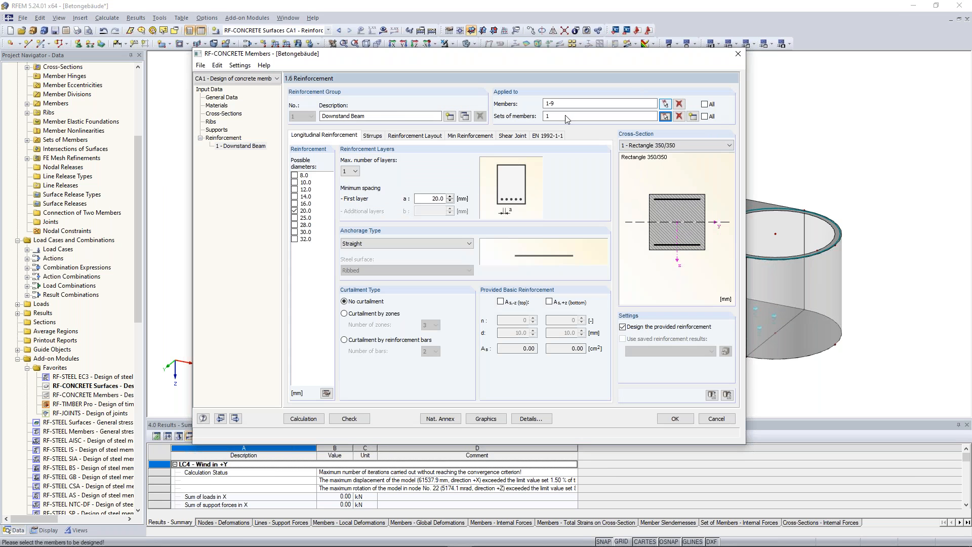
left_click(679, 103)
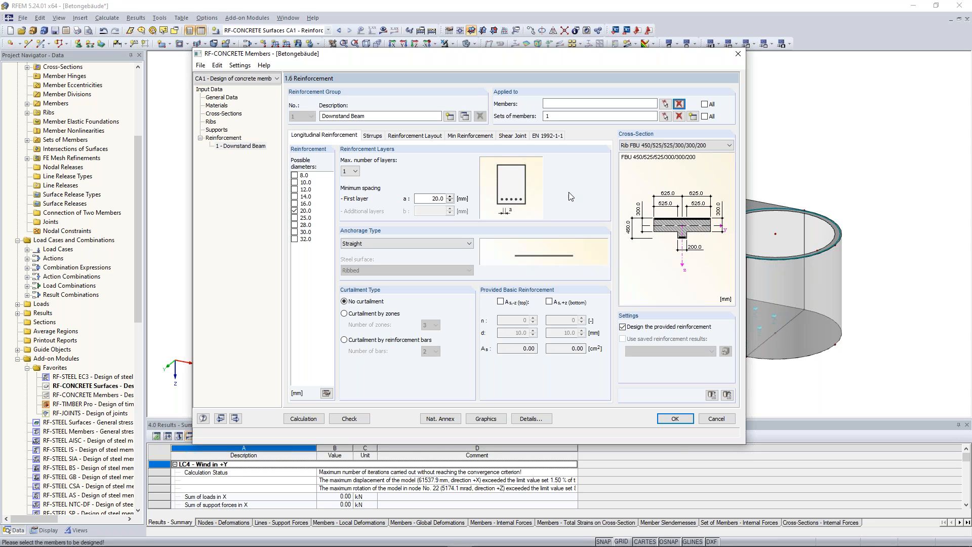
- Allow longitudinal bar diameters of 16, 20 and 25 mm, keeping one reinforcement layer and straight anchorage
left_click(294, 209)
left_click(294, 204)
left_click(294, 210)
left_click(295, 218)
left_click(356, 172)
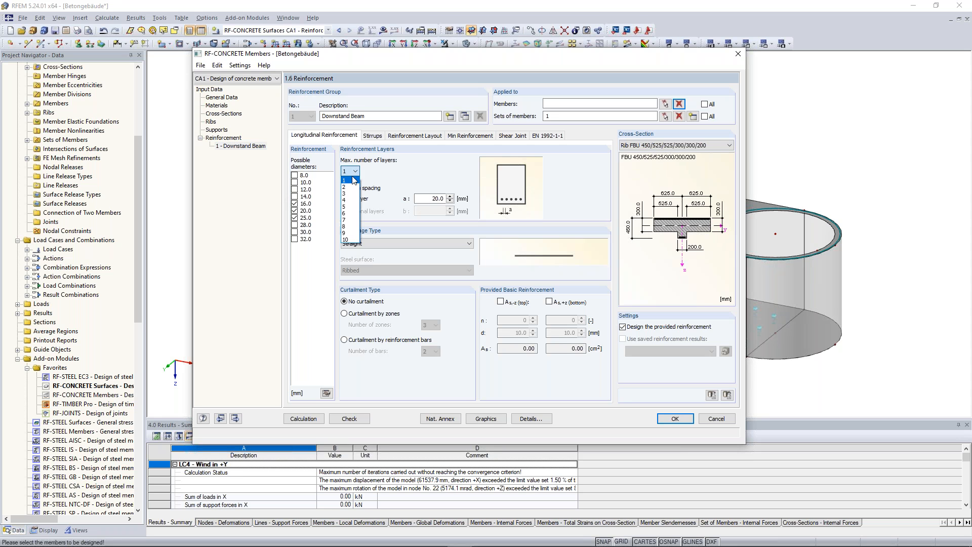
left_click(354, 179)
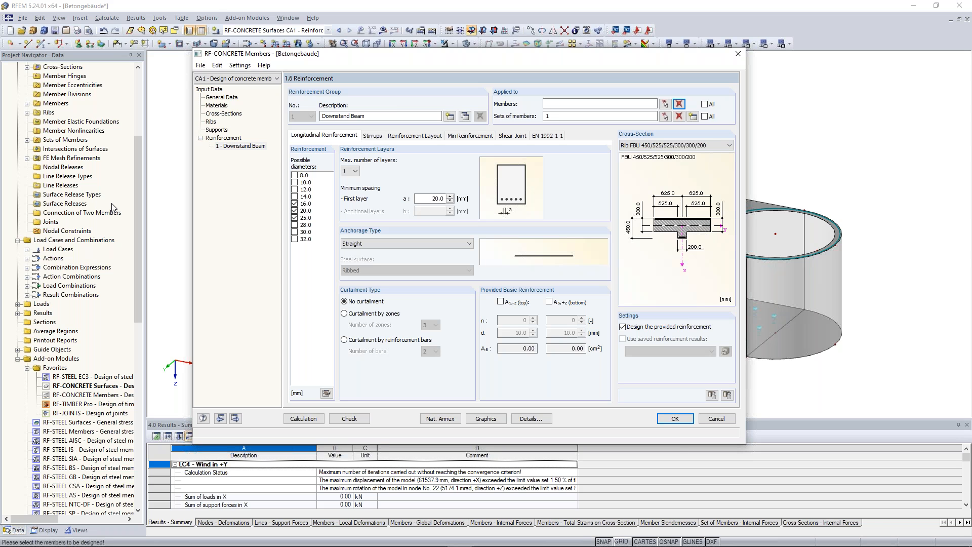
left_click(415, 244)
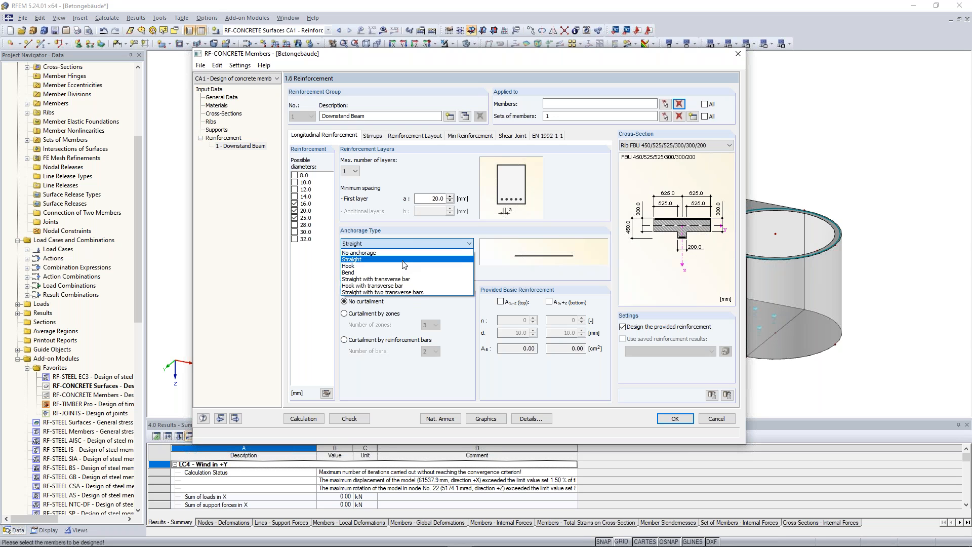
left_click(403, 260)
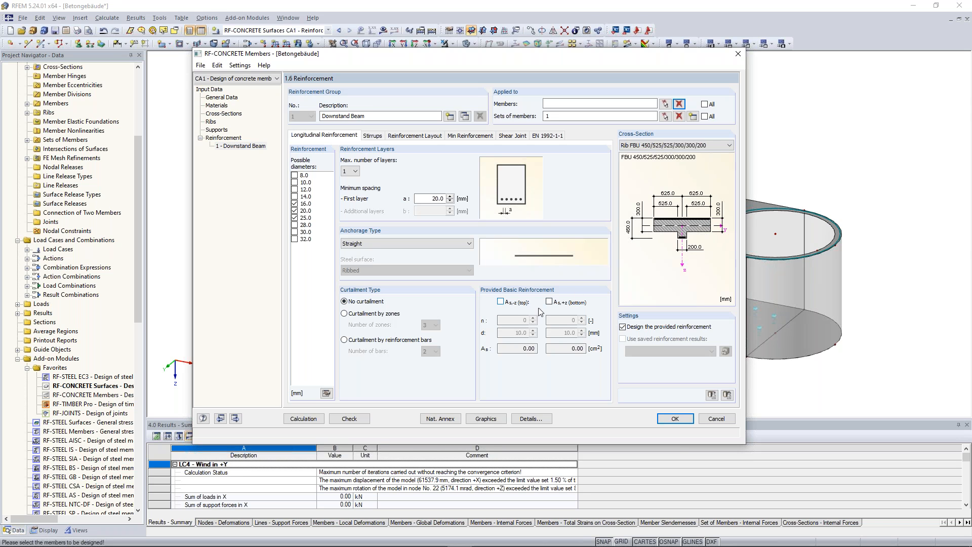
- Switch the stirrup layout to the defined stirrup spacing 50 - 300 mm, 50 mm, keeping the 90° inclination
left_click(373, 136)
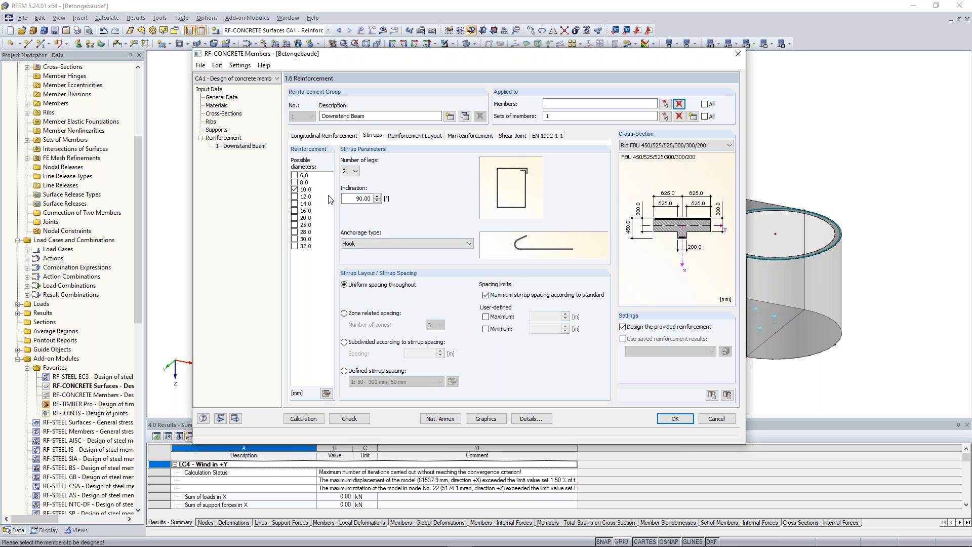
left_click_drag(352, 199, 376, 201)
left_click(351, 200)
left_click_drag(357, 199, 377, 199)
left_click(354, 199)
left_click(383, 372)
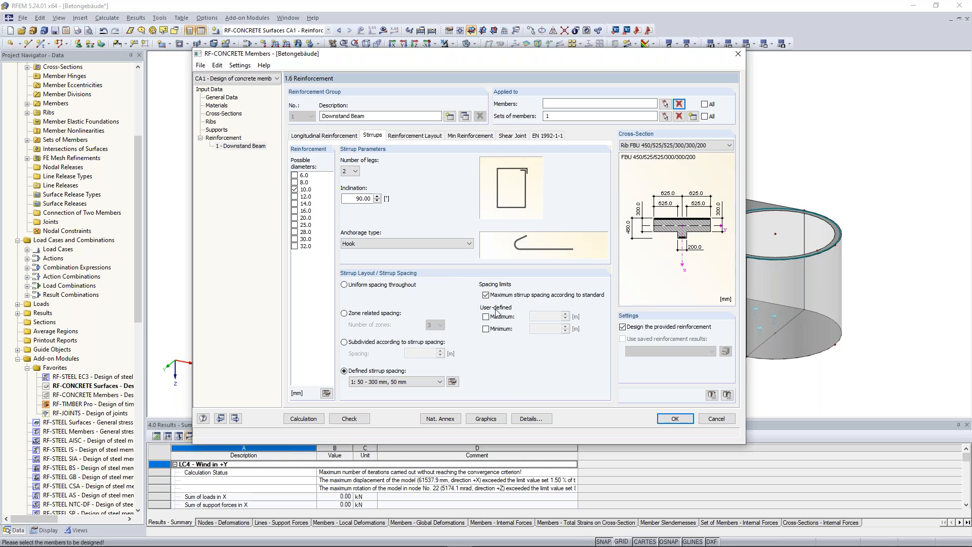
- Deactivate the even distribution of reinforcement over the complete slab width in the reinforcement layout and acknowledge the information
left_click(414, 135)
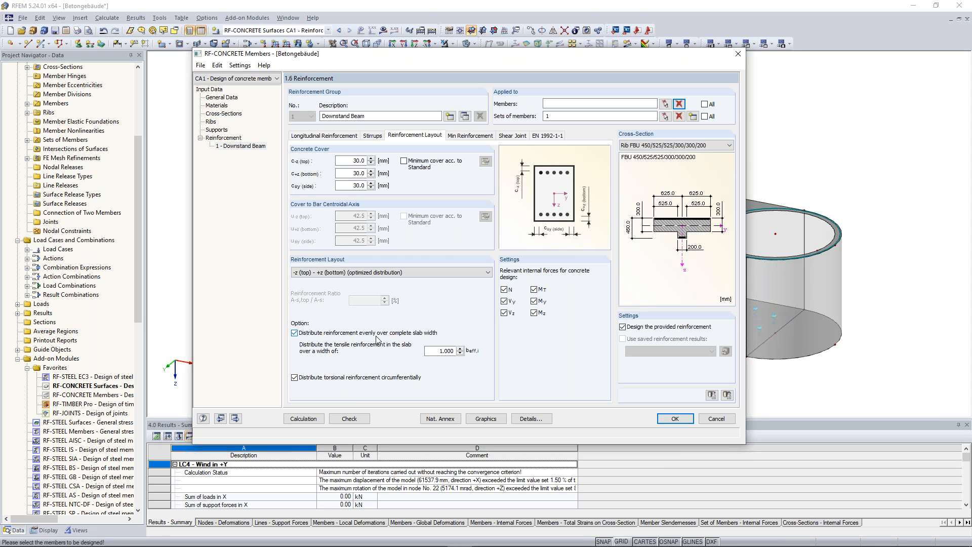
left_click(295, 333)
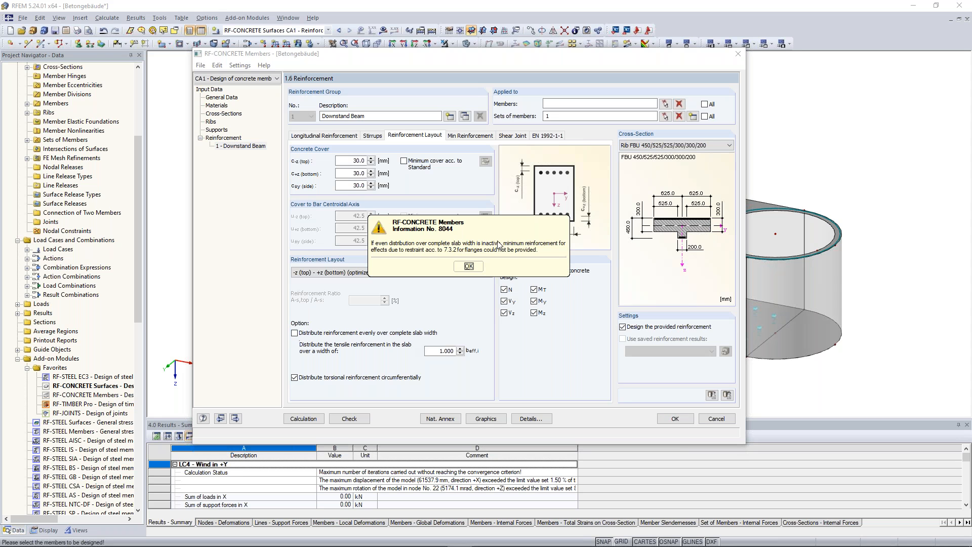
left_click(471, 269)
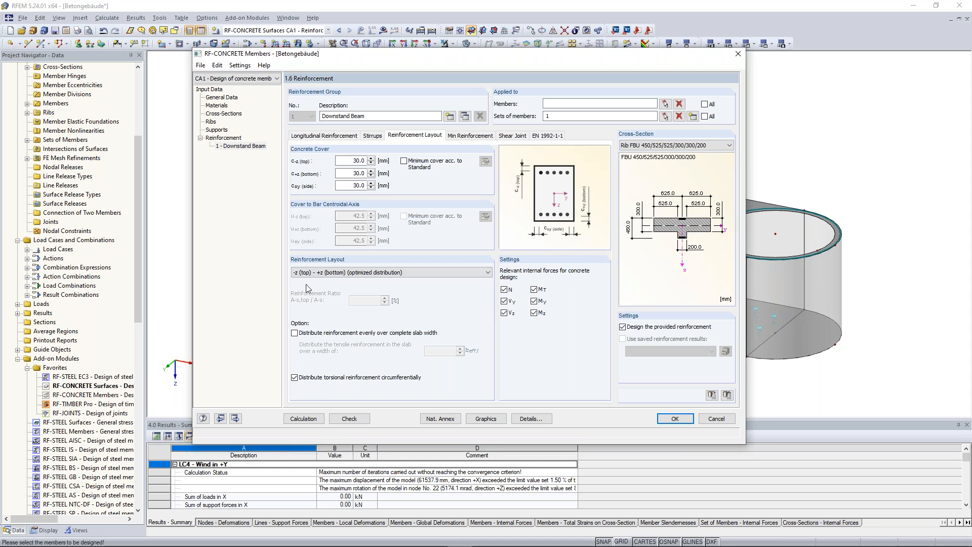
- Check the concrete cover, minimum reinforcement, shear joint and EN 1992-1-1 settings of the downstand beam's reinforcement group
left_click(355, 161)
key("Tab")
key("Tab")
left_click(349, 188)
left_click(466, 137)
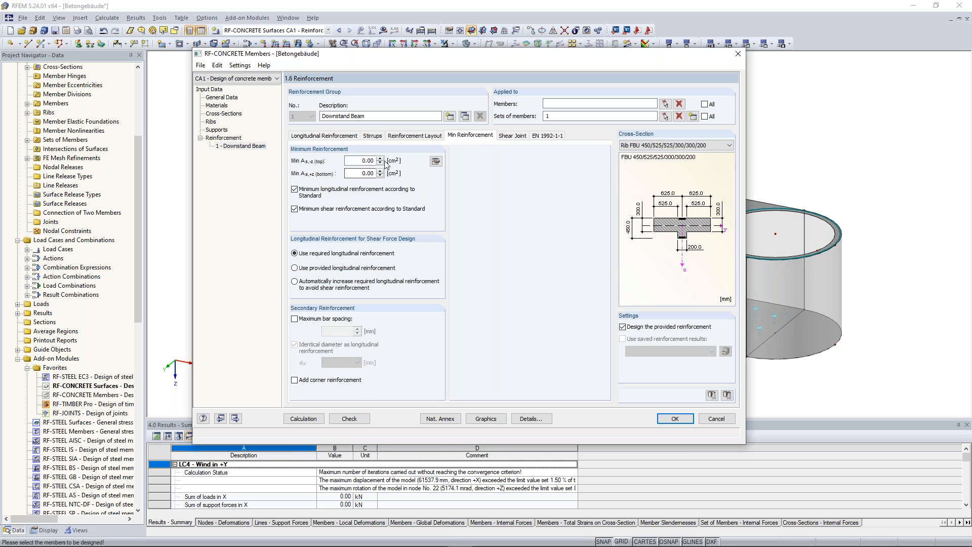
left_click(513, 136)
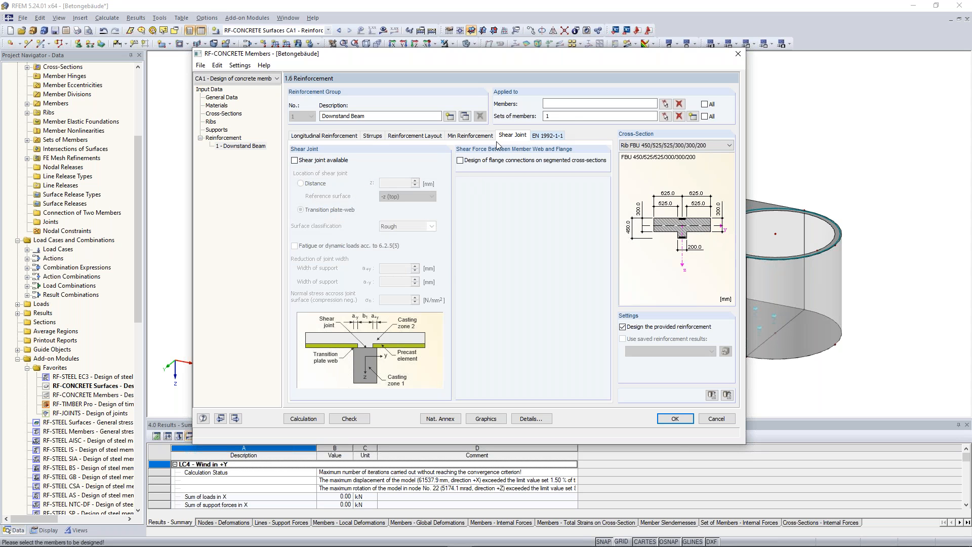
left_click(551, 137)
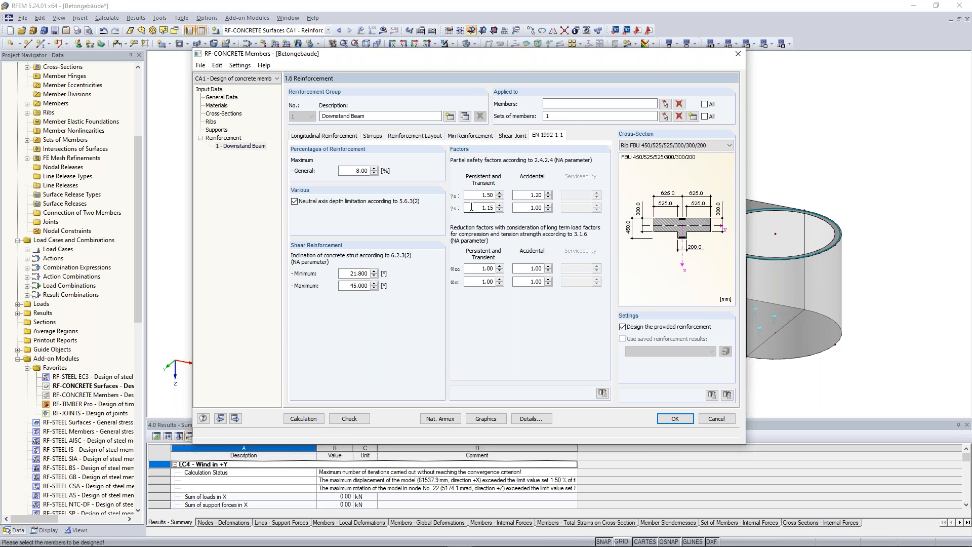
- Calculate the downstand beam design and dismiss the help assistant's rendering notification
left_click(657, 146)
left_click(657, 146)
left_click(304, 419)
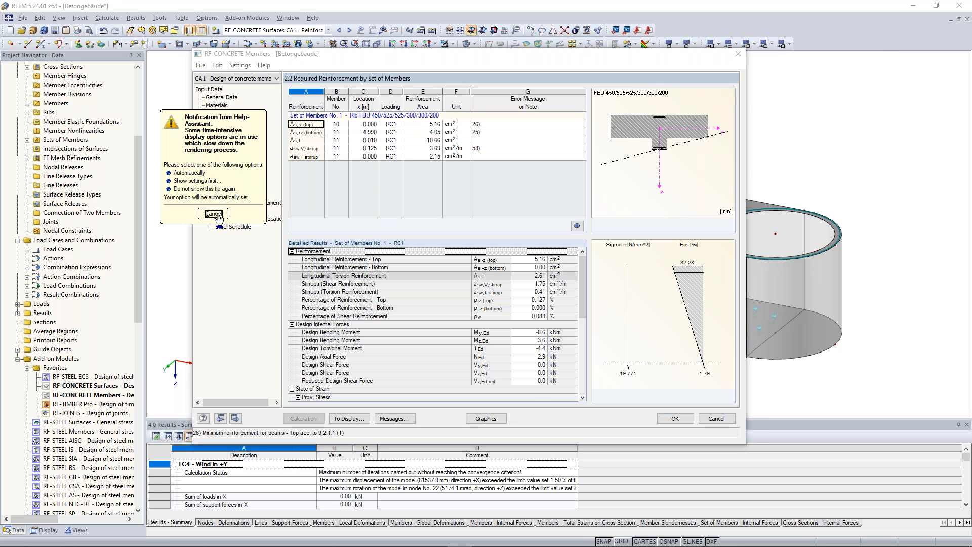
left_click(214, 214)
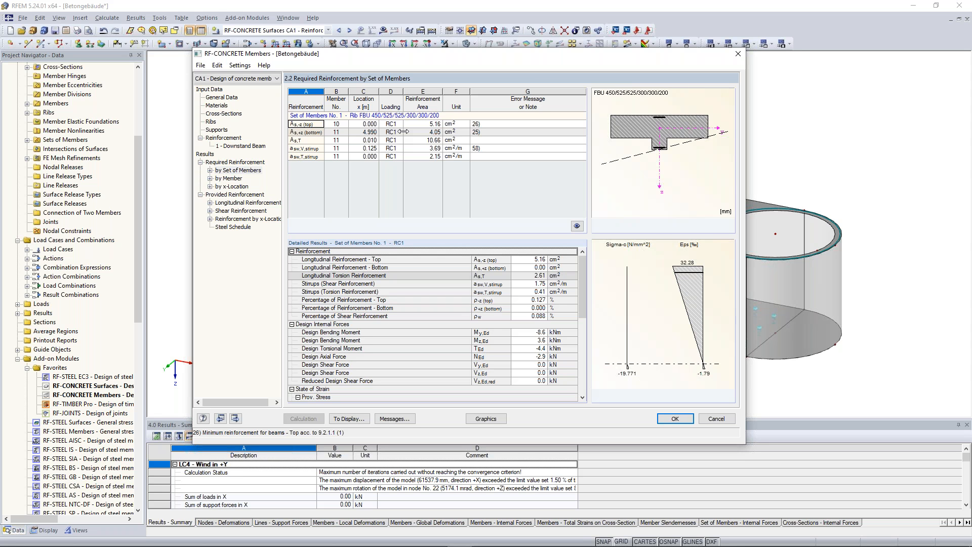
- Examine the required reinforcement of set of members 1 for each reinforcement type, including internal forces, strains and shear capacity
left_click(417, 133)
left_click(417, 125)
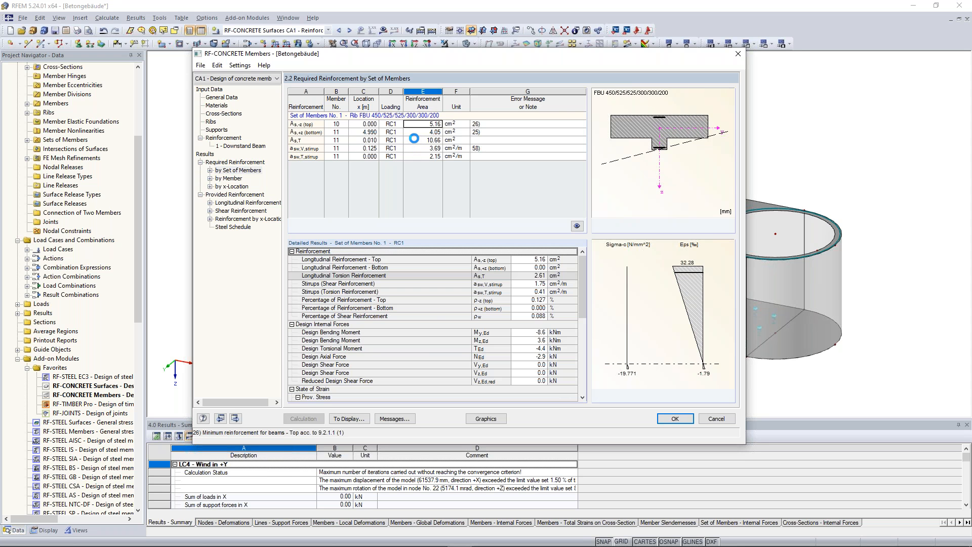
left_click(414, 138)
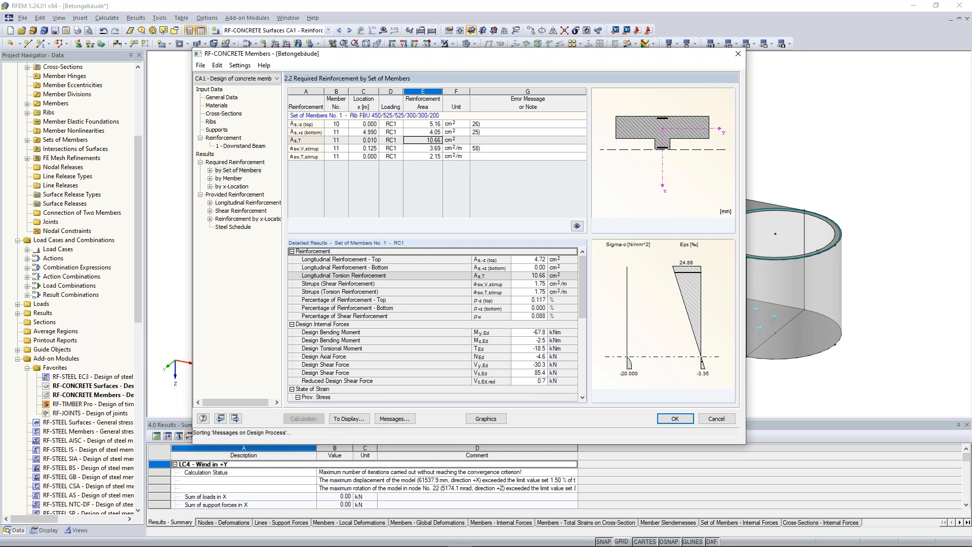
left_click(425, 148)
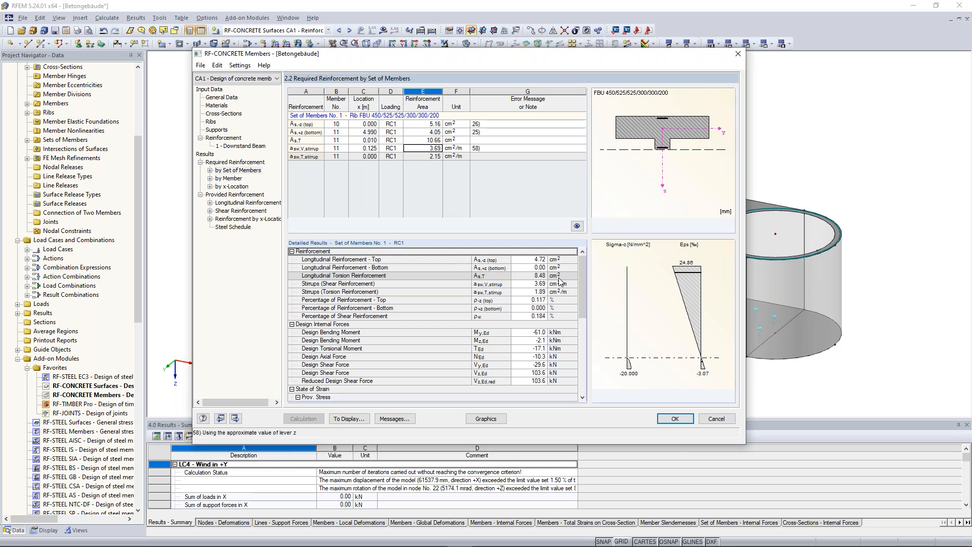
key("Down")
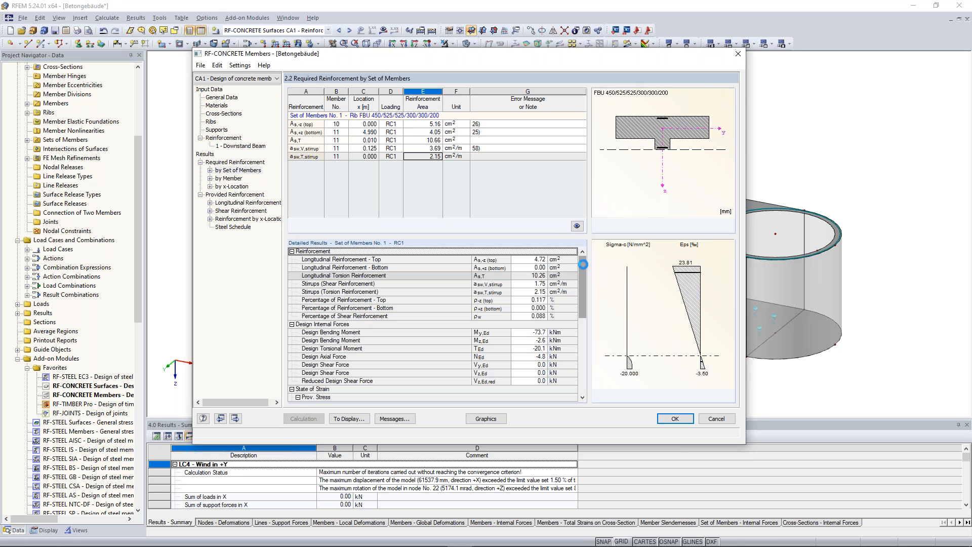
scroll(583, 303, "down", 4)
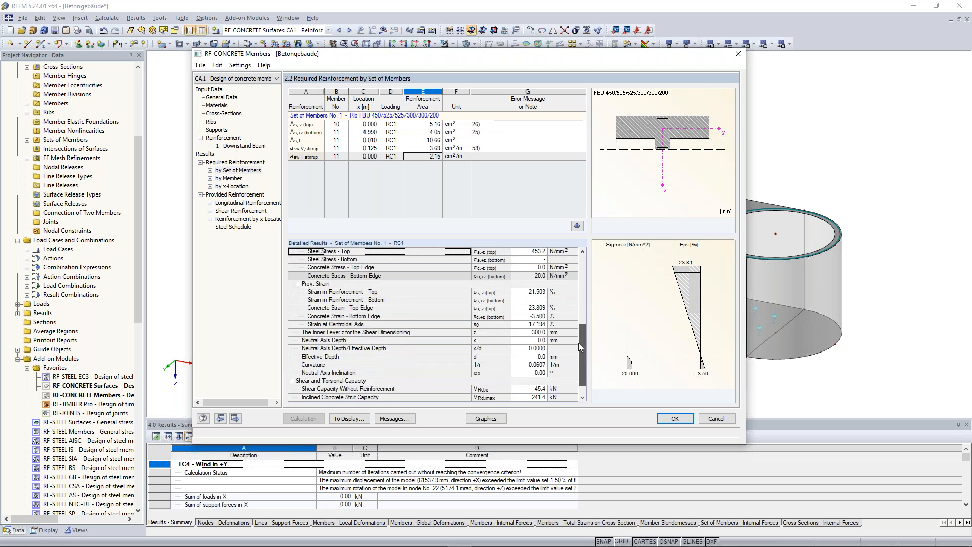
left_click_drag(582, 313, 584, 263)
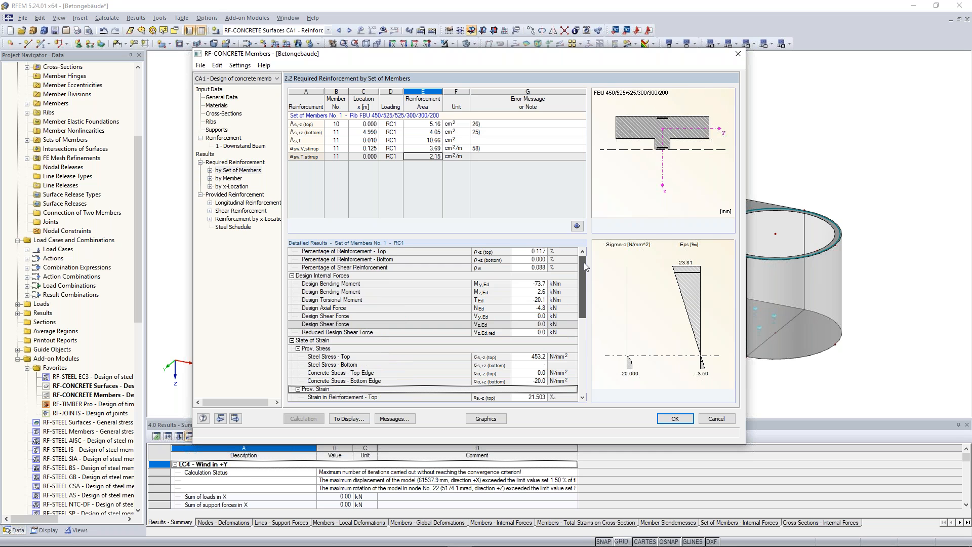
left_click_drag(585, 263, 585, 256)
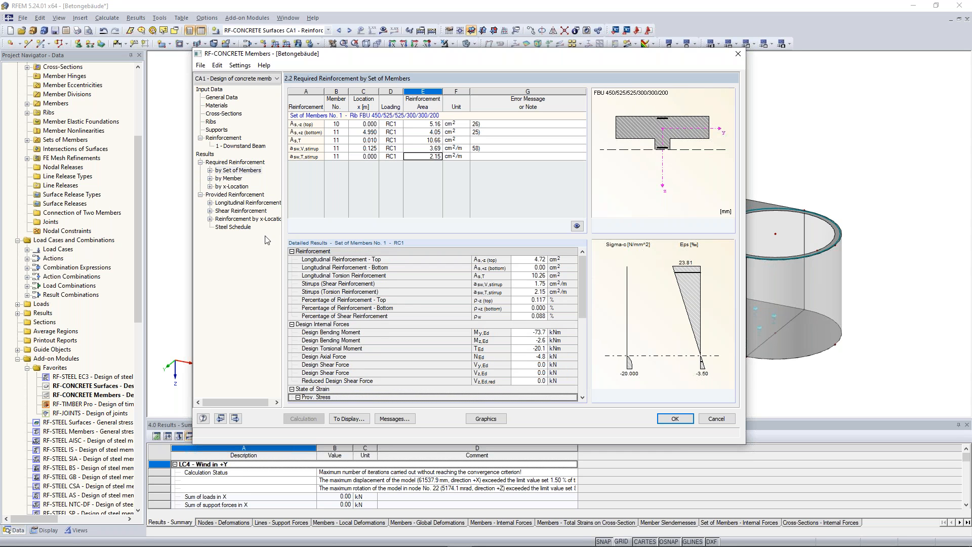
- Inspect the provided longitudinal and shear reinforcement of set of members 1 in the 3D reinforcement graphic
left_click(226, 206)
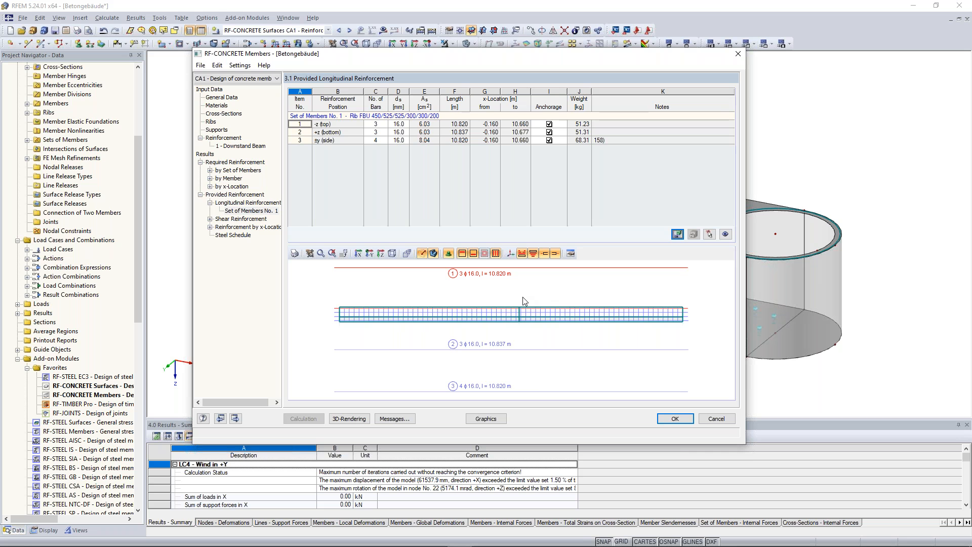
middle_click_drag(524, 301, 542, 288)
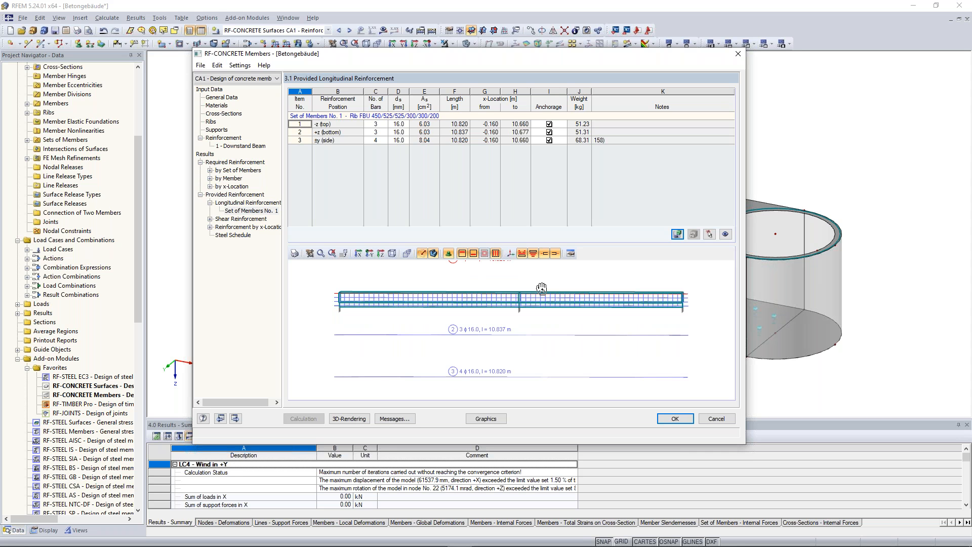
scroll(512, 296, "up", 3)
middle_click_drag(542, 288, 497, 296, "ctrl")
scroll(507, 295, "down", 3)
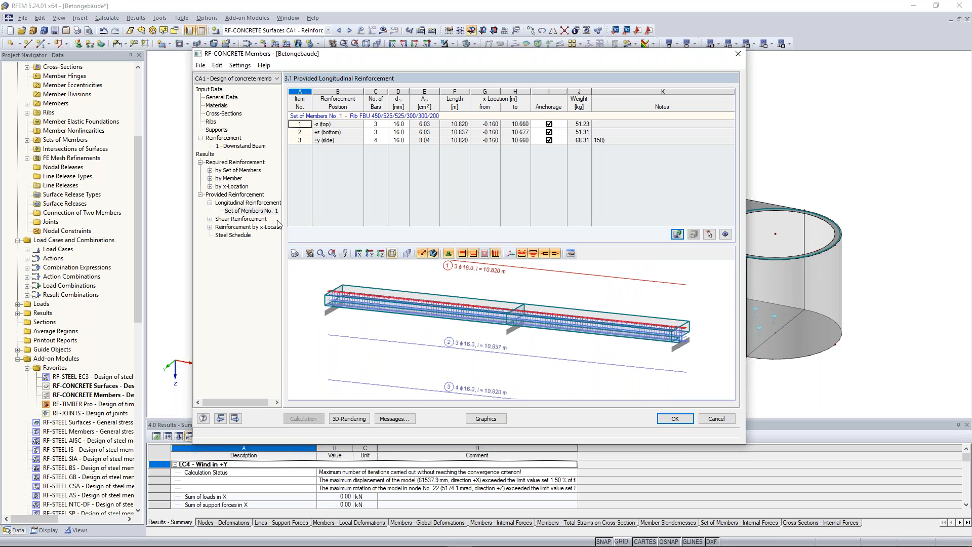
left_click(217, 219)
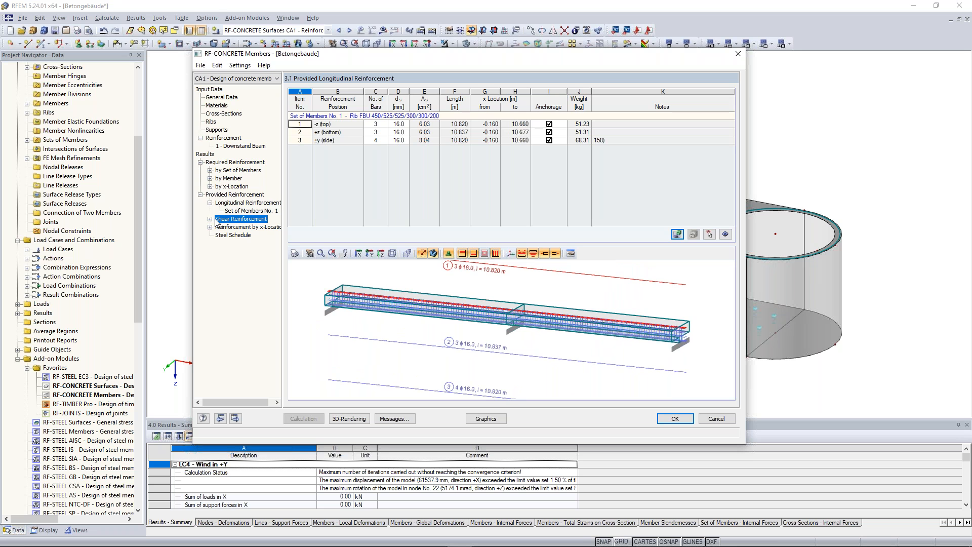
mouse_move(642, 339)
middle_mouse_down("ctrl")
mouse_move(598, 352)
mouse_move(639, 340)
middle_mouse_up("ctrl")
- Show the design results on the building model and compare the required with the provided top and bottom reinforcement
left_click(487, 420)
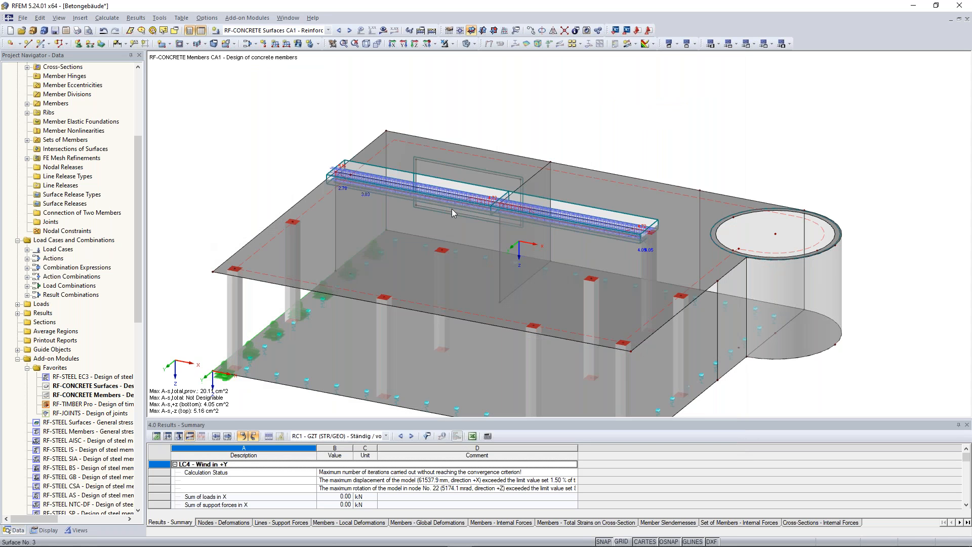
middle_click_drag(594, 149, 658, 230, "ctrl")
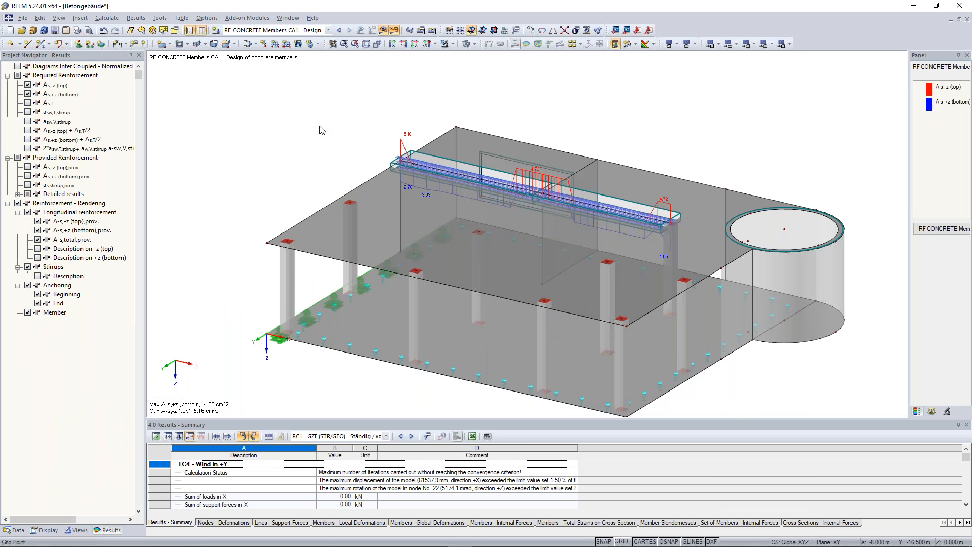
middle_click_drag(320, 130, 480, 171, "ctrl")
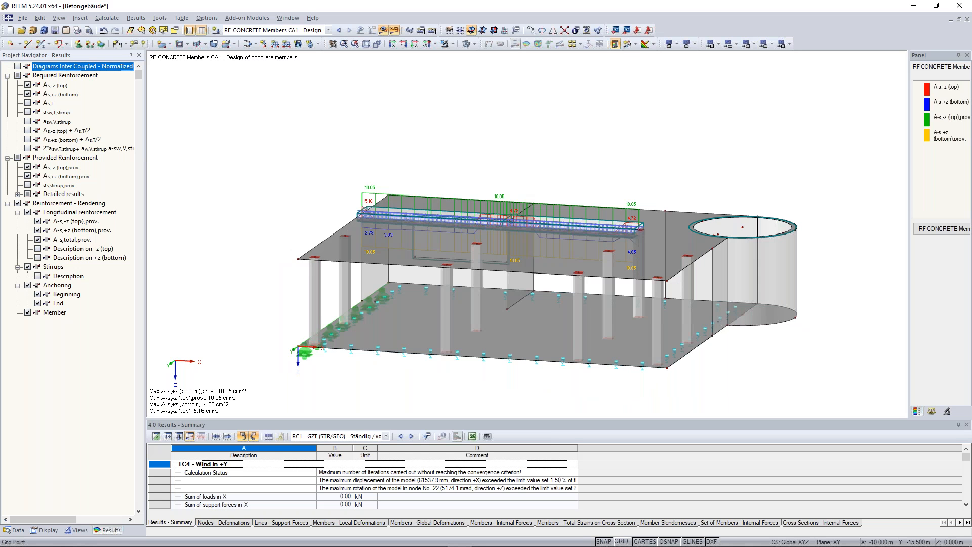
mouse_move(255, 168)
middle_mouse_down("ctrl")
mouse_move(250, 175)
mouse_move(317, 147)
mouse_move(267, 169)
middle_mouse_up("ctrl")
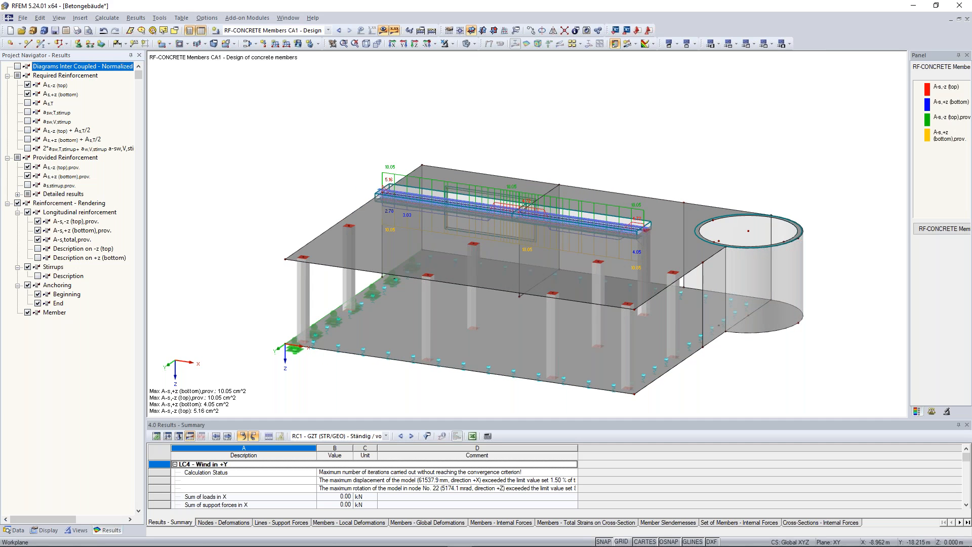
middle_click_drag(272, 170, 314, 218, "ctrl")
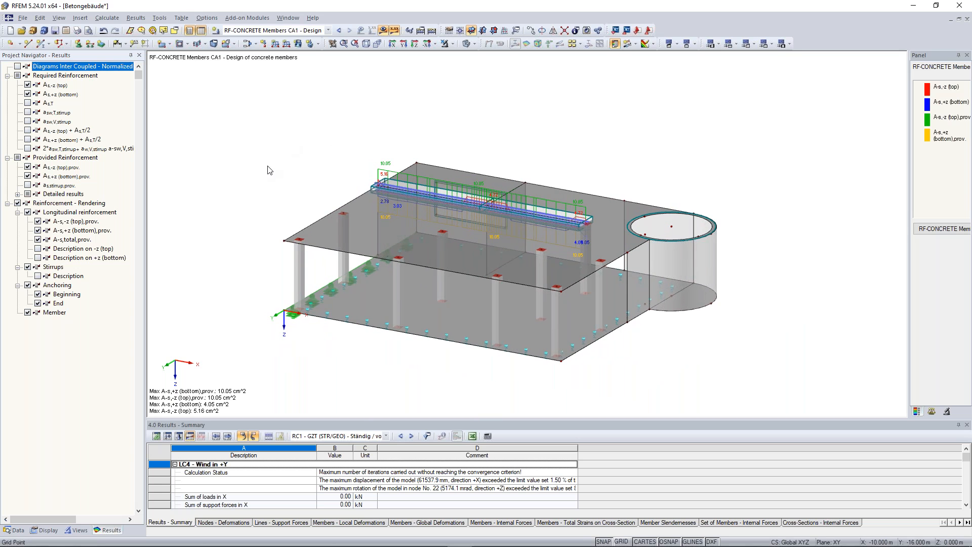
middle_click_drag(274, 172, 288, 168, "ctrl")
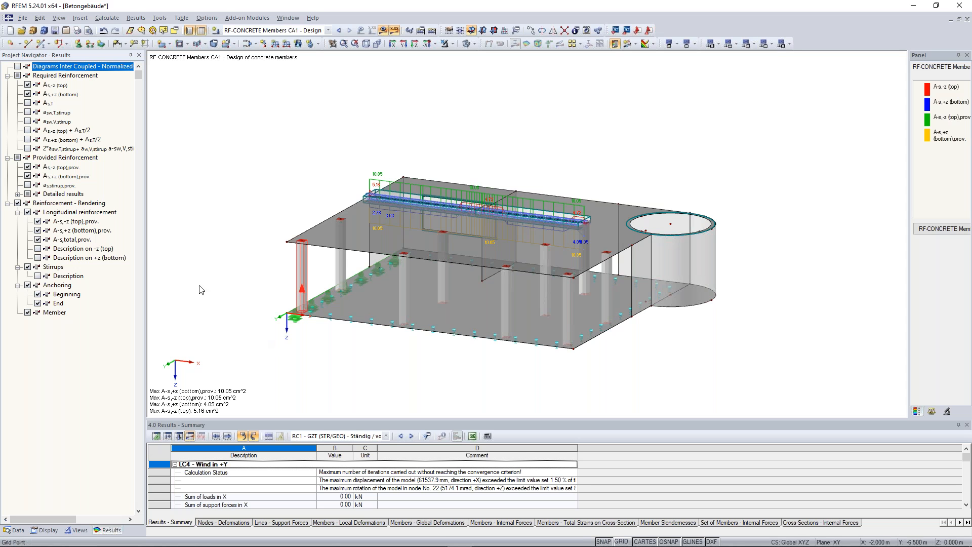
- Create RF-CONCRETE Members design case 2 named "Concrete Columns" using the CEN national annex
left_click(15, 531)
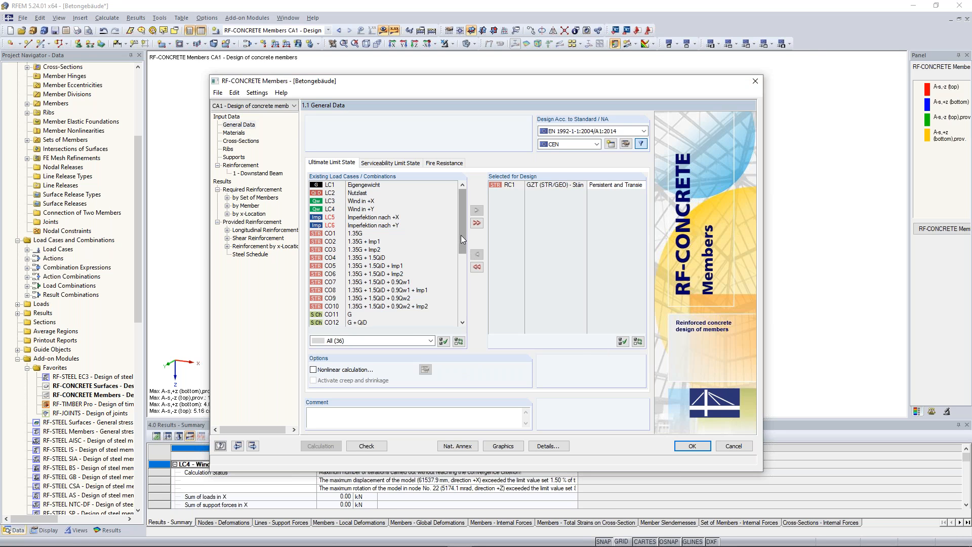
mouse_move(461, 236)
left_mouse_down()
mouse_move(460, 248)
mouse_move(460, 230)
left_mouse_up()
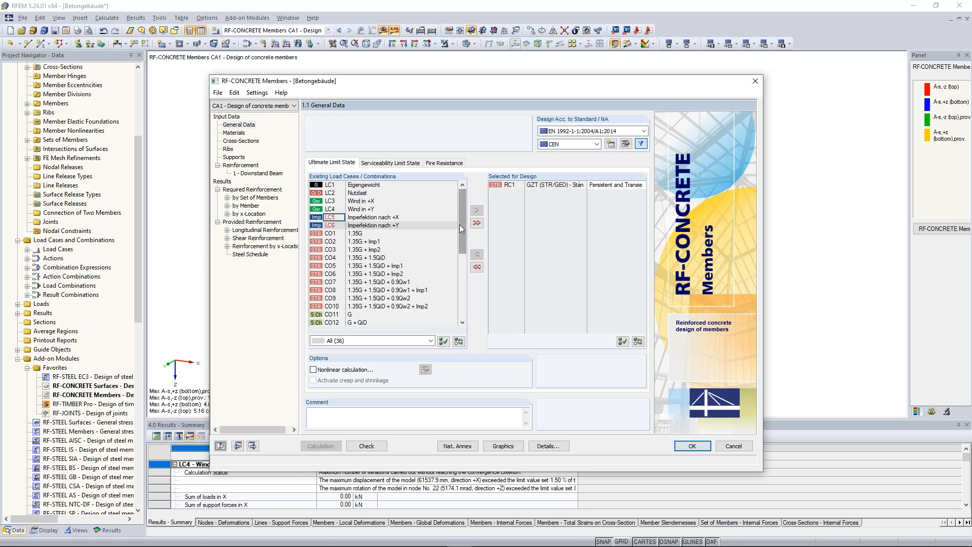
left_click(218, 93)
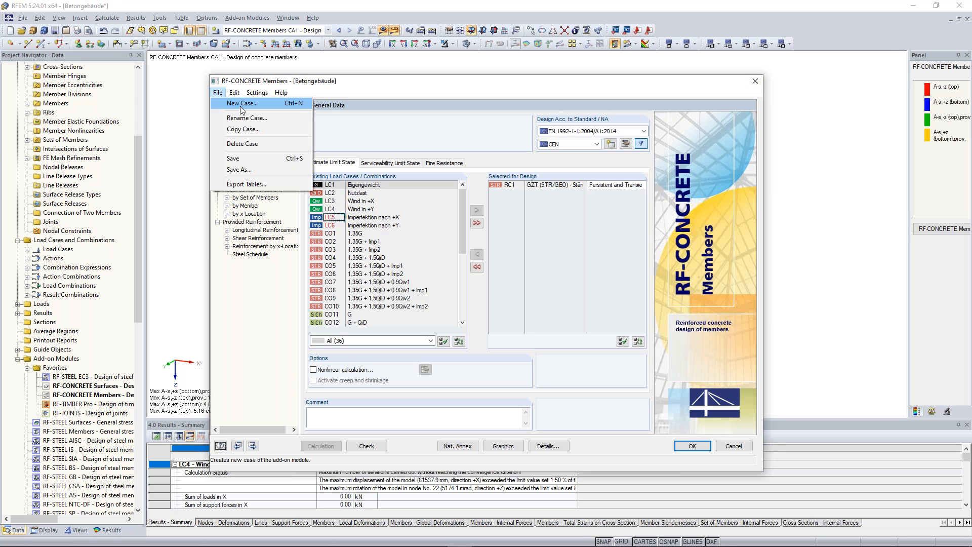
left_click(241, 105)
left_click(437, 271)
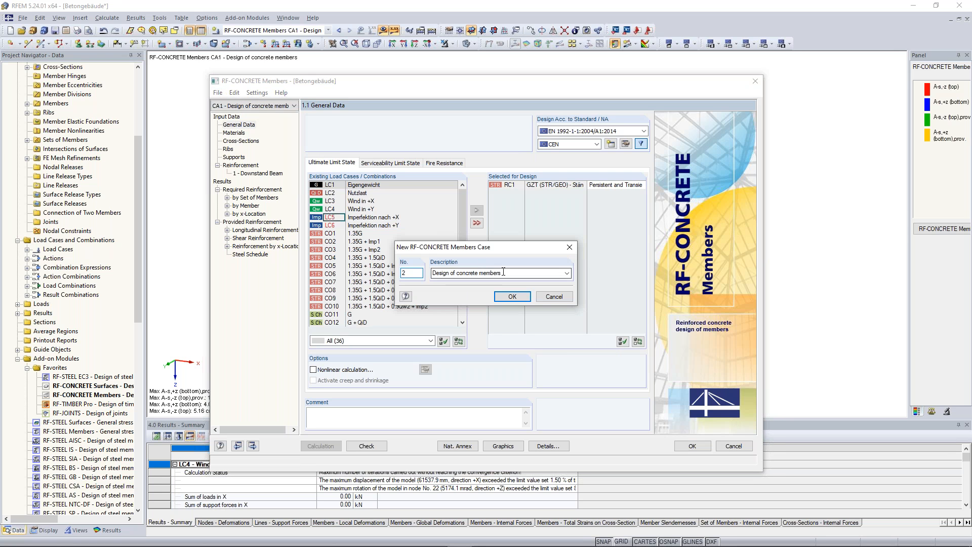
type("Concrete Columns")
left_click(512, 297)
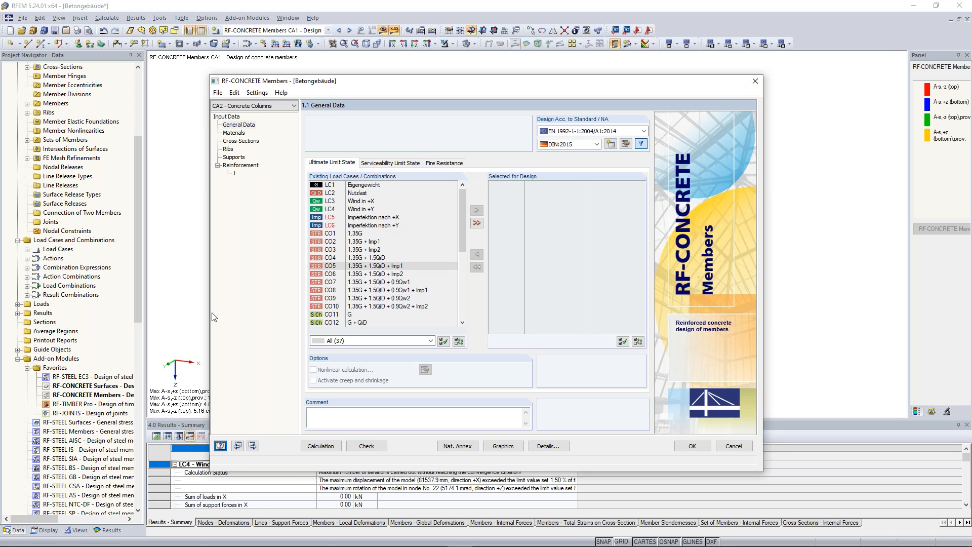
left_click(589, 147)
left_click(588, 154)
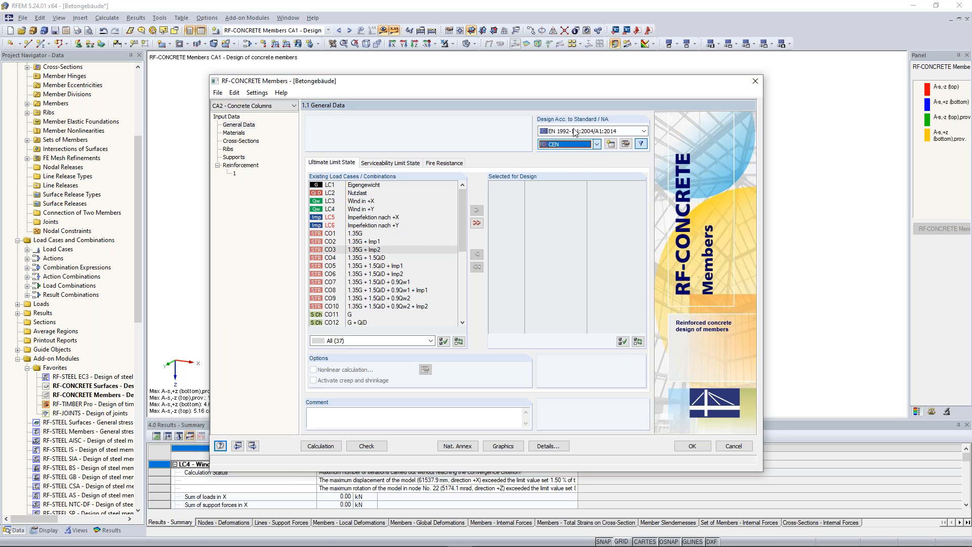
- Select result combination RC1 for the columns' ultimate limit state design and activate the nonlinear calculation with creep and shrinkage
left_click_drag(461, 232, 461, 301)
left_click(440, 307)
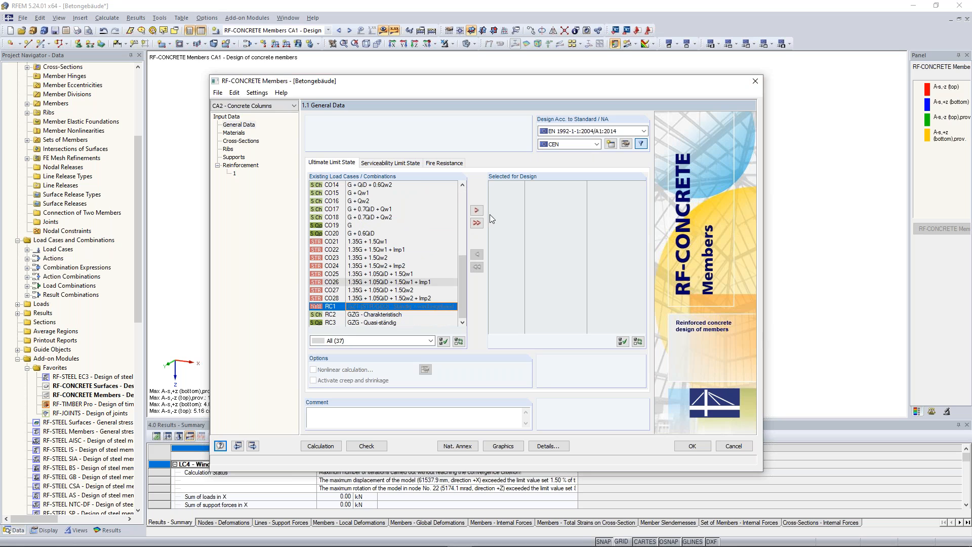
left_click(479, 211)
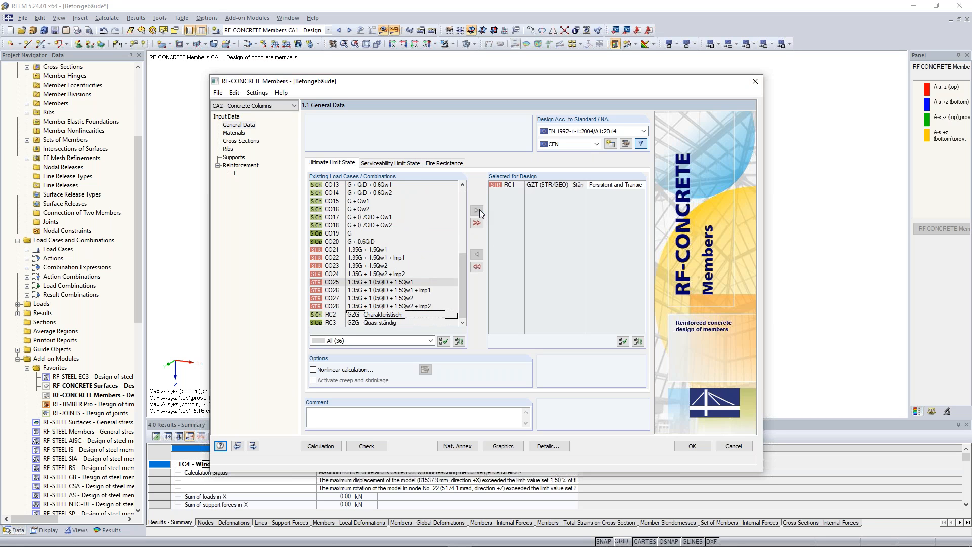
left_click(337, 373)
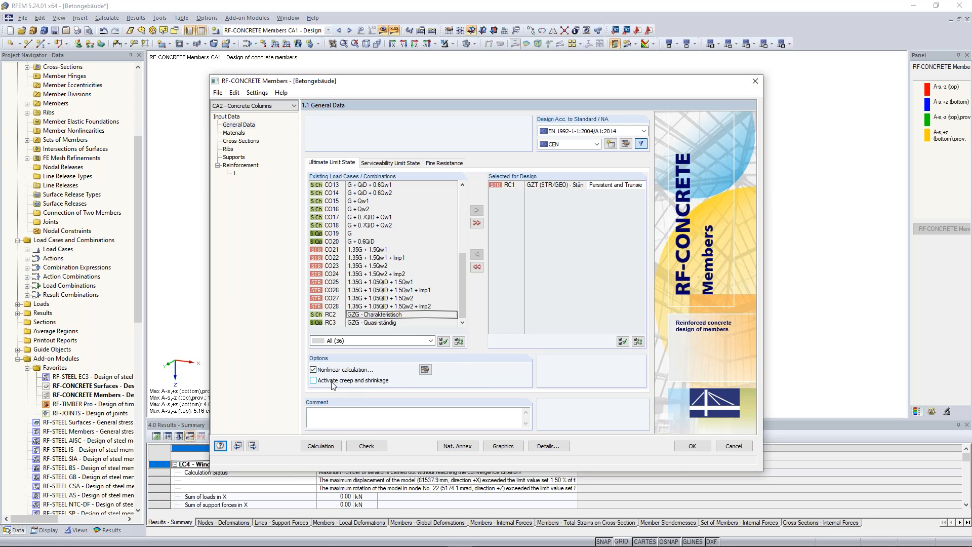
left_click(313, 382)
- Review the column case's materials, cross-sections, ribs and supports, and open reinforcement group 1
left_click(240, 134)
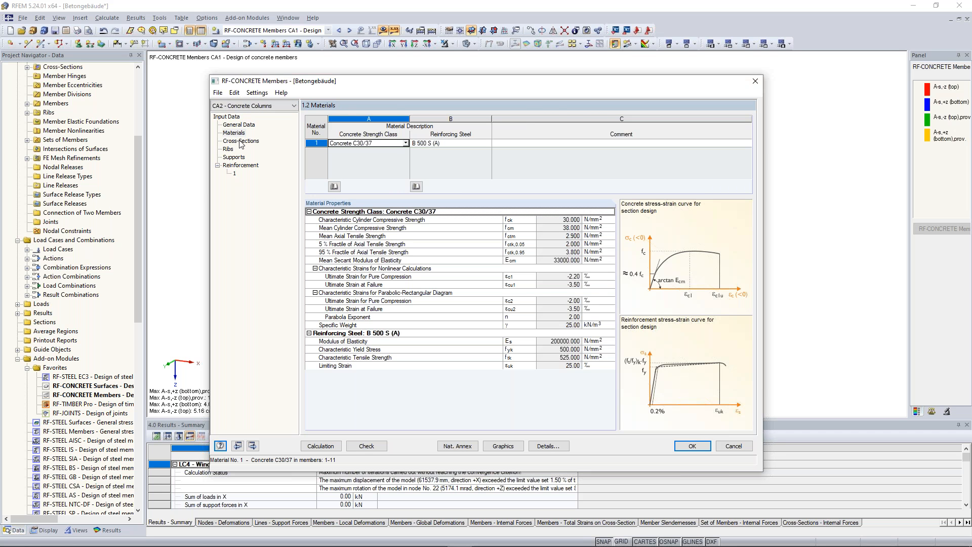
left_click(241, 142)
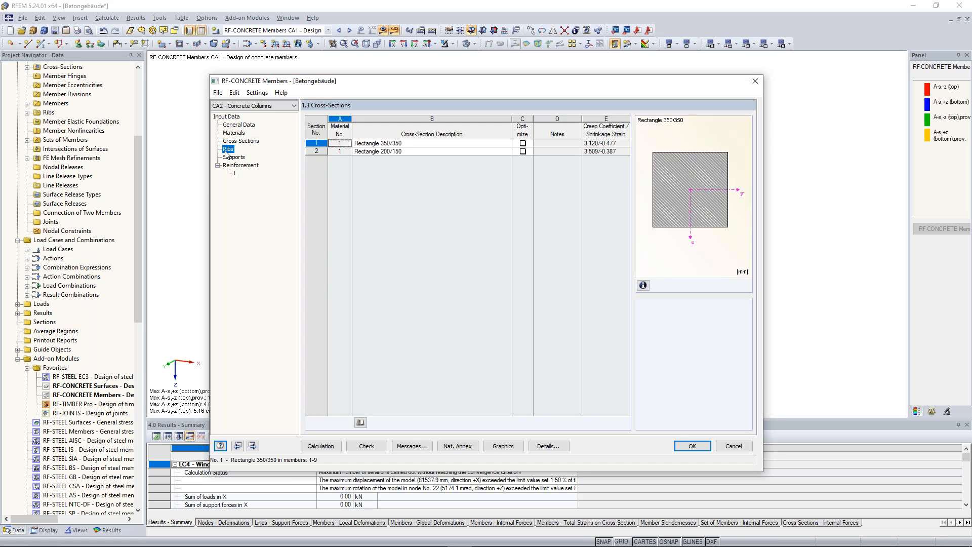
left_click(228, 150)
left_click(236, 157)
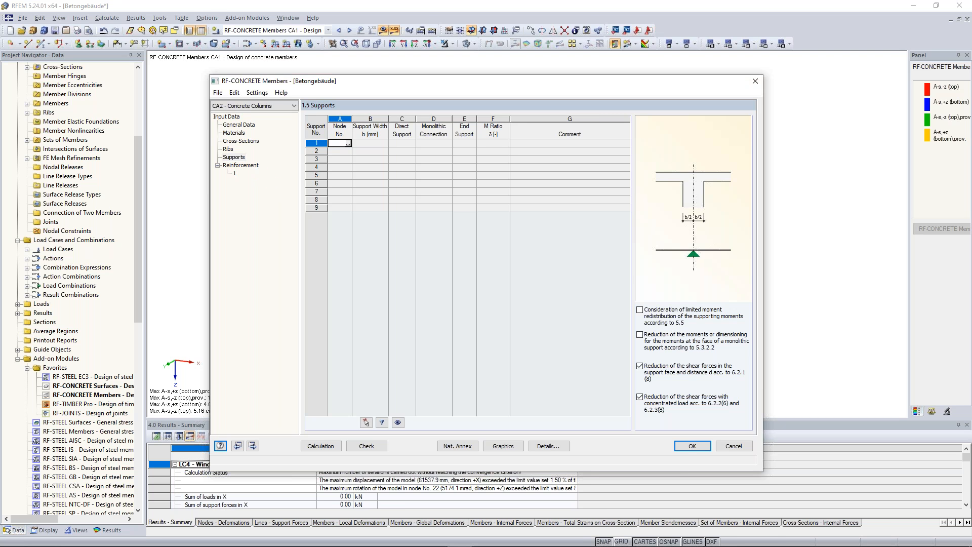
left_click(234, 173)
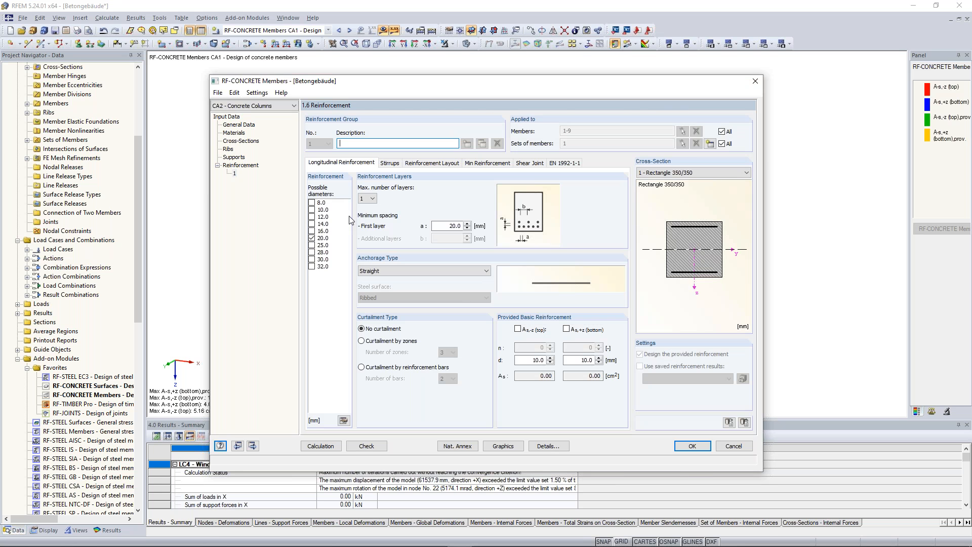
- Allow 25 mm longitudinal bars, stop applying the reinforcement group to all sets of members, and describe it as "Concrete Columns"
left_click(312, 245)
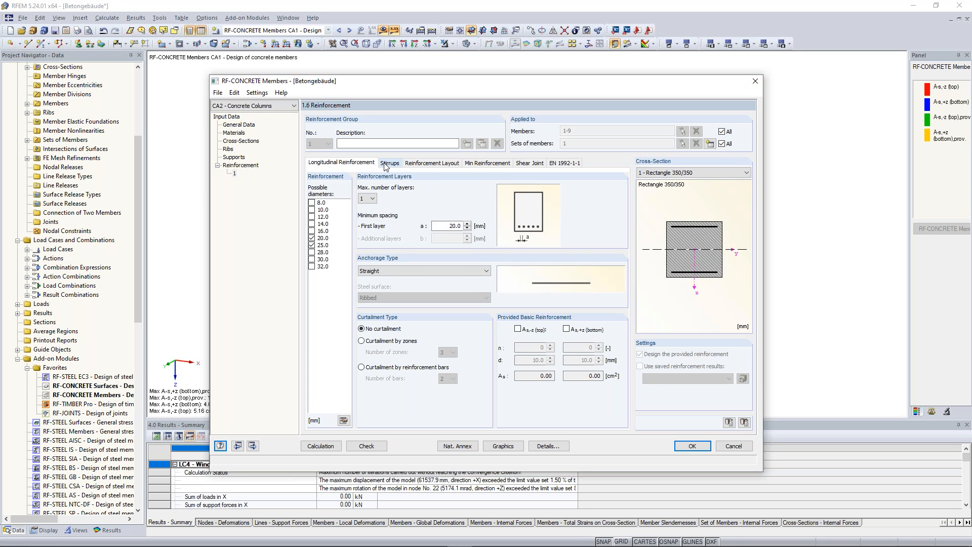
left_click(723, 144)
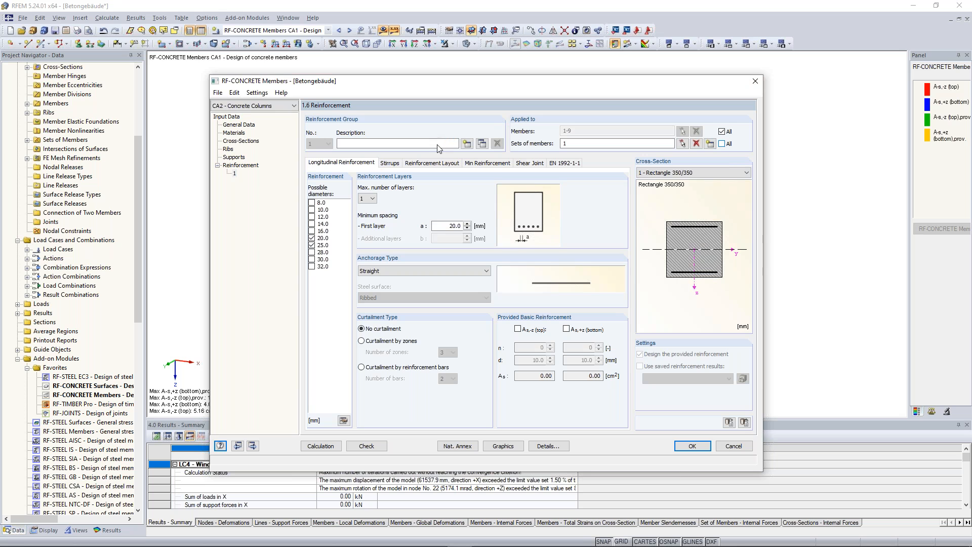
left_click(438, 147)
type("Concrete Columns")
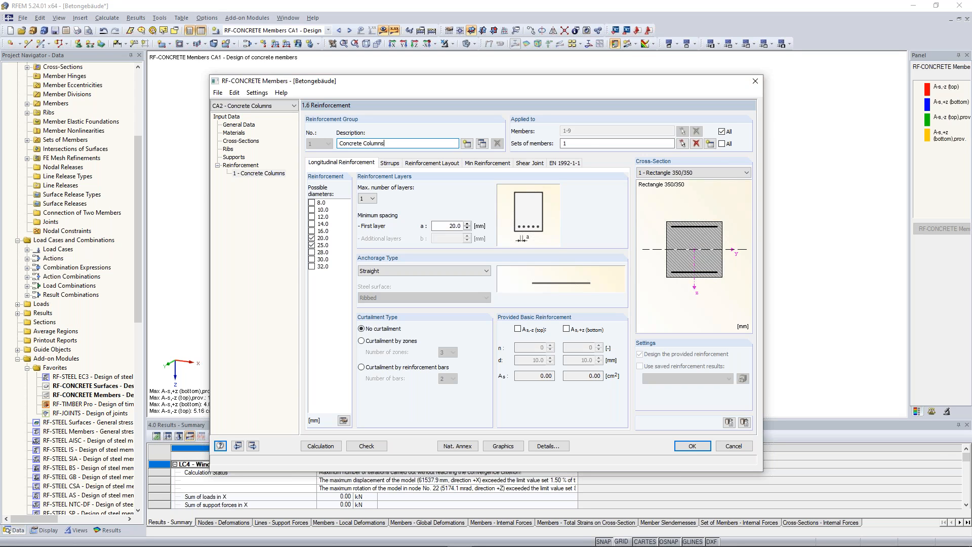
- Clear the assigned sets of members and apply the reinforcement group only to columns 1-9, isolating the Rectangle 350/350 members for selection
left_click(696, 144)
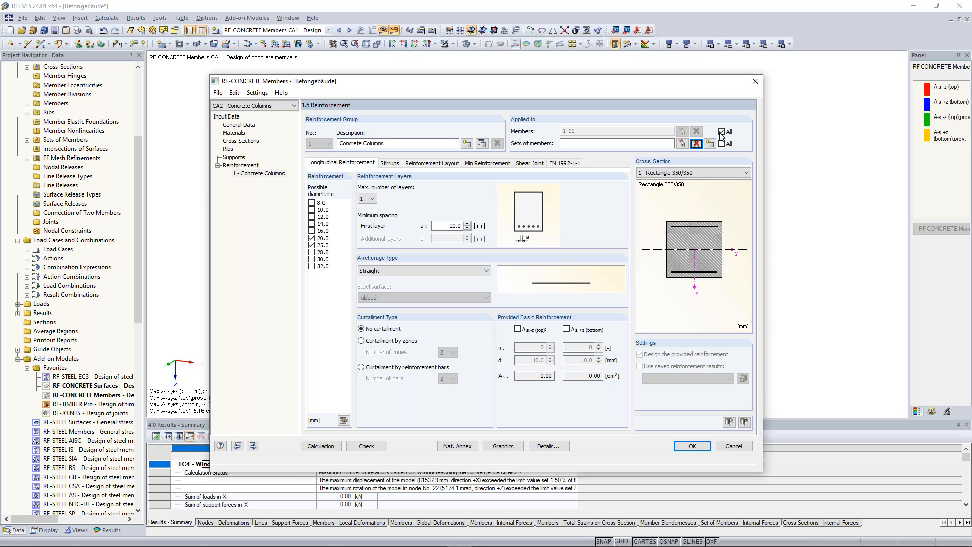
left_click(696, 131)
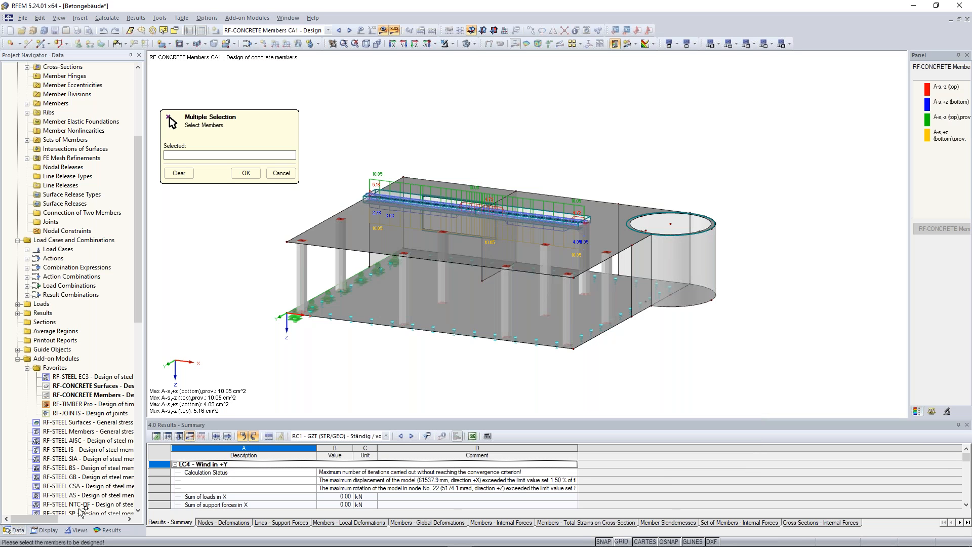
left_click(79, 530)
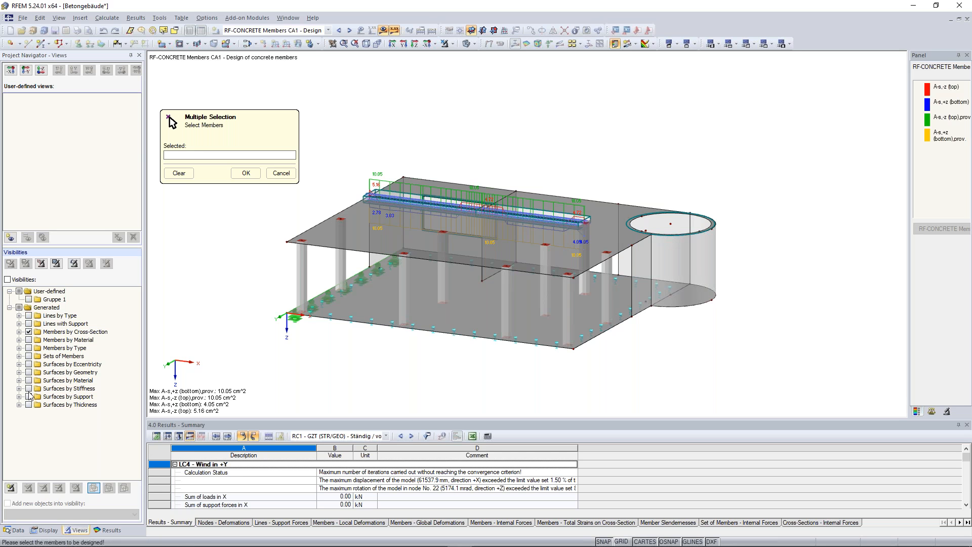
left_click(19, 332)
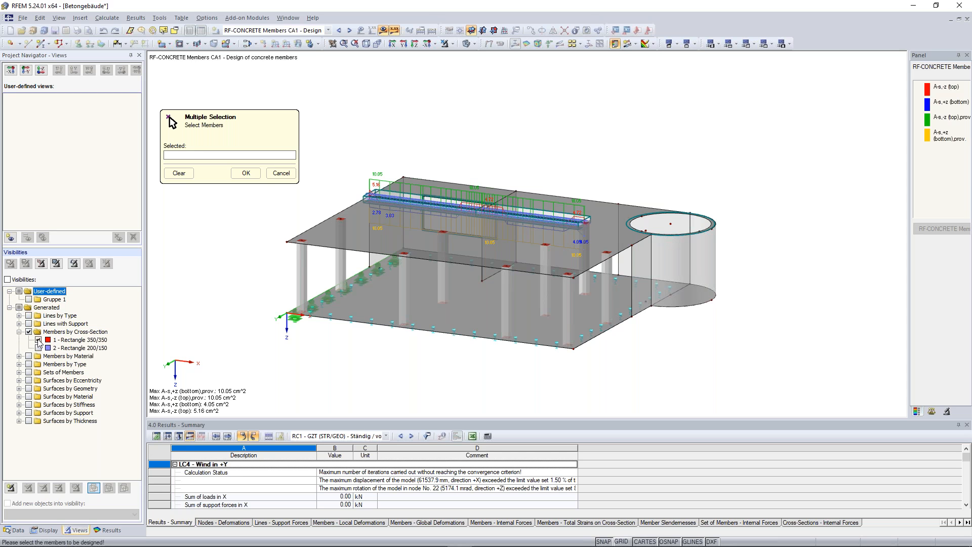
left_click(38, 339)
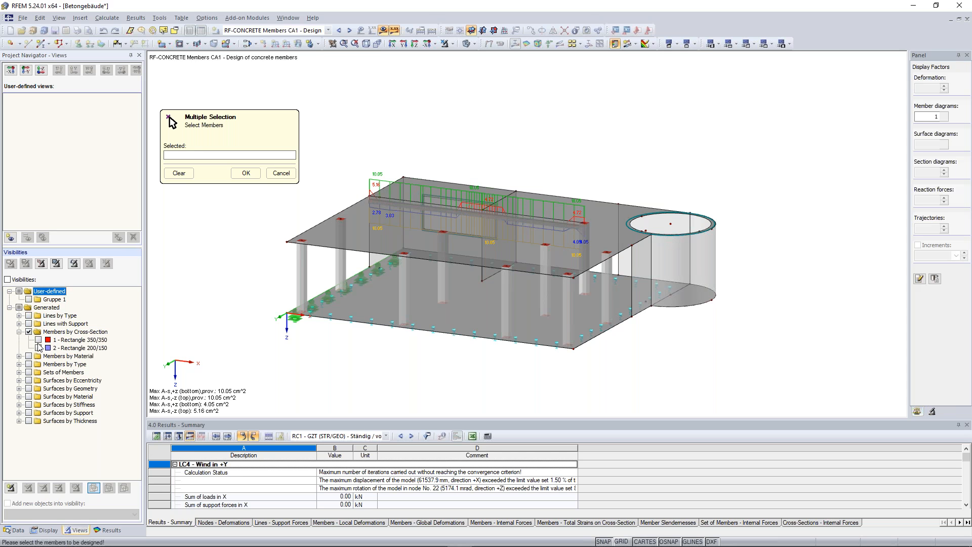
left_click(39, 348)
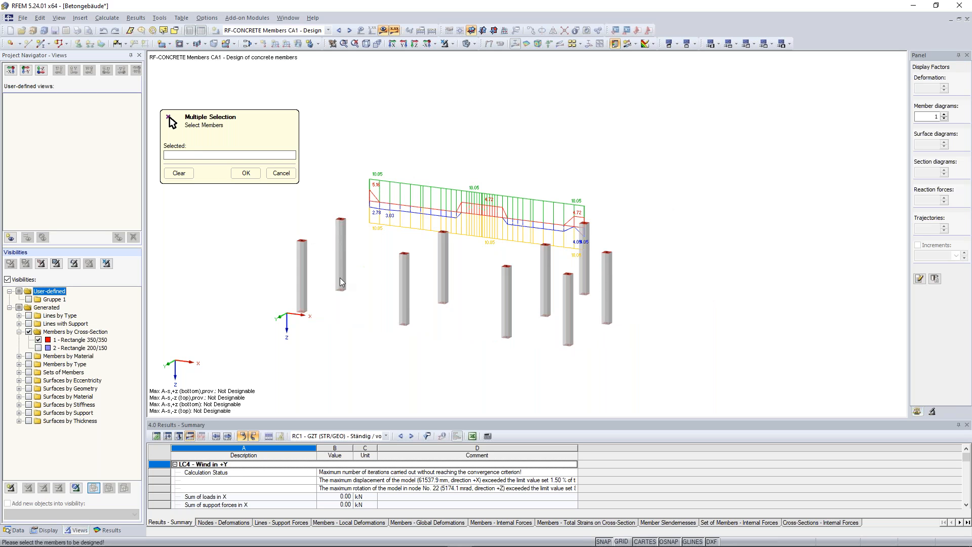
scroll(302, 195, "down", 1)
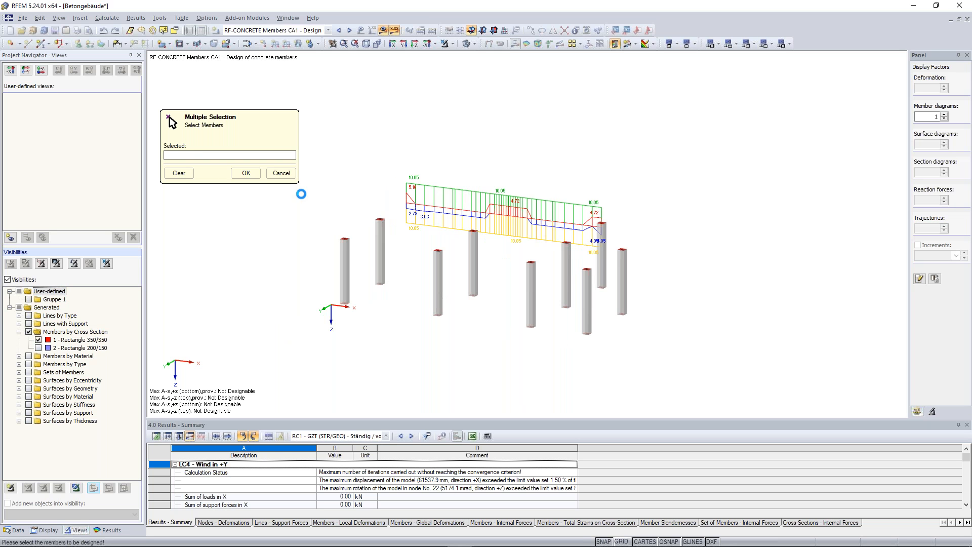
left_click_drag(306, 187, 701, 361)
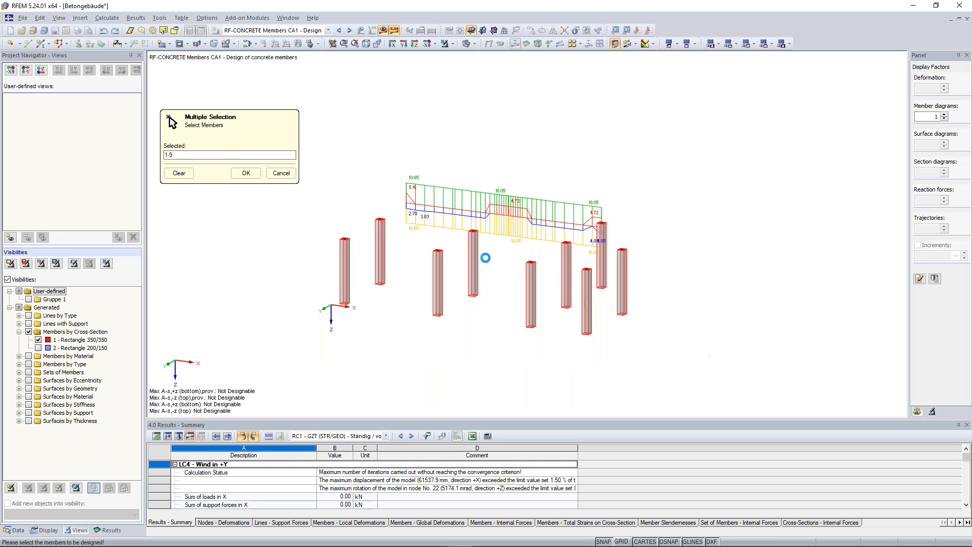
left_click(246, 173)
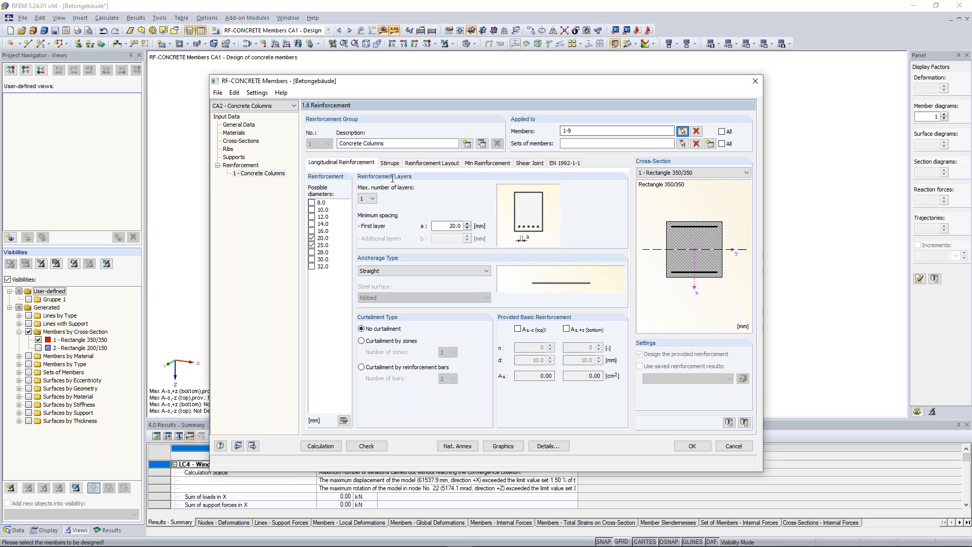
- Set the columns' stirrups to the defined spacing 50 - 300 mm, 50 mm, and their reinforcement layout to In Corners (symmetrical distribution)
left_click(391, 163)
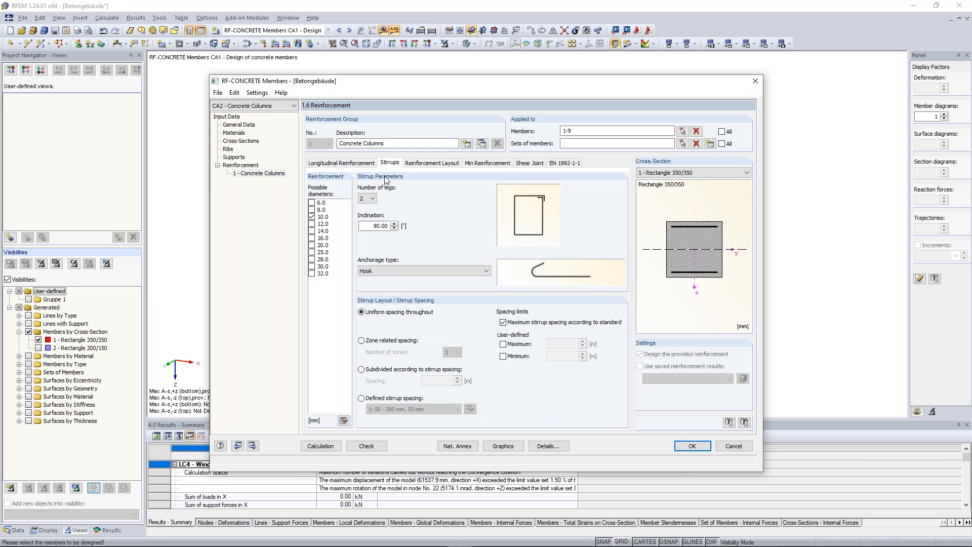
left_click(386, 399)
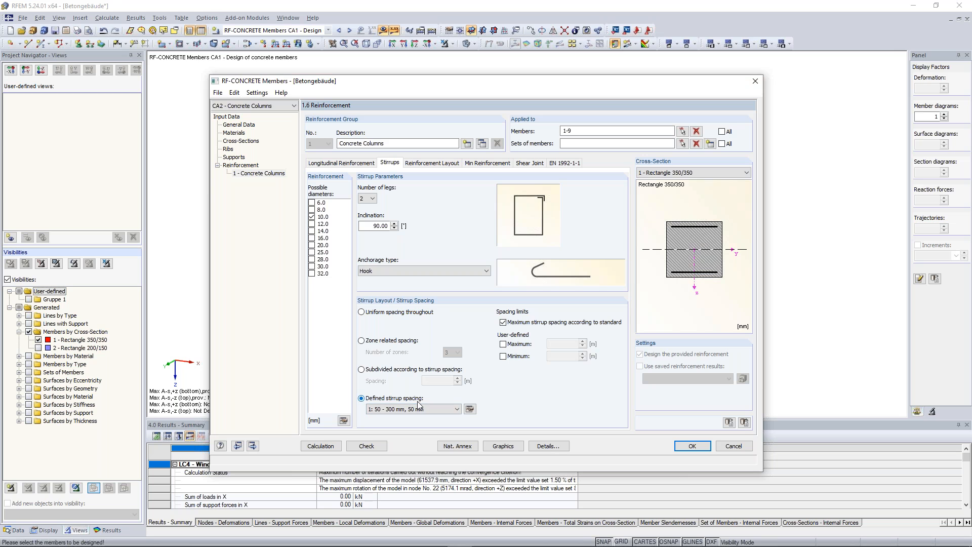
left_click(418, 162)
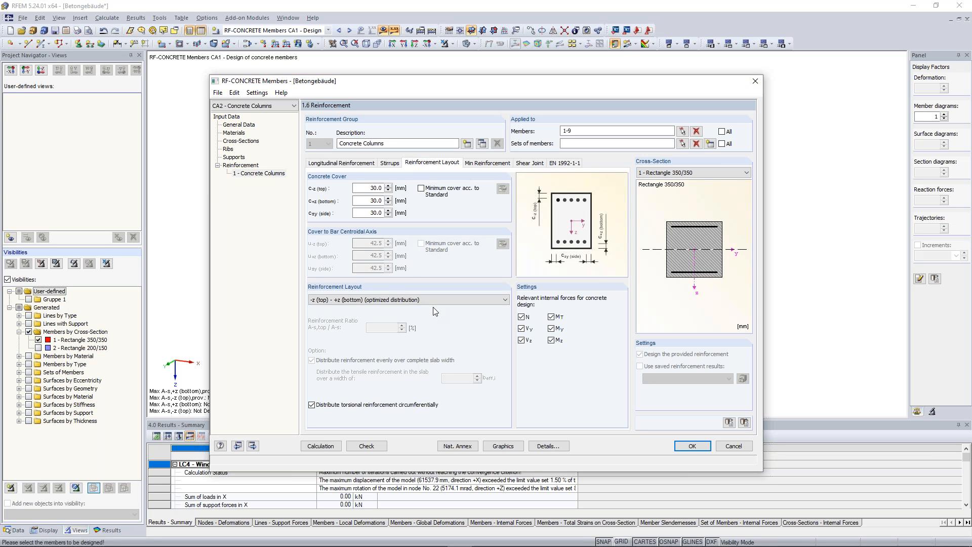
left_click(411, 300)
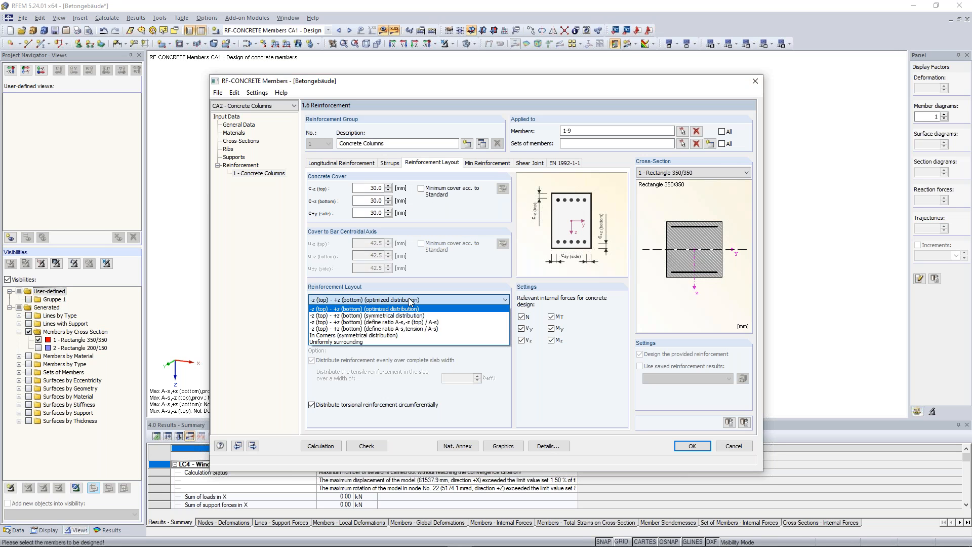
left_click(355, 336)
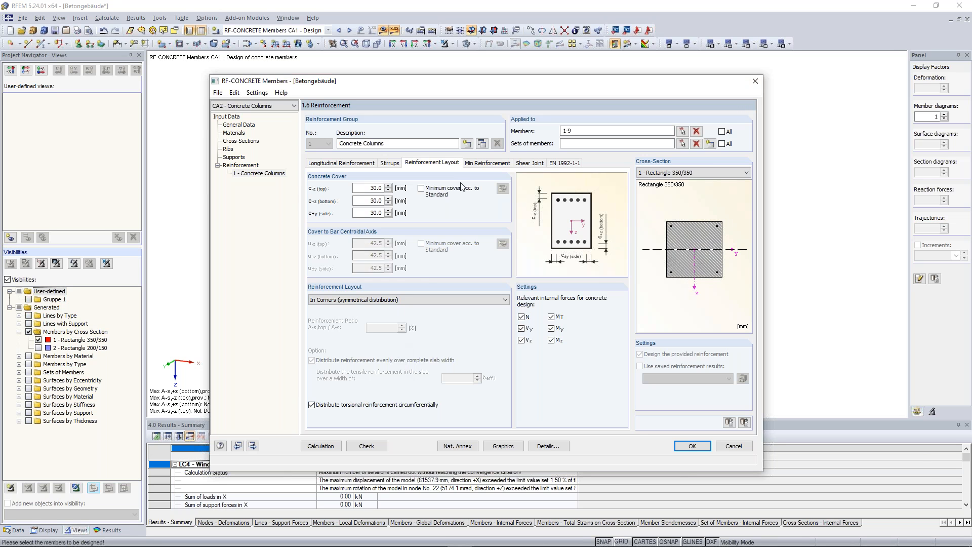
- Try to calculate the column case, and replace result combination RC1 with load combinations CO1 to CO10 for the ultimate limit state design
left_click(321, 446)
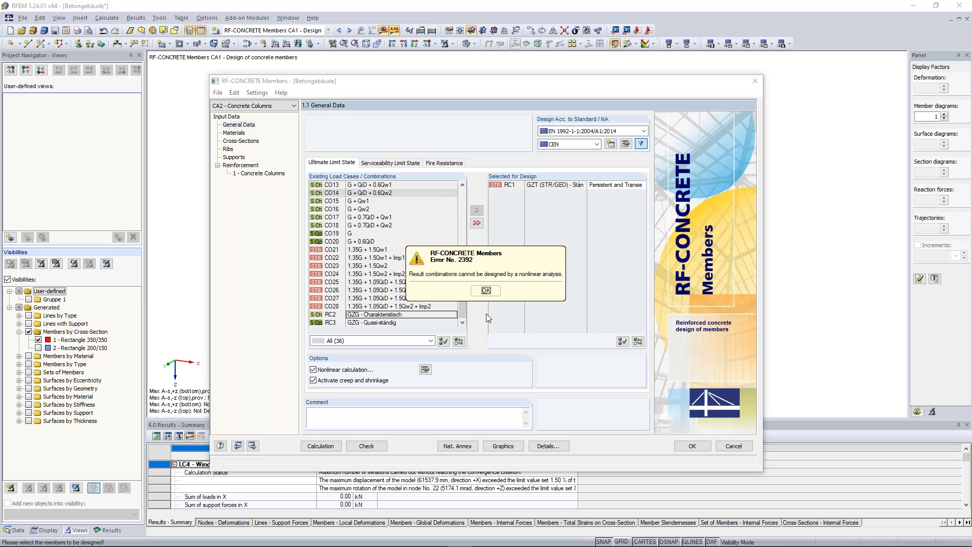
left_click(487, 291)
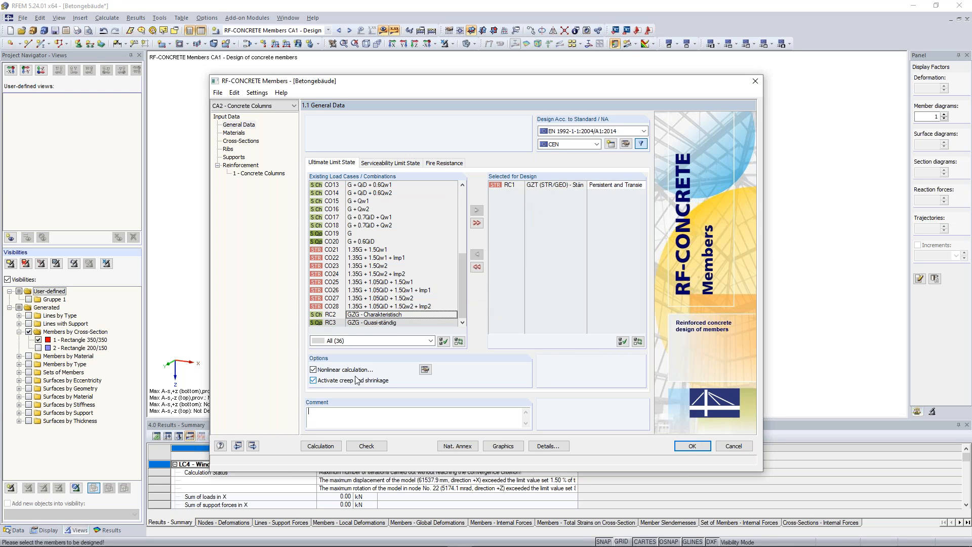
left_click(516, 185)
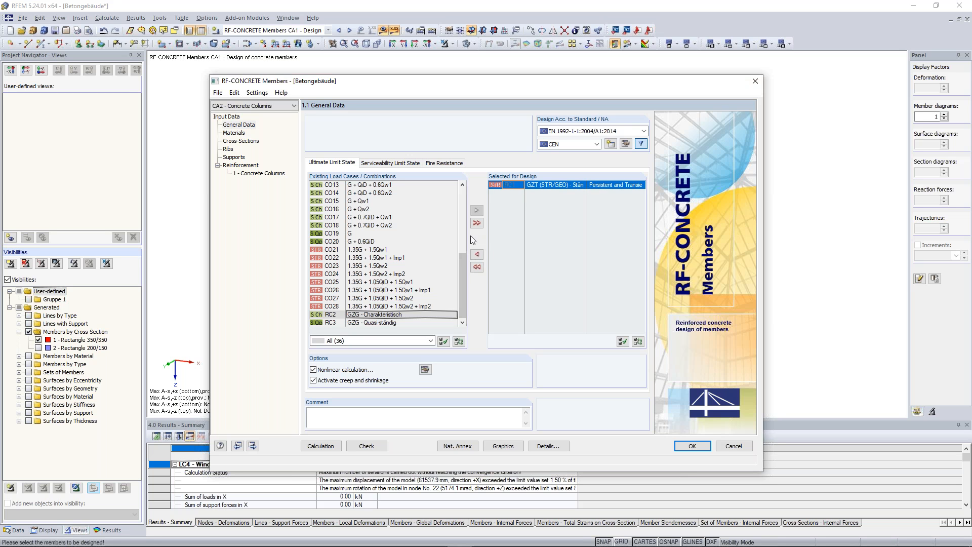
left_click(478, 257)
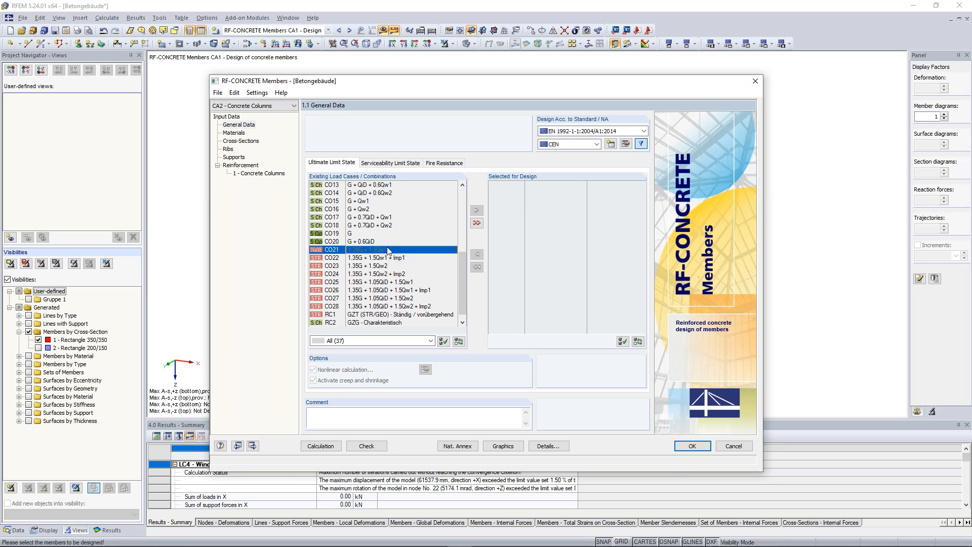
left_click_drag(463, 266, 463, 199)
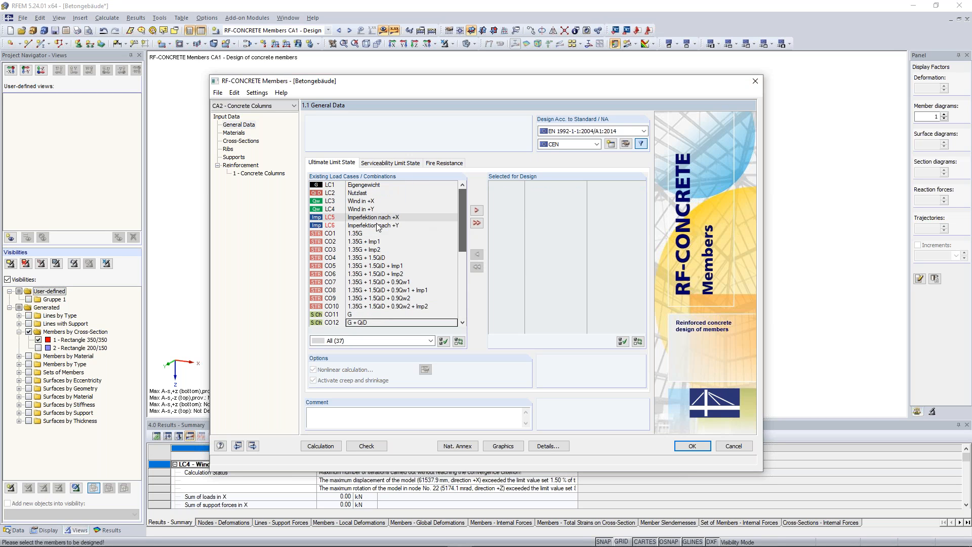
left_click(395, 306, "shift")
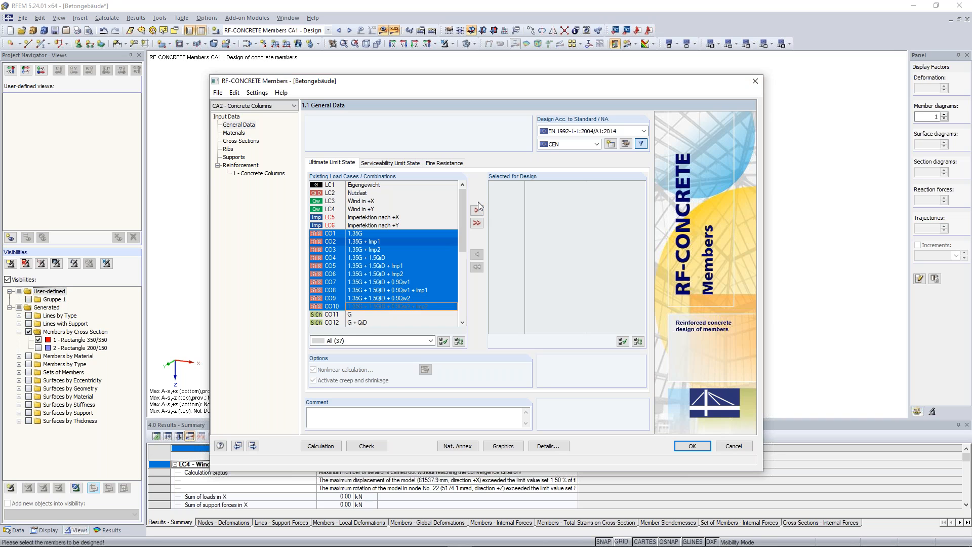
left_click(478, 209)
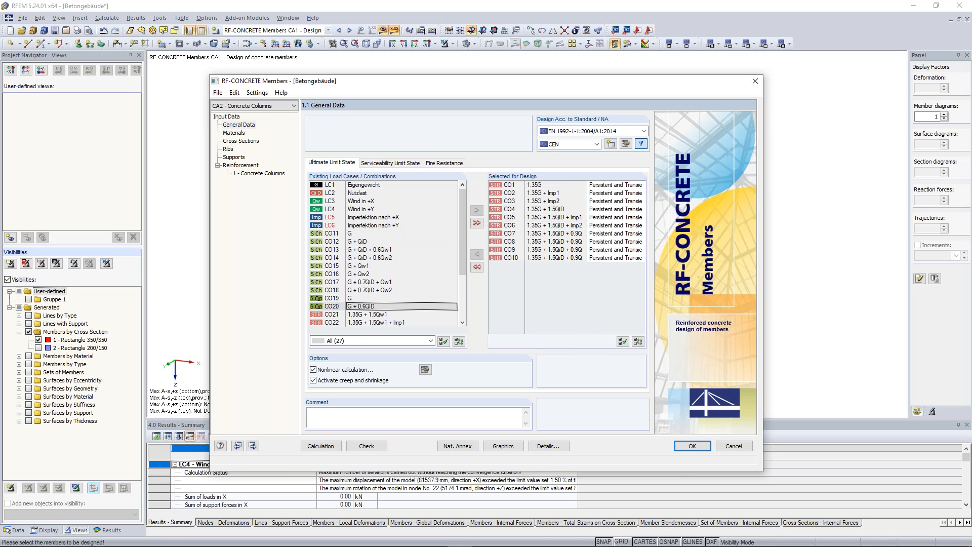
- Run the nonlinear calculation of the column case and cancel the solver while it is iterating
left_click(323, 447)
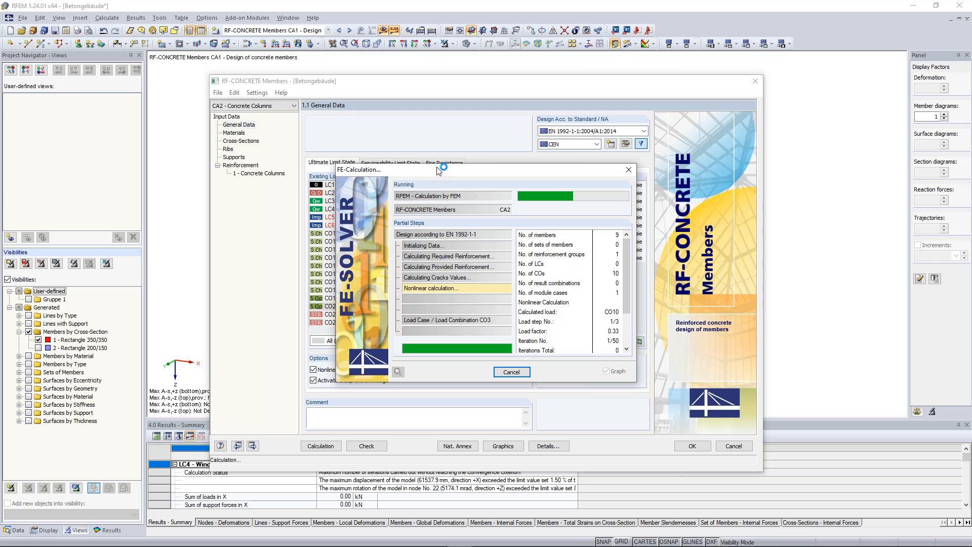
left_click_drag(443, 171, 398, 202)
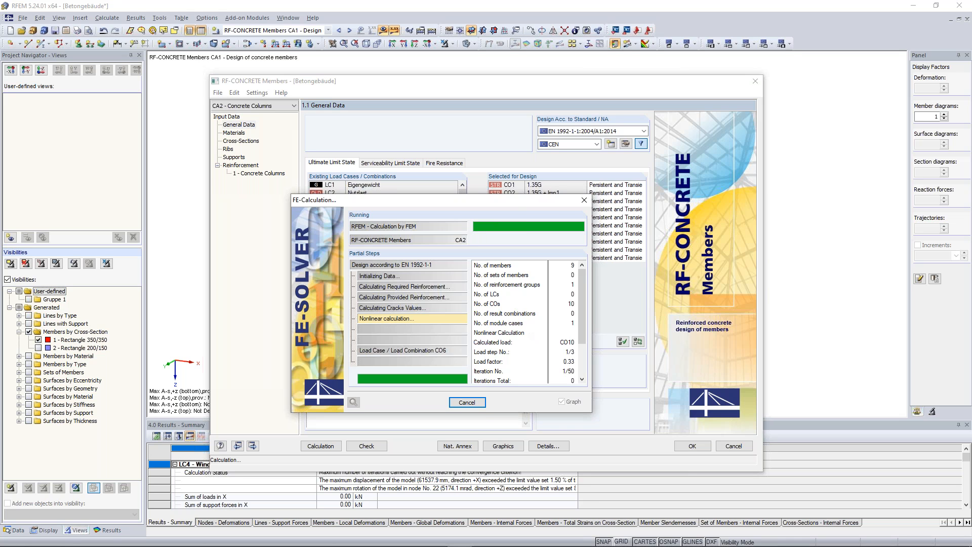
mouse_move(506, 204)
left_mouse_down()
mouse_move(464, 289)
mouse_move(502, 199)
left_mouse_up()
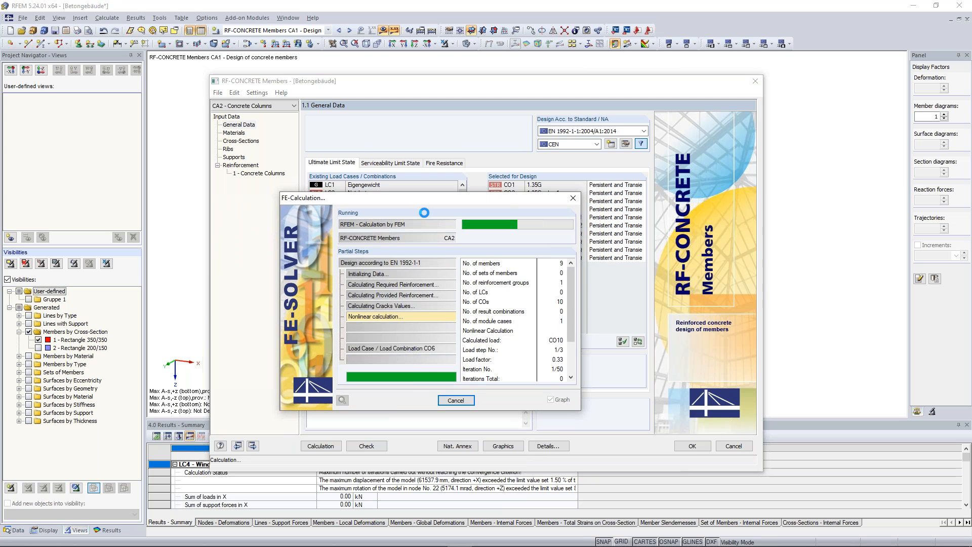
left_click_drag(503, 199, 347, 176)
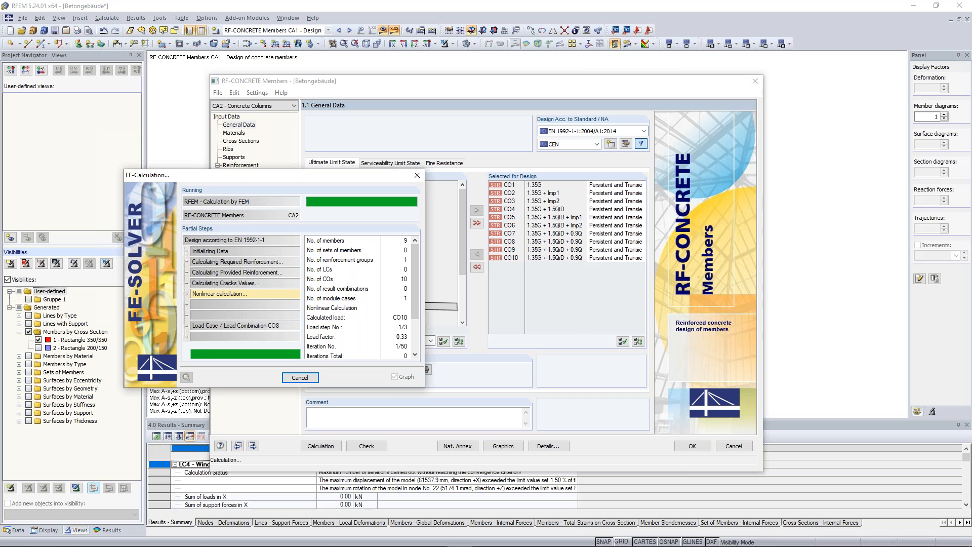
left_click_drag(384, 179, 383, 133)
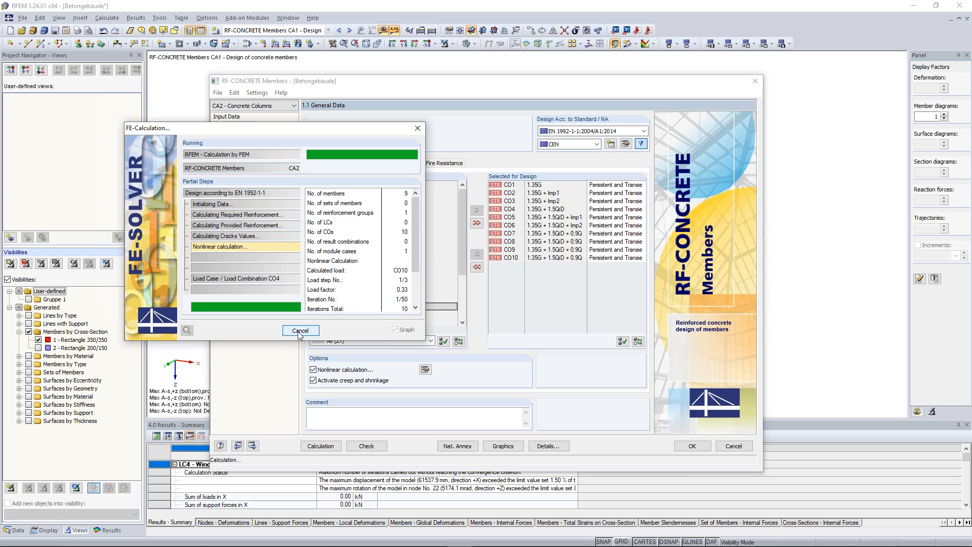
left_click(300, 331)
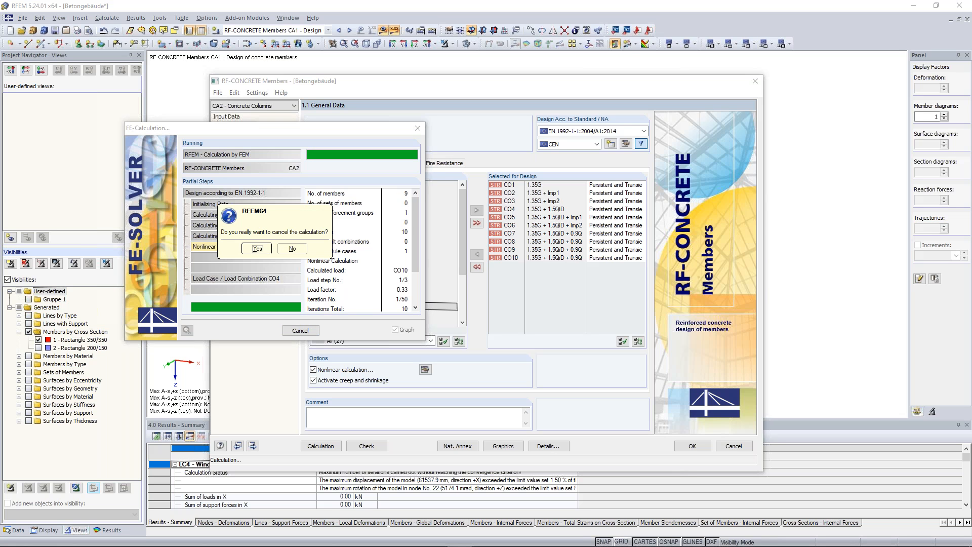
key("Return")
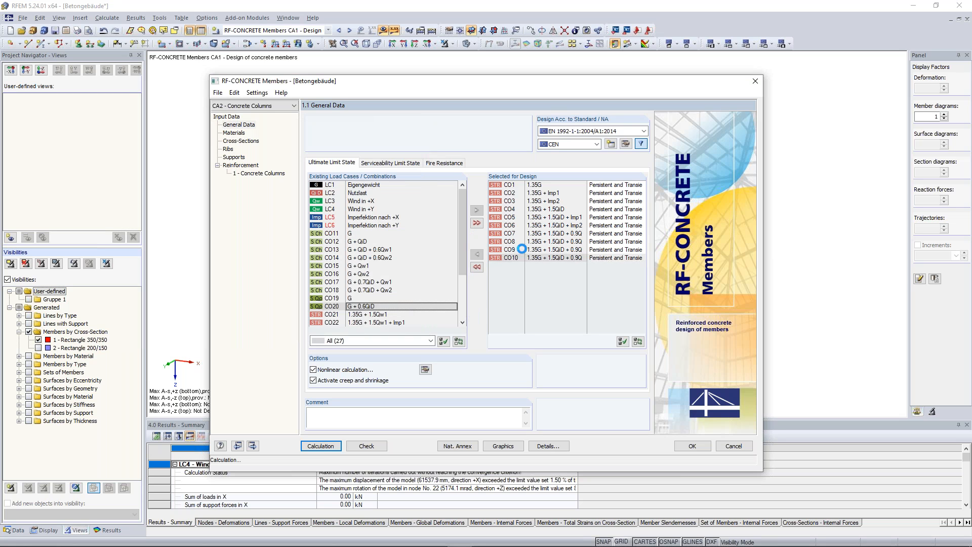
left_click(486, 298)
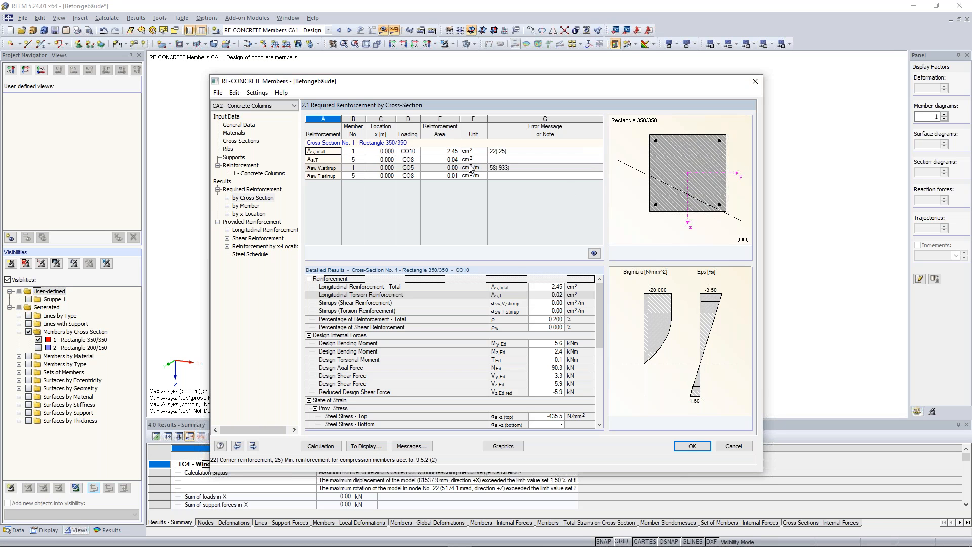
- Examine the columns' required reinforcement notes by cross-section and the provided longitudinal reinforcement, including the bar layout in 3D
left_click(504, 152)
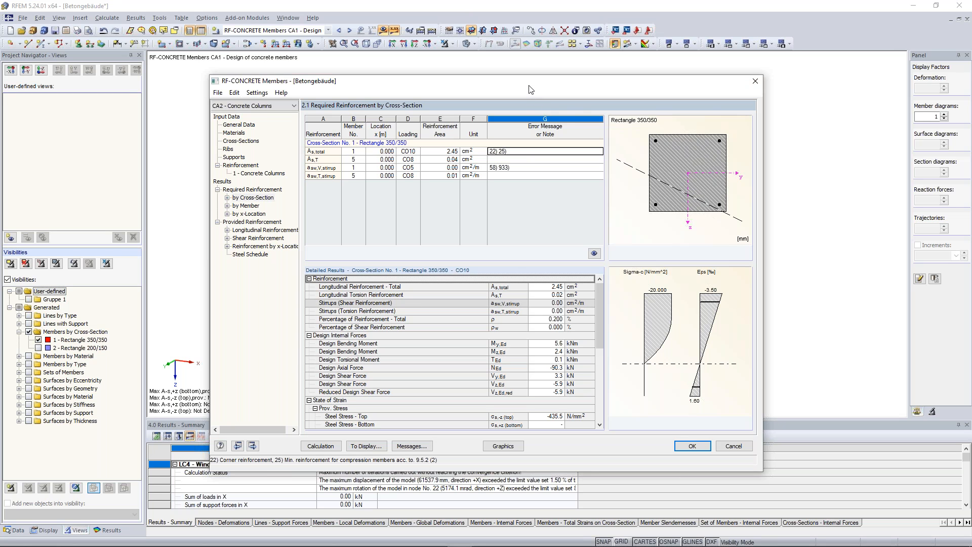
left_click(227, 230)
left_click(256, 238)
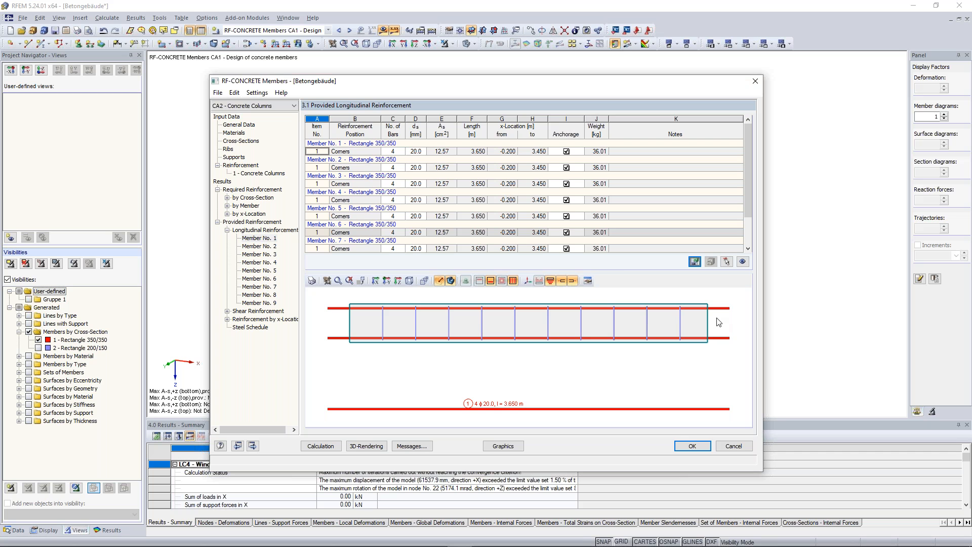
scroll(709, 328, "down", 1)
middle_click_drag(726, 314, 583, 237, "ctrl")
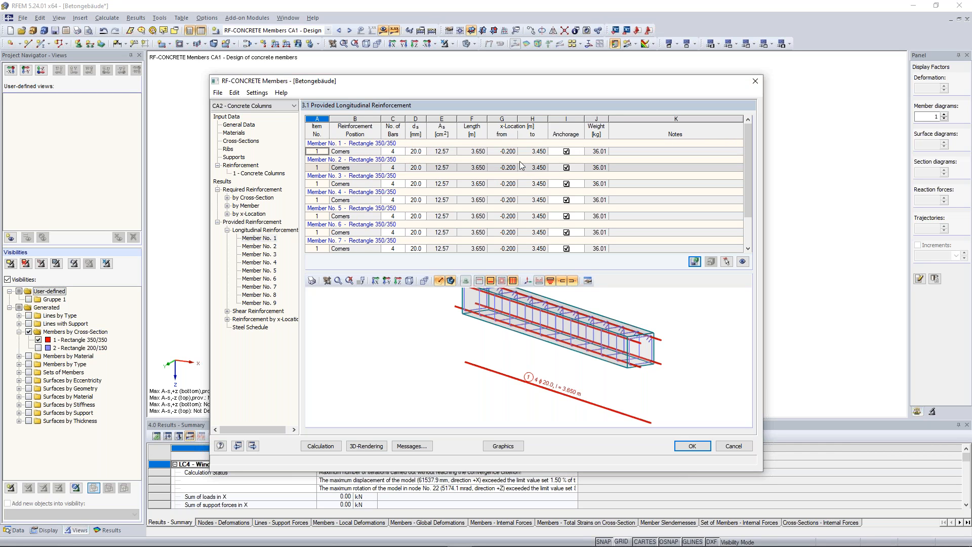
- Display the column case's reinforcement results graphically on the model and cancel the visibility mode to show the whole building
left_click(227, 205)
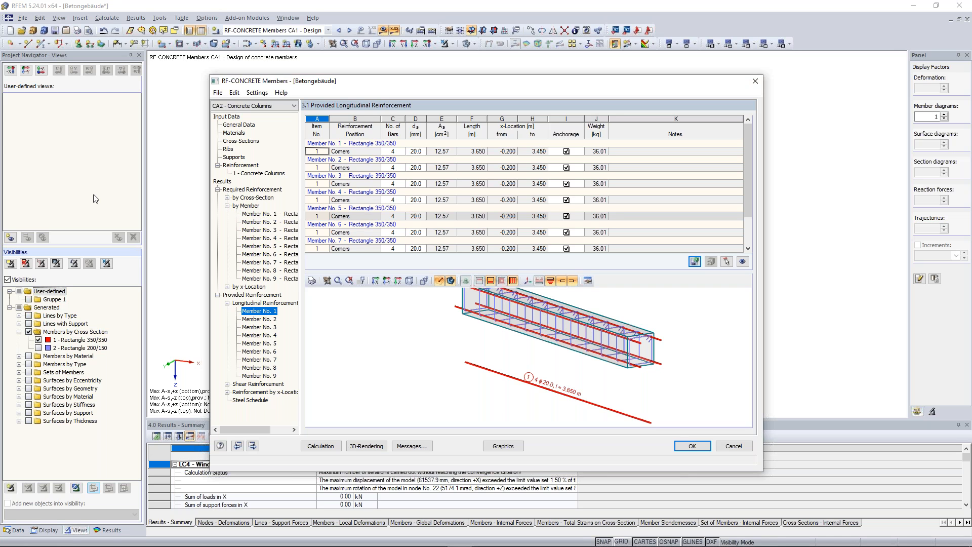
left_click(499, 447)
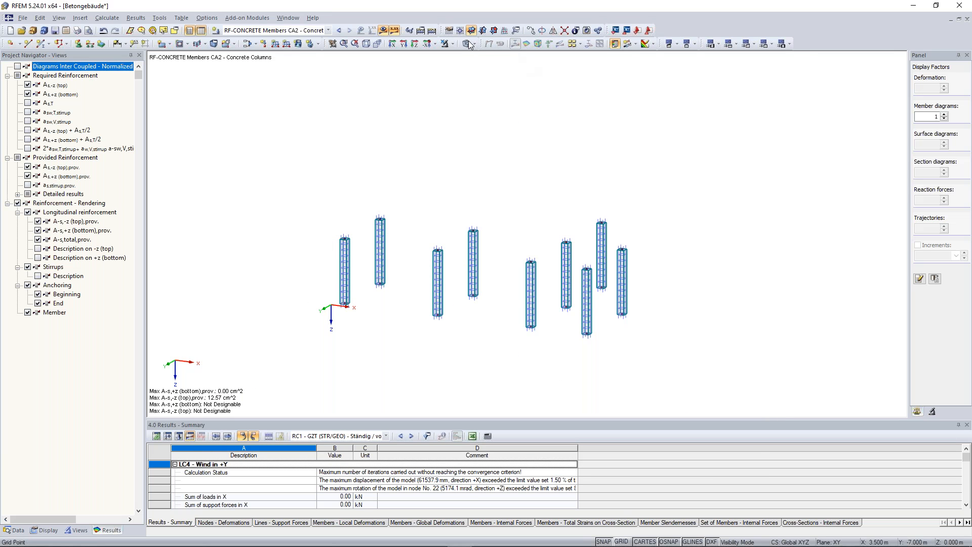
left_click(445, 44)
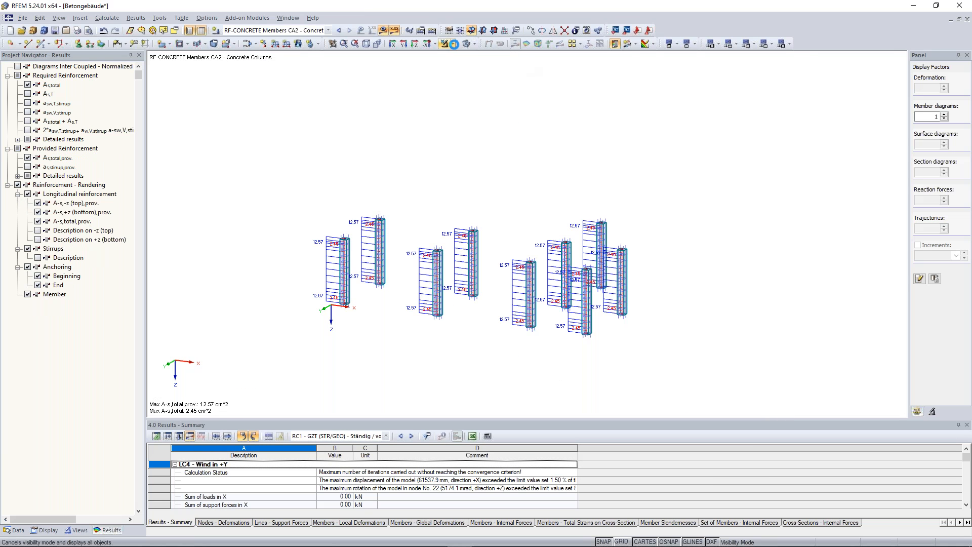
left_click(445, 44)
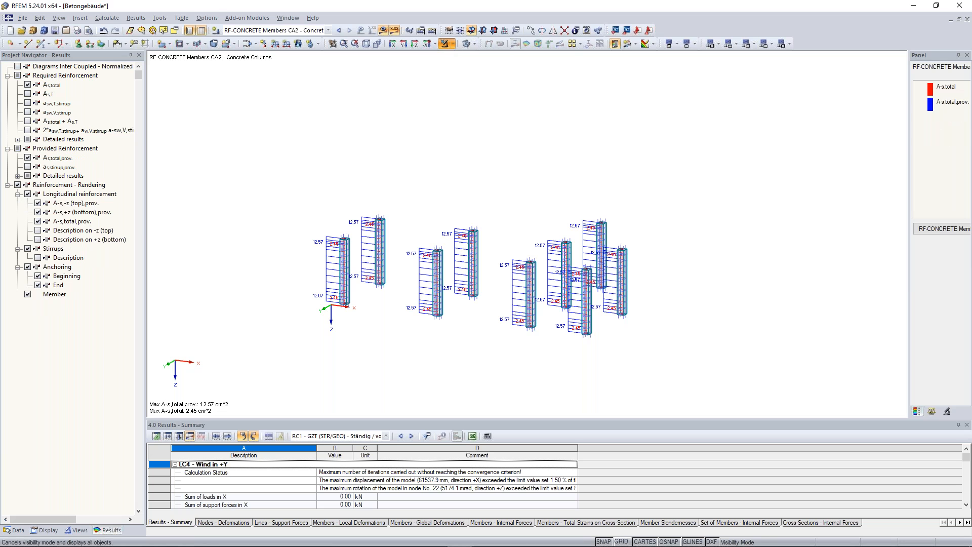
left_click(453, 44)
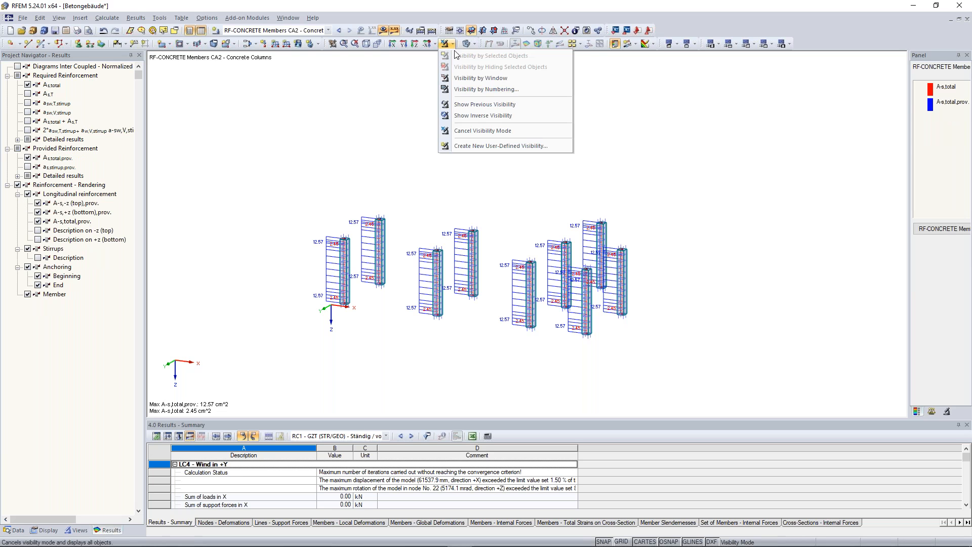
left_click(471, 135)
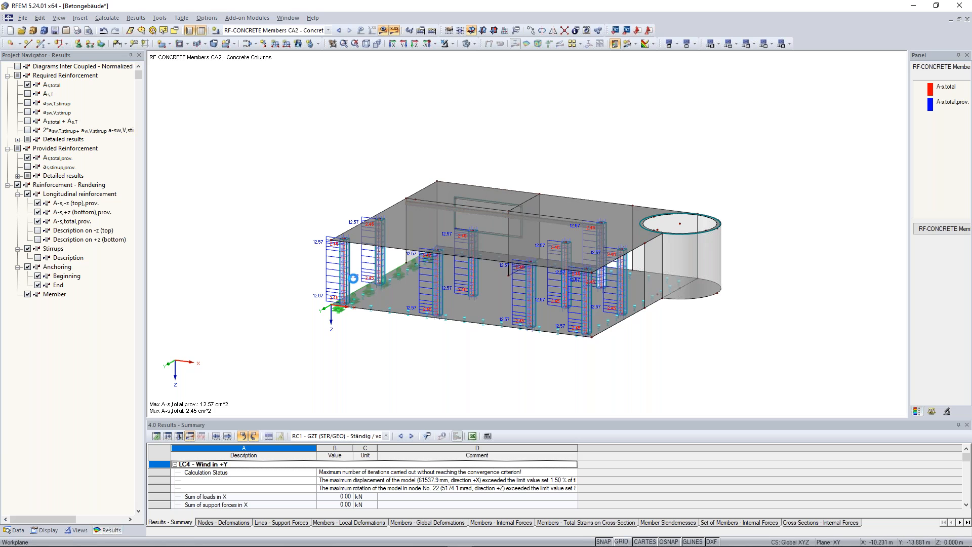
- Examine the columns' required and provided reinforcement diagrams and rendered bars, both close up and across the whole building
scroll(328, 248, "up", 5)
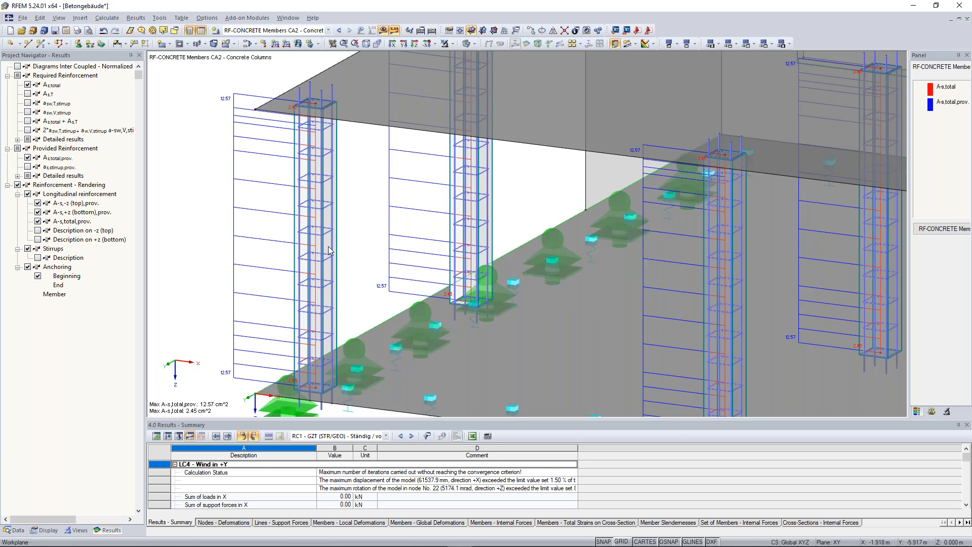
scroll(328, 248, "down", 2)
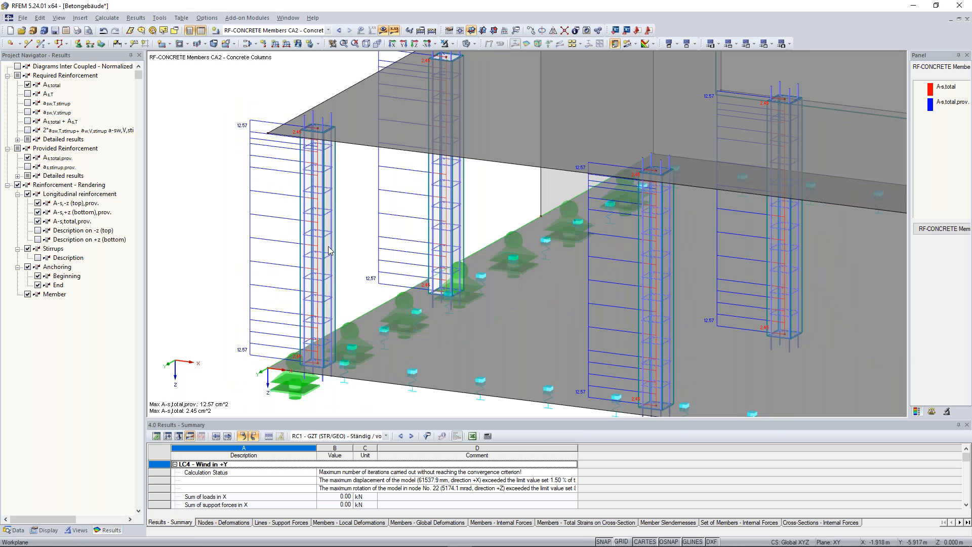
scroll(630, 322, "down", 5)
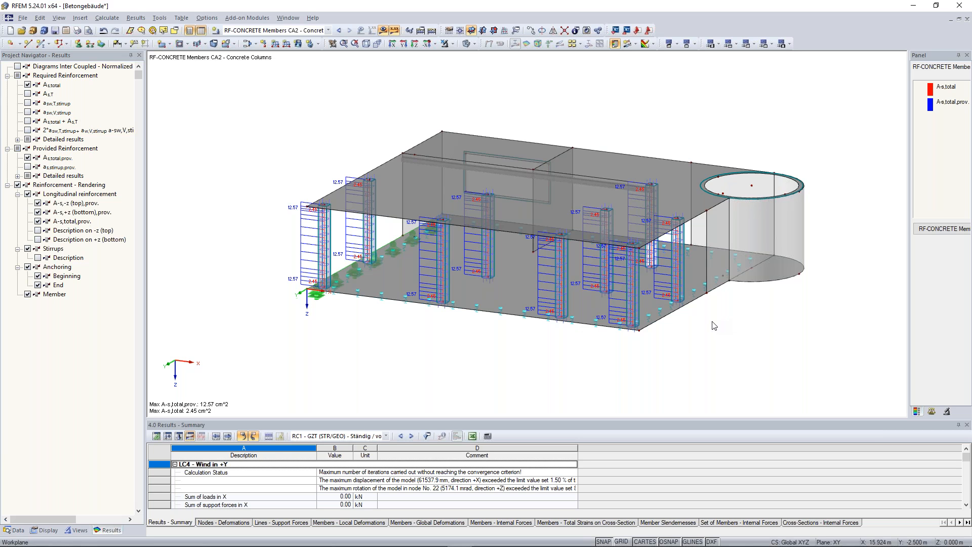
middle_click_drag(715, 326, 724, 327, "ctrl")
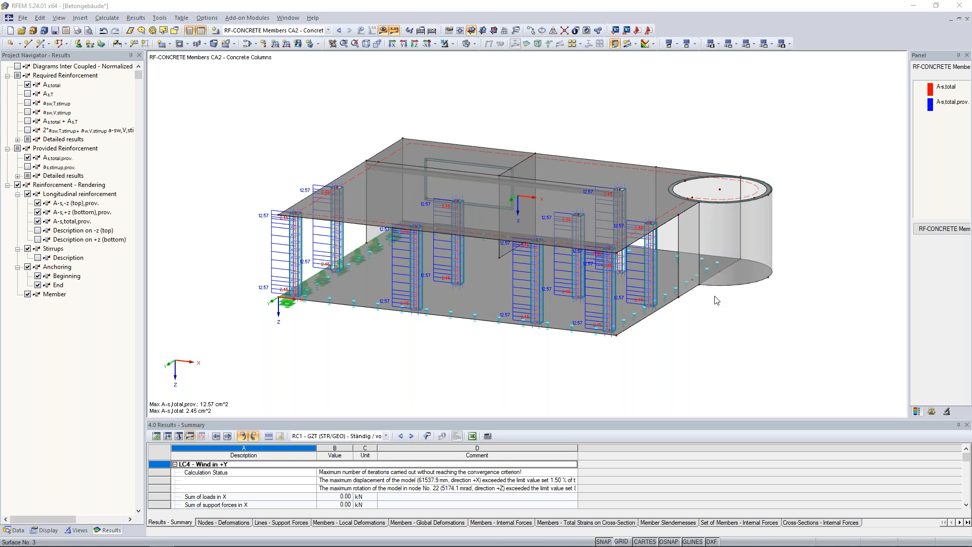
middle_click_drag(758, 318, 706, 303, "ctrl")
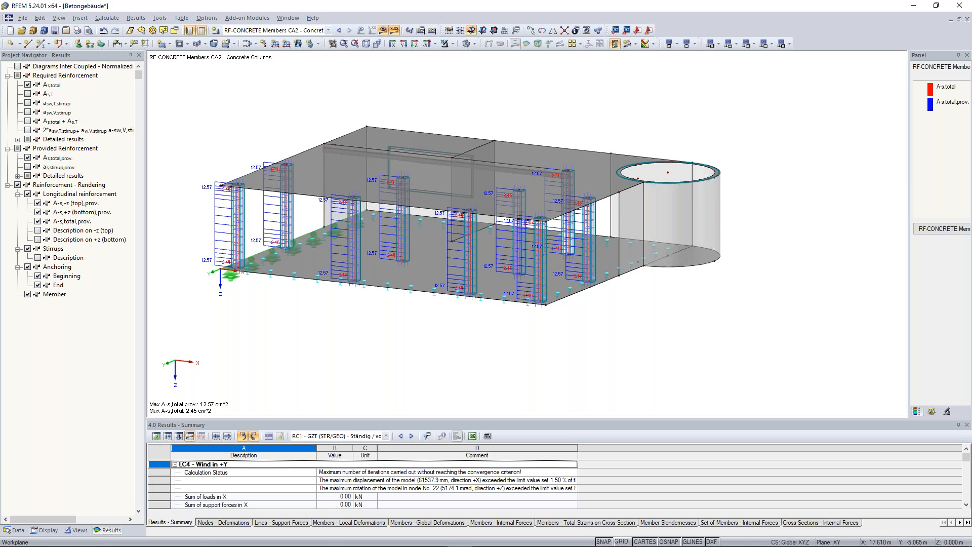
scroll(633, 310, "down", 1)
middle_click_drag(633, 310, 663, 332)
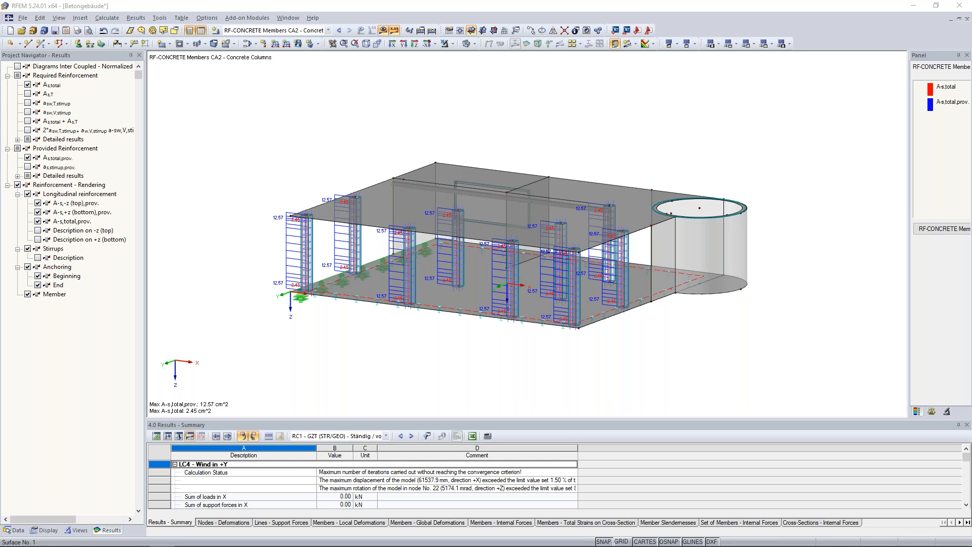
- Switch to the web browser, open the Dlubal homepage, and look over its Support & Learning and Education offerings
left_click_drag(0, 61, 532, 84)
double_click(532, 87)
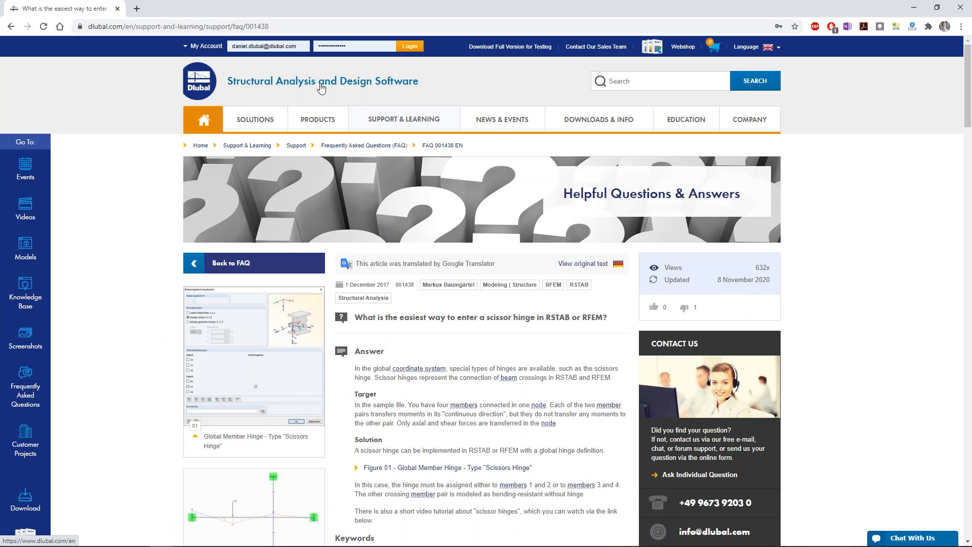
left_click(210, 84)
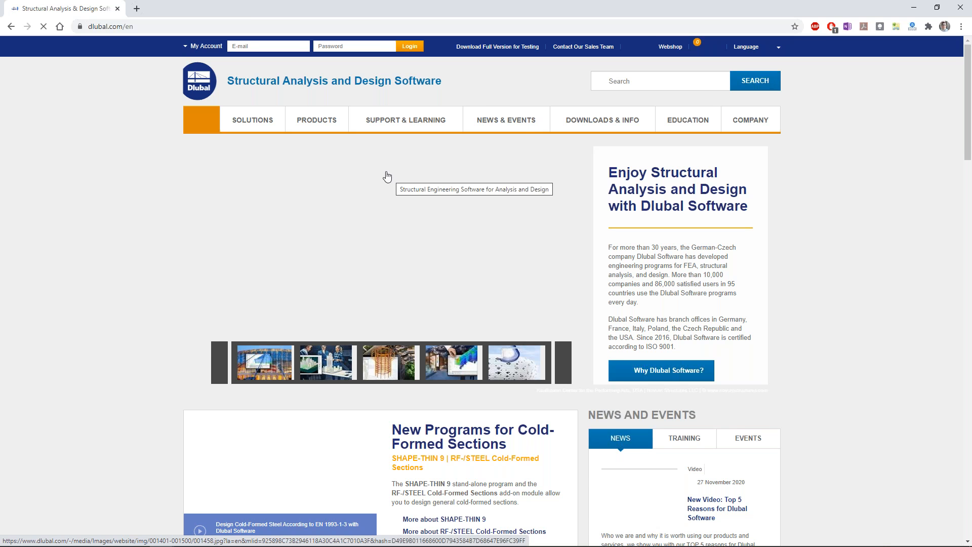
mouse_move(387, 129)
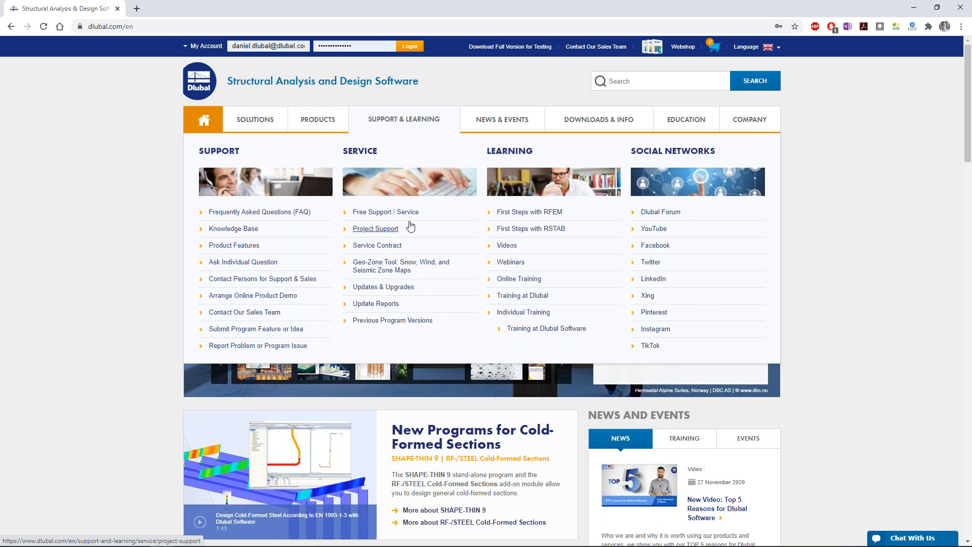
mouse_move(672, 131)
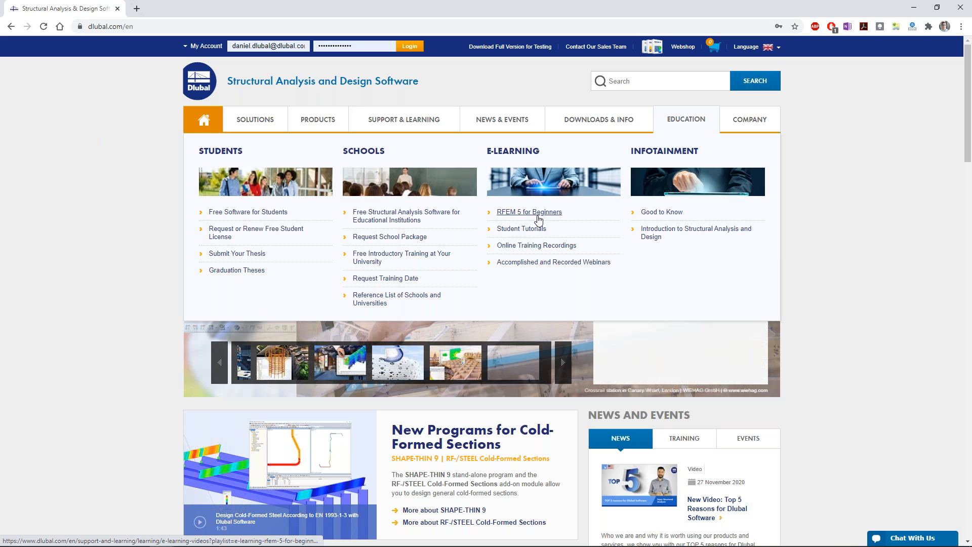
- Open the Dlubal Webinars page and look over the listed webinars
mouse_move(448, 127)
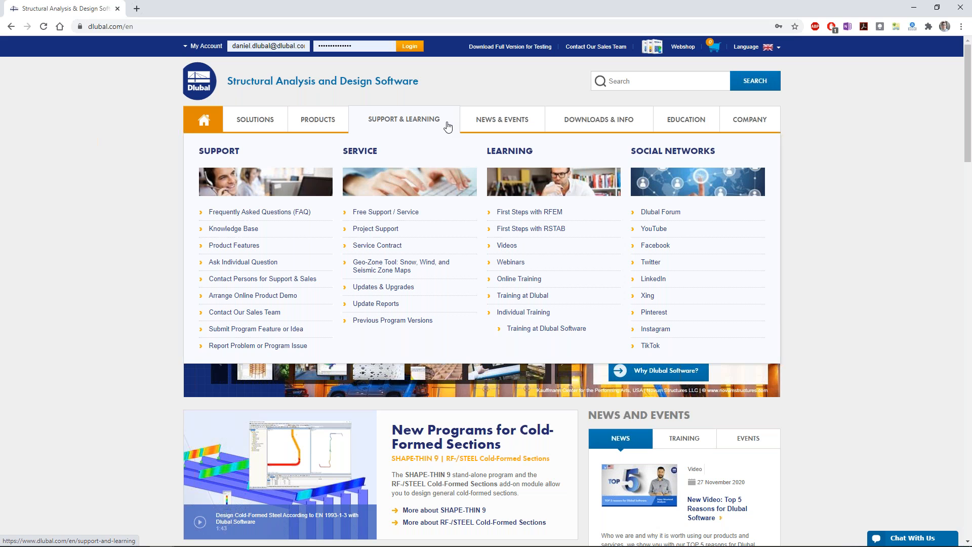
left_click(510, 263)
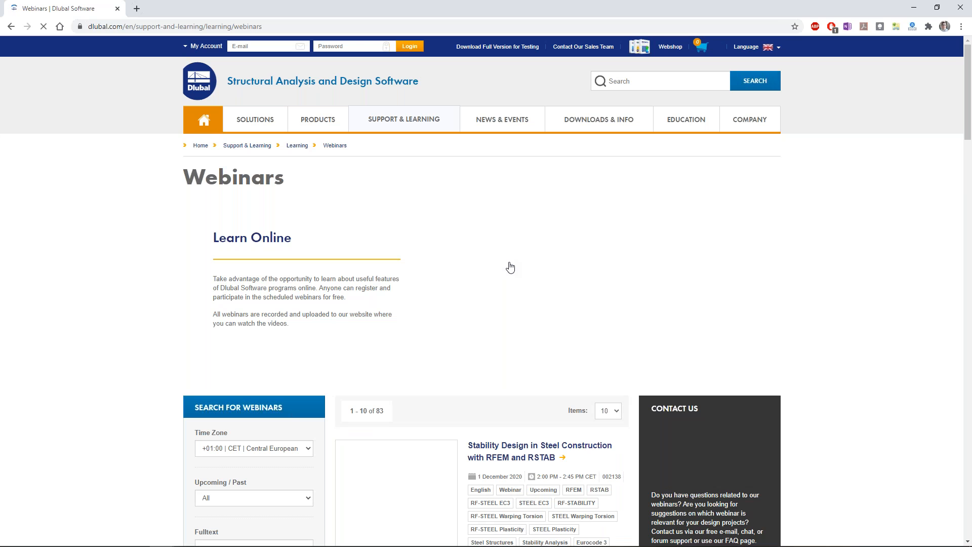
scroll(510, 267, "down", 2)
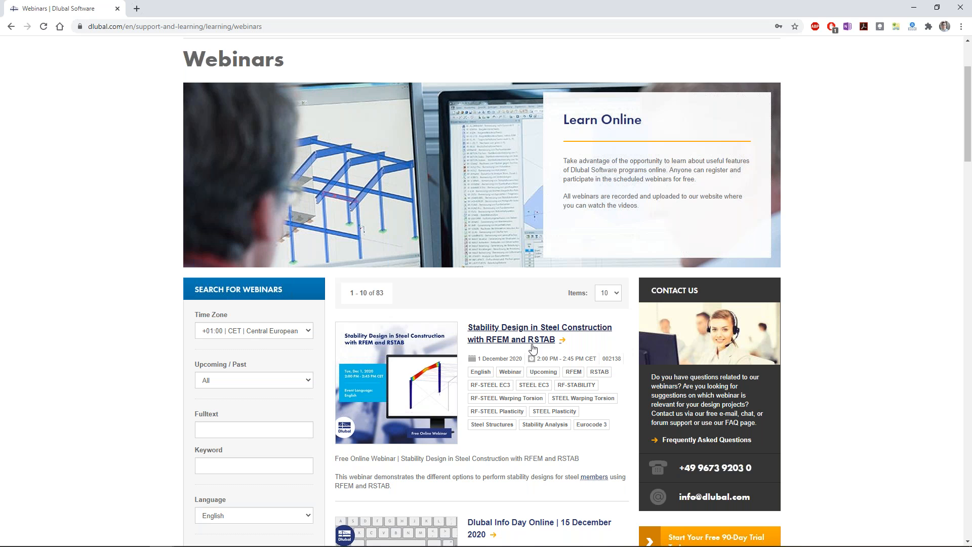
scroll(648, 207, "up", 3)
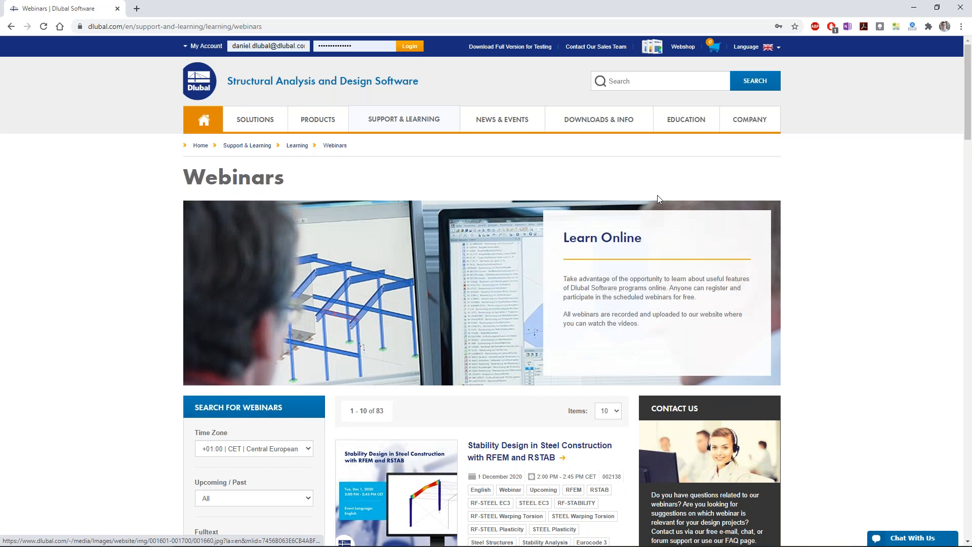